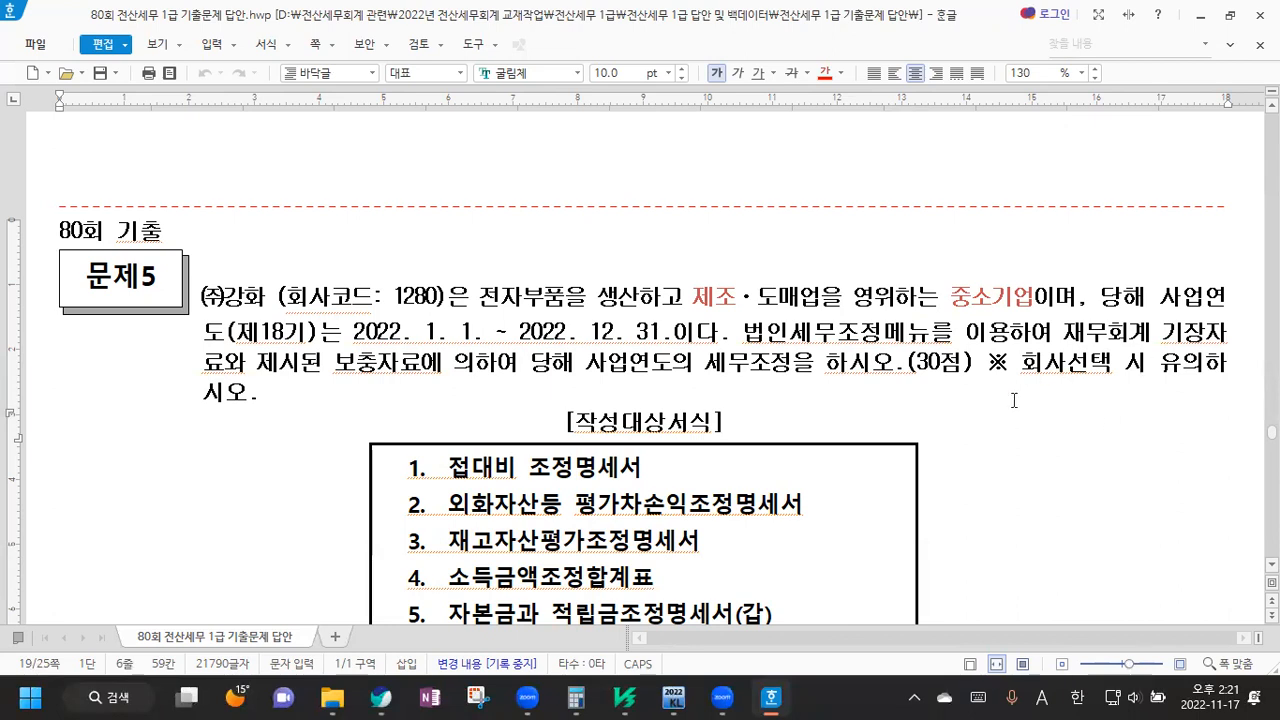
Review the problem 5 introduction and its list of required forms, through item 5, 자본금과 적립금조정명세서(갑)
scroll(1017, 393, "down", 2)
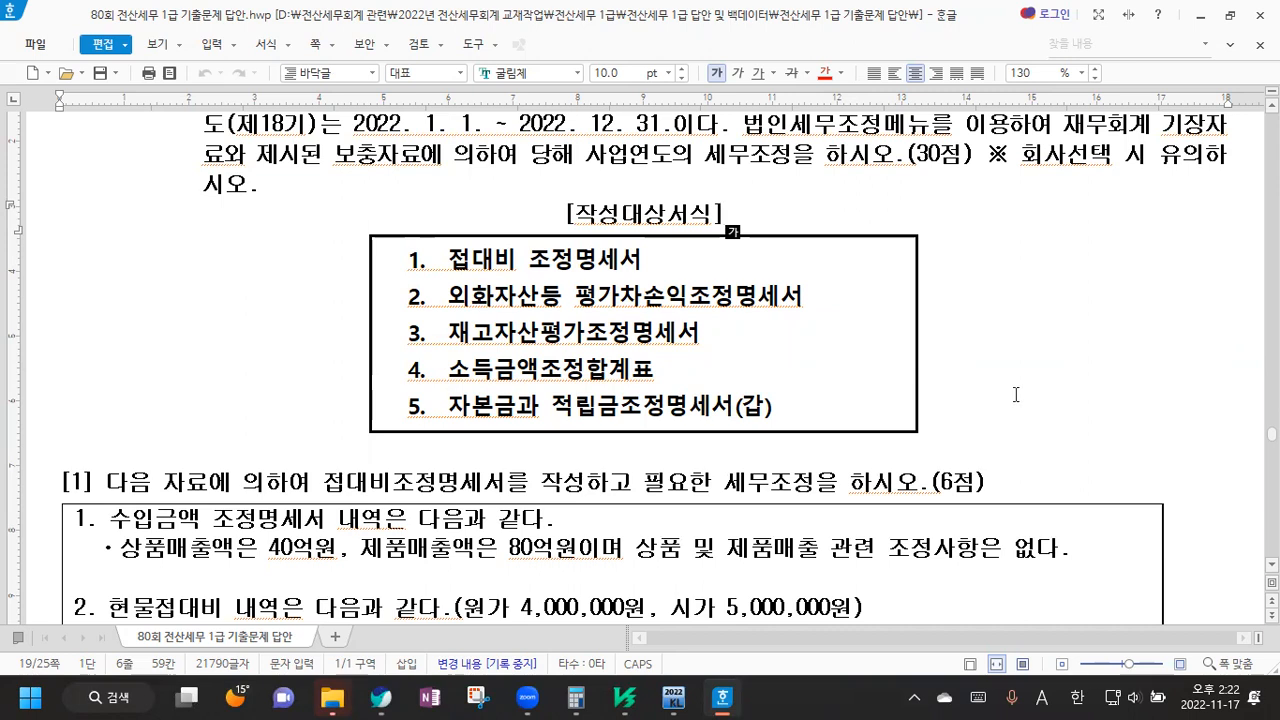
scroll(424, 368, "down", 2)
scroll(424, 368, "up", 4)
scroll(426, 366, "down", 4)
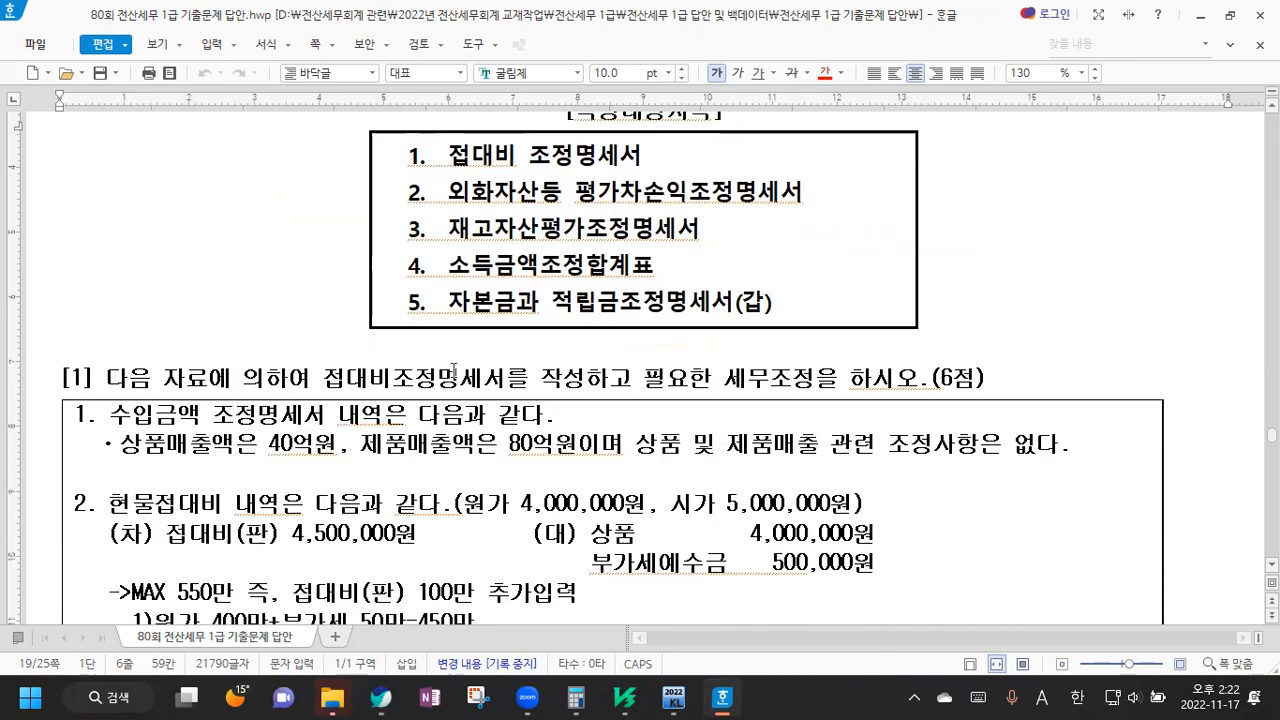
scroll(529, 360, "up", 2)
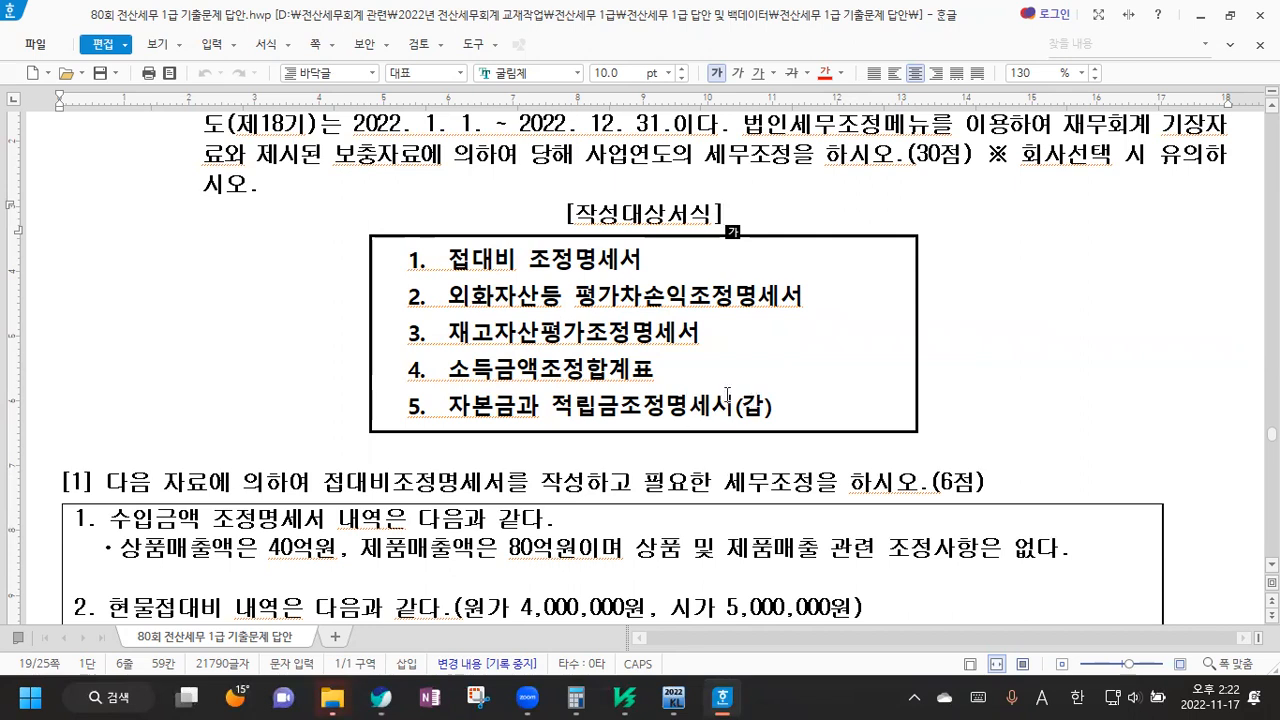
left_click_drag(396, 405, 836, 406)
left_click(836, 406)
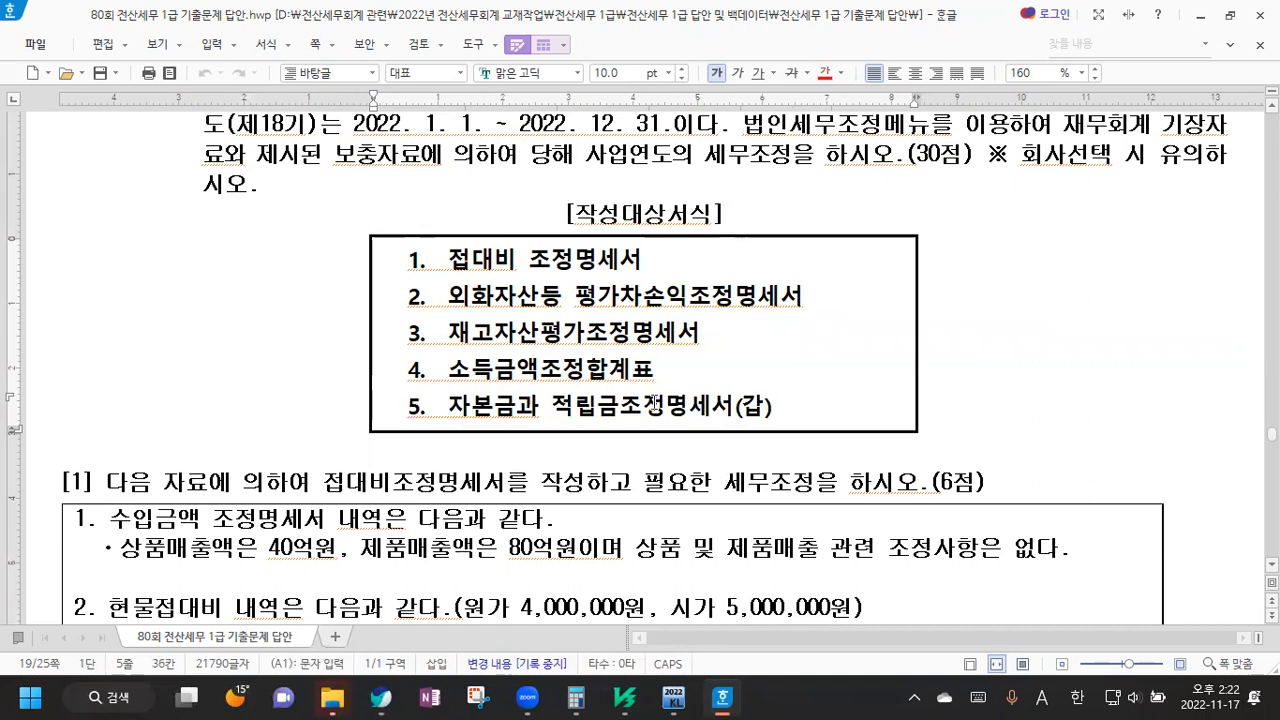
Color the phrase "상품 및 제품매출 관련 조정사항은 없다" red in item 1 of question [1]
scroll(652, 402, "down", 2)
scroll(652, 402, "down", 4)
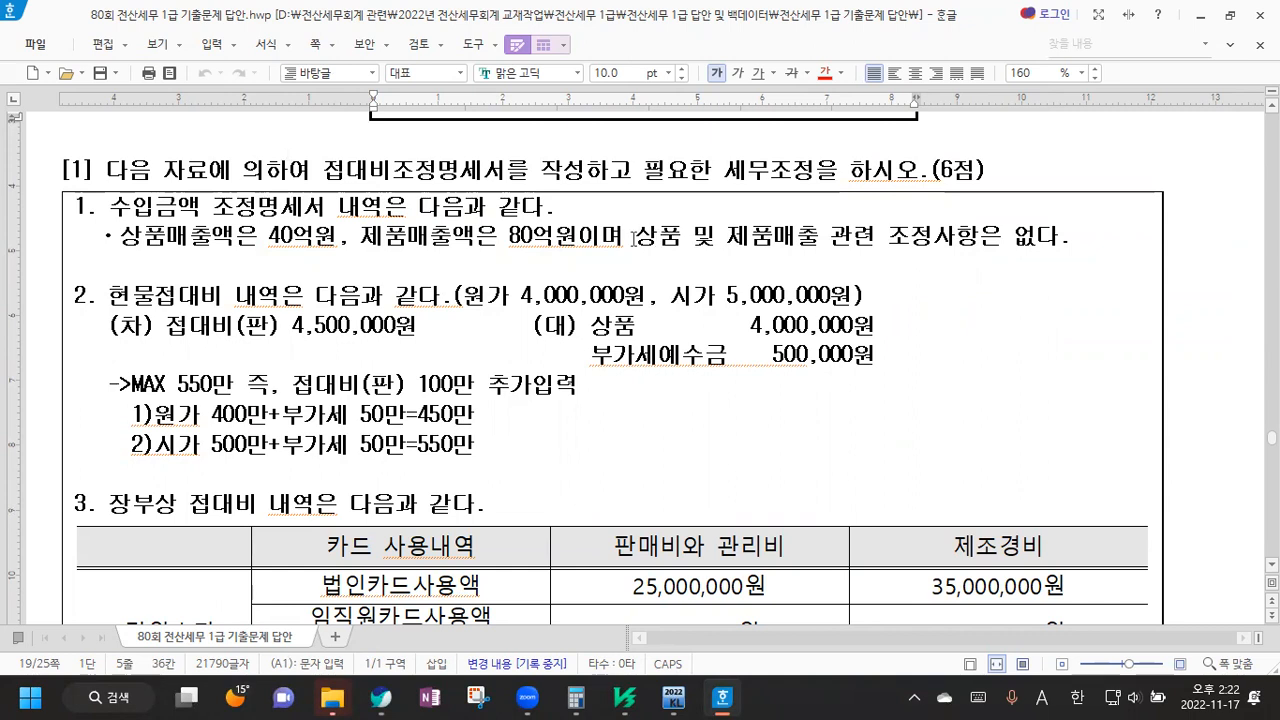
left_click_drag(633, 237, 1057, 237)
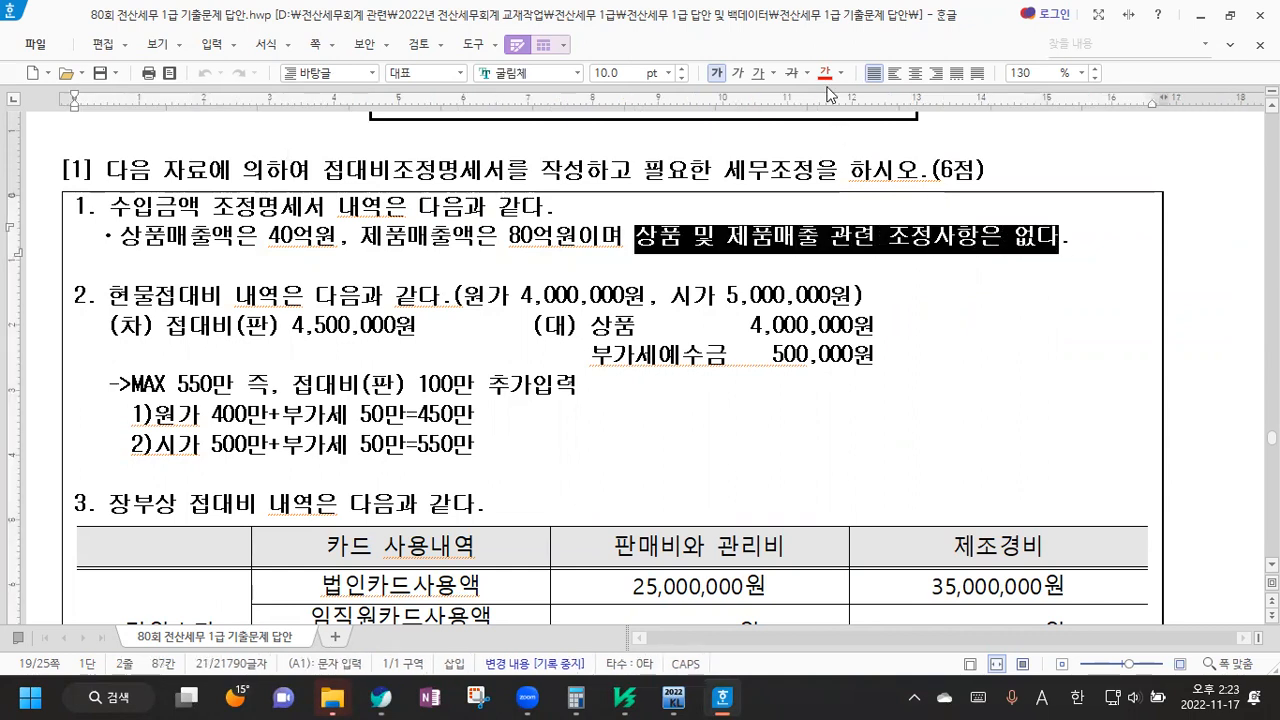
left_click(824, 74)
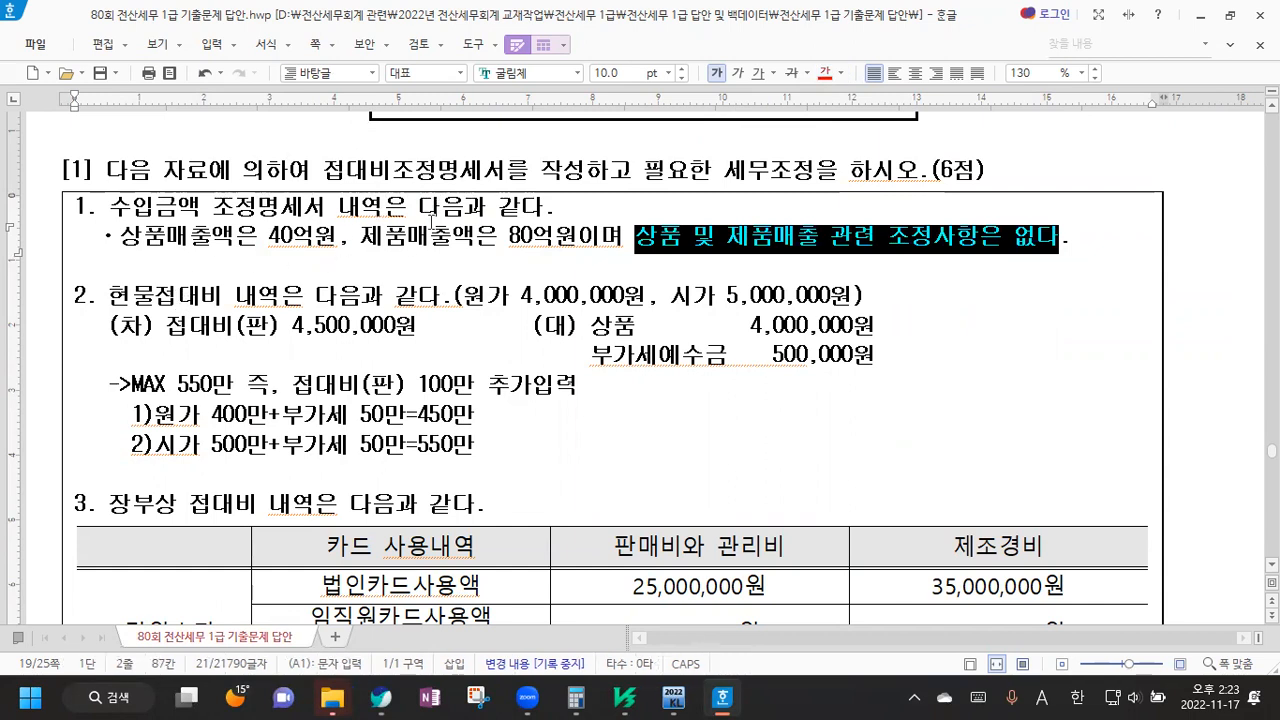
Examine the merchandise and product sales amounts stated in item 1 of question [1]
left_click_drag(118, 240, 530, 241)
left_click(540, 240)
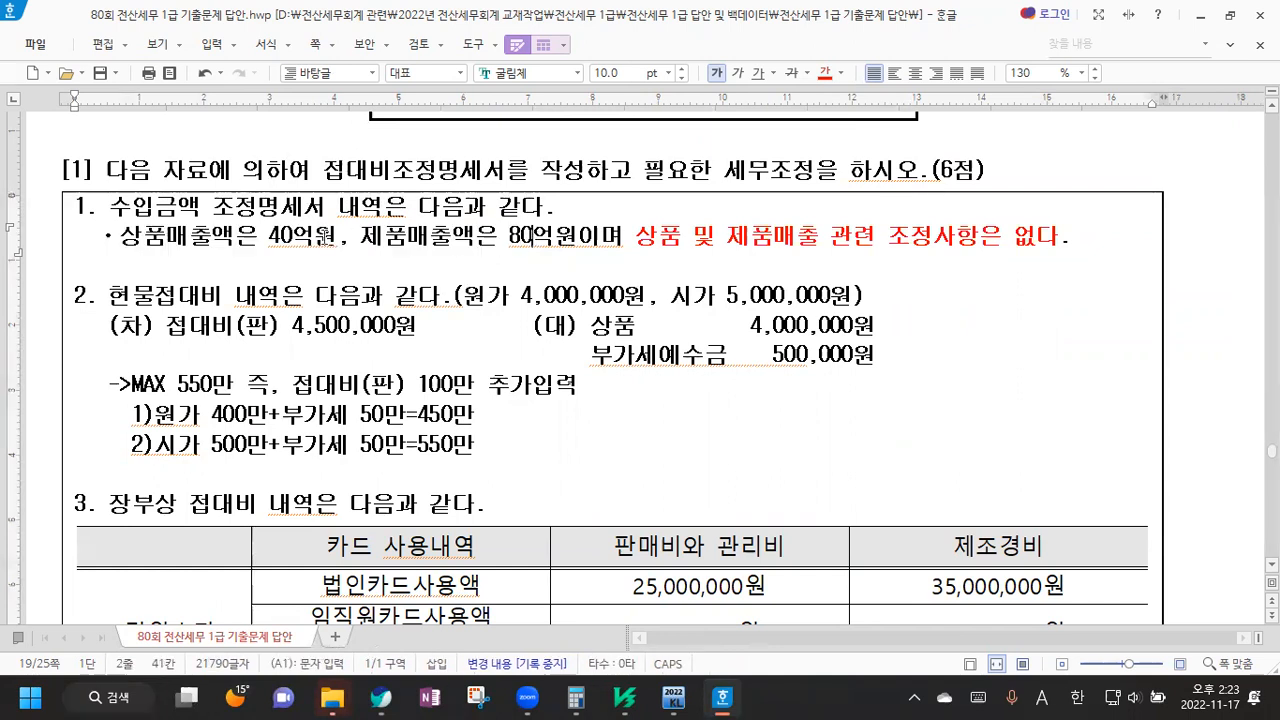
left_click_drag(124, 241, 578, 242)
left_click(578, 242)
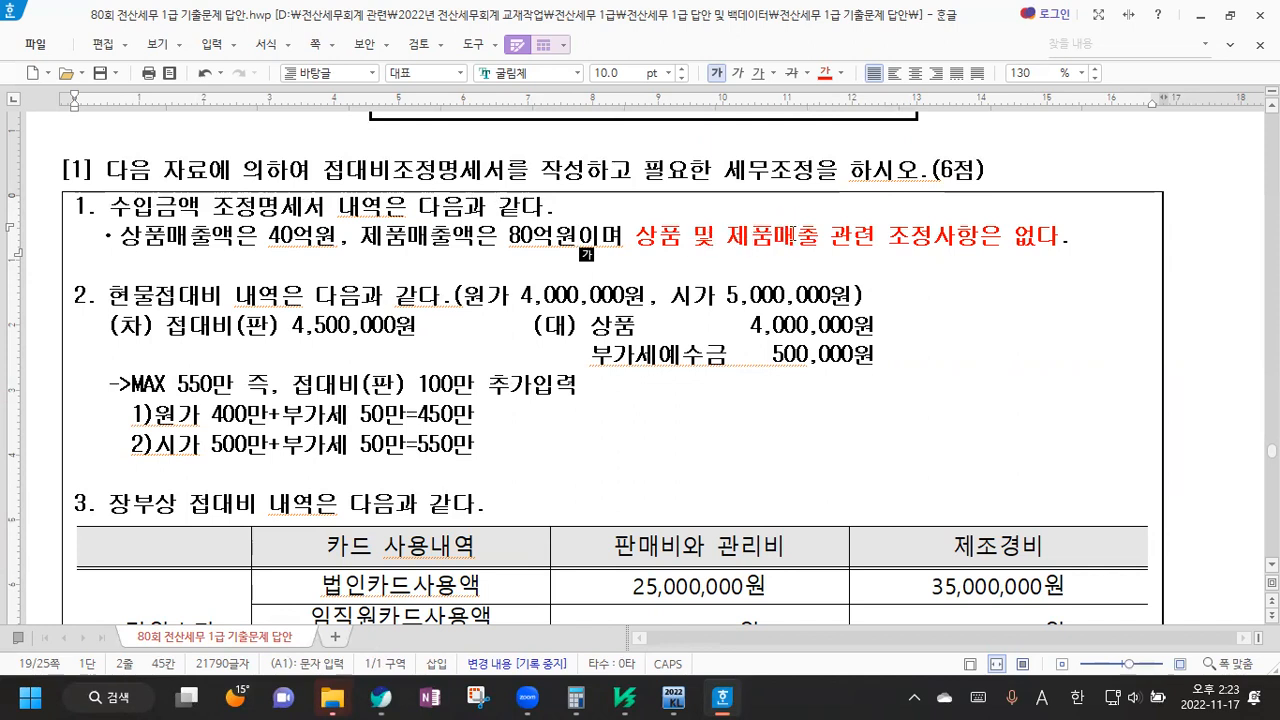
left_click_drag(143, 238, 452, 238)
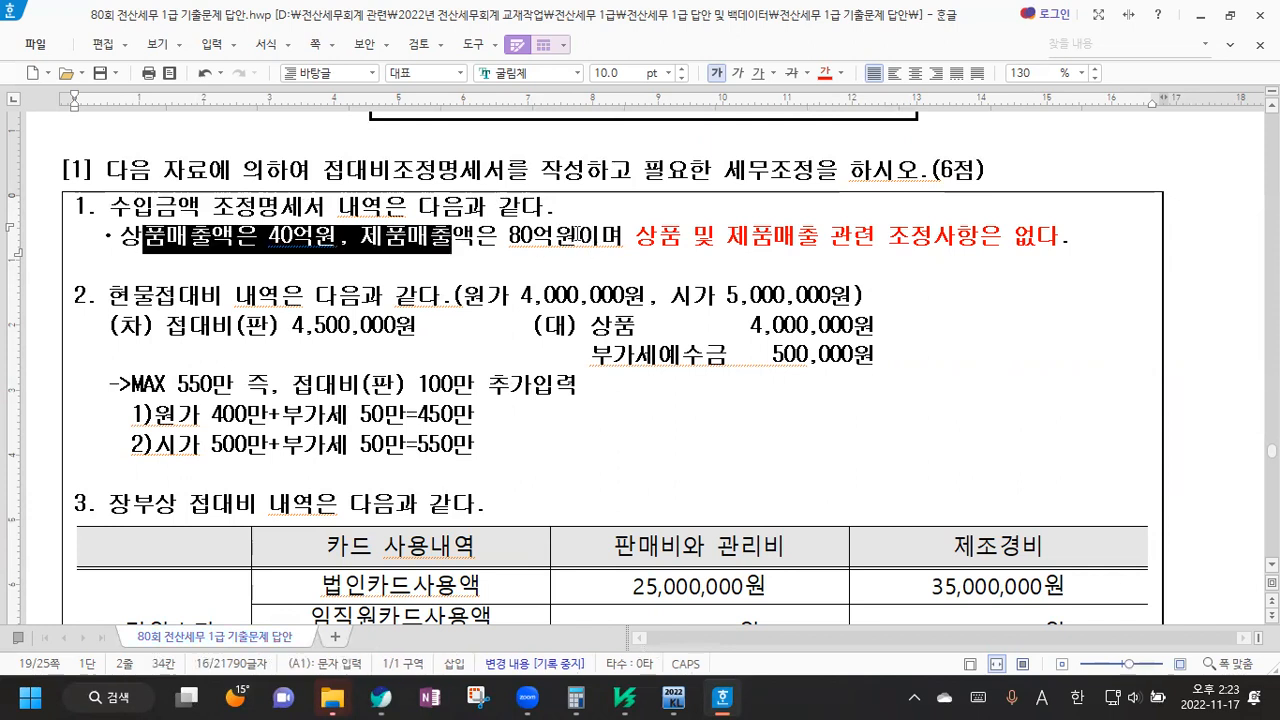
left_click(648, 256)
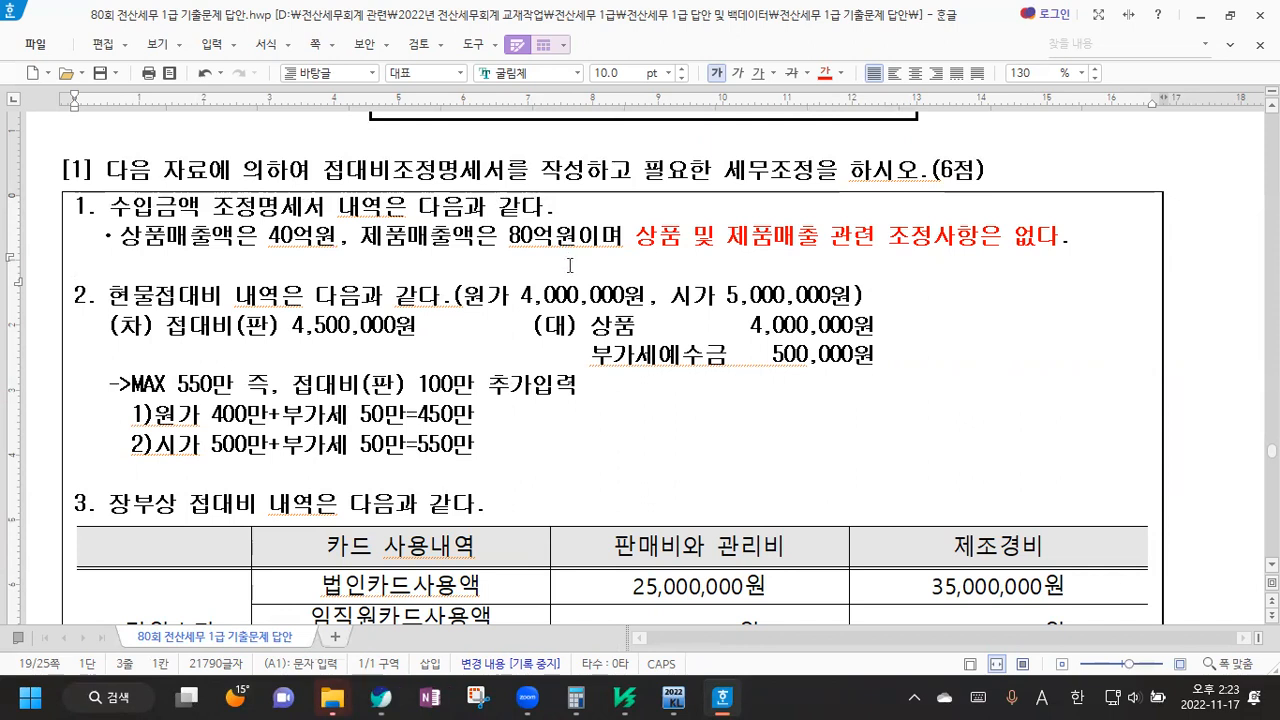
scroll(568, 260, "down", 2)
left_click_drag(98, 133, 600, 133)
scroll(362, 152, "up", 1)
left_click_drag(118, 194, 562, 190)
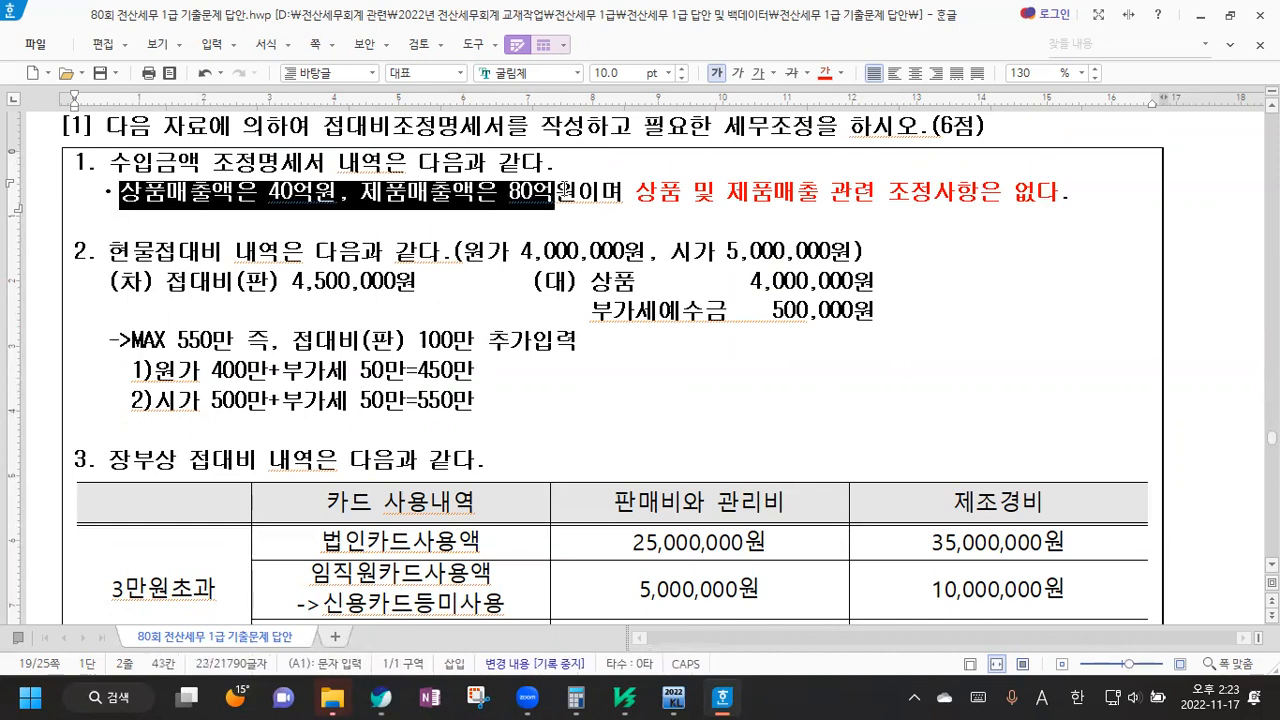
left_click(609, 233)
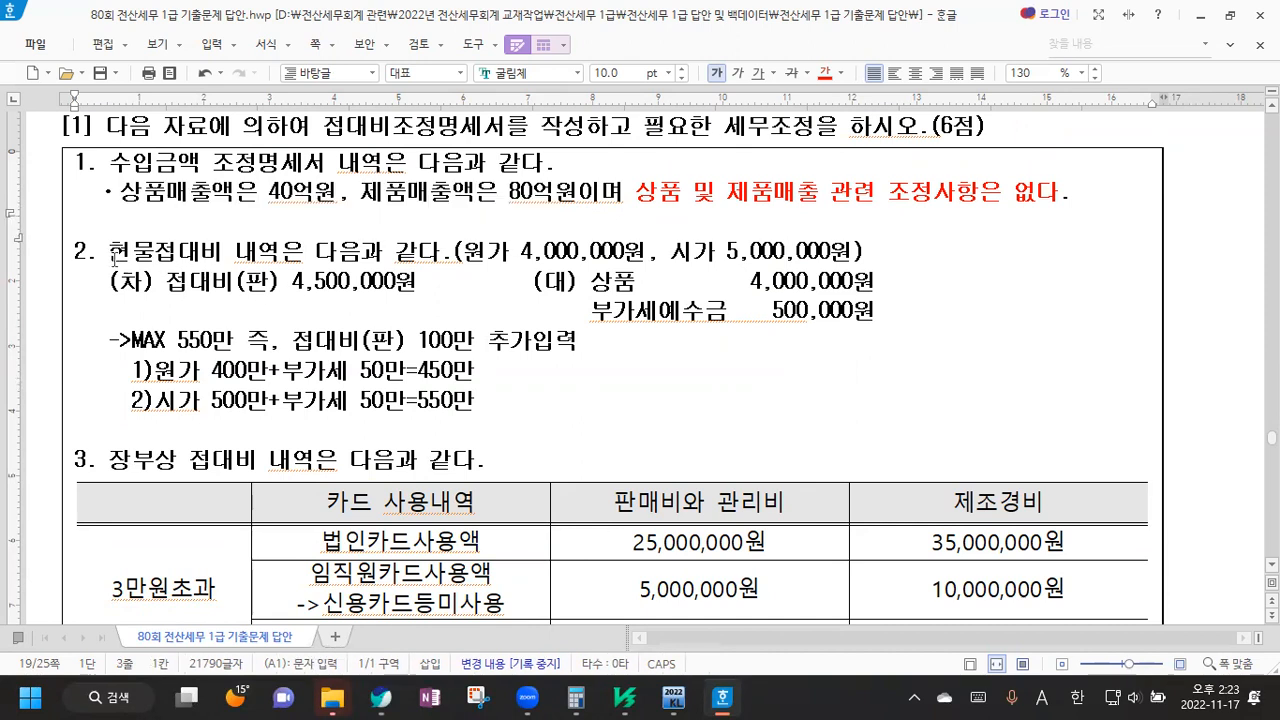
Add the note "->원가" after the 상품 credit amount in item 2's in-kind entertainment journal entry
left_click_drag(107, 258, 382, 258)
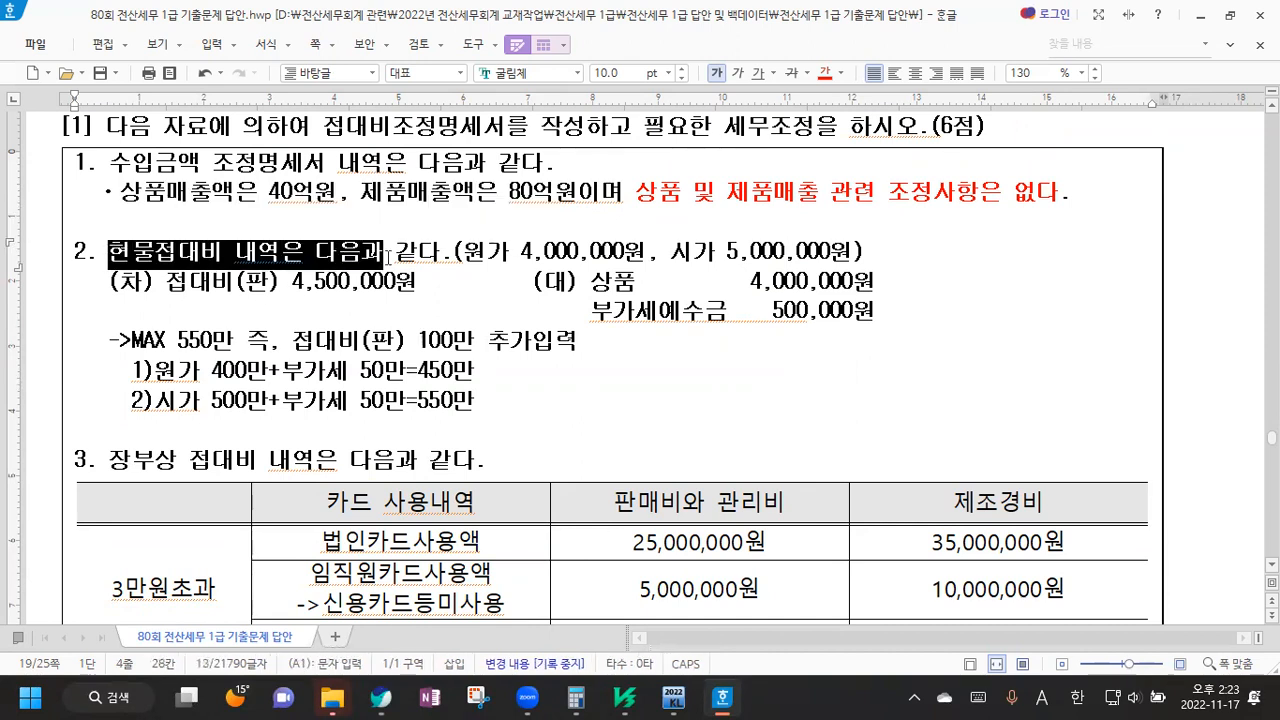
left_click(387, 258)
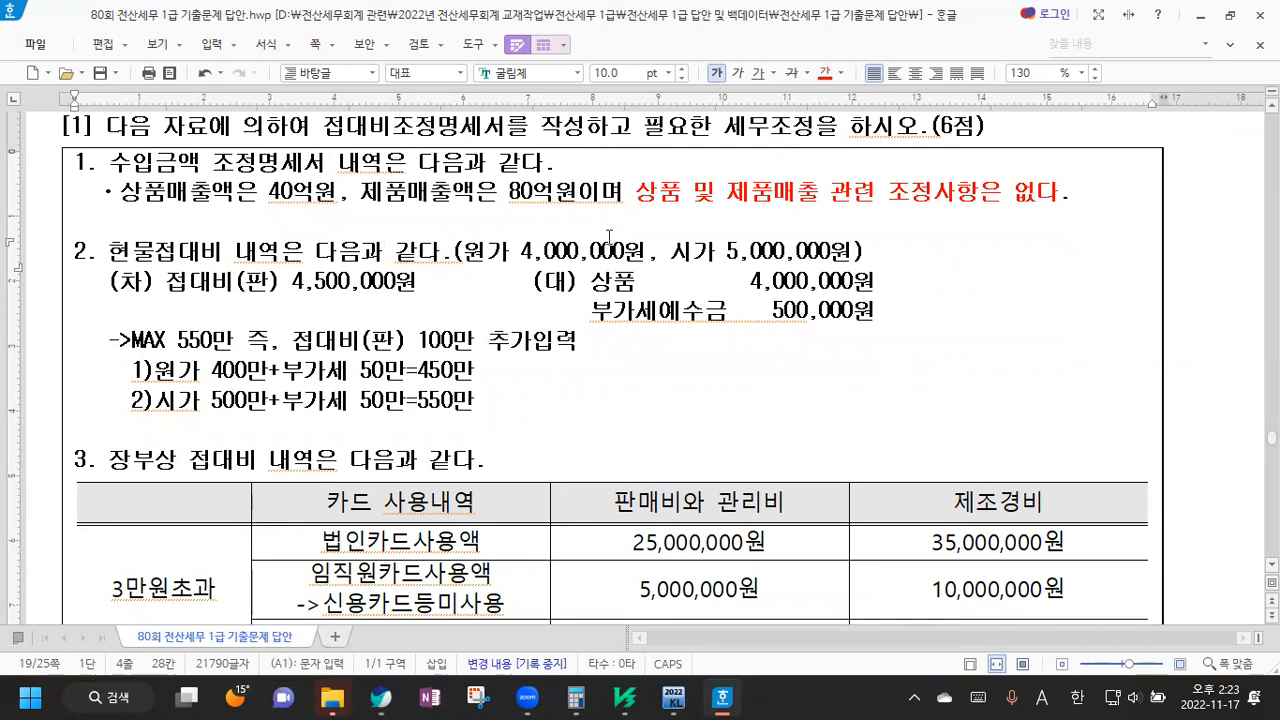
left_click(490, 255)
left_click_drag(464, 255, 519, 255)
left_click(519, 255)
left_click(894, 282)
type("ㅓ.")
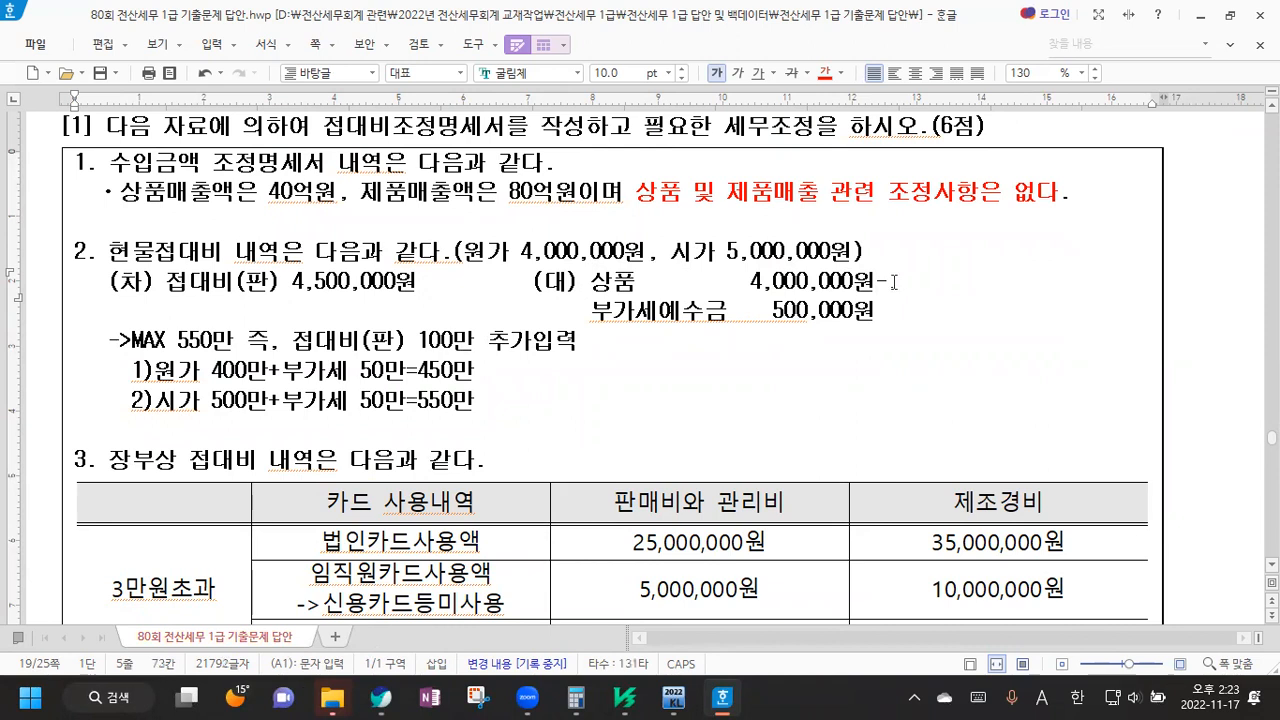
key("BackSpace")
type(">원가")
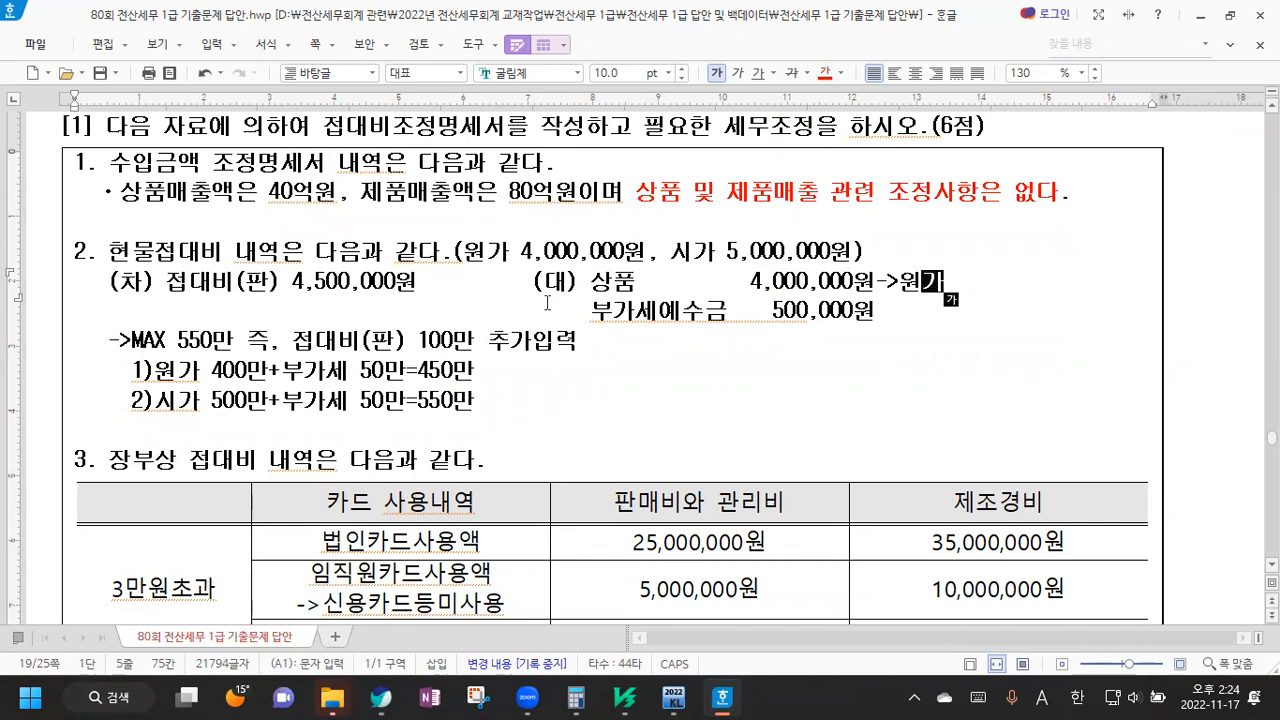
Examine item 2's cost and market value calculations with VAT against the recorded 접대비(판) debit and the additional entry note
scroll(540, 325, "down", 3)
left_click_drag(155, 268, 405, 268)
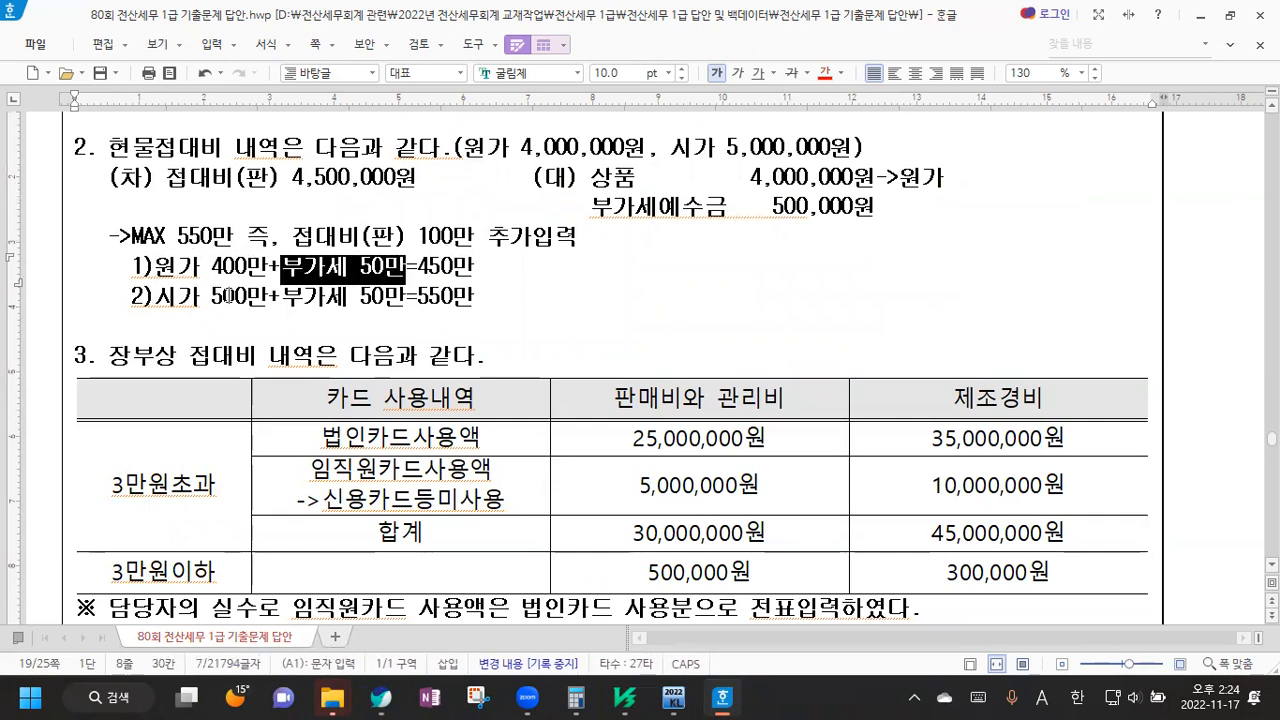
left_click_drag(158, 298, 418, 300)
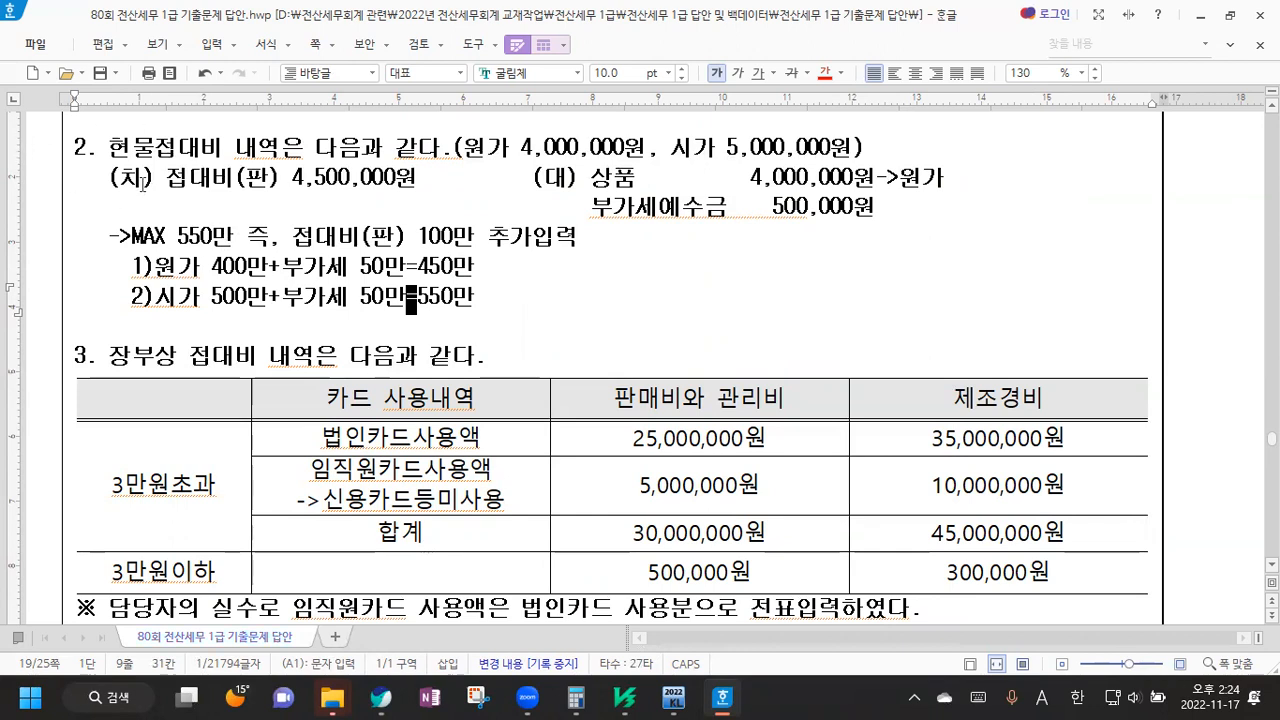
left_click_drag(119, 180, 414, 177)
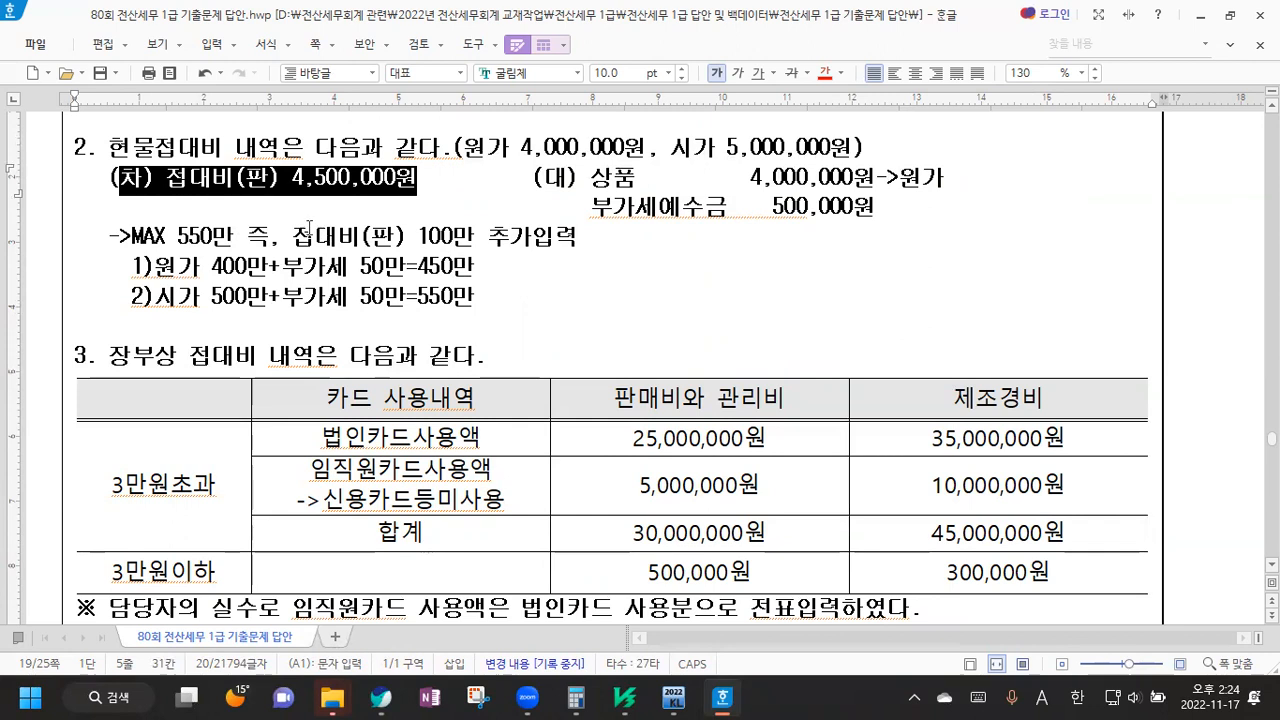
double_click(252, 237)
left_click_drag(290, 237, 574, 237)
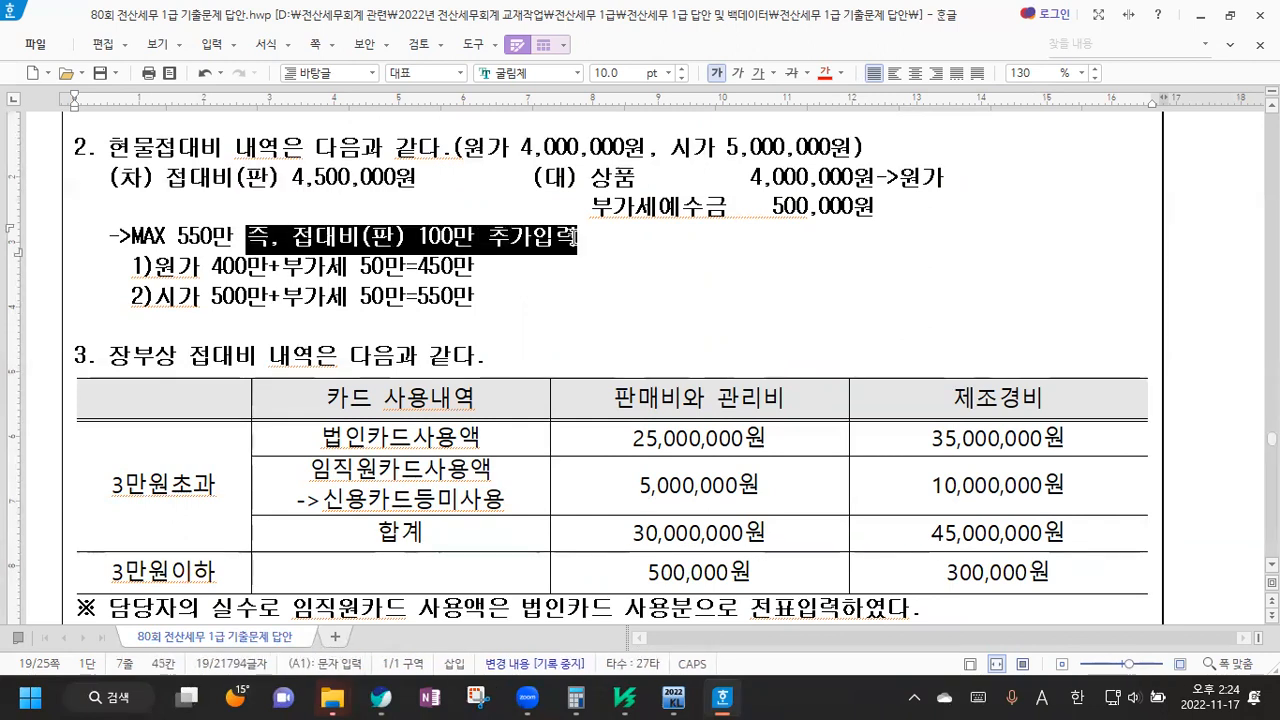
left_click(573, 238)
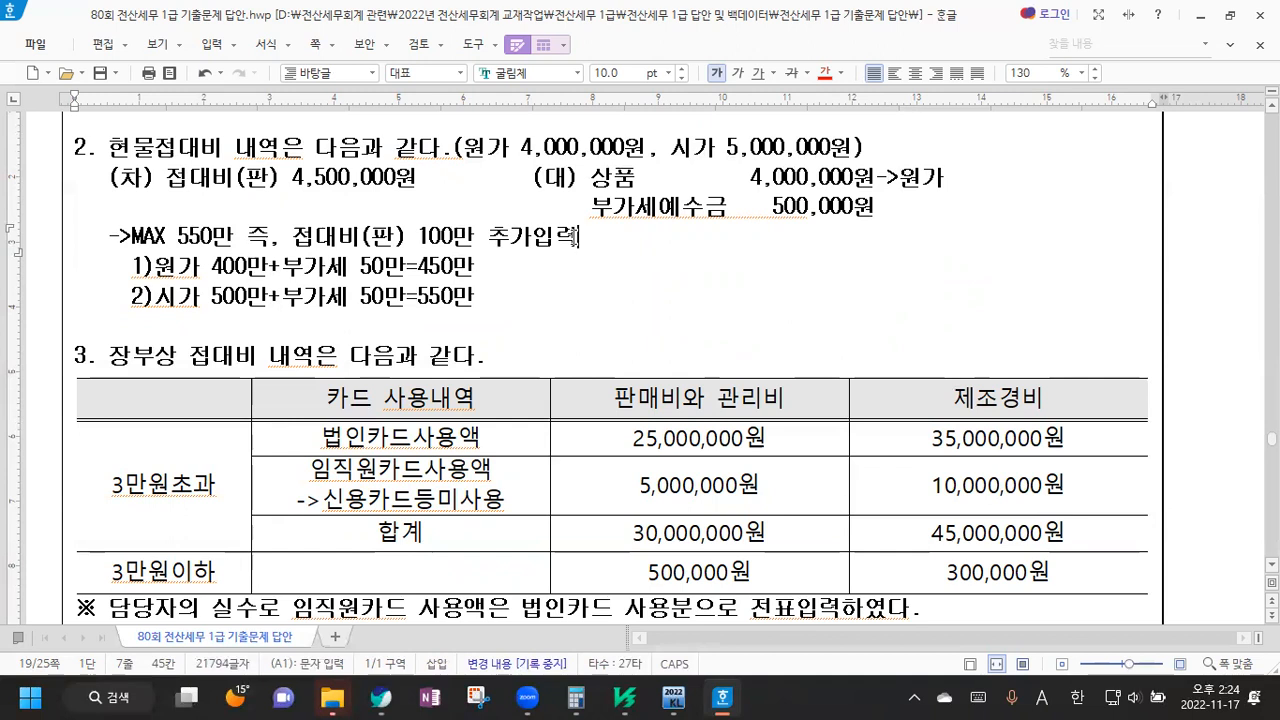
left_click_drag(121, 182, 322, 181)
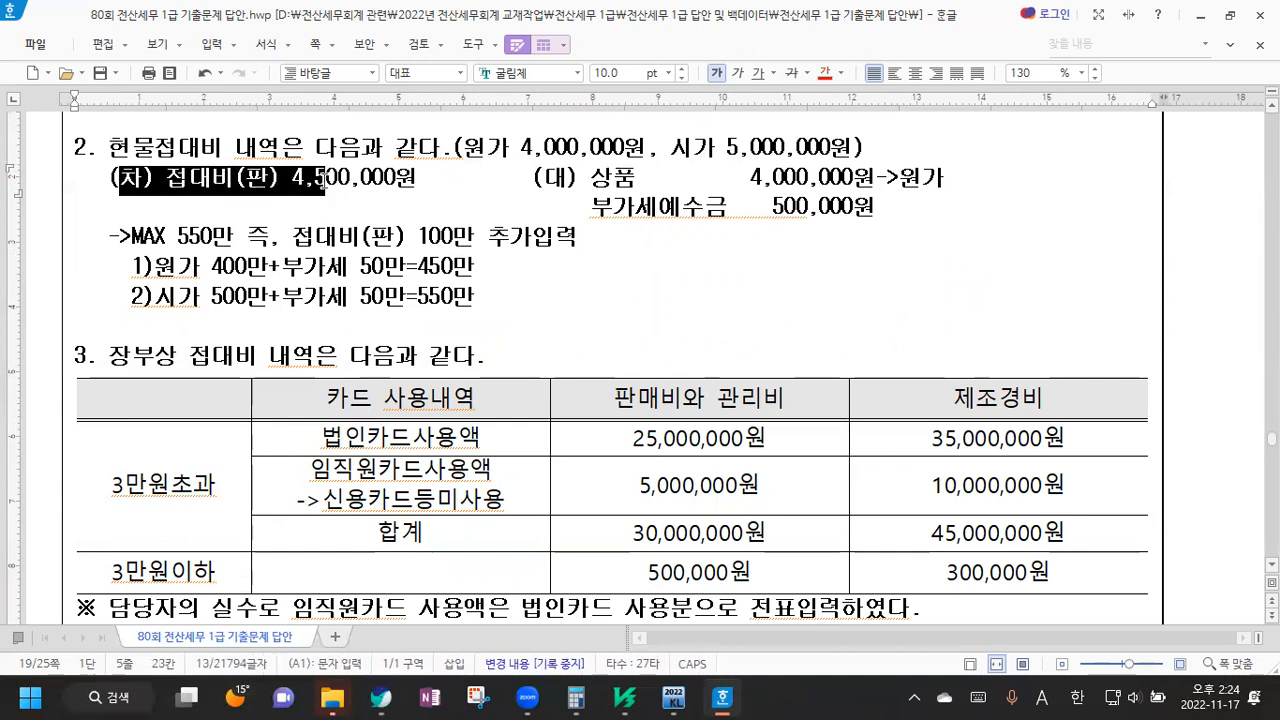
left_click(528, 296)
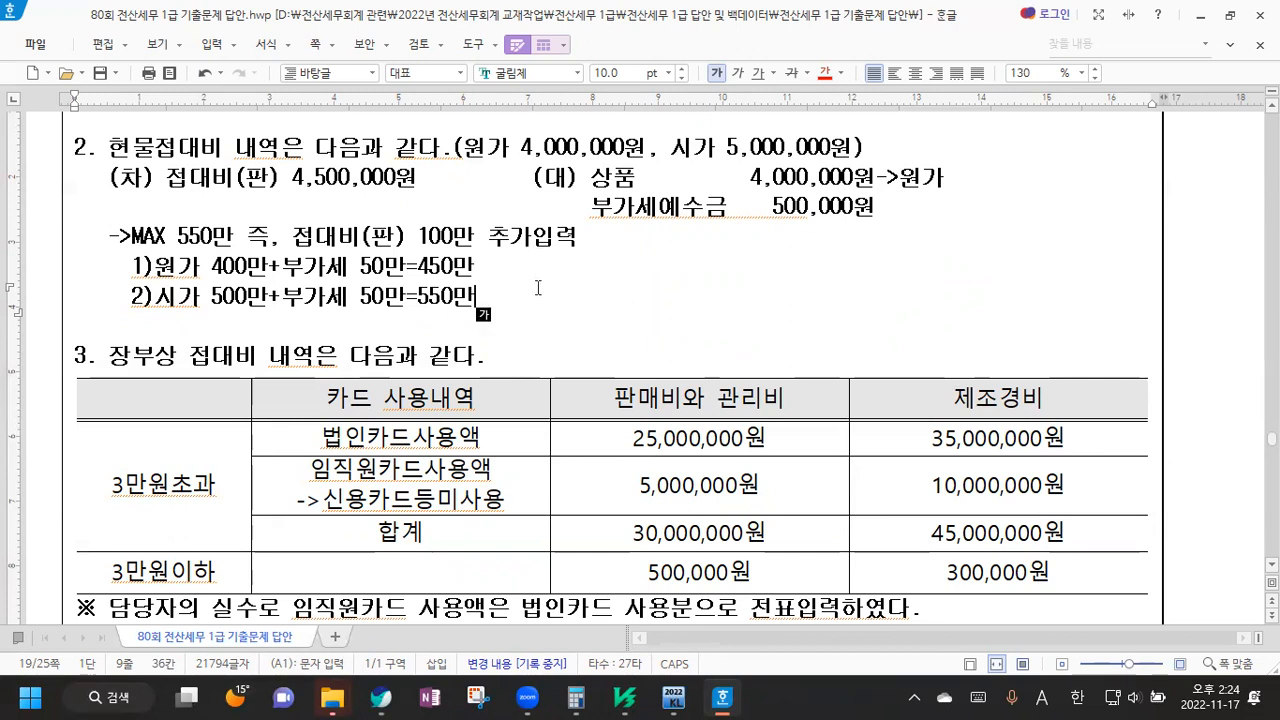
Examine item 3's ledger entertainment expense table, comparing 3만원이하 and 3만원초과 corporate and employee card amounts, and the notes below it
scroll(540, 300, "down", 3)
scroll(554, 304, "down", 3)
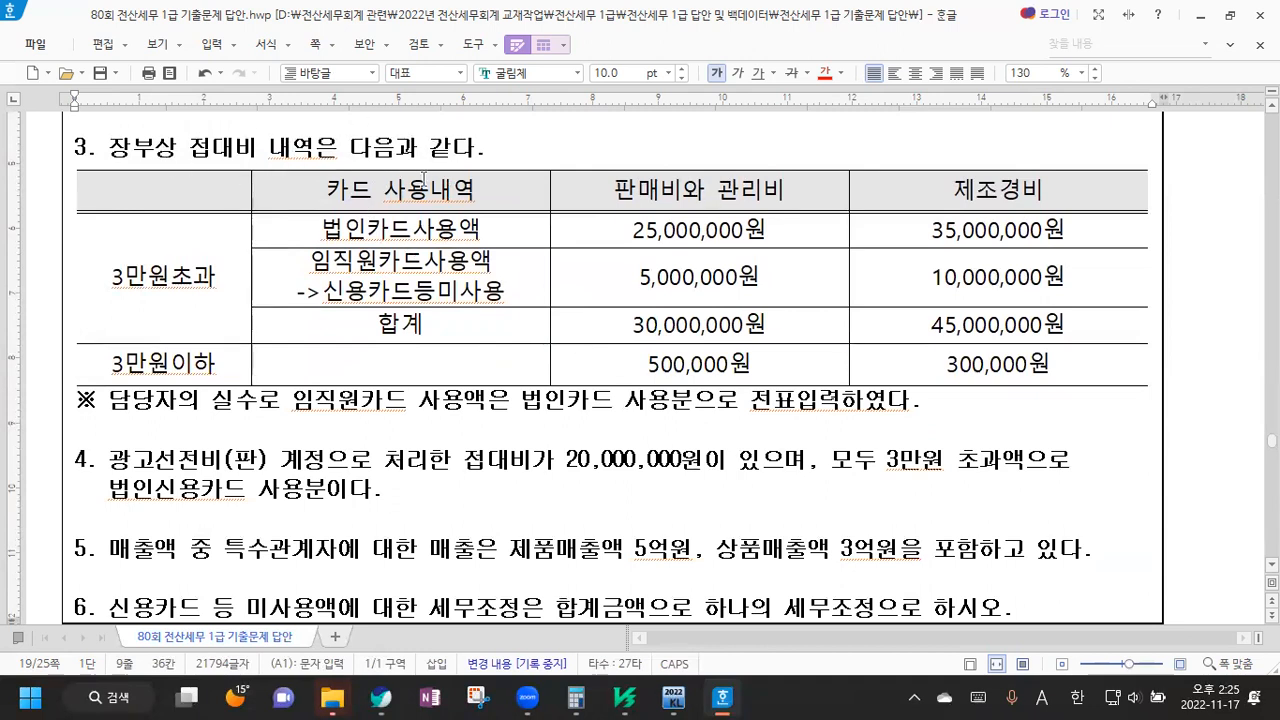
left_click_drag(116, 363, 970, 366)
left_click(970, 367)
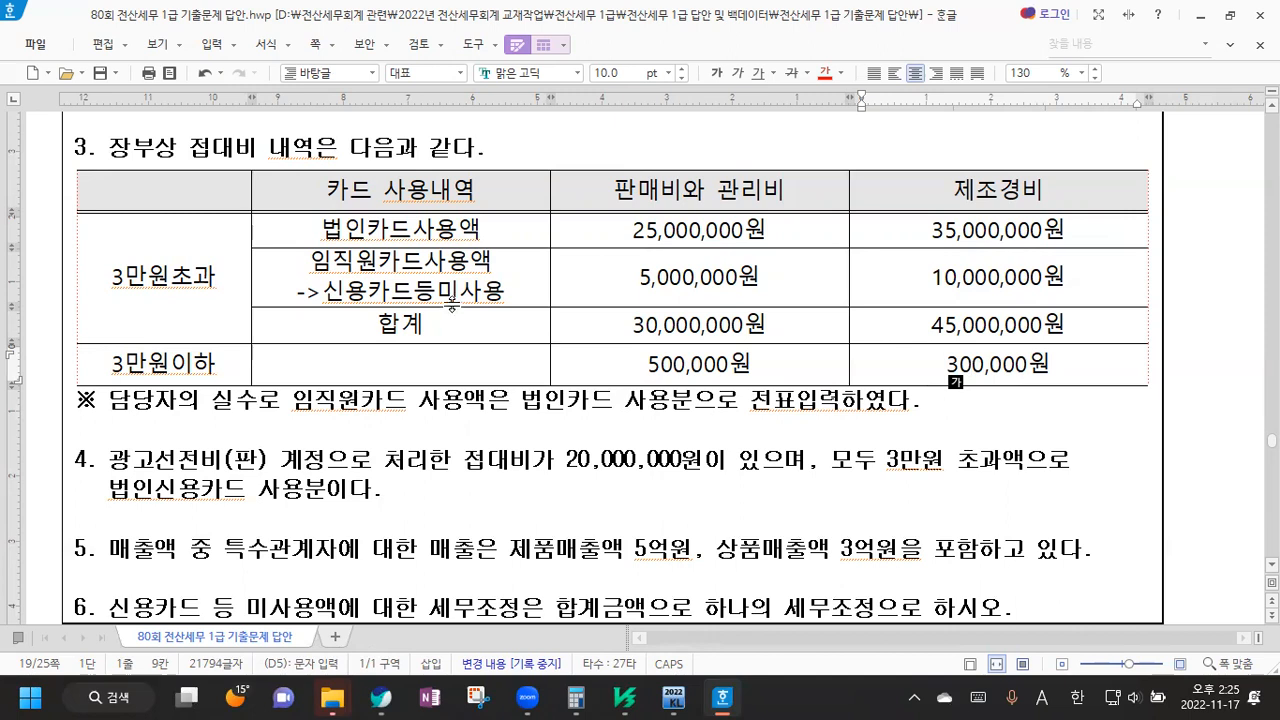
left_click_drag(100, 277, 190, 275)
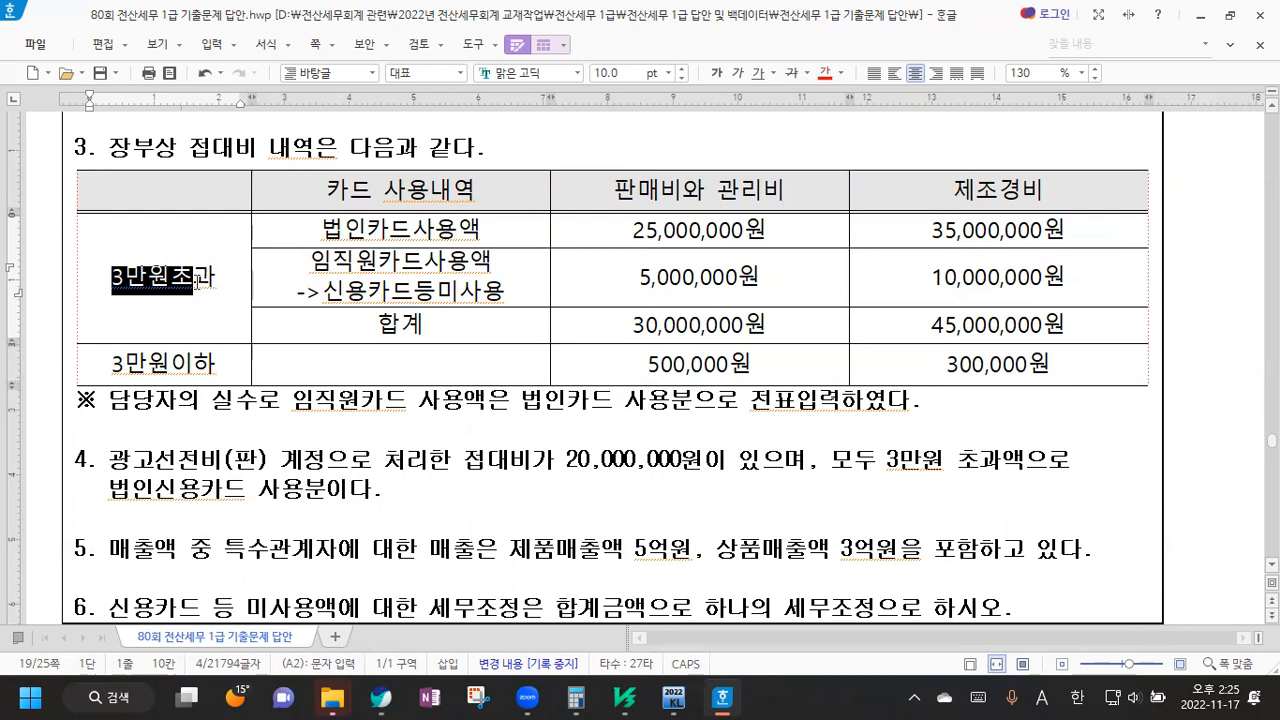
left_click_drag(318, 228, 458, 230)
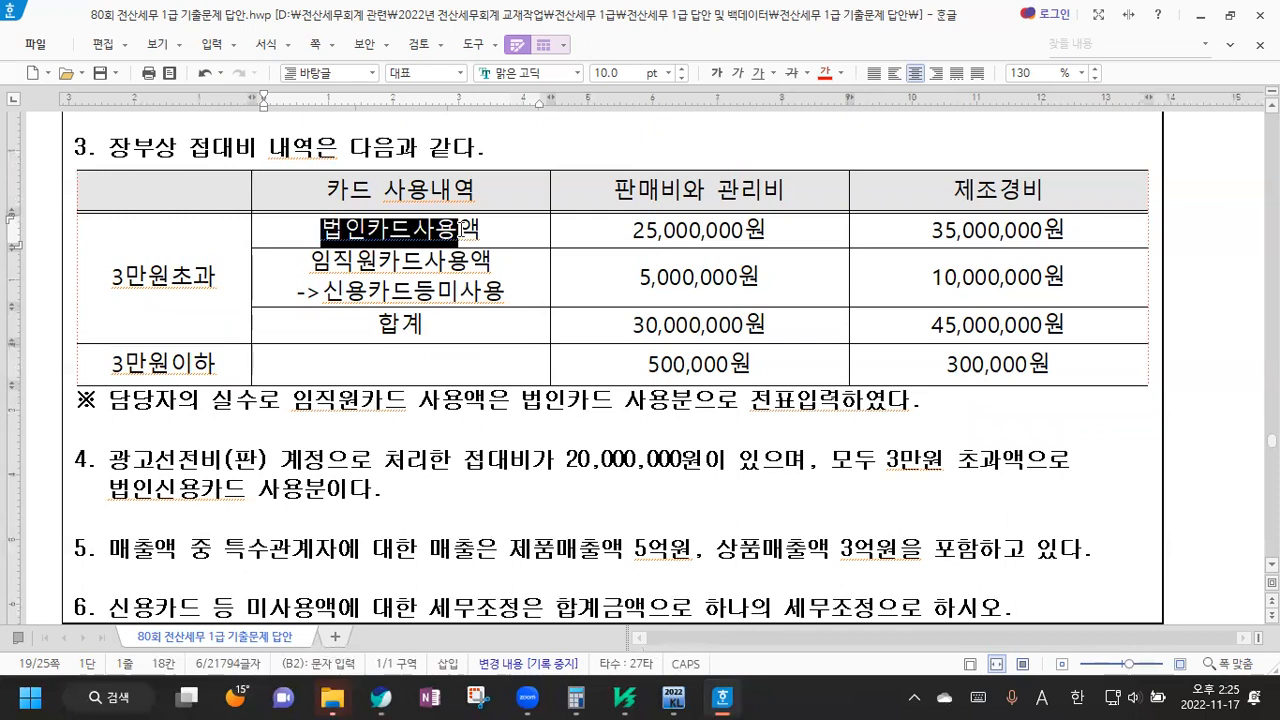
left_click(494, 231)
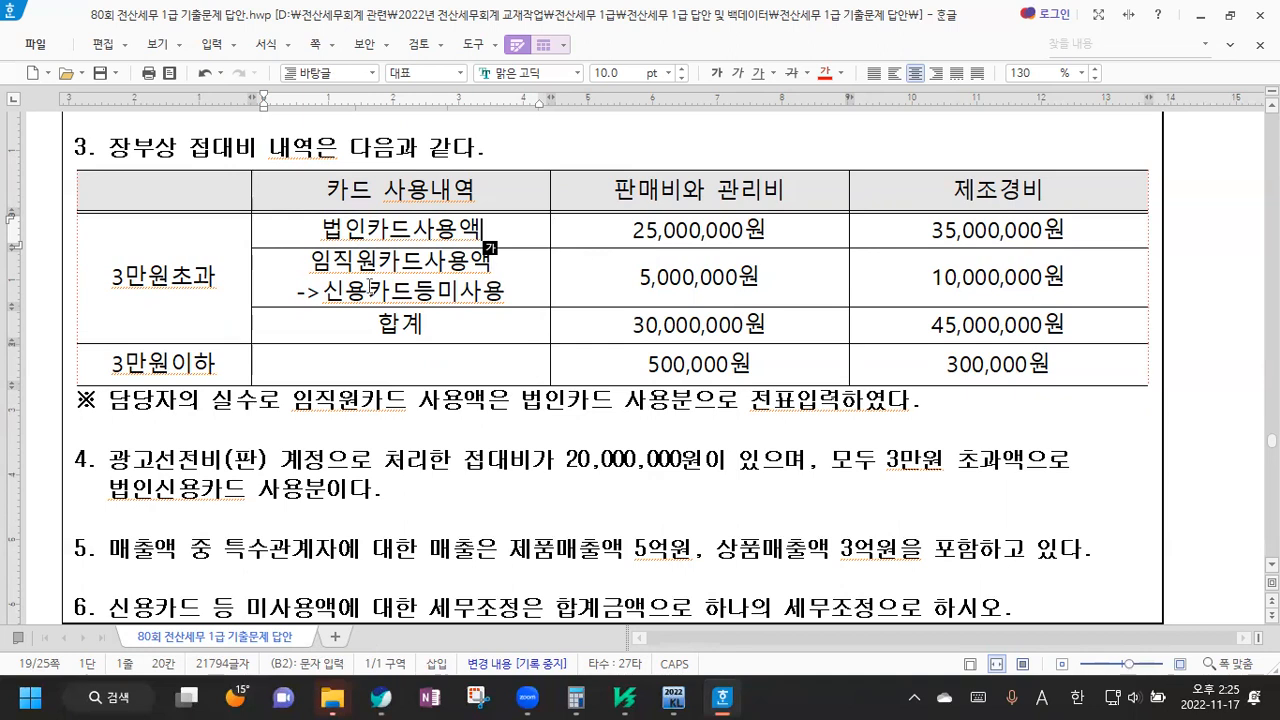
left_click_drag(310, 266, 500, 268)
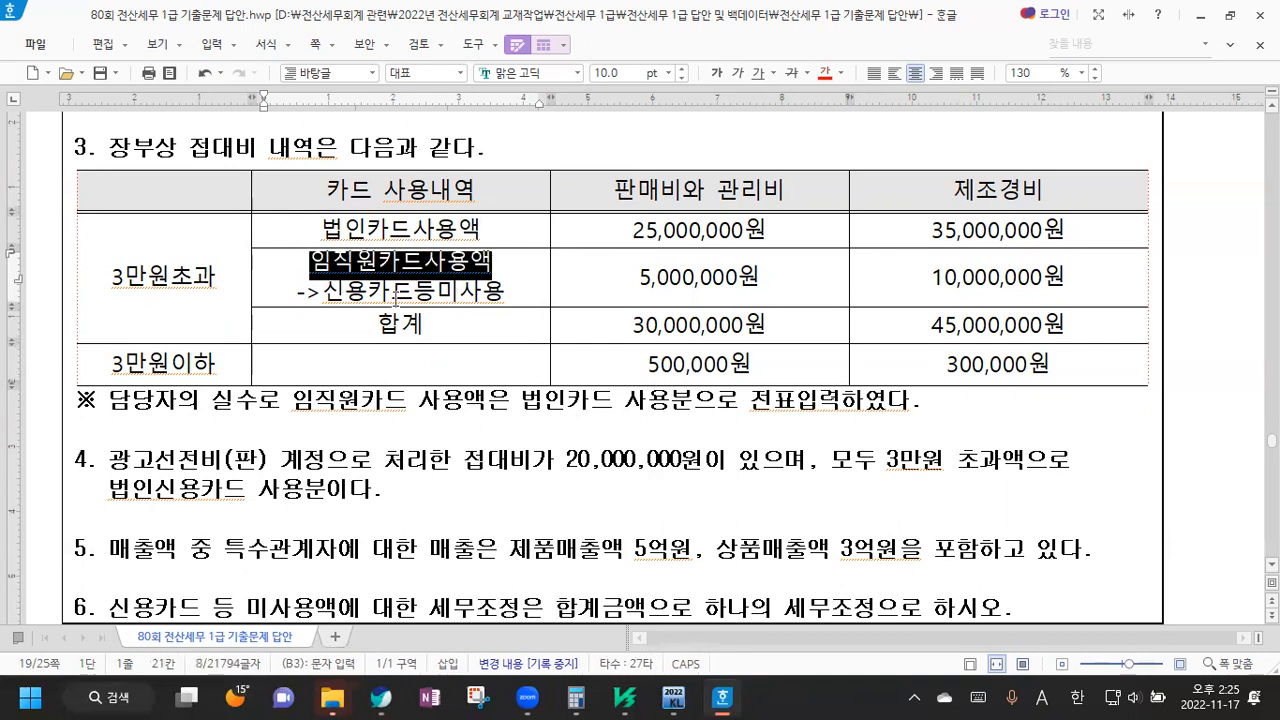
left_click(381, 290)
left_click_drag(381, 290, 494, 290)
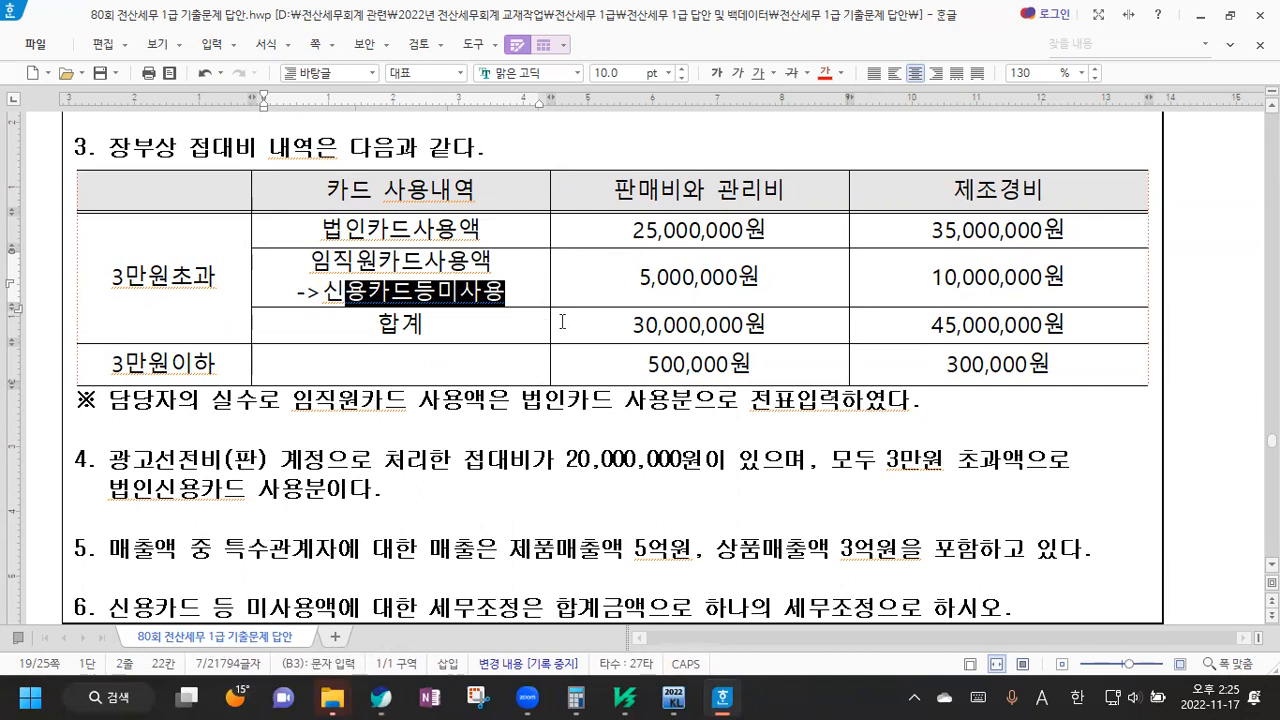
left_click(627, 281)
left_click_drag(627, 281, 763, 277)
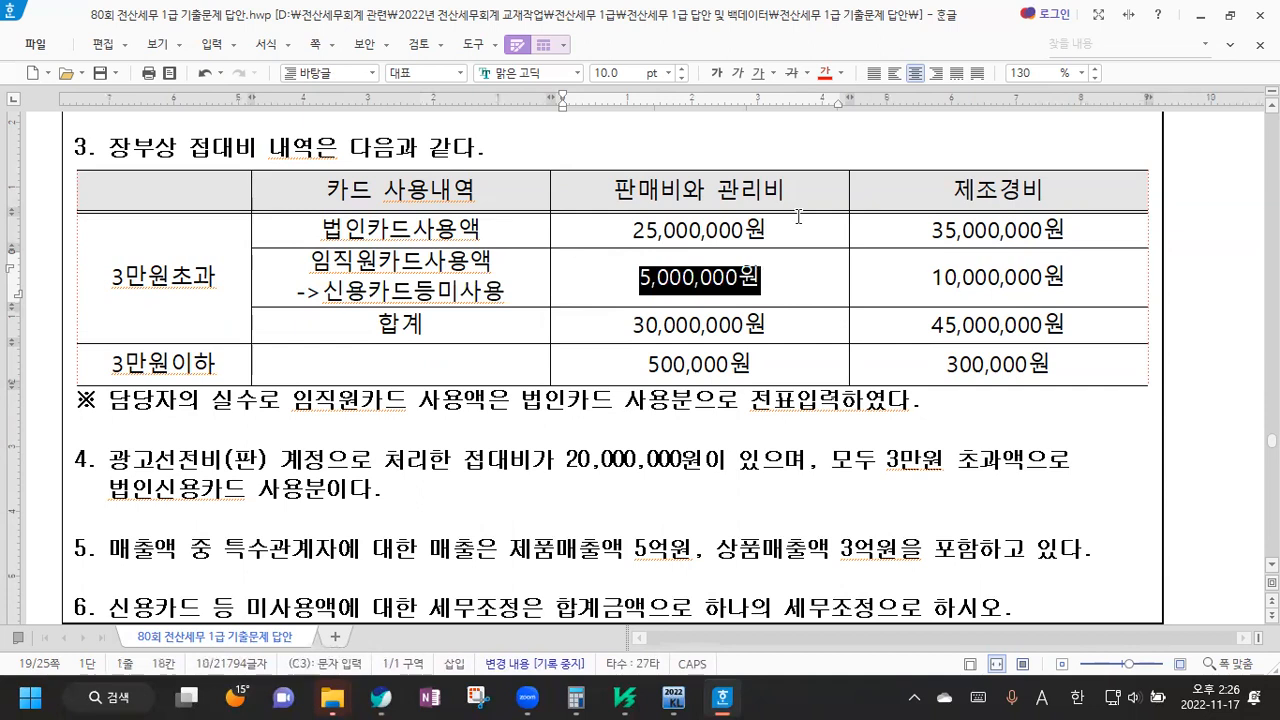
left_click_drag(930, 277, 983, 277)
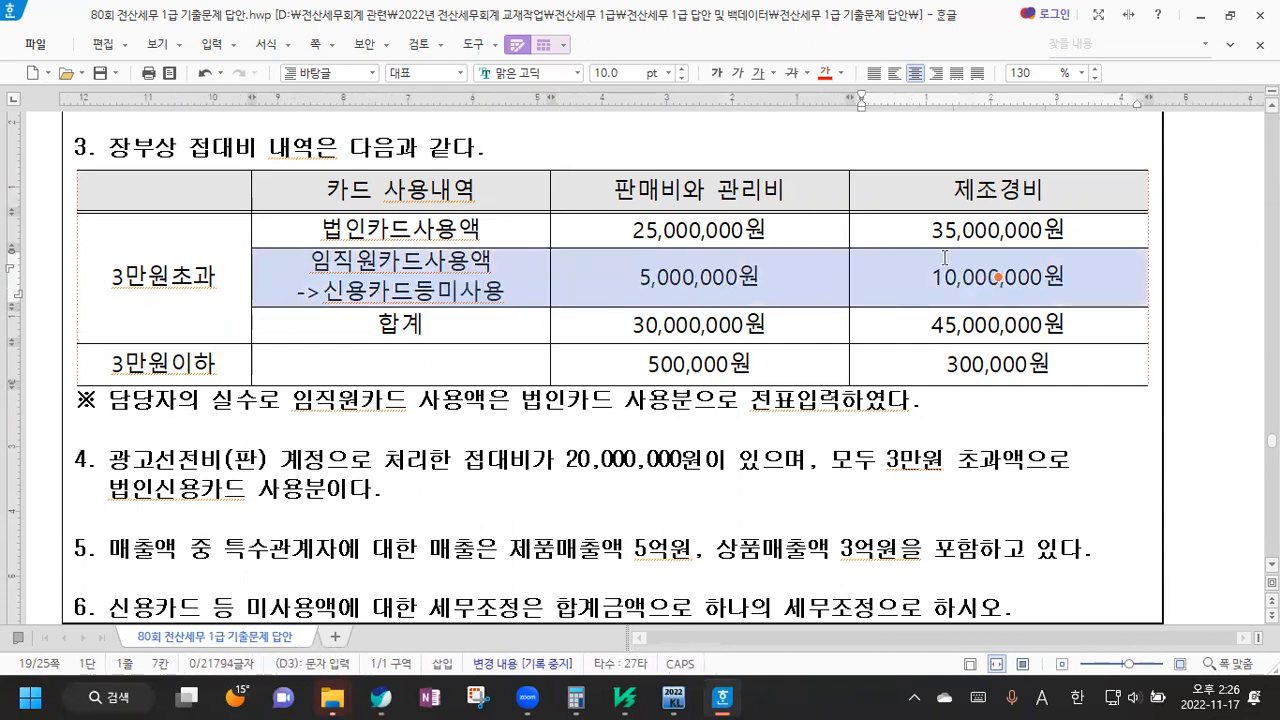
left_click(517, 494)
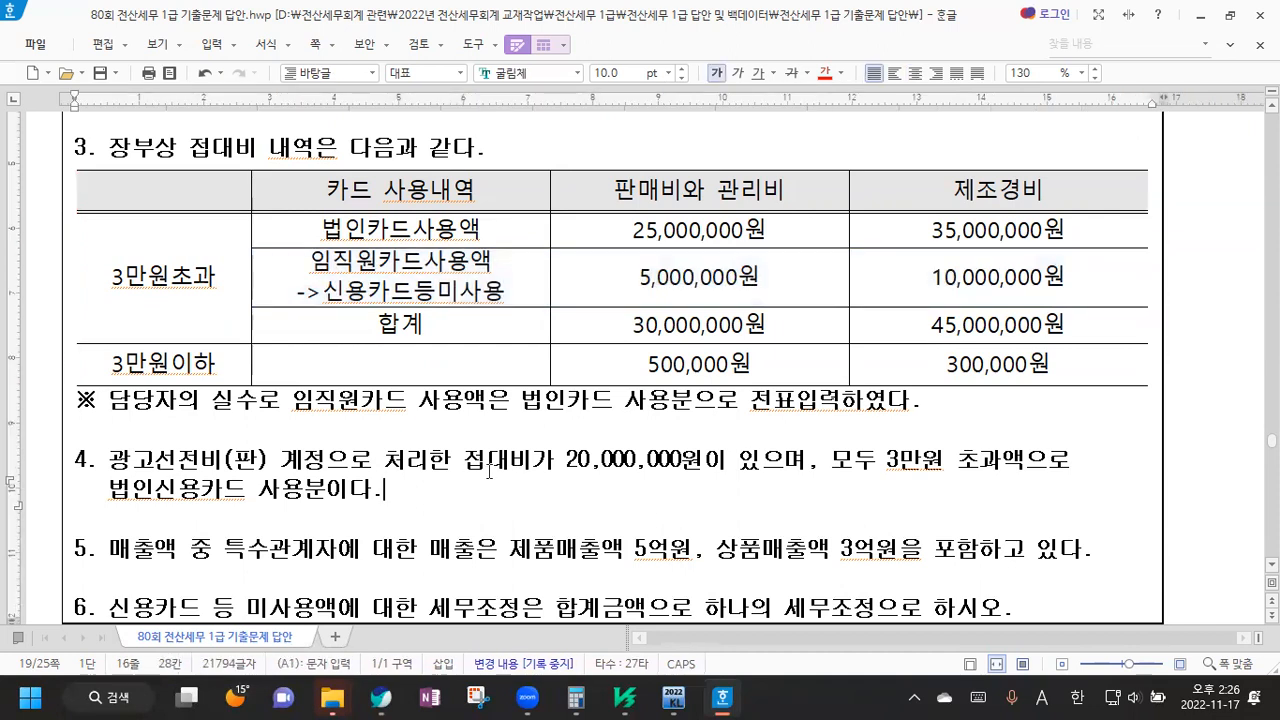
left_click(150, 410)
scroll(305, 403, "down", 2)
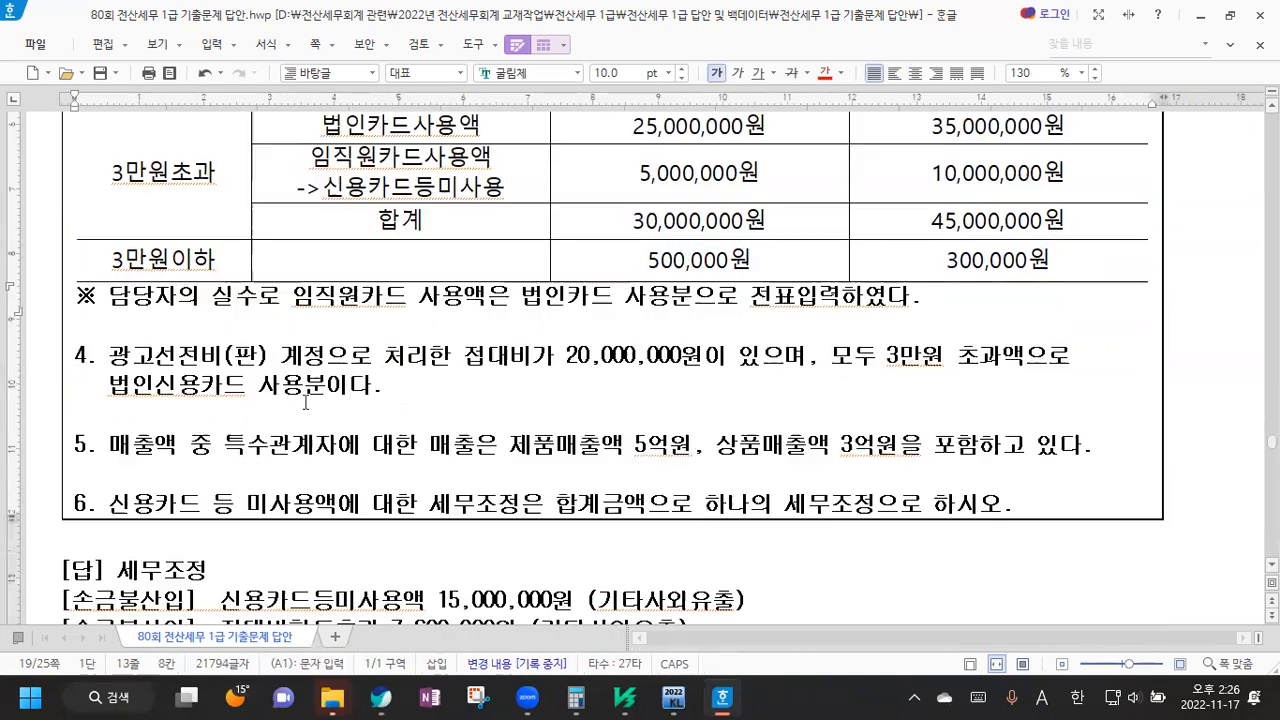
Examine the 법인카드 사용분 entry-mistake note below item 3's table and item 4's entertainment expense recorded under 광고선전비(판)
left_click_drag(520, 296, 692, 297)
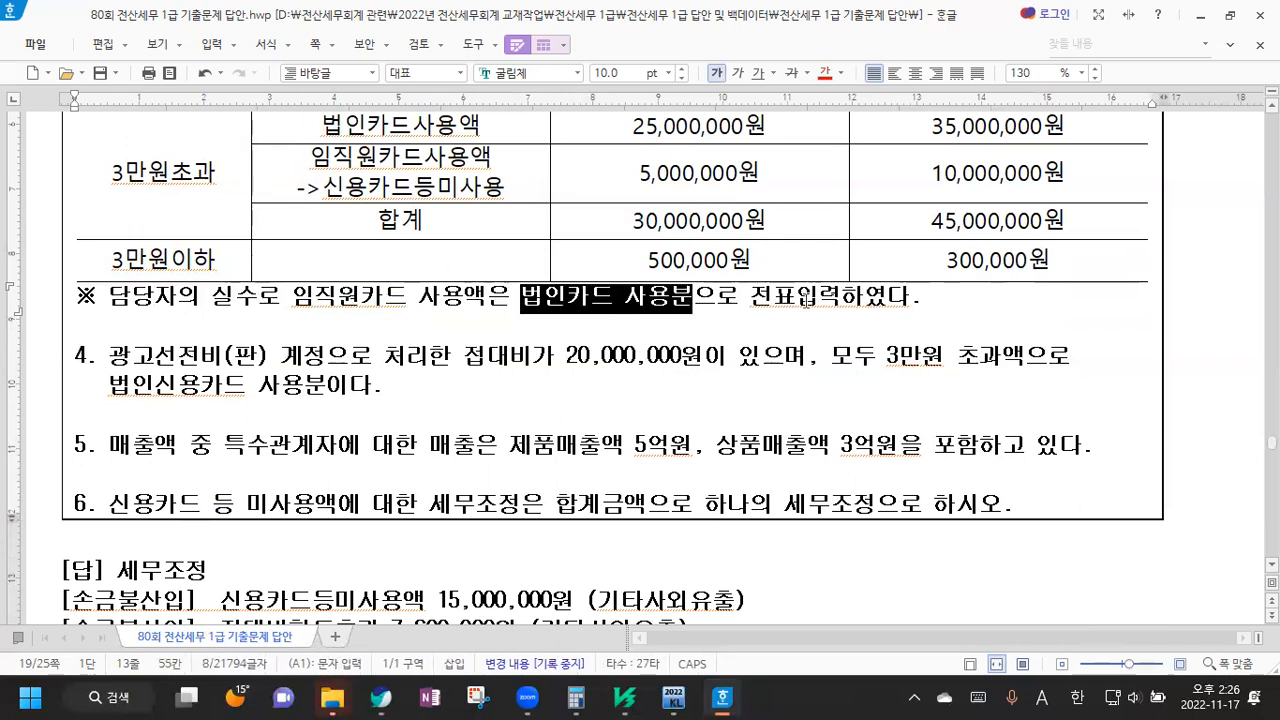
left_click(808, 312)
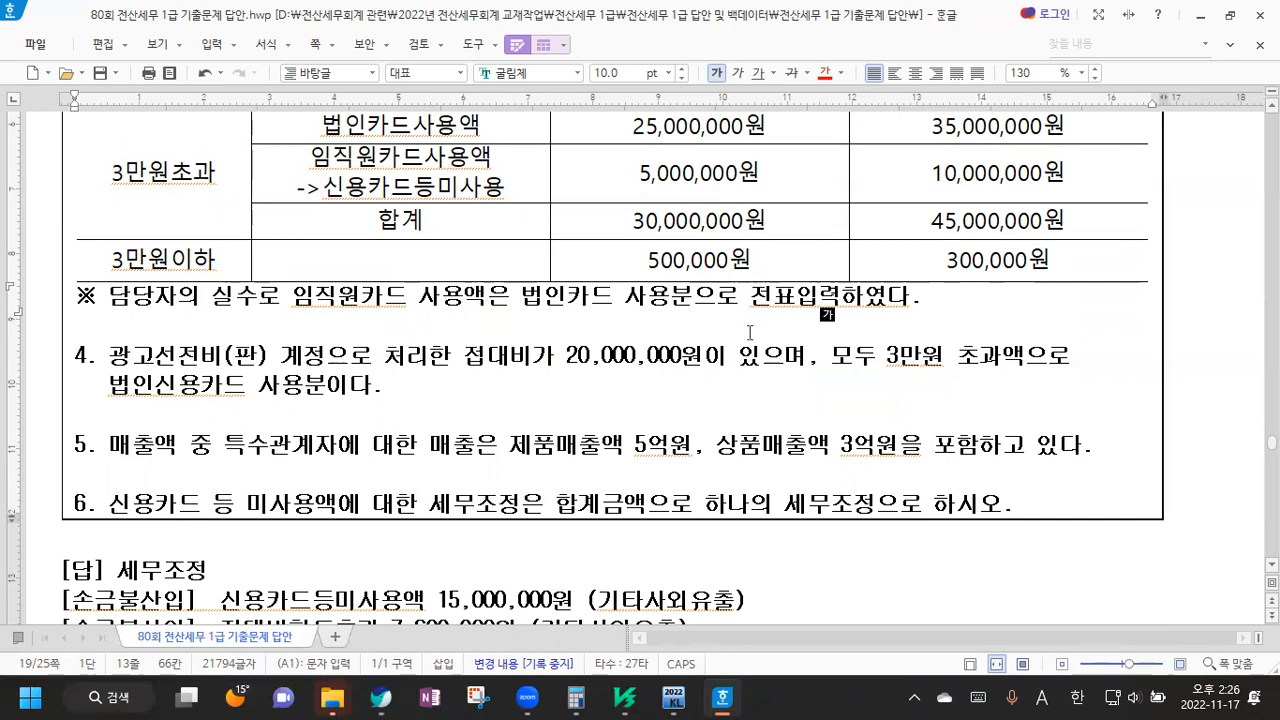
scroll(172, 235, "down", 2)
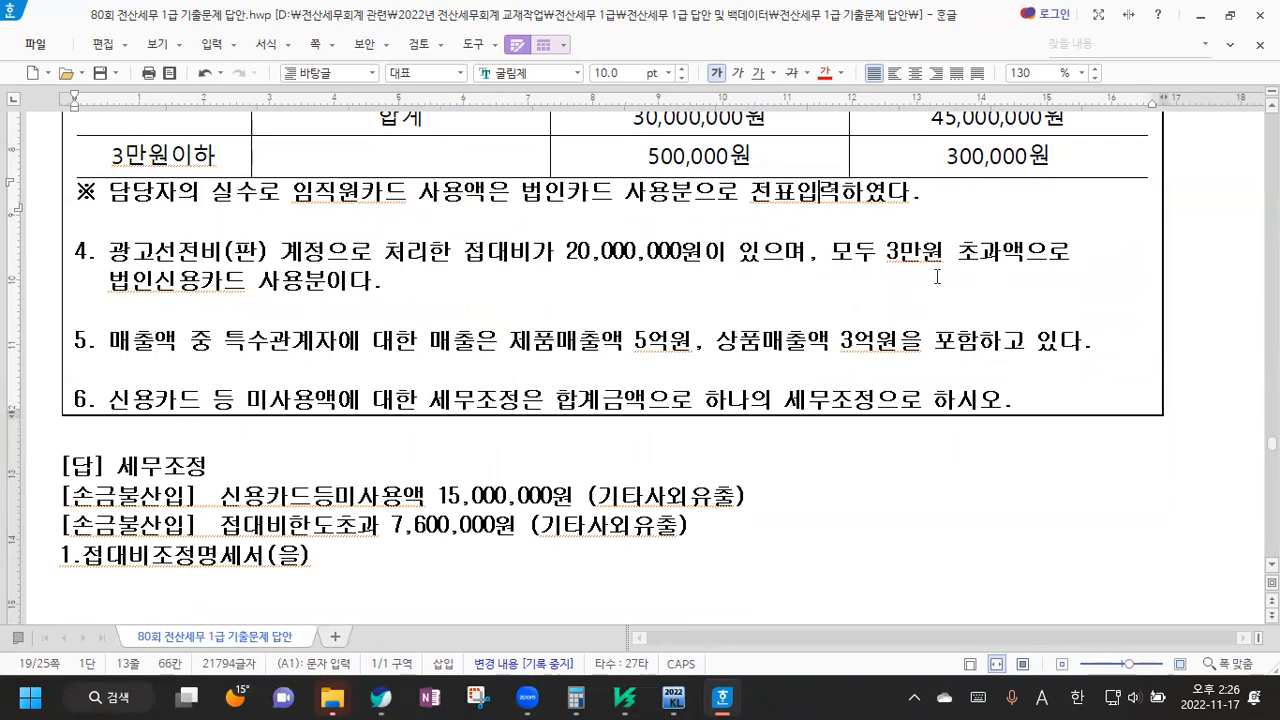
left_click_drag(108, 283, 324, 290)
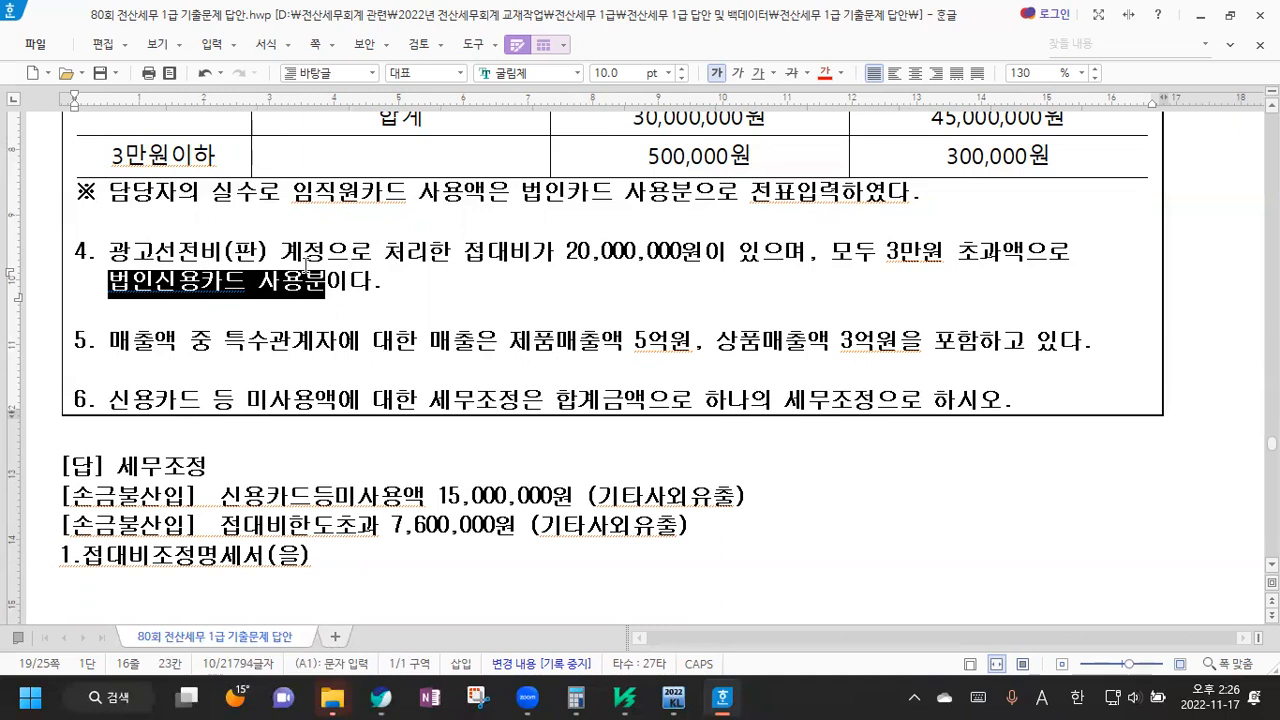
left_click(112, 252)
left_click_drag(110, 252, 230, 262)
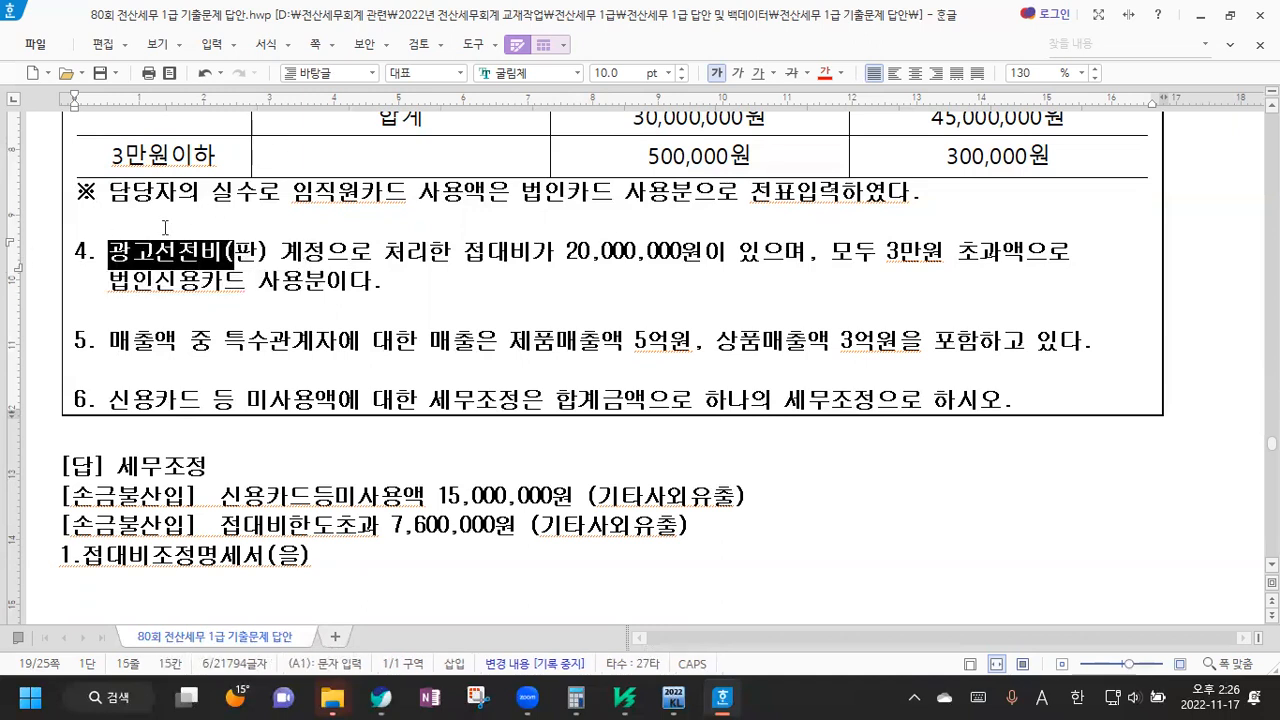
left_click(201, 366)
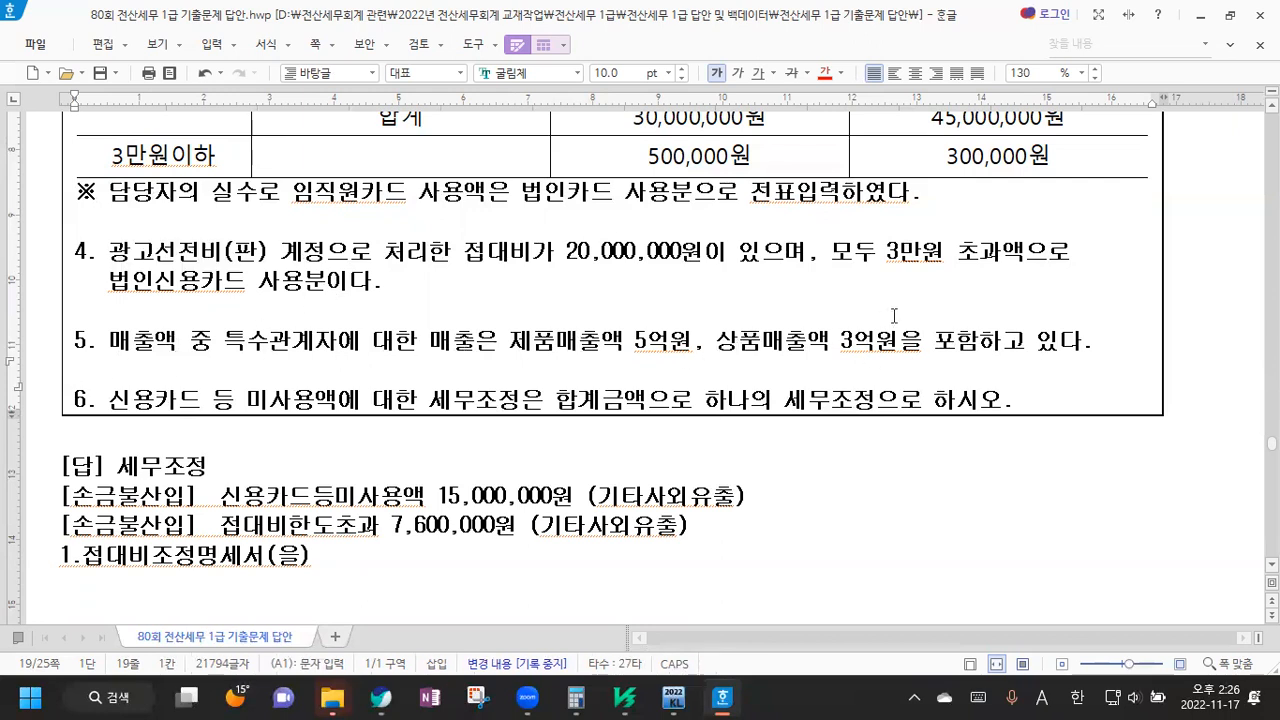
Add the note "->수입금액×한도×10%" on a new line beneath item 5's related-party sales statement
left_click(1106, 357)
key("Return")
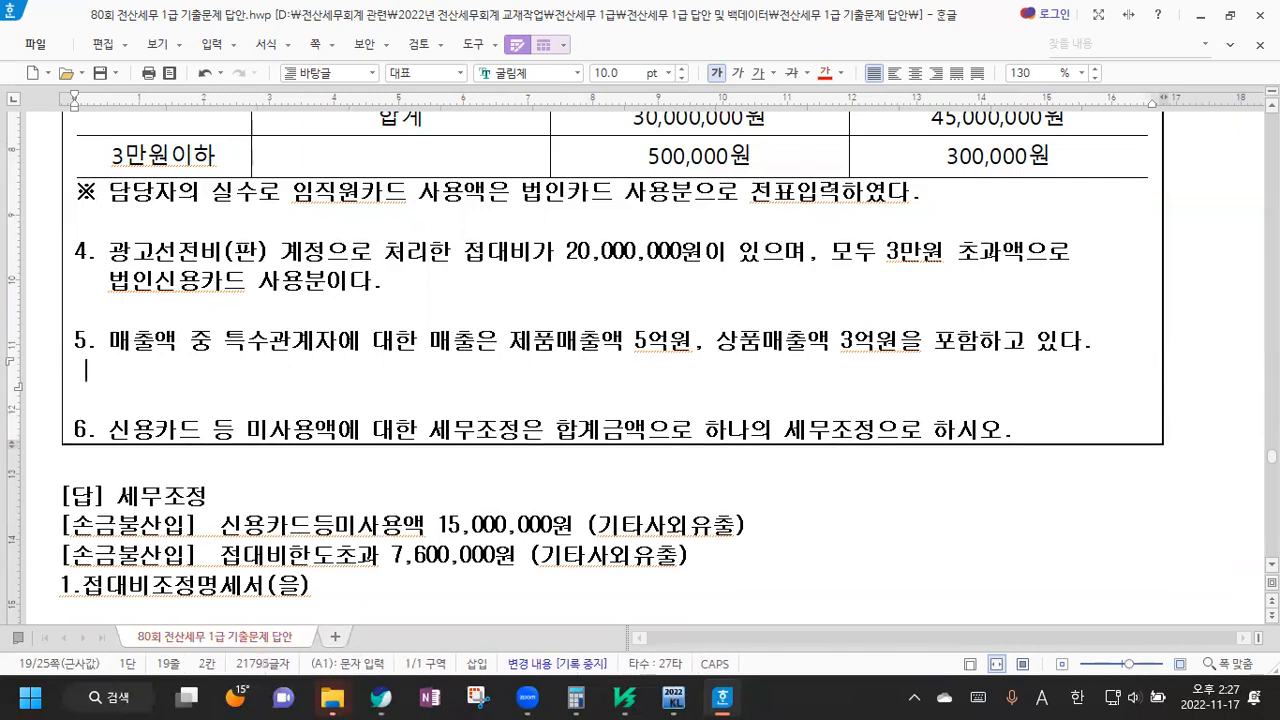
type(">수입")
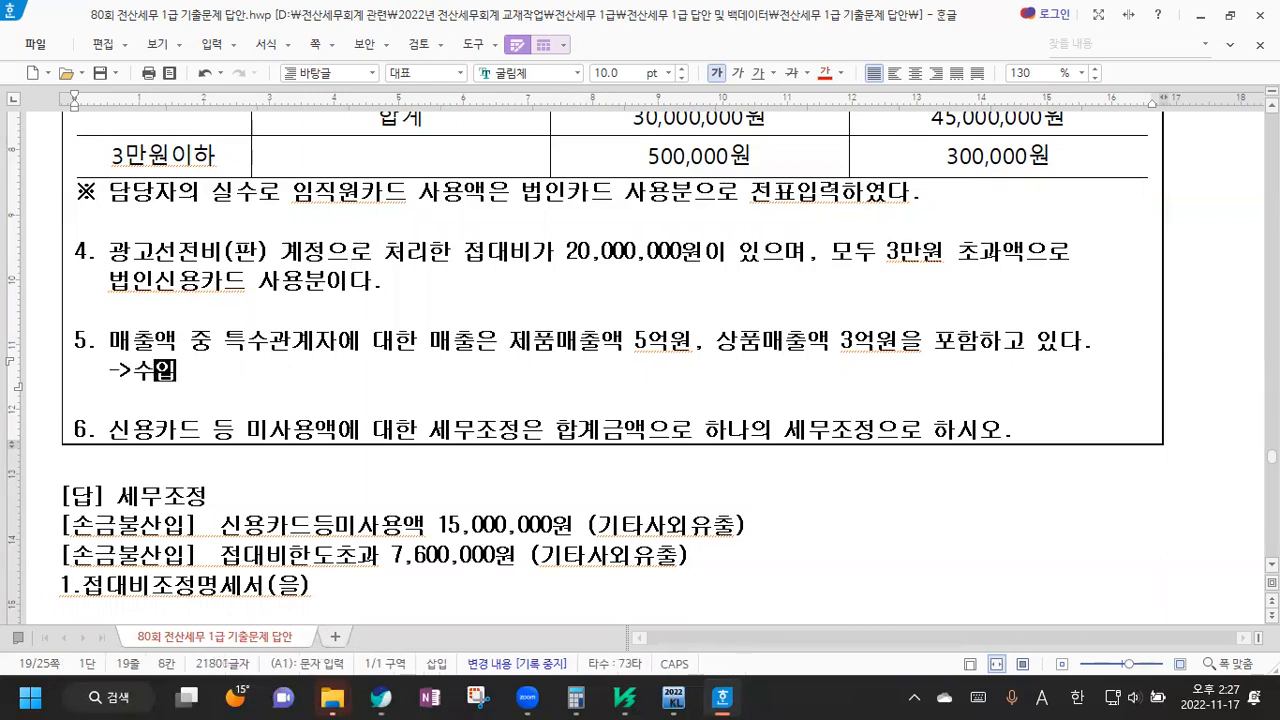
type("금ㅇㅐㄱ")
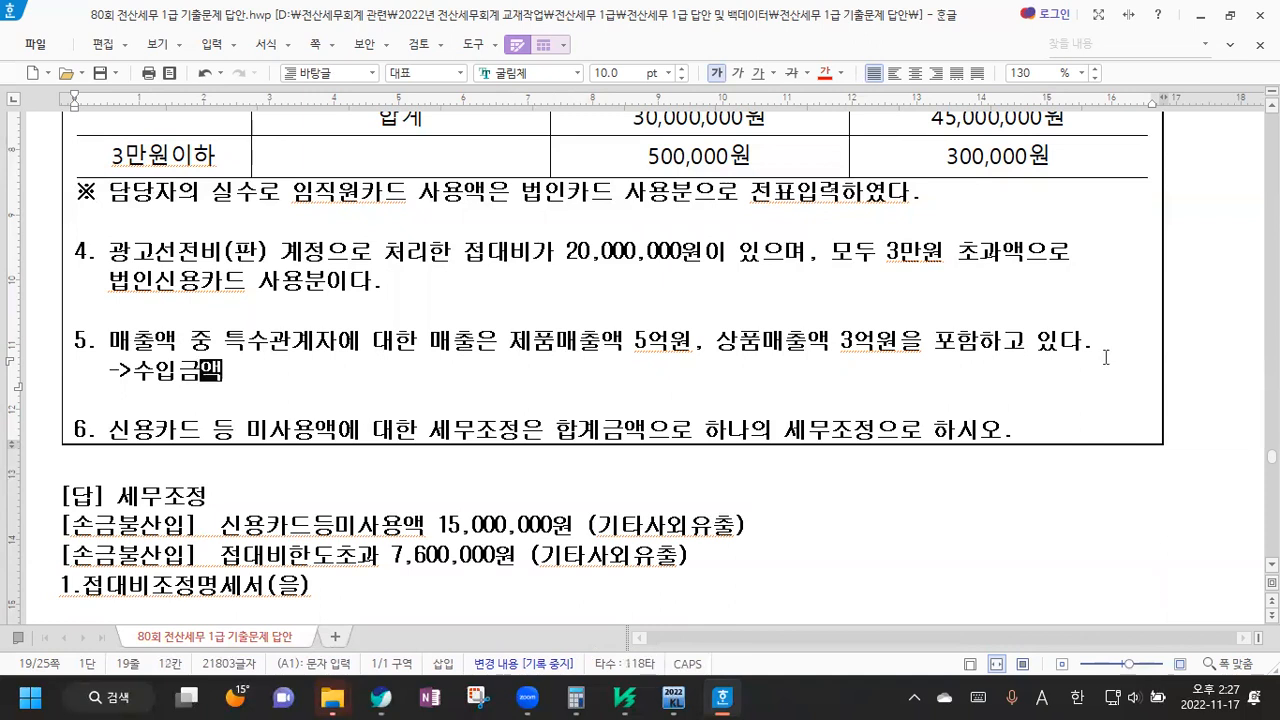
key("ctrl+F10")
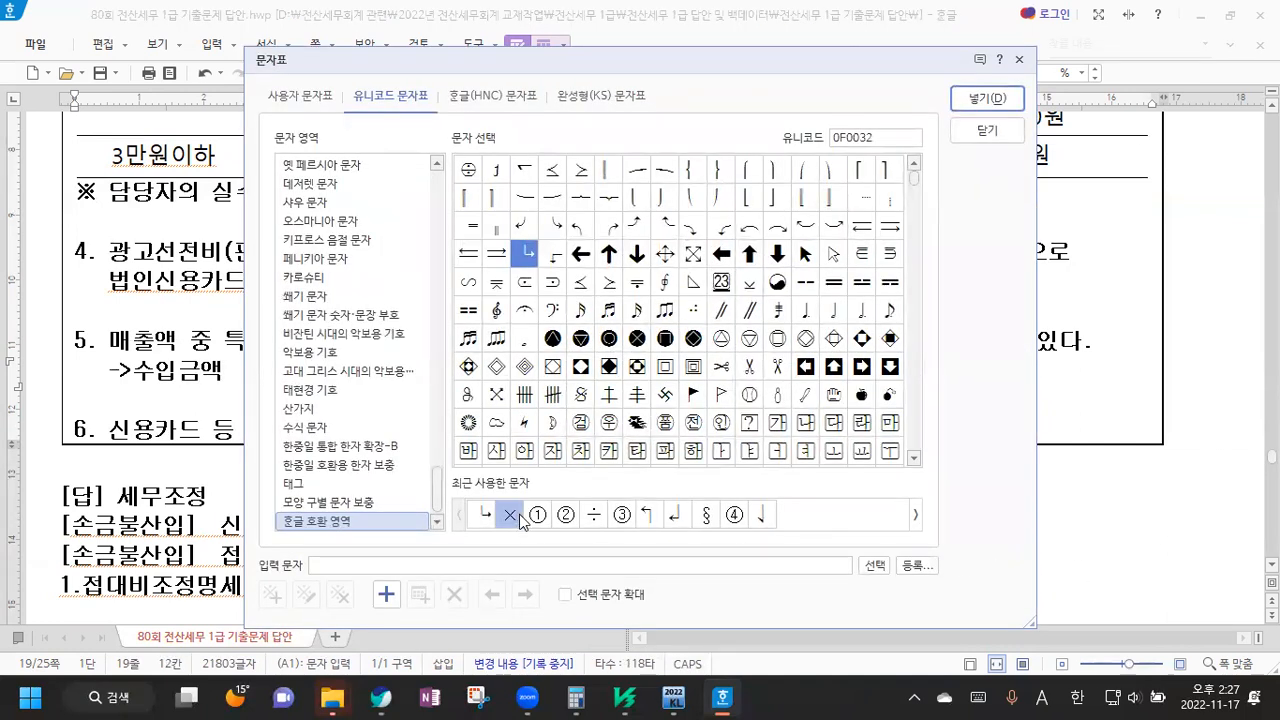
left_click(987, 98)
type("ㅎㅏㄴㄷㅗ")
key("ctrl+F10")
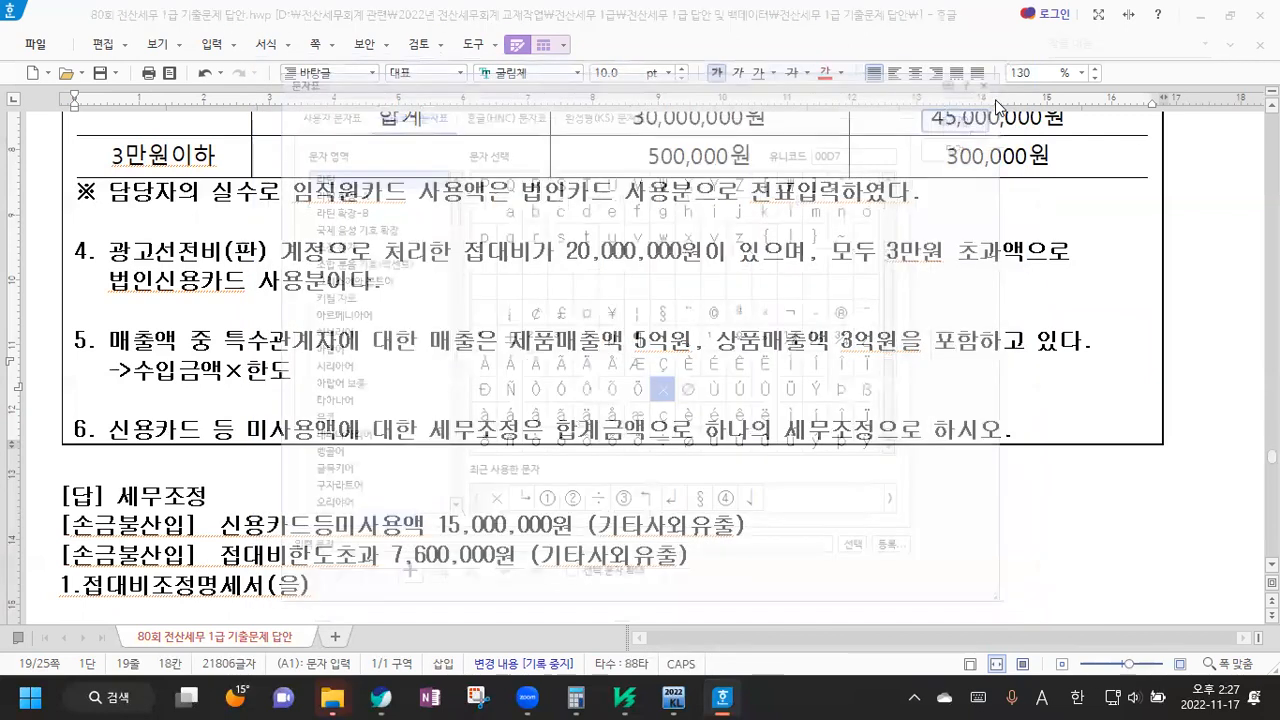
key("Return")
type("10%")
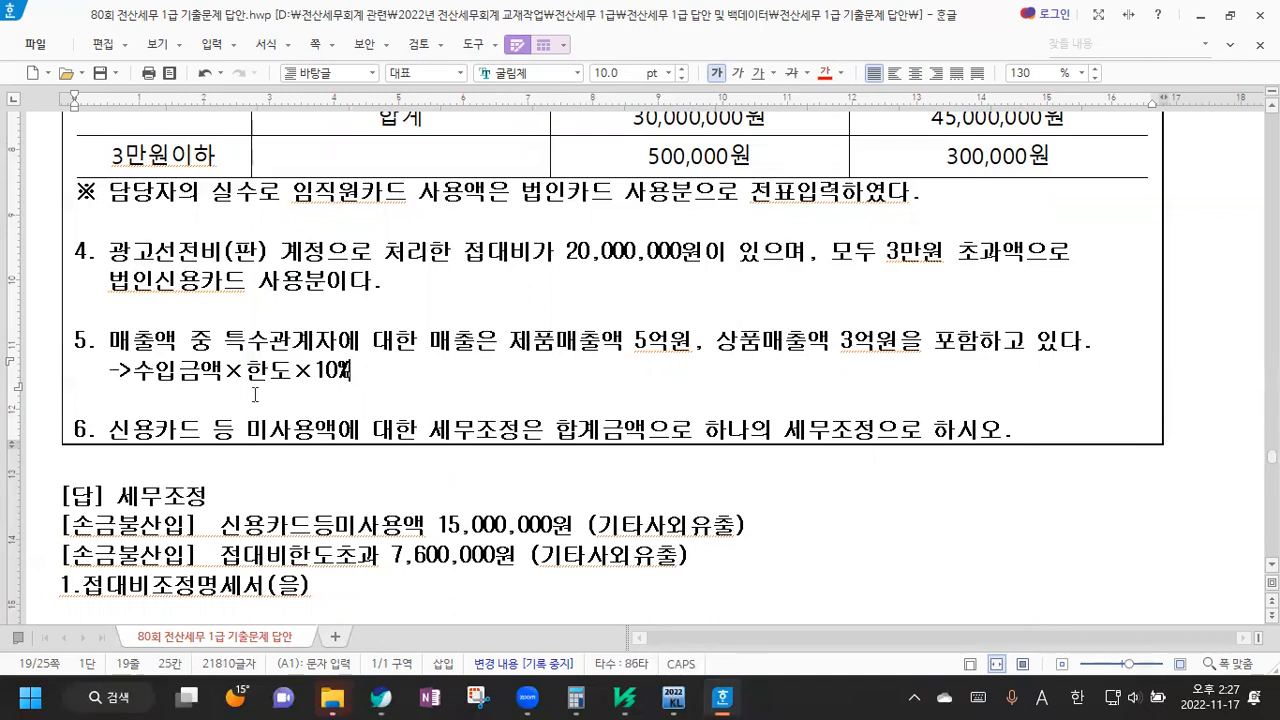
Replace 한도 with 적용률 in the formula note beneath item 5
left_click_drag(245, 370, 290, 380)
key("F9")
key("Escape")
type("적용률")
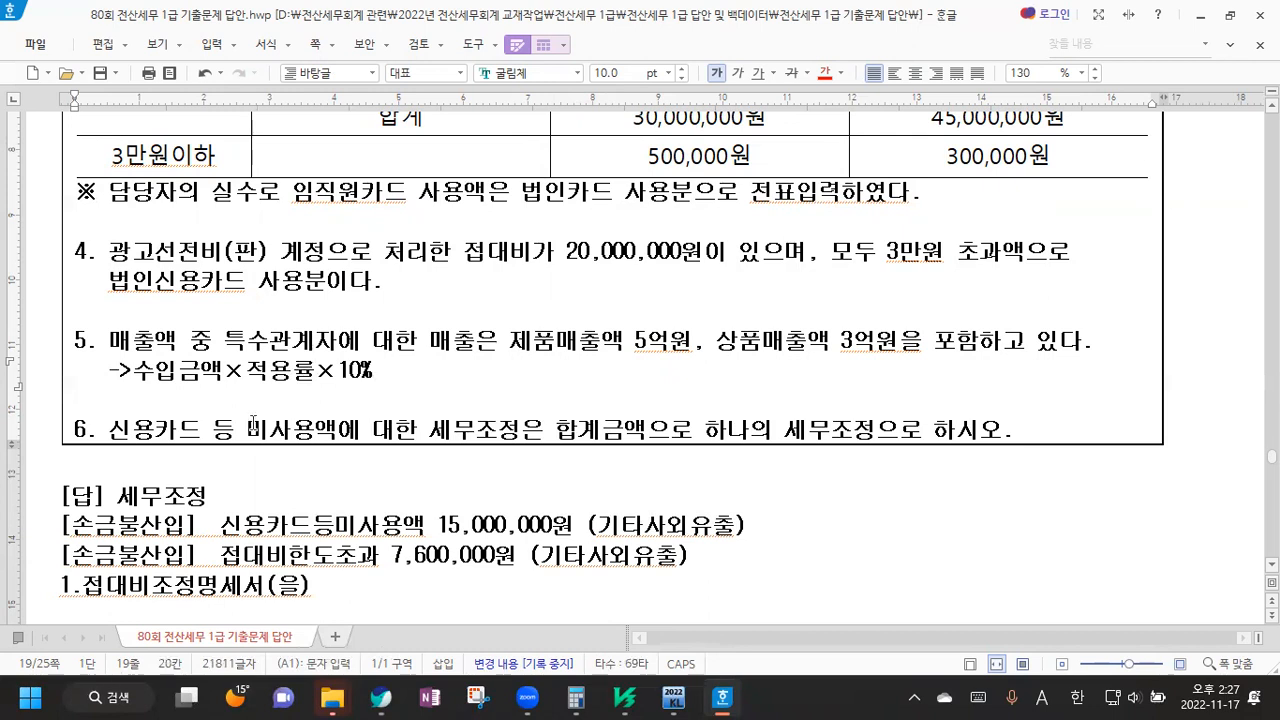
Review the data in items 2 through 6 of question [1] once more
scroll(280, 440, "down", 2)
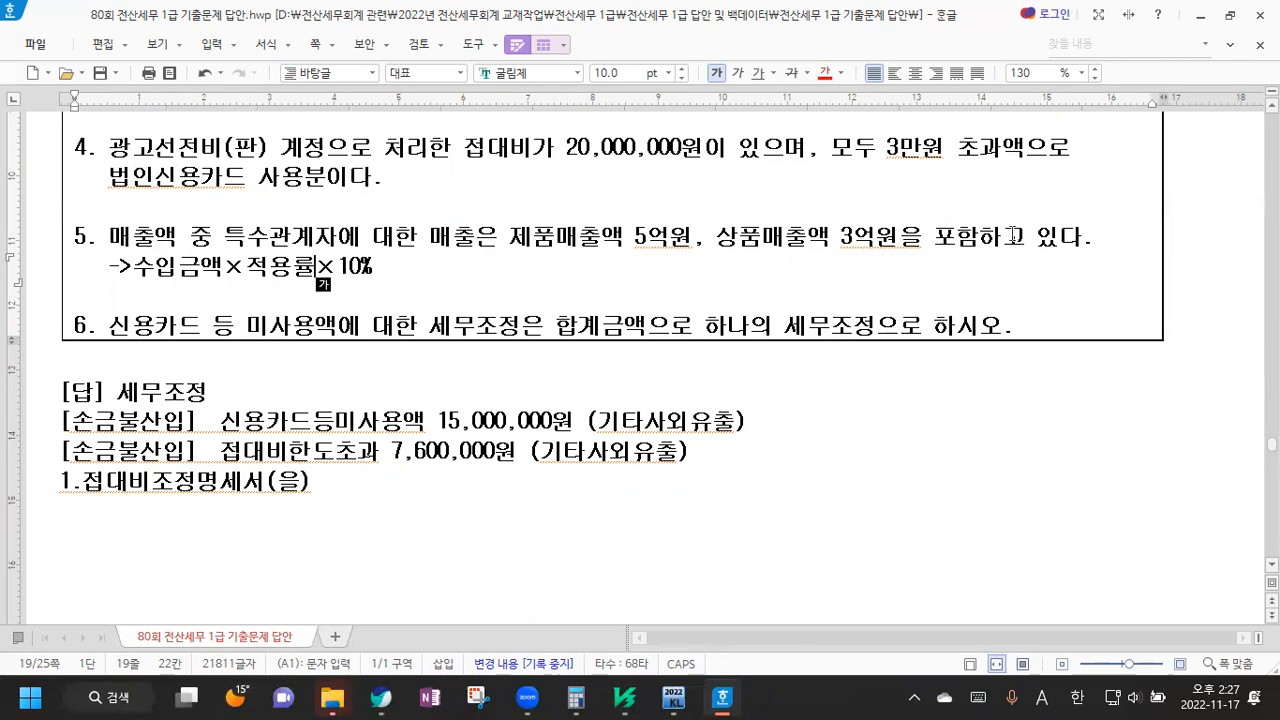
scroll(320, 270, "up", 5)
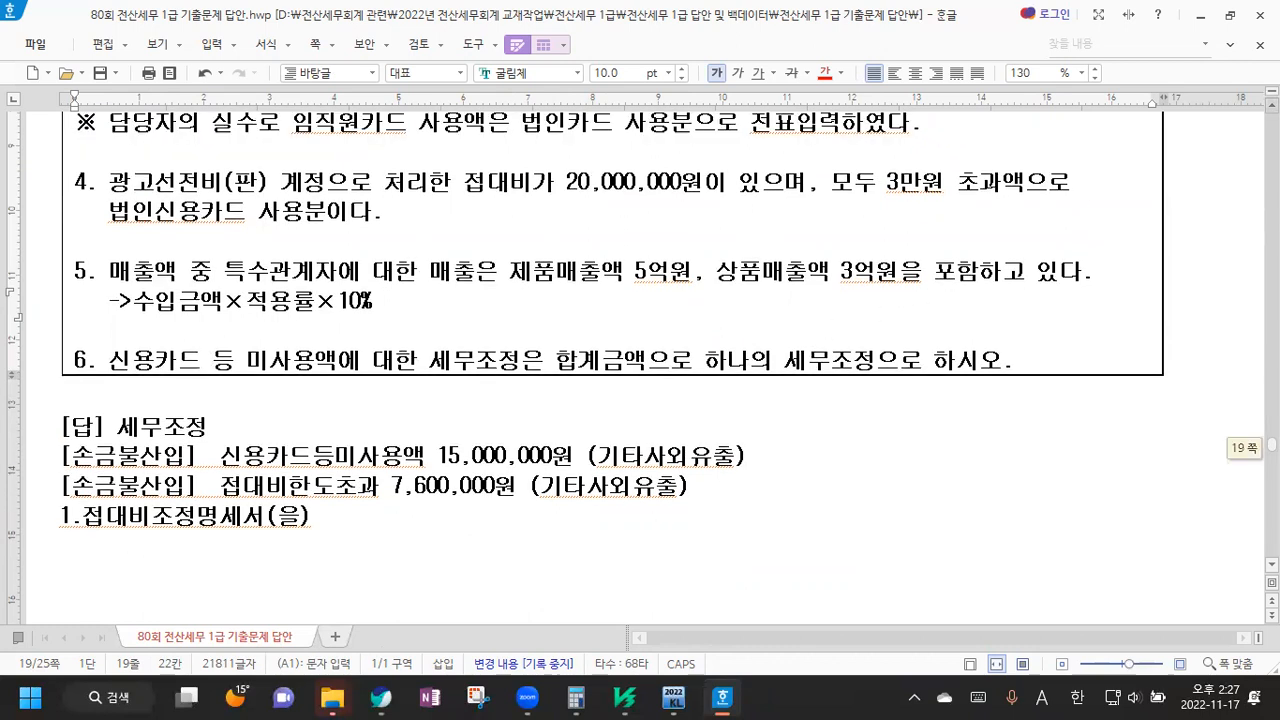
scroll(584, 357, "up", 5)
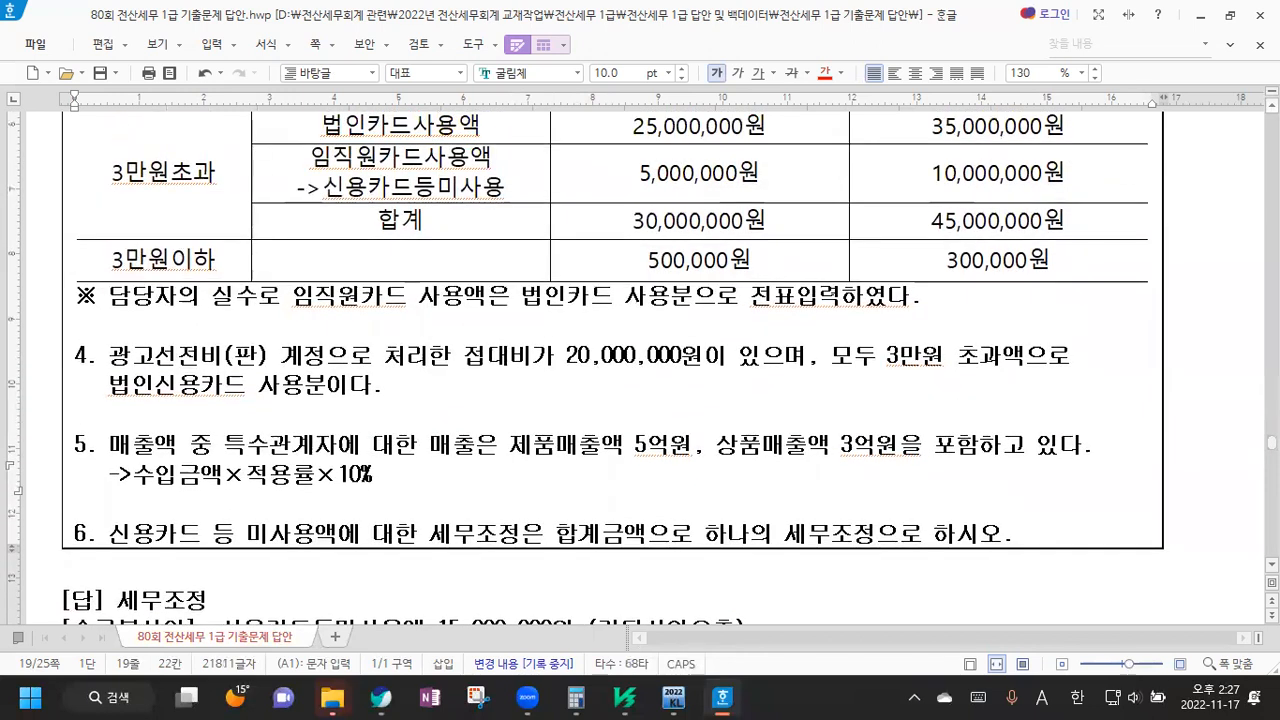
scroll(584, 357, "up", 4)
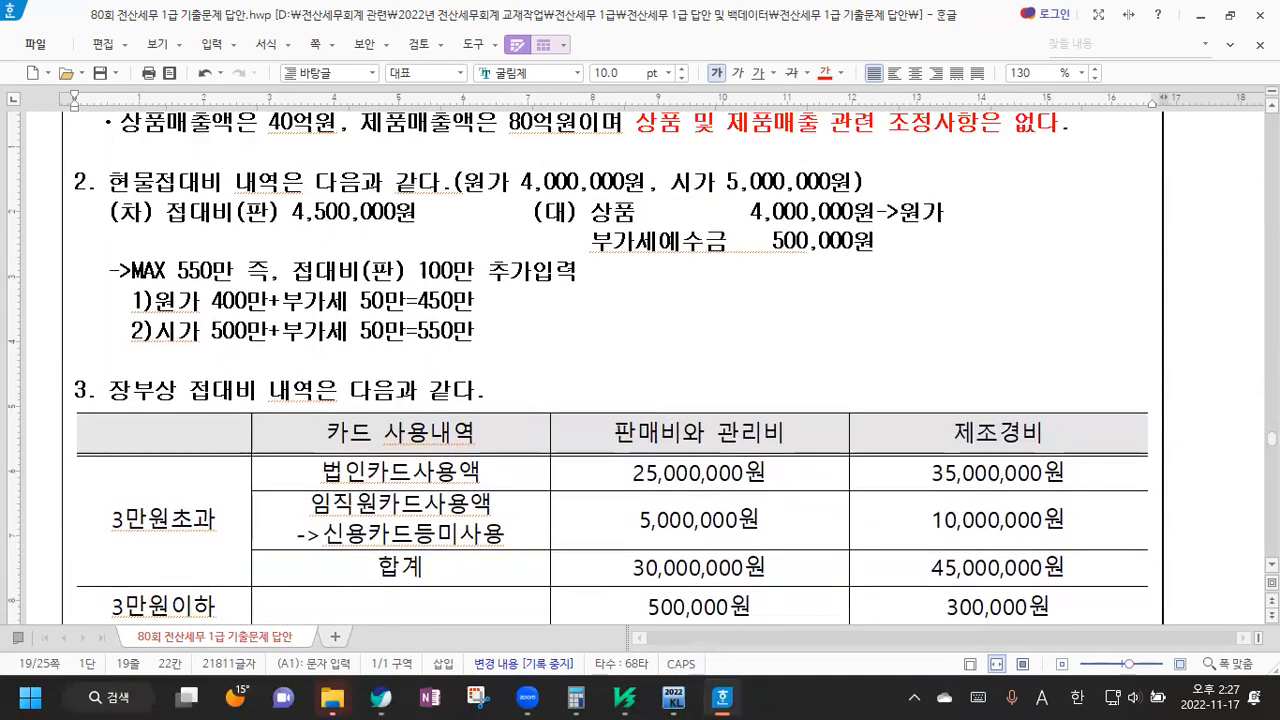
scroll(578, 368, "down", 1)
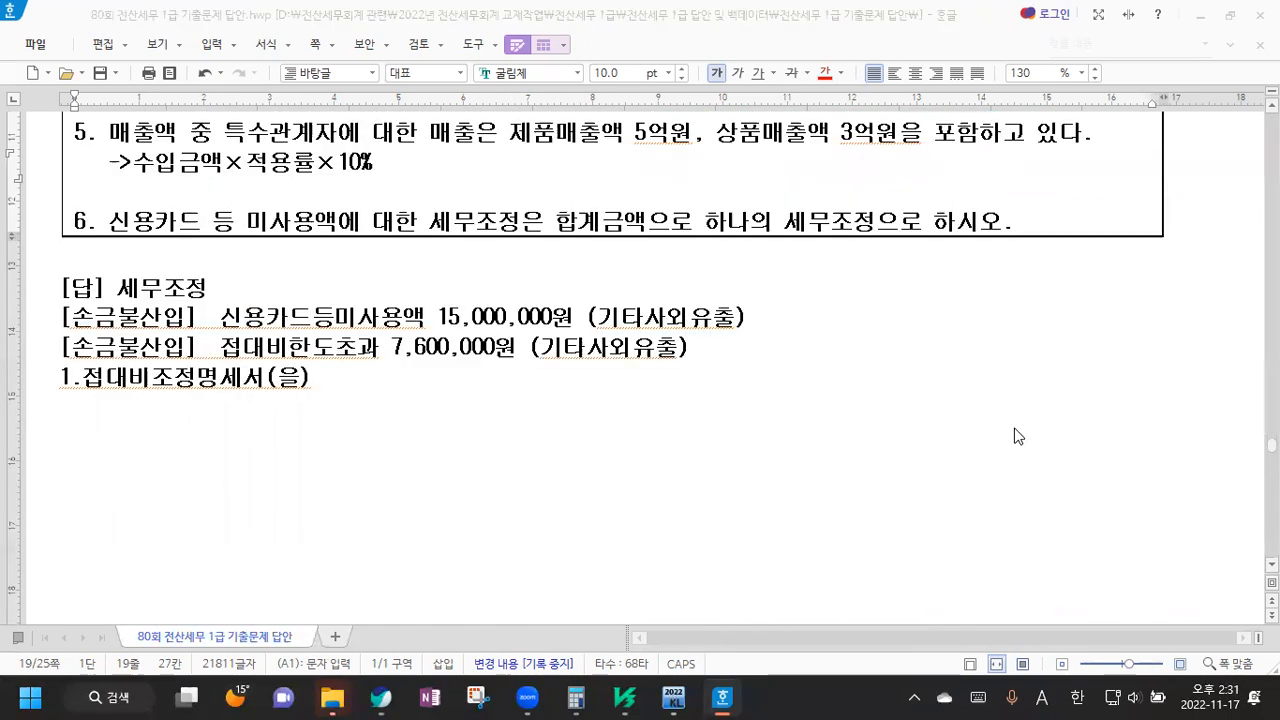
Switch to KcLep, open the corporate 접대비조정명세서, and load the revenue and entertainment expense data into it
left_click(673, 697)
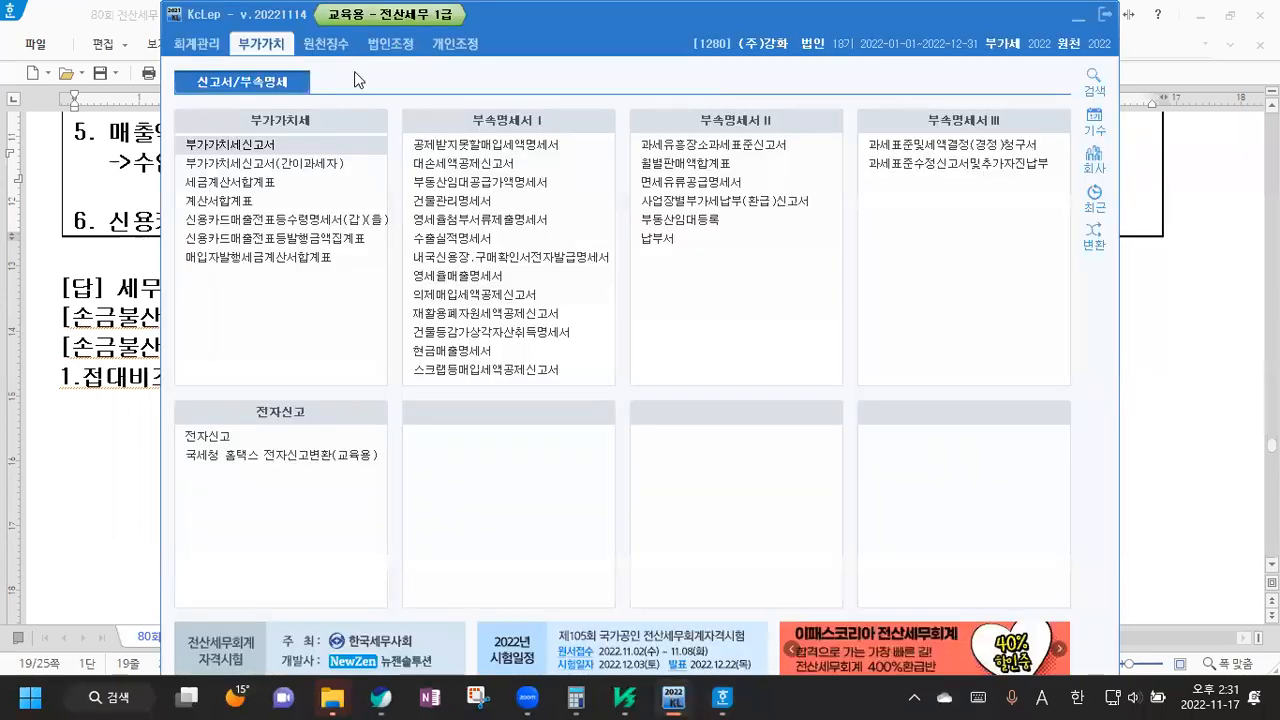
left_click(392, 47)
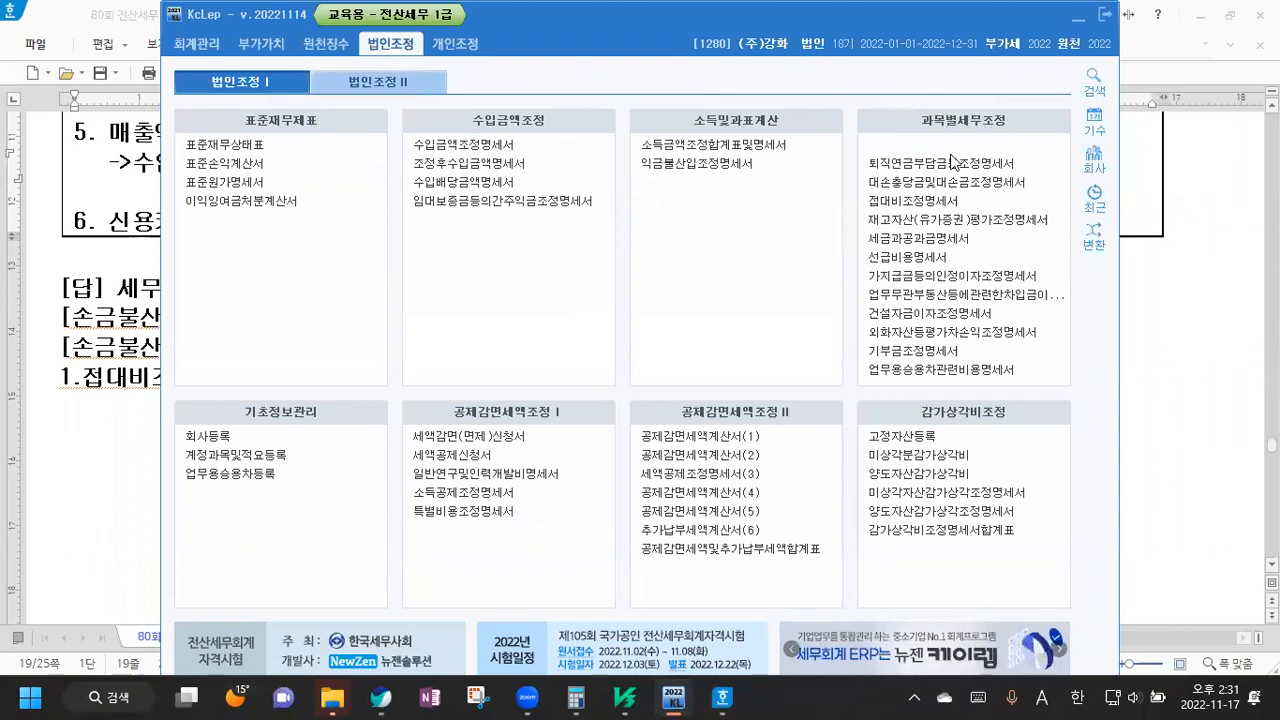
left_click(928, 199)
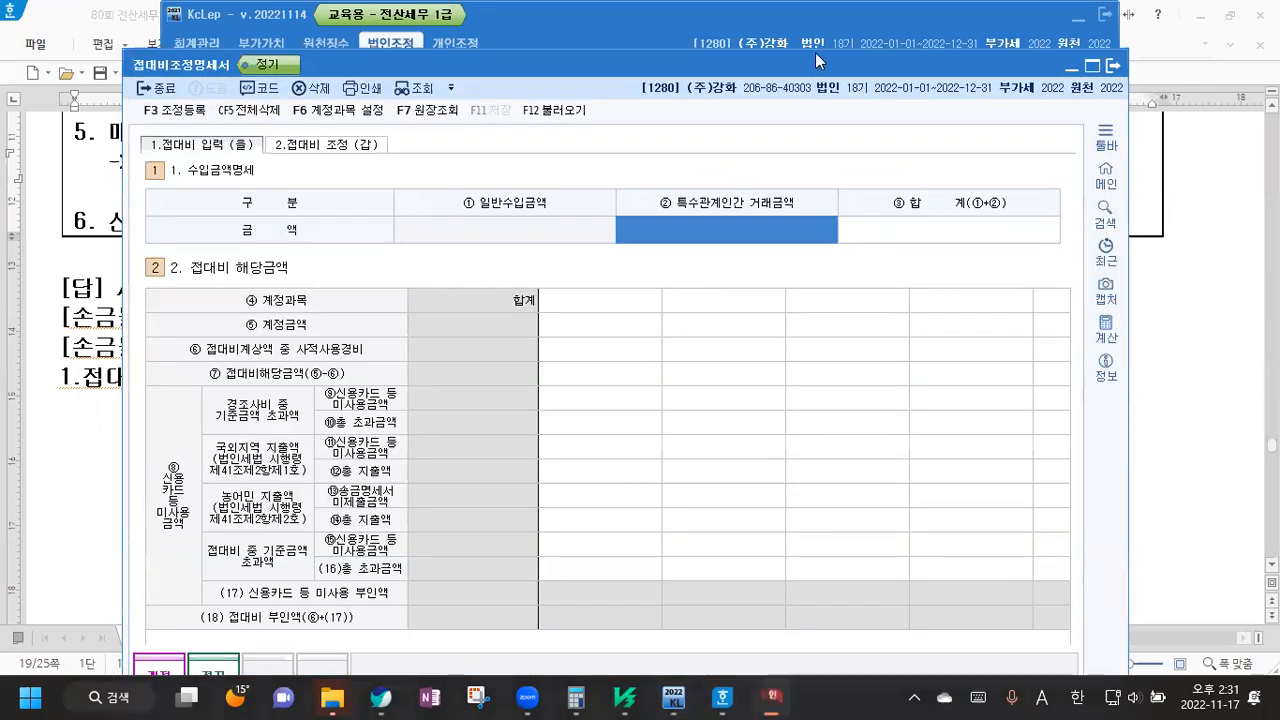
left_click_drag(816, 54, 827, 6)
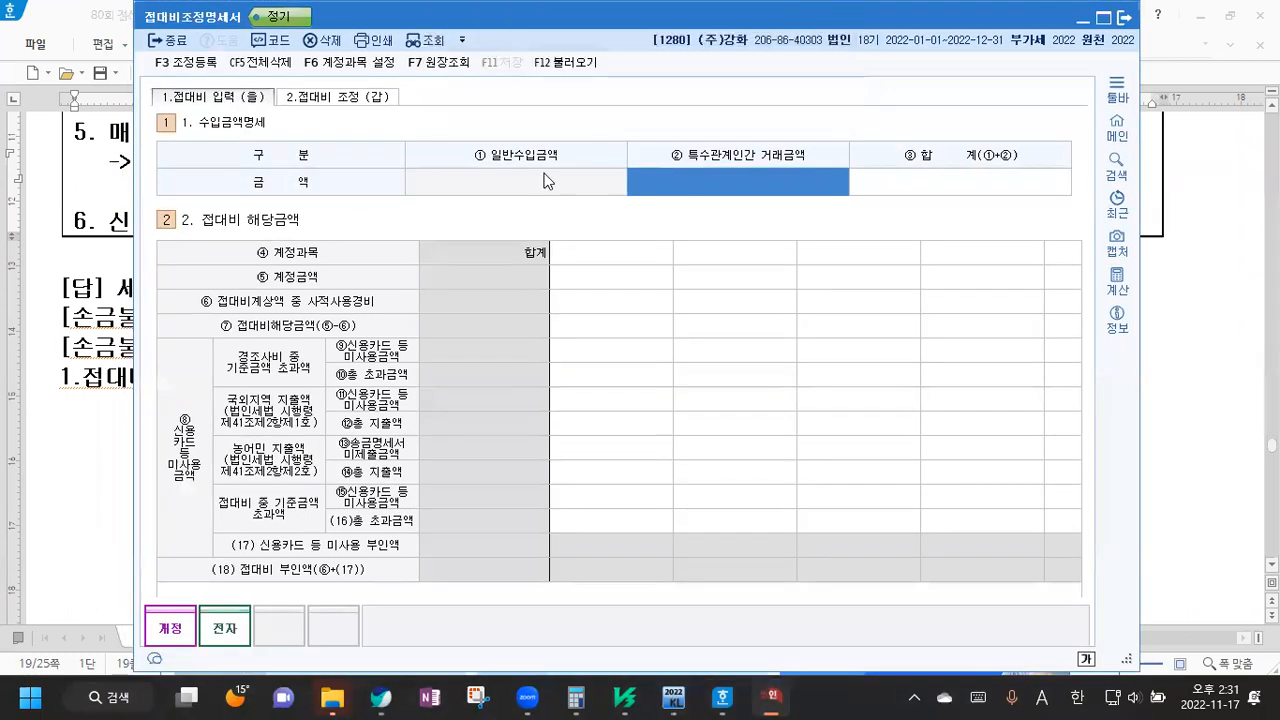
left_click(568, 64)
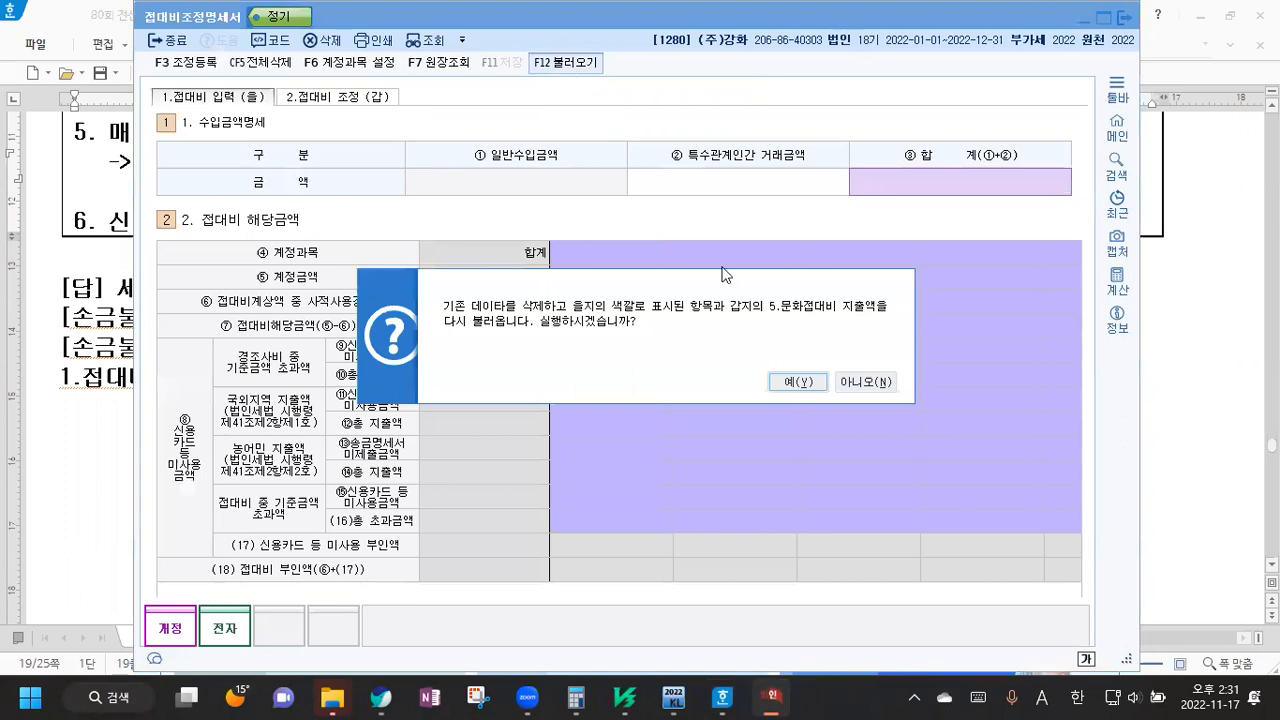
left_click(794, 377)
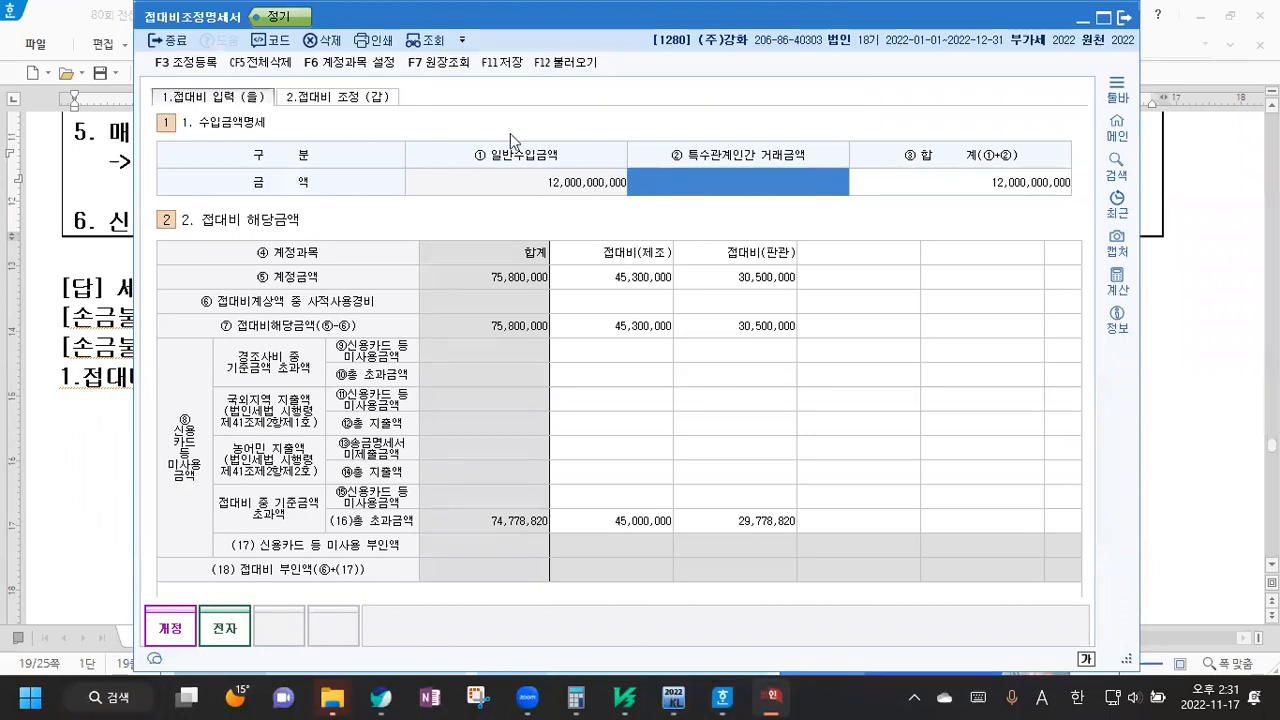
Check the adjusted sales revenue in the 수입금액조정명세서 and return to the 접대비조정명세서
key("Escape")
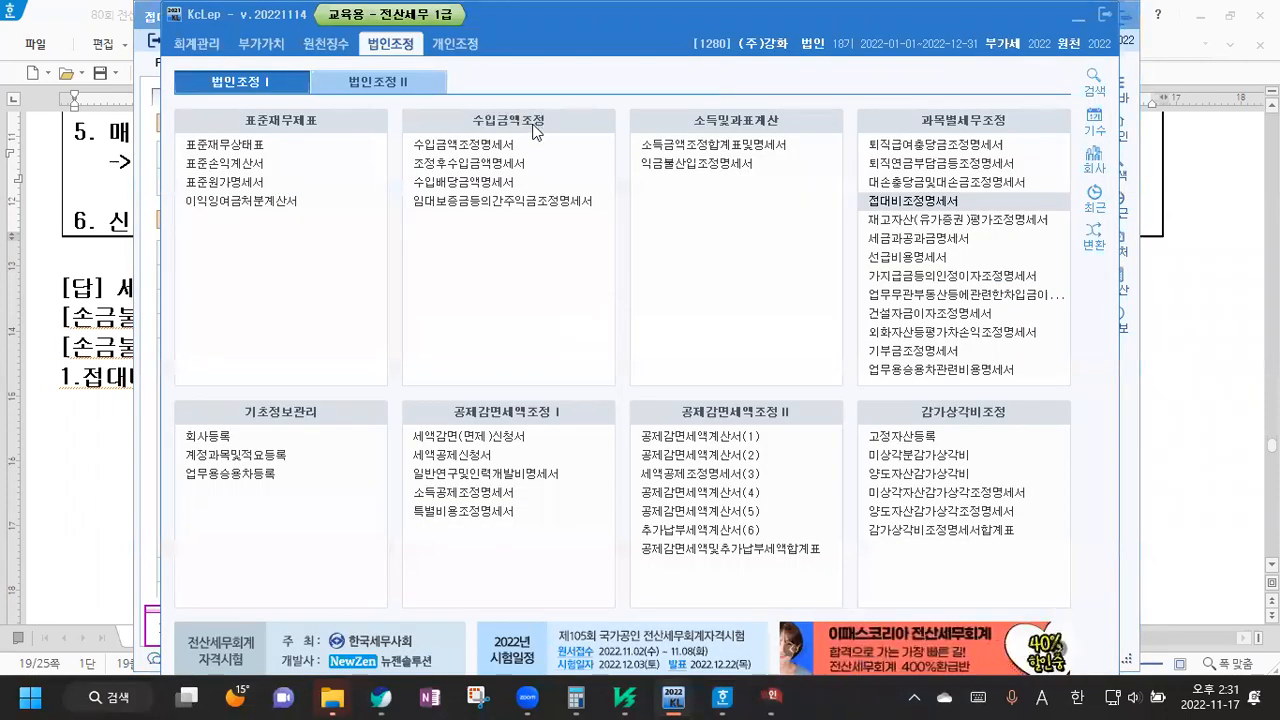
left_click(487, 147)
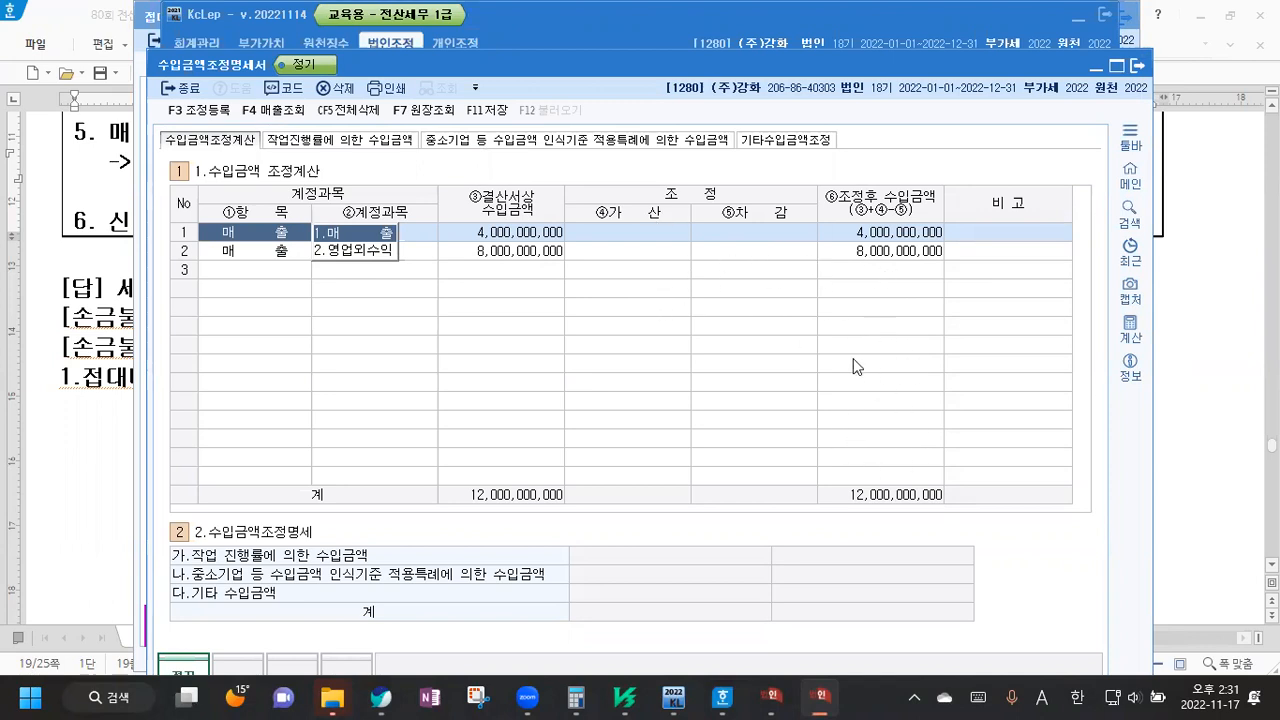
left_click(1137, 66)
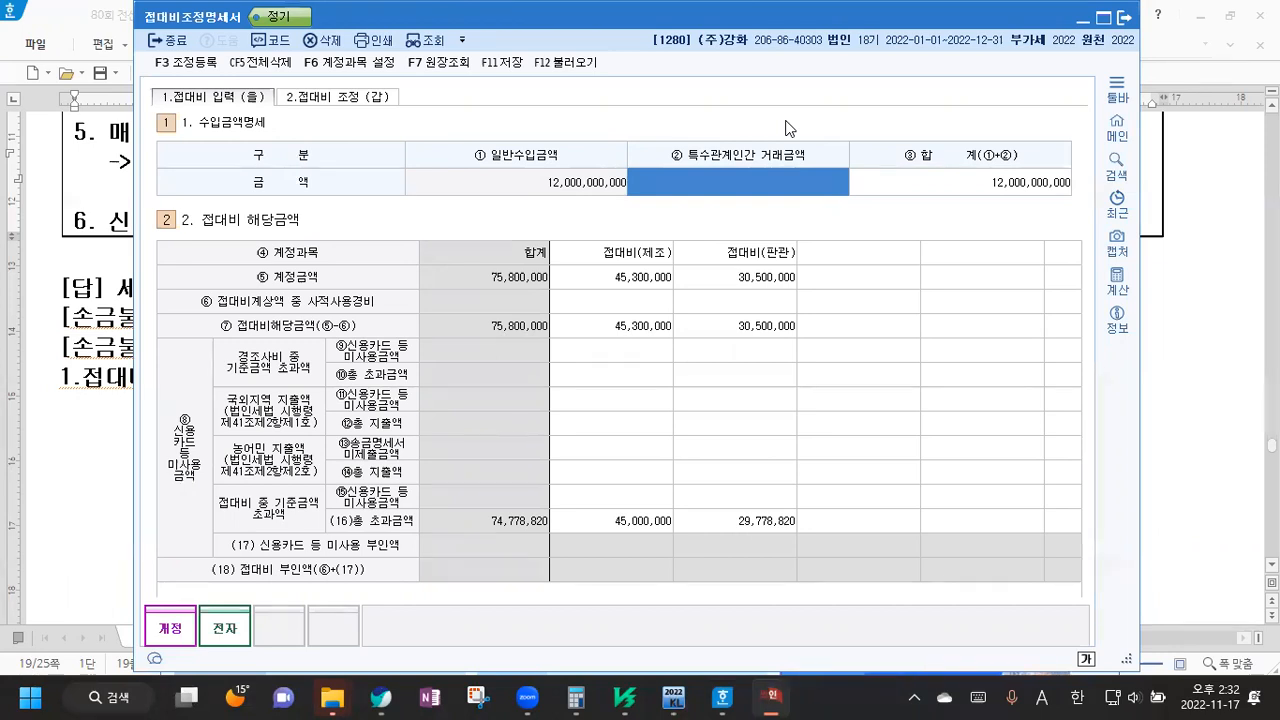
Set 특수관계인간 거래금액 in the 수입금액명세 section to 800,000,000
type("000,000,000")
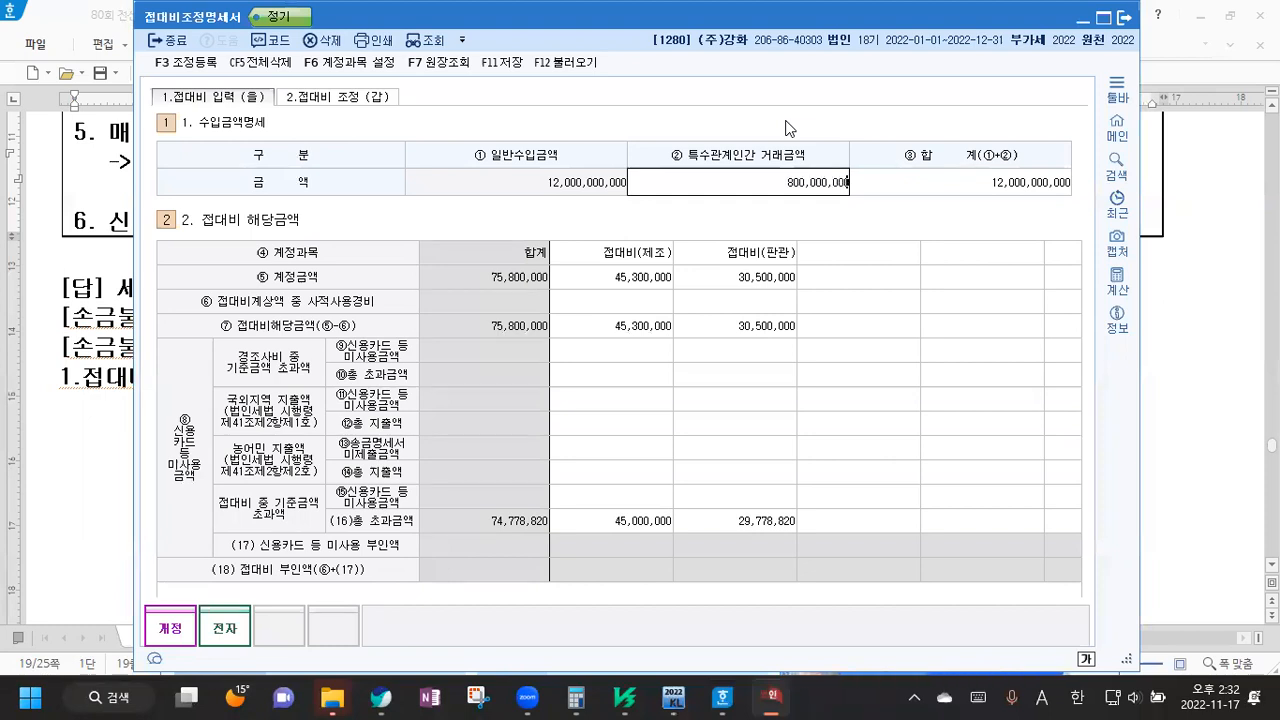
key("Return")
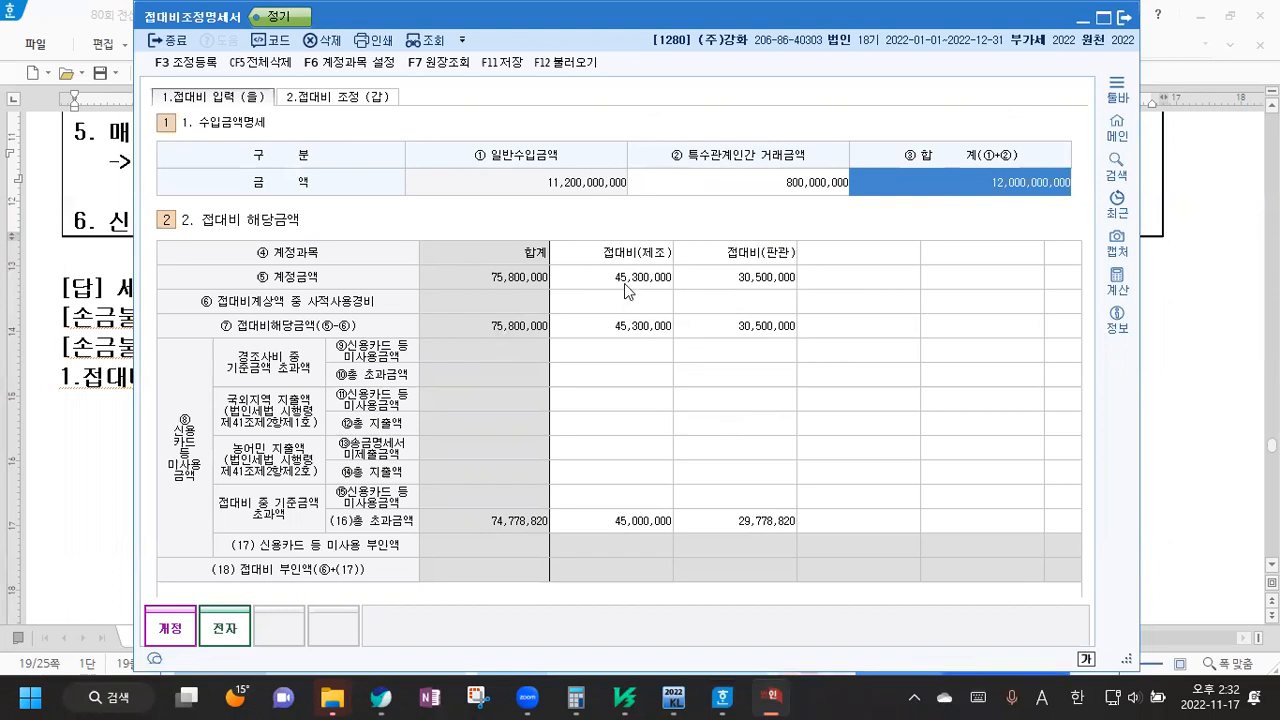
Consult items 2 and 3 of the Hangul exam document and set the 접대비(판관) 계정금액 in KcLep to 31,500,000
left_click(744, 282)
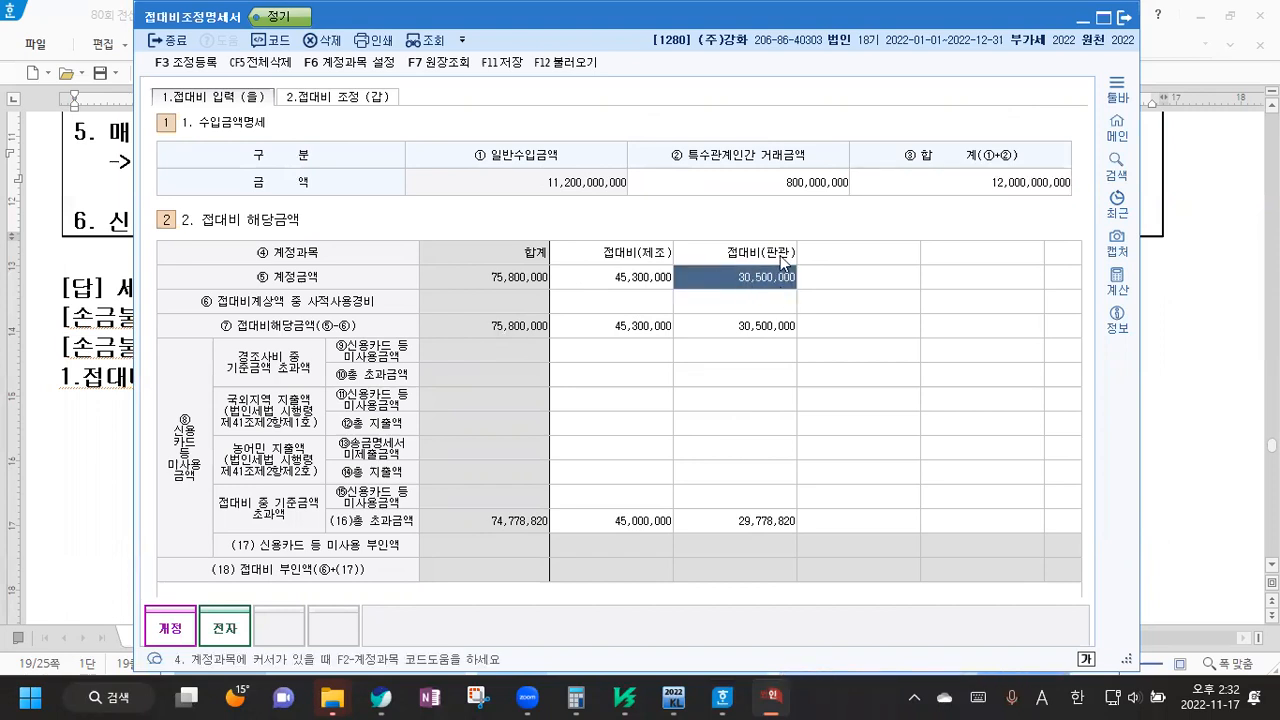
left_click(1214, 344)
scroll(923, 289, "up", 8)
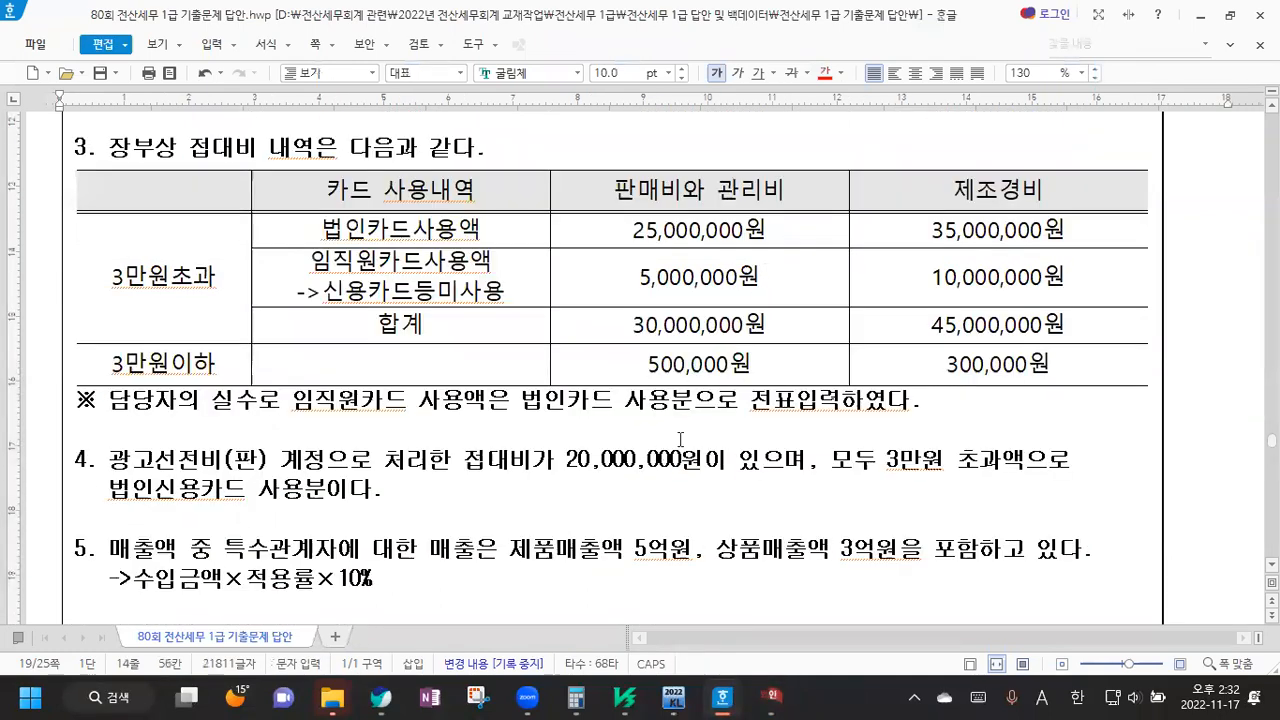
scroll(682, 436, "up", 4)
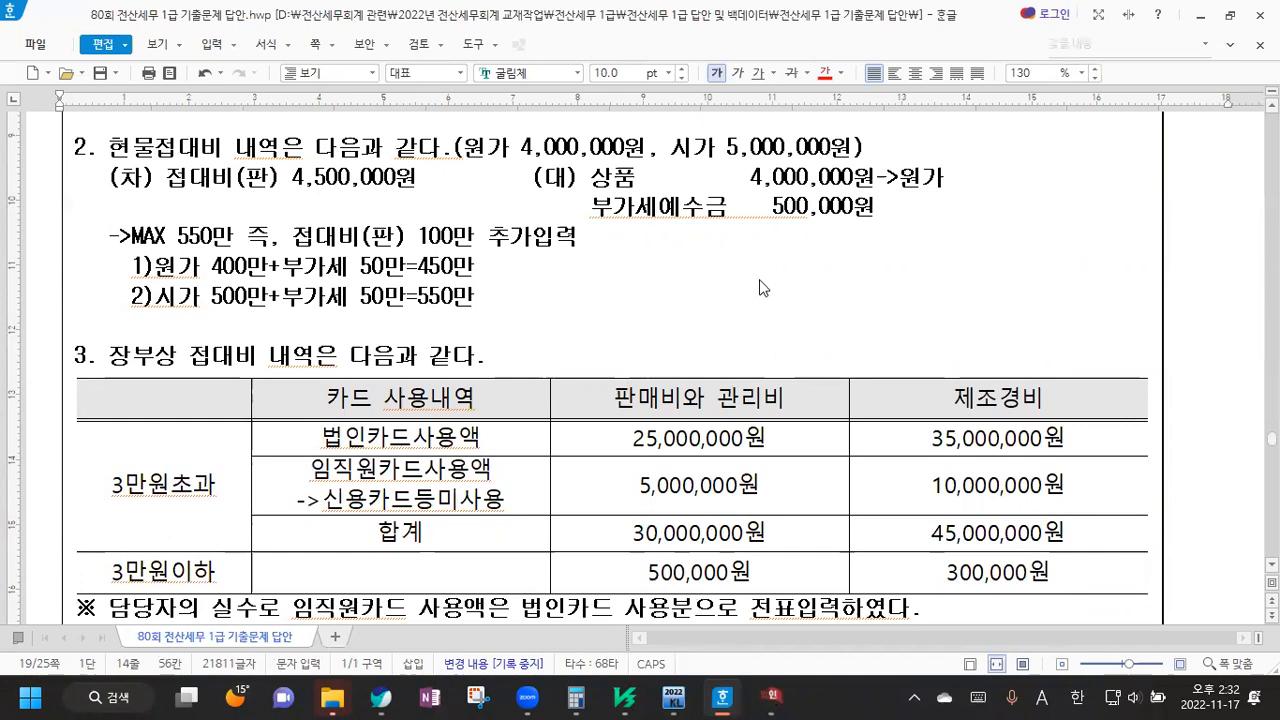
key("alt+Tab")
type("31,500,000")
key("Return")
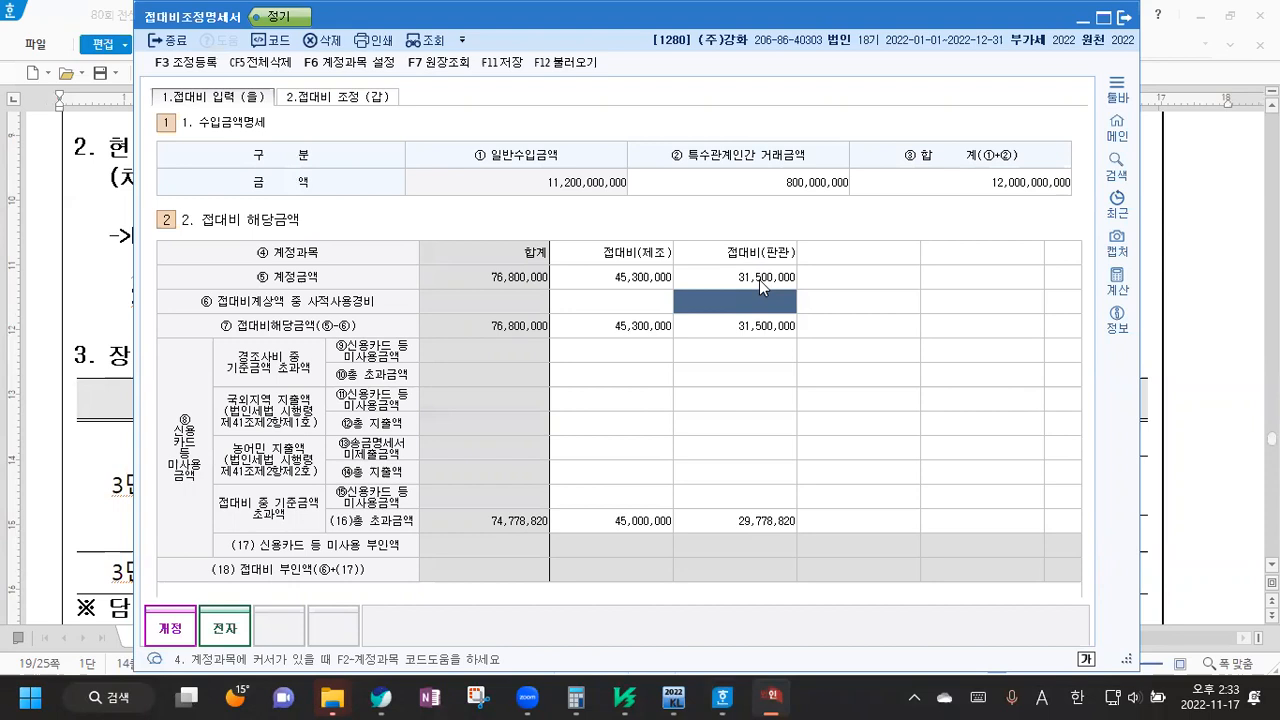
Add the 판매관리비 account 0833 광고선전비 to the 접대비 해당금액 section with a 계정금액 of 20,000,000
left_click(838, 256)
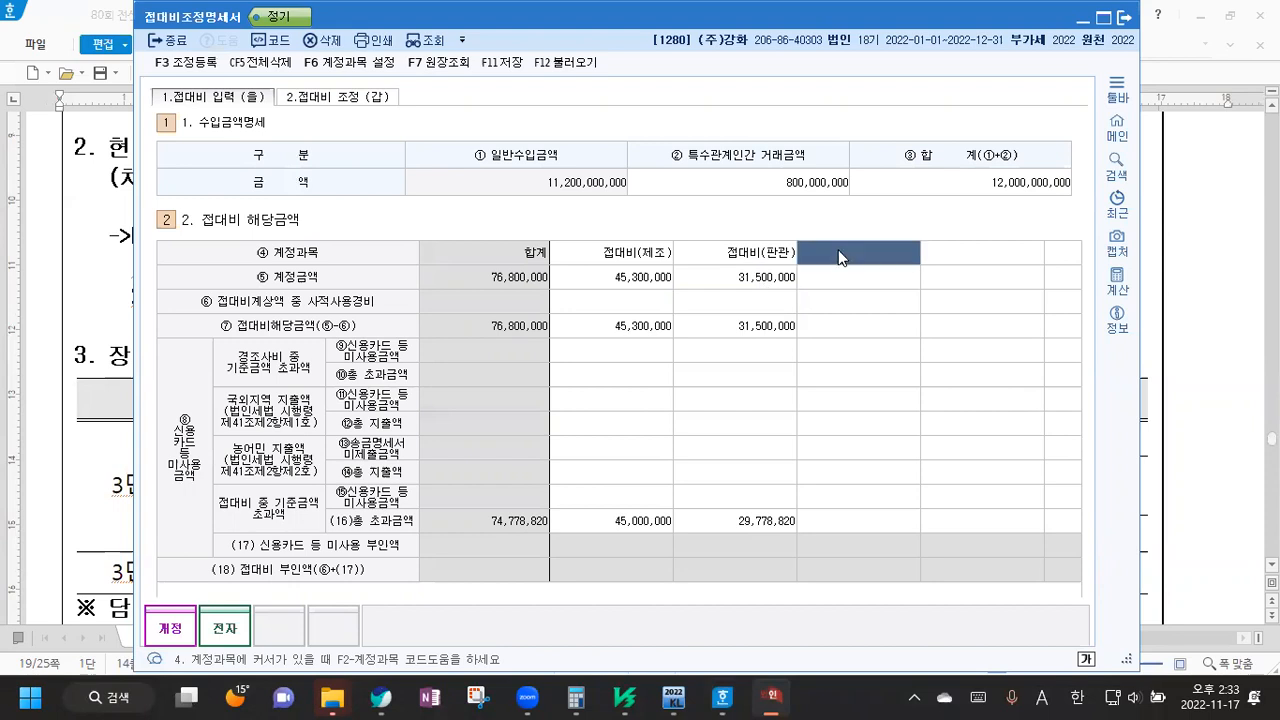
key("F2")
type("RHKD")
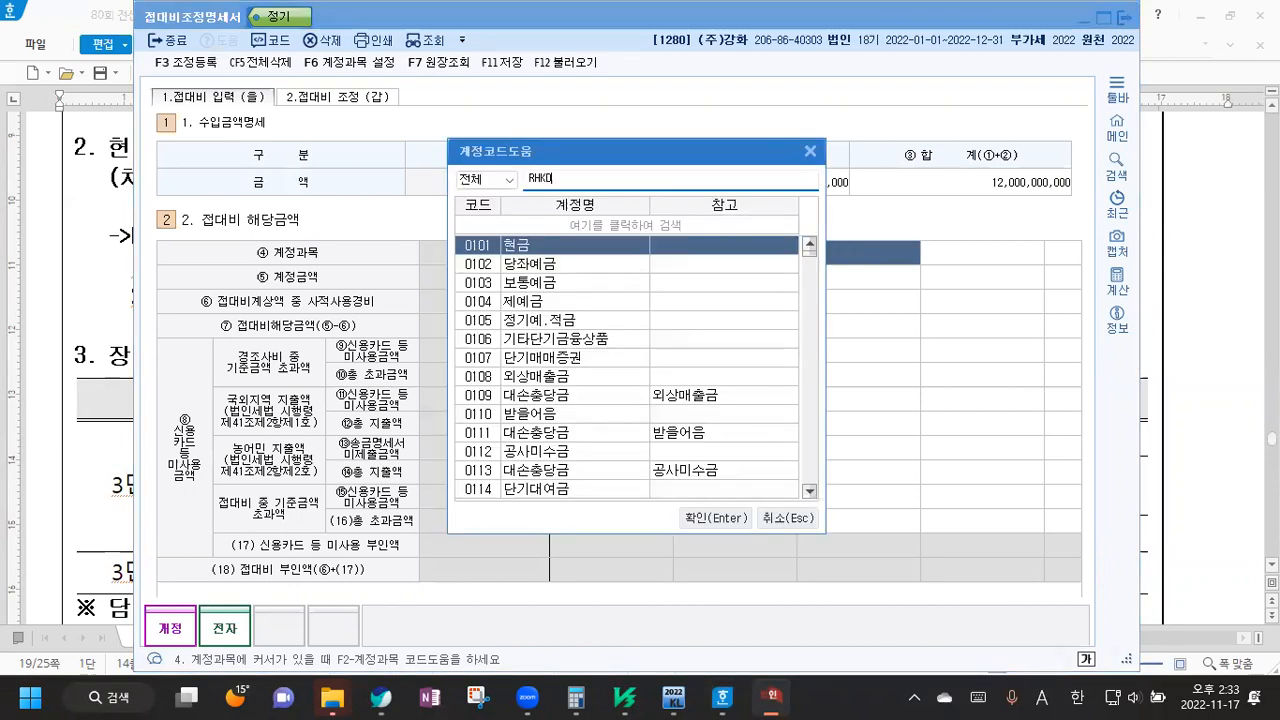
type("광")
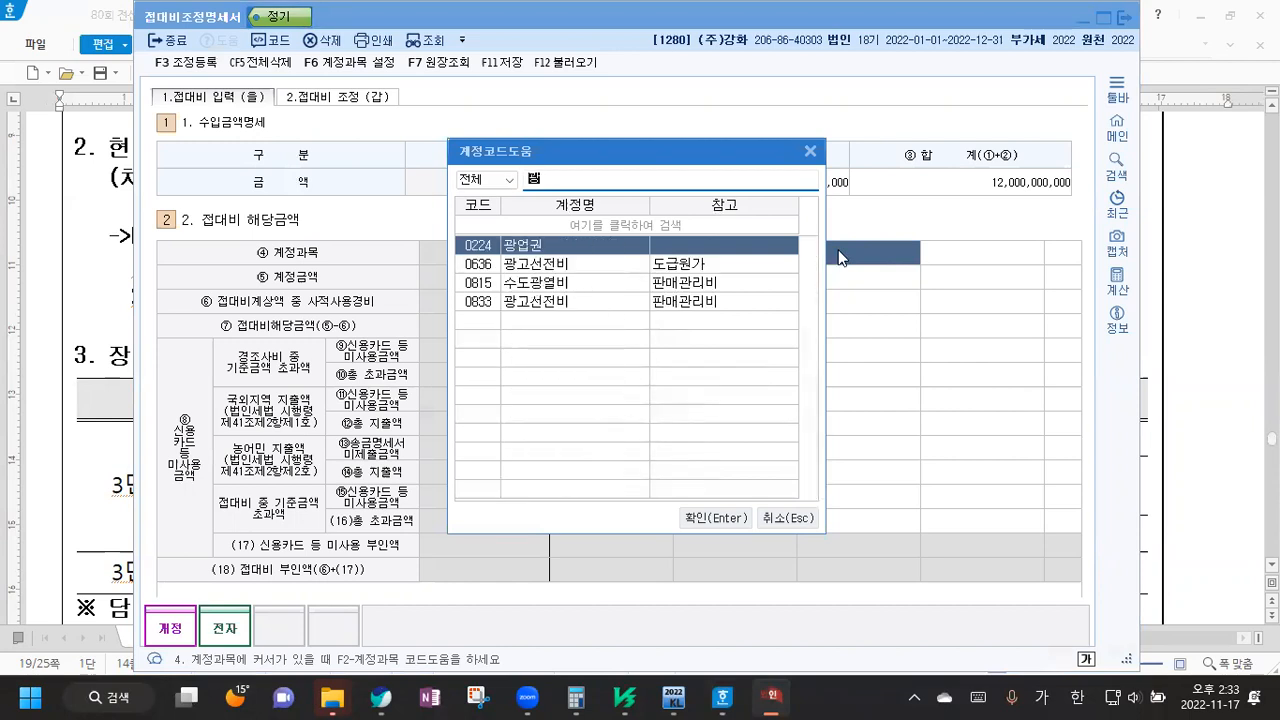
type("고ㅣ")
key("Down")
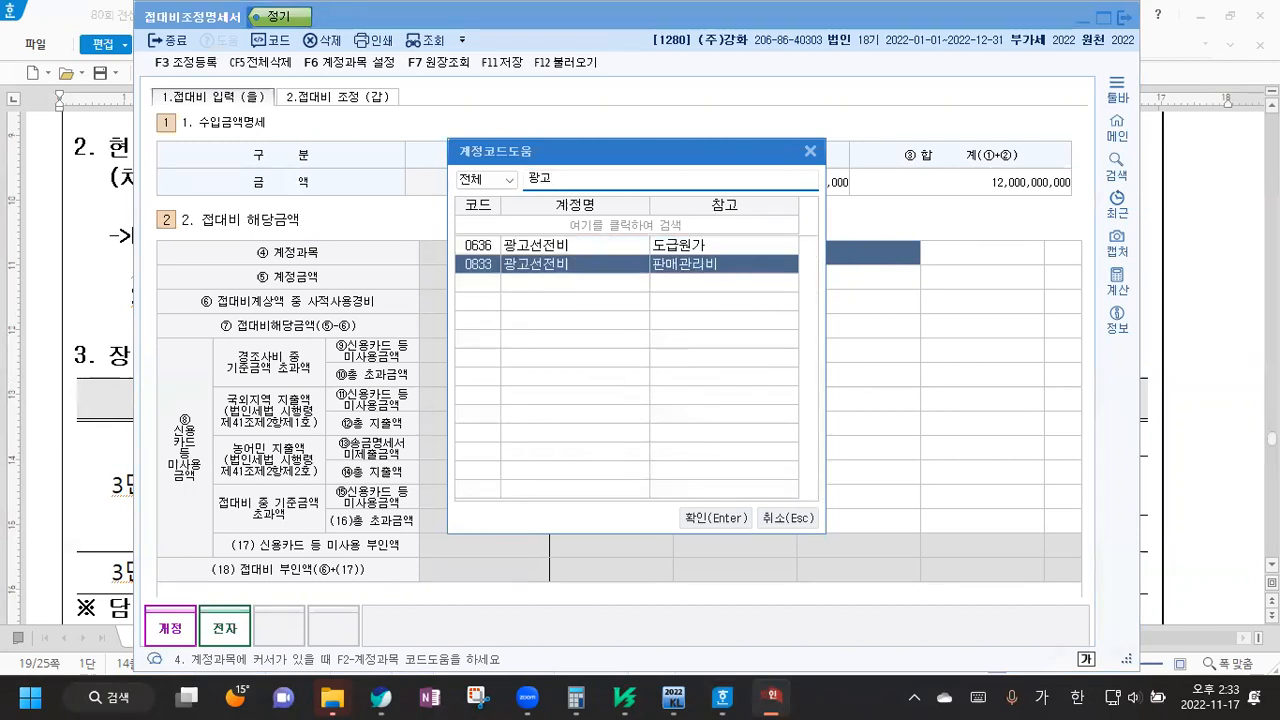
key("Return")
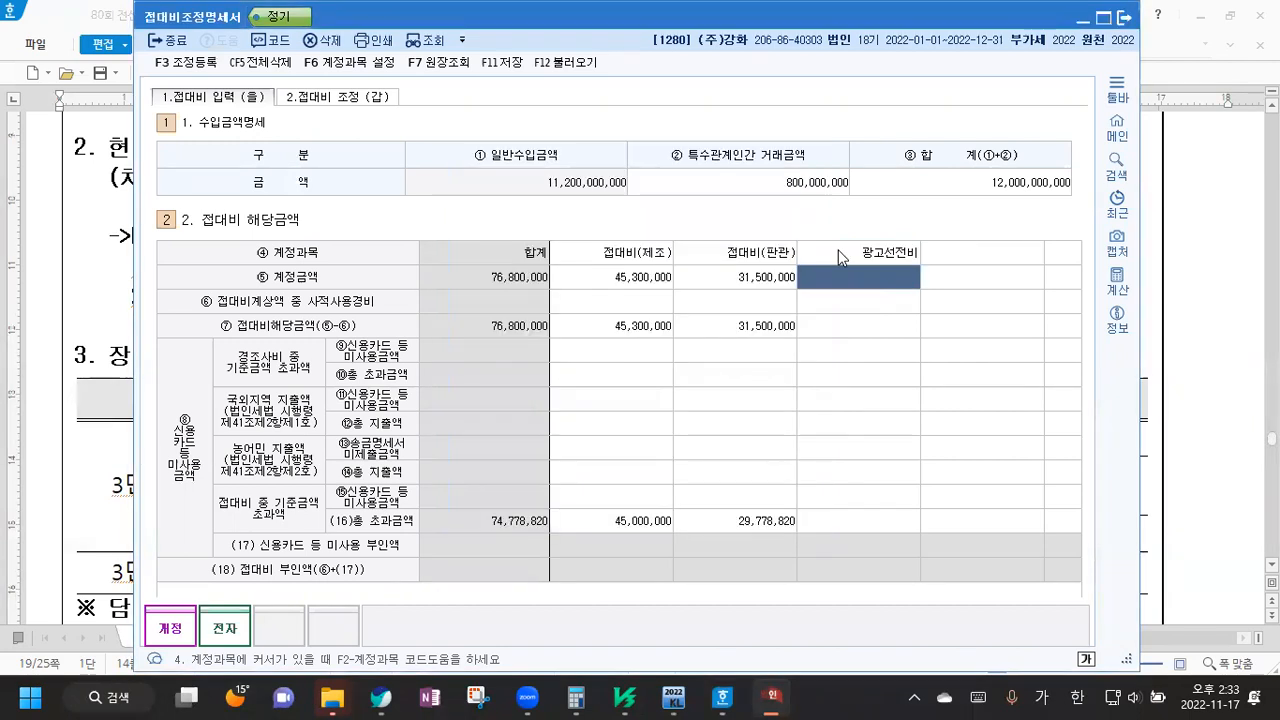
type("20000000")
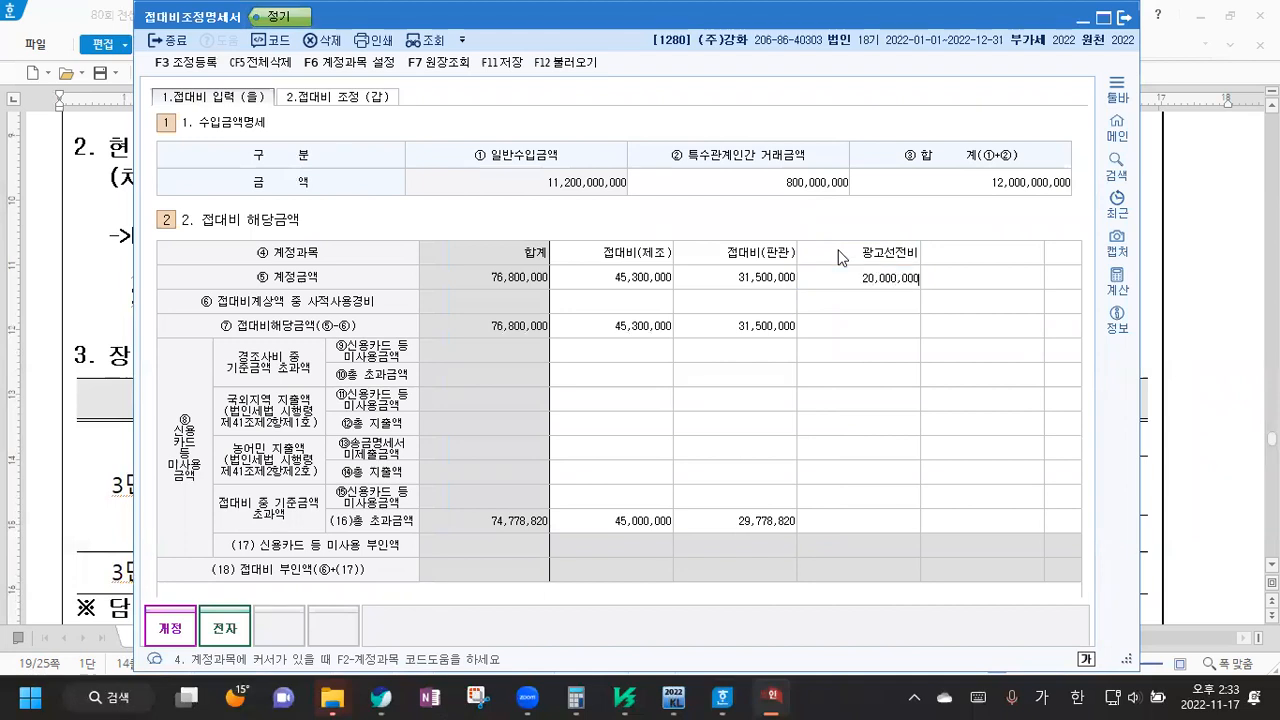
key("Return")
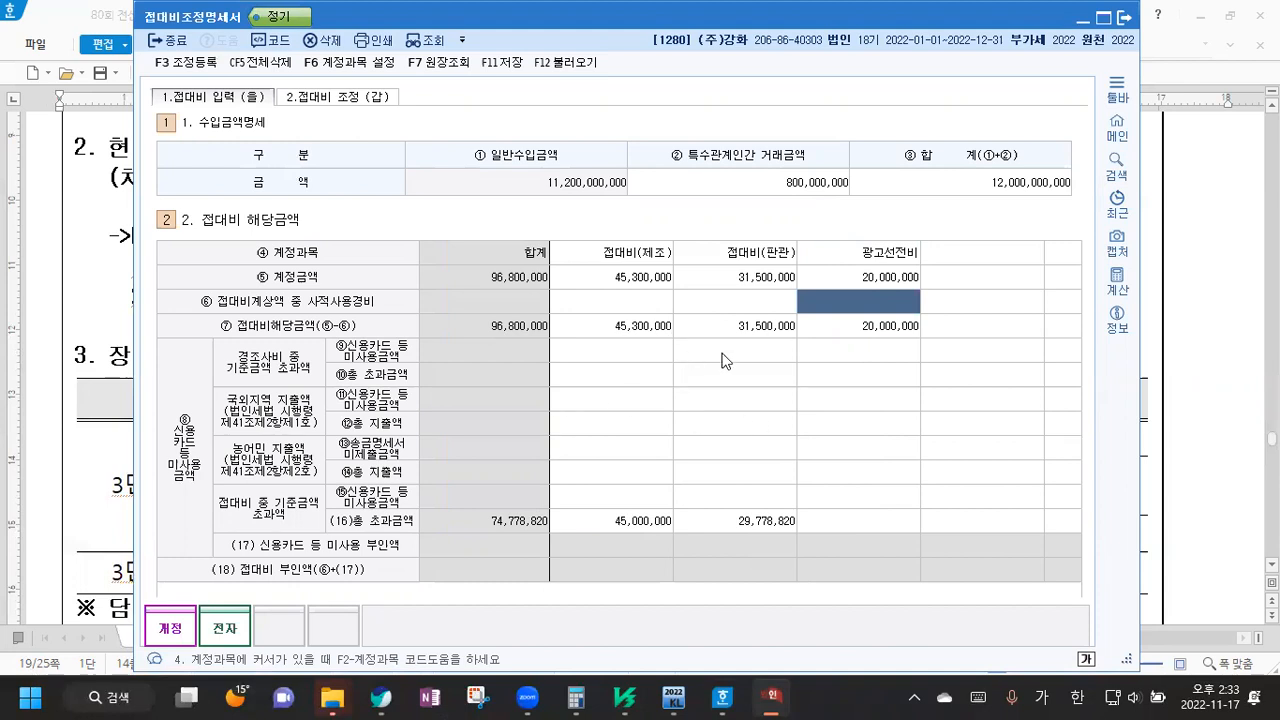
Consult the 임직원카드사용액 figures in item 3 of the Hangul document and set 접대비(제조) ⑮신용카드 등 미사용금액 to 10,000,000 in KcLep
left_click(1203, 351)
scroll(178, 321, "down", 5)
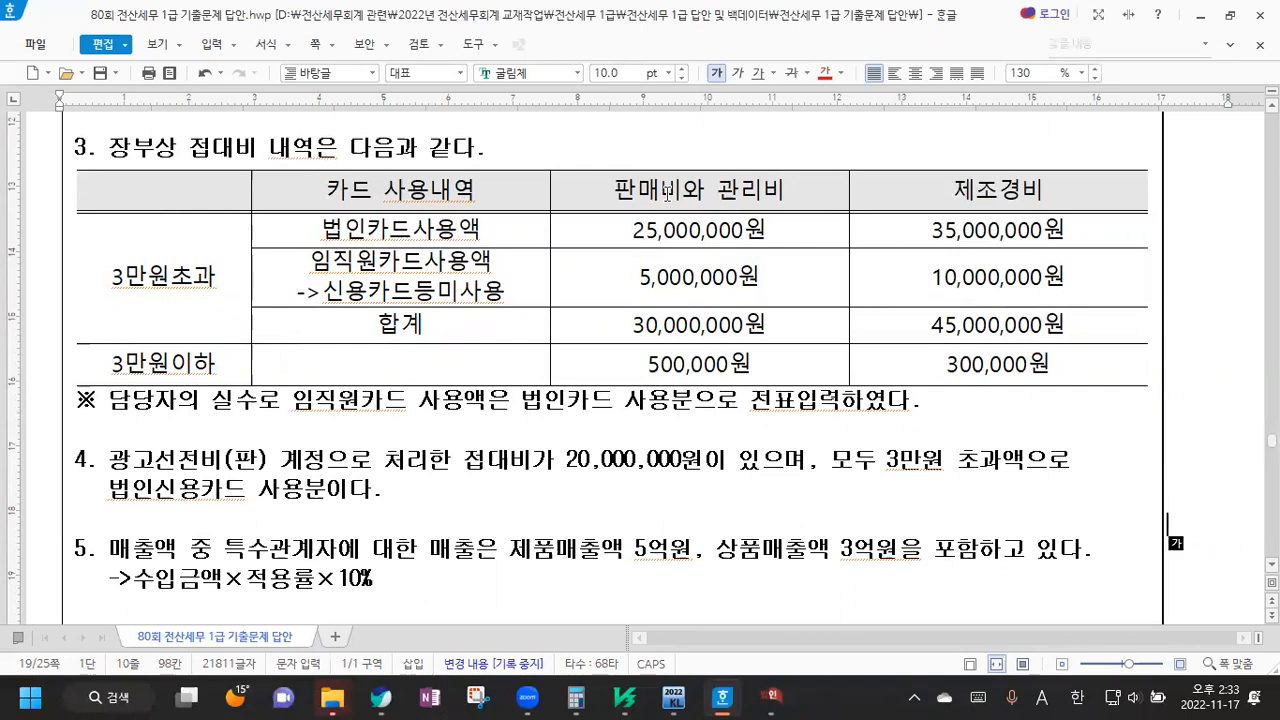
left_click_drag(636, 279, 762, 279)
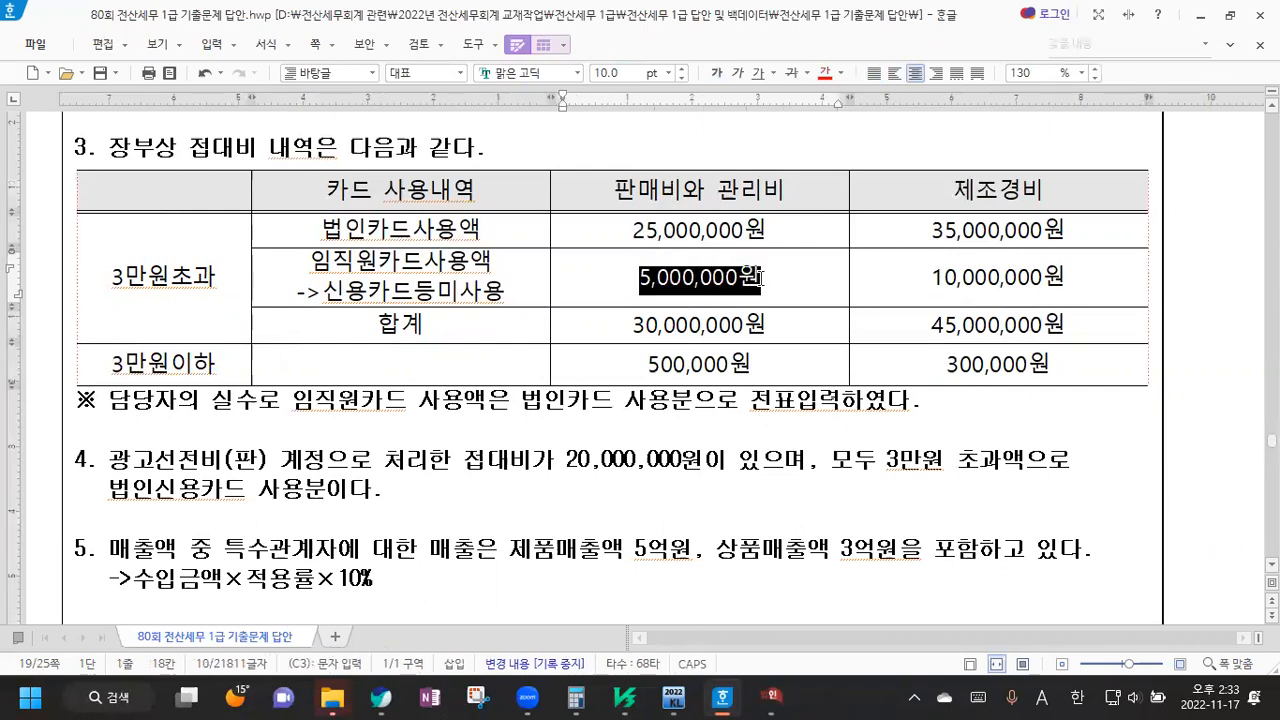
left_click_drag(918, 276, 1042, 277)
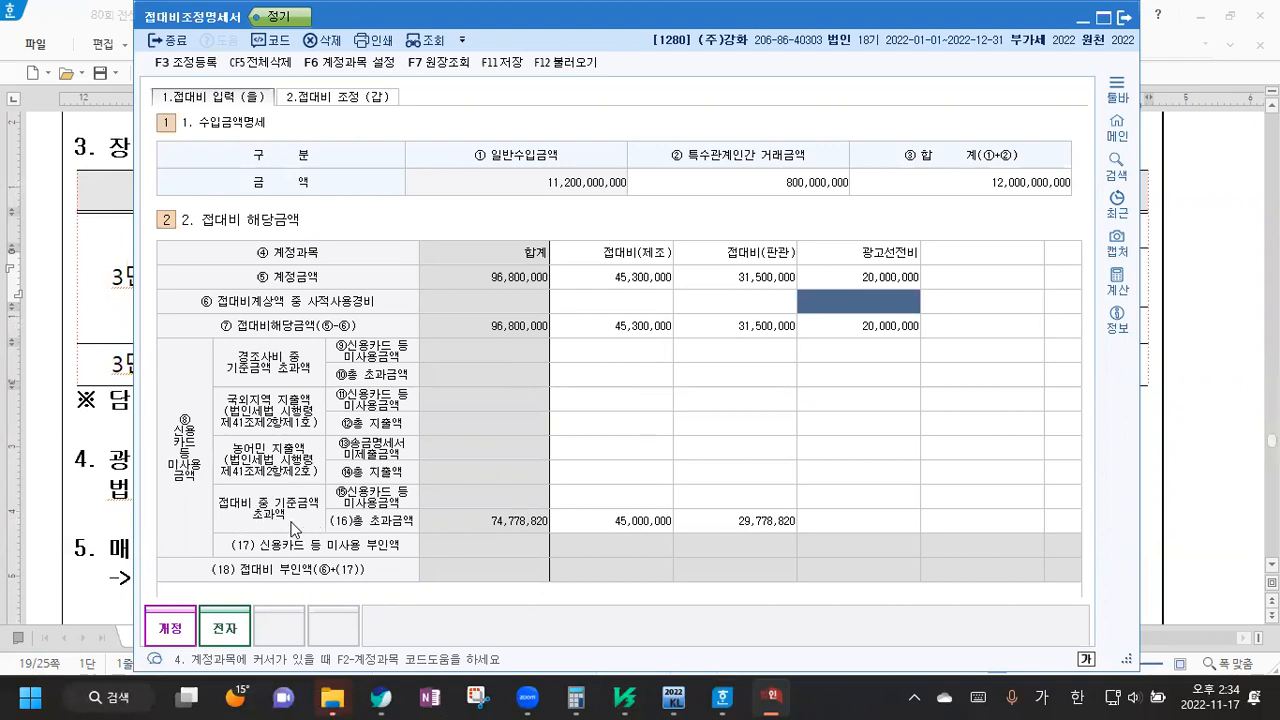
left_click(640, 500)
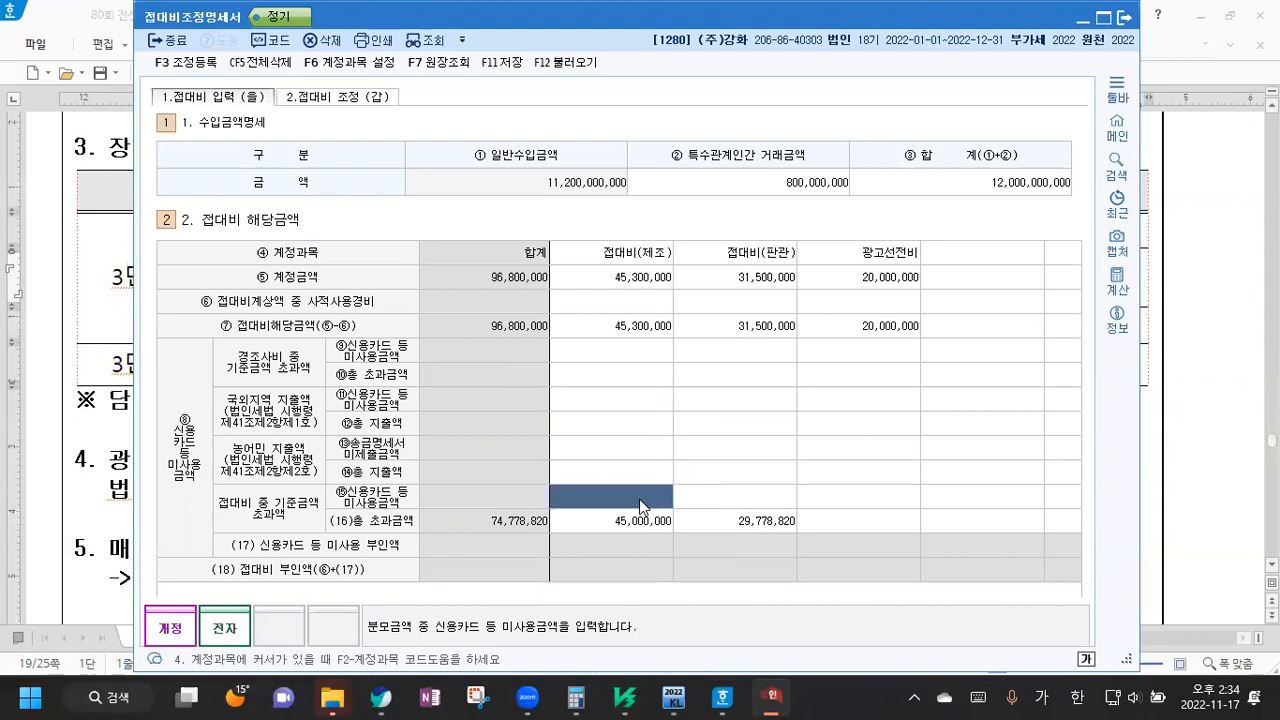
type("10000000")
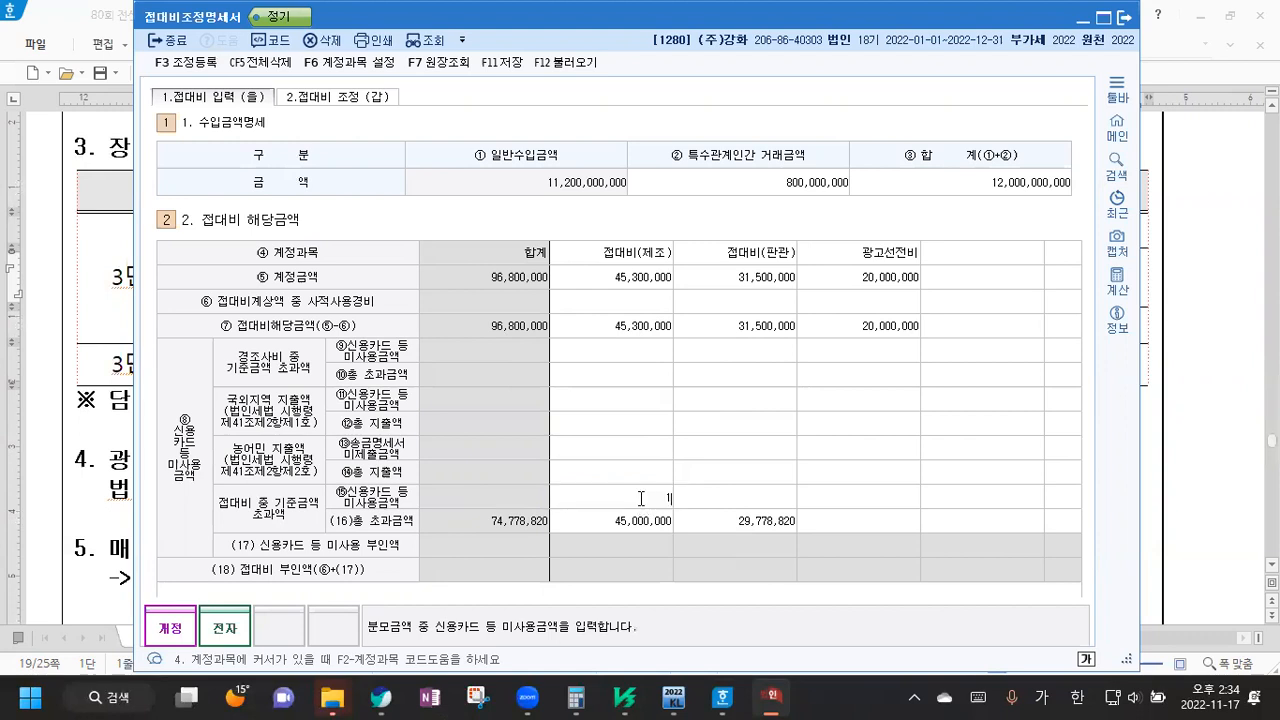
key("Return")
key("Return")
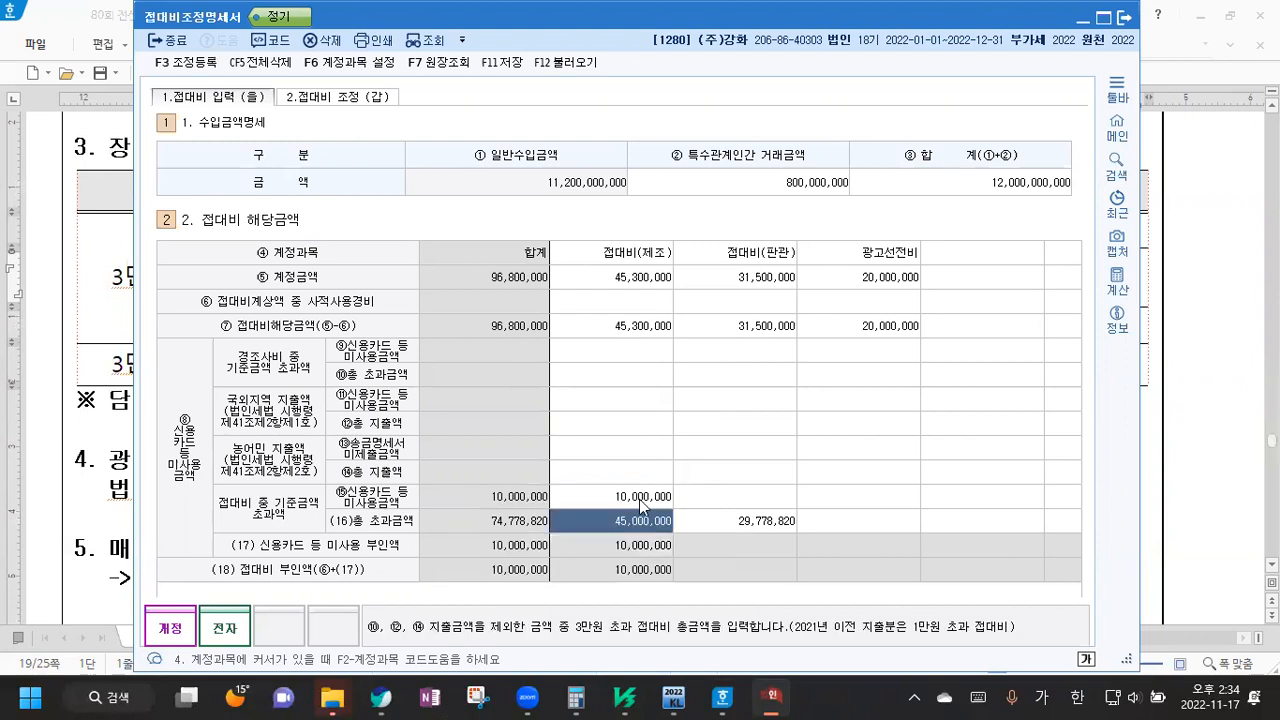
Set 접대비(판관) ⑮신용카드 등 미사용금액 under 접대비 중 기준금액 초과액 to 5,000,000
left_click(742, 519)
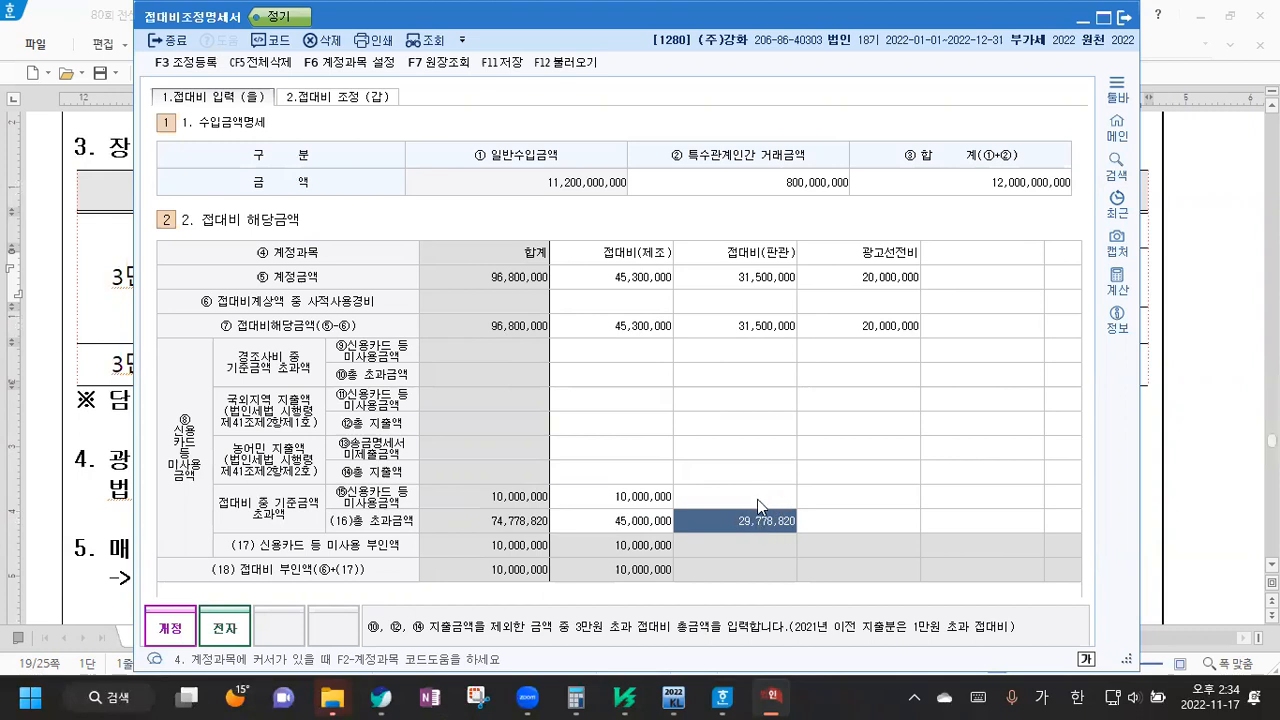
left_click(757, 499)
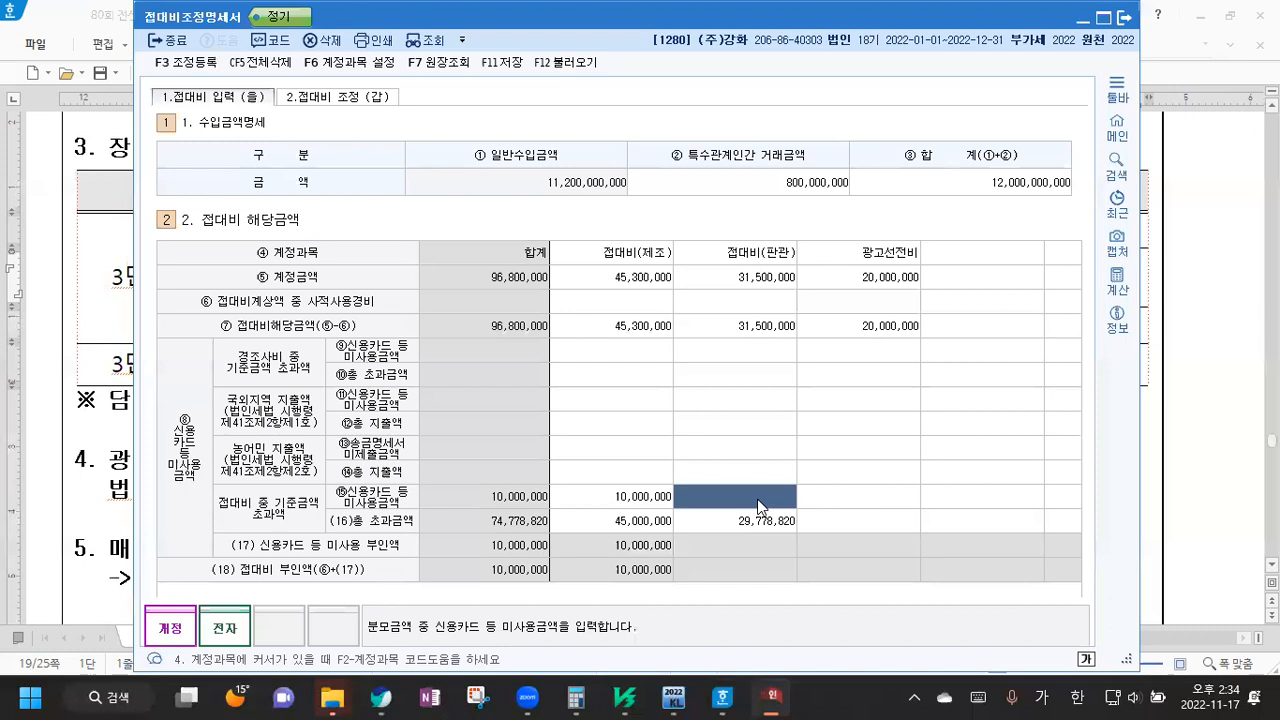
type("5000000")
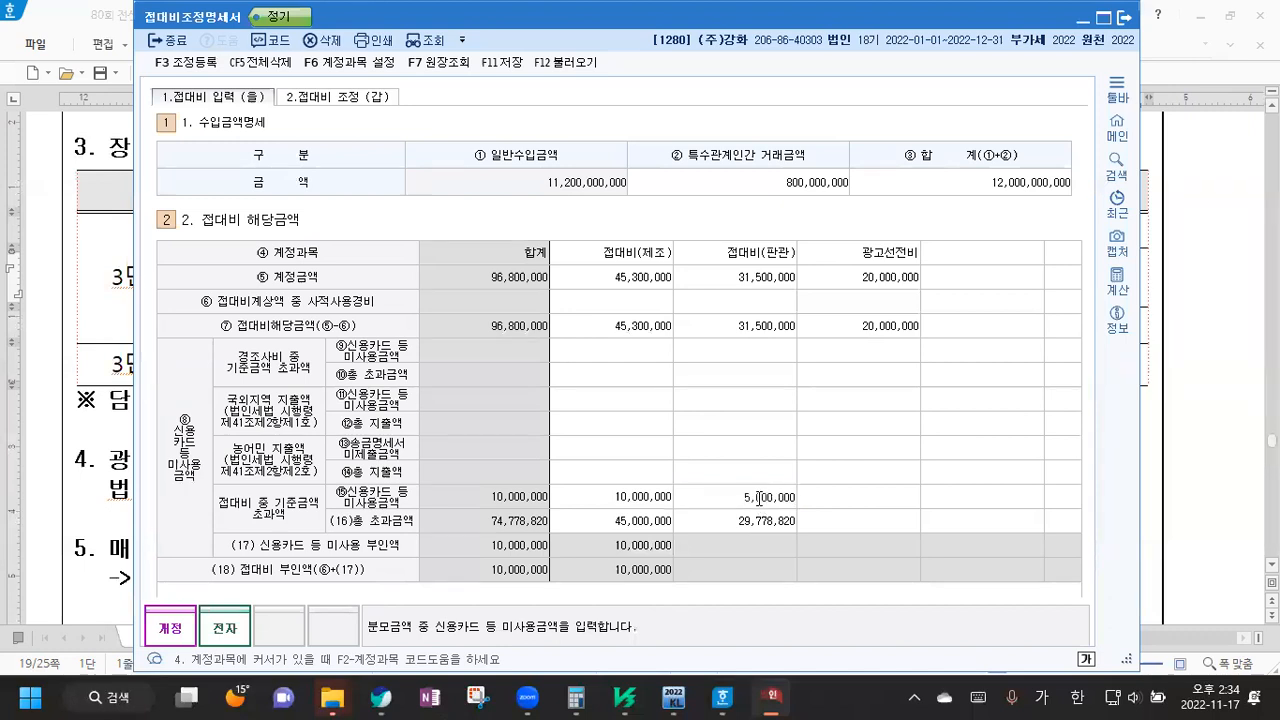
key("Return")
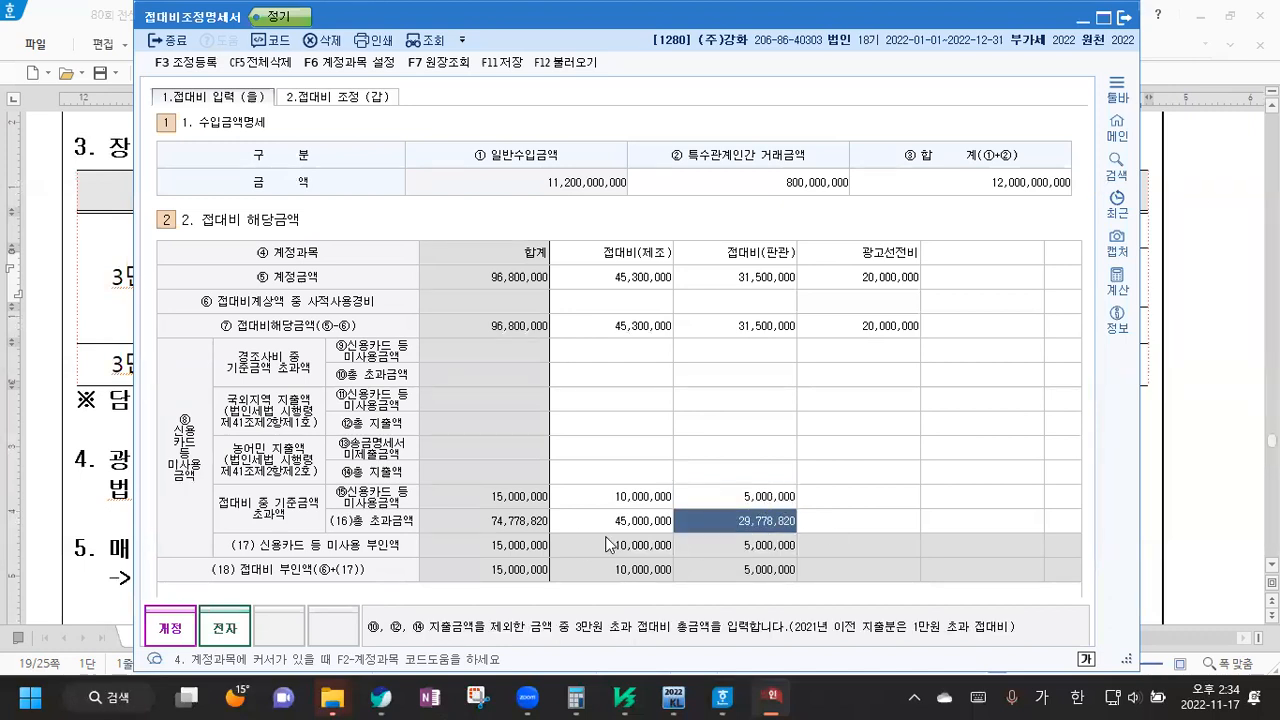
left_click(640, 500)
left_click(729, 502)
left_click(604, 505)
left_click(738, 502)
left_click(655, 502)
left_click(726, 501)
left_click(647, 508)
left_click(772, 509)
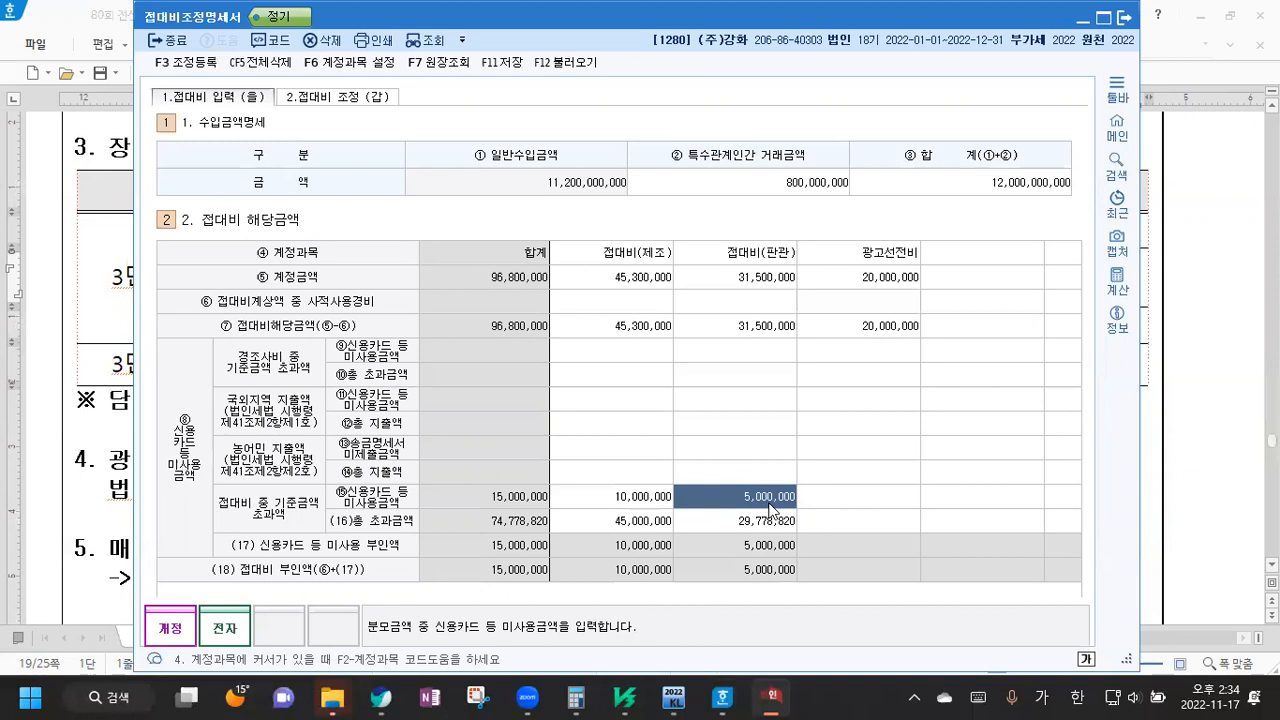
left_click(651, 508)
left_click(734, 502)
Look up the 2022 ledger entries of account 0513 접대비 in 원장조회
left_click(452, 66)
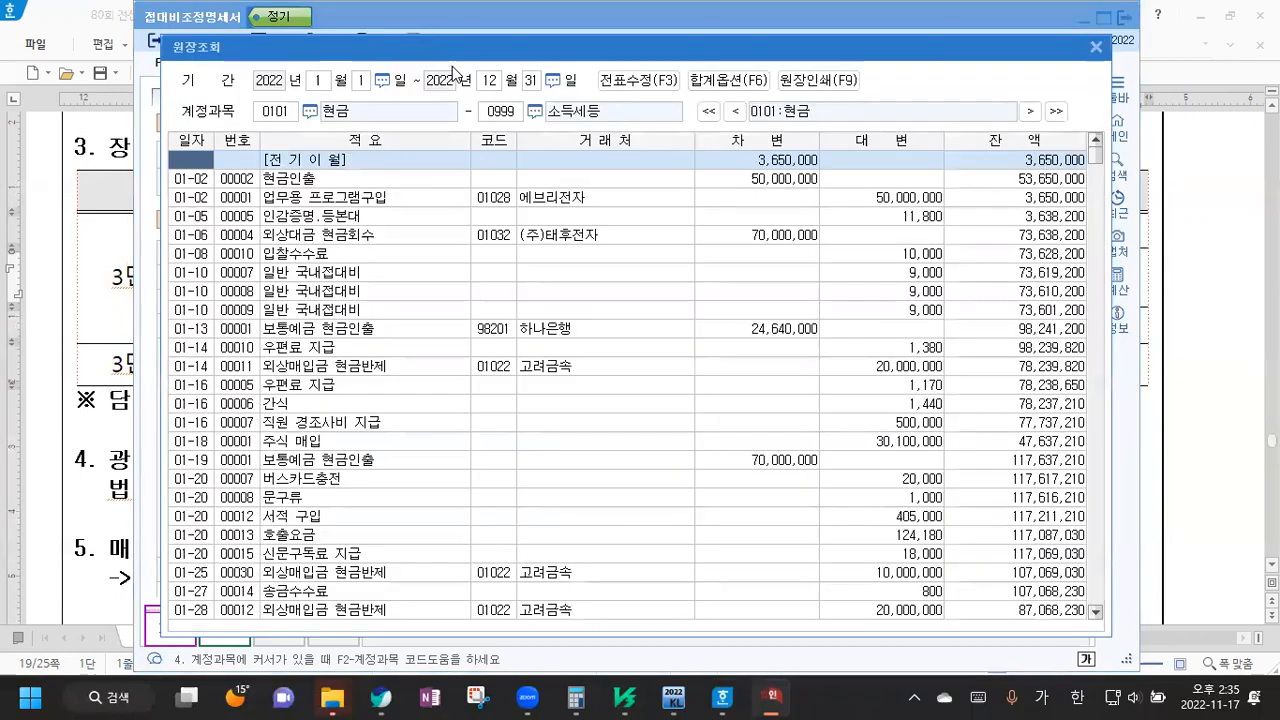
left_click(293, 117)
left_click(311, 113)
type("접대")
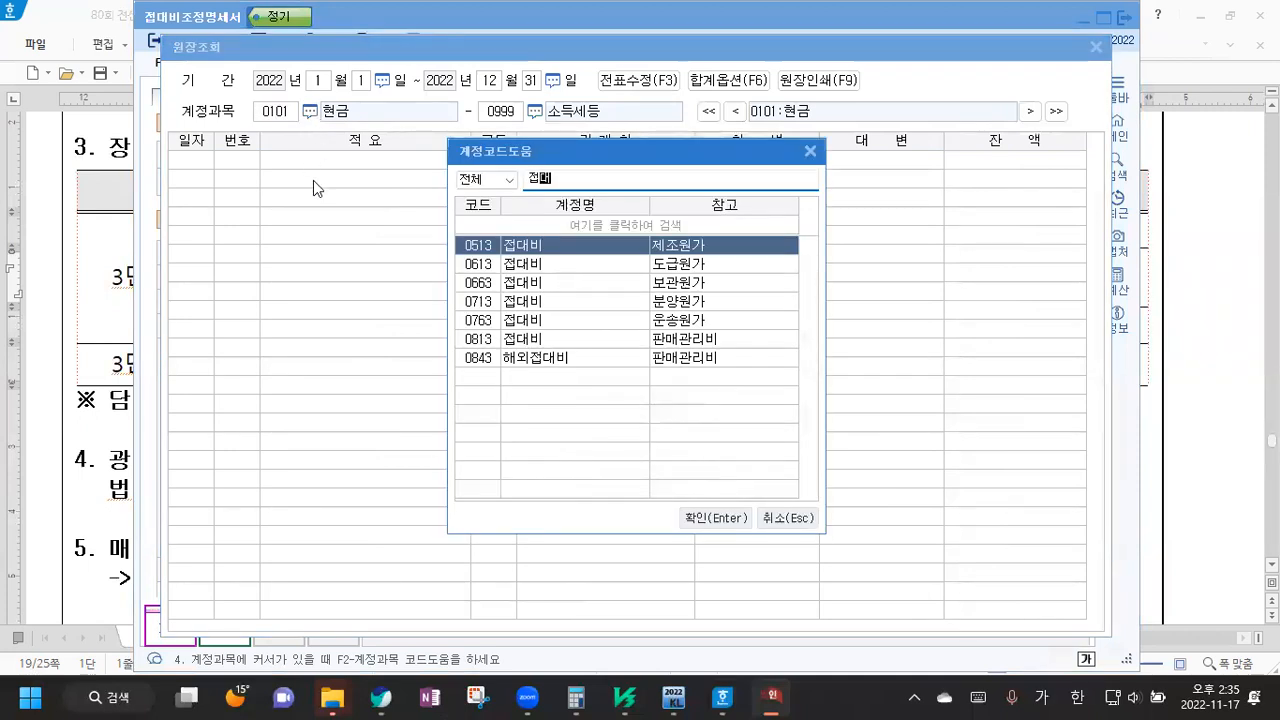
left_click(714, 514)
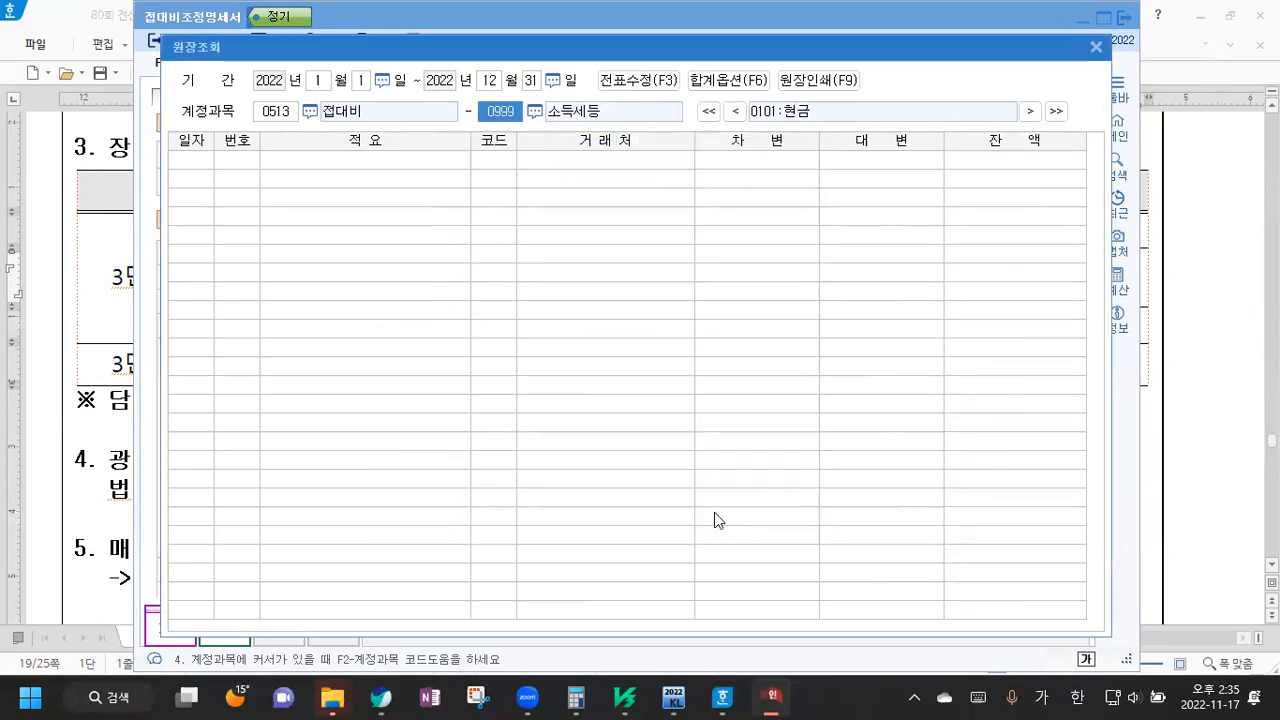
type("0513")
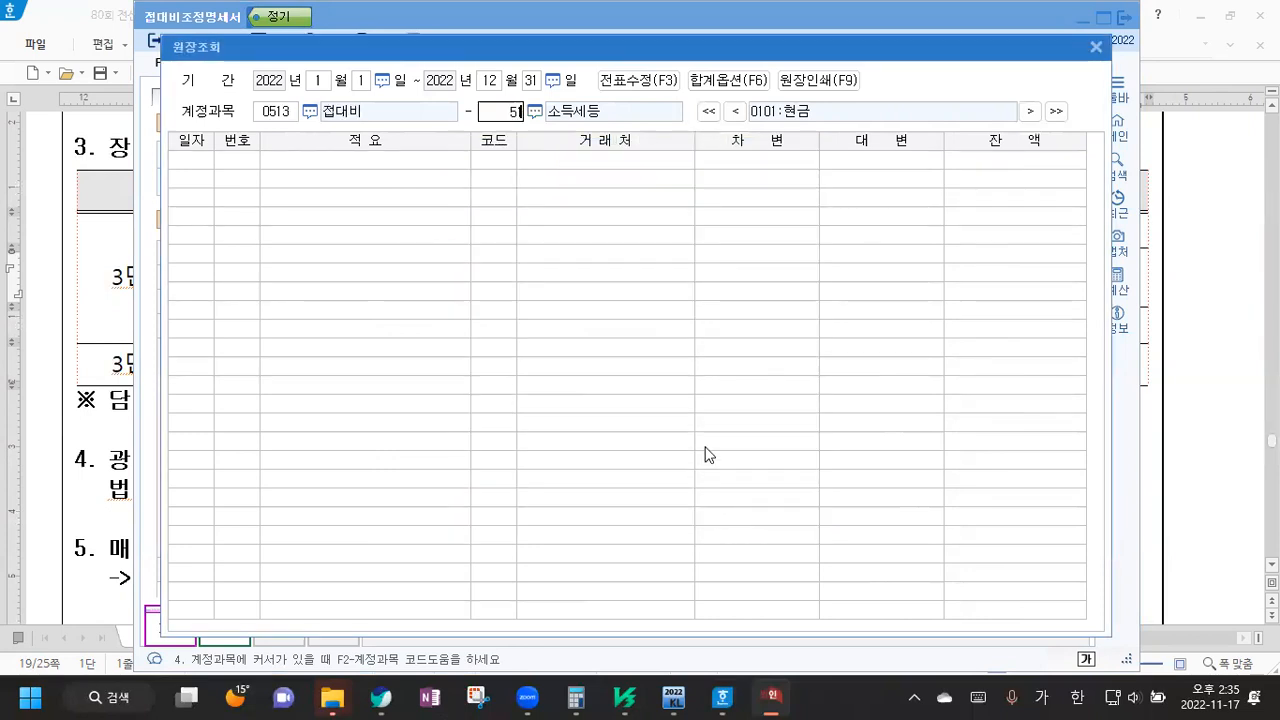
key("Return")
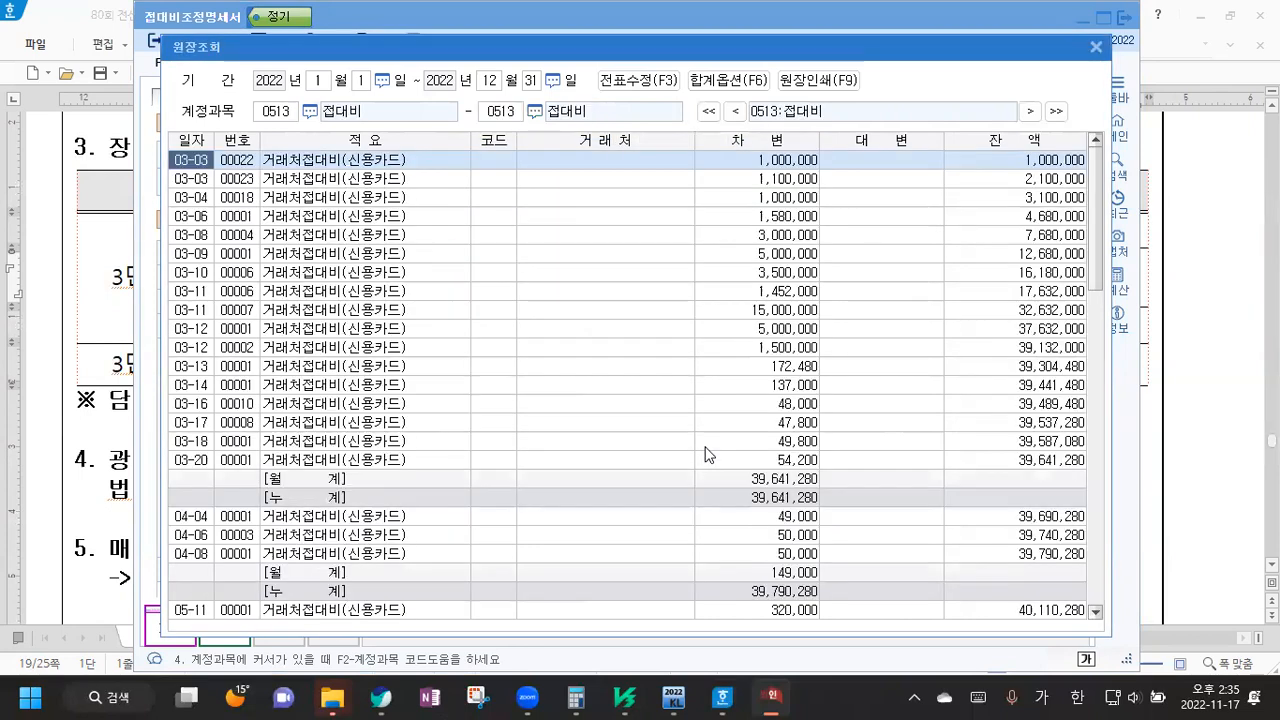
Examine the 03-03 voucher 00022 and the list of 적요 codes available for its 접대비 line, and close the ledger
double_click(741, 167)
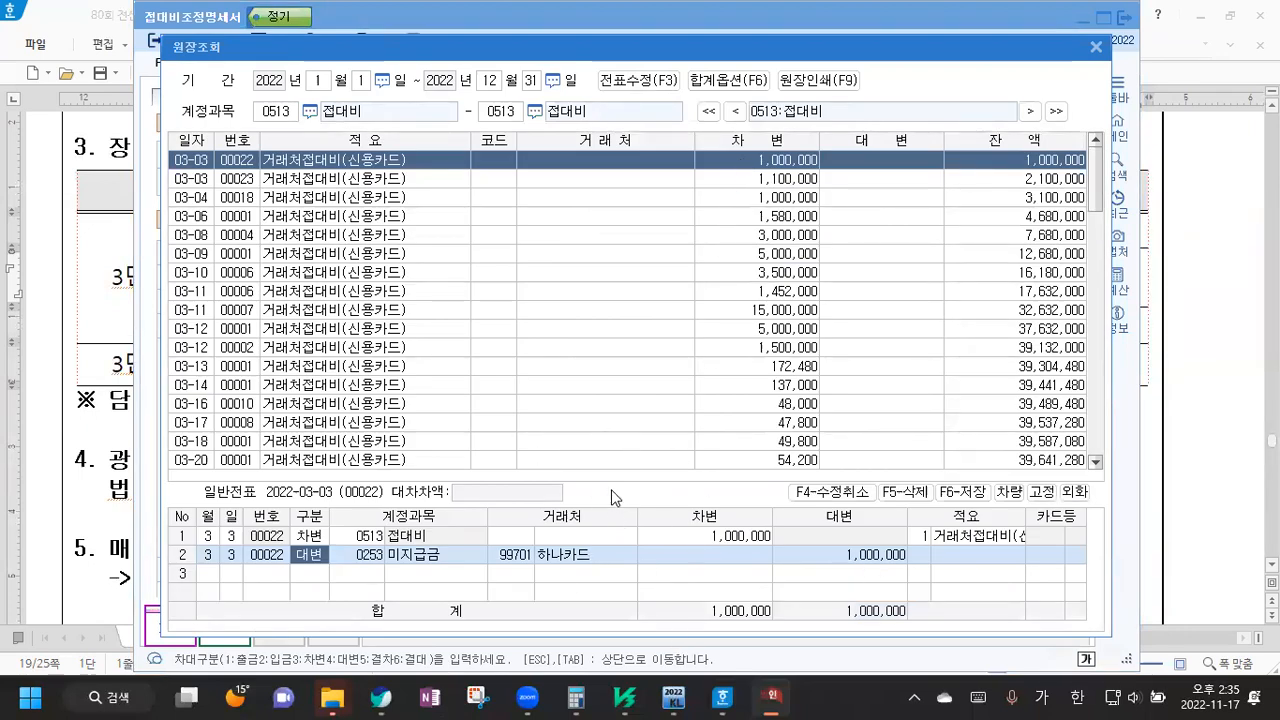
left_click(922, 538)
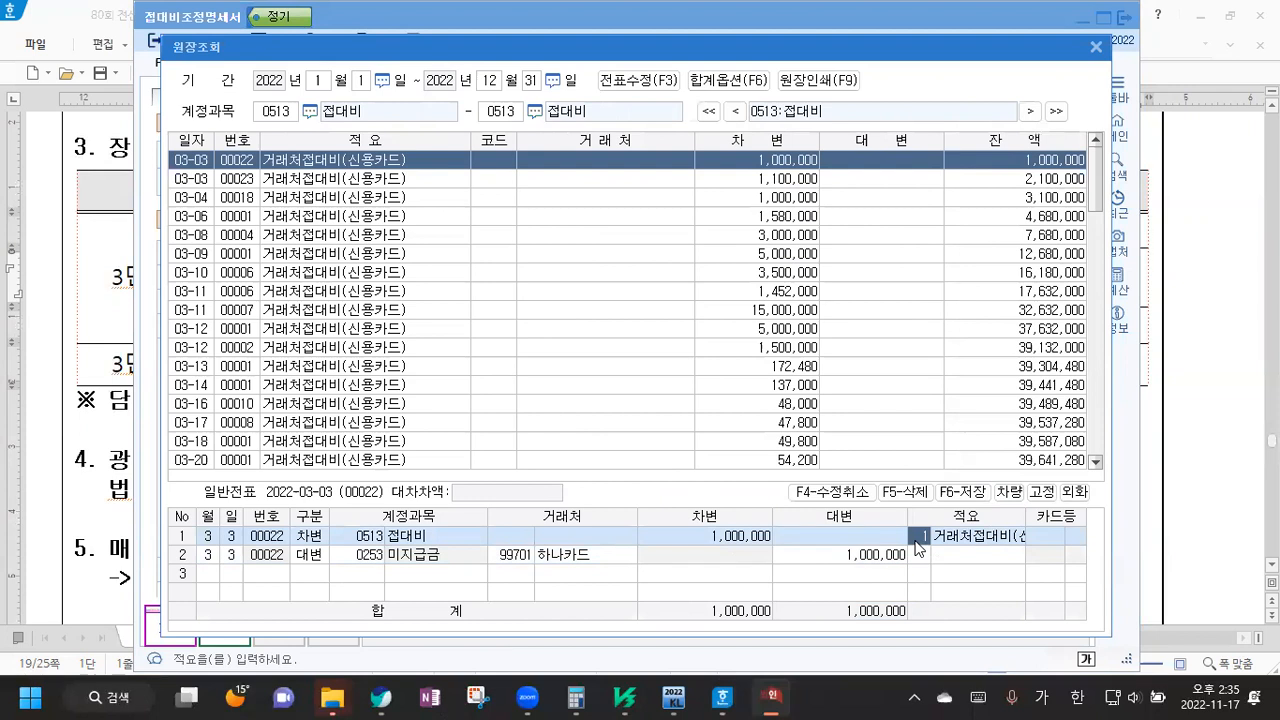
key("F2")
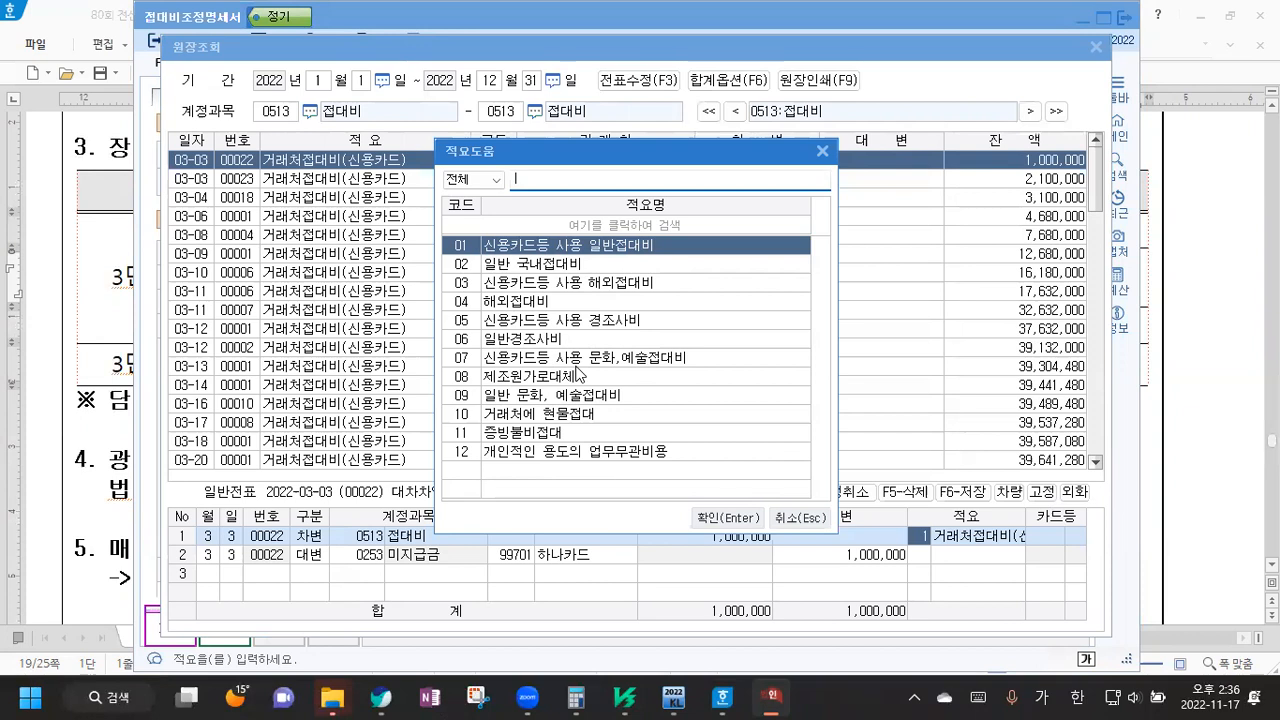
left_click(792, 518)
left_click(1094, 47)
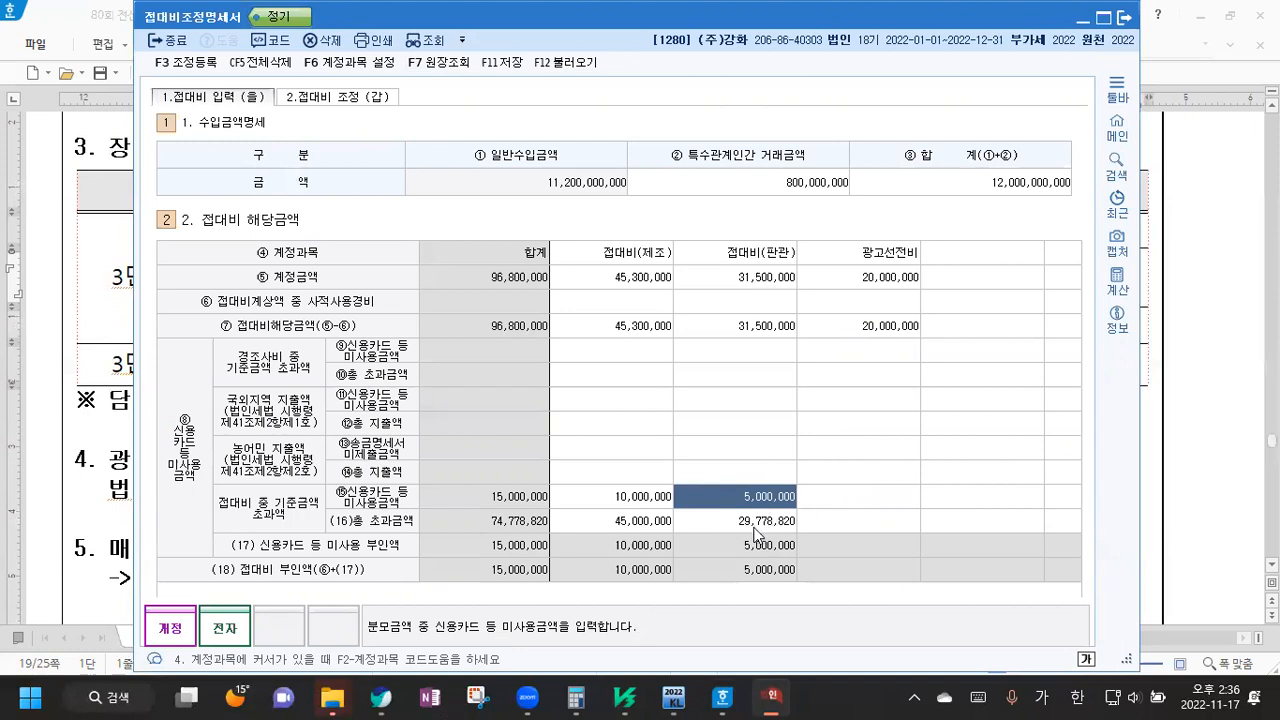
left_click(637, 519)
left_click(729, 519)
left_click(637, 519)
left_click(750, 522)
left_click(642, 524)
left_click(740, 524)
Consult item 3 of the Hangul document and set 접대비(제조) (16)총 초과금액 to 48,800,000 in KcLep
left_click(647, 532)
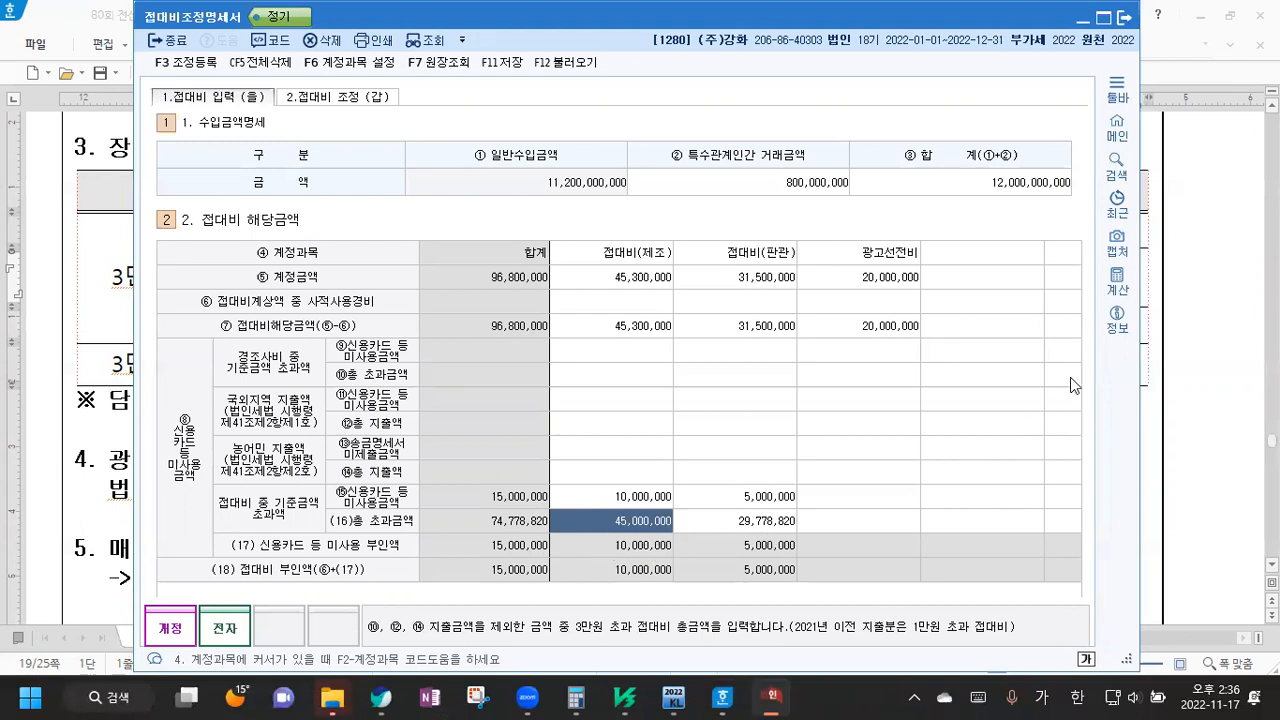
left_click(1199, 323)
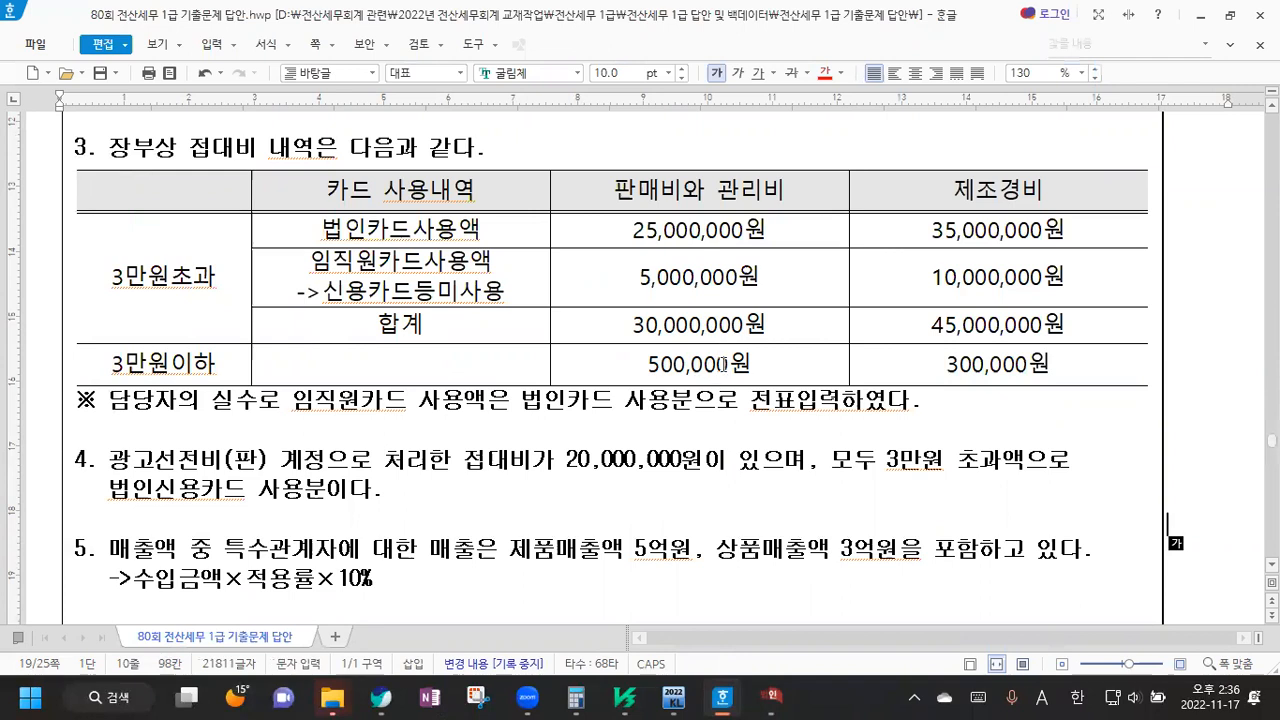
left_click(771, 695)
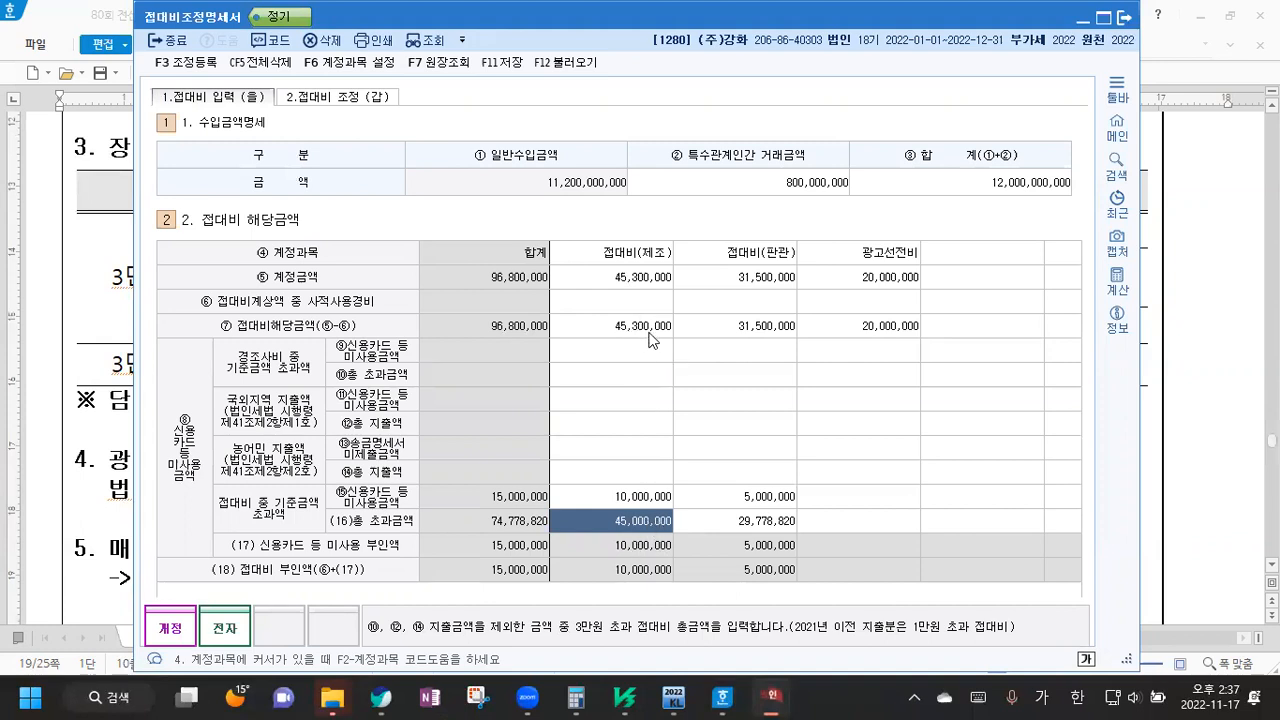
type("4")
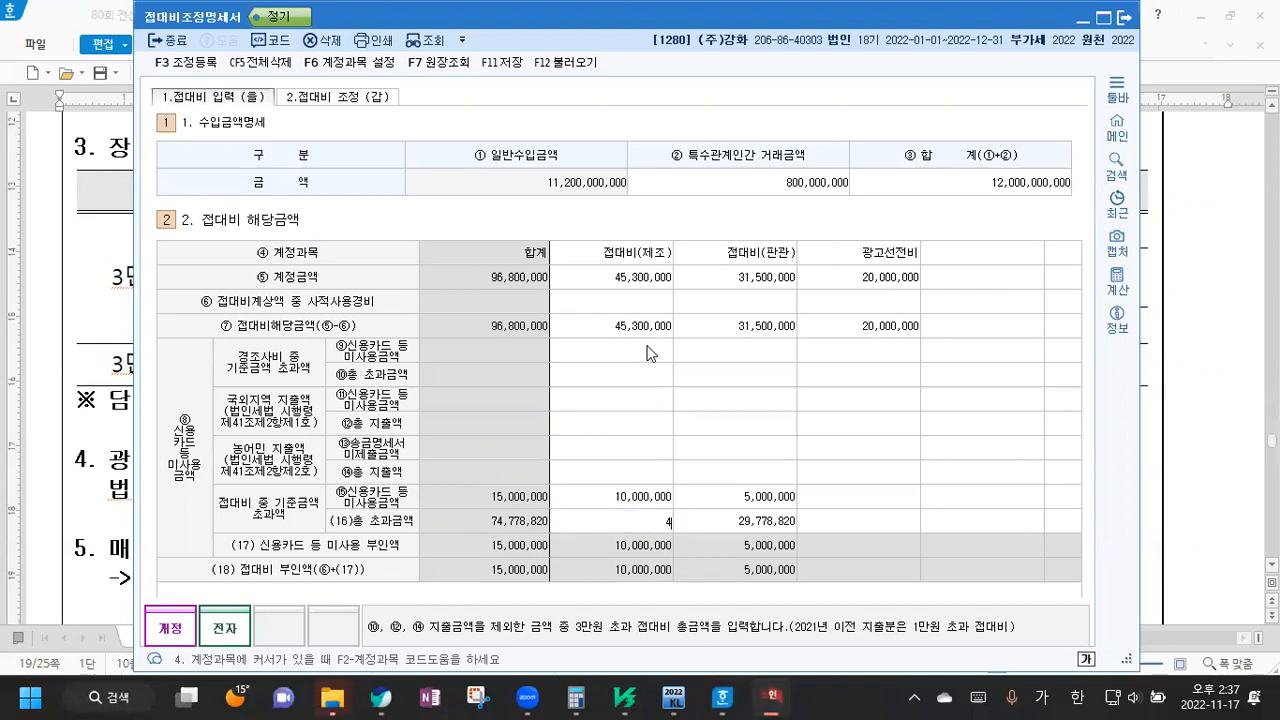
type("8,800,000")
key("Return")
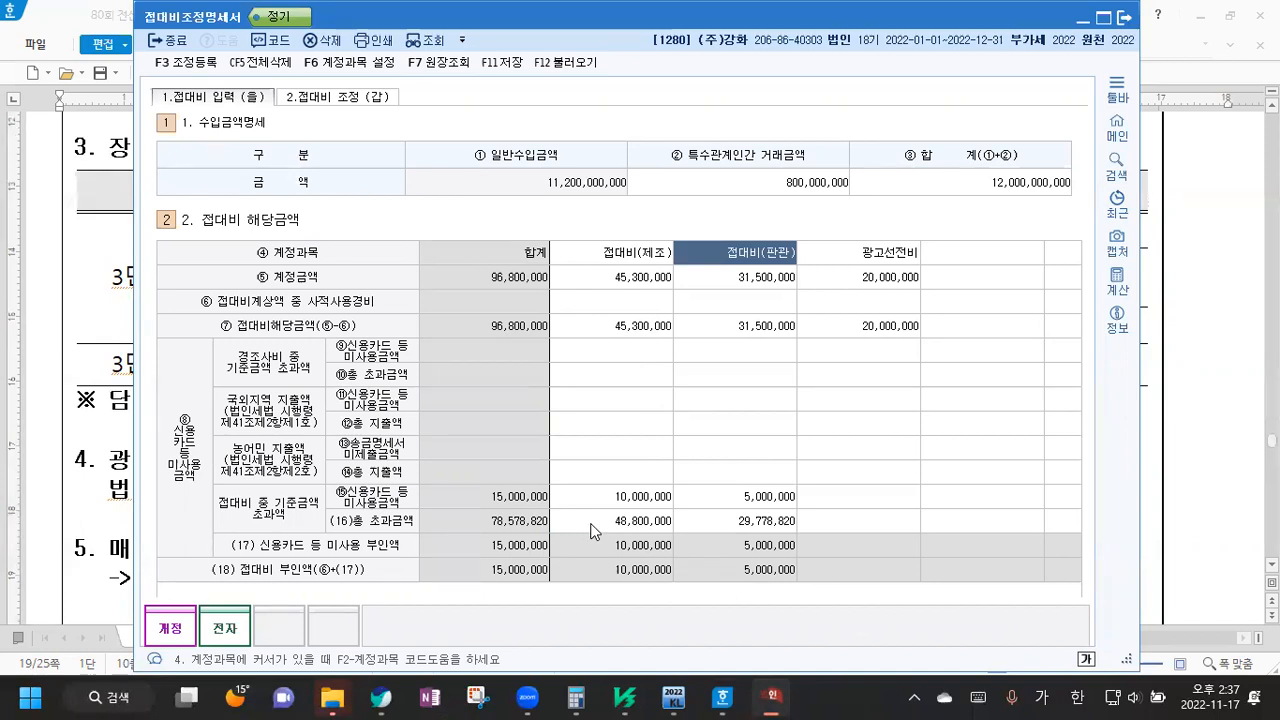
Switch to the Hangul document and check the 제조경비 amounts for the 3만원초과 합계 and 3만원이하 in item 3
left_click(1192, 347)
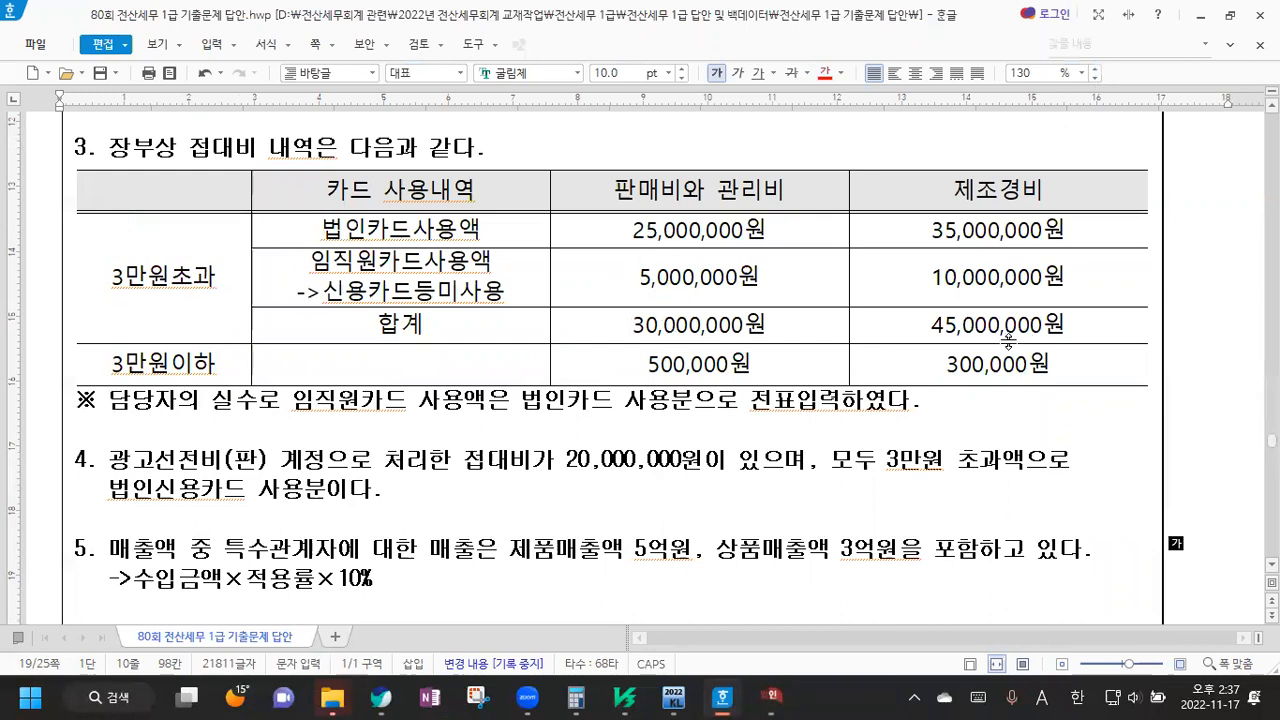
left_click_drag(934, 325, 1040, 330)
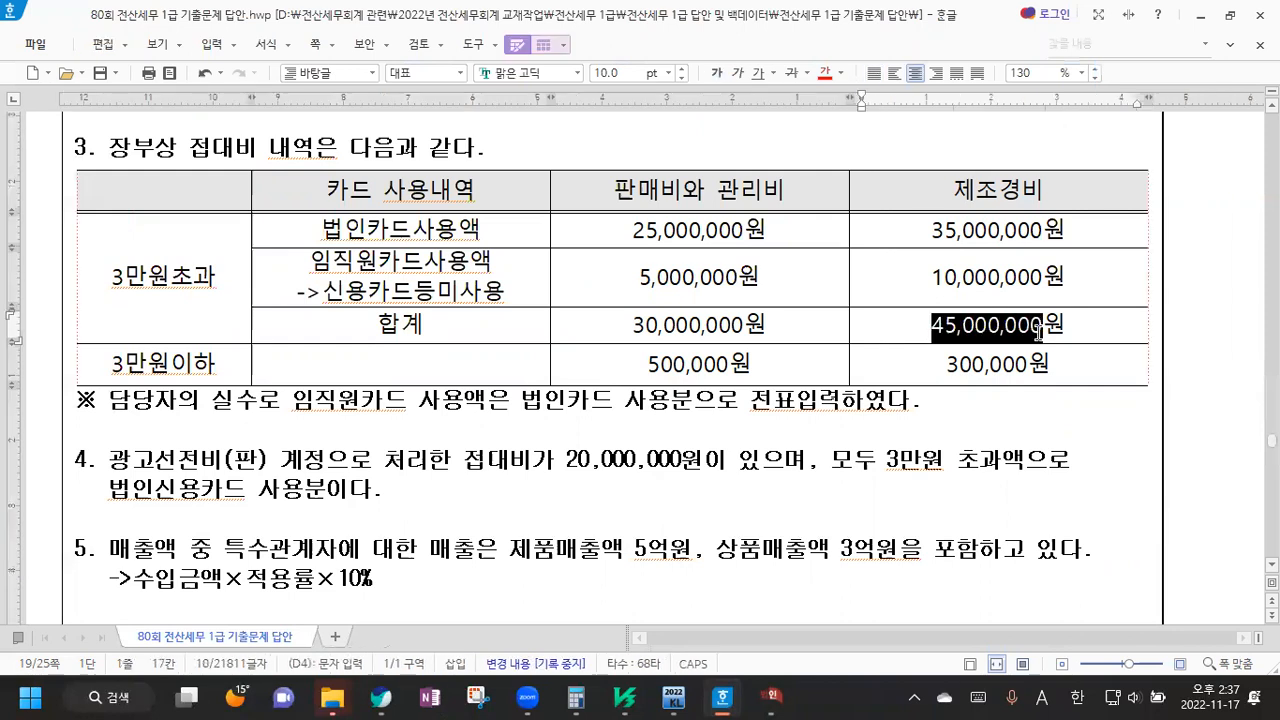
left_click_drag(940, 370, 1052, 372)
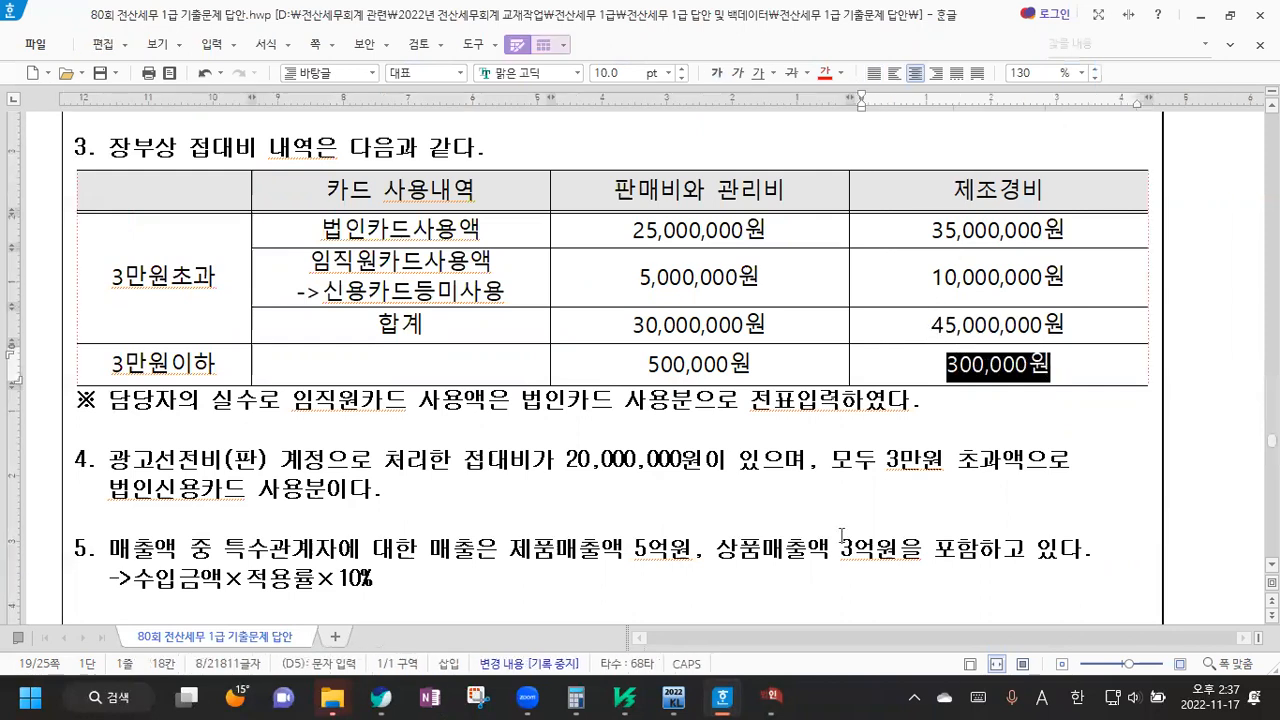
Switch to KcLep and set 접대비(제조) (16)총 초과금액 to 45,000,000
left_click(773, 697)
left_click(641, 521)
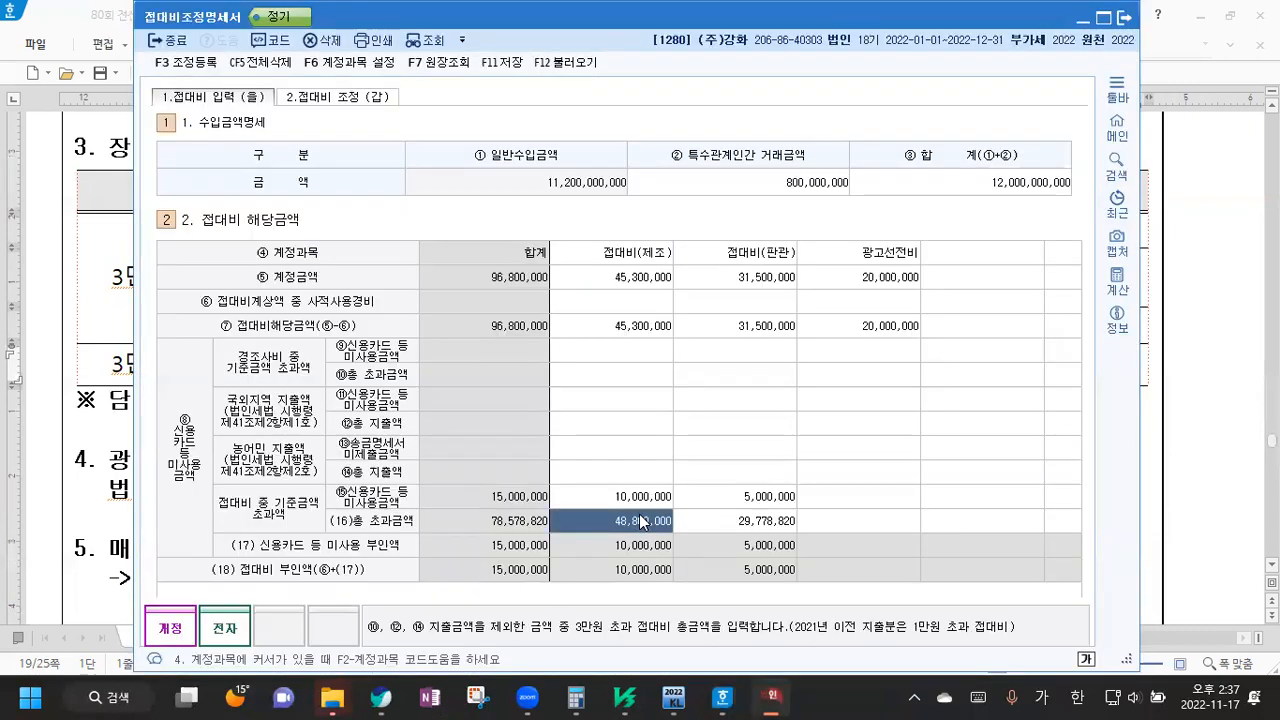
type("45000000")
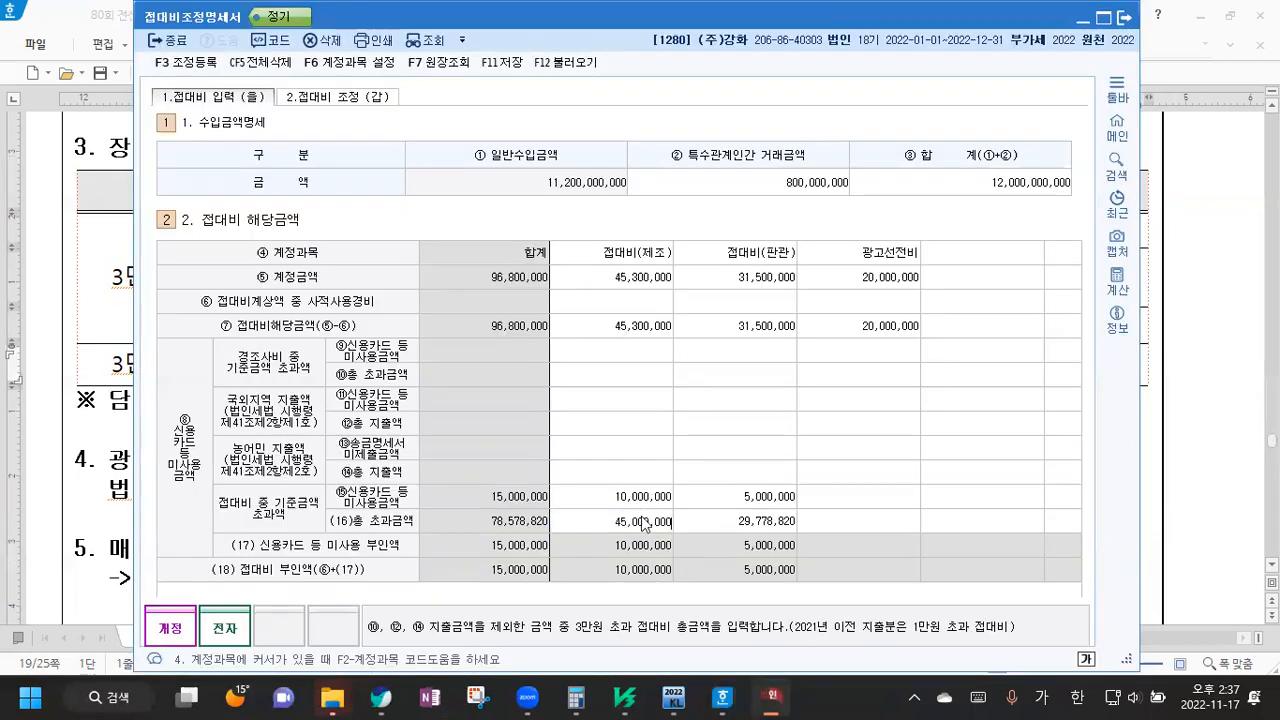
key("Return")
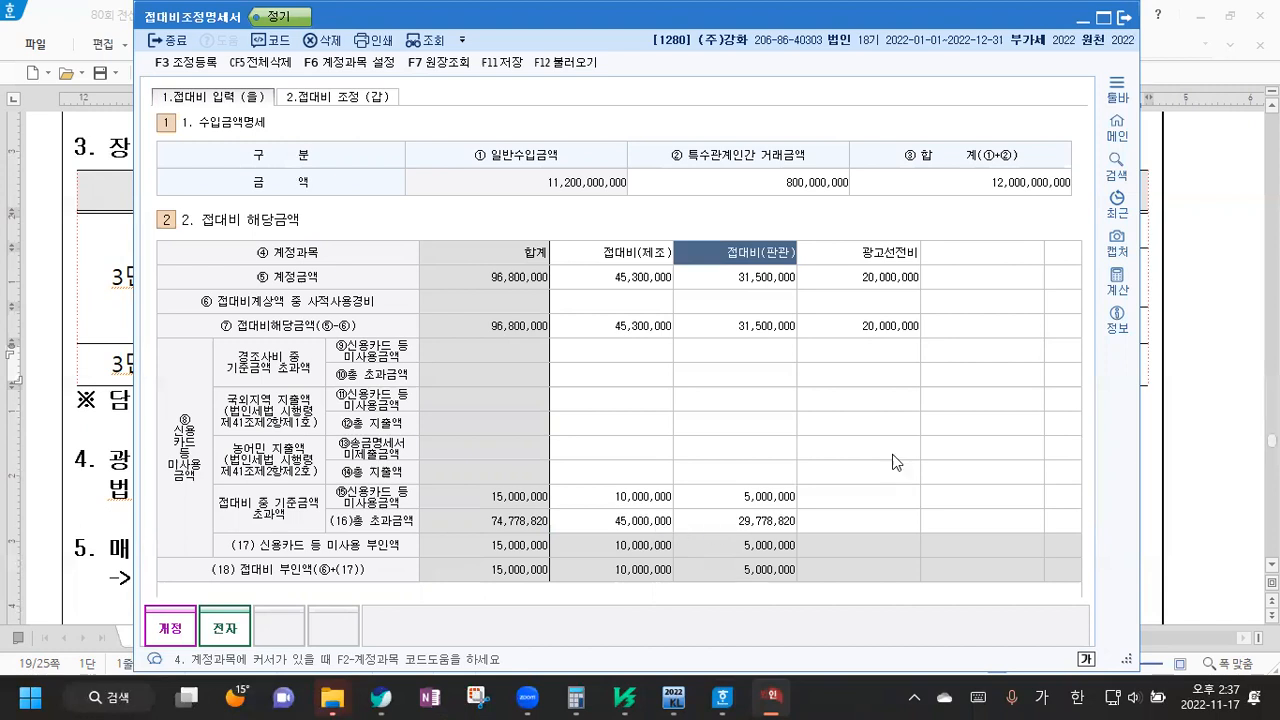
Switch to the Hangul document and check the 판매비와 관리비 amounts for the 3만원초과 합계 and 3만원이하 in item 3
left_click(1180, 361)
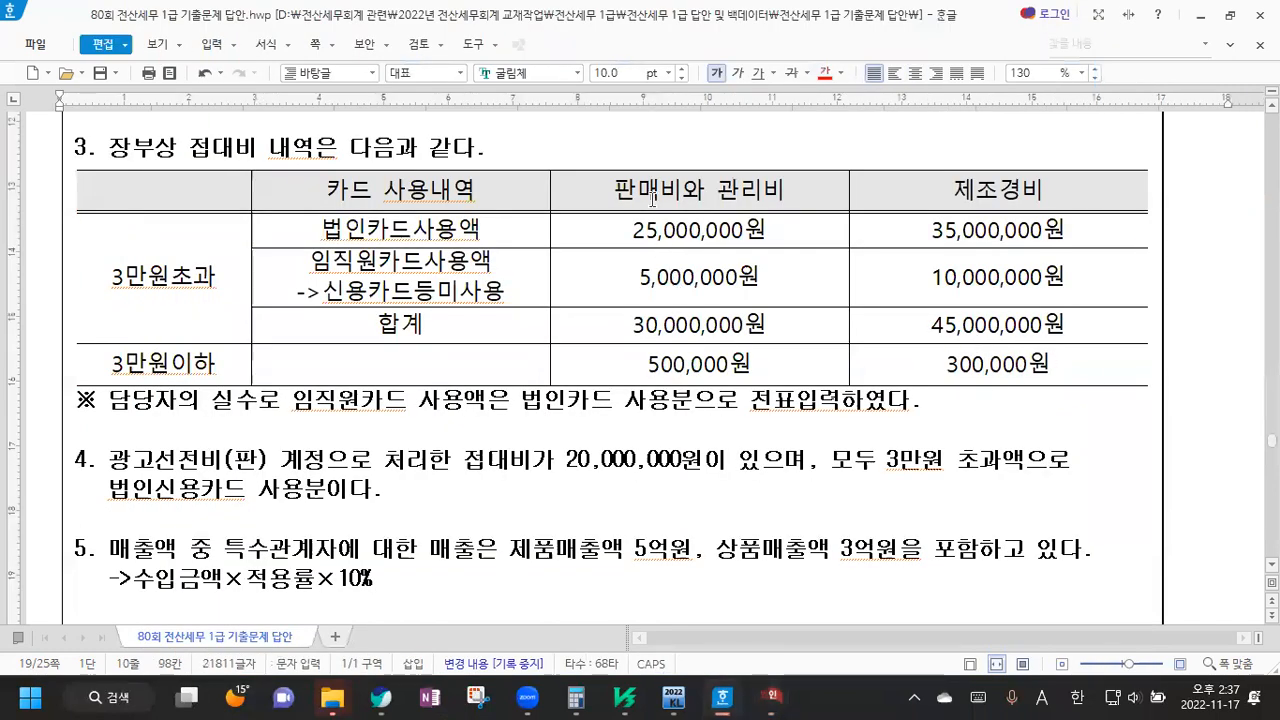
left_click_drag(628, 327, 766, 326)
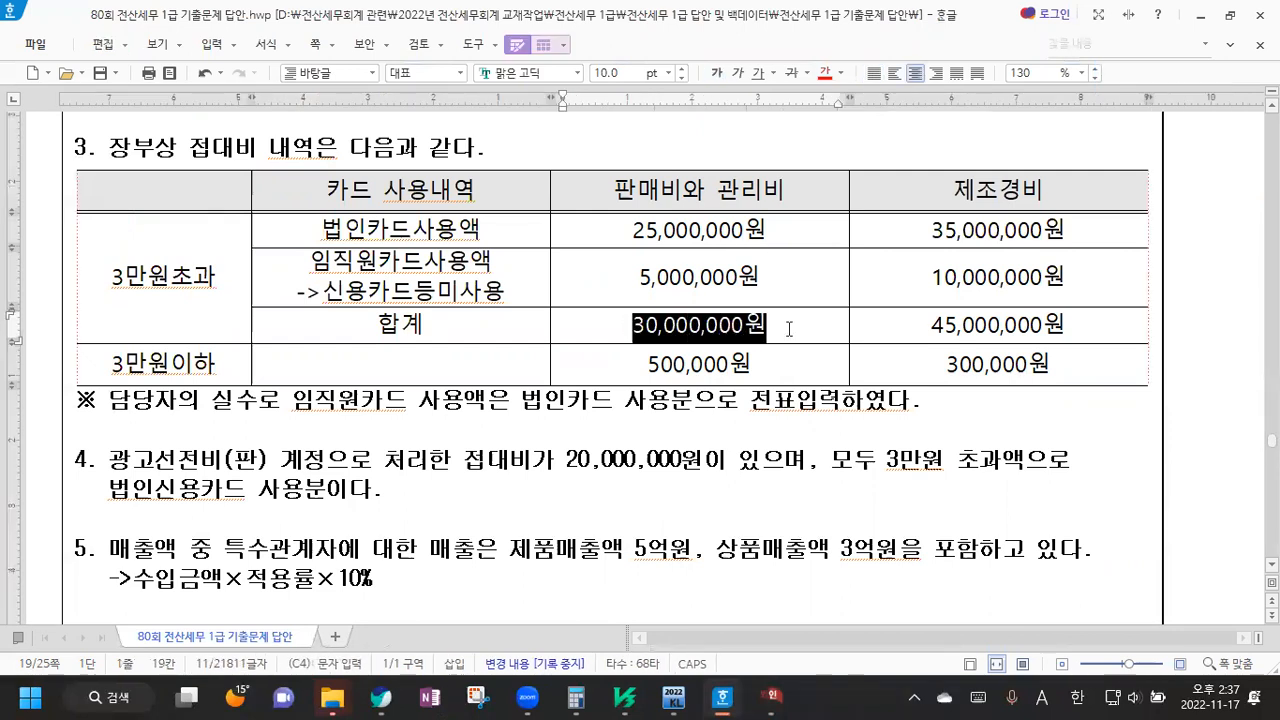
left_click_drag(644, 365, 750, 366)
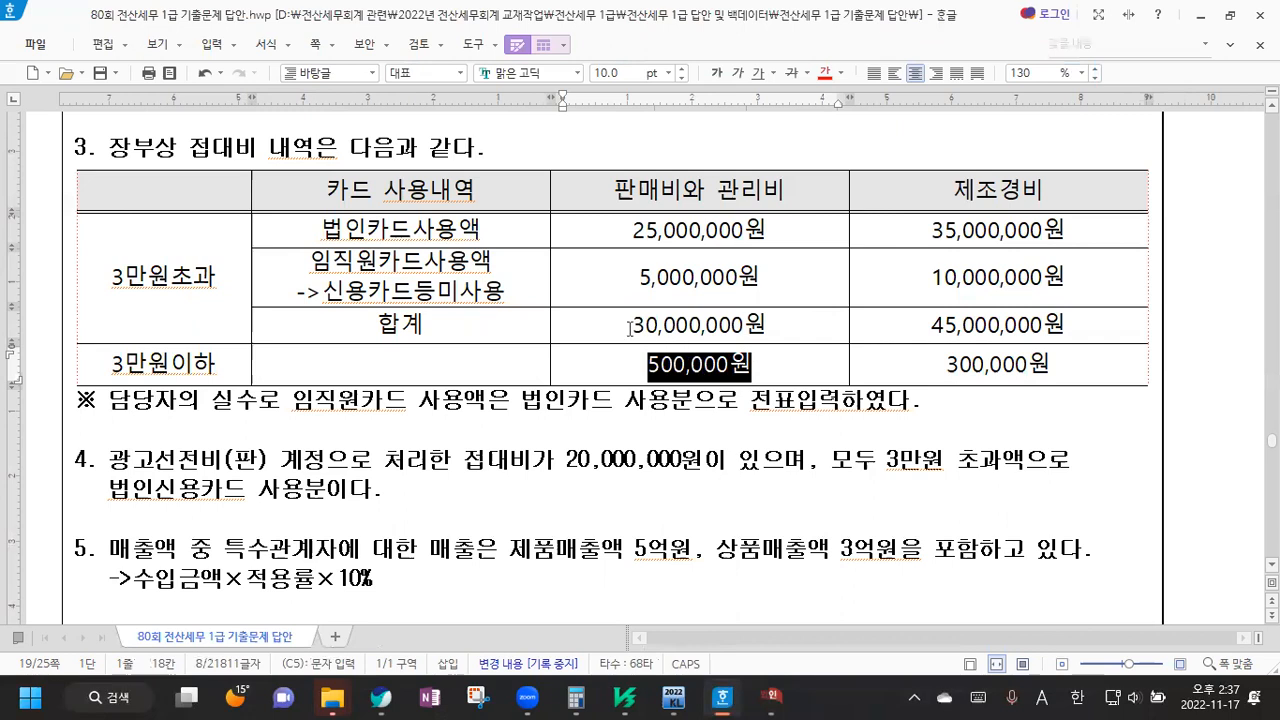
Return to KcLep and set 접대비(판관) (16)총 초과금액 to 30,000,000
left_click(777, 694)
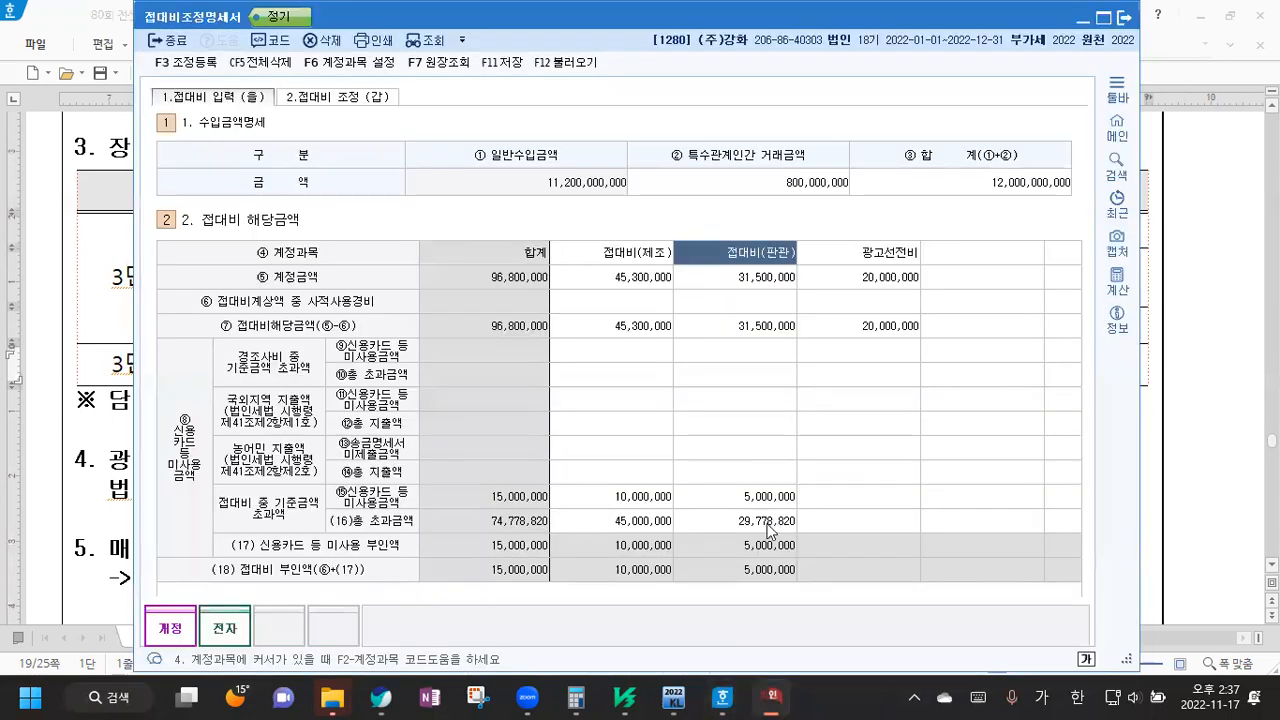
left_click(768, 521)
type("30")
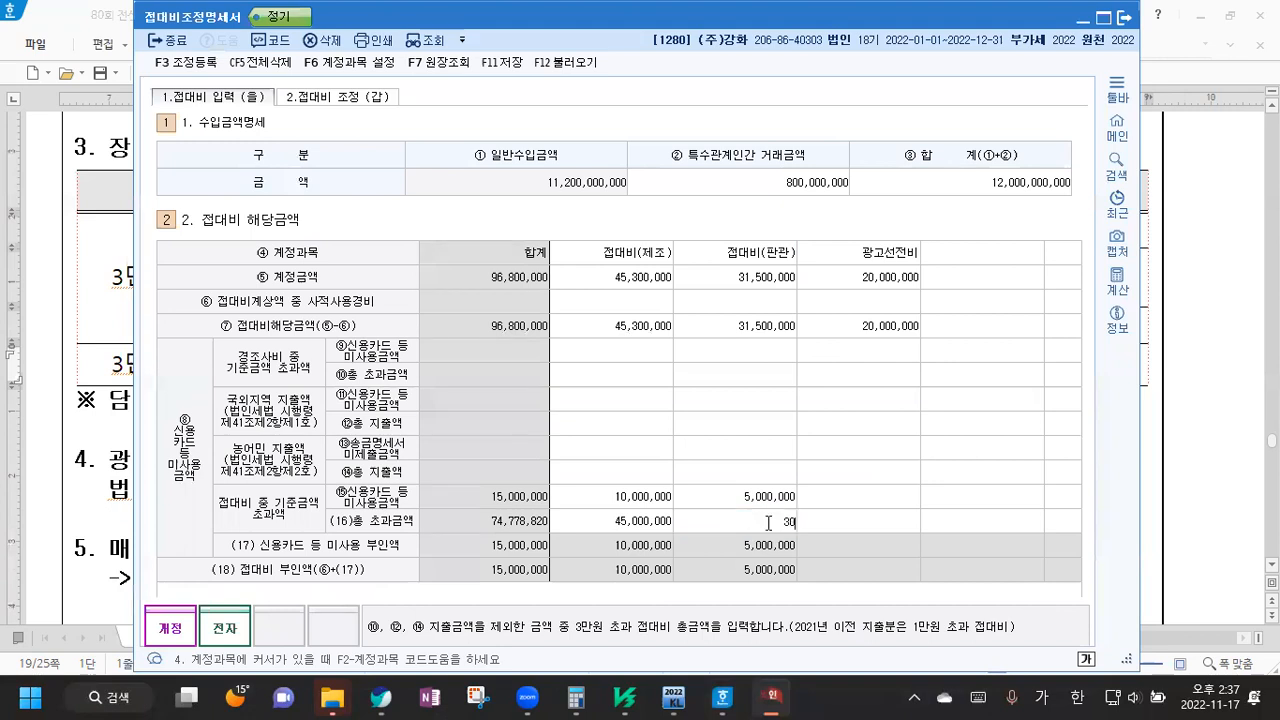
type(",000,000")
key("Return")
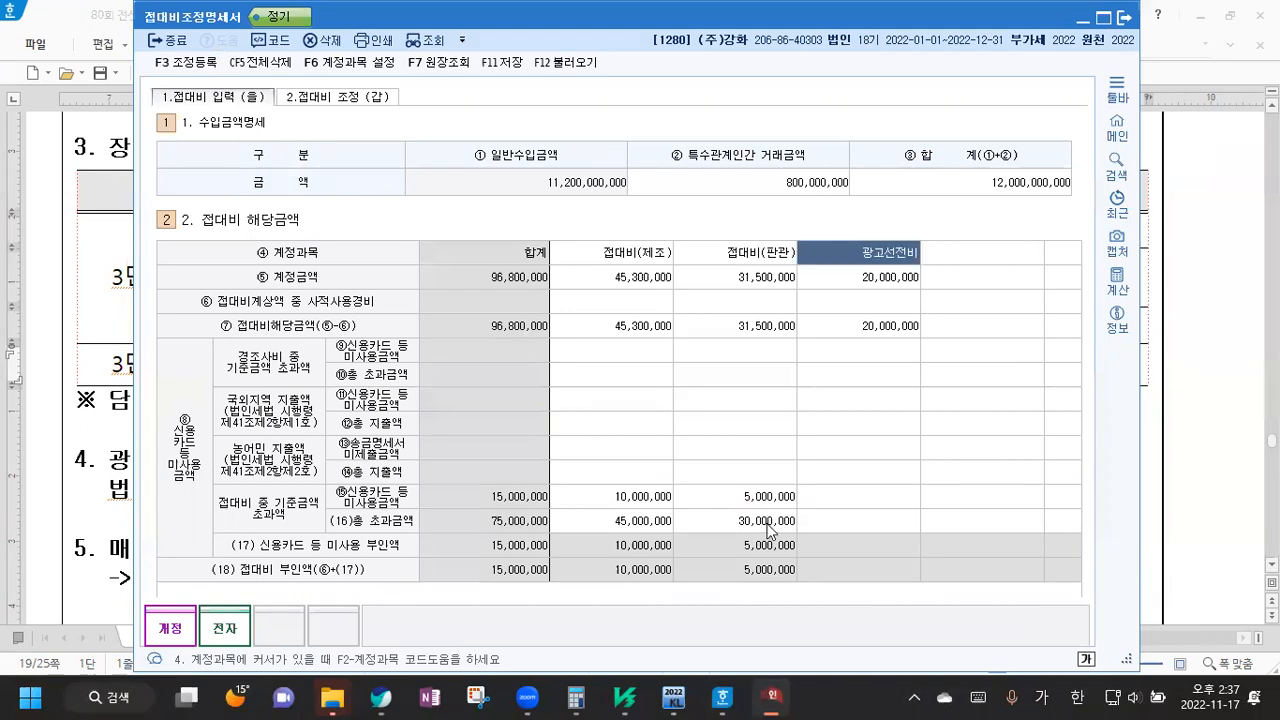
left_click(765, 524)
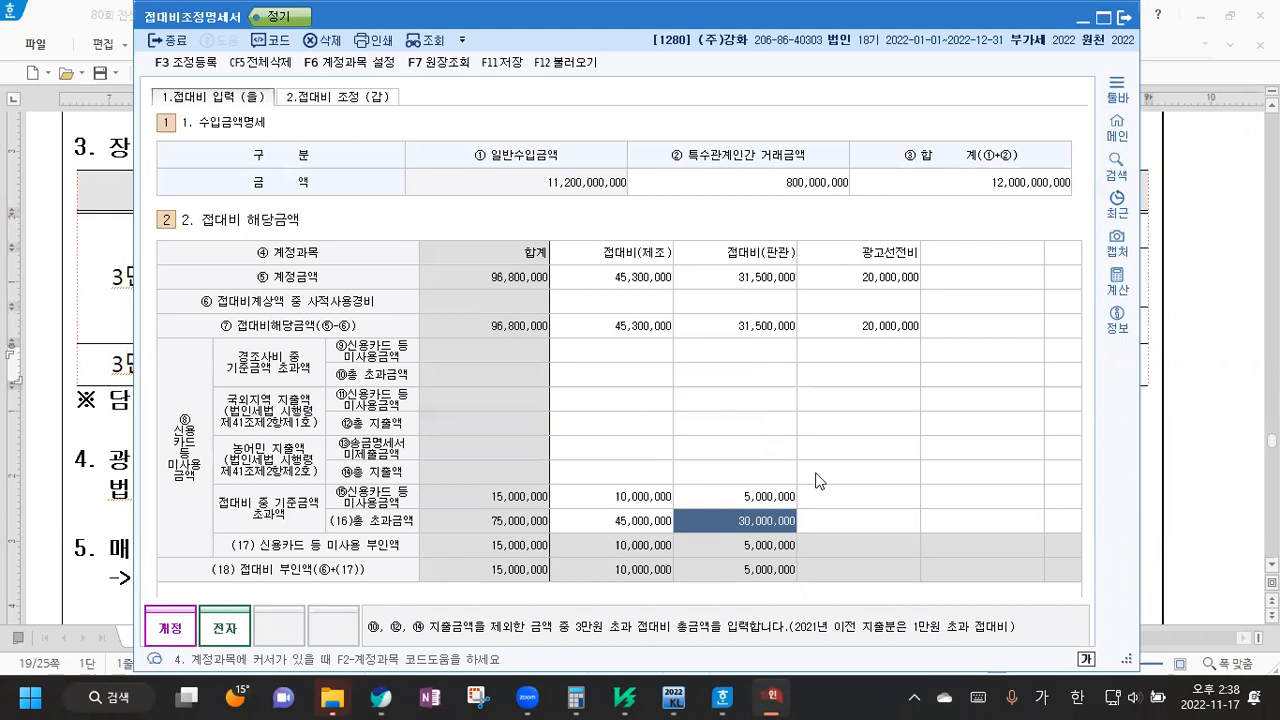
Check the 현물접대비 details in item 2 of the Hangul document, and return to KcLep
left_click(110, 300)
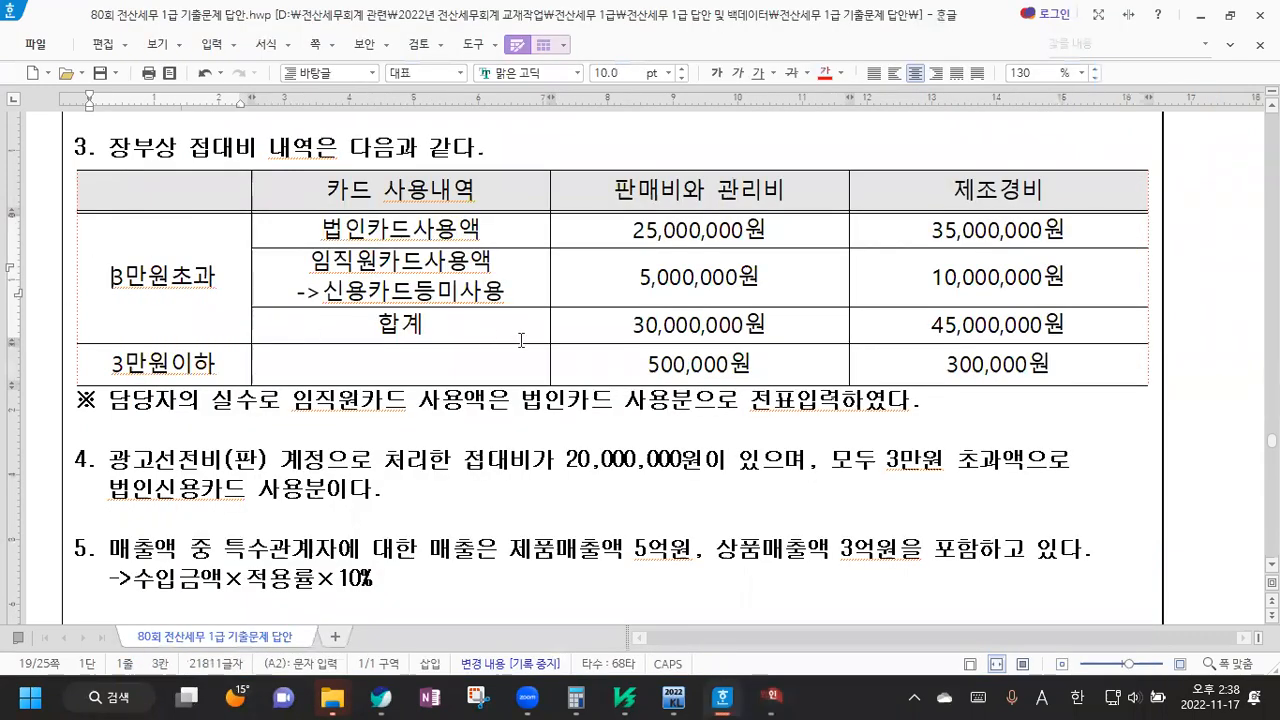
scroll(524, 337, "up", 5)
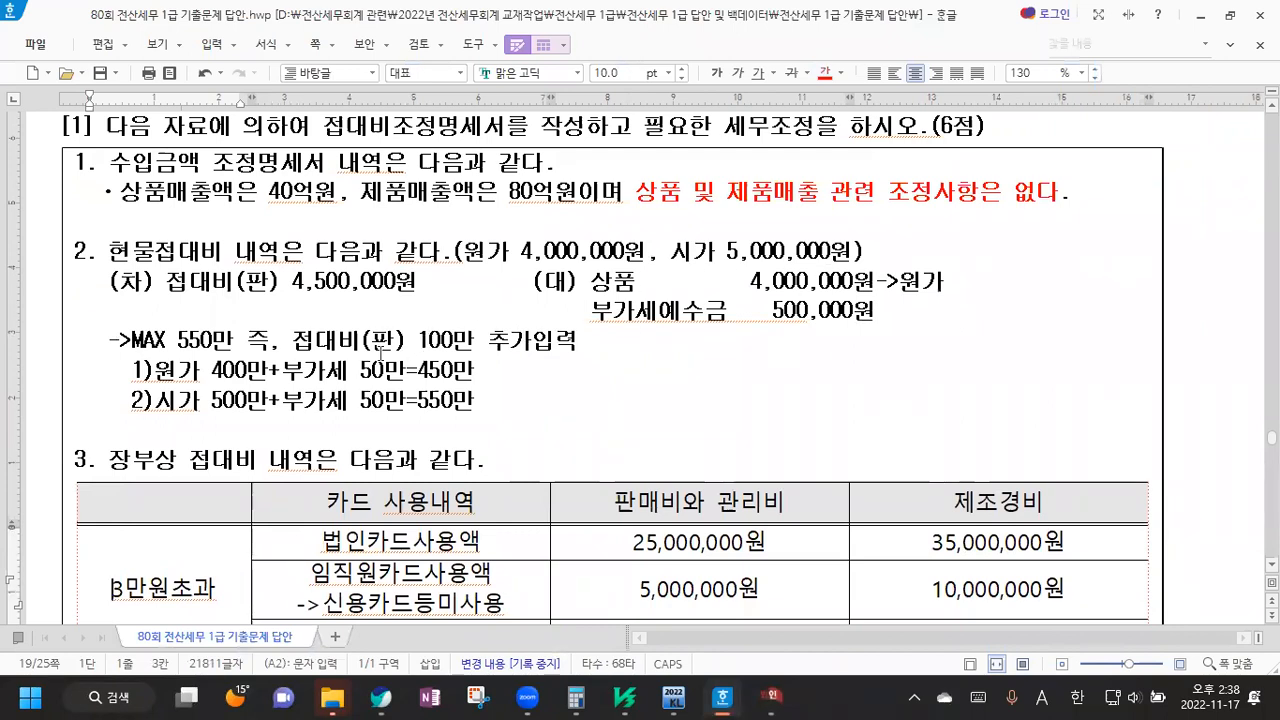
left_click(776, 698)
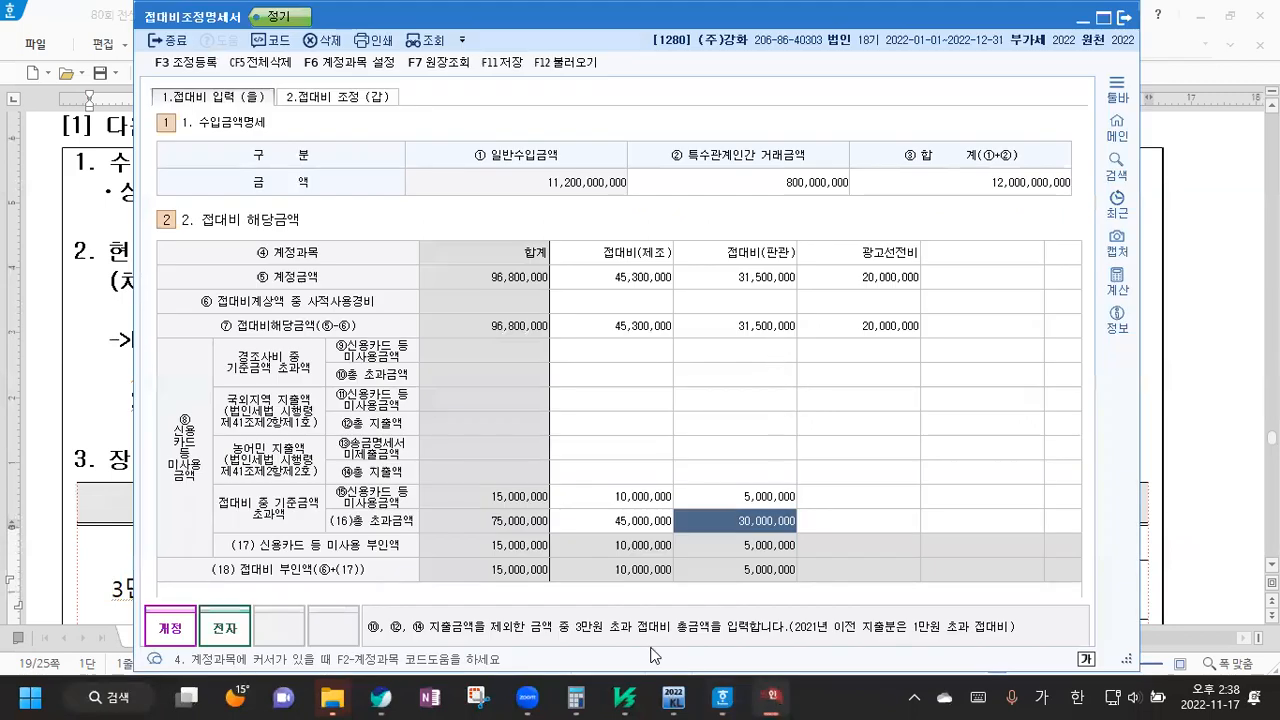
Switch to the Windows calculator and compute 3150 − 550 − 50 for the 접대비(판관) excess amount
left_click(576, 698)
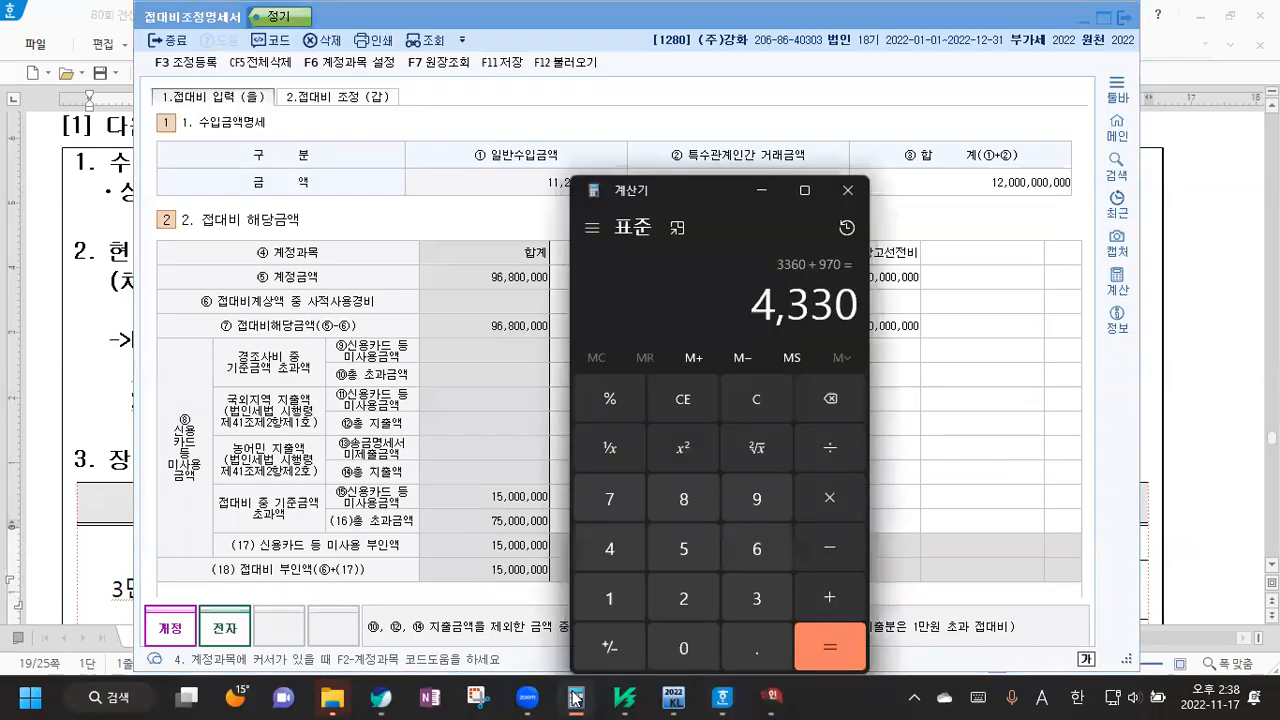
type("3150")
key("minus")
type("5")
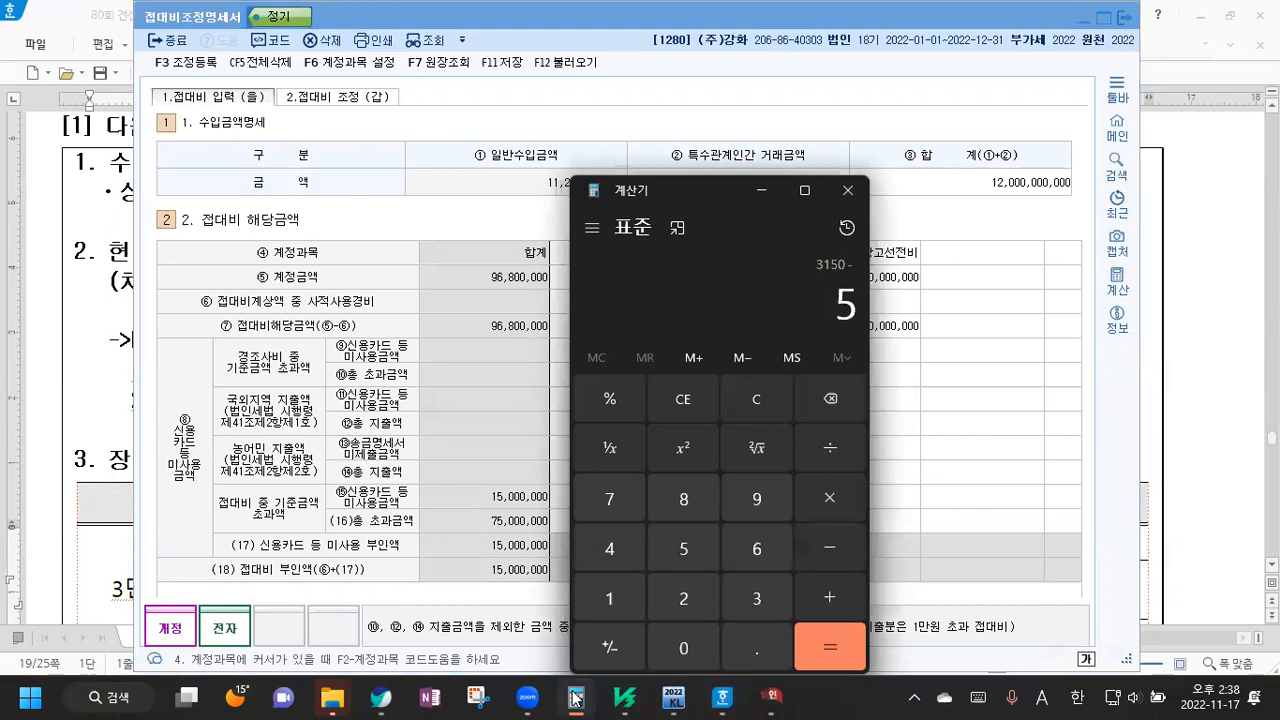
type("50")
key("minus")
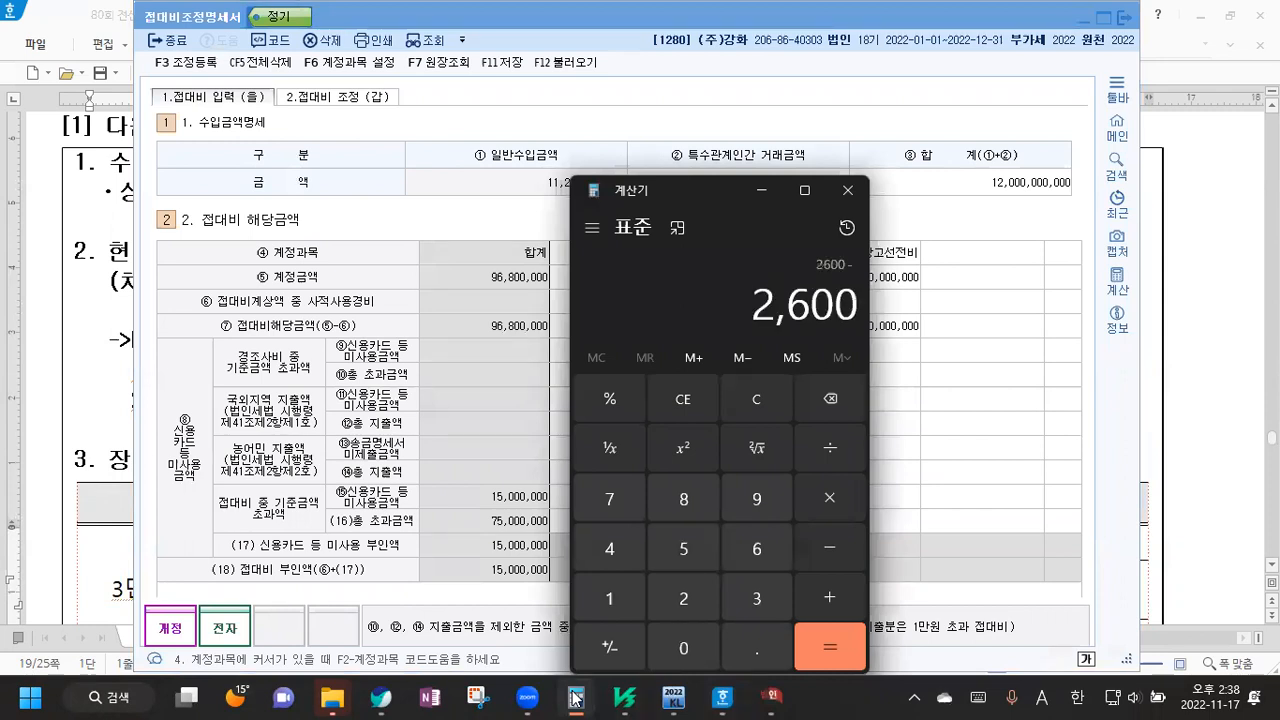
type("50")
key("Return")
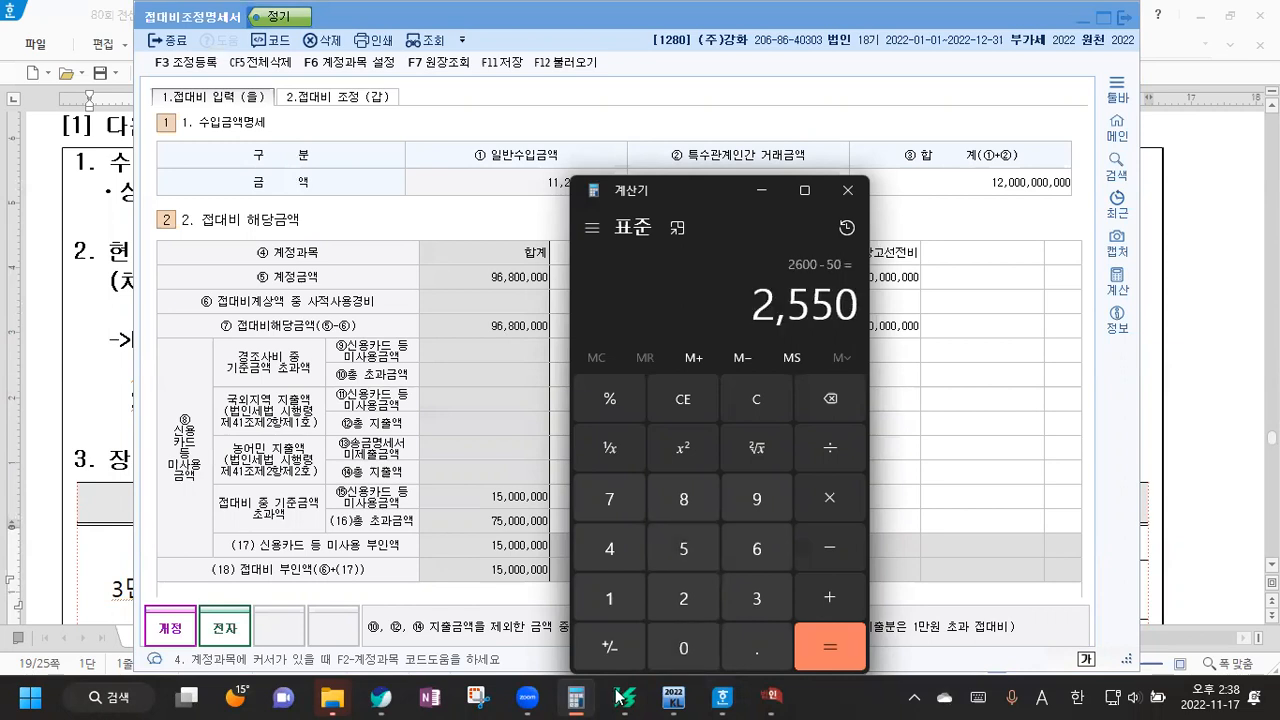
Return to KcLep and set 접대비(판관) (16)총 초과금액 to 25,500,000
left_click(771, 697)
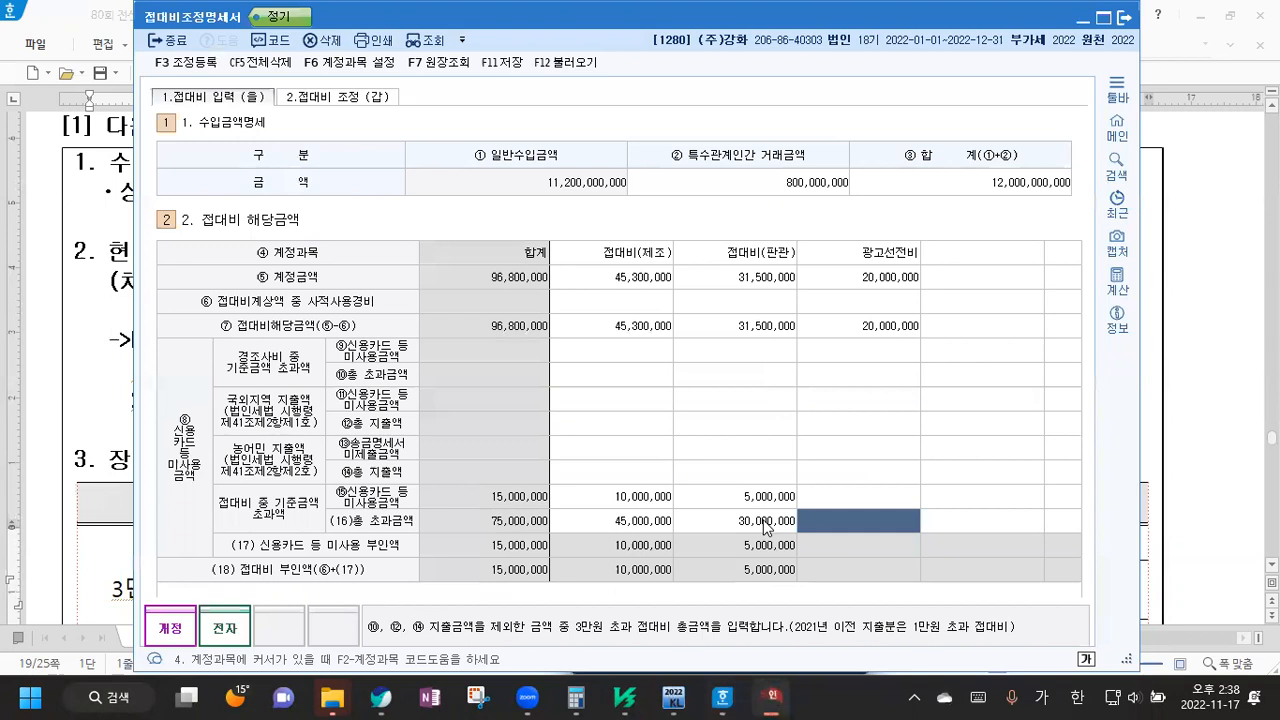
left_click(763, 520)
type("25,500,000")
key("Return")
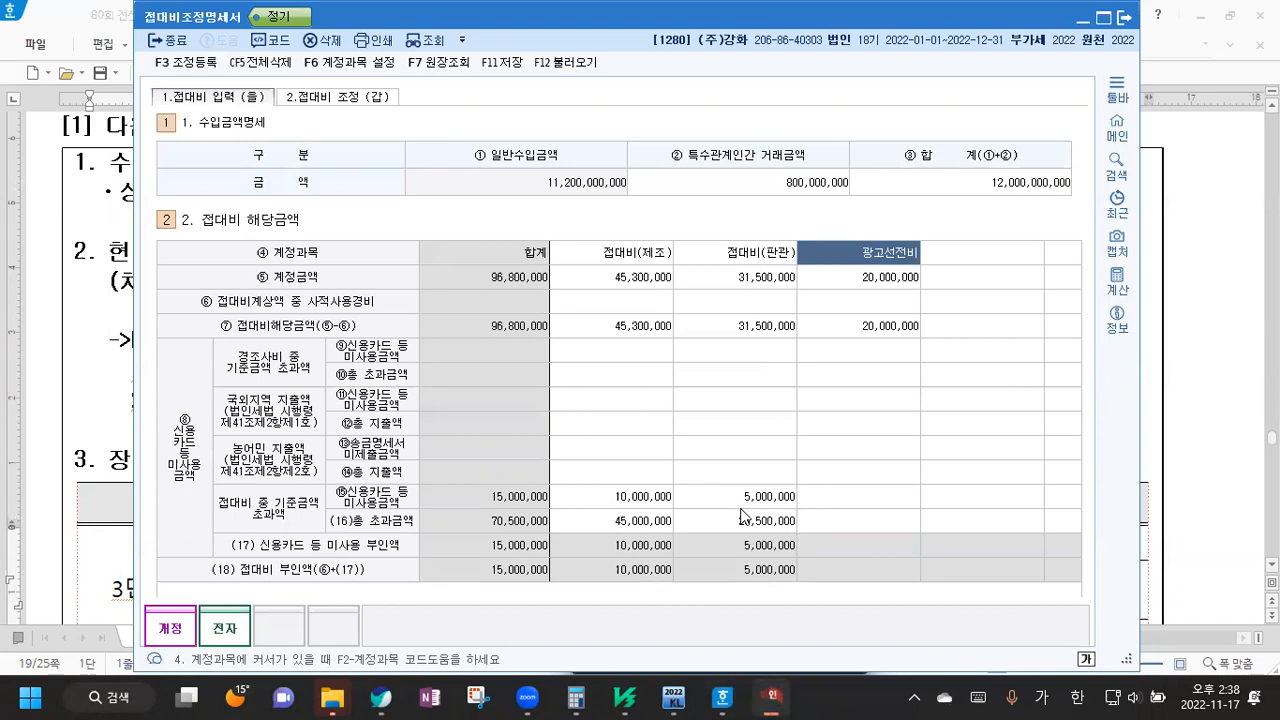
Verify the 접대비(판관) excess amount by recalculating 3150 − 550 − 50 in the calculator, and put the calculator away
left_click(579, 697)
type("3150-")
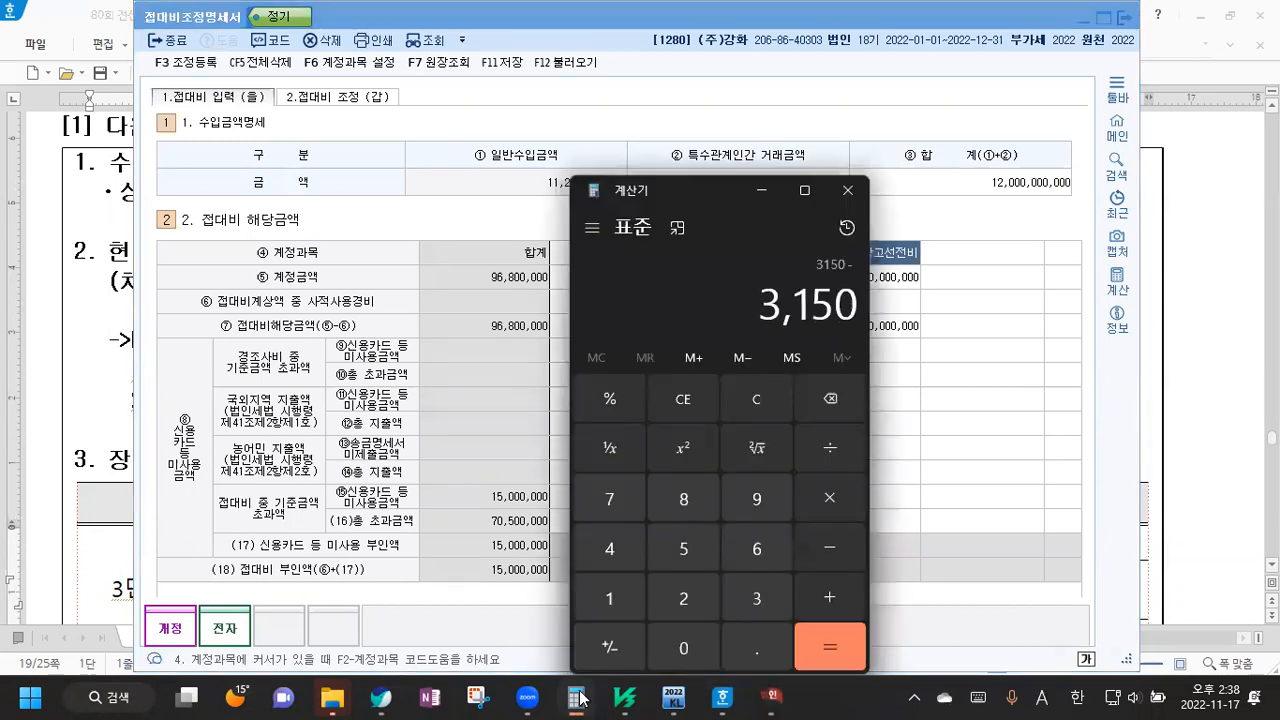
type("550")
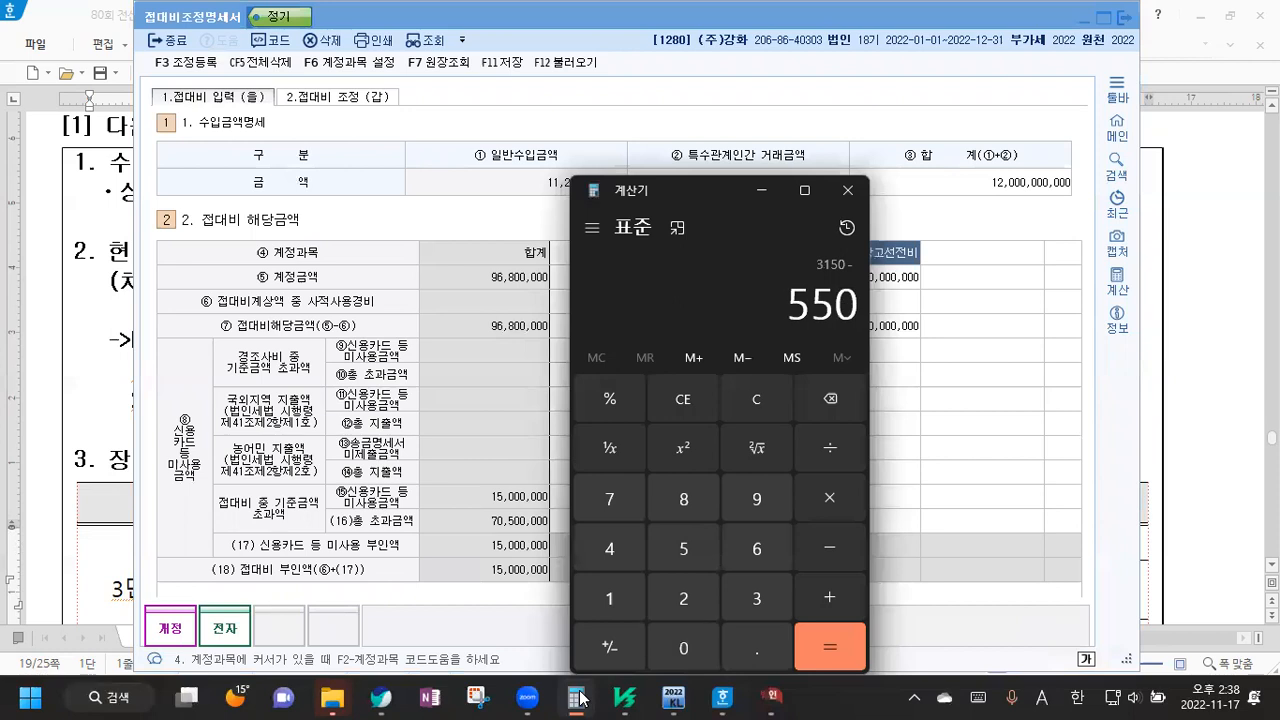
type("-")
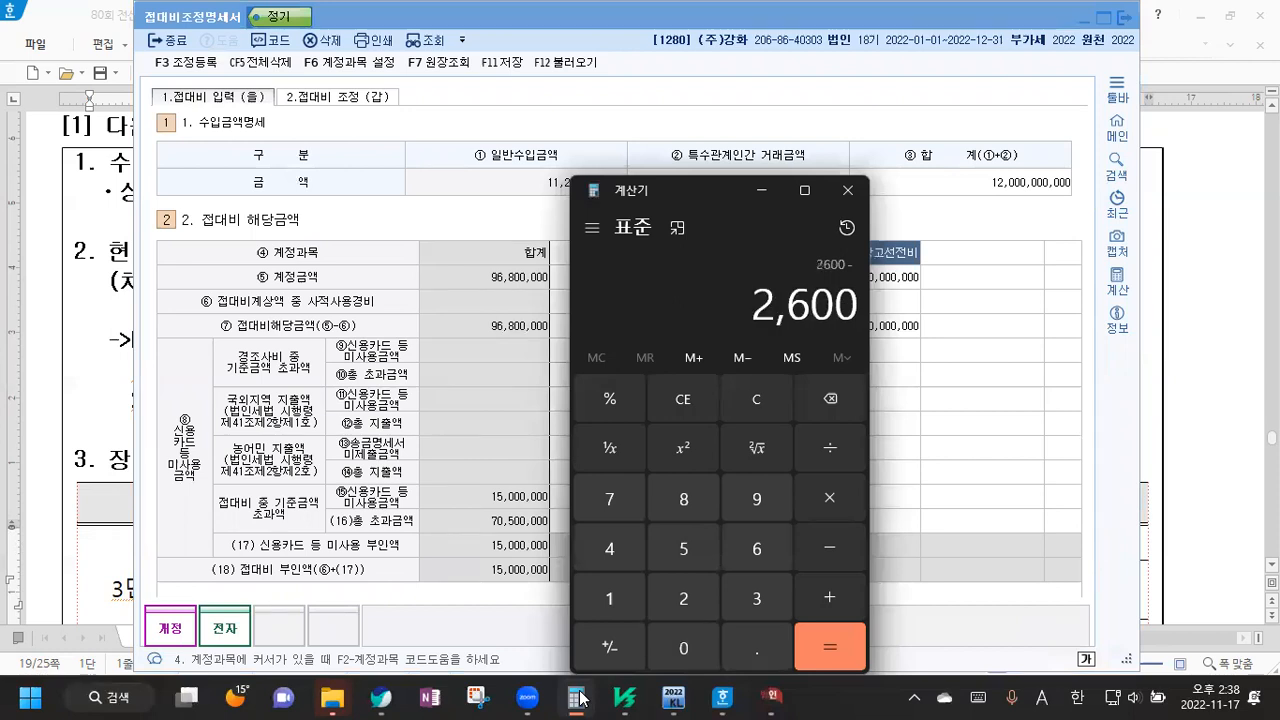
type("50")
key("Return")
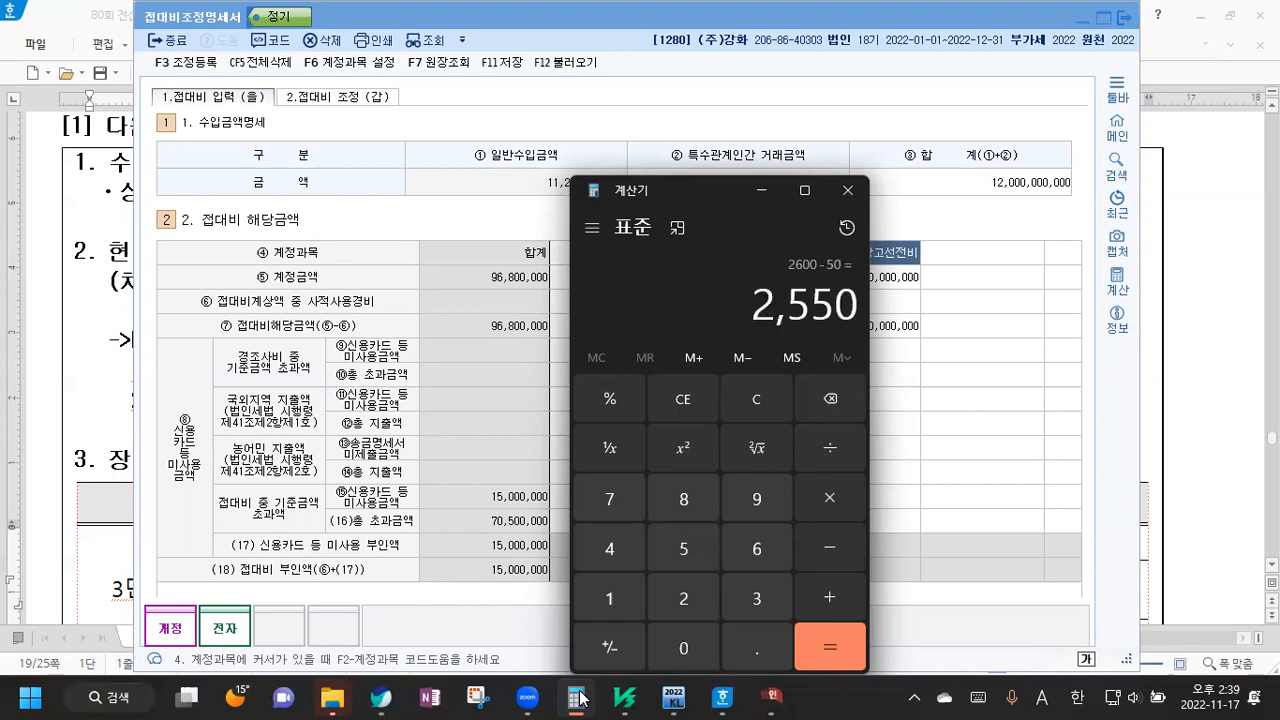
left_click(761, 191)
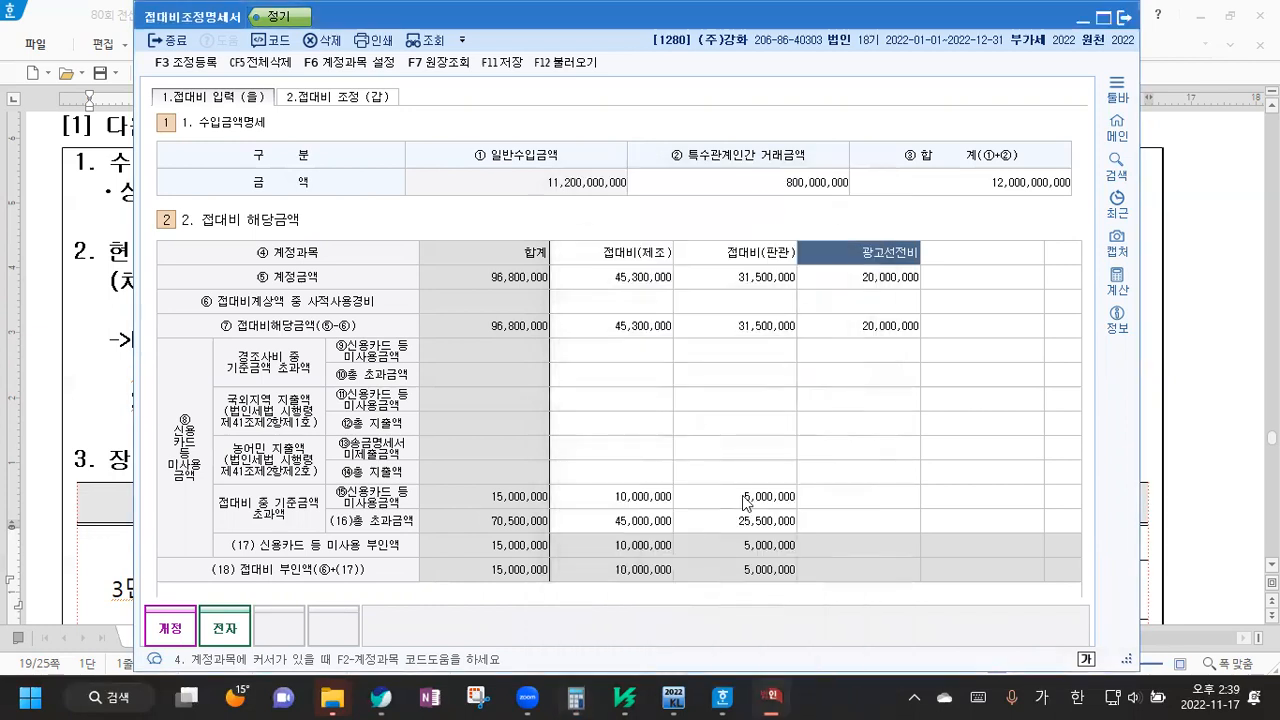
Set 광고선전비 (16)총 초과금액 to 20,000,000
left_click(646, 521)
left_click(754, 521)
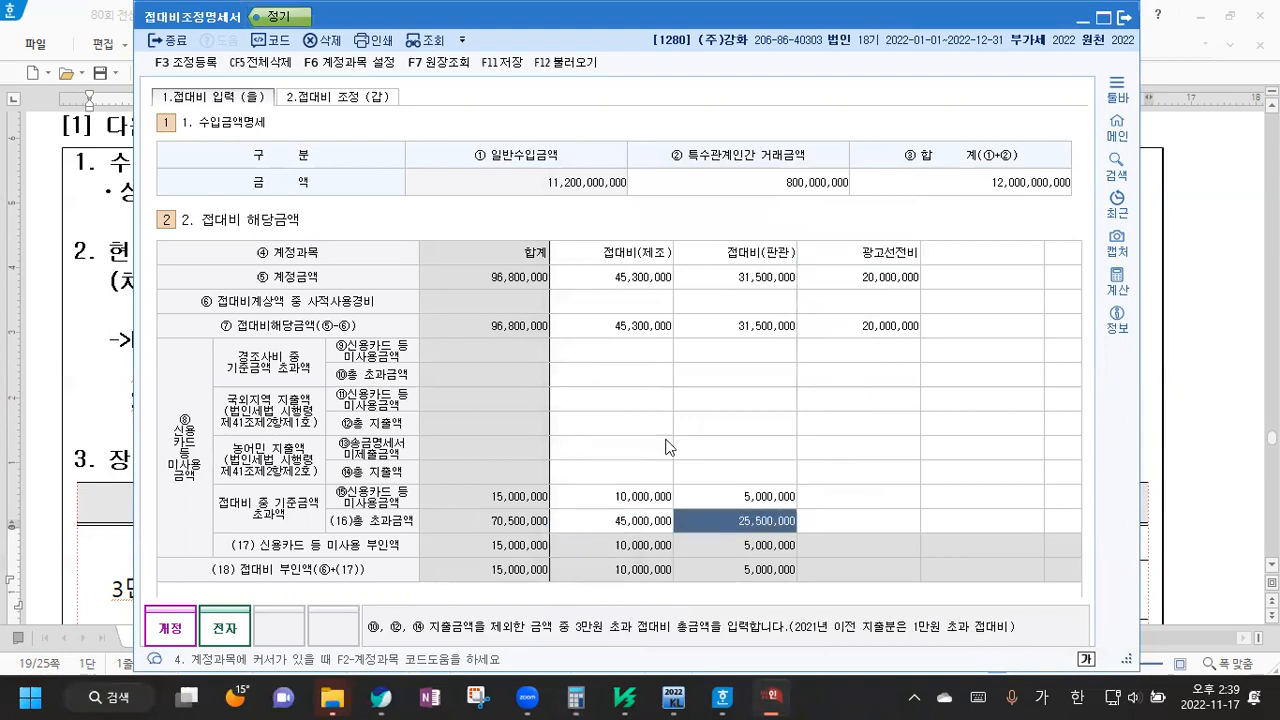
left_click(857, 521)
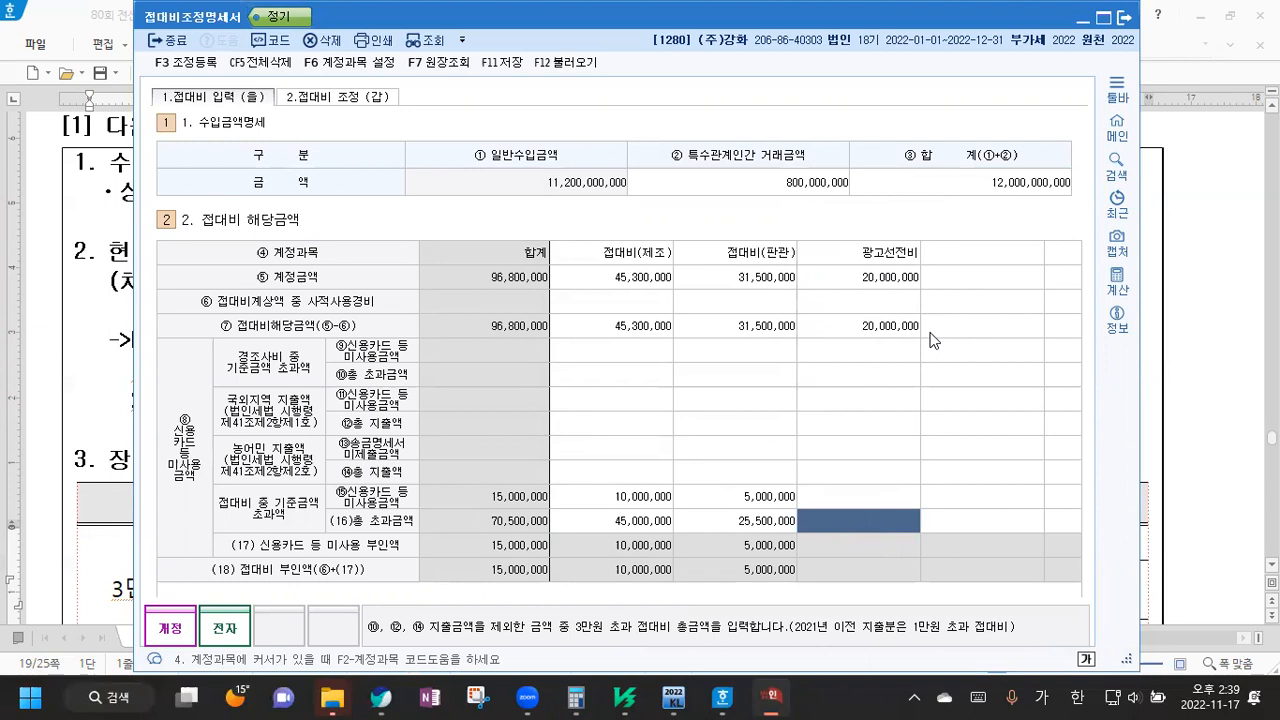
type("20000000")
key("Return")
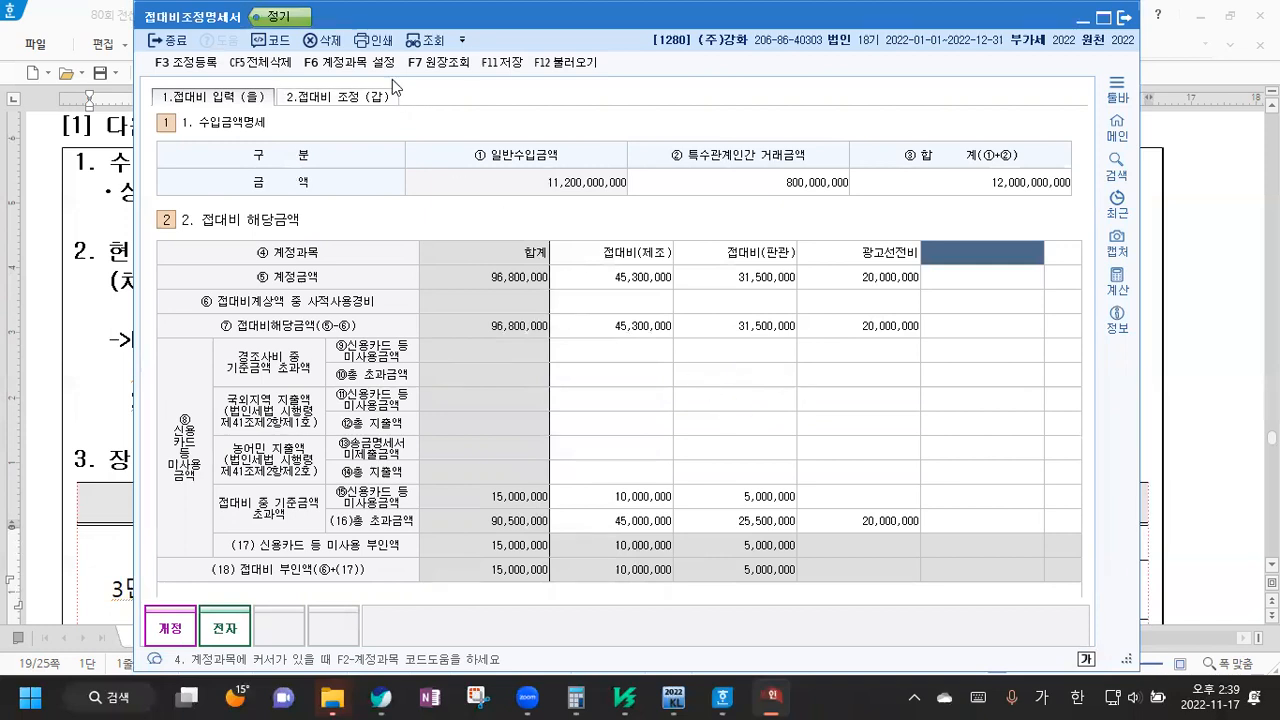
Review the limit calculation in 접대비 조정(갑) and save the statement
left_click(344, 104)
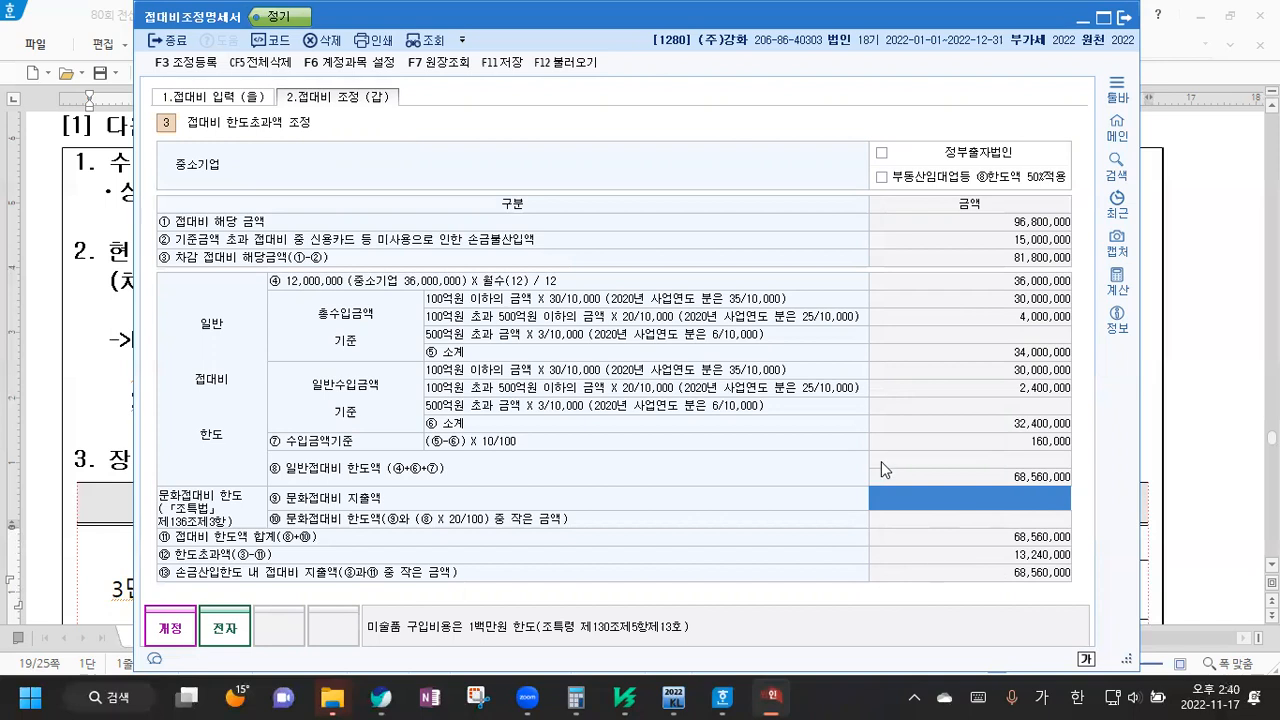
left_click(503, 63)
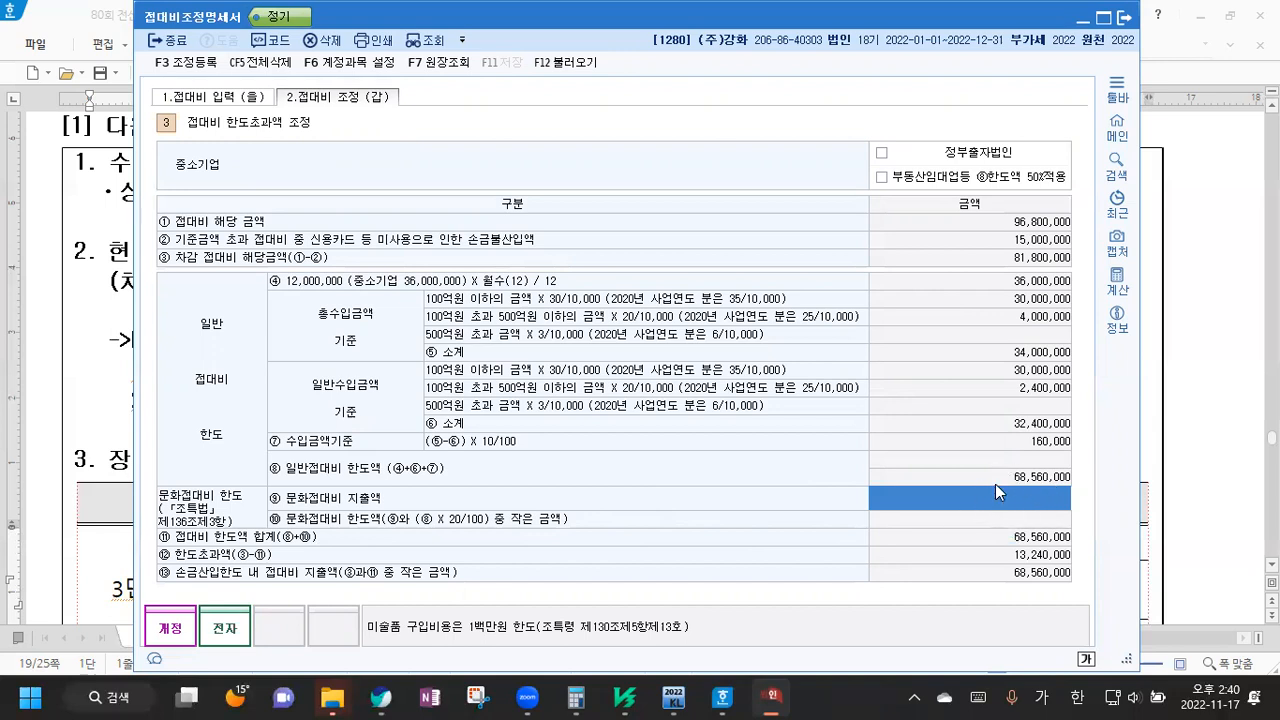
Open 조정 등록 and add 신용카드등미사용액 of 15,000,000 with 기타사외유출 under 익금산입 및 손금불산입
left_click(182, 64)
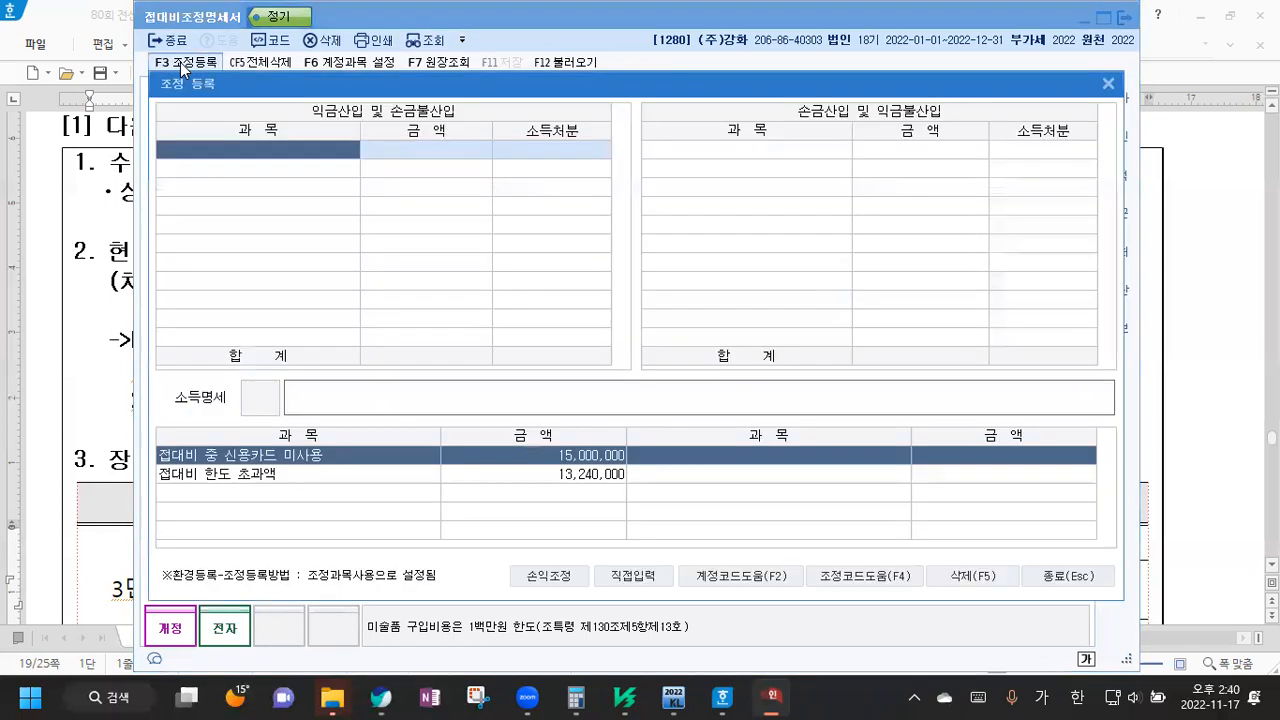
left_click(270, 148)
type("신ㅇ")
type("용")
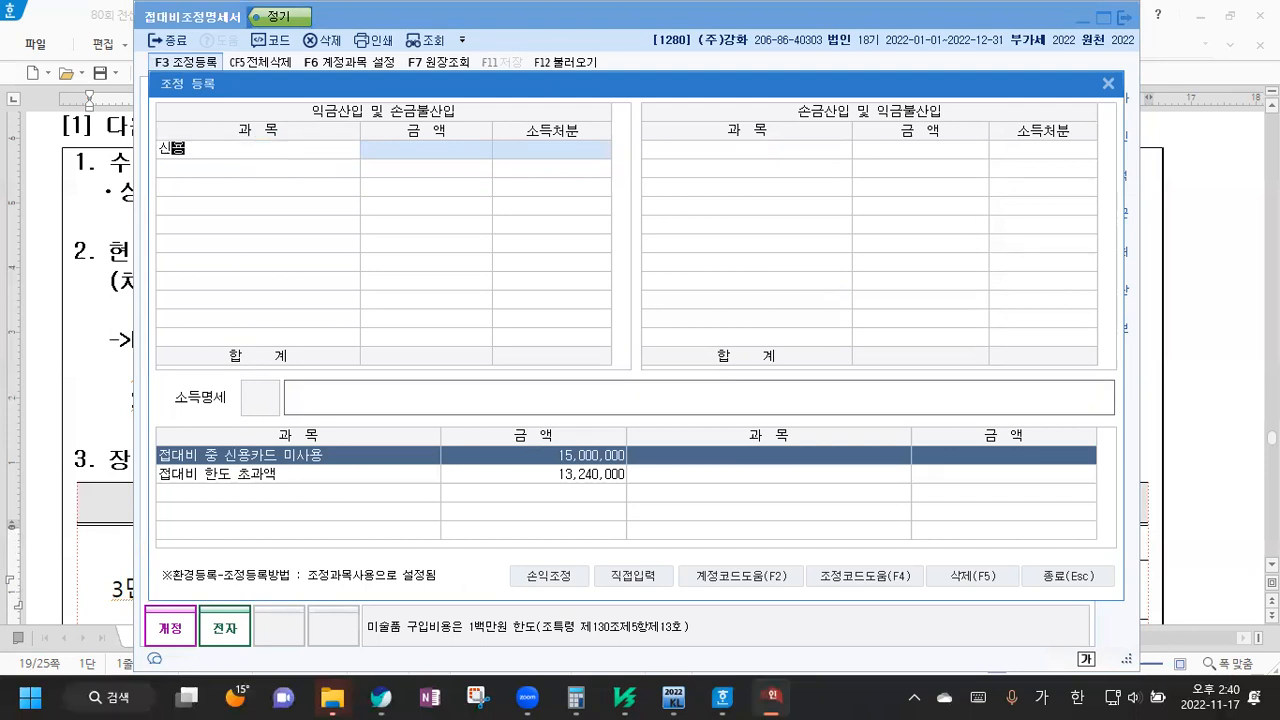
key("Return")
key("Return")
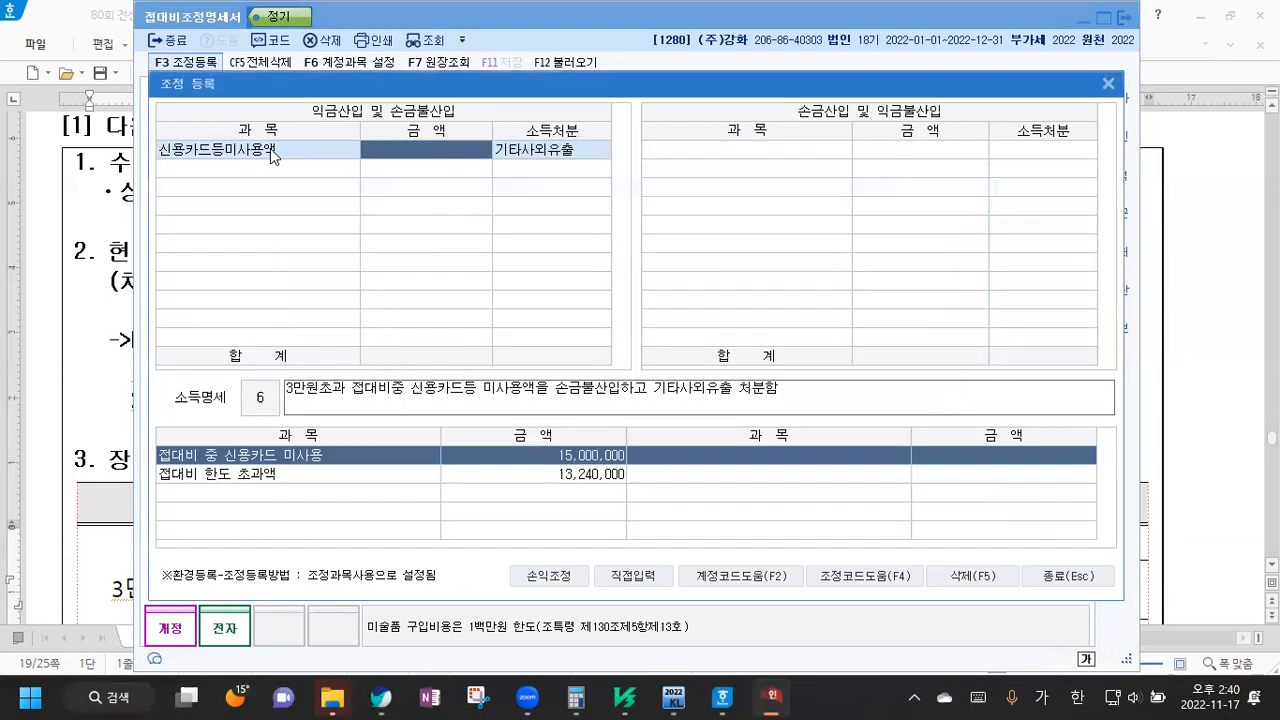
type("15000000")
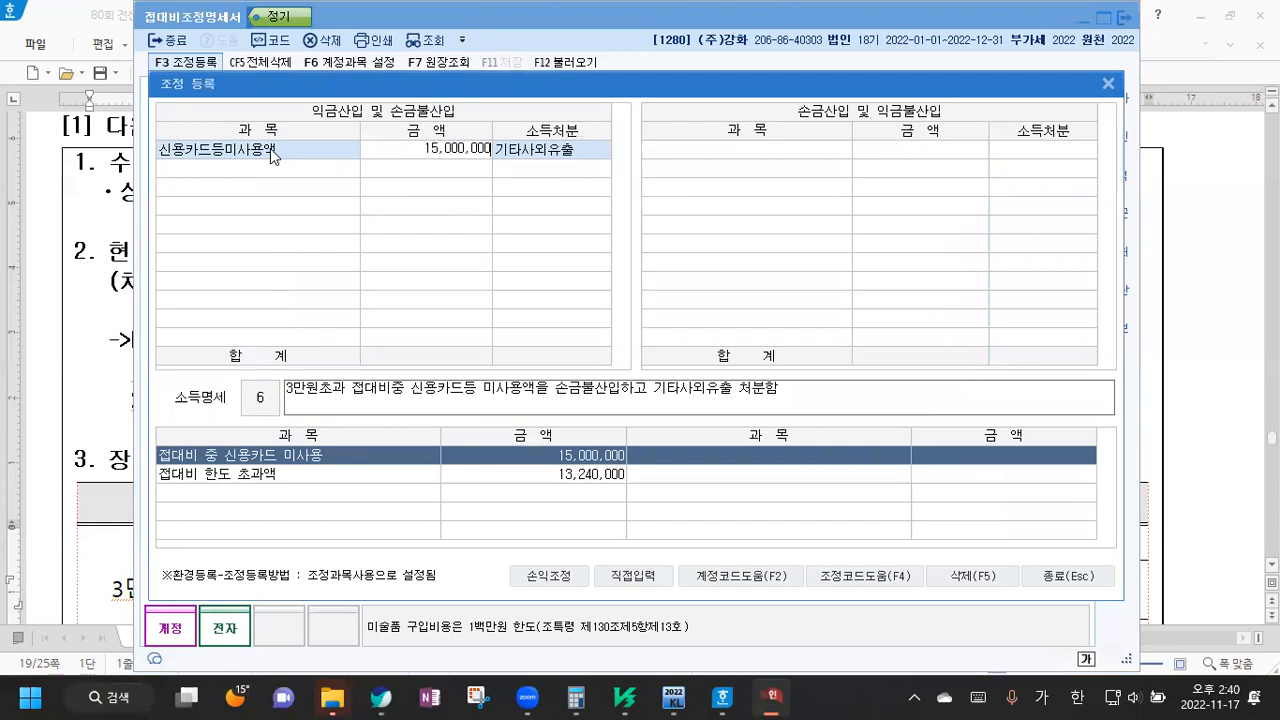
key("Return")
key("Return")
key("Return")
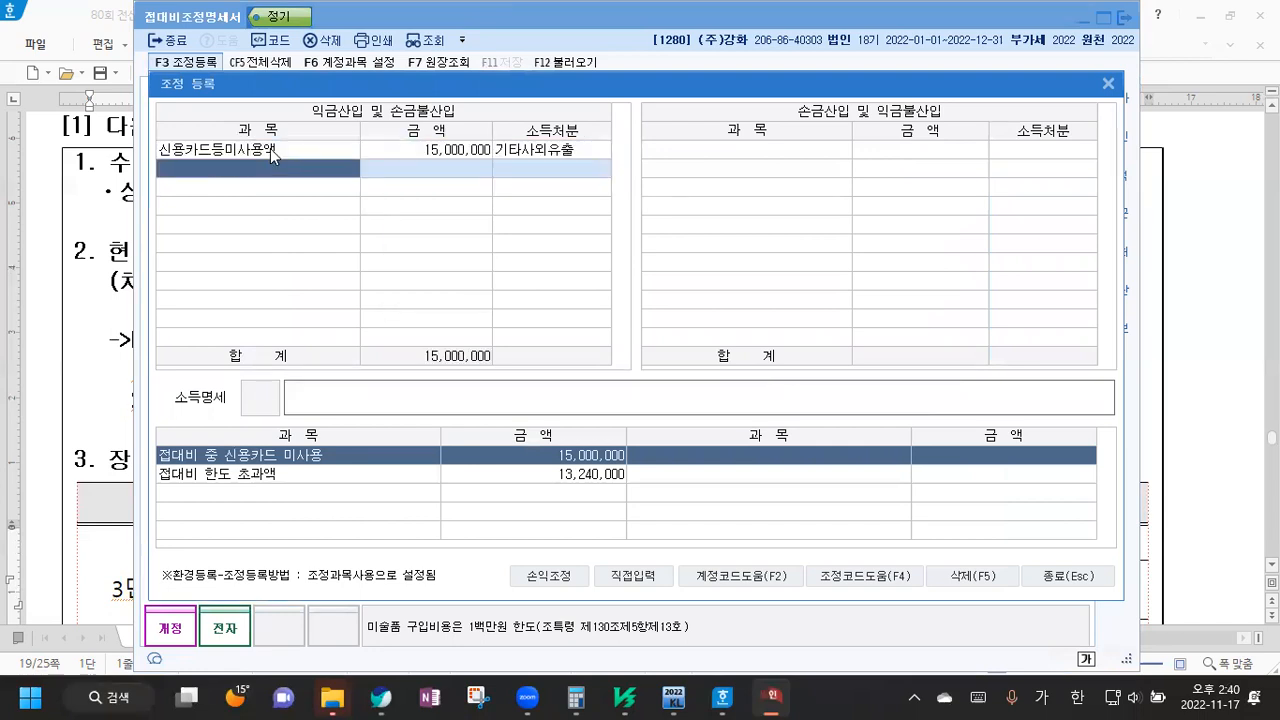
Add 접대비한도초과 of 13,240,000 with 기타사외유출 under 익금산입 및 손금불산입, and close the registration and 접대비조정명세서
type("접대")
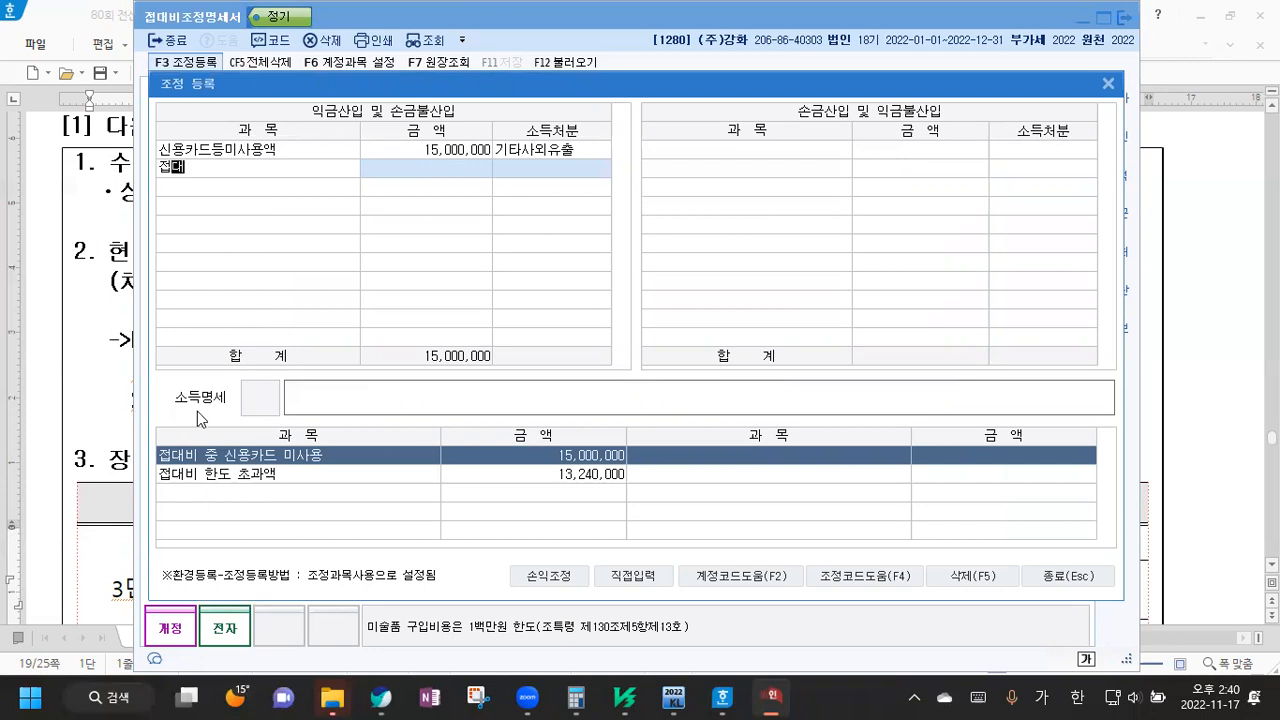
key("Return")
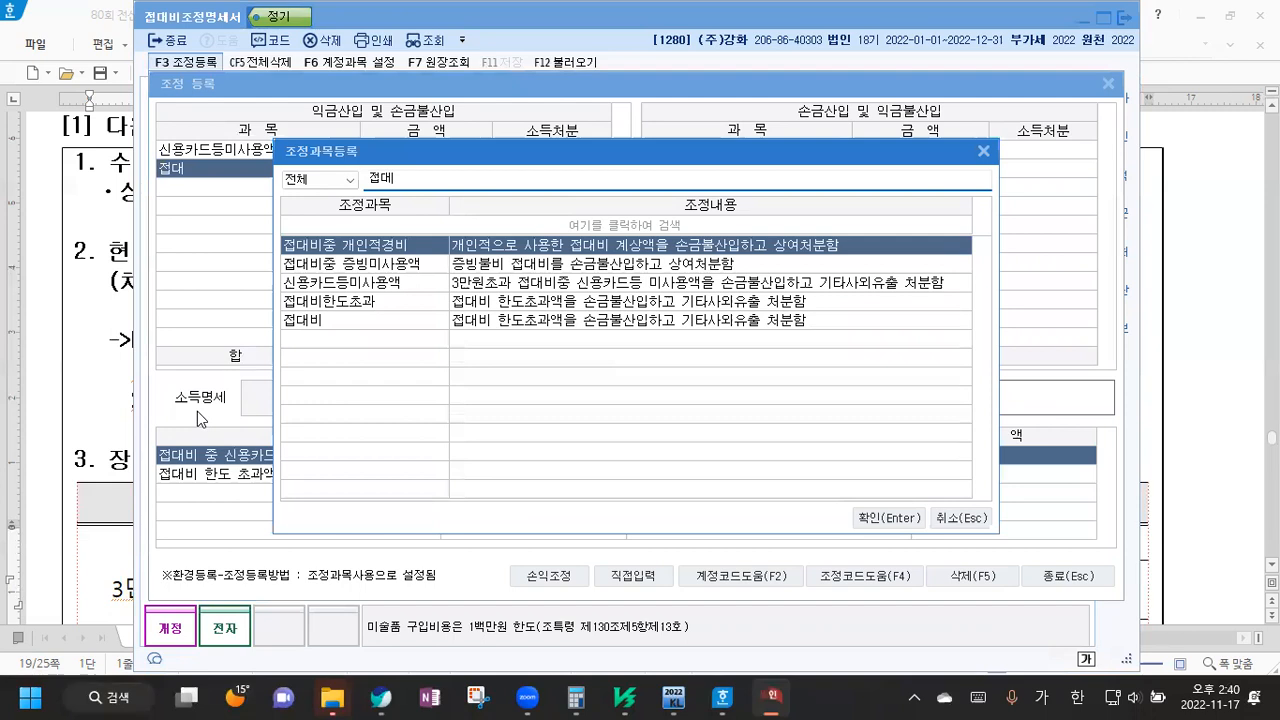
key("Down")
key("Down")
key("Down")
key("Return")
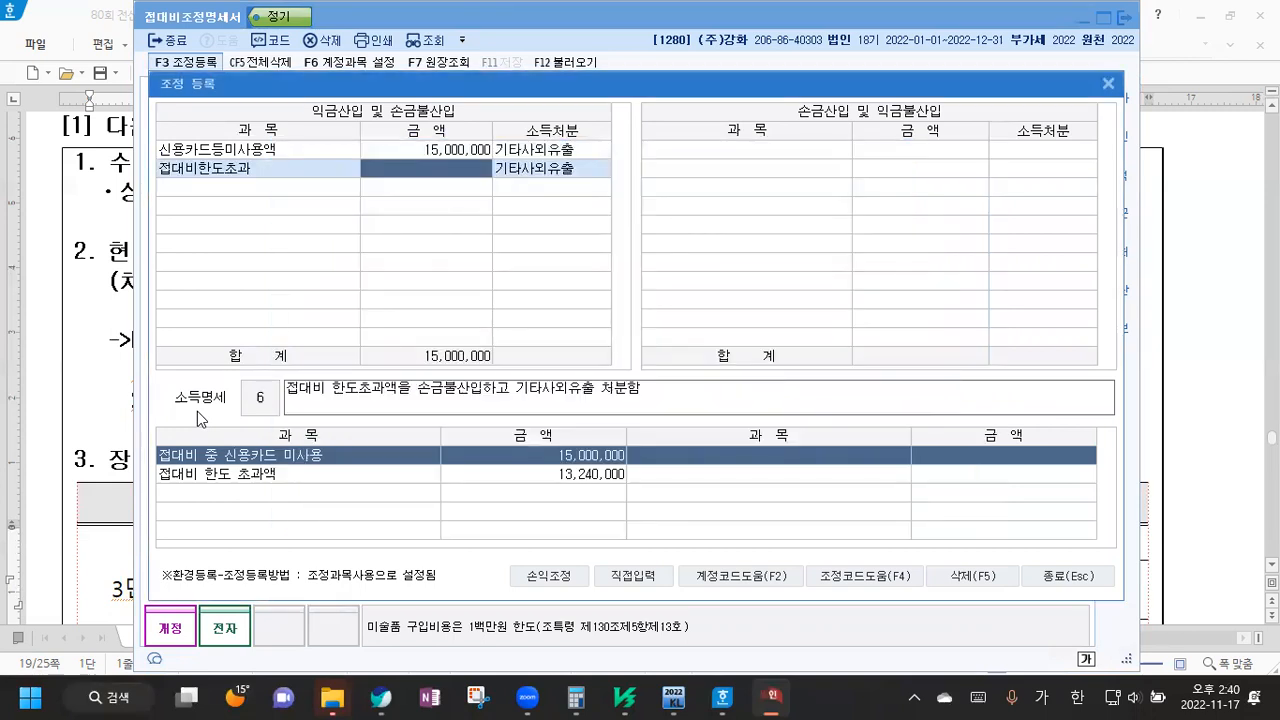
type("13240000")
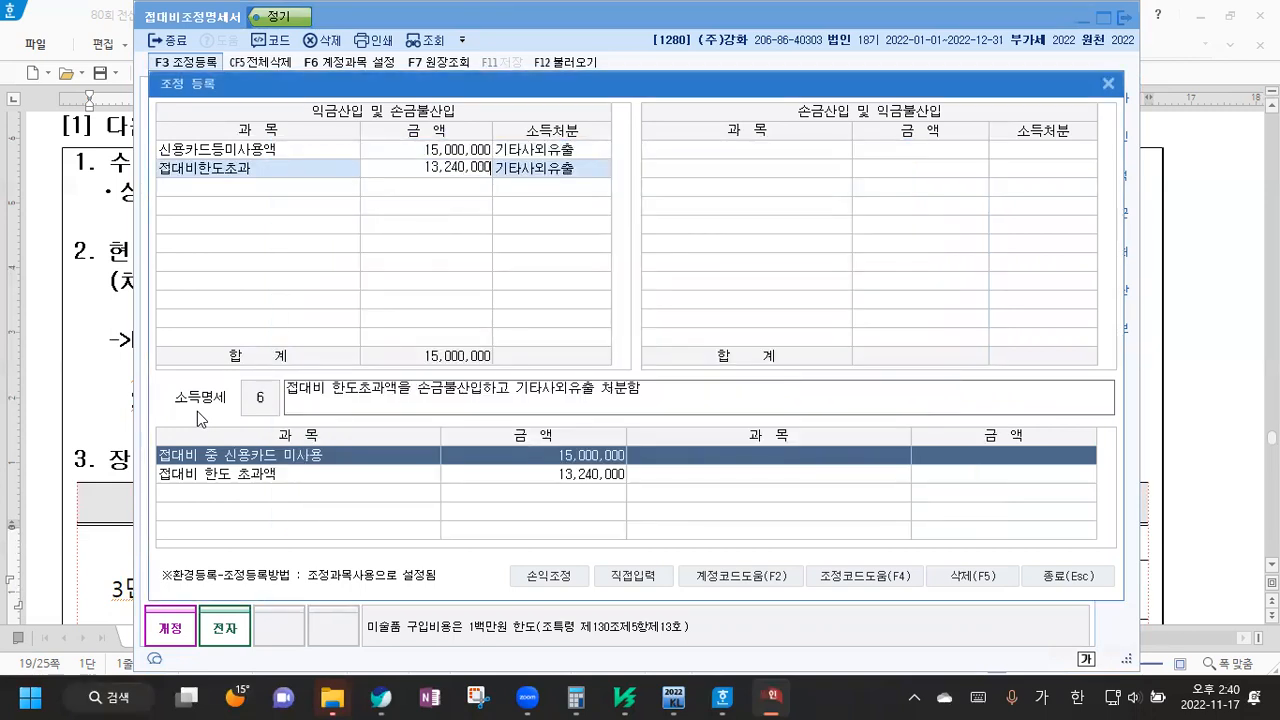
key("Return")
key("Return")
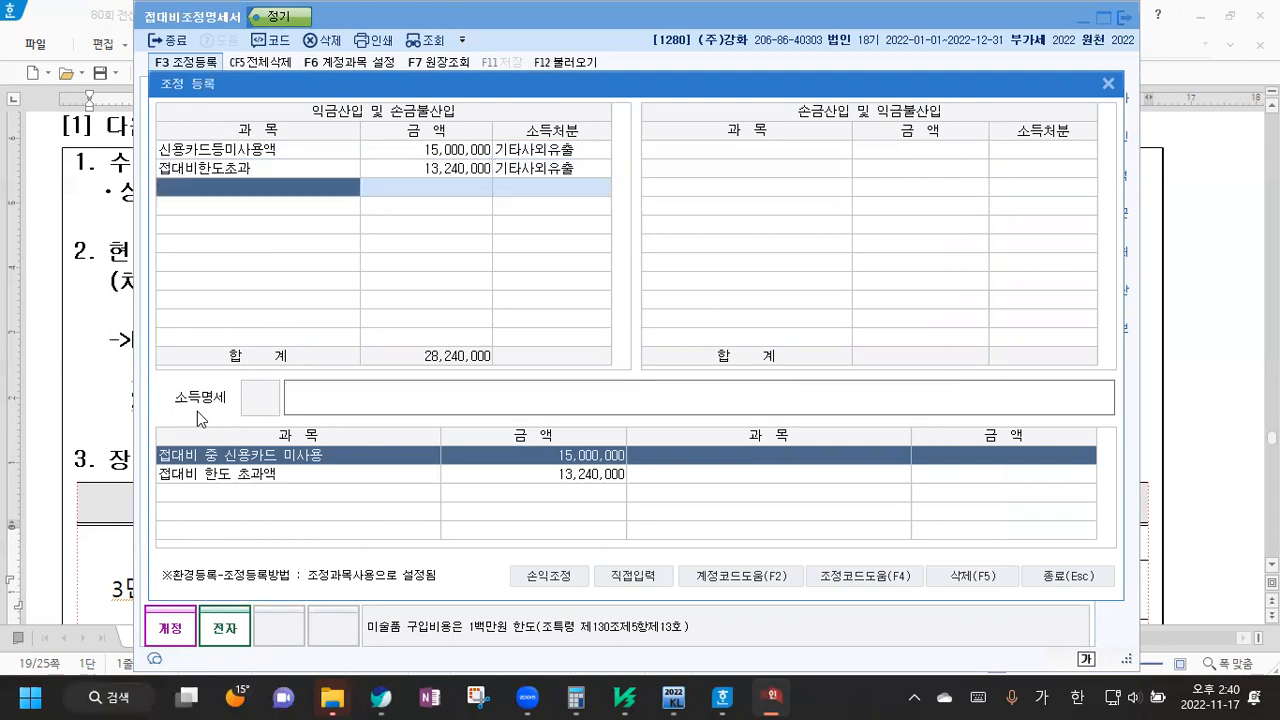
left_click(1064, 575)
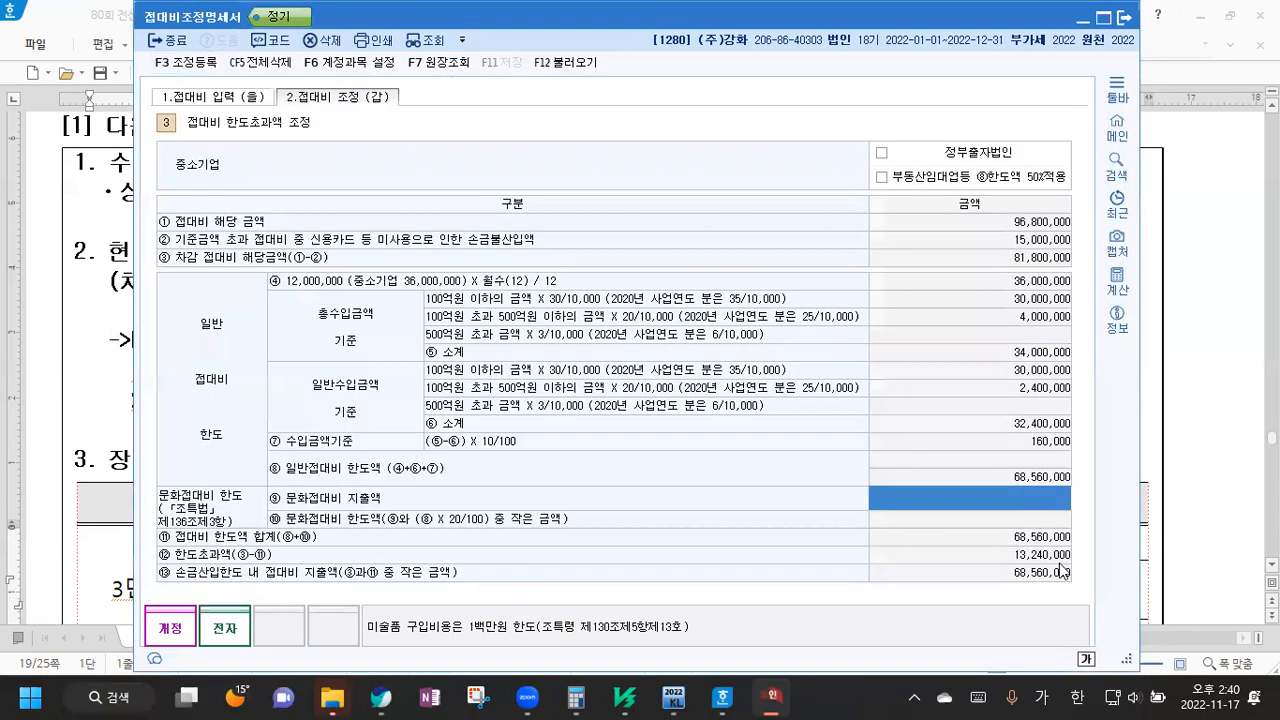
left_click(1124, 20)
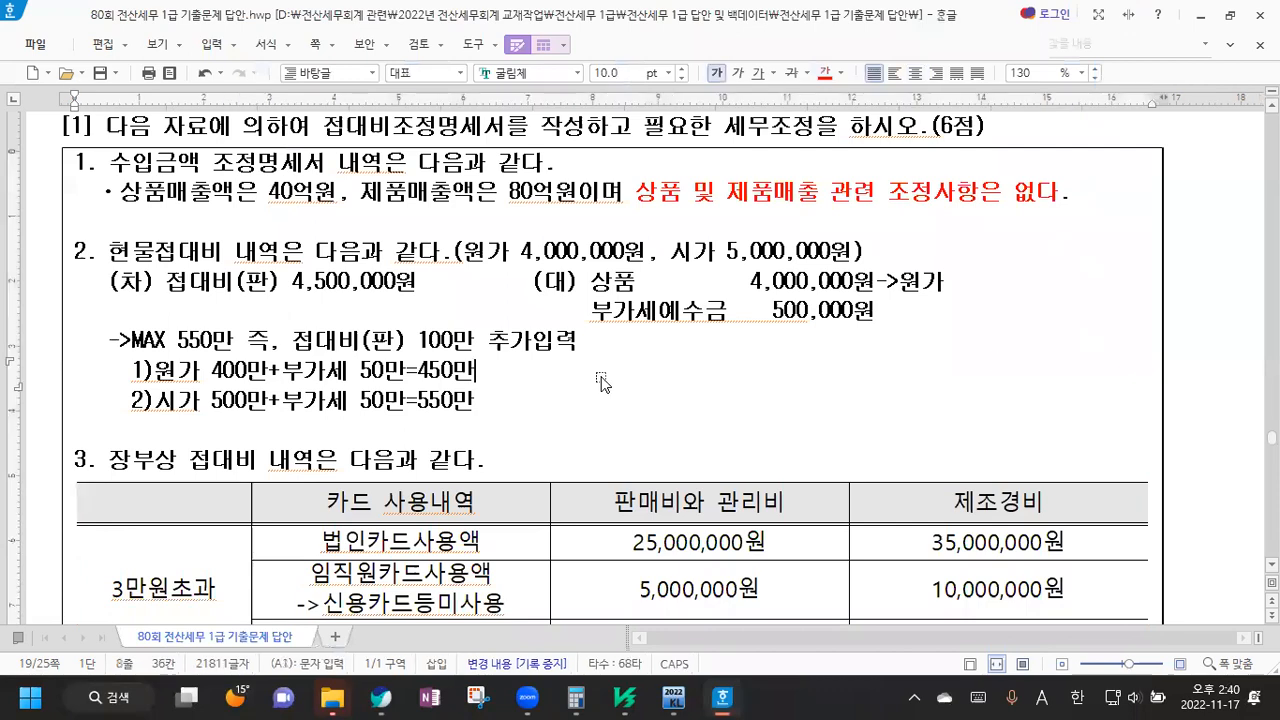
Read question [2] in the exam document, examining the foreign currency table, the 선급금 treatment and the valuation conditions
scroll(606, 372, "down", 15)
scroll(612, 358, "down", 15)
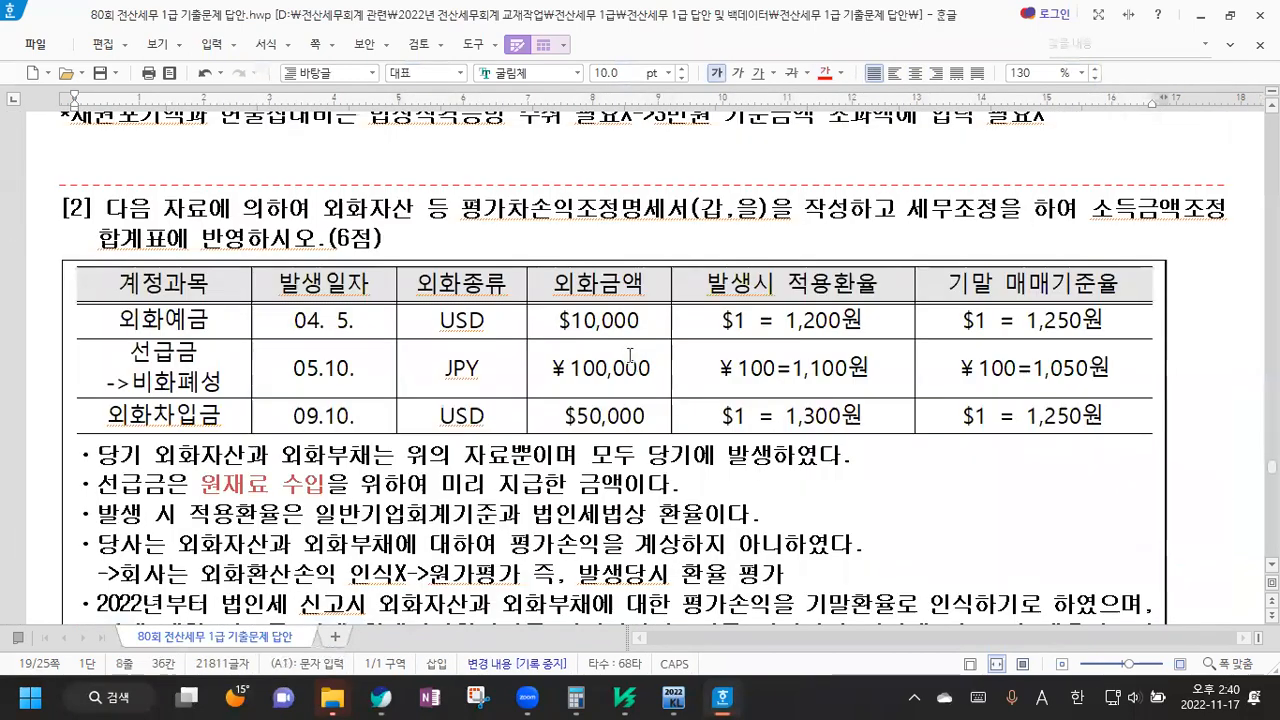
left_click(427, 240)
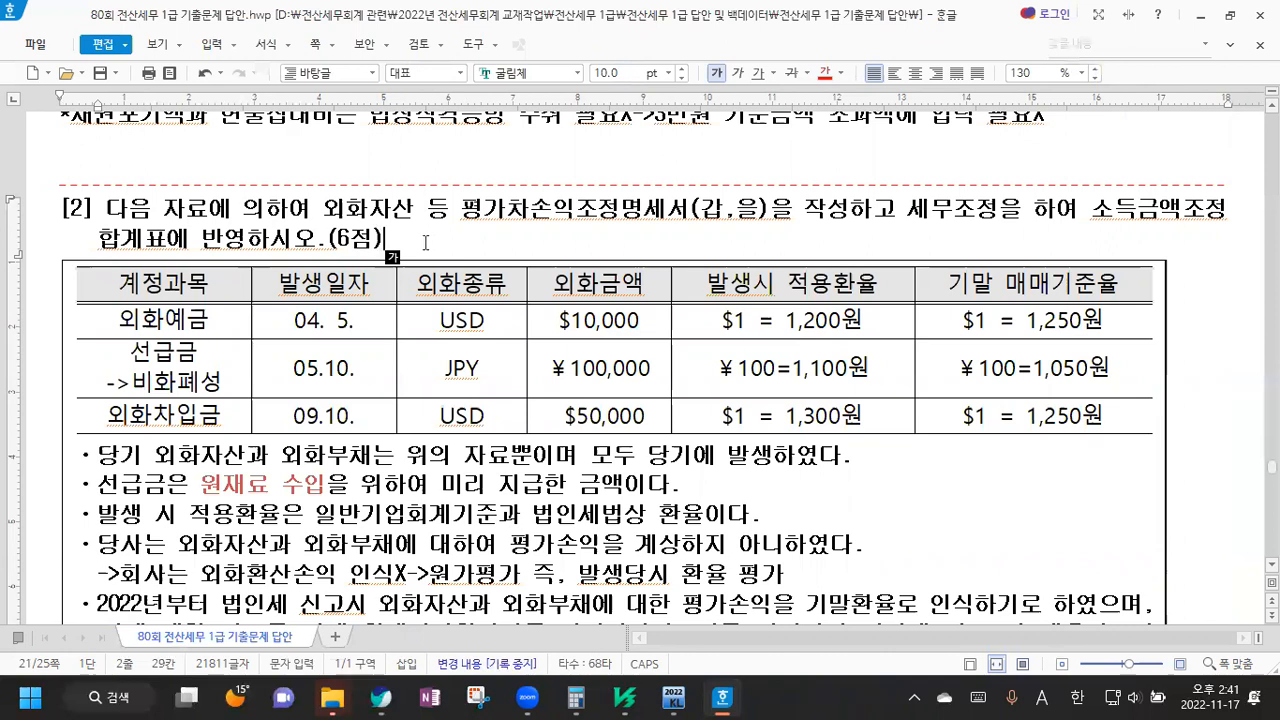
scroll(427, 242, "down", 2)
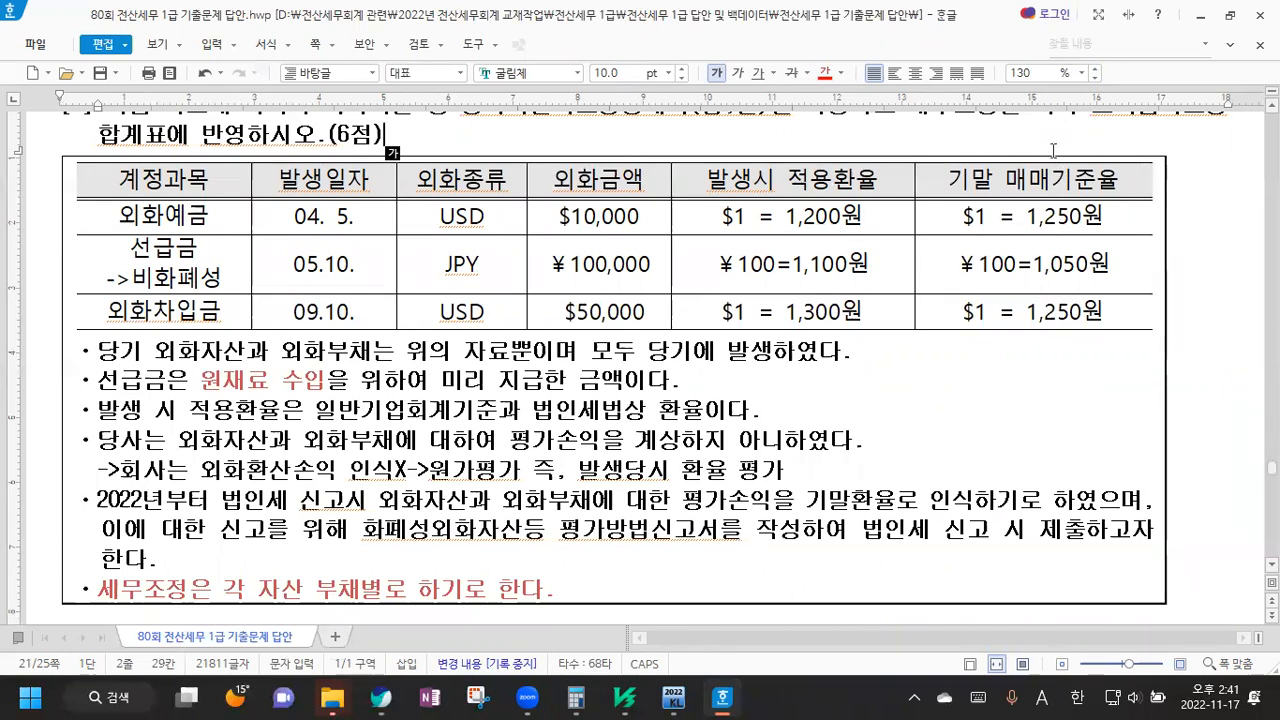
left_click_drag(122, 248, 235, 276)
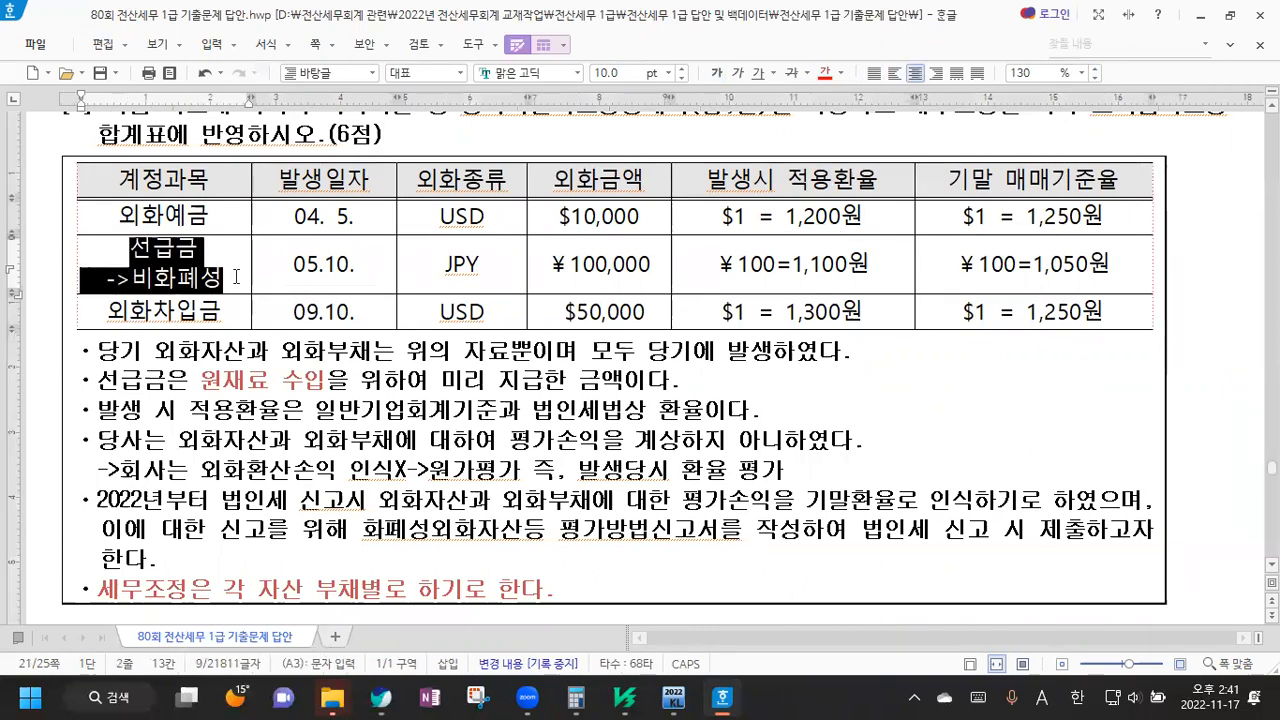
left_click(235, 276)
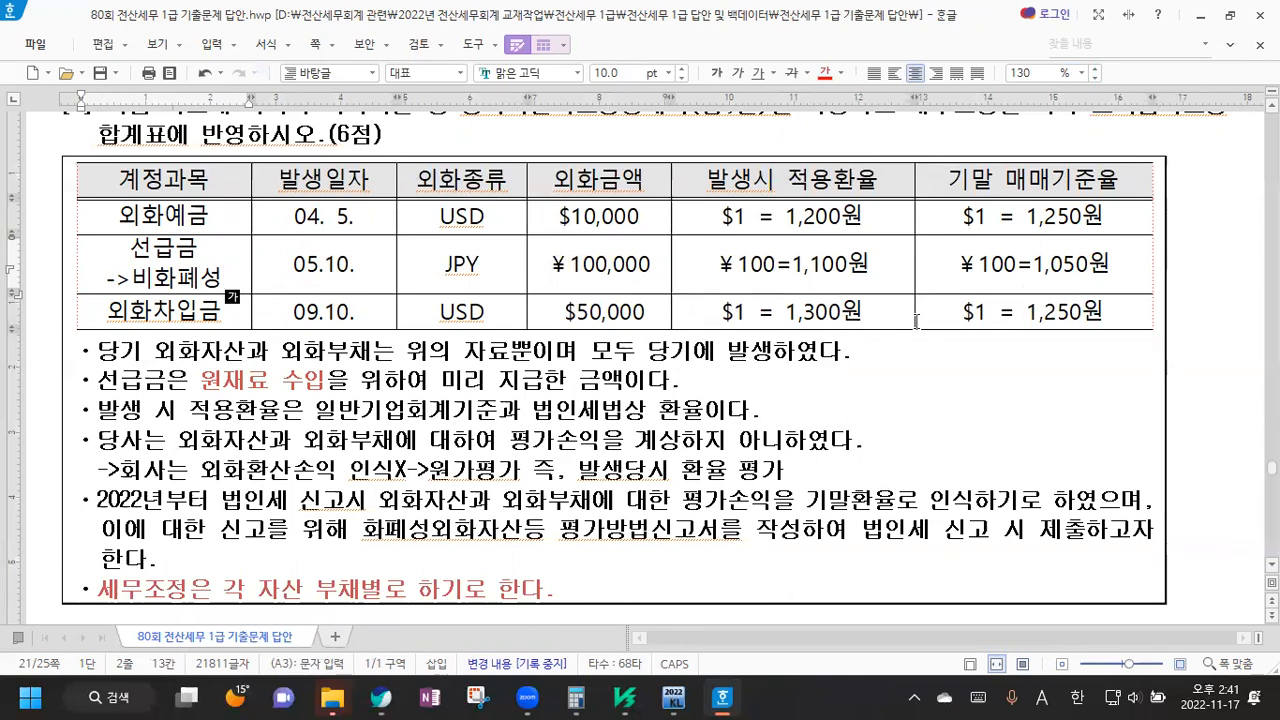
scroll(918, 318, "down", 2)
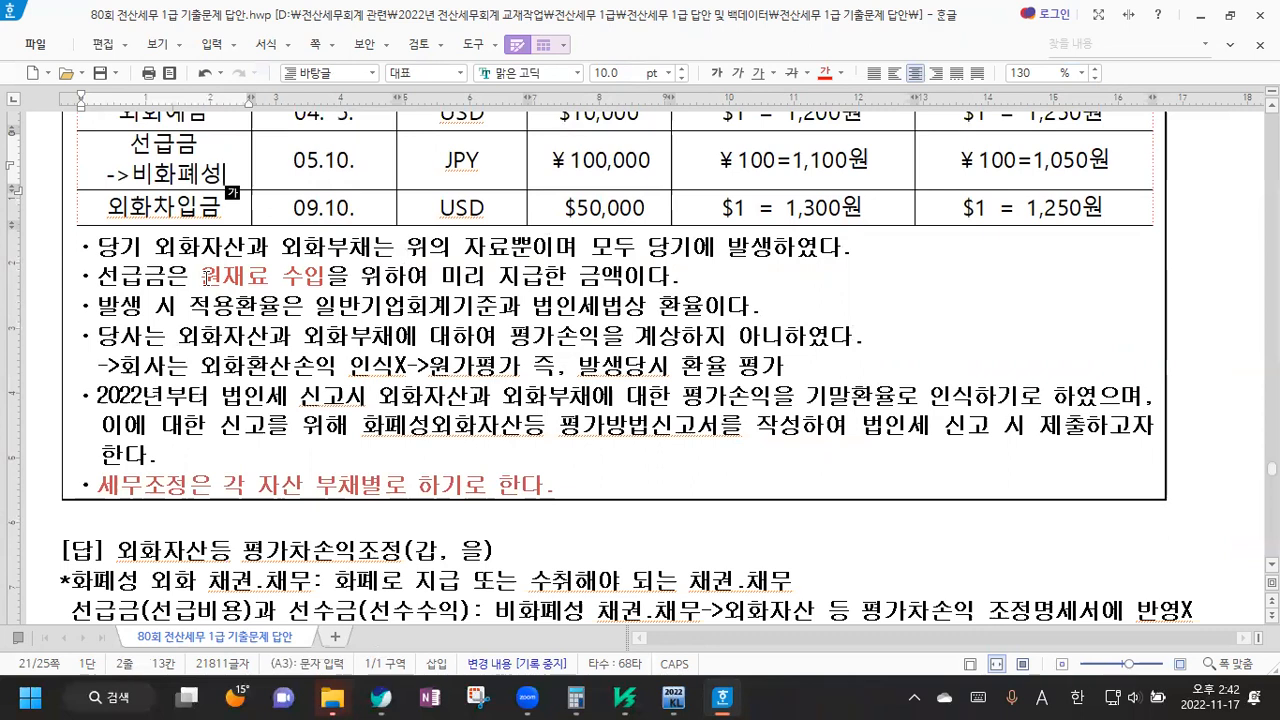
left_click_drag(200, 276, 268, 278)
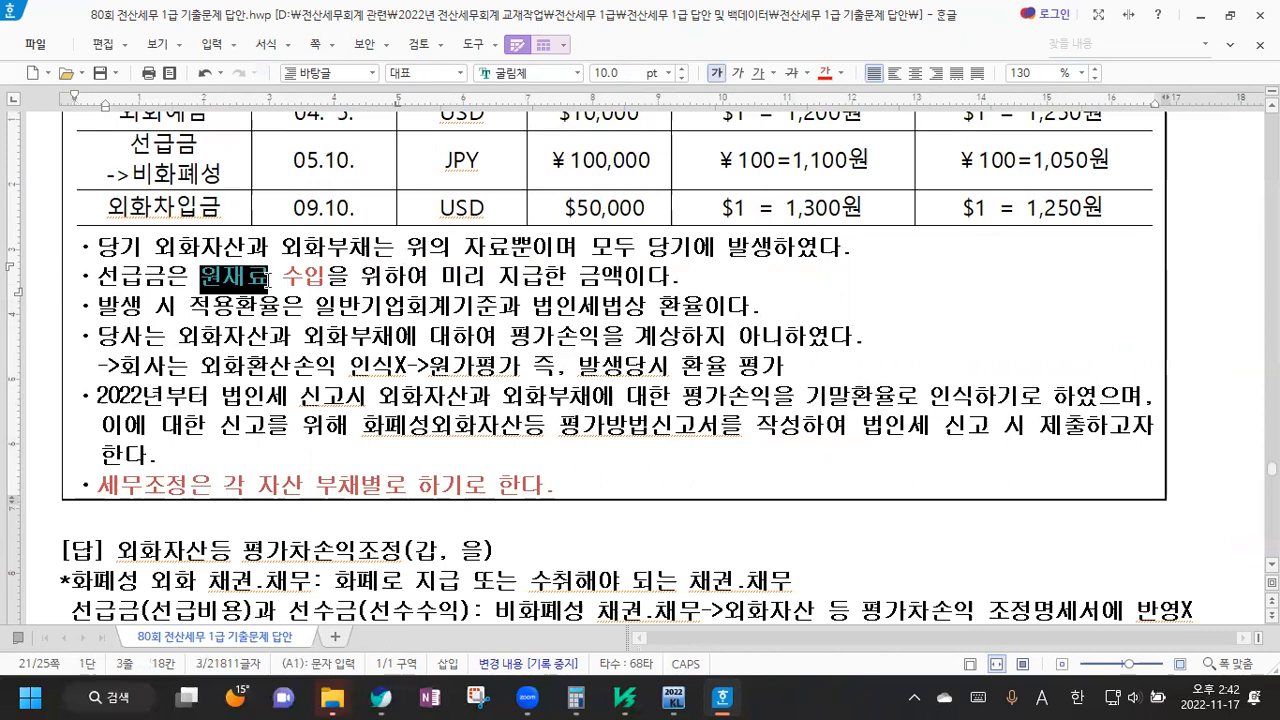
key("F12")
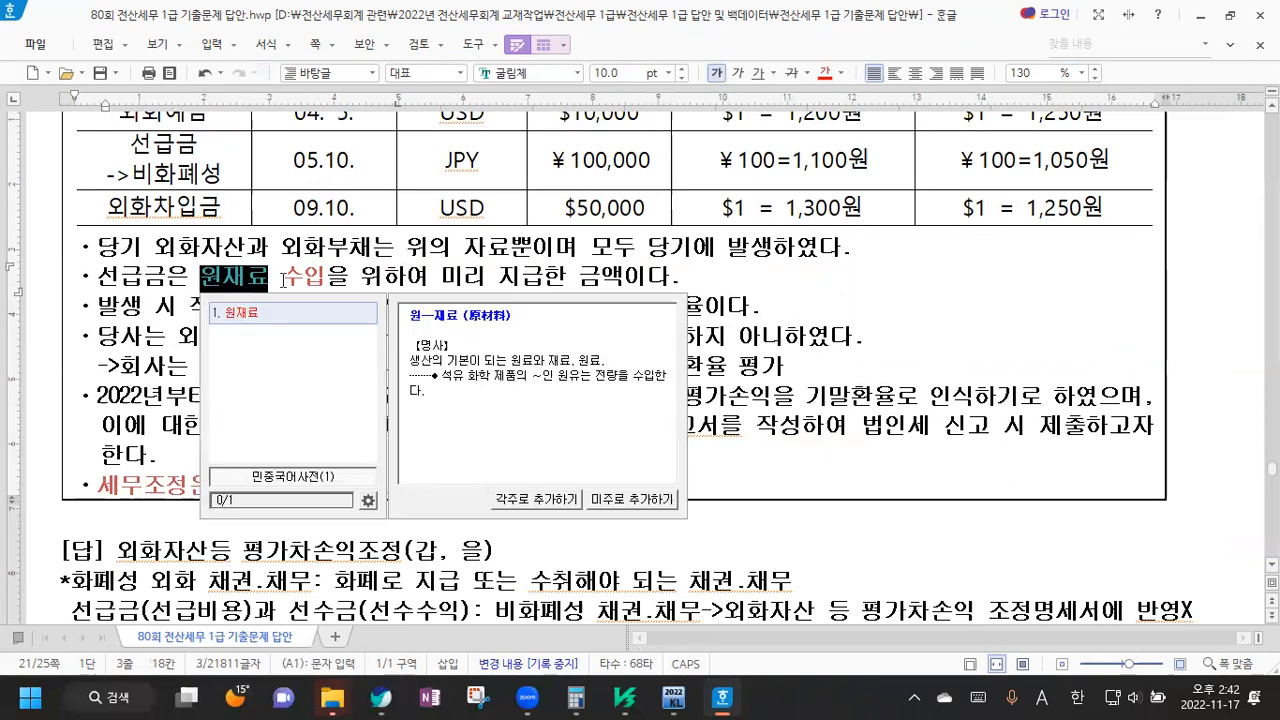
left_click(850, 372)
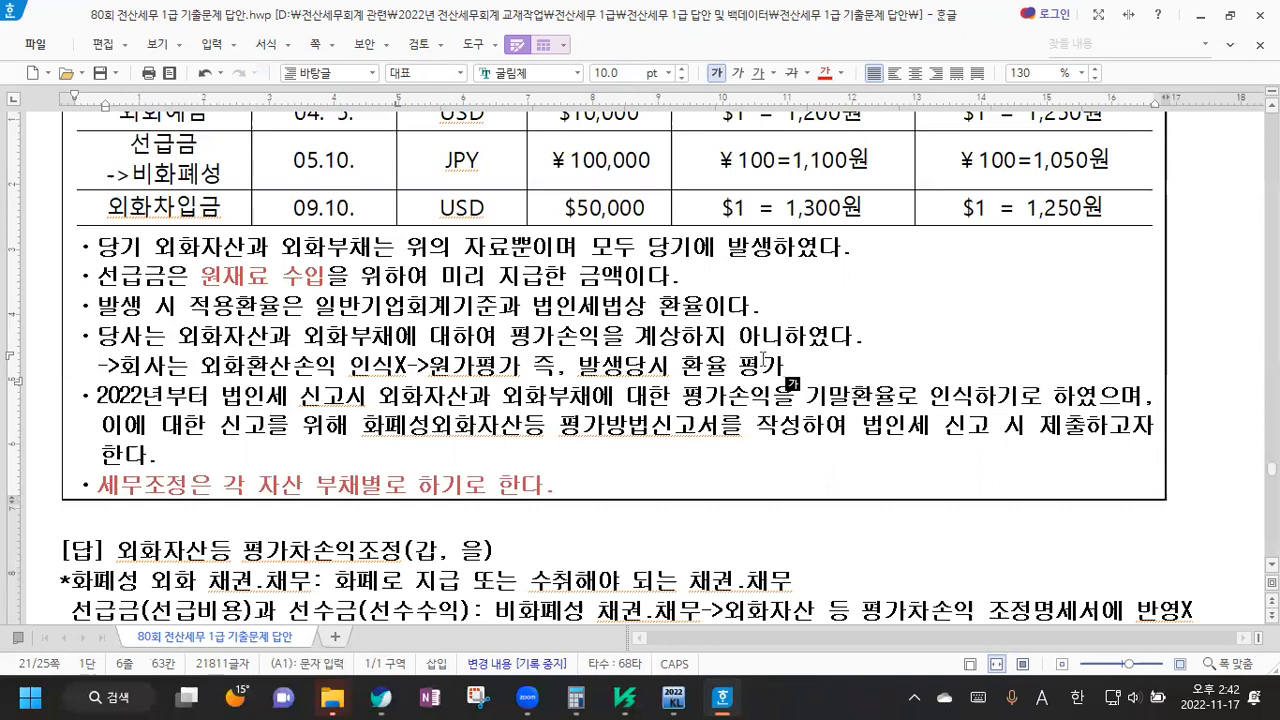
scroll(673, 355, "down", 2)
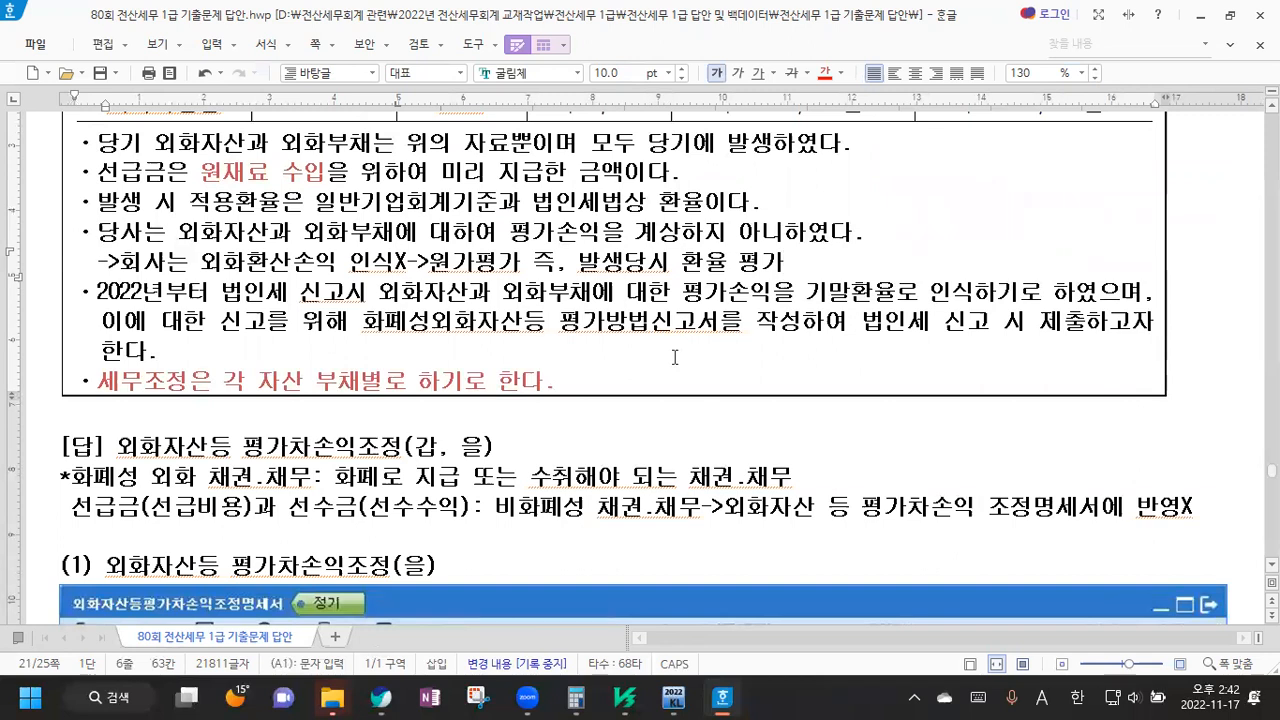
key("Hangul")
scroll(392, 262, "up", 4)
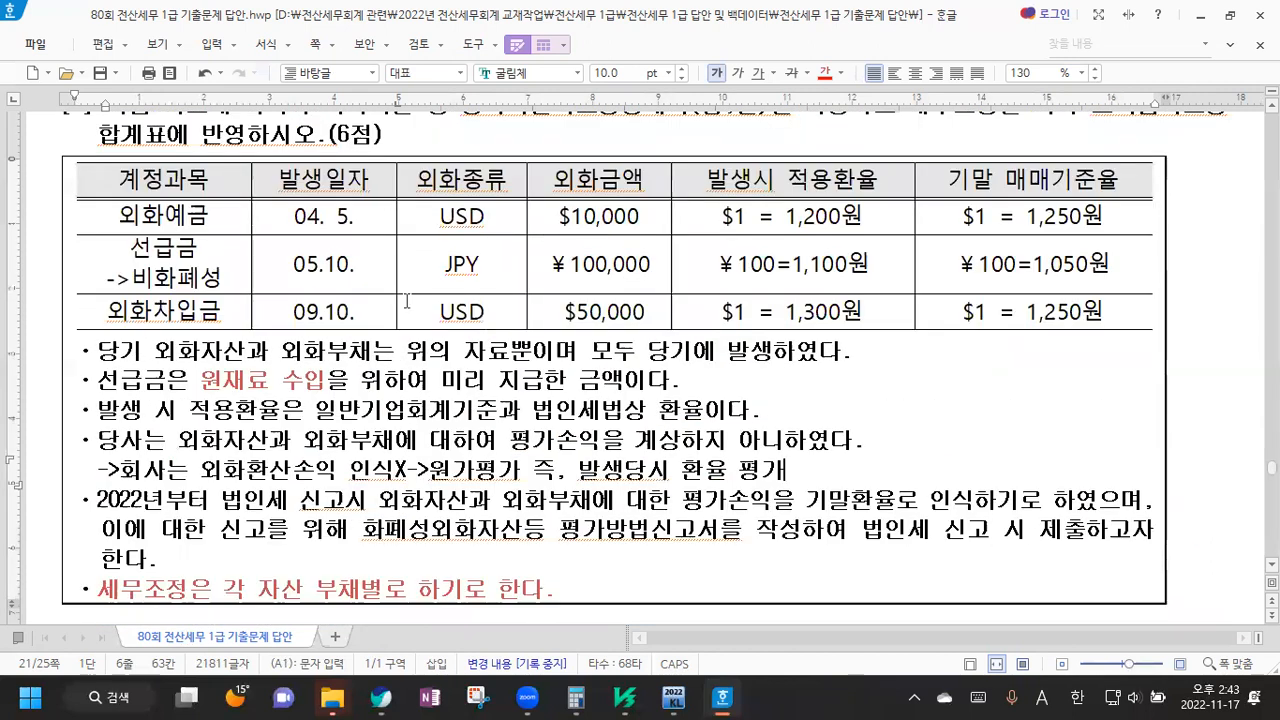
left_click(620, 510)
Switch to KcLep and open 외화자산등평가차손익조정명세서 from the corporate tax adjustment forms
left_click(675, 697)
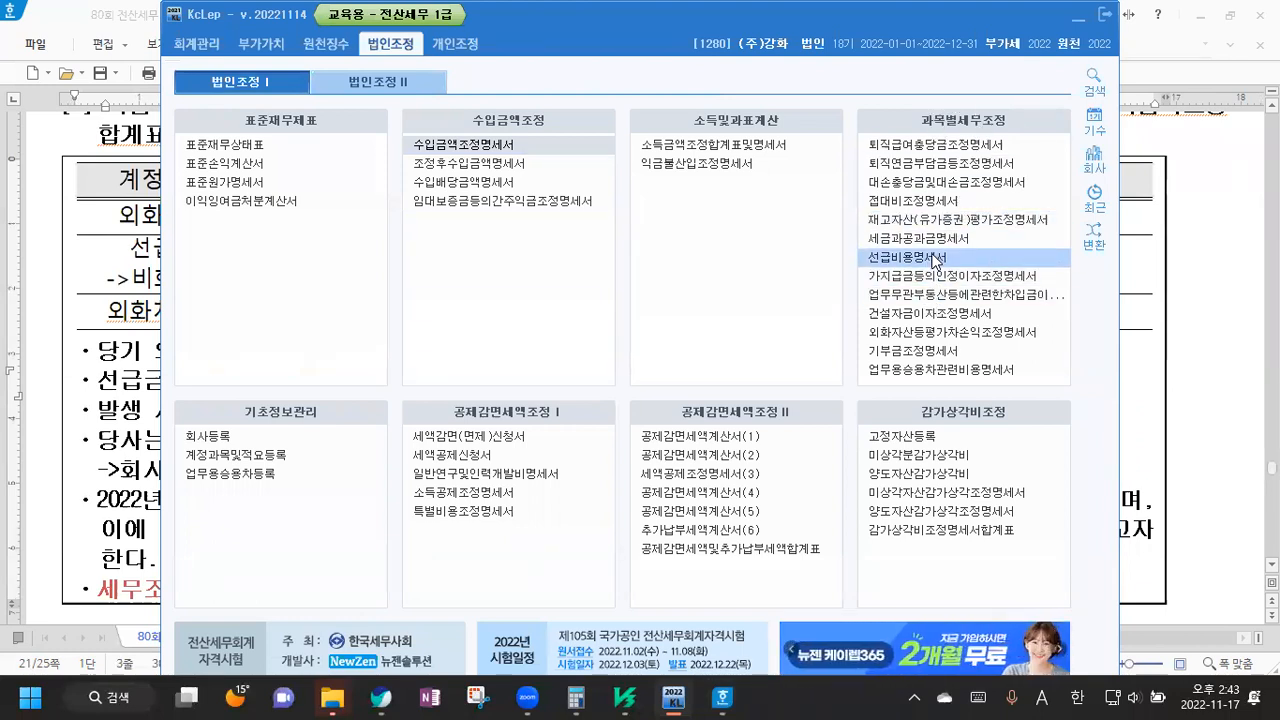
left_click(920, 330)
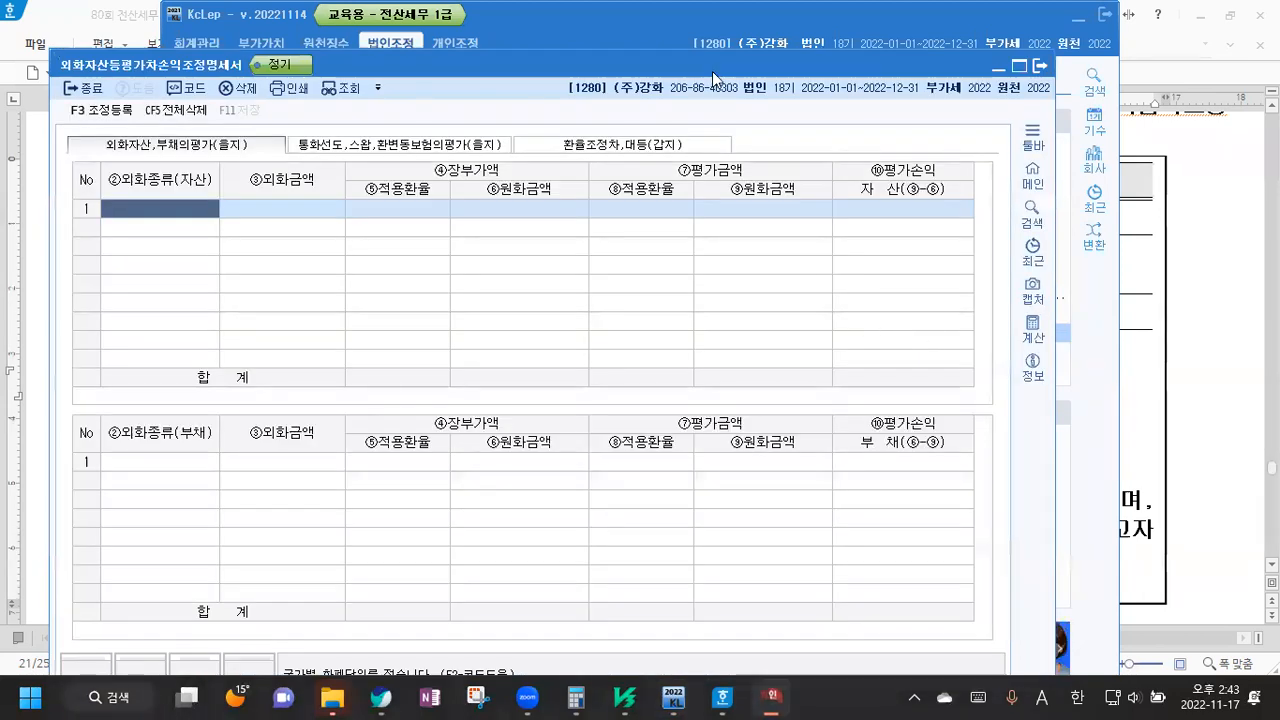
double_click(712, 71)
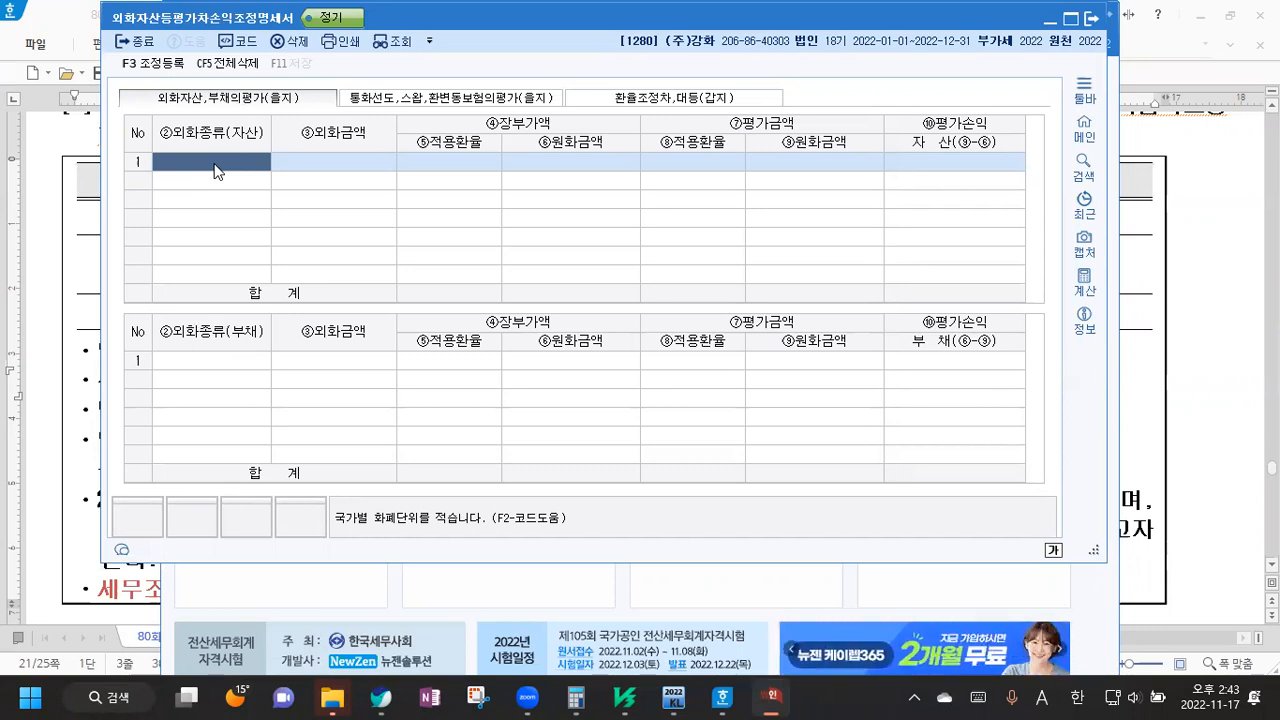
Enter the foreign currency deposit in the first asset row with currency USD (미국) and ③외화금액 10,000
key("F2")
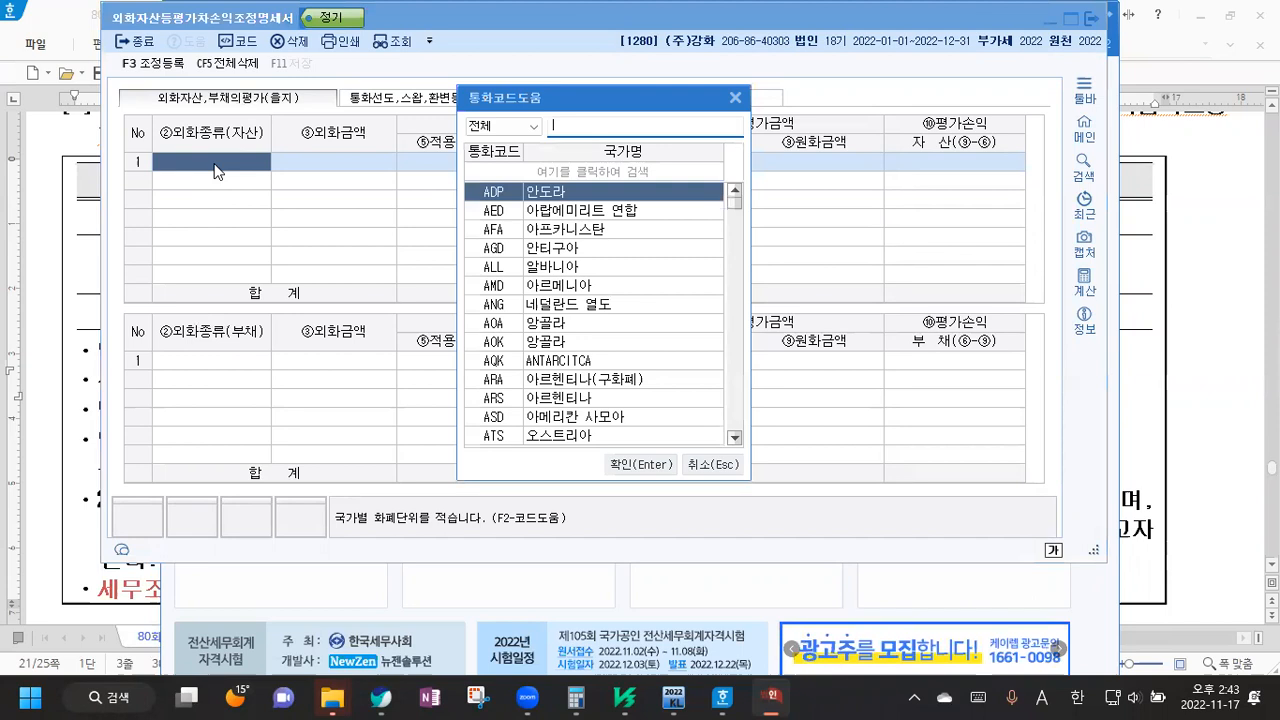
type("AL")
key("BackSpace")
key("BackSpace")
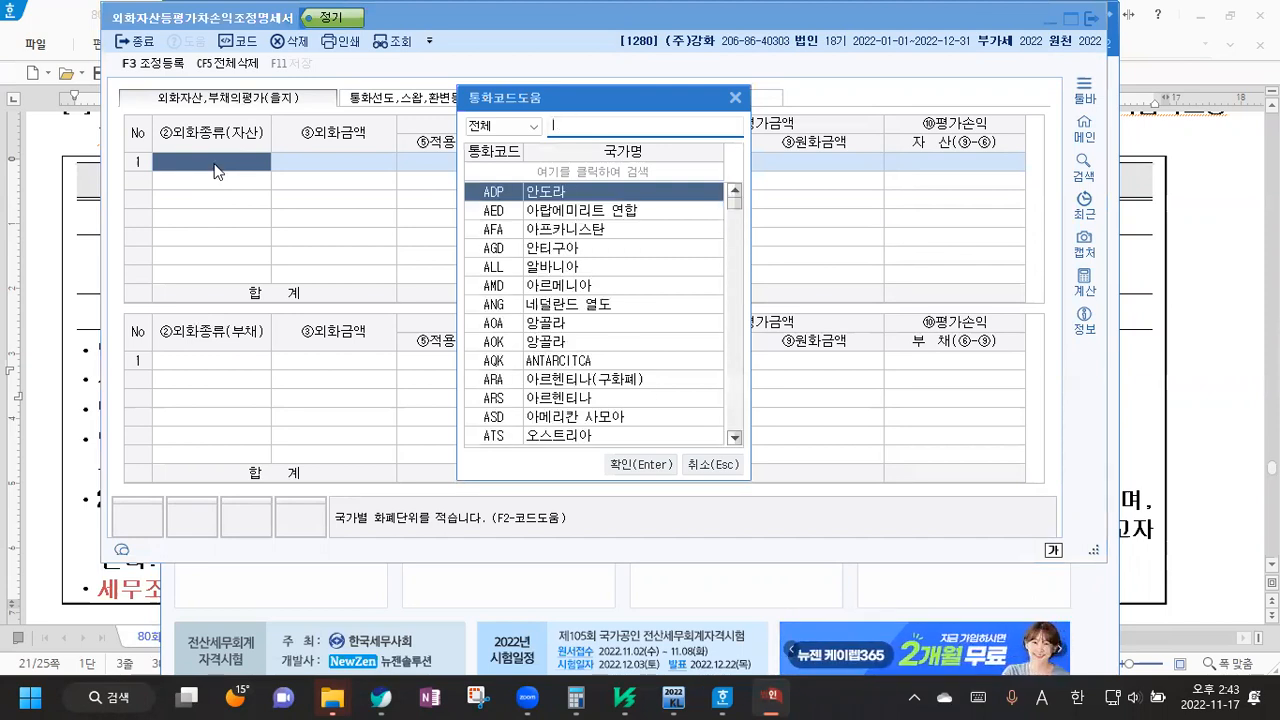
type("미국")
key("Return")
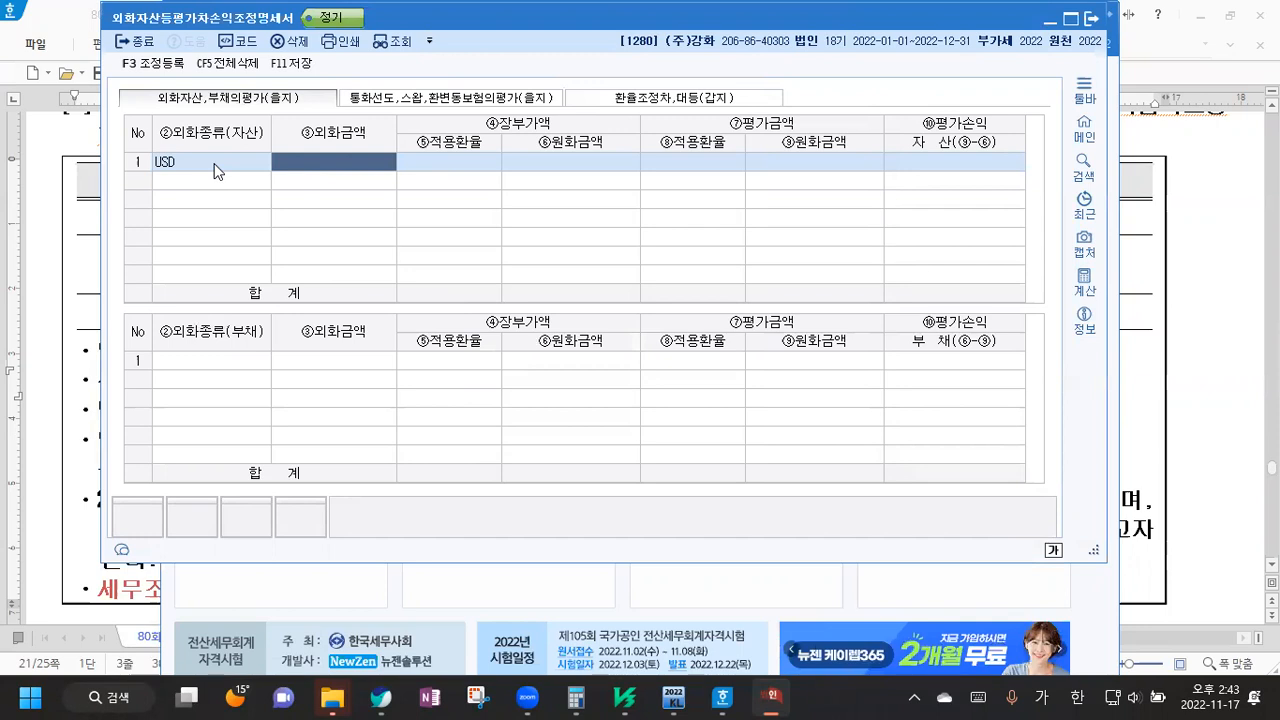
type("100000.00")
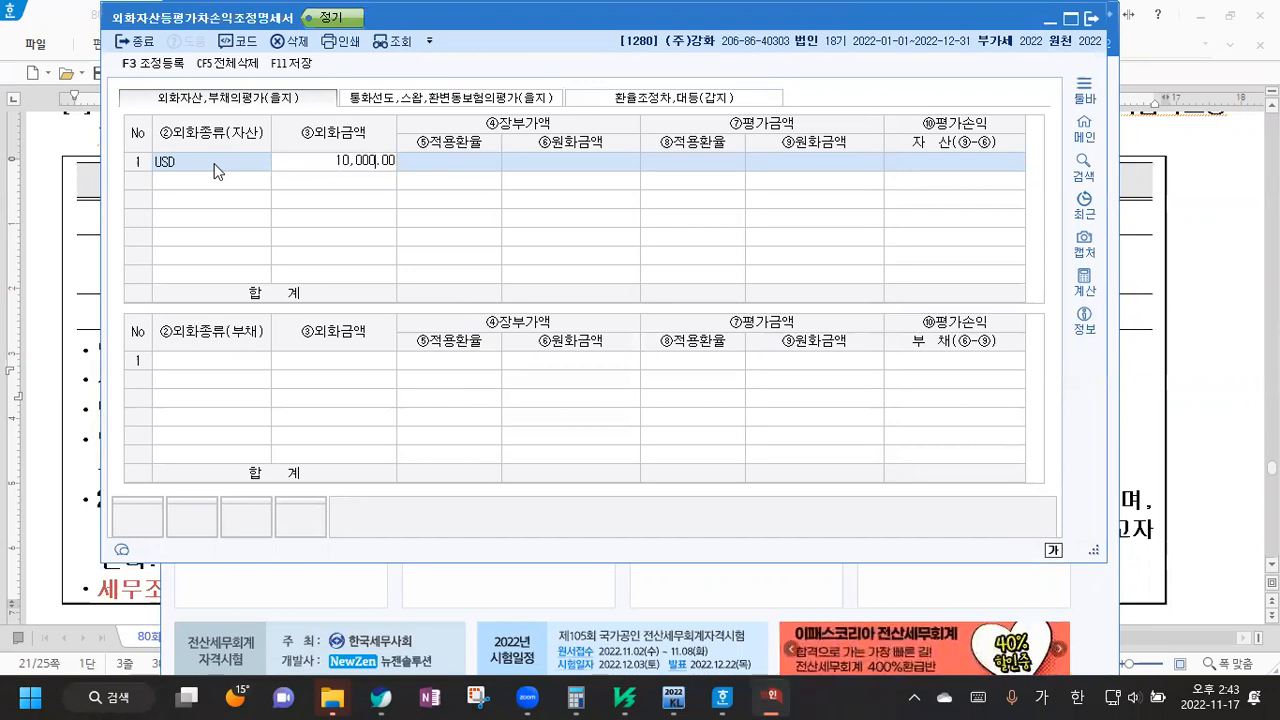
key("Return")
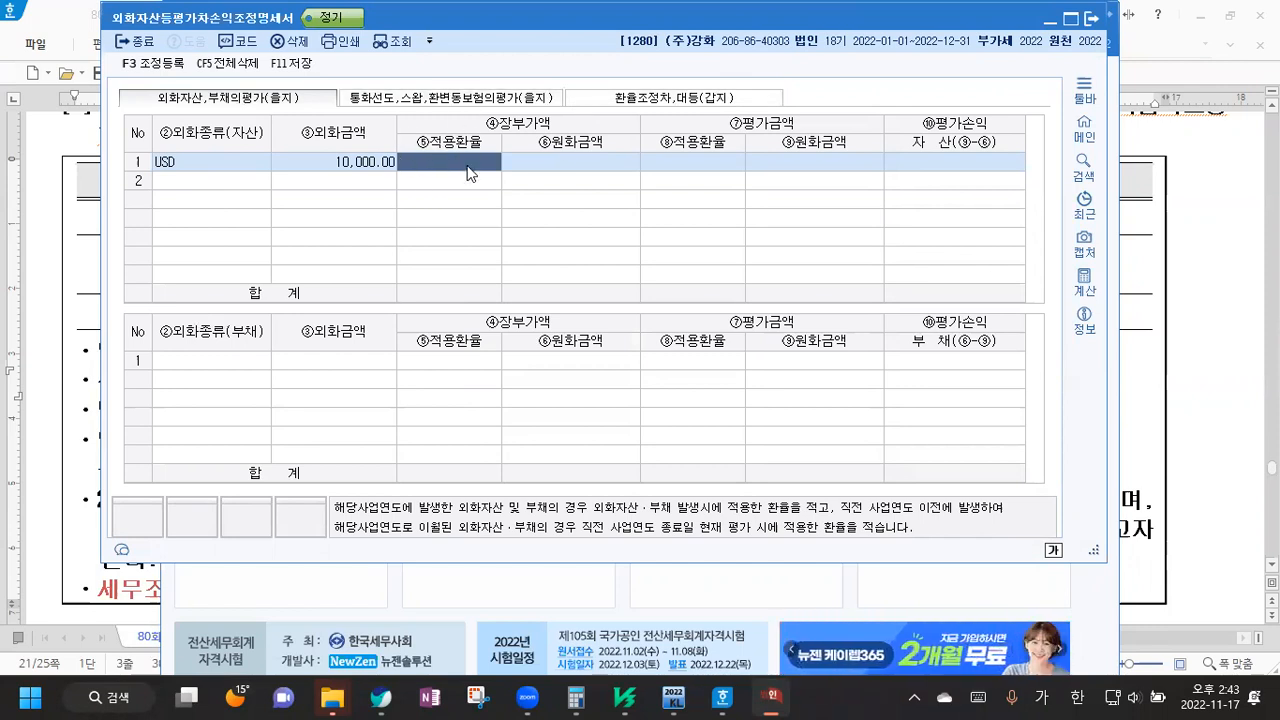
Set the USD asset's 장부가액 적용환율 to 1,200 and its 평가금액 적용환율 to 1,250
type("1200")
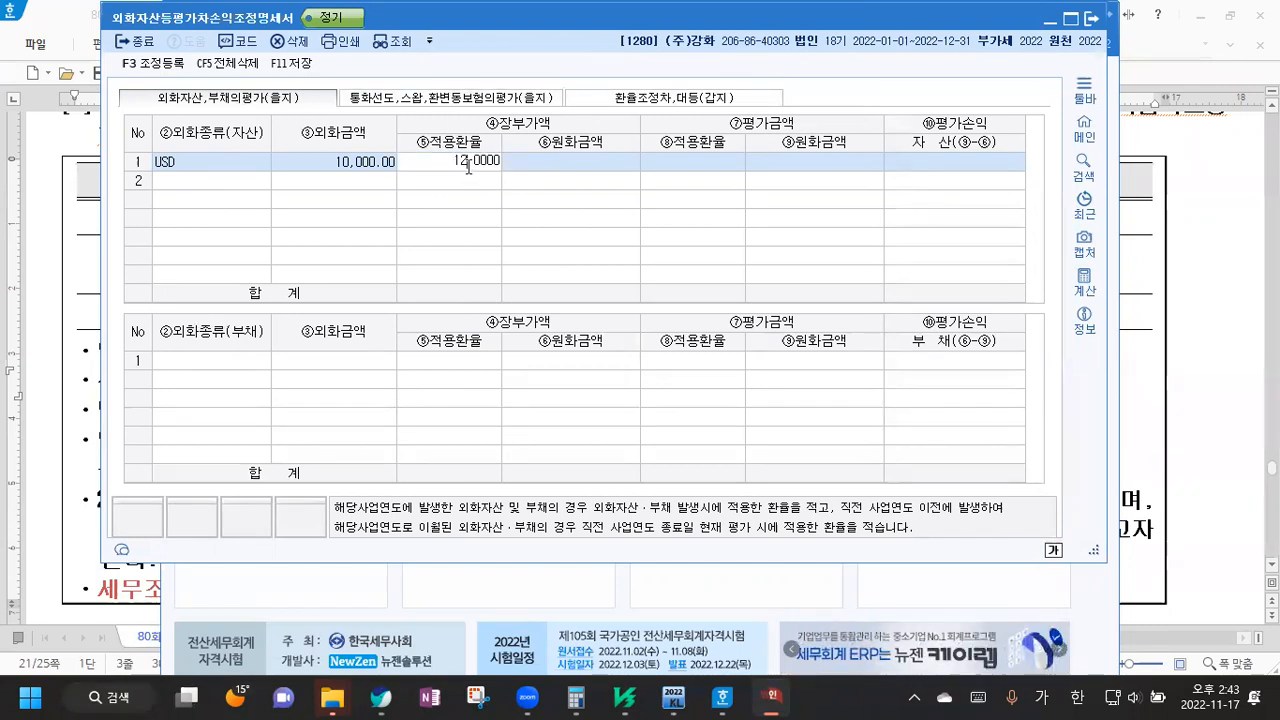
key("Return")
key("Return")
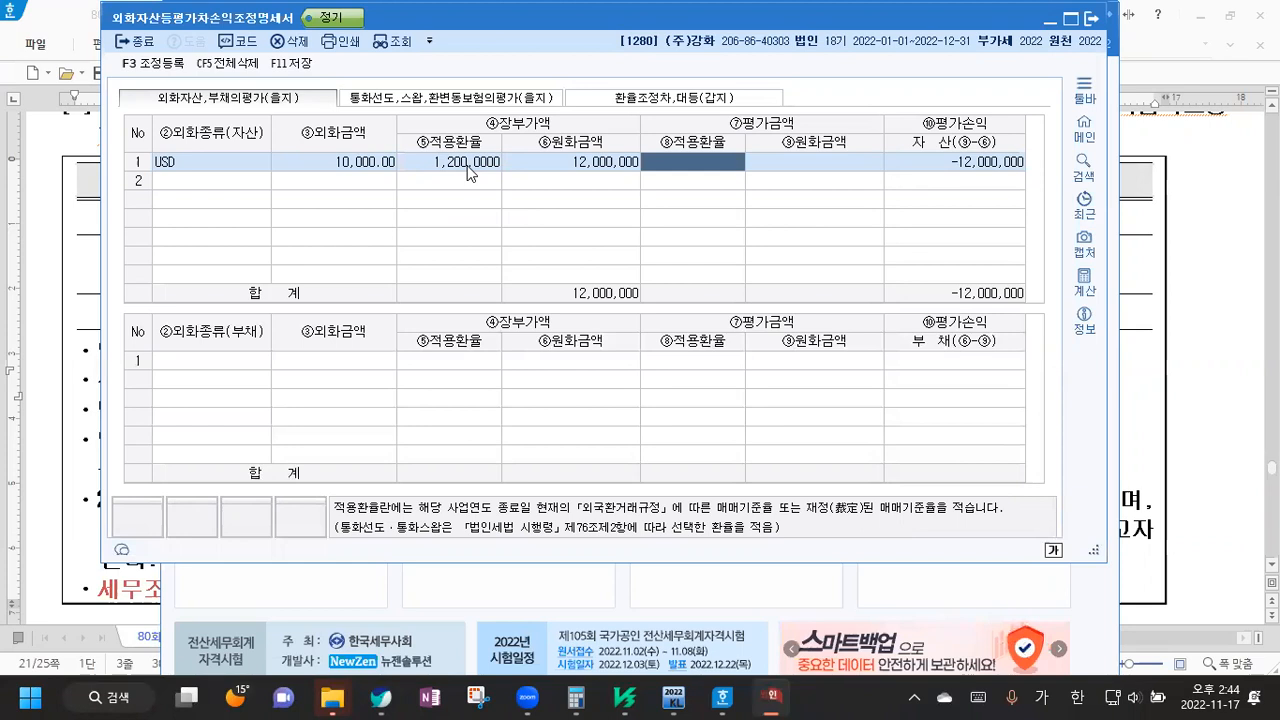
type("1250")
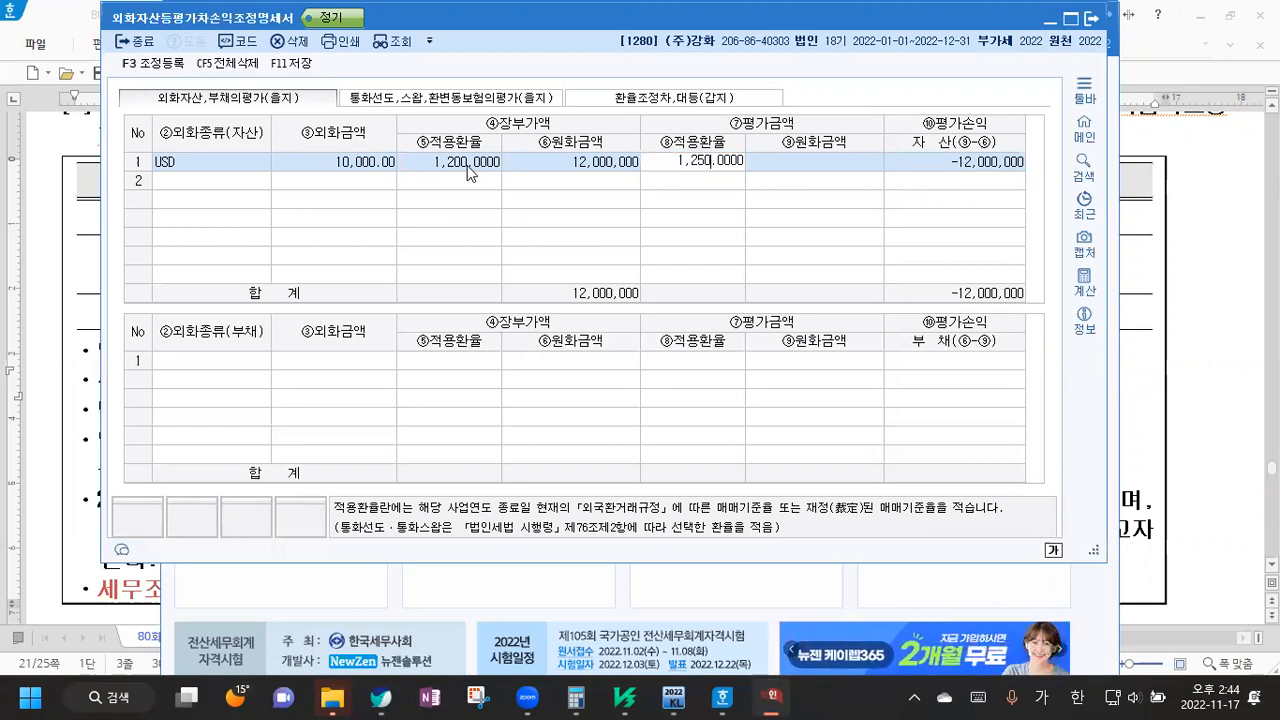
key("Return")
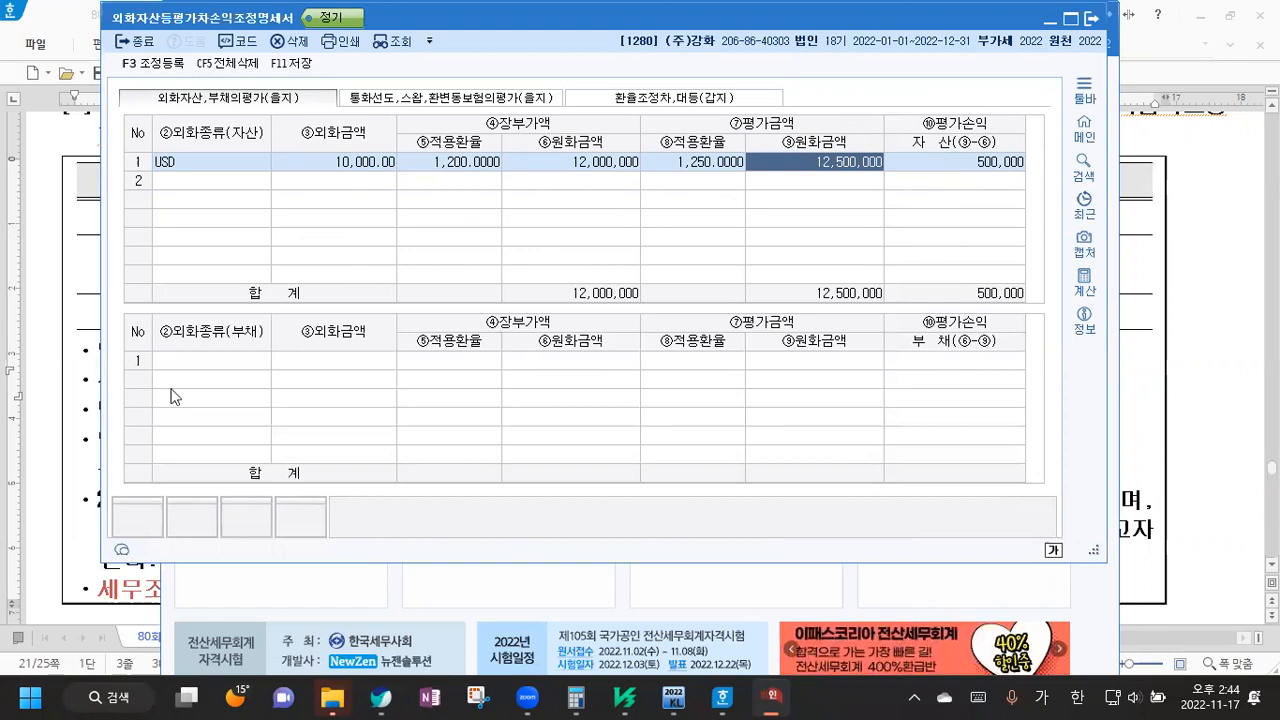
Enter the foreign currency borrowing in the first liability row with currency USD (미국) and ③외화금액 50,000
left_click(200, 361)
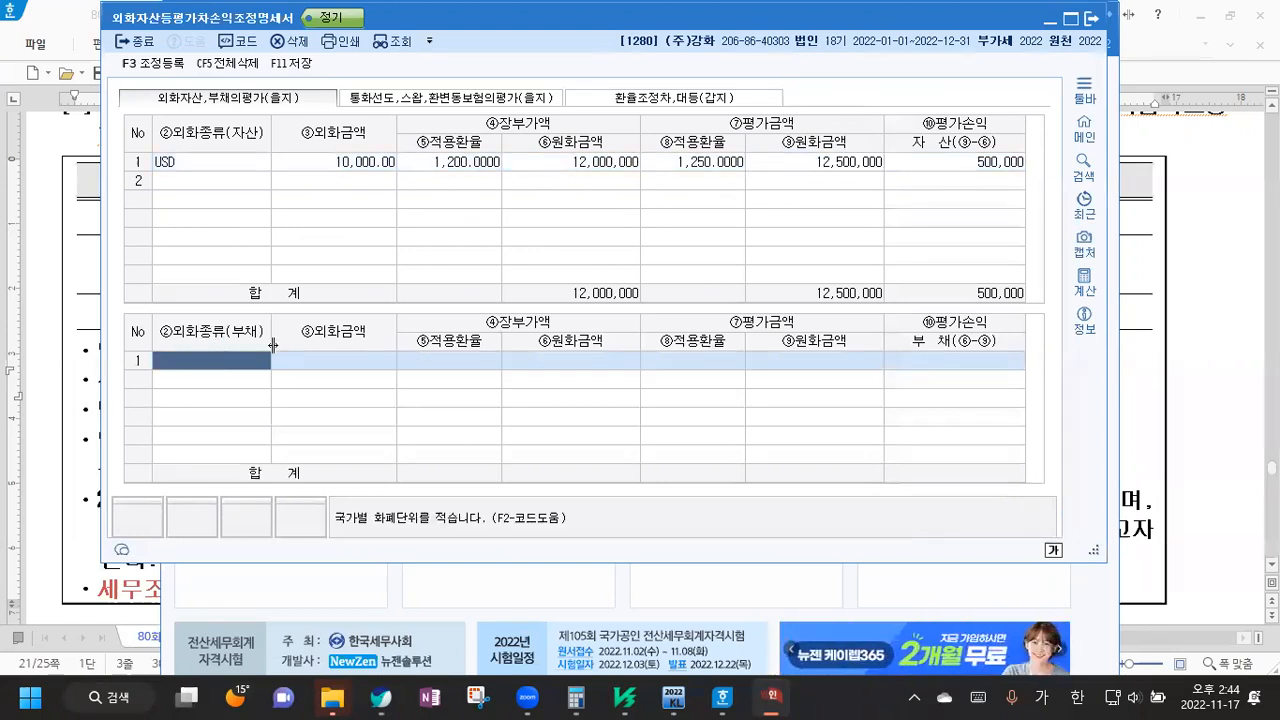
type("미")
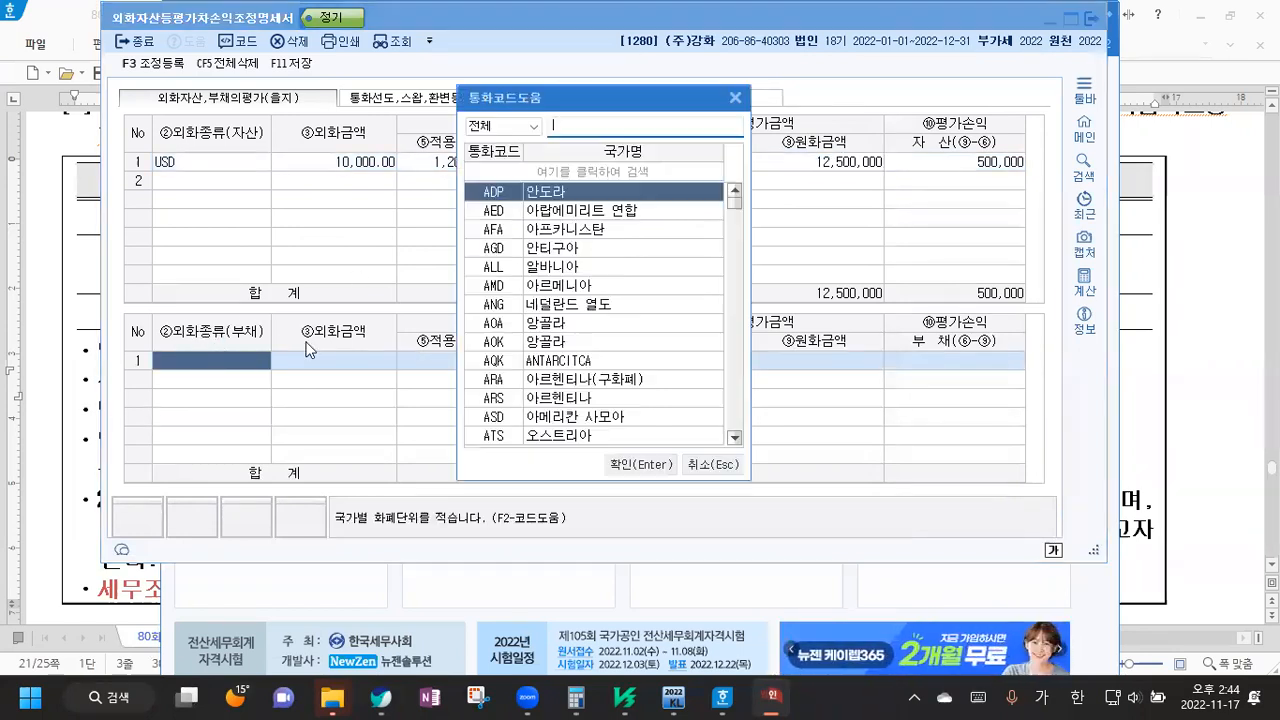
type("국")
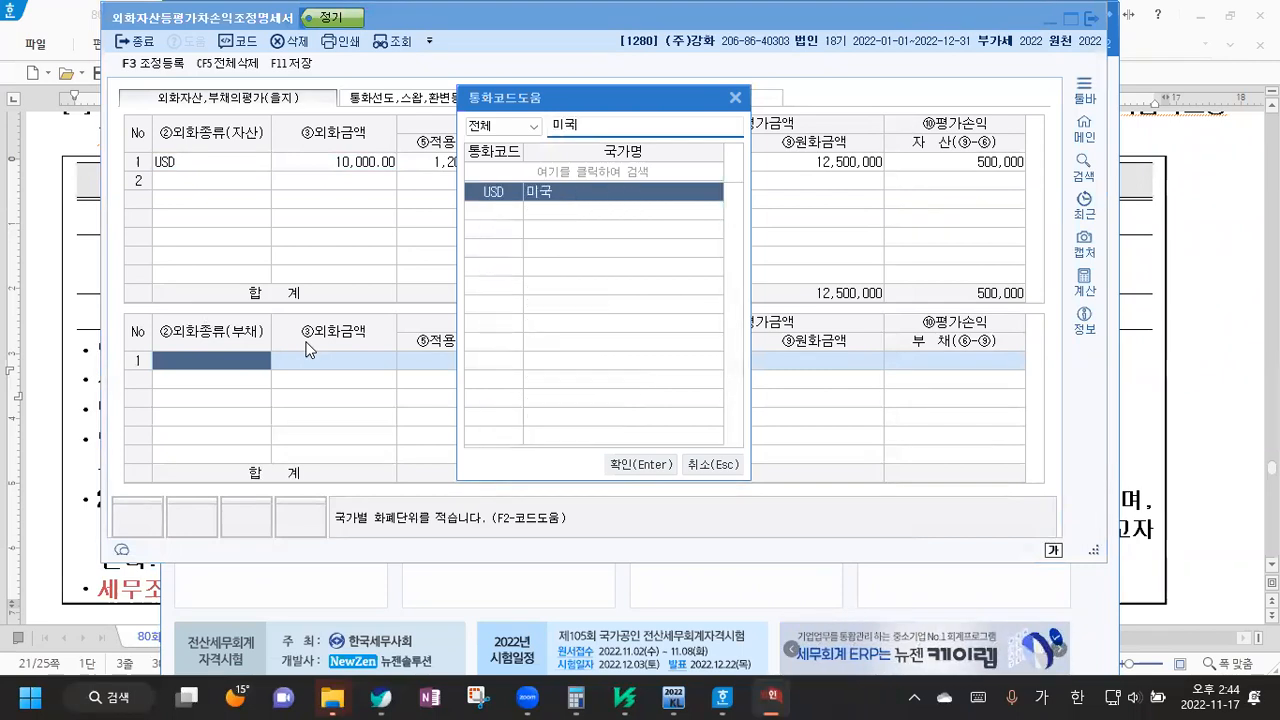
key("Return")
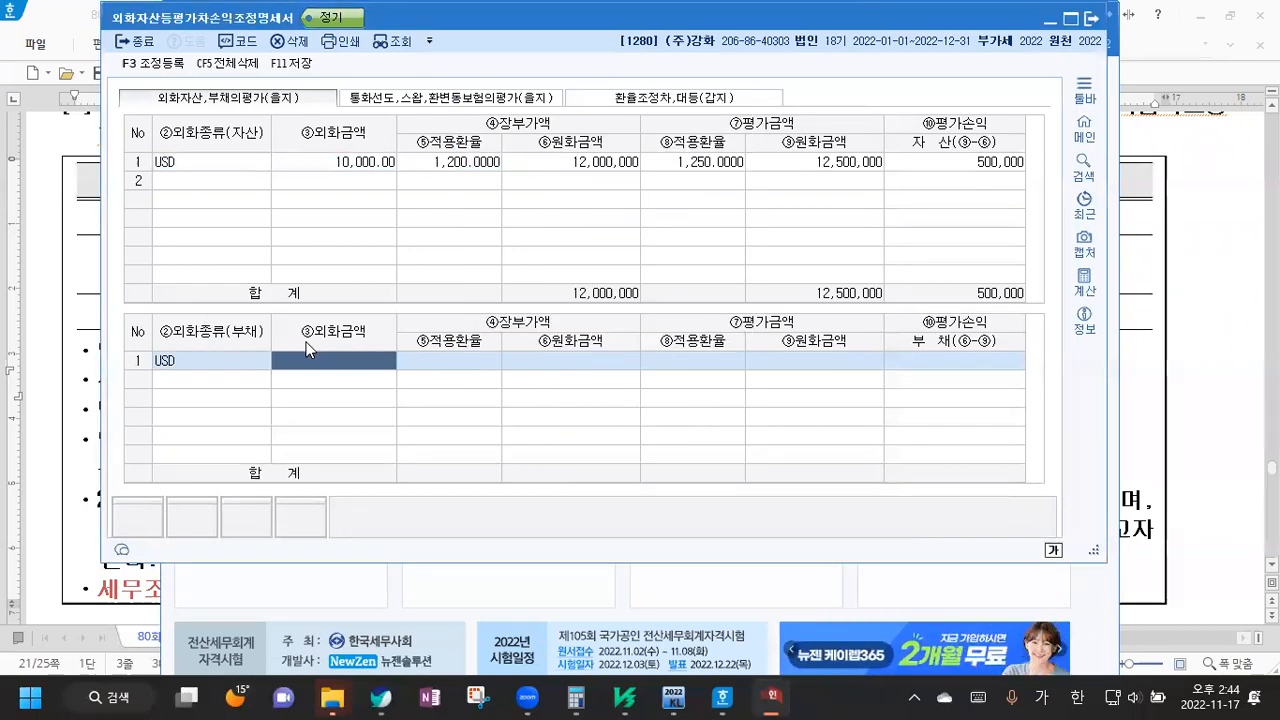
type("500000.00")
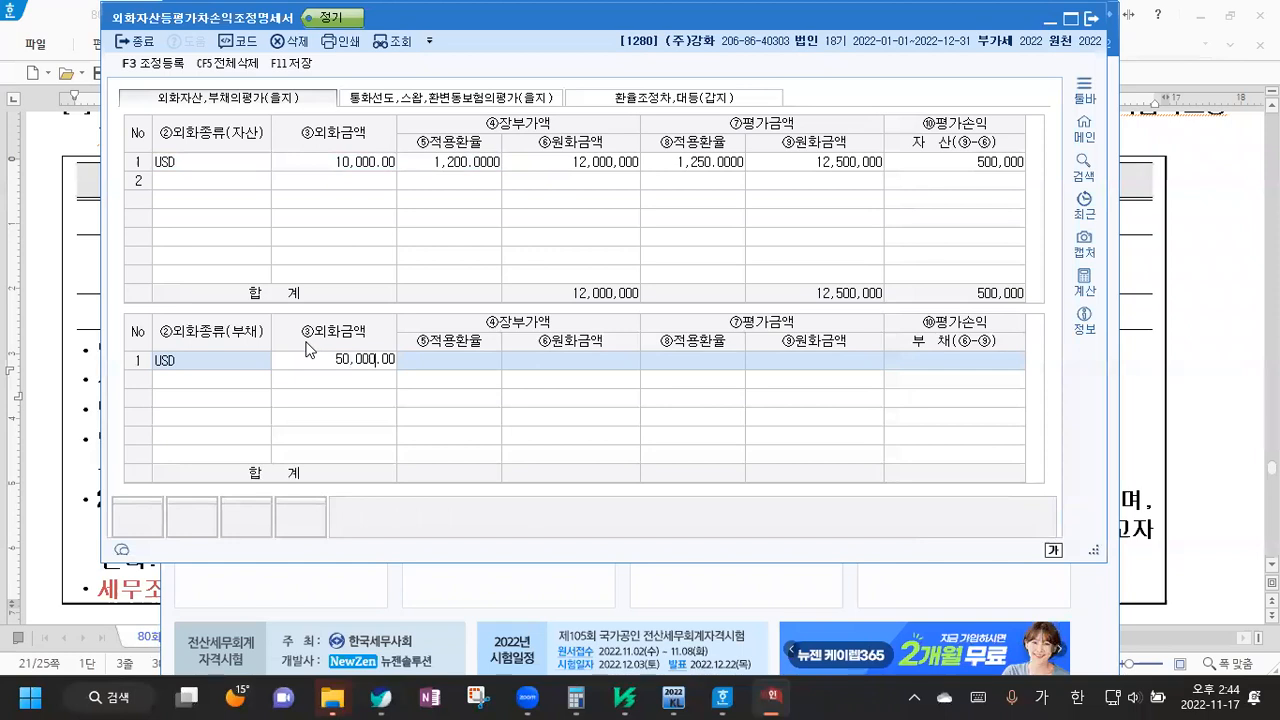
key("Return")
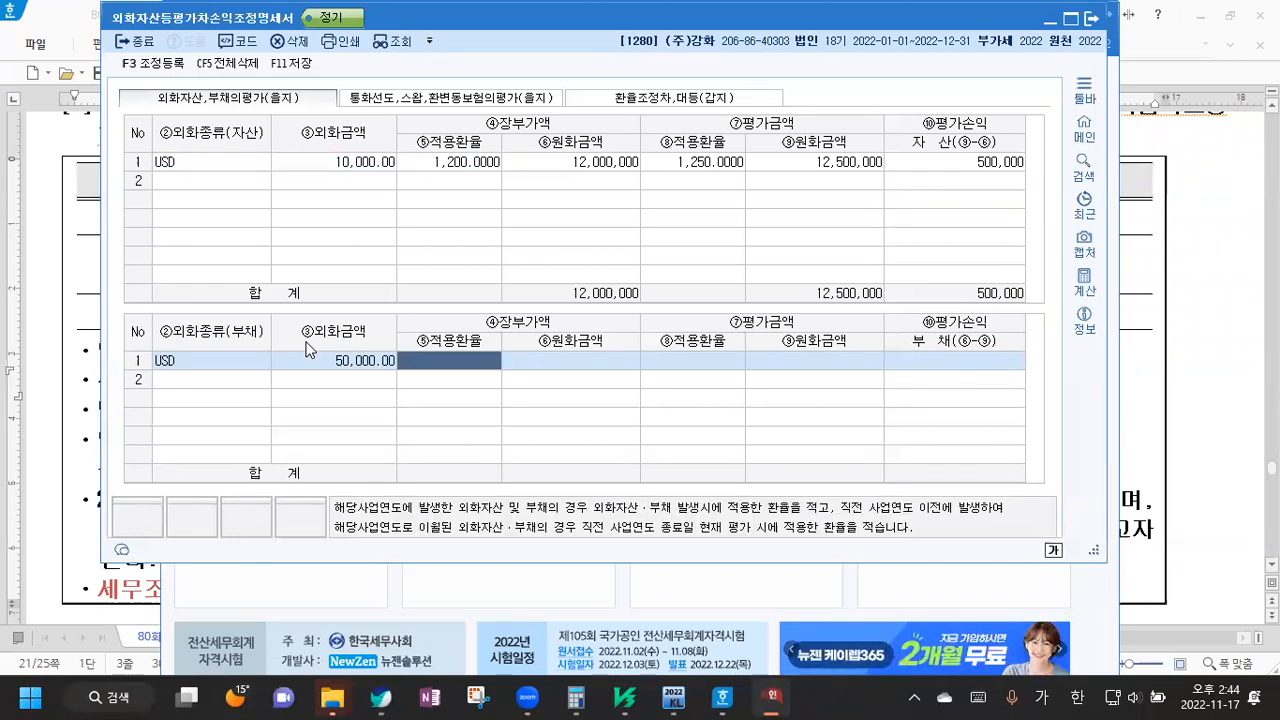
Set the USD liability's 장부가액 적용환율 to 1,300 and its 평가금액 적용환율 to 1,250
type("1,300")
key("Return")
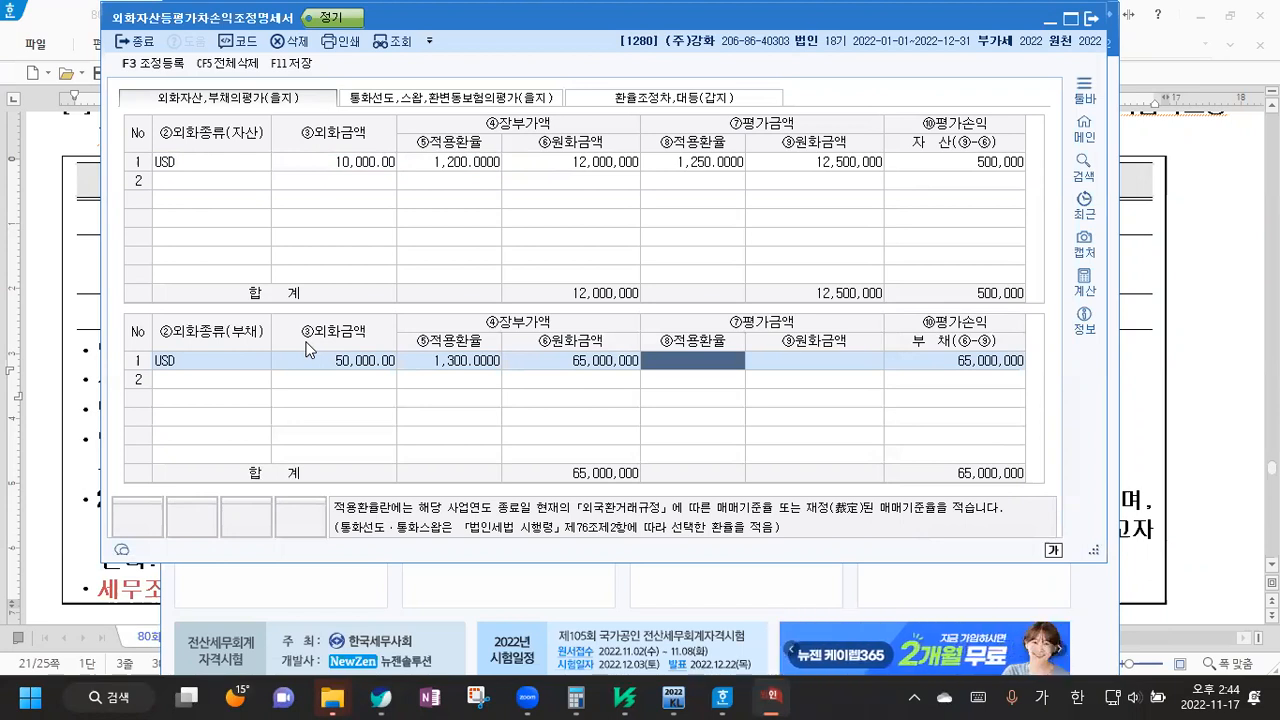
type("1,250")
key("Return")
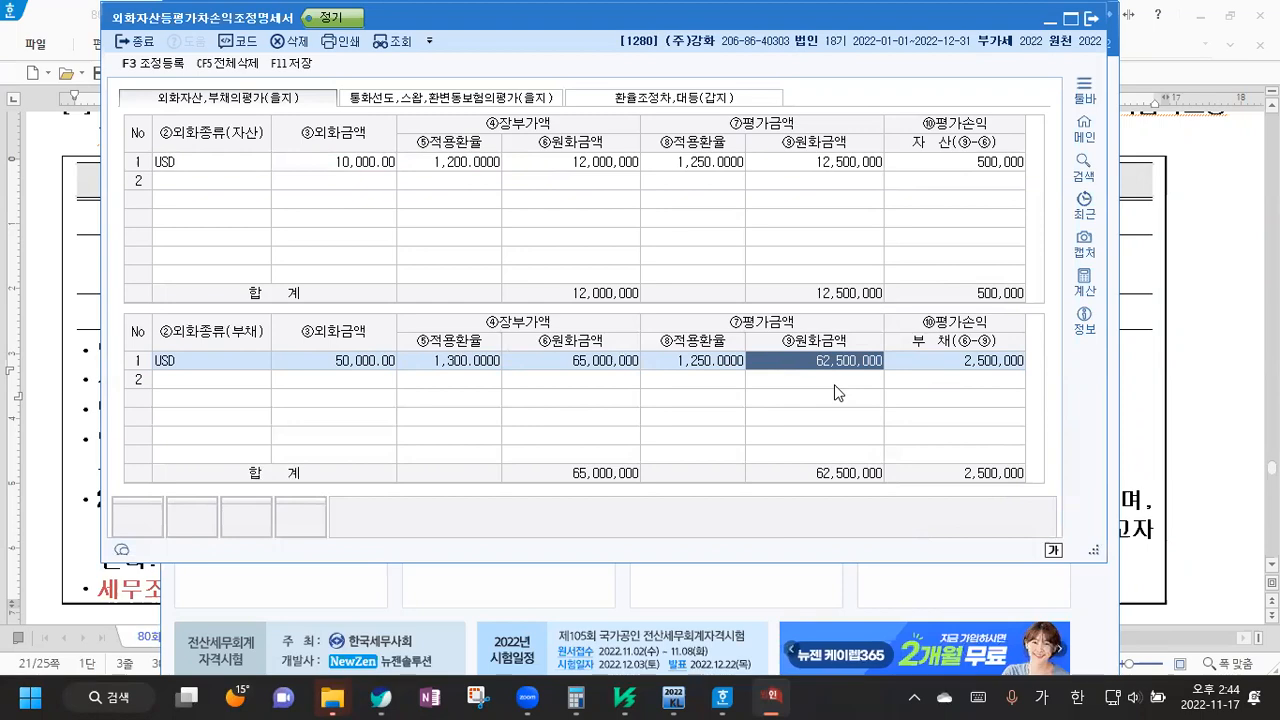
Switch to the Hangul exam document and add the heading "*외화자산등 평가차손익 조정명세서" below question [2]'s 선급금 note, leaving a blank line between
left_click(1196, 404)
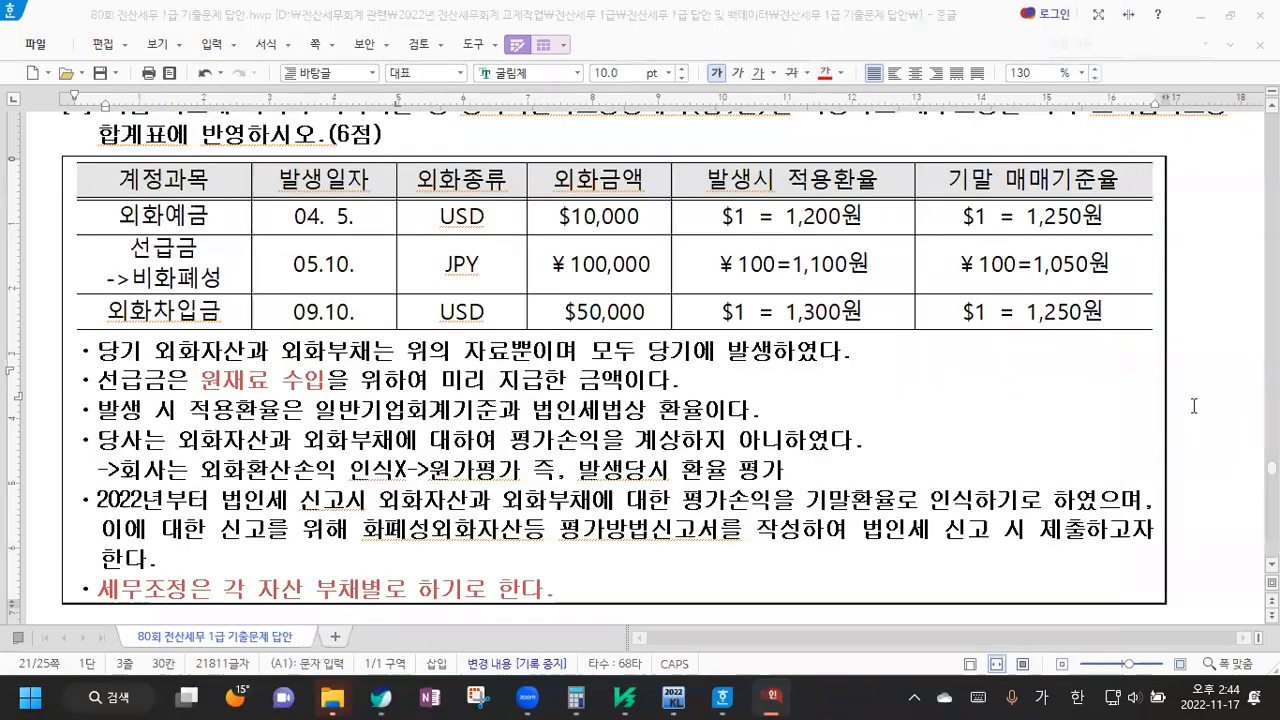
scroll(1014, 363, "down", 4)
scroll(328, 404, "down", 2)
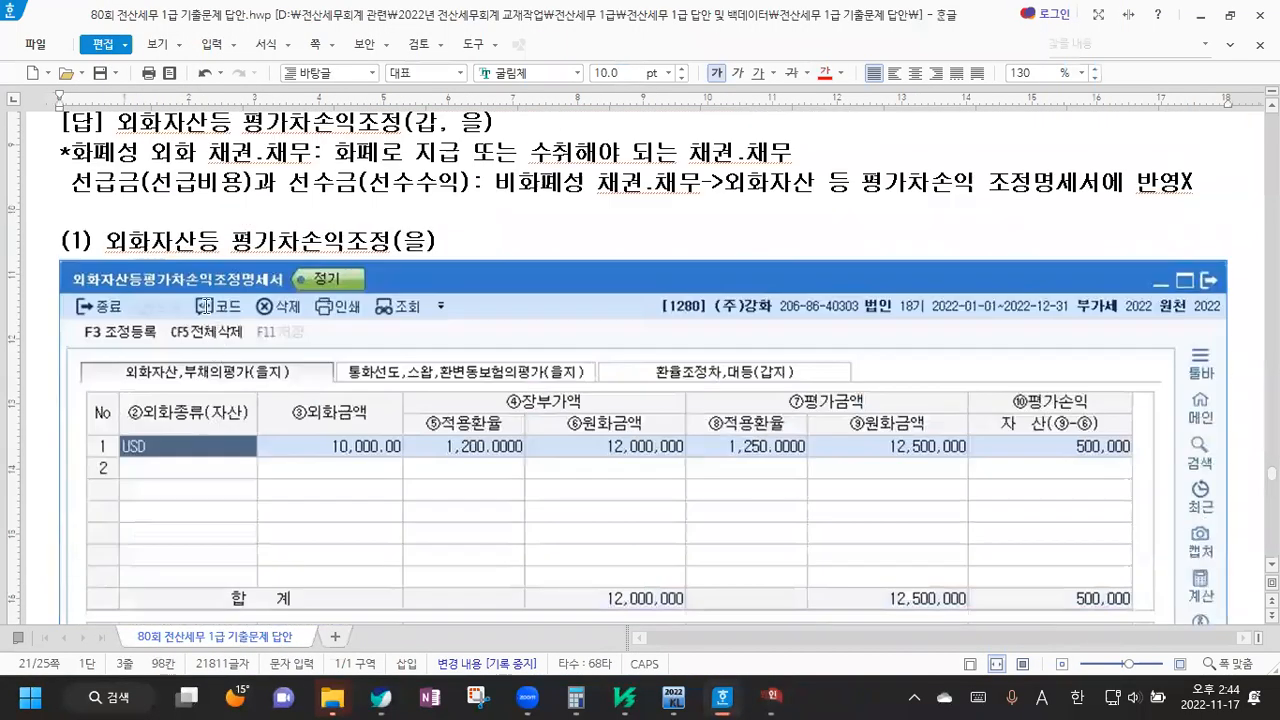
scroll(219, 300, "up", 1)
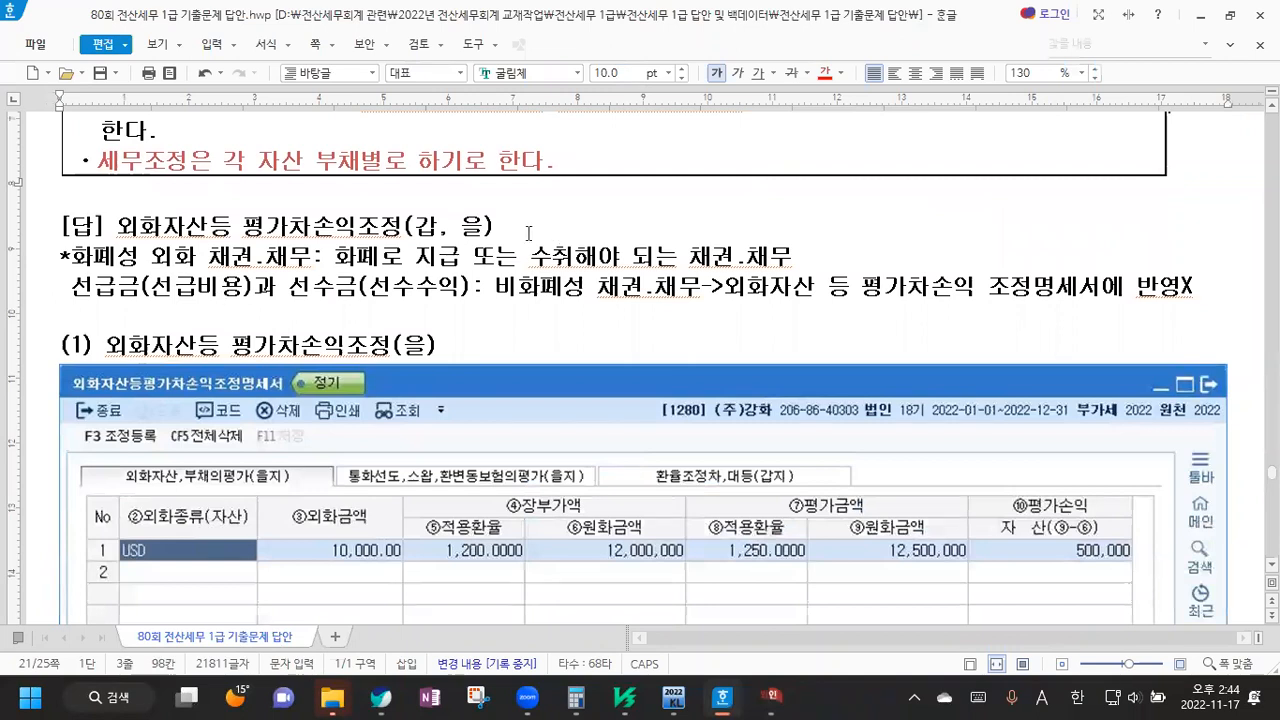
left_click(1199, 298)
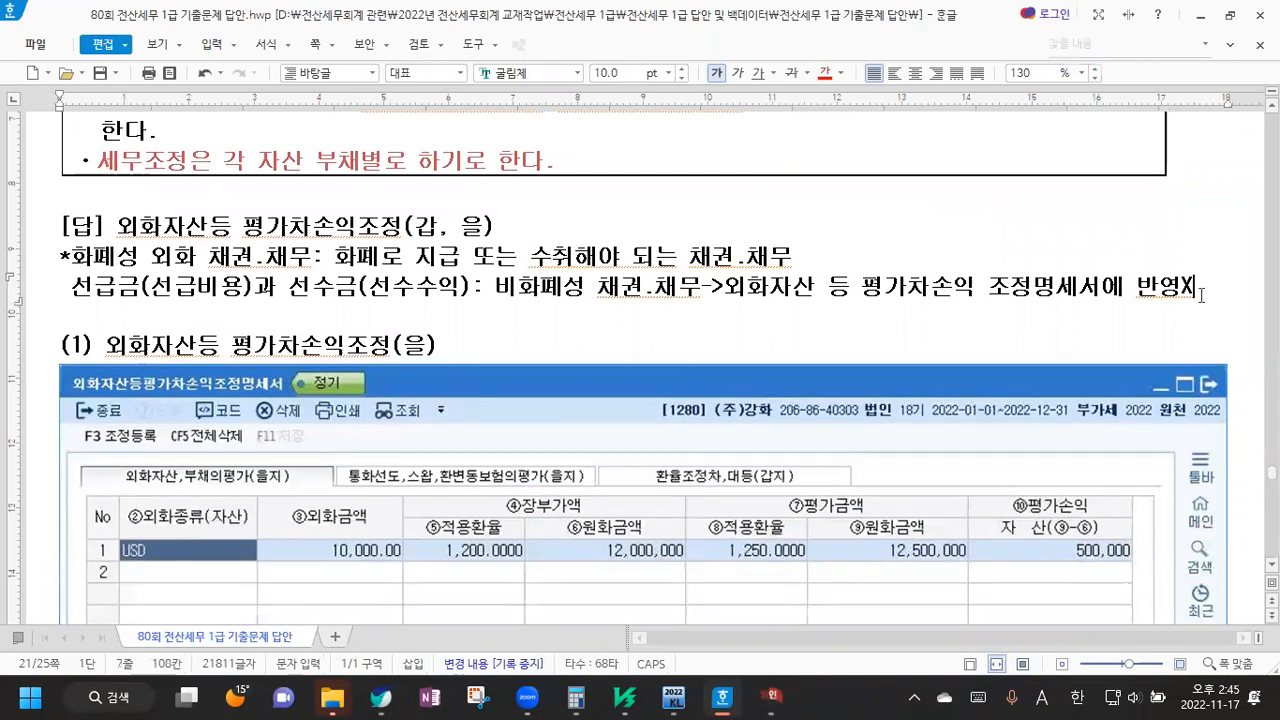
key("Return")
key("Return")
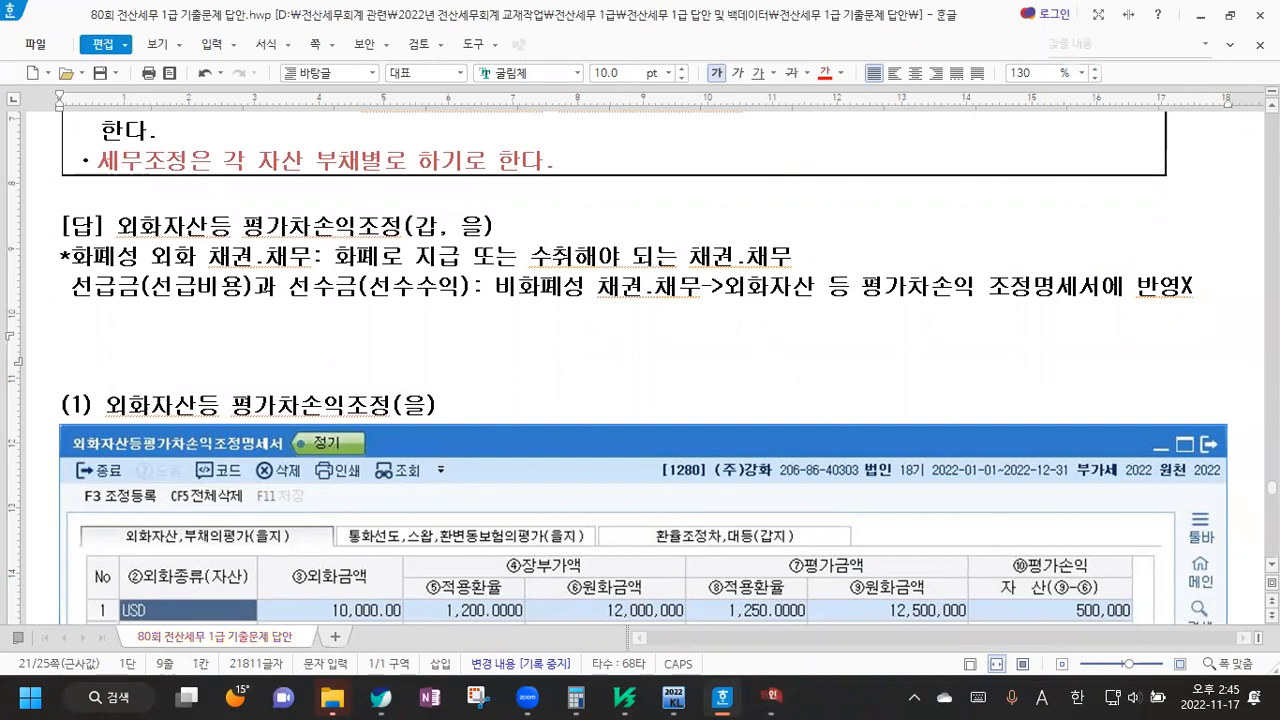
type("*")
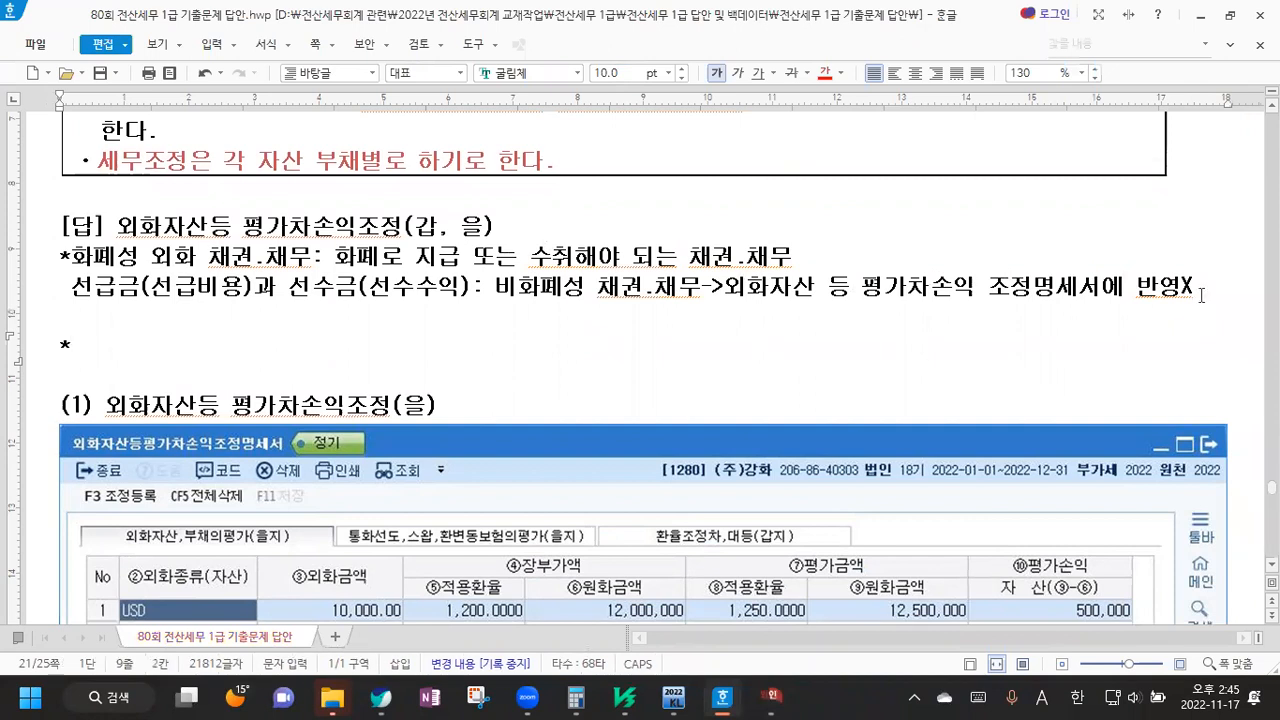
type("외화자산등 ")
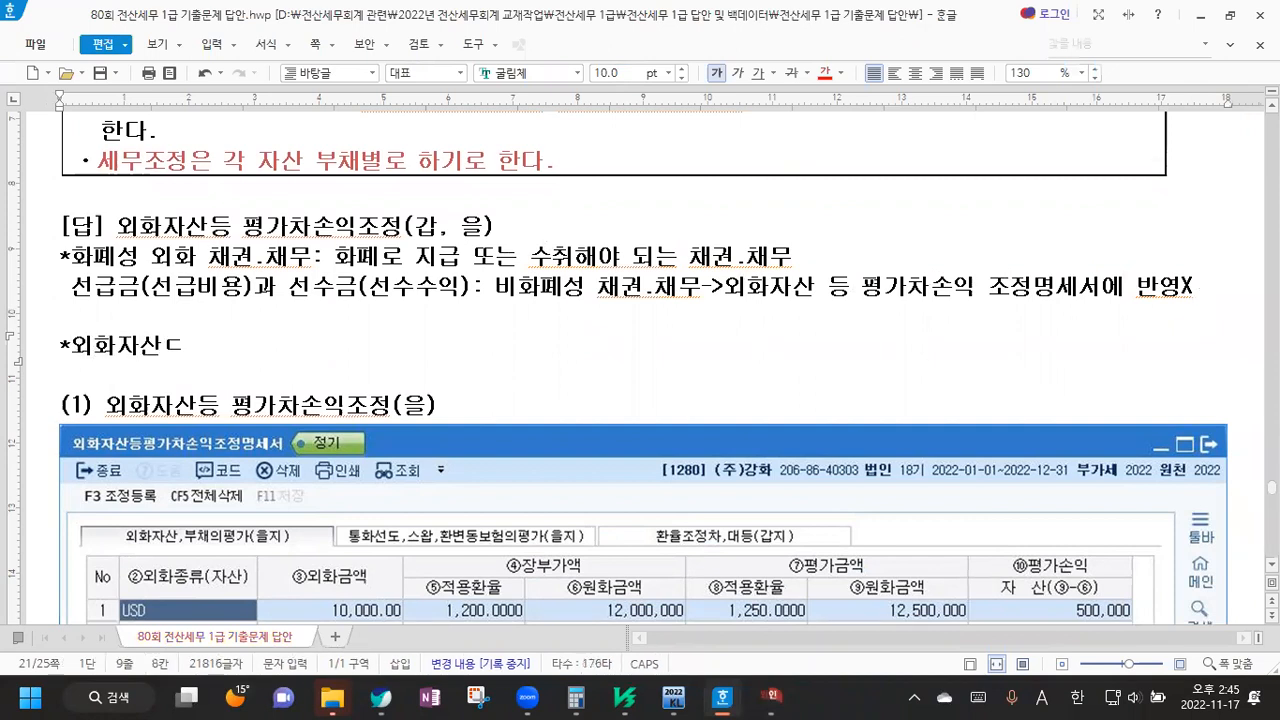
type("평가")
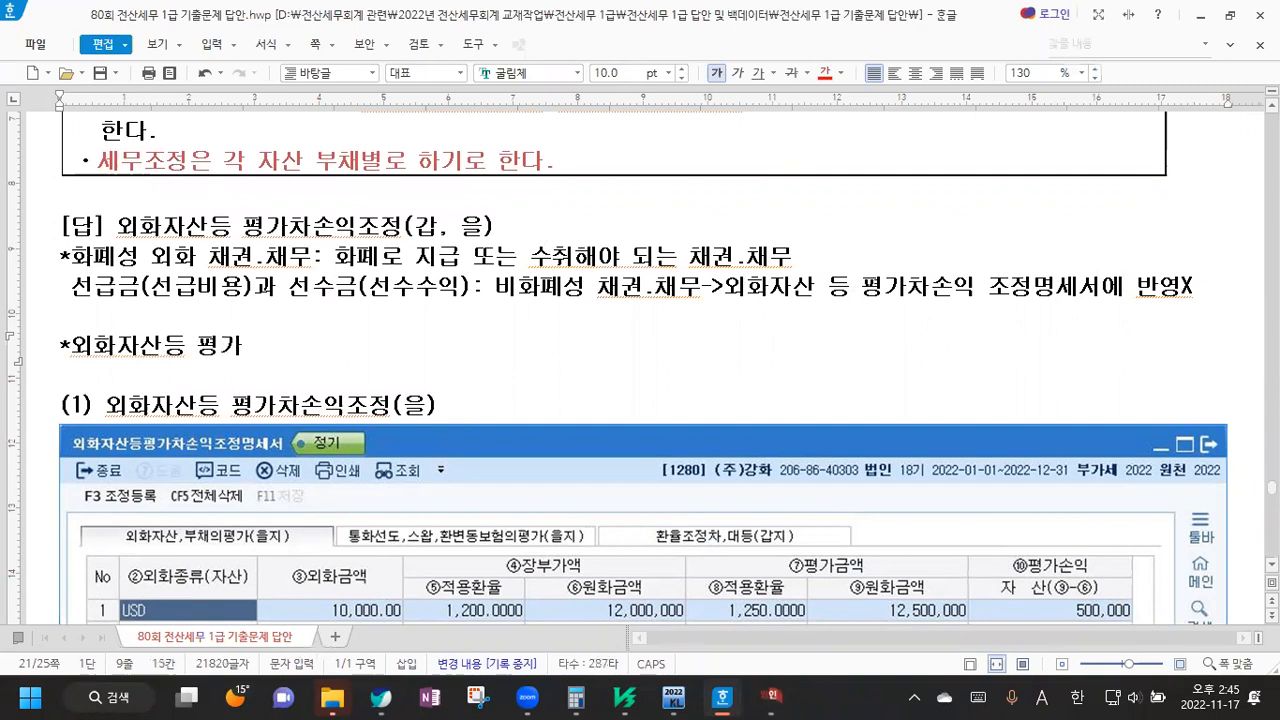
type("차손익 조정")
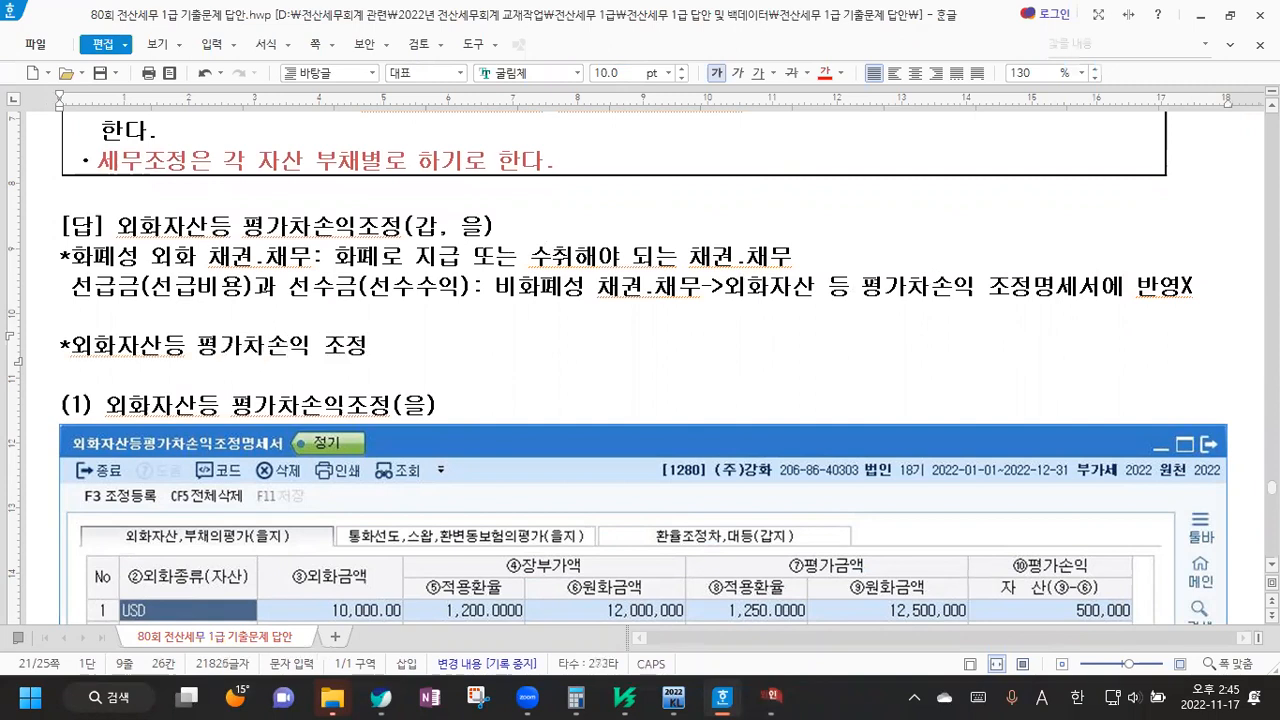
type("명세서")
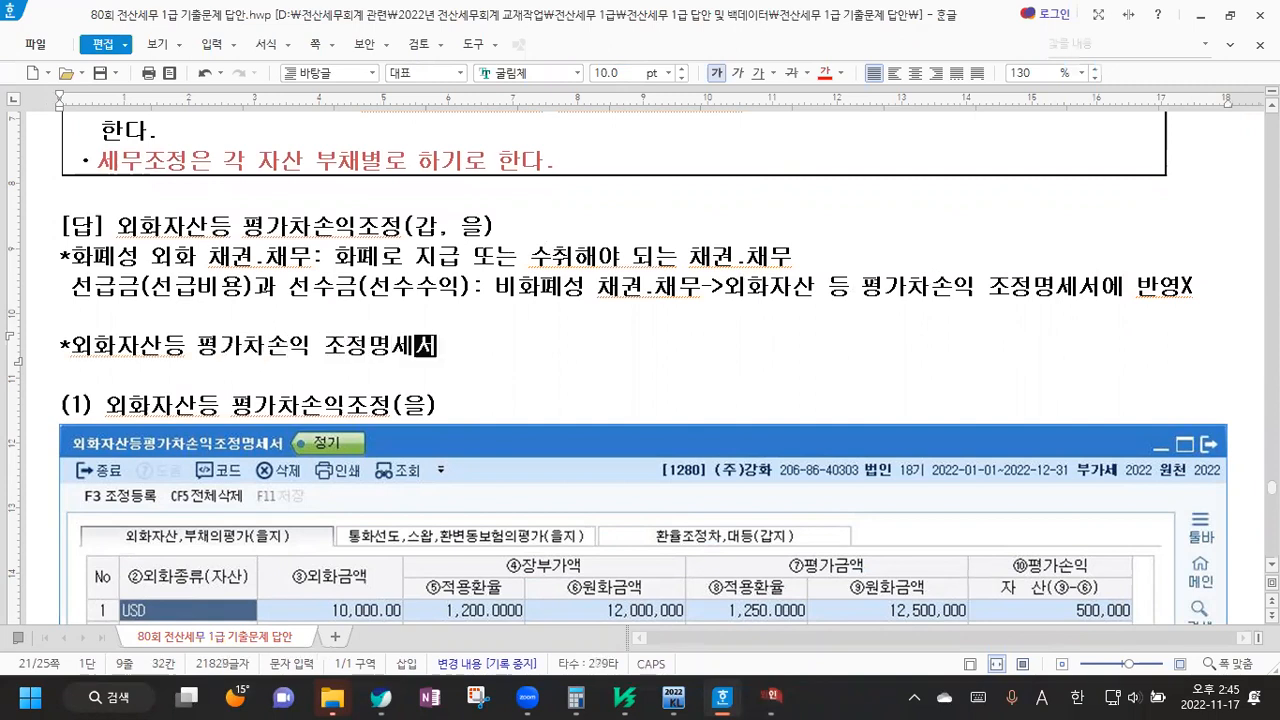
Add the item "1)외화예금" under the new heading and start an indented line beneath it
key("Return")
type("1)")
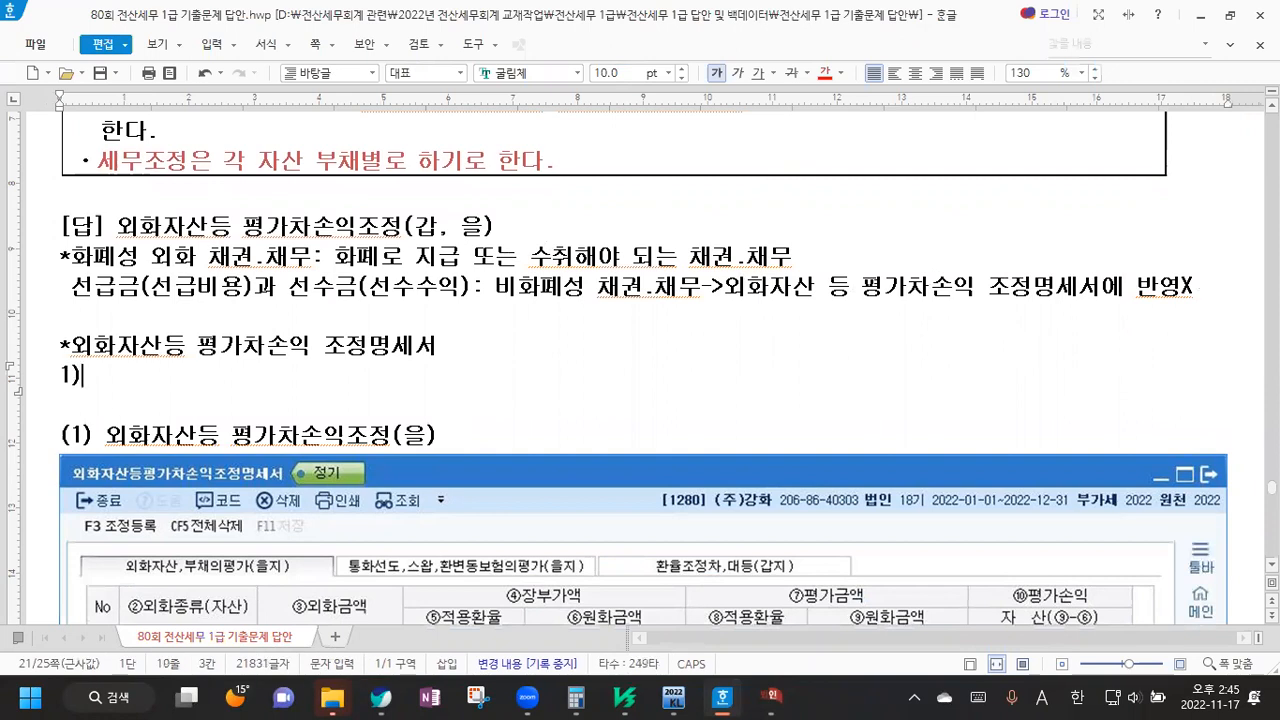
type("외화예금")
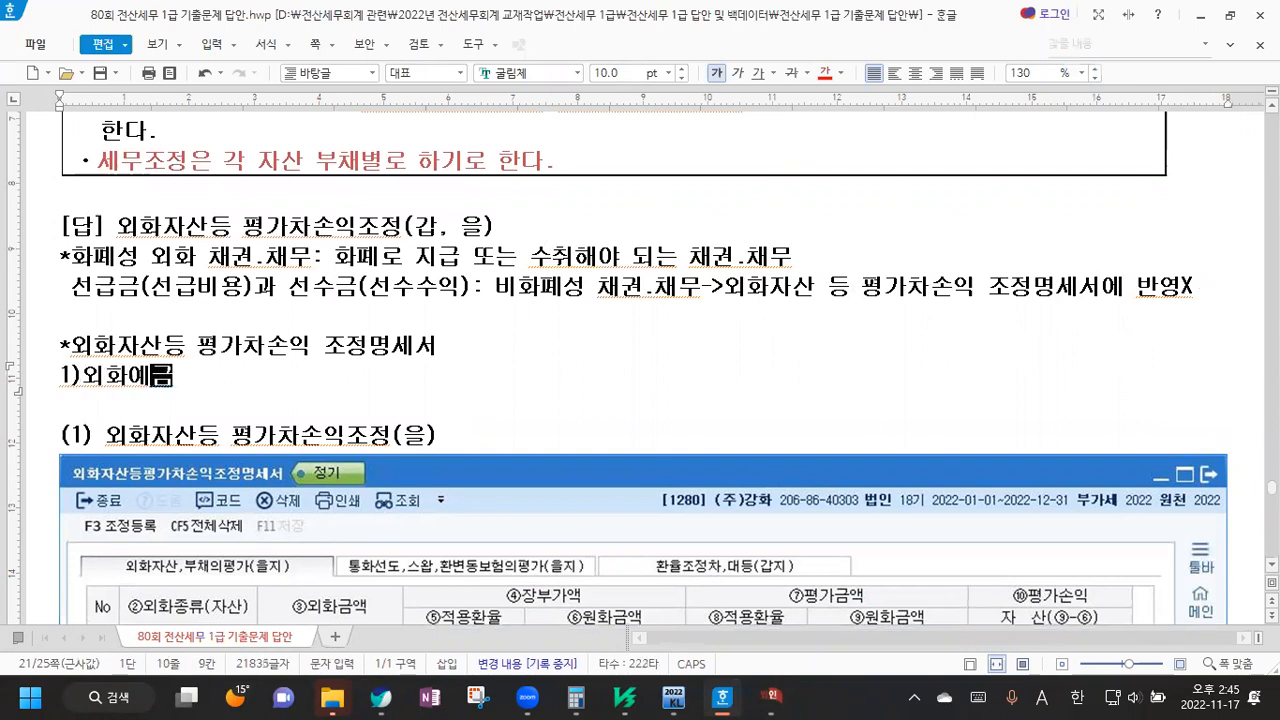
key("Return")
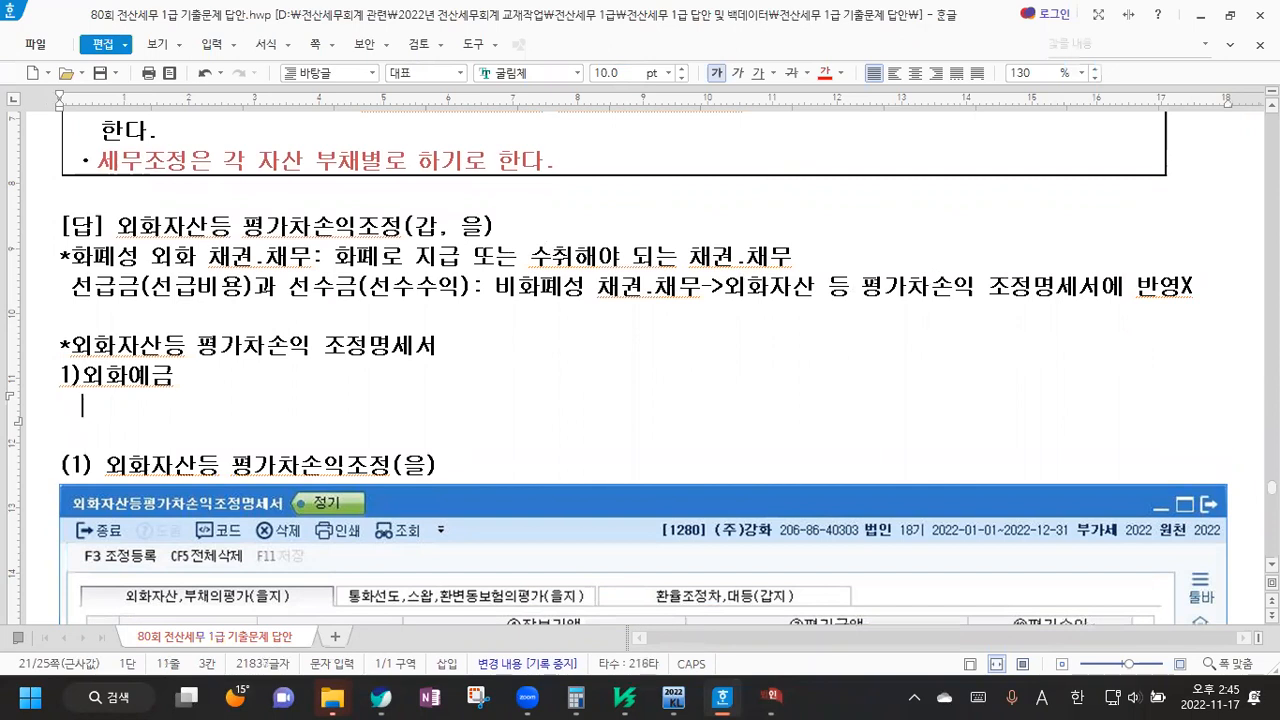
scroll(1205, 319, "down", 1)
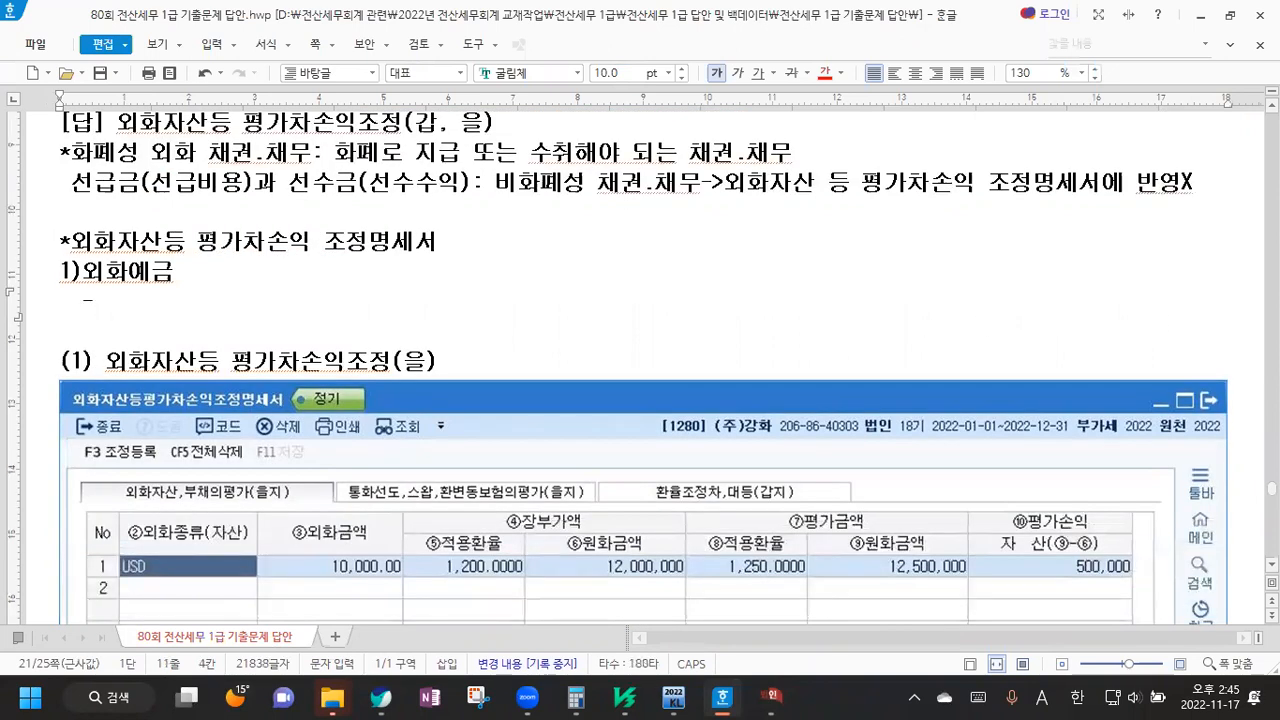
Write "$10,000->장부가액 12,000,000원" on the indented line under the 외화예금 item
type("$10,0")
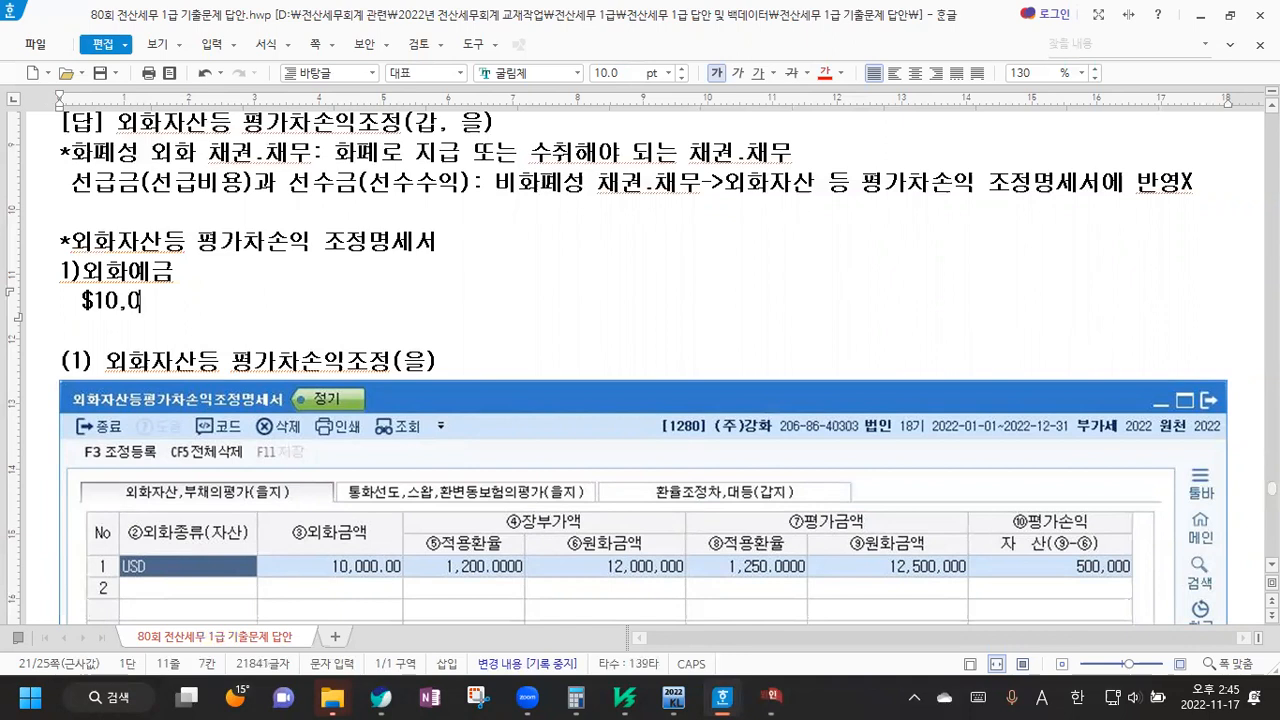
type("00->장부")
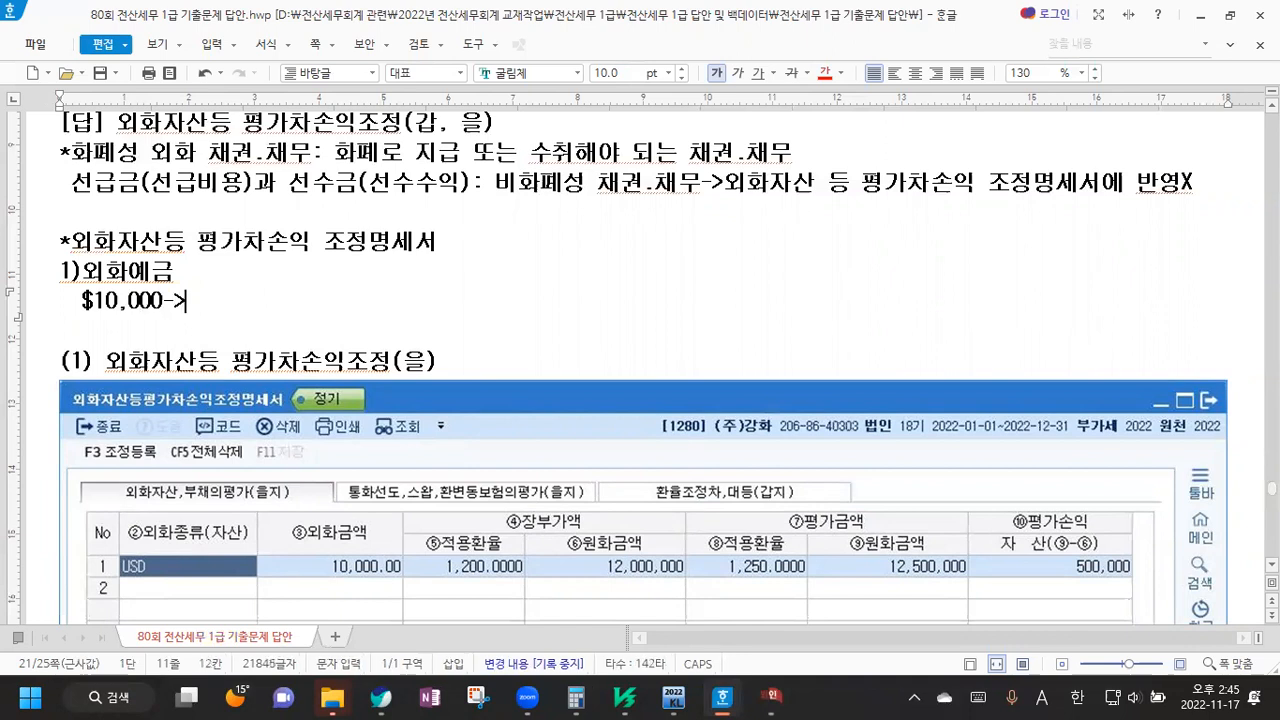
type("가액 ")
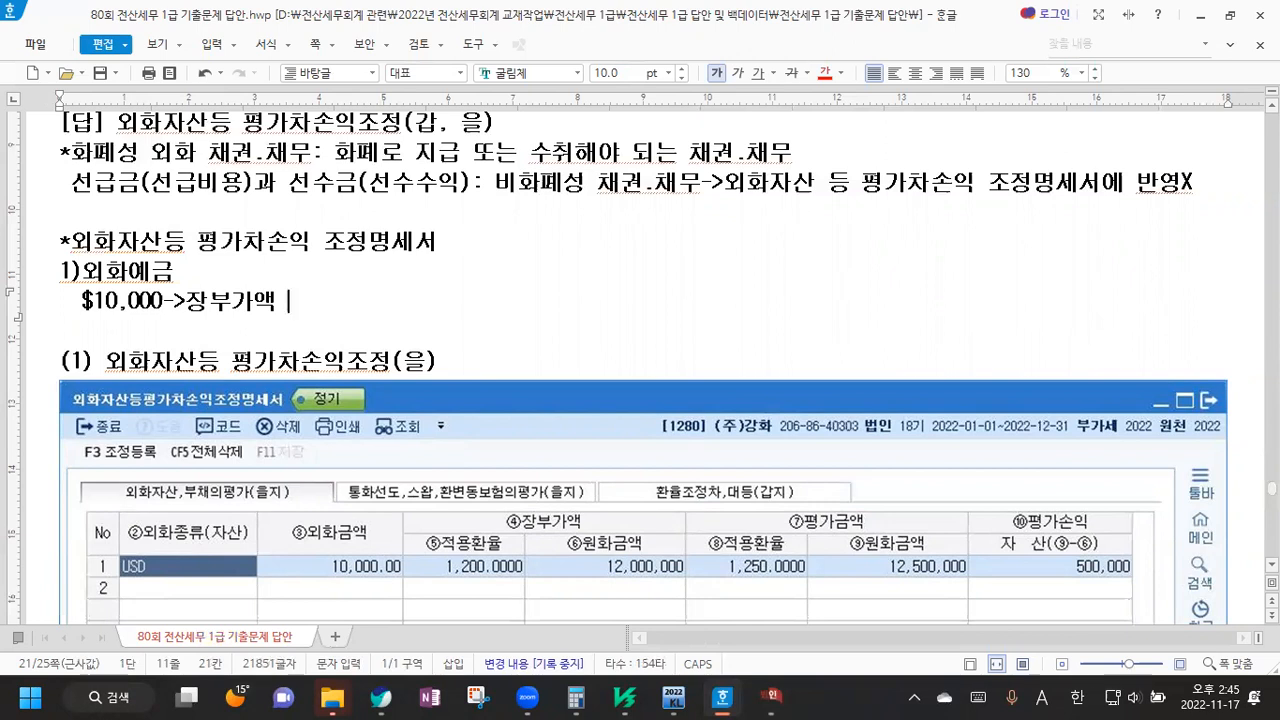
type("1")
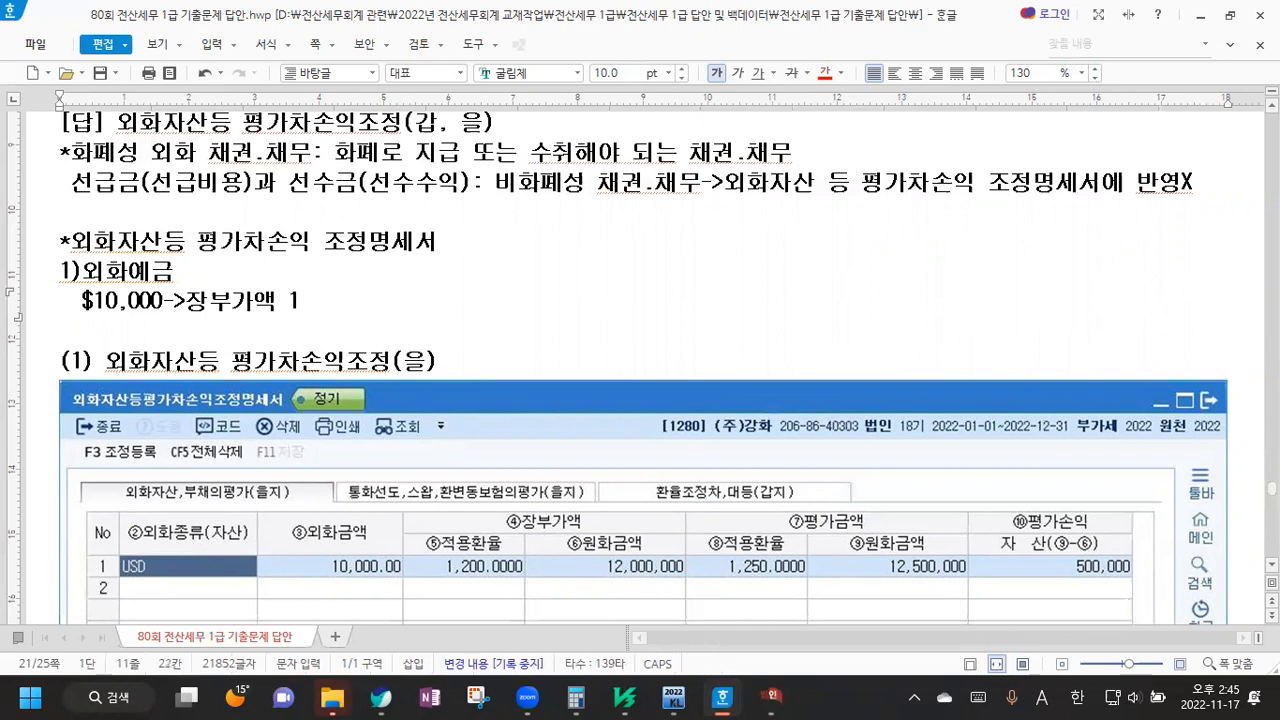
type("2,000,000원")
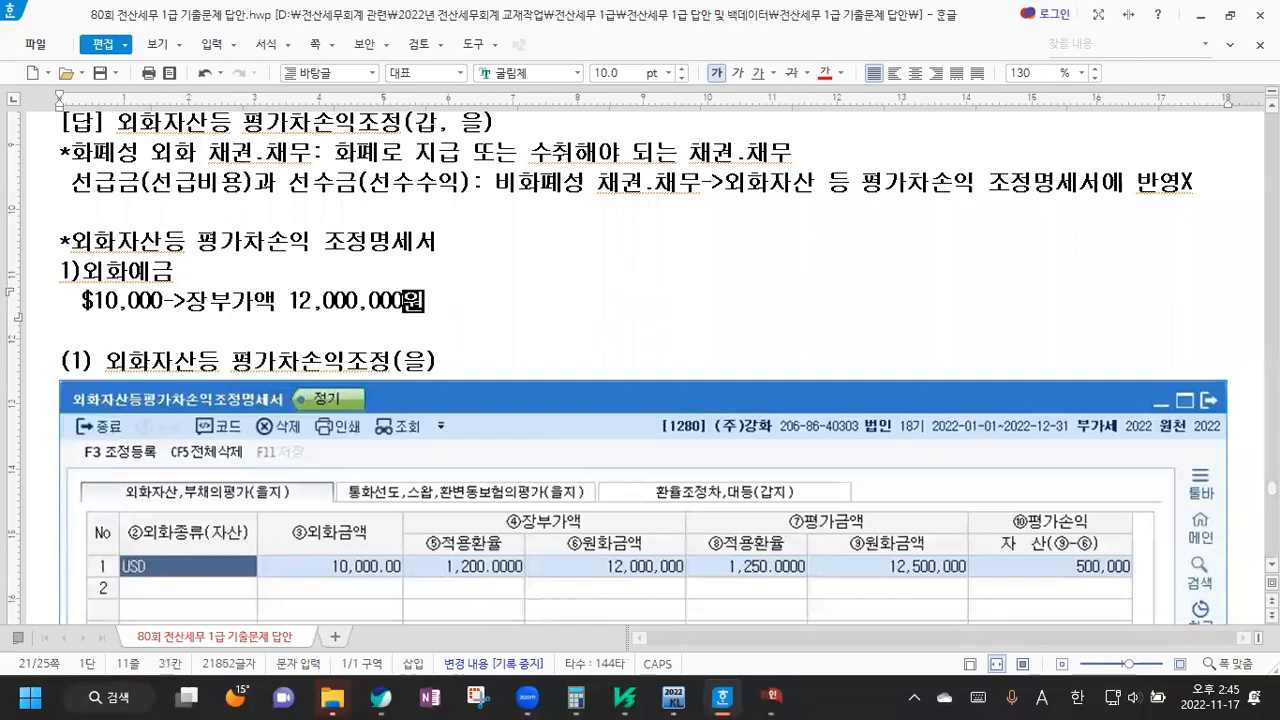
key("Return")
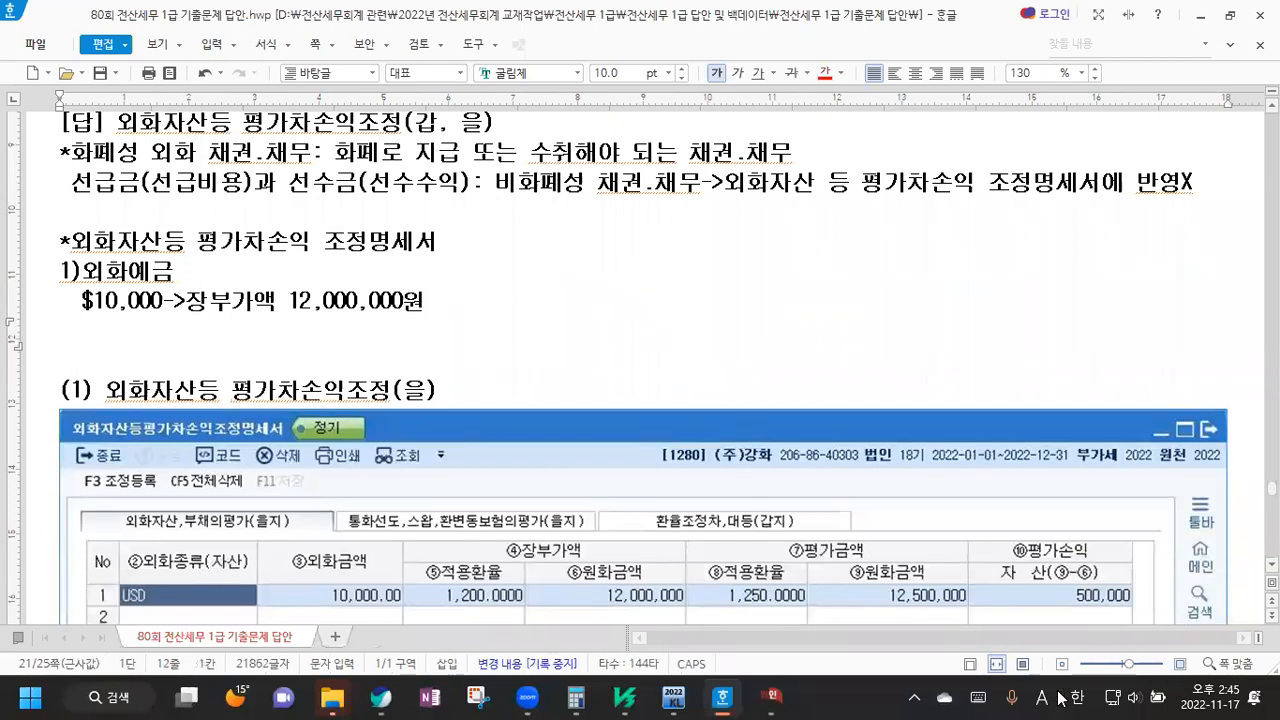
Check the valuation form in KcLep, then add "세법상평가액 12,500,000원" beneath the 장부가액 line in the Hangul document
left_click(772, 697)
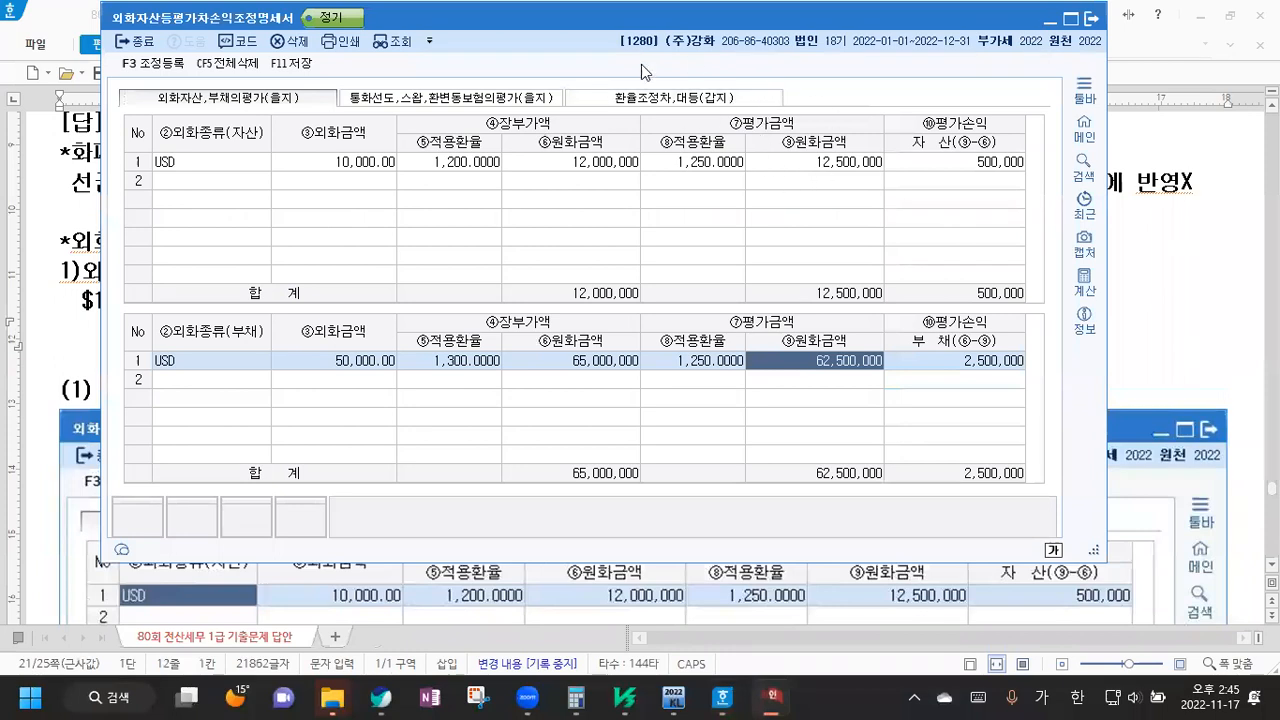
left_click(1212, 284)
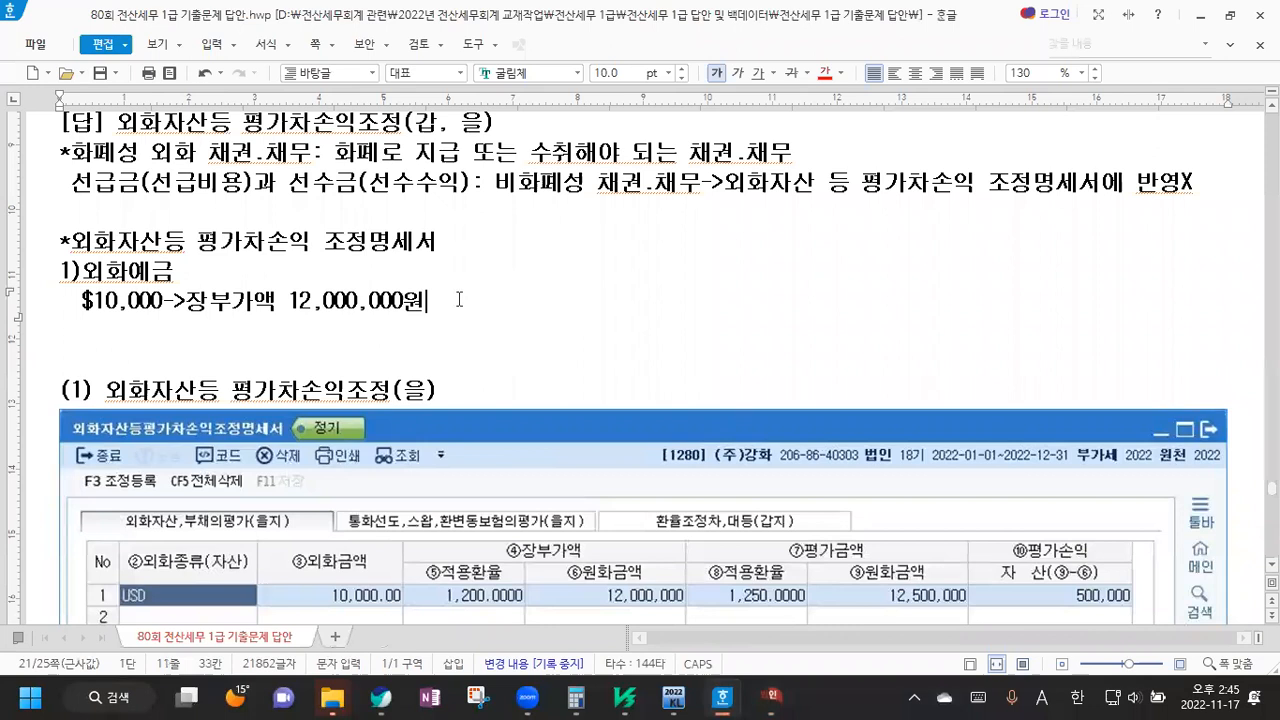
key("Return")
type("세법상평가액 ")
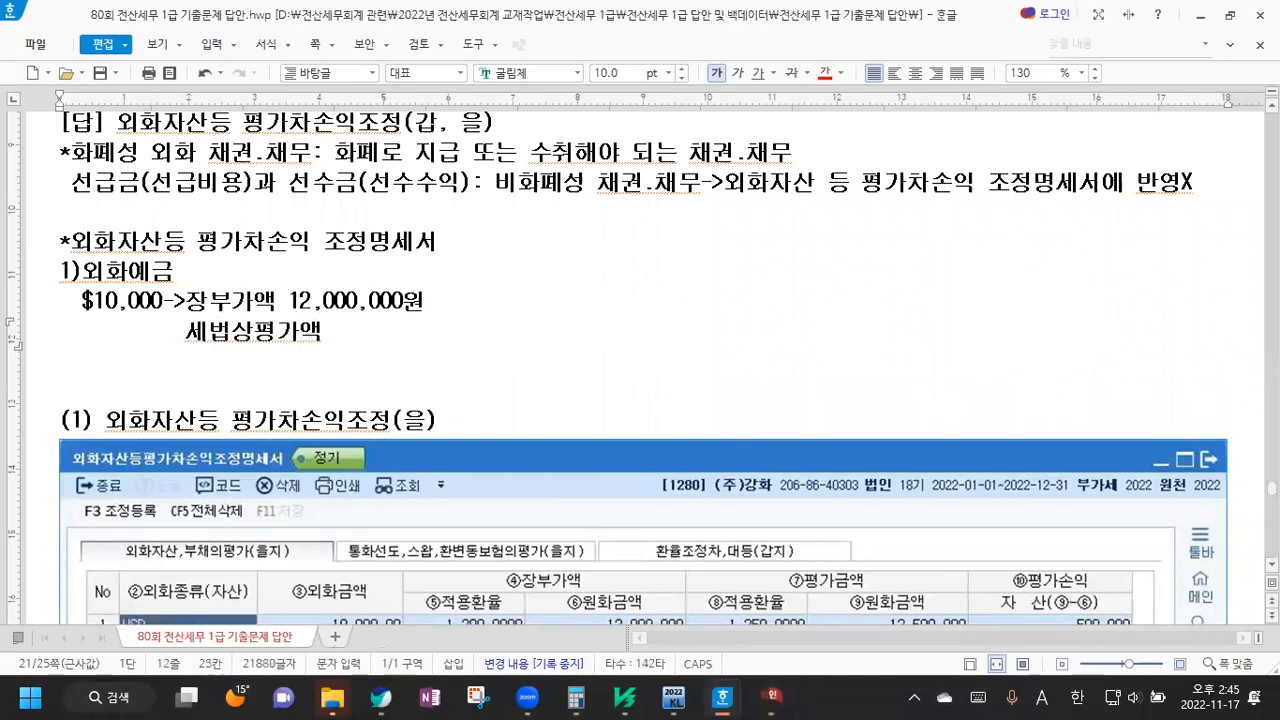
type("12,500,00")
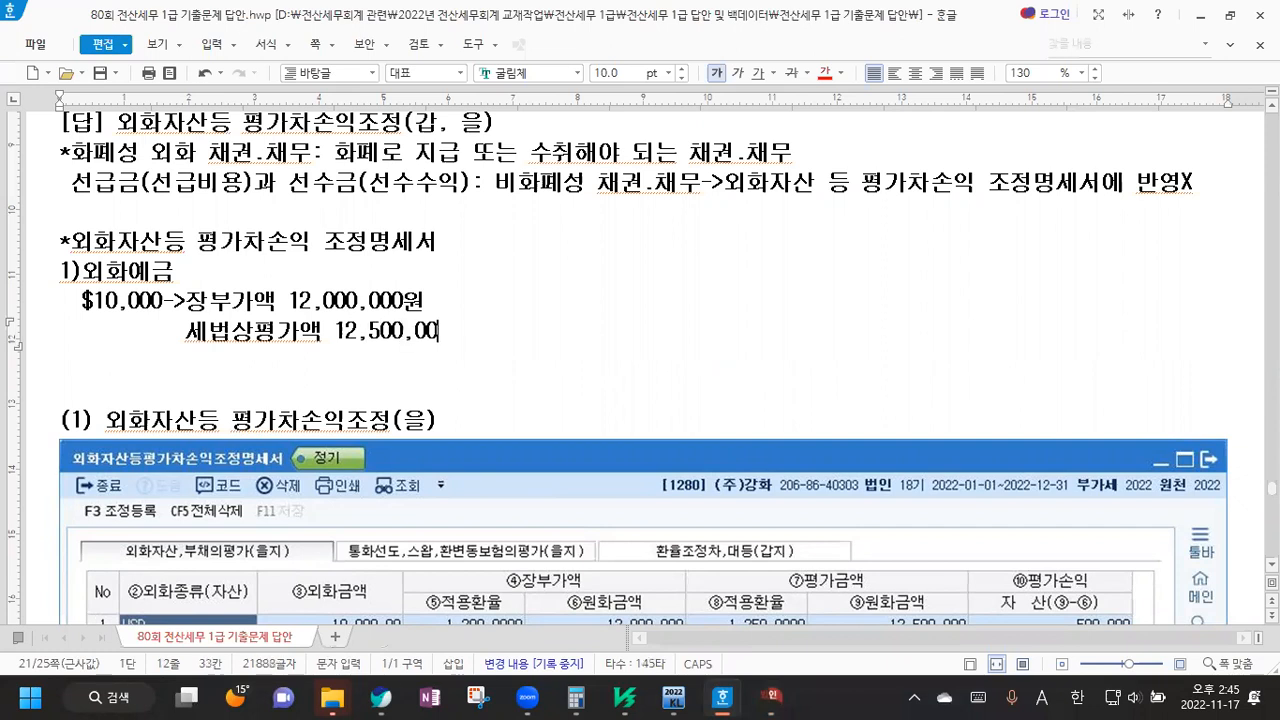
type("0원")
Append "->500,000원 세법상환산이익" to the end of the 세법상평가액 line
type("->세")
key("BackSpace")
key("BackSpace")
key("BackSpace")
type("->5")
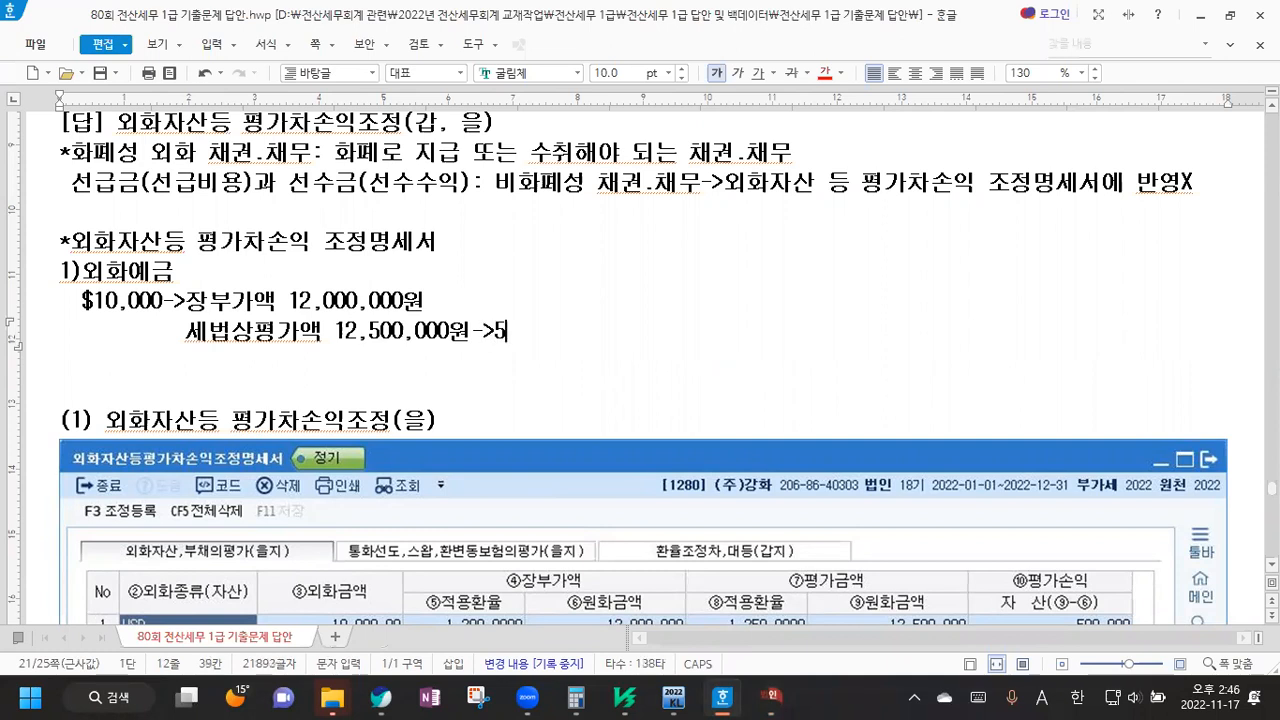
type("00,000원 세법상호")
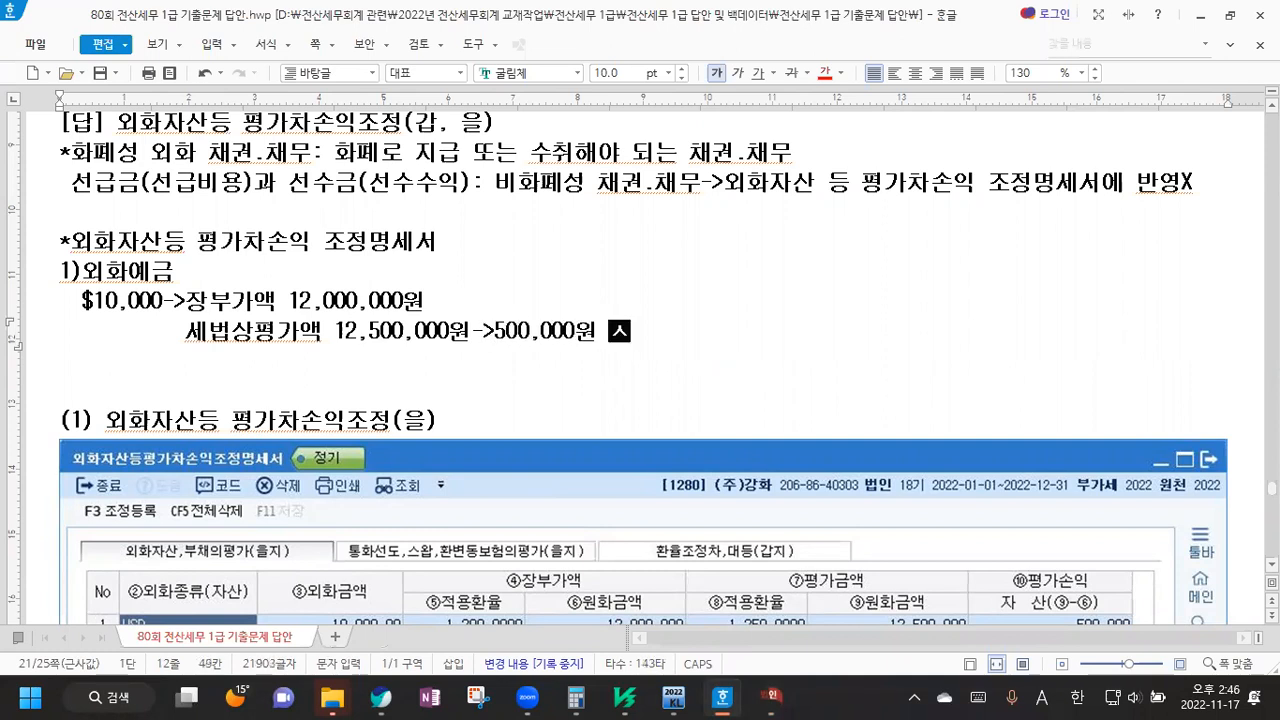
type("환산이익")
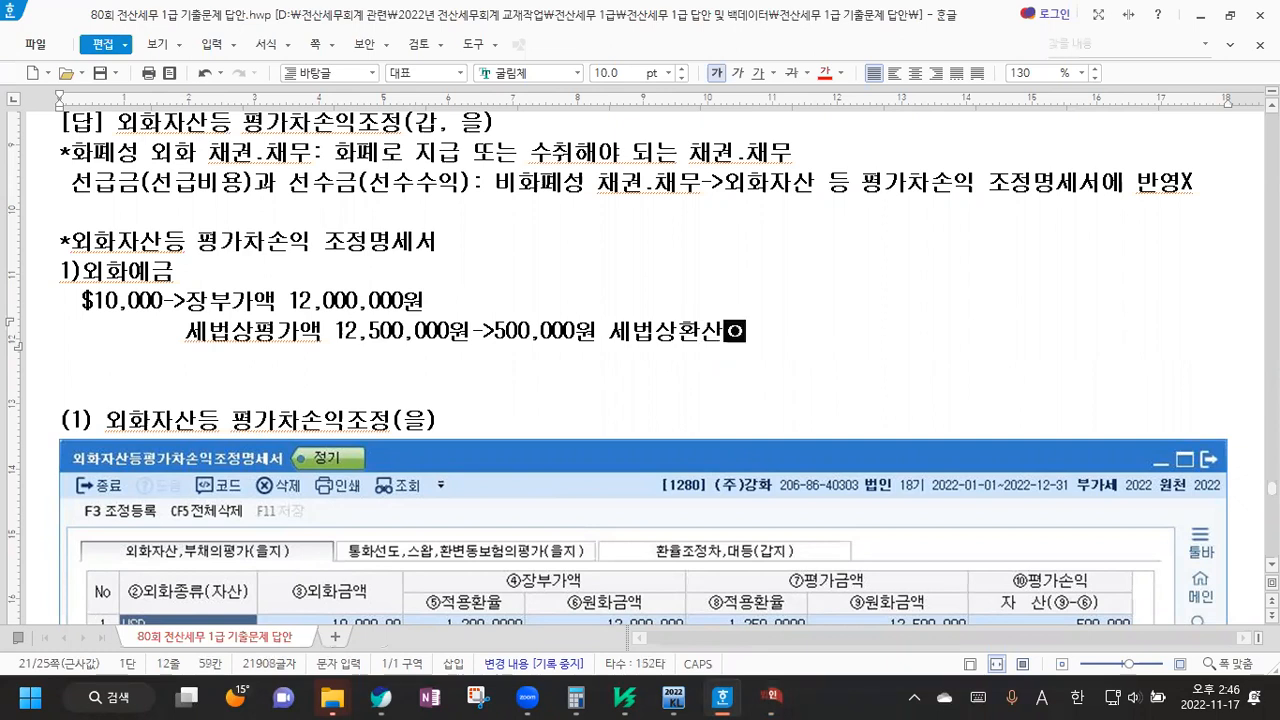
Leave a blank line below the 세법상평가액 line and add the indented text "회사평가액 12,000,000원"
key("Return")
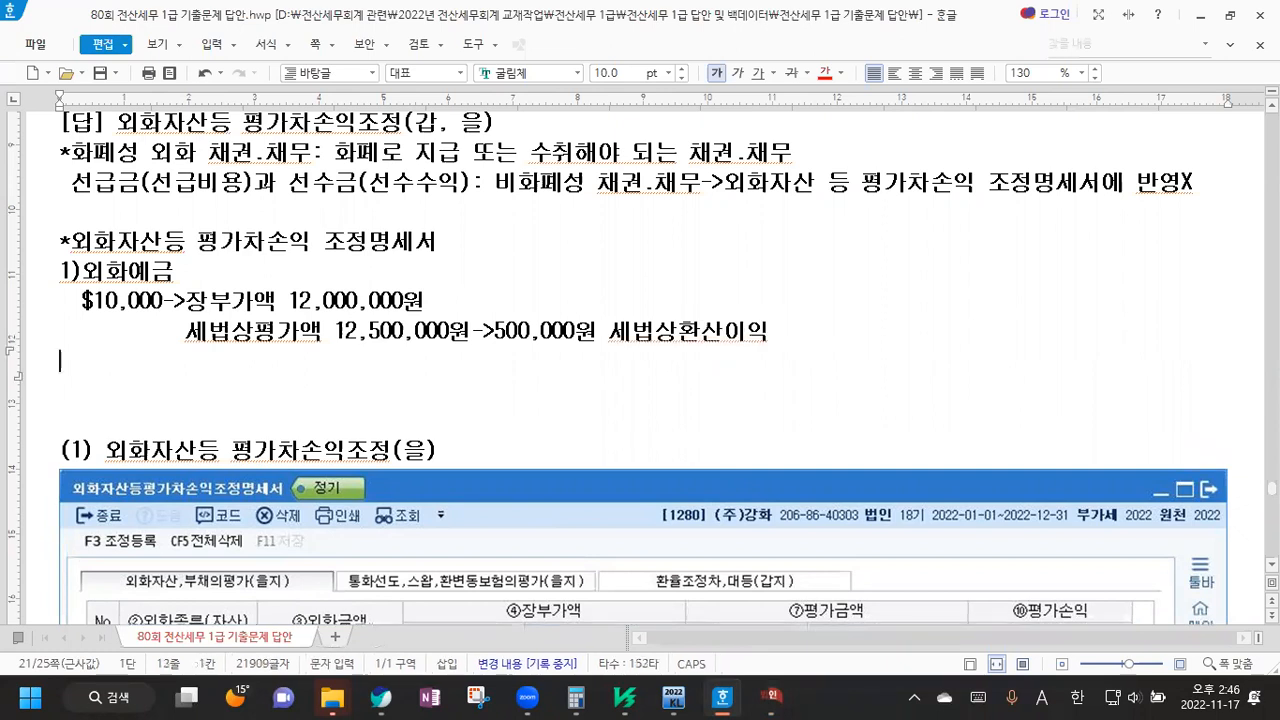
key("Return")
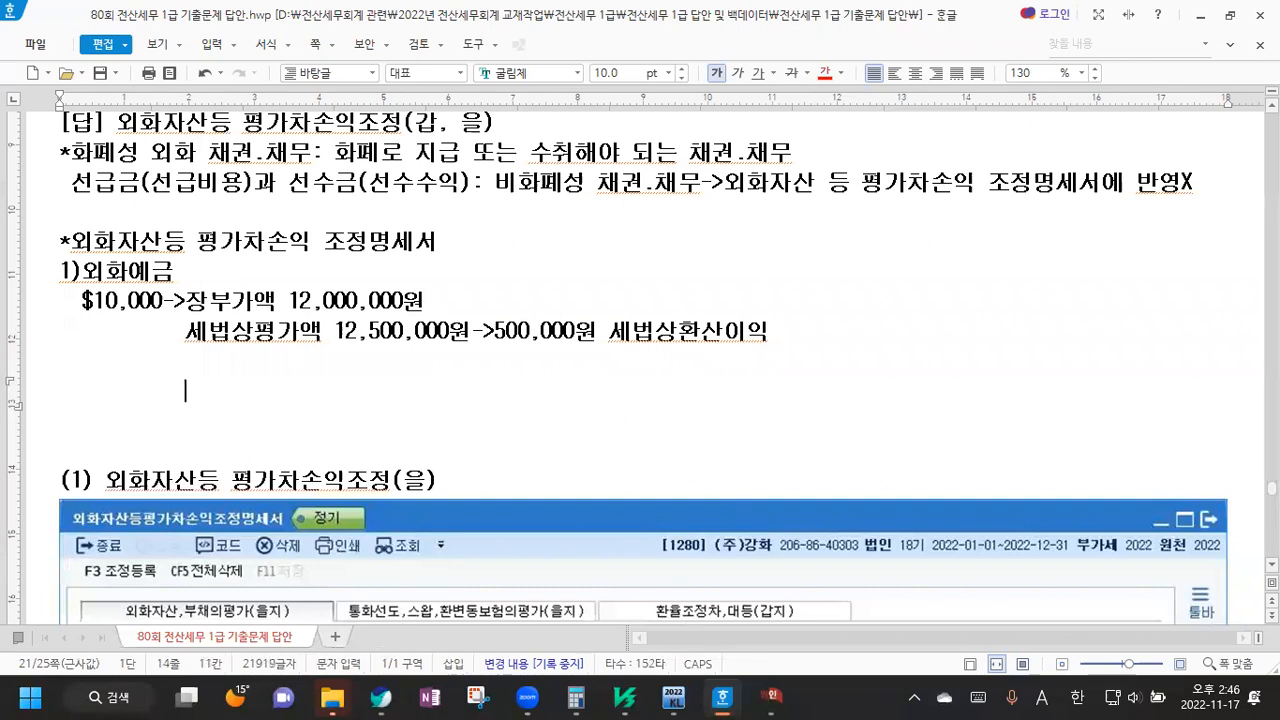
type("회시")
type("평가액")
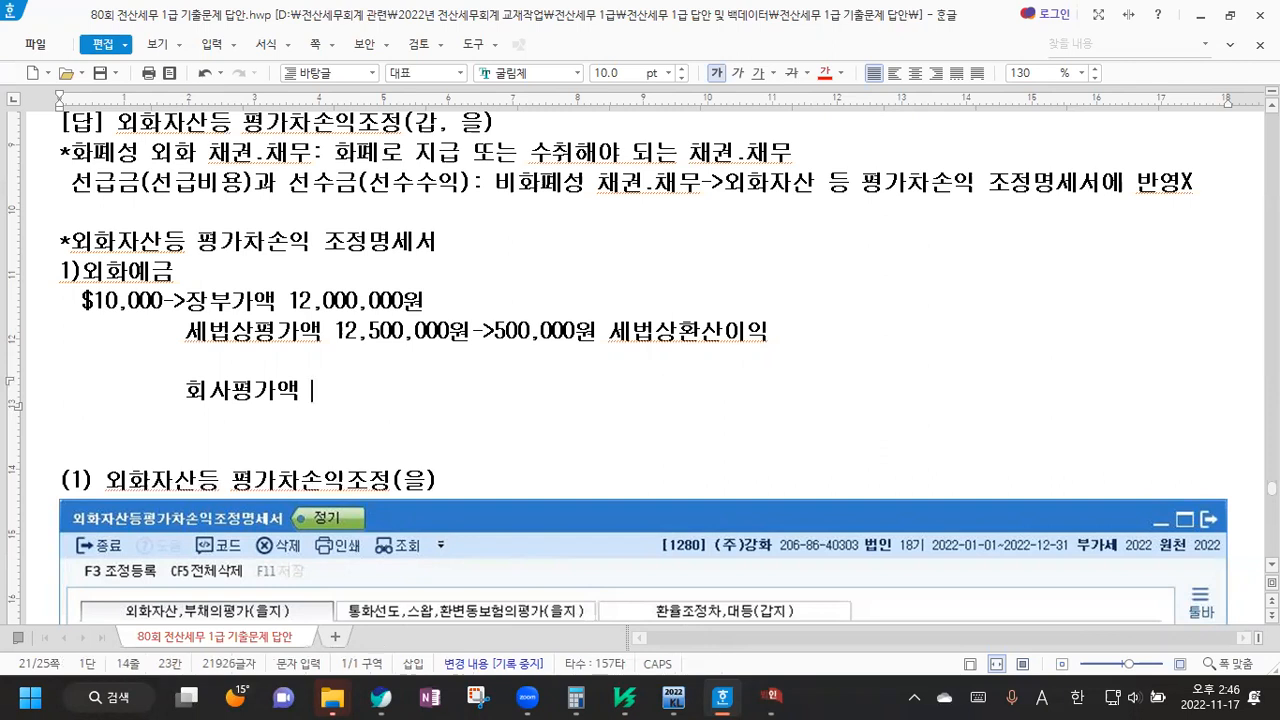
type("12,000,000원")
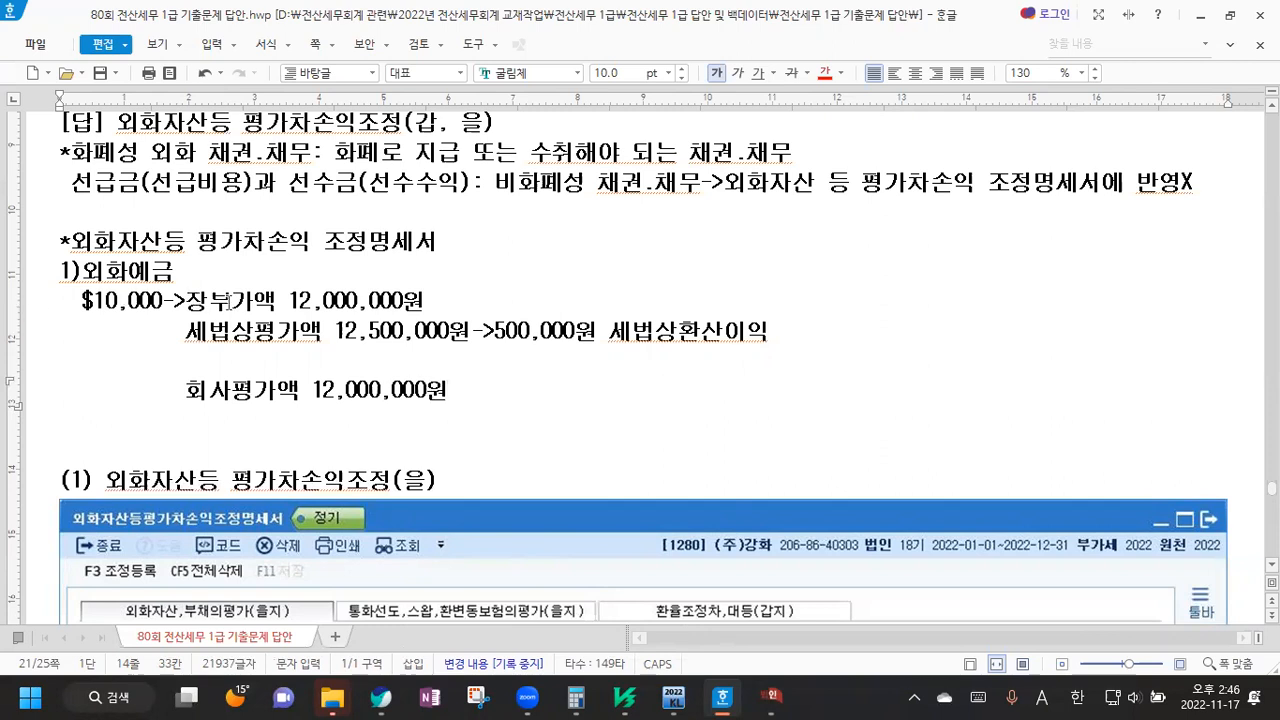
Append "->0원 회사환산손익" to the end of the 회사평가액 line
left_click_drag(185, 300, 378, 300)
left_click_drag(185, 392, 398, 392)
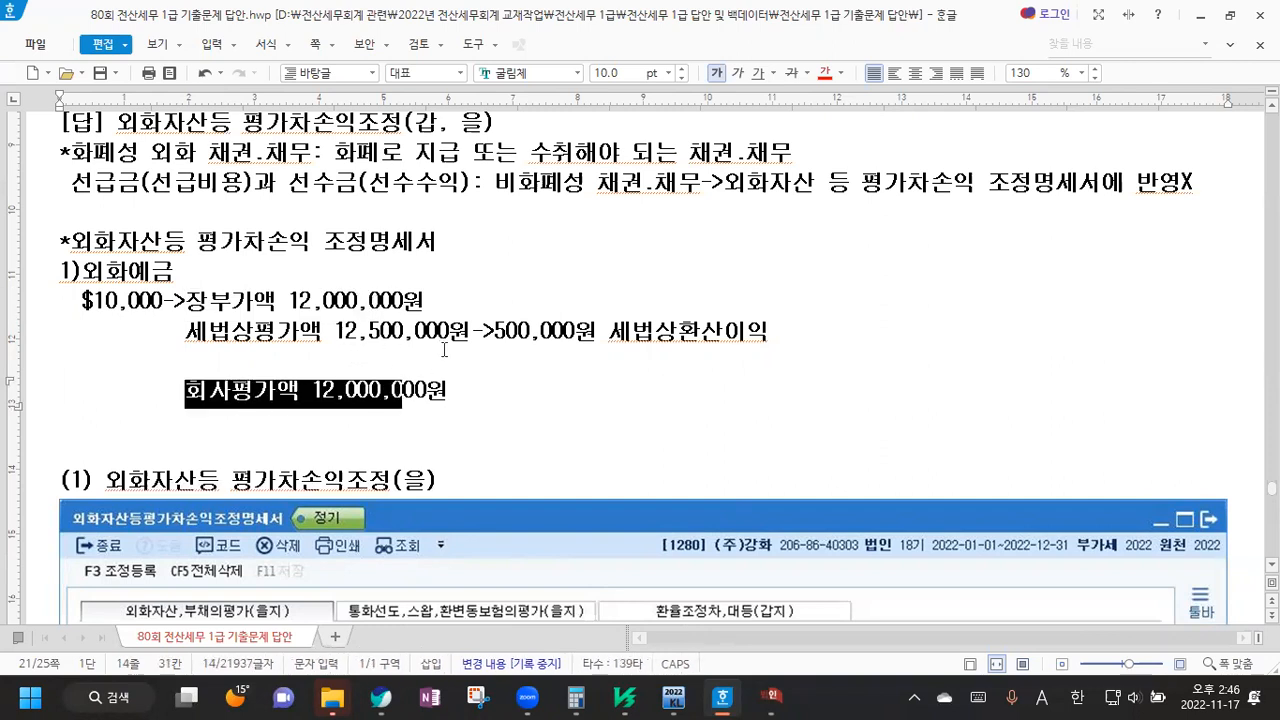
left_click(459, 391)
type("-")
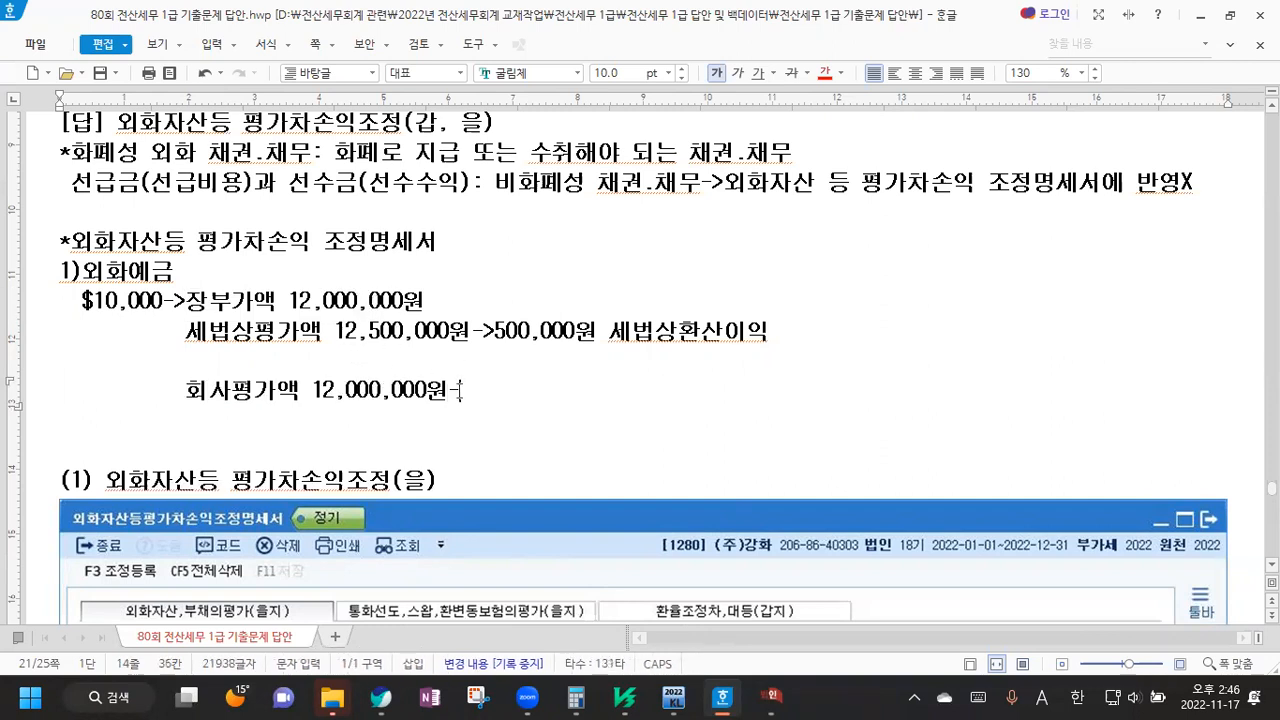
type(">0원 회사")
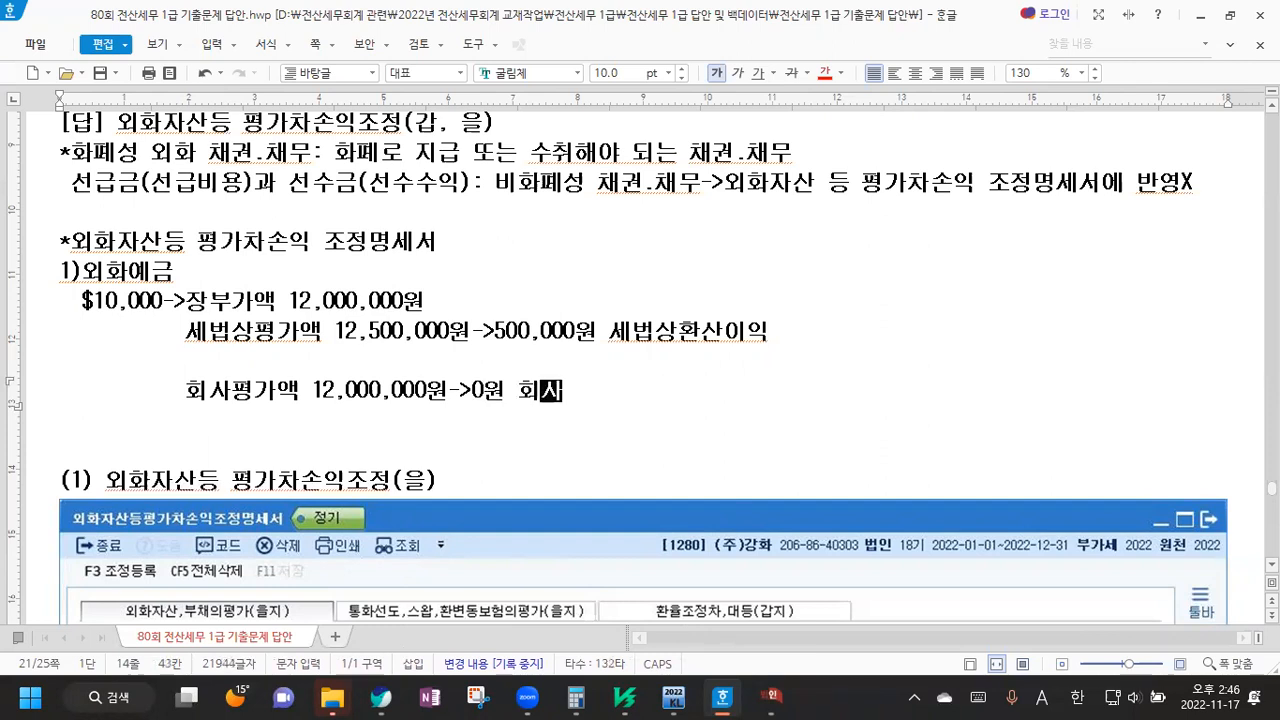
type("환산손익")
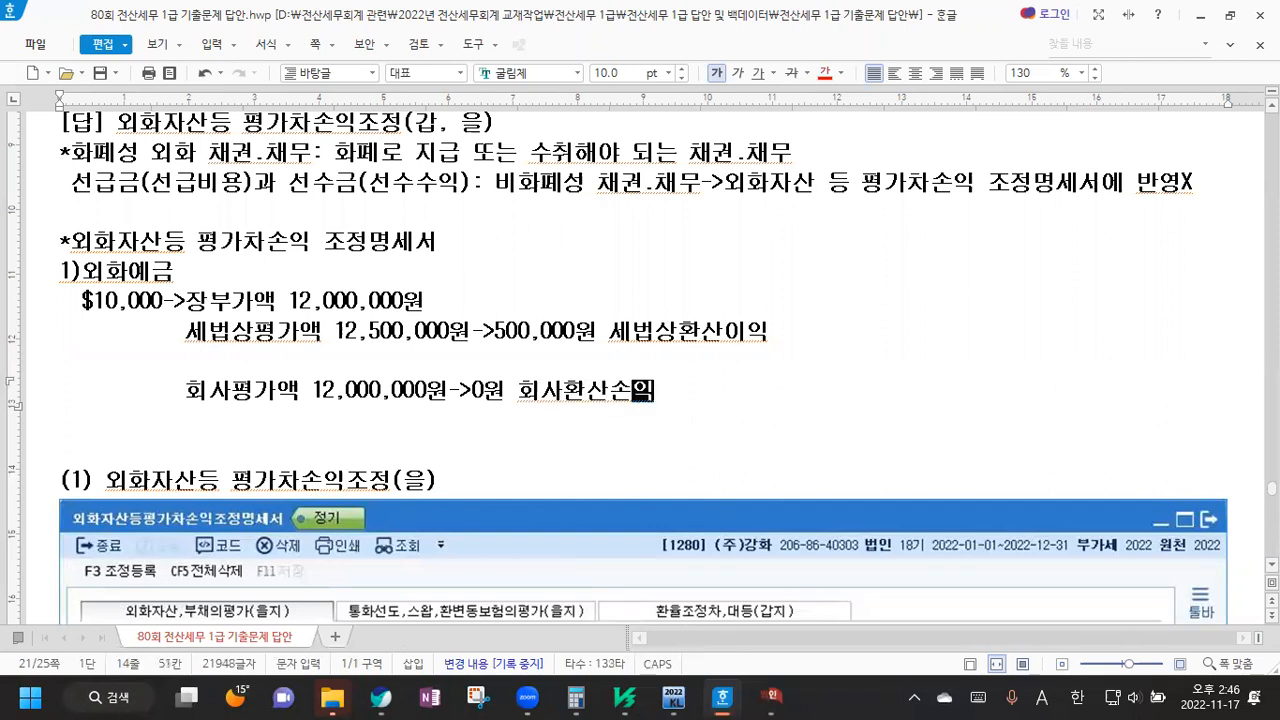
Leave a blank line below the 회사평가액 line and begin an indented note with "세무조정(회사환산손익과 세법상"
key("Return")
key("Return")
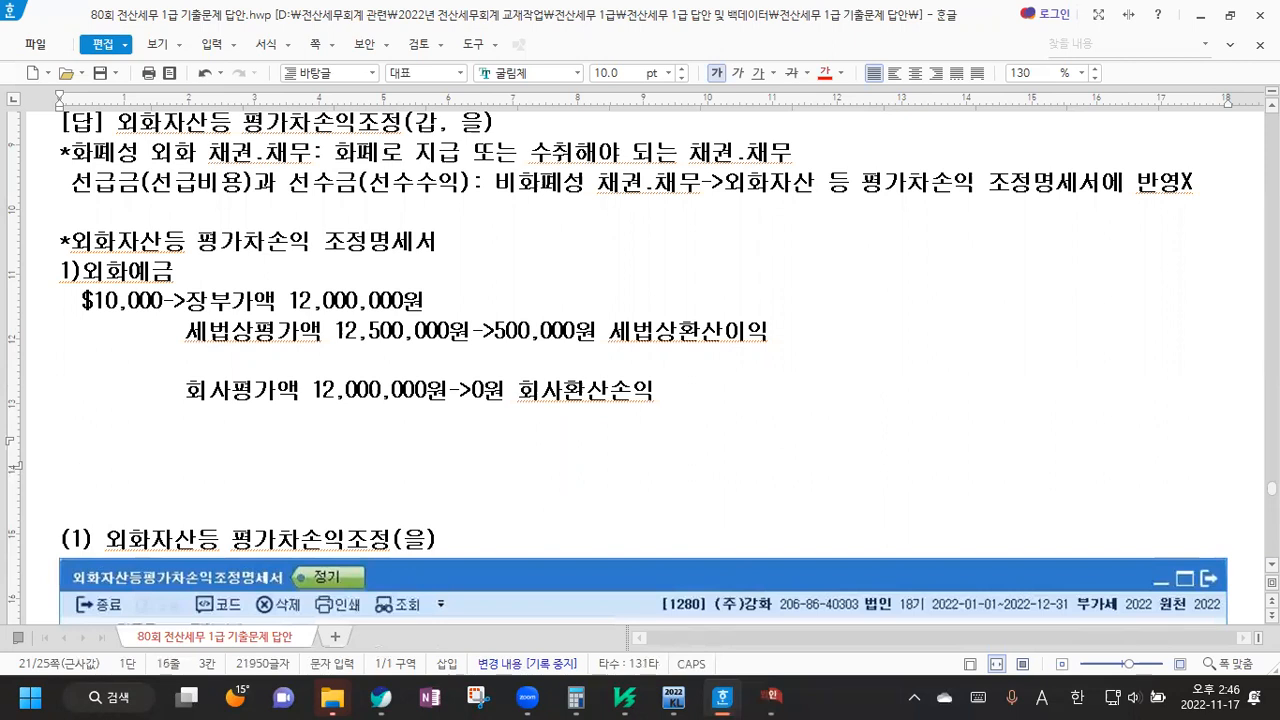
scroll(494, 374, "down", 1)
type("세무조정")
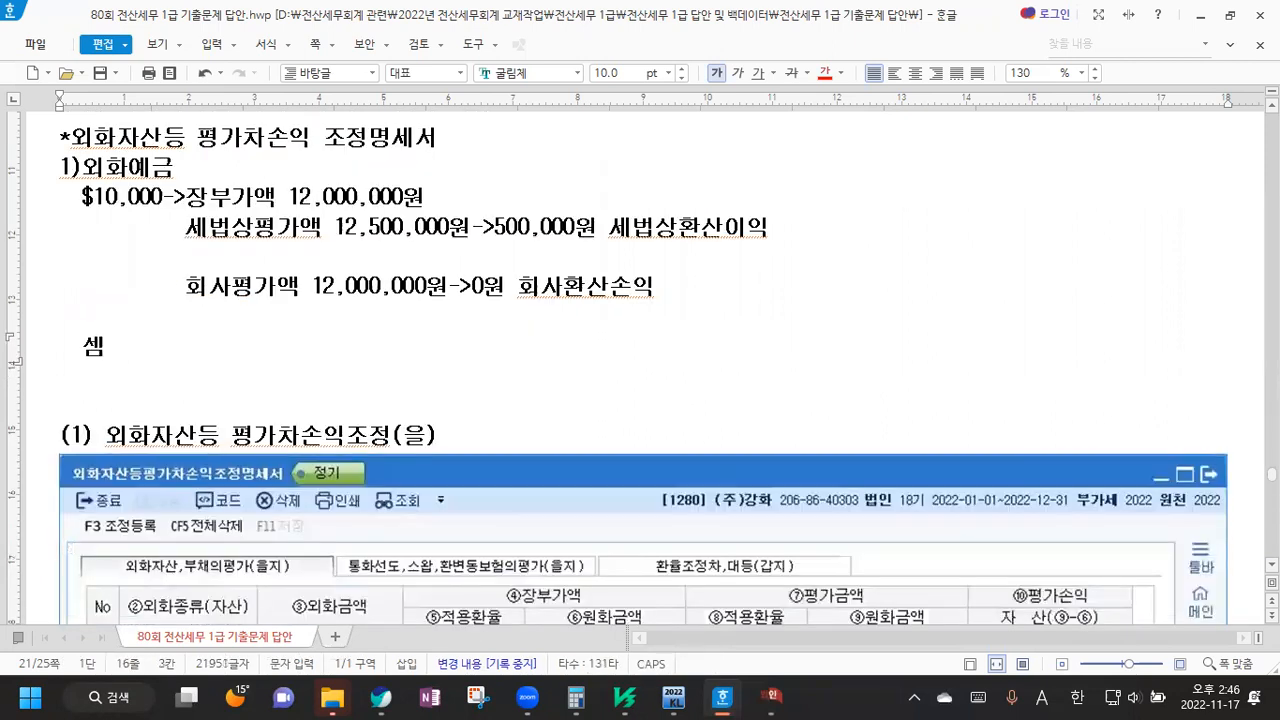
type("(")
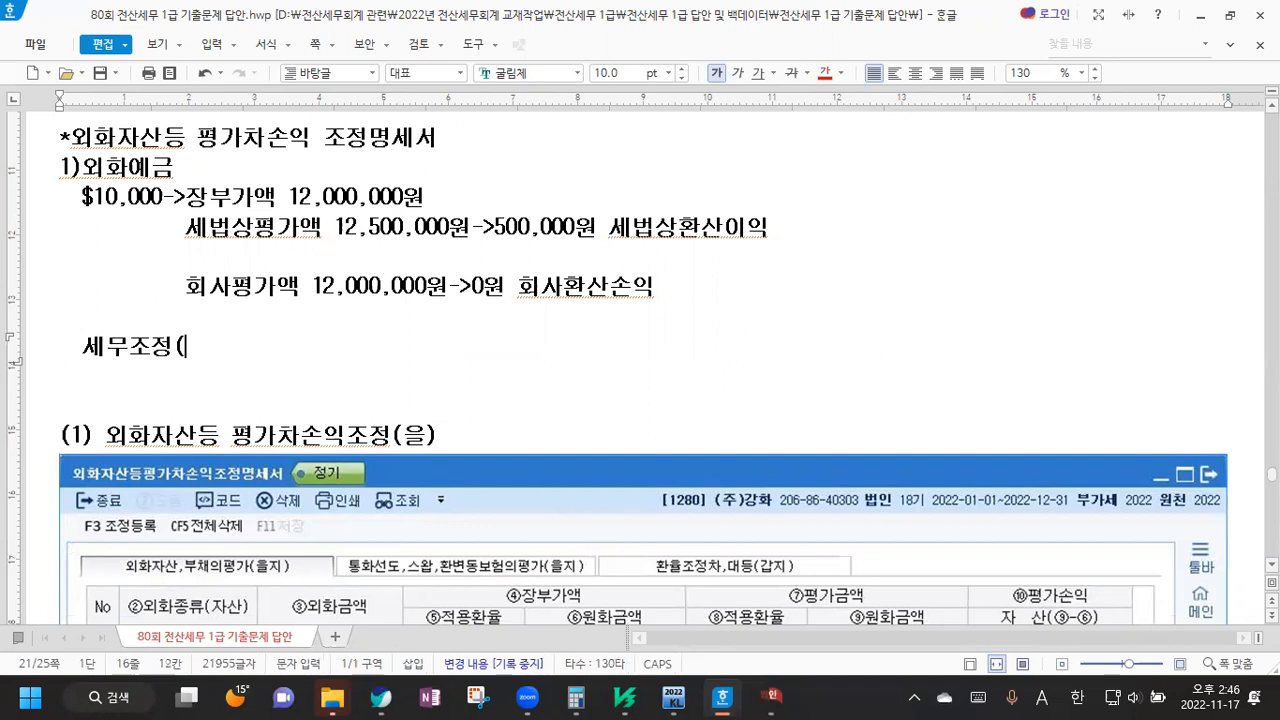
type("회사환산")
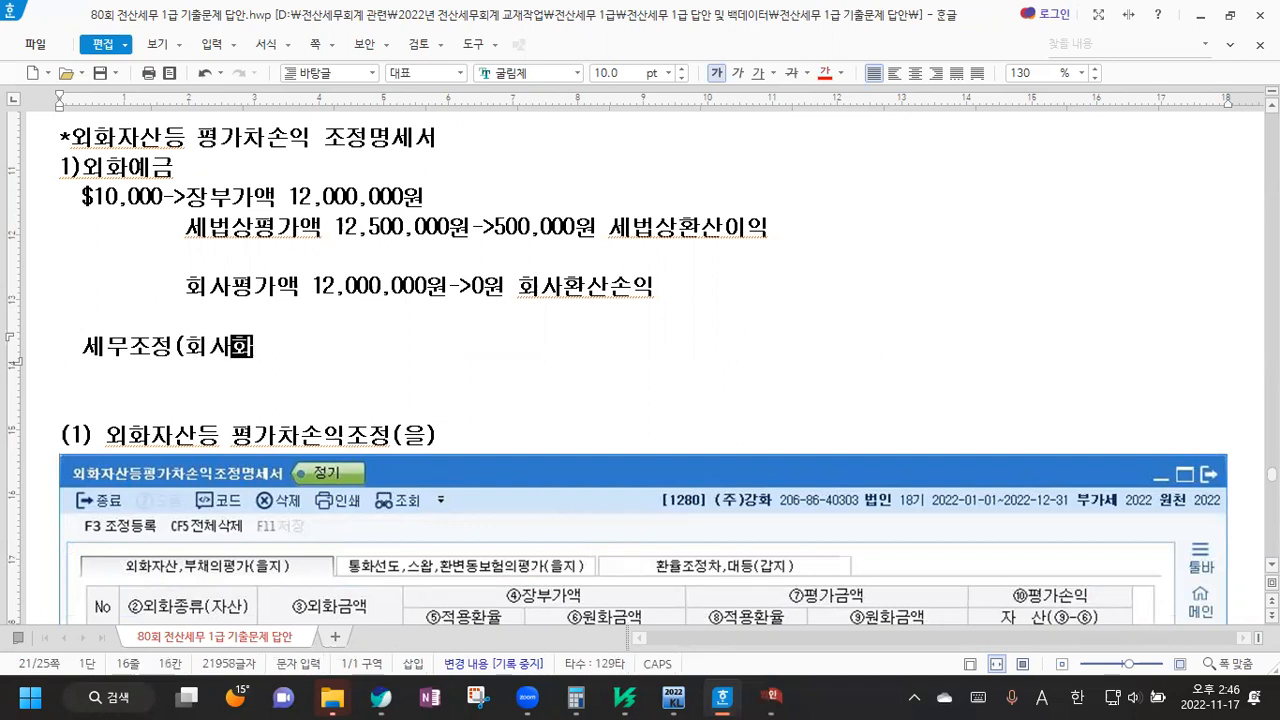
type("손익과 세")
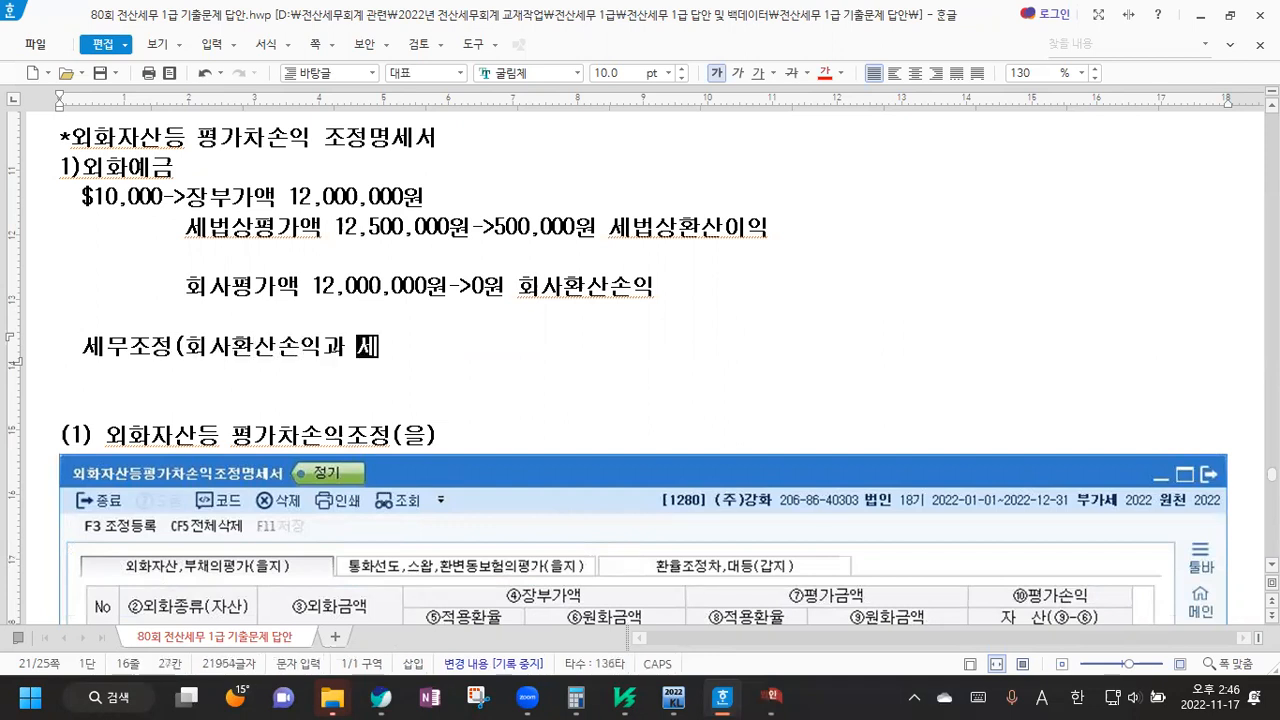
type("법사ㅇ")
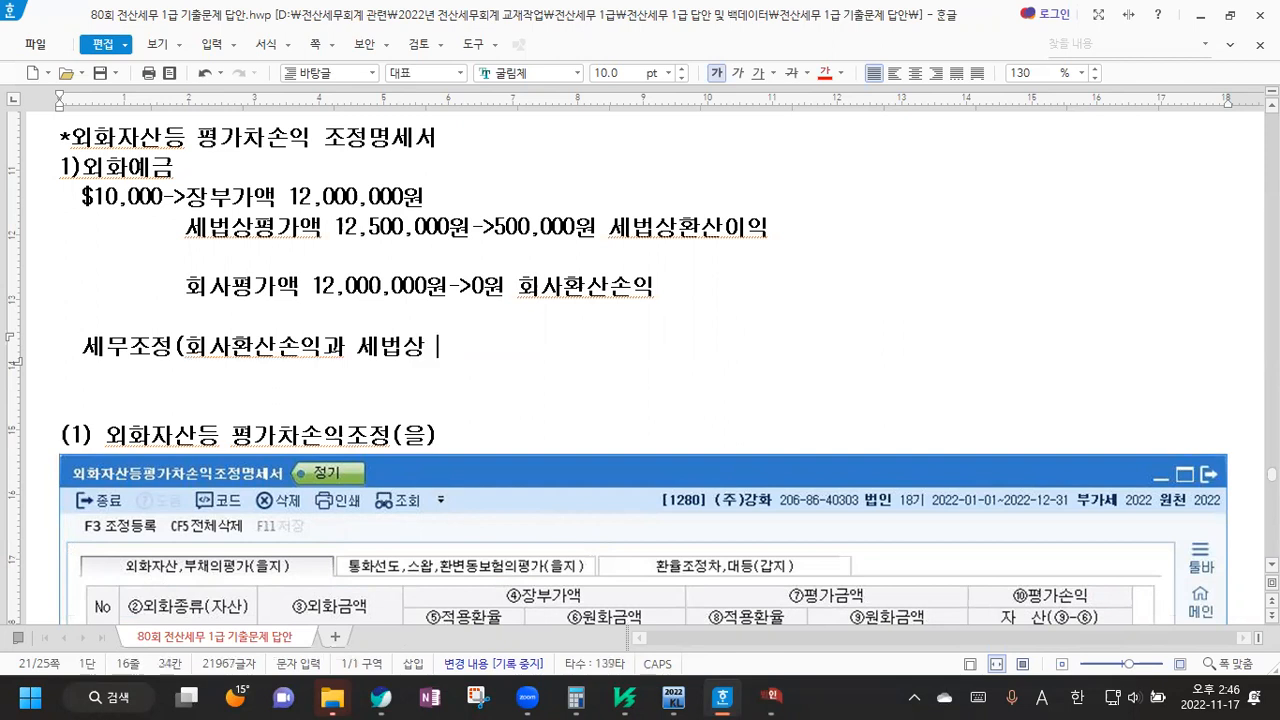
Insert a space between 회사 and 환산손익 in the 세무조정 note and complete its line with "환산손익 비교)"
key("Left")
key("Left")
key("Left")
key("Left")
key("Left")
key("Left")
key("Left")
key("Left")
key("Left")
left_click(449, 346)
type("환")
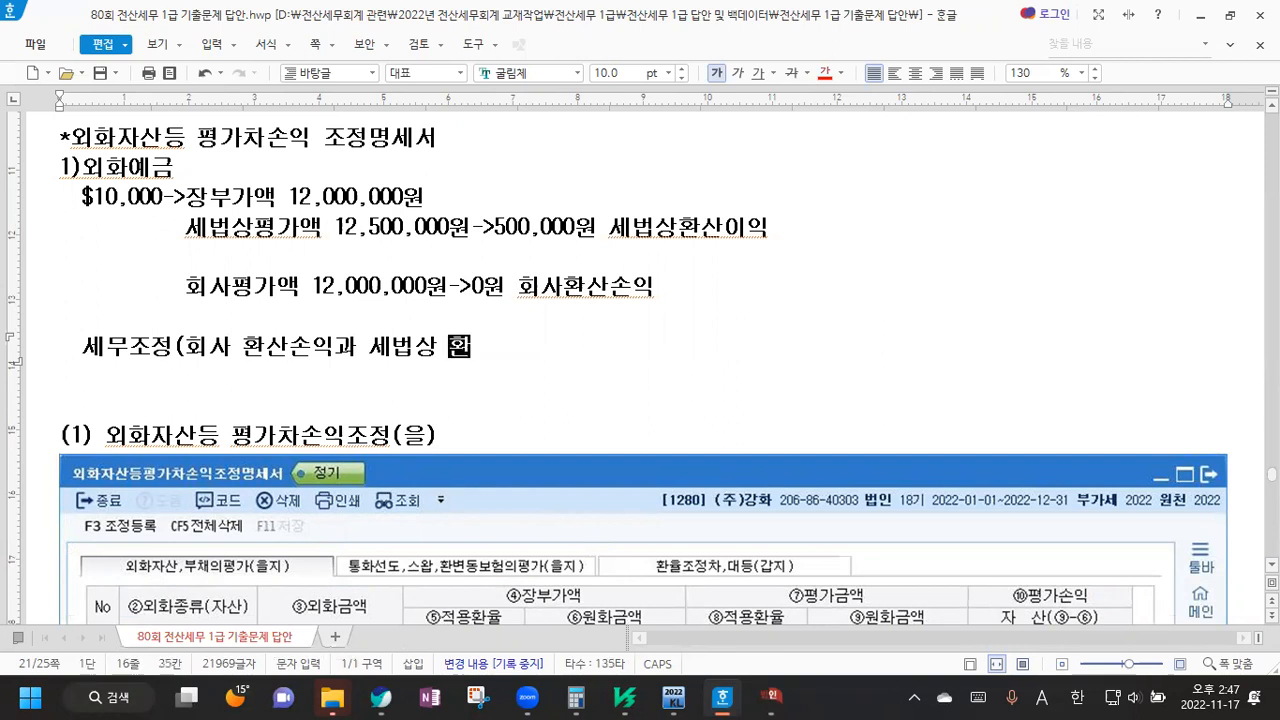
type("산손이 비교)")
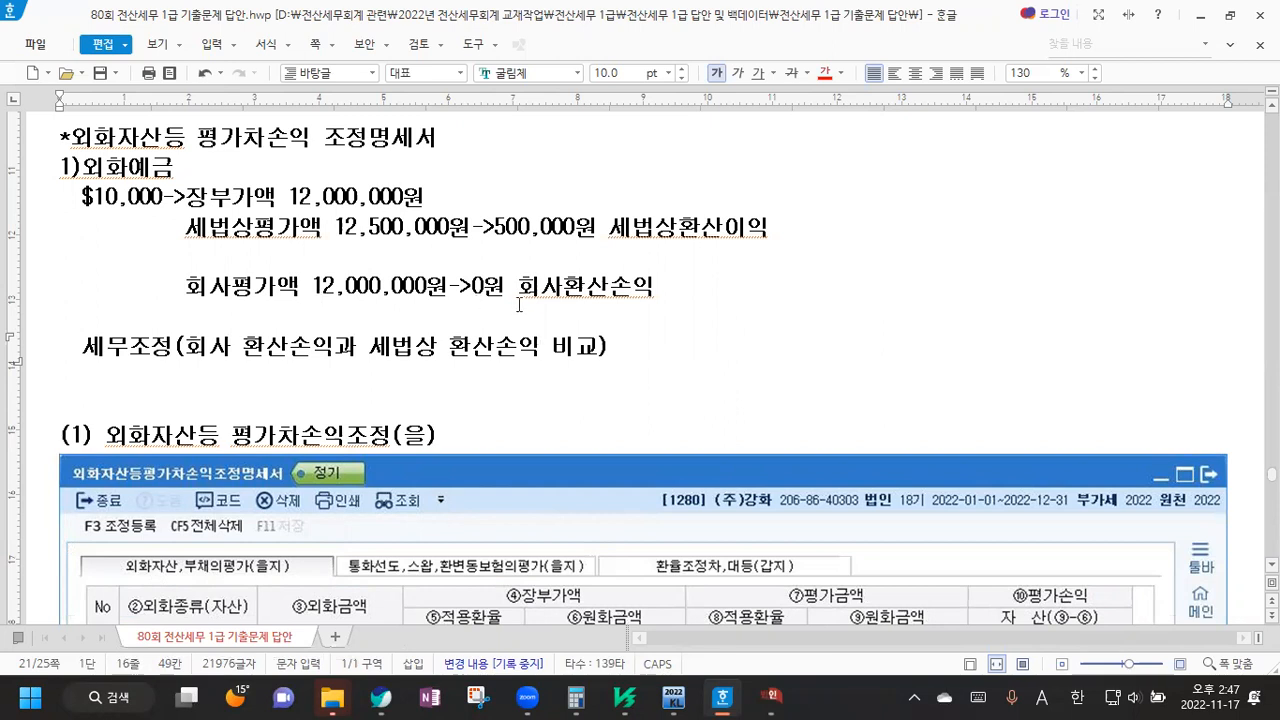
Add the adjustment "->익금산입 외화환산이익 500,000원(유보발생)" on a new line beneath the 세무조정 note
left_click_drag(472, 290, 667, 283)
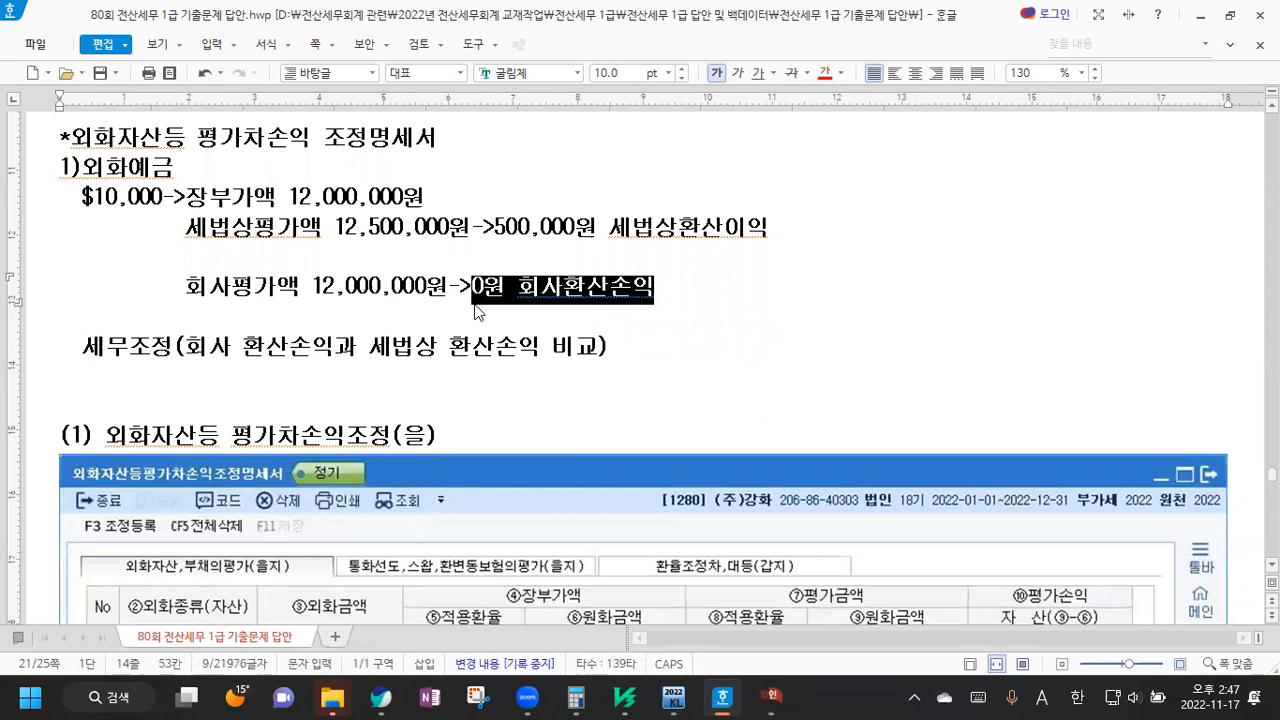
left_click_drag(494, 228, 609, 228)
left_click(628, 352)
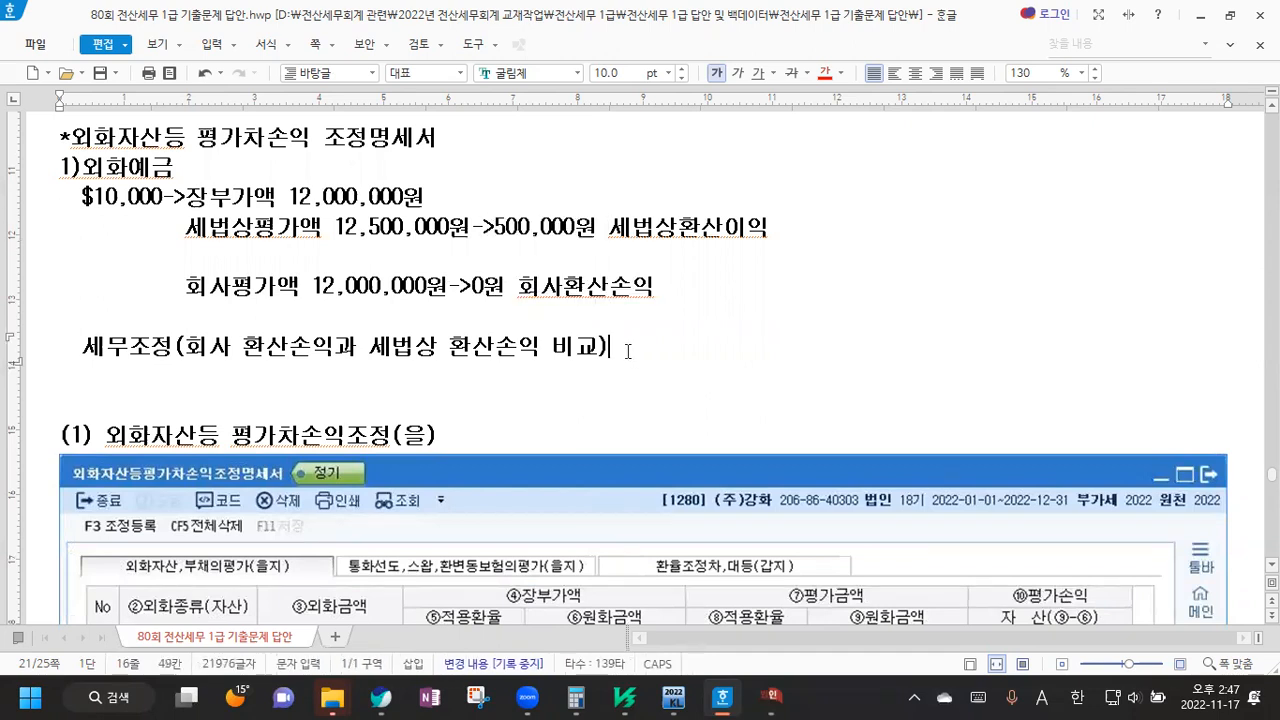
key("Return")
type("-")
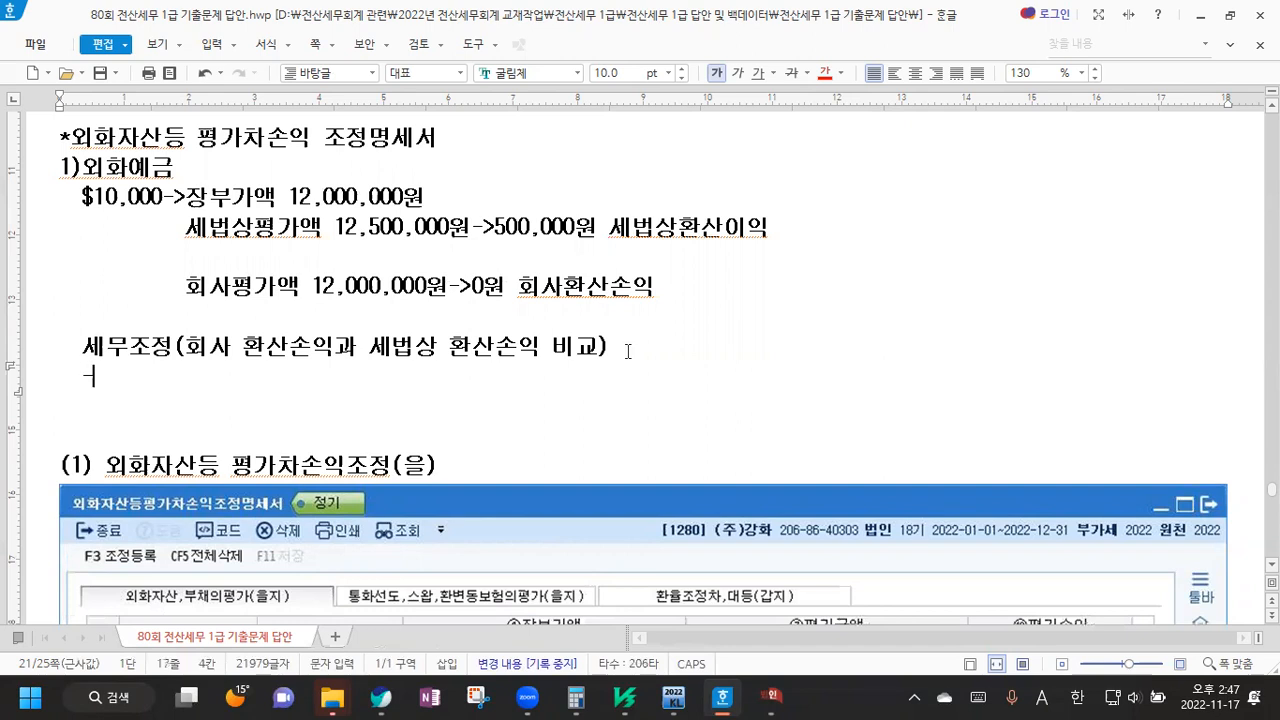
type(">익금산입")
type(" 외ㅎ")
type("화환산이ㅇ")
type("익 500,000")
type("원")
type("(")
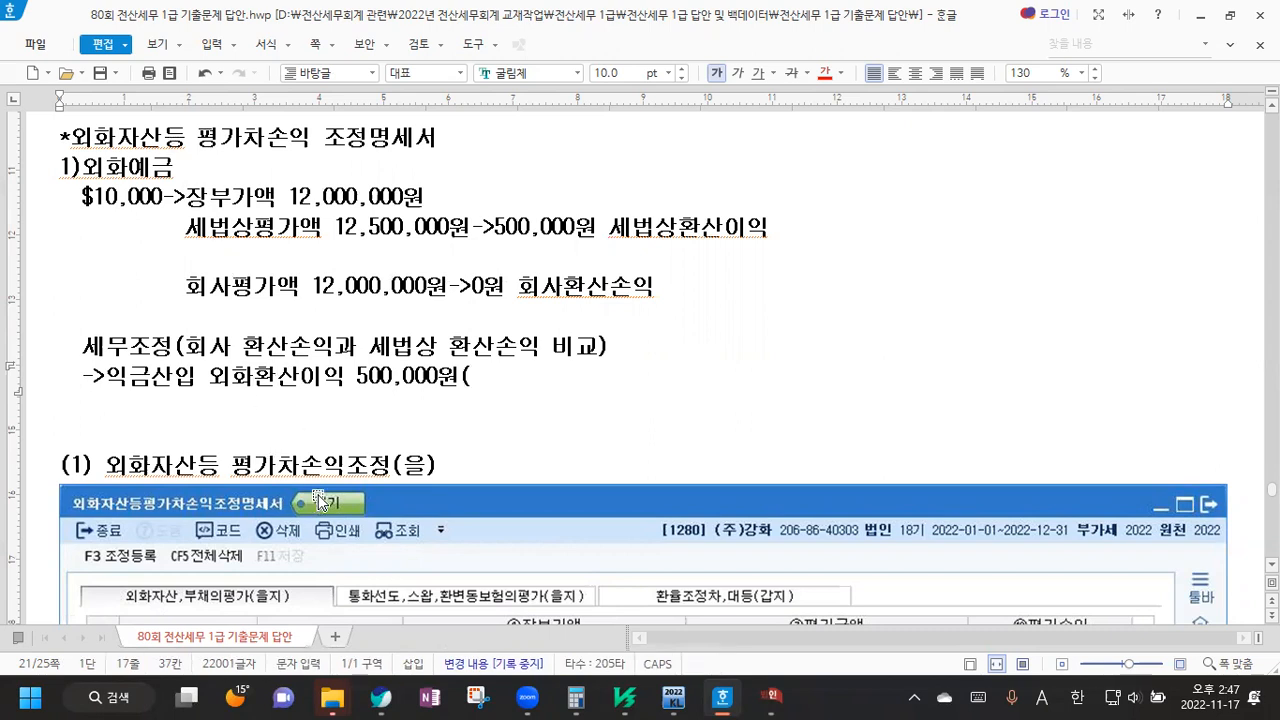
type("유")
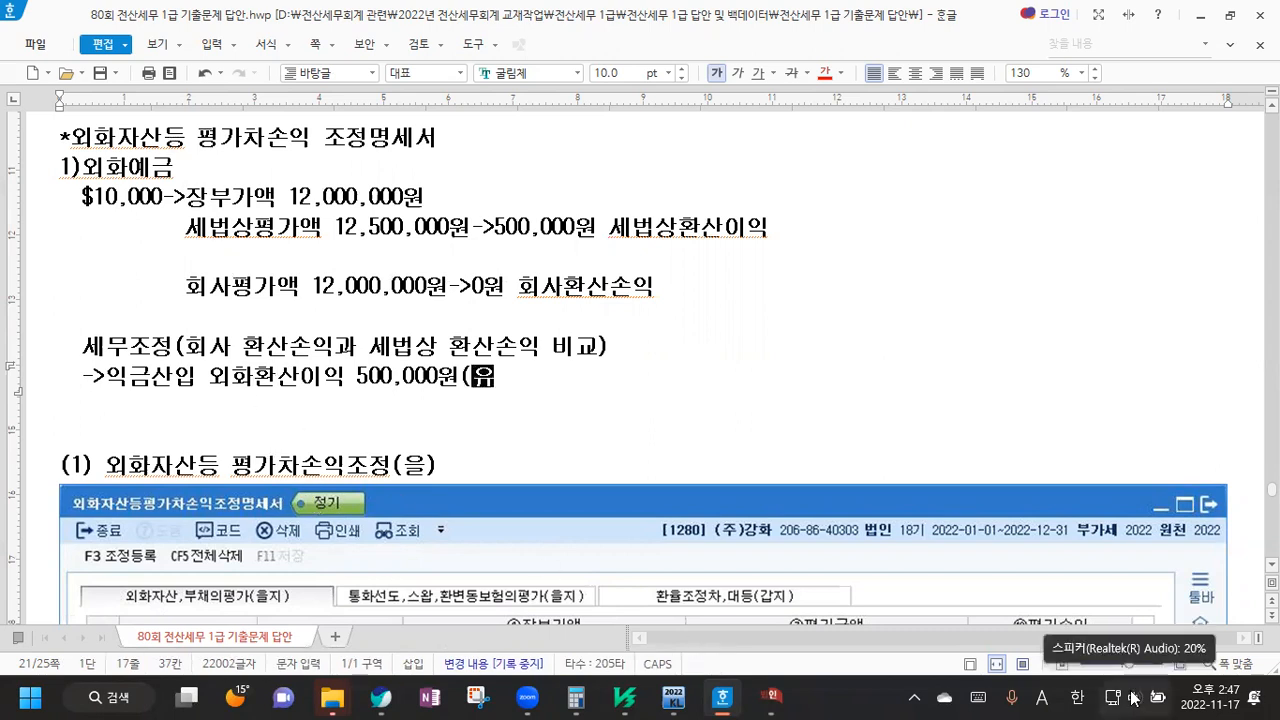
type("보발생)")
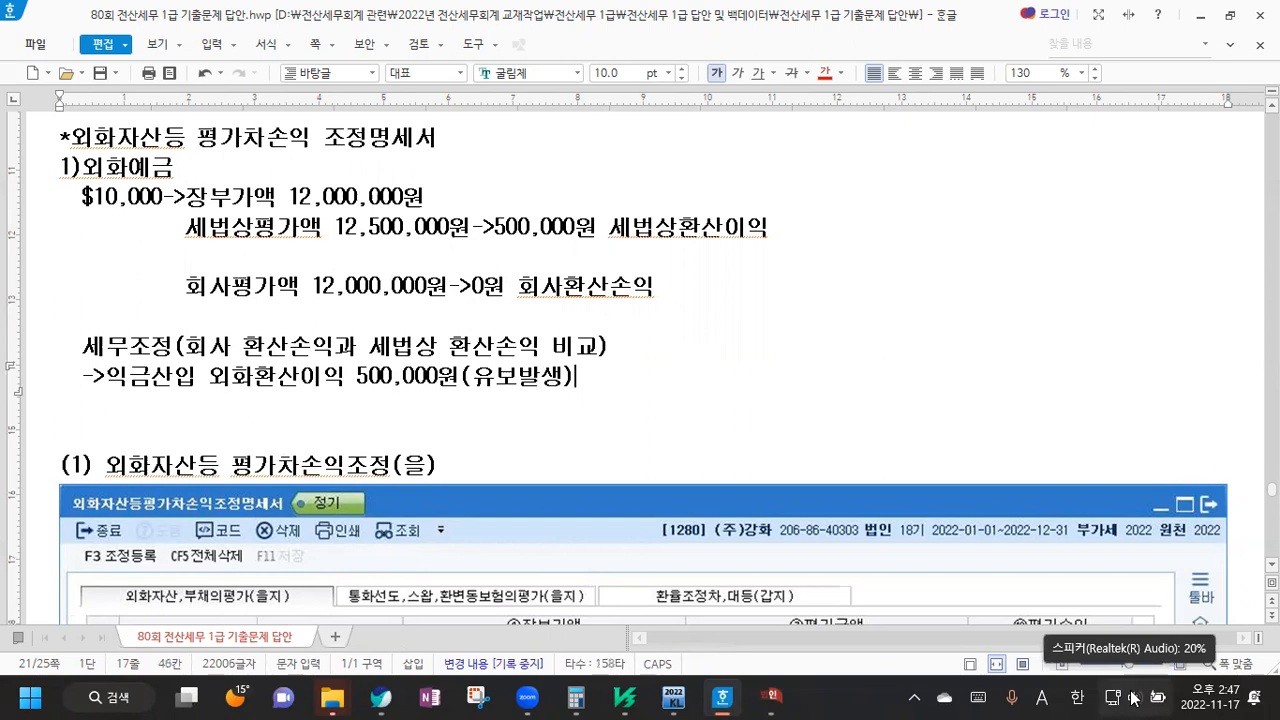
Leave a blank line, add the item "2)외화차입금" and start an indented line beneath it
key("Return")
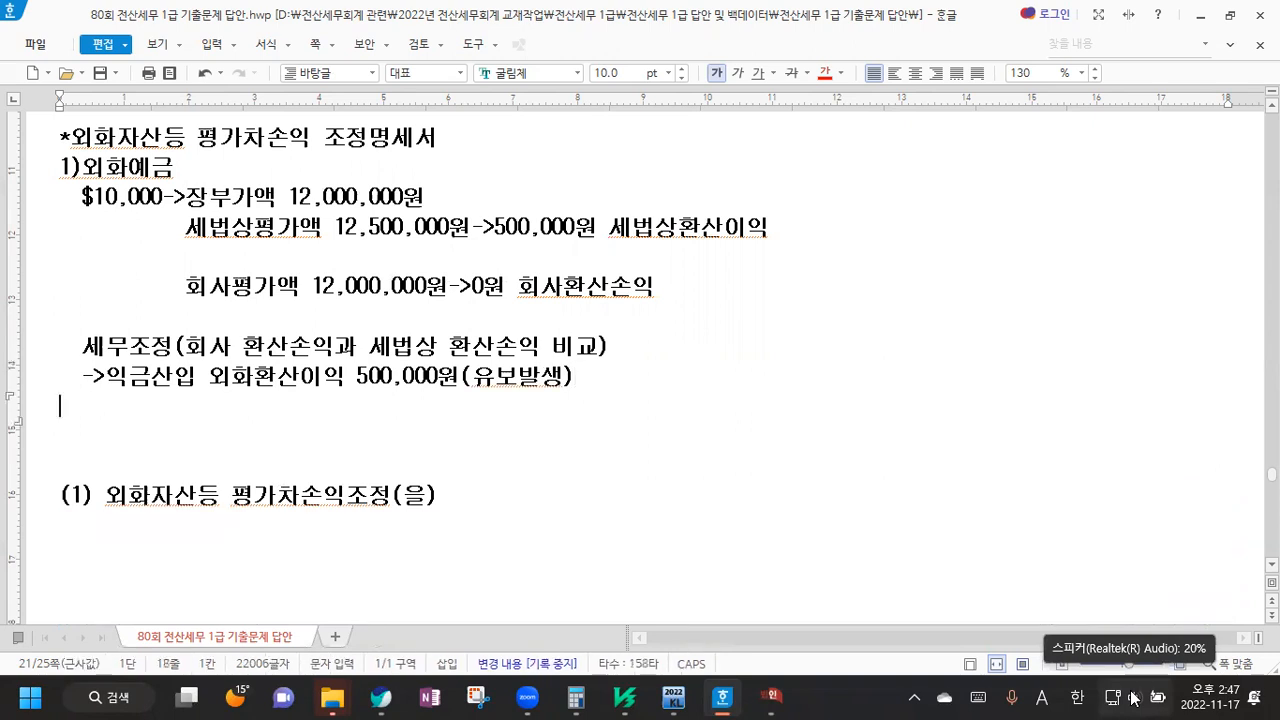
key("Return")
type("2")
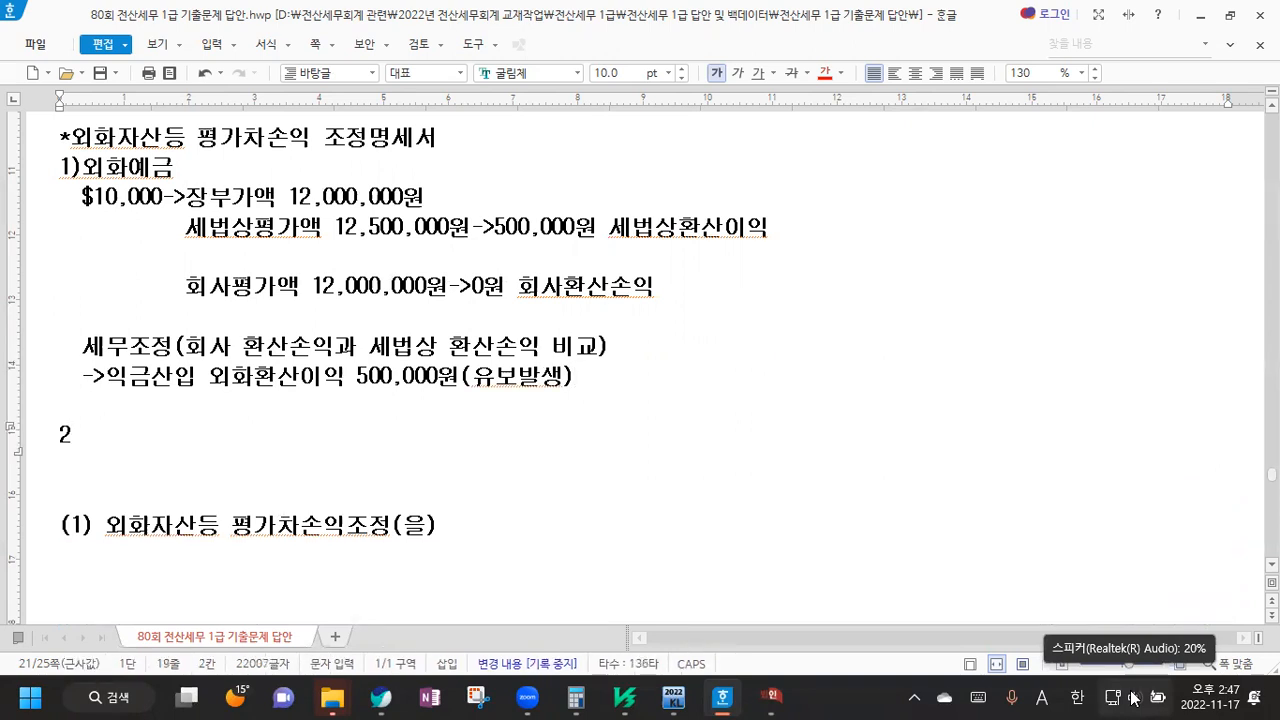
type(")")
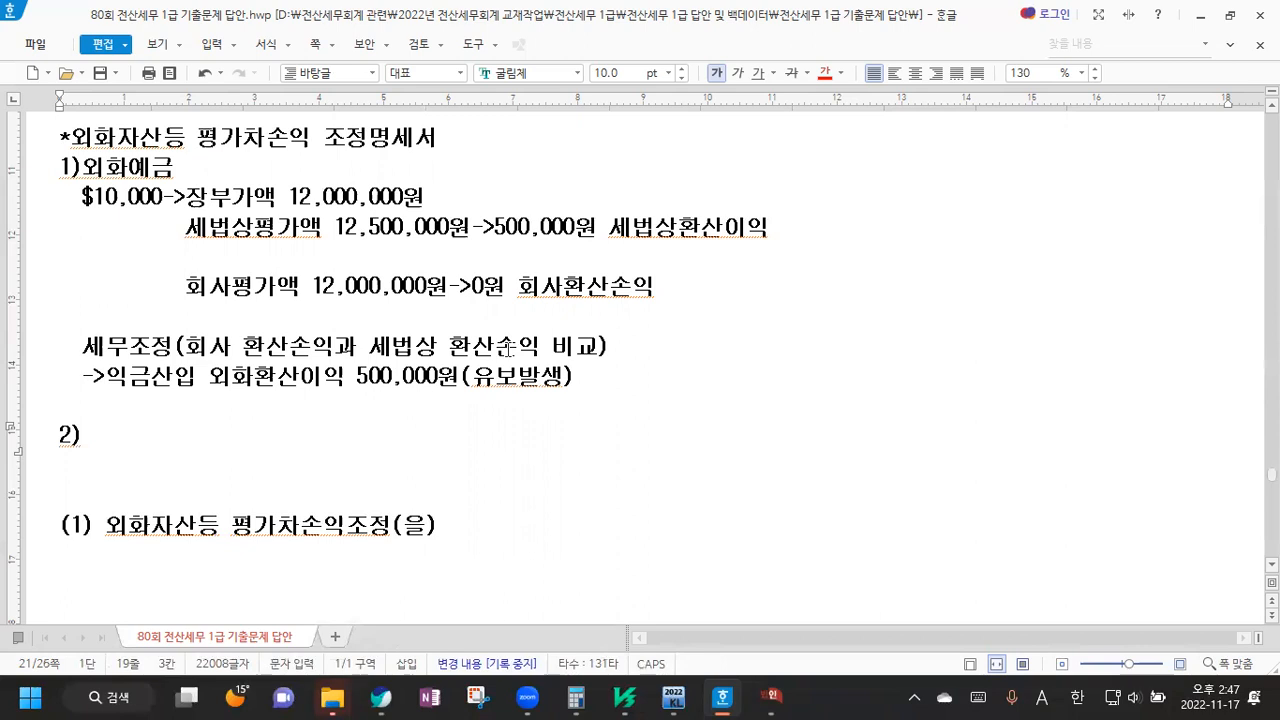
key("Hangul")
type("외화차입금")
key("Return")
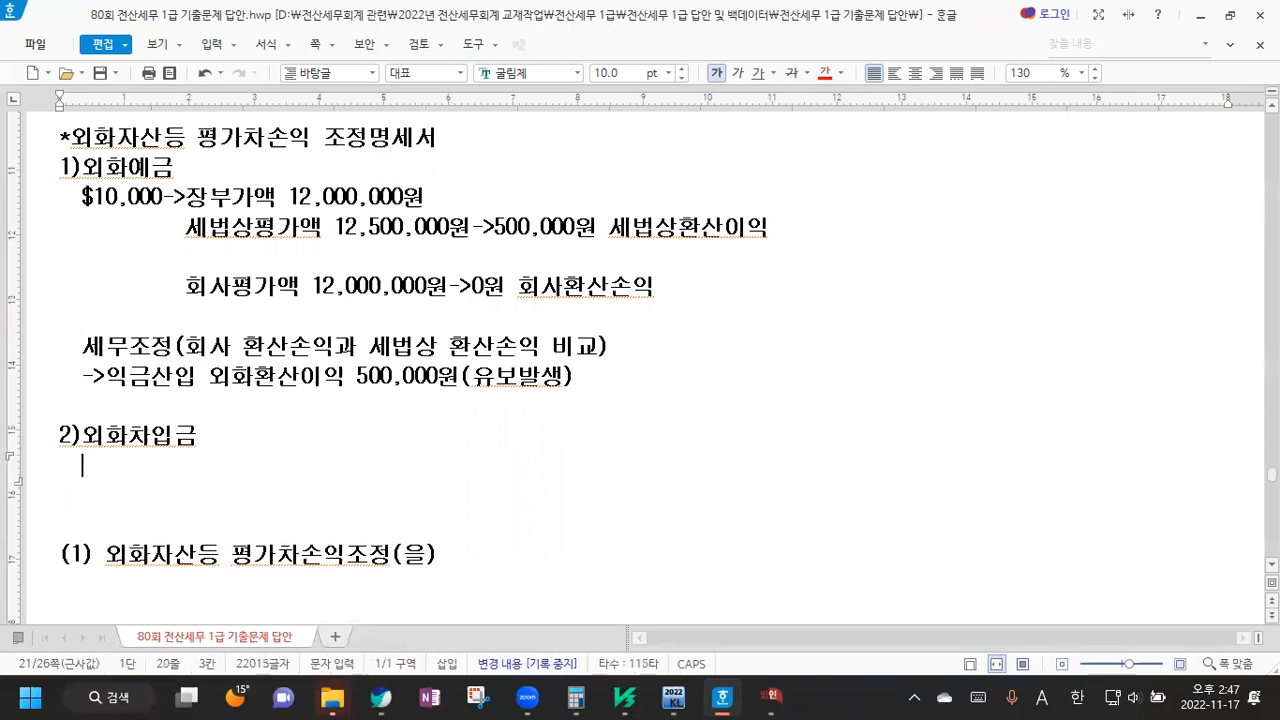
Write "$50,000->장부가액 65,000,000원" under the 외화차입금 item in the Hangul document, checking the liability row of the valuation form in KcLep
type("$50,0")
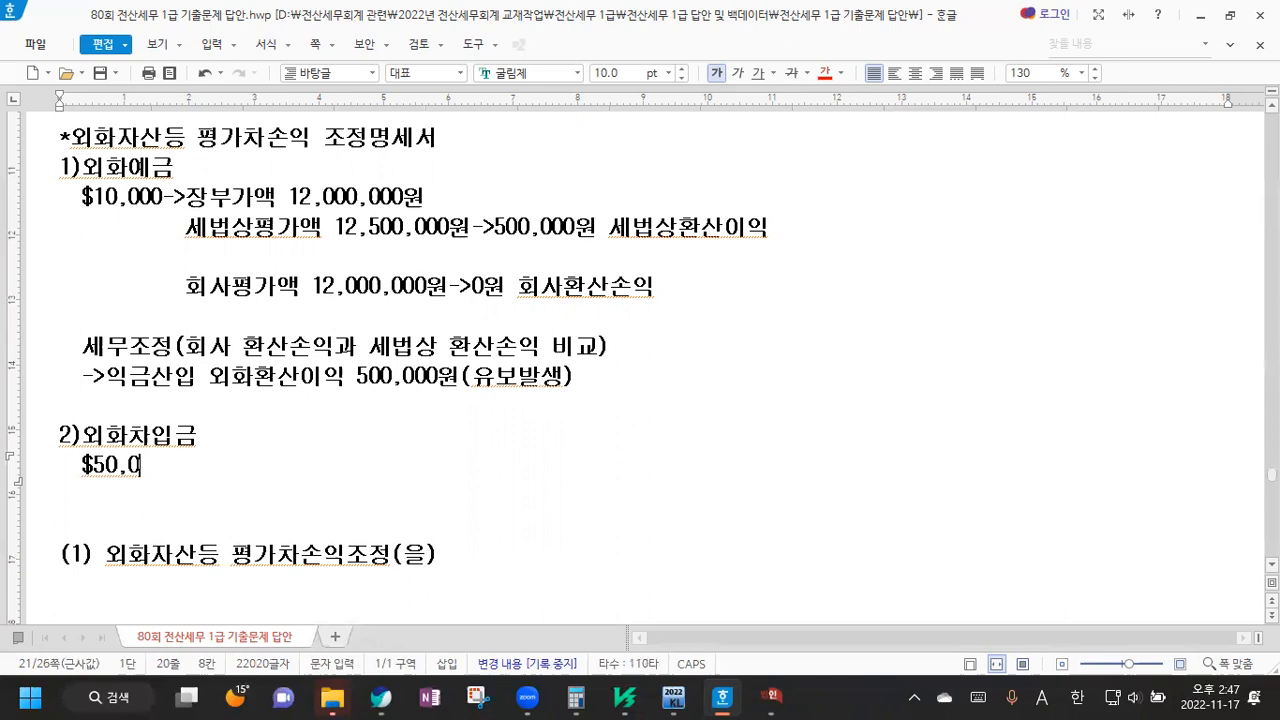
type("00->")
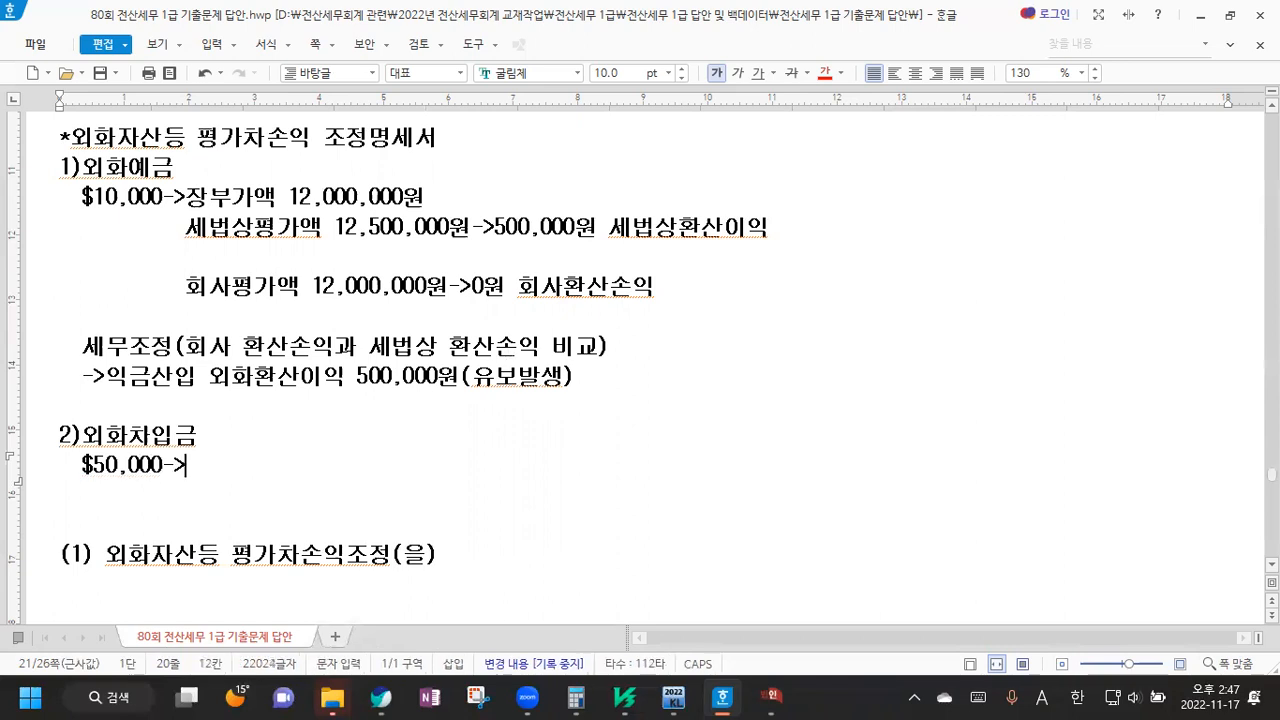
scroll(566, 325, "down", 2)
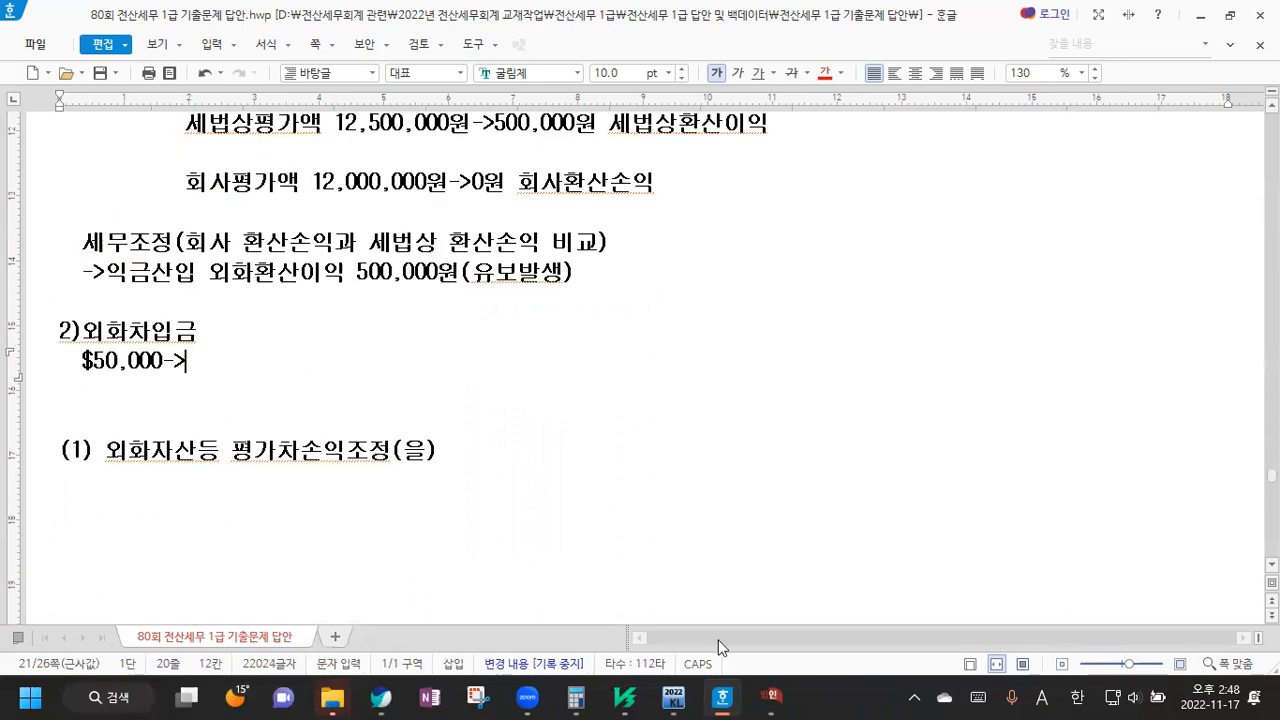
left_click(771, 696)
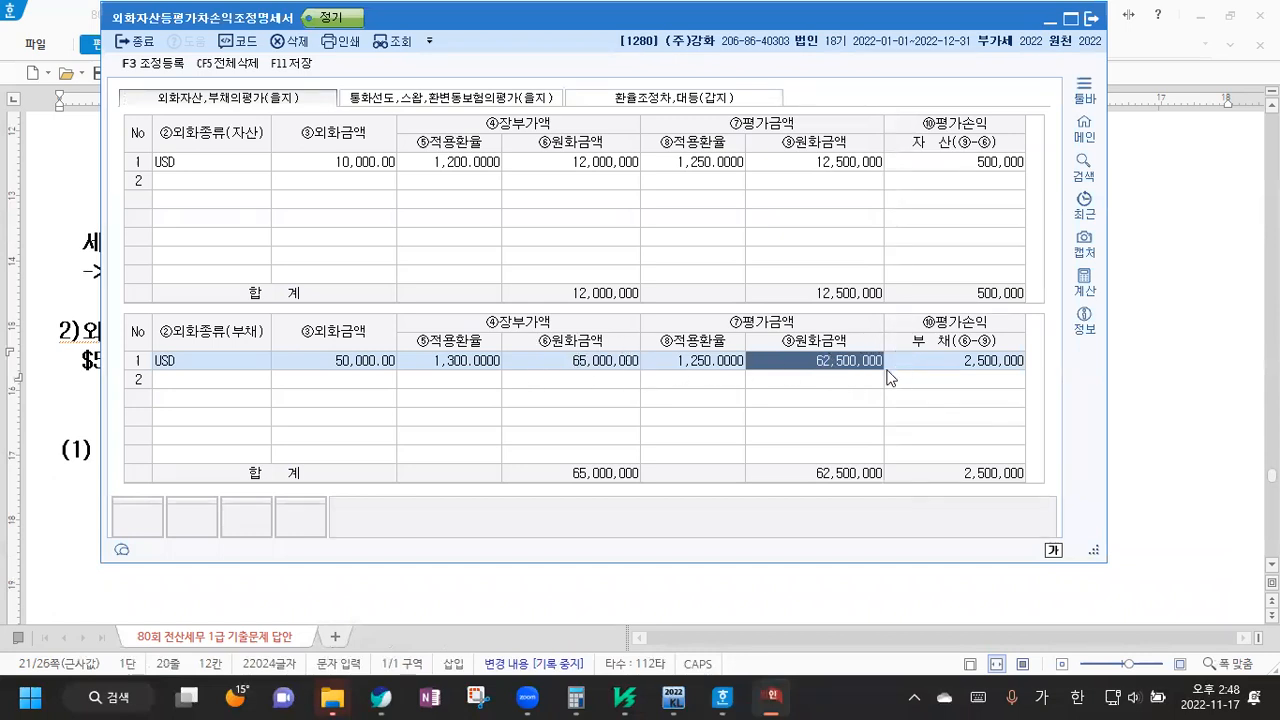
left_click(1213, 372)
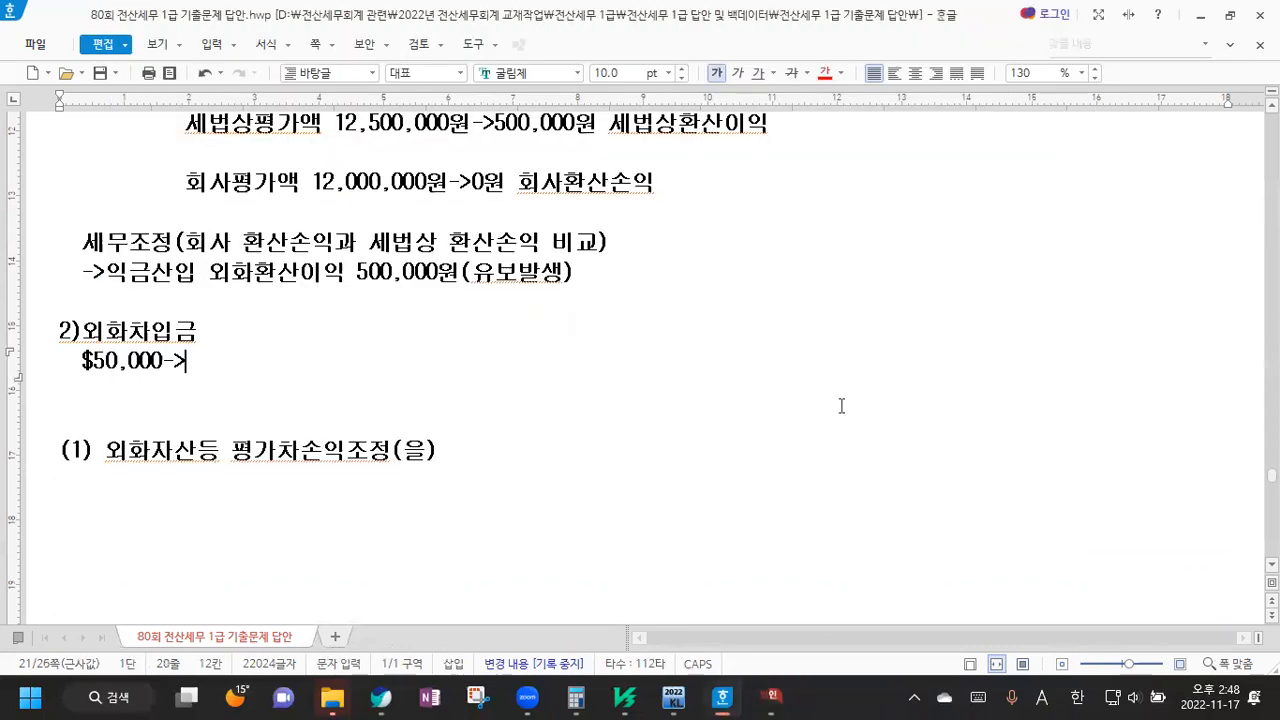
type("장부가액 65,000,000우")
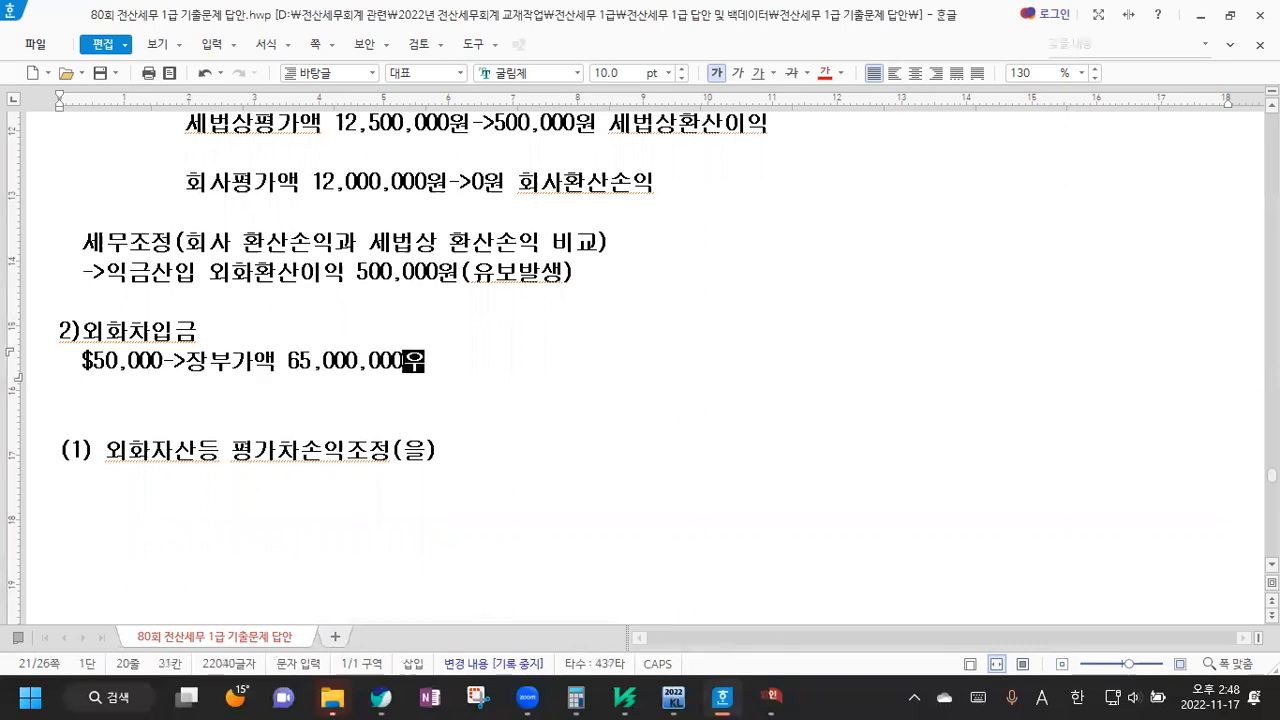
type("ㄴ")
Add the line "세법상평가액 62,500,000원->2,500,000원 세법상환산이익" beneath the 외화차입금 book value and start a new line
key("Return")
type("세법상평가애ㄱ 62,500,")
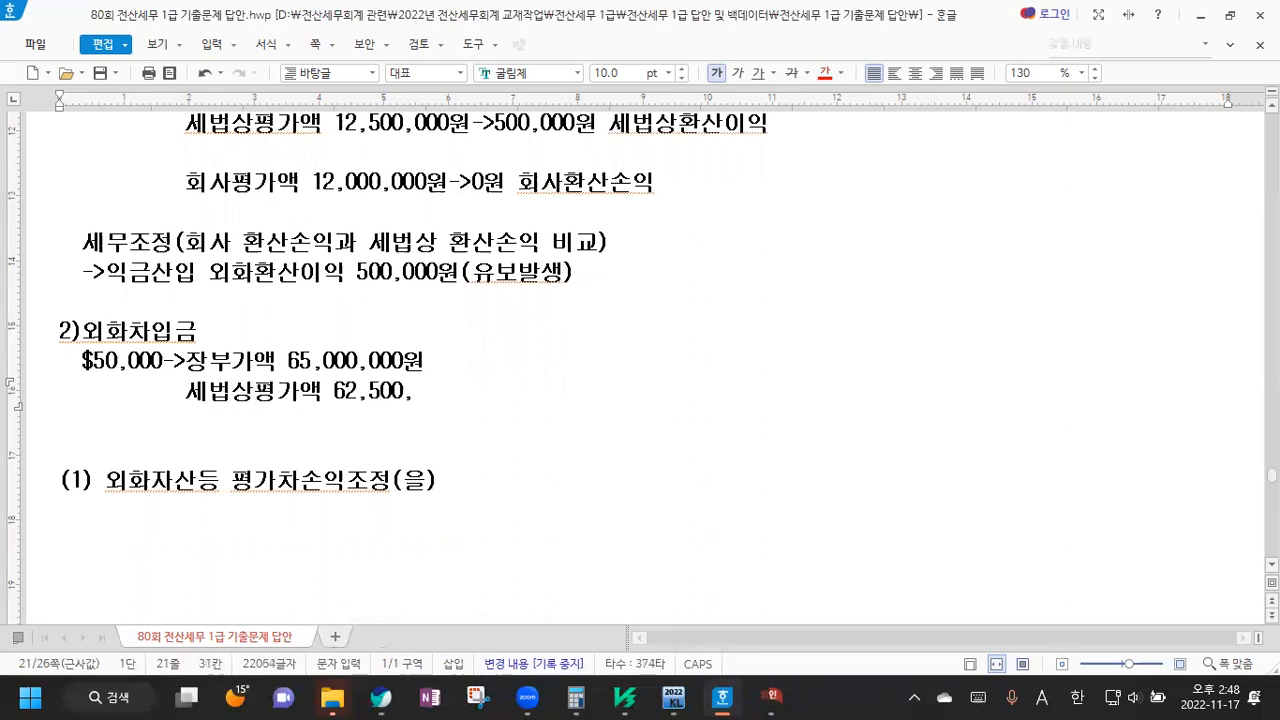
type("000원->2,500,000원 세버")
type("상환산이익")
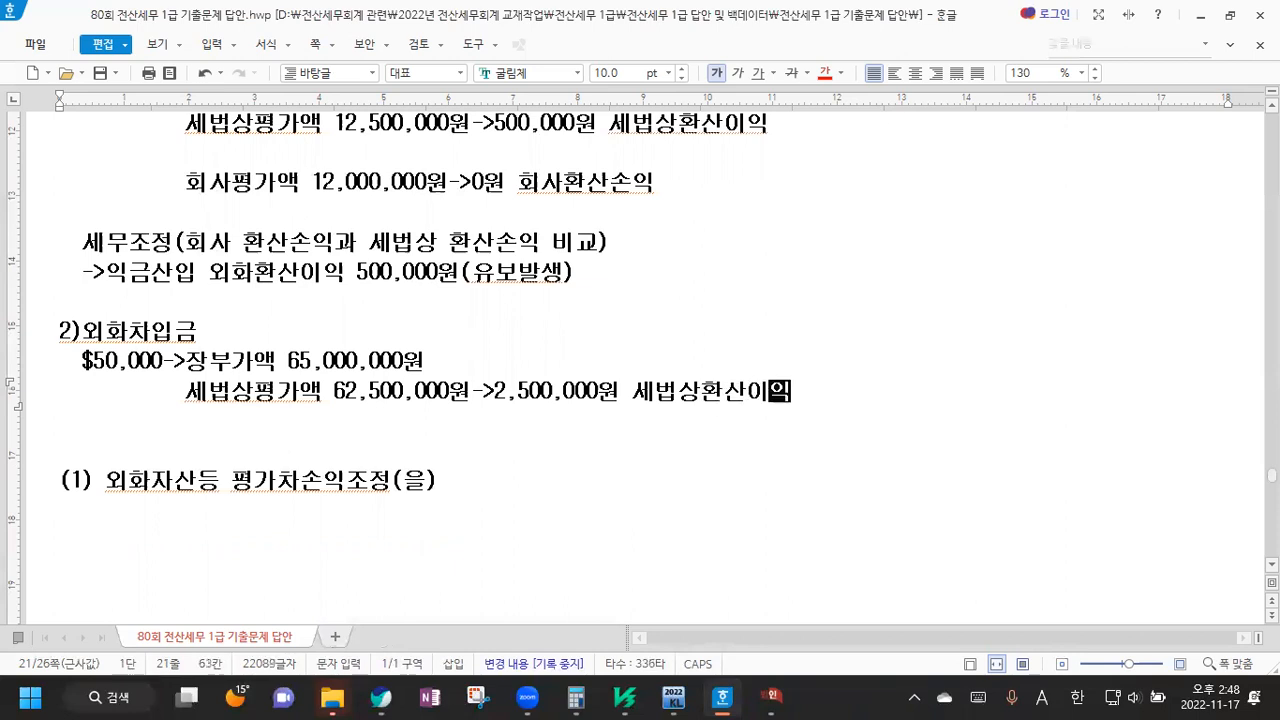
key("Return")
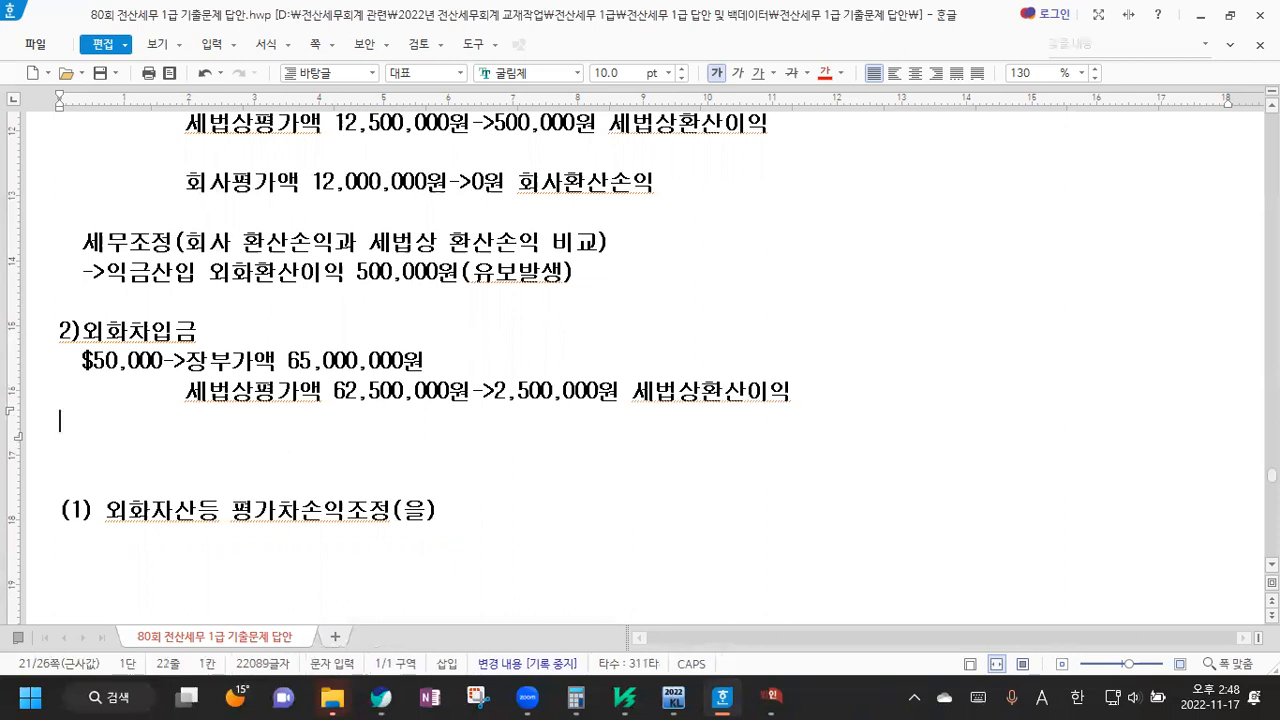
Leave a blank line and add "회사평가액 65,000,000원->0원 회사환산손익" beneath the 외화차입금 tax valuation line
key("Return")
type("회사평가액 ")
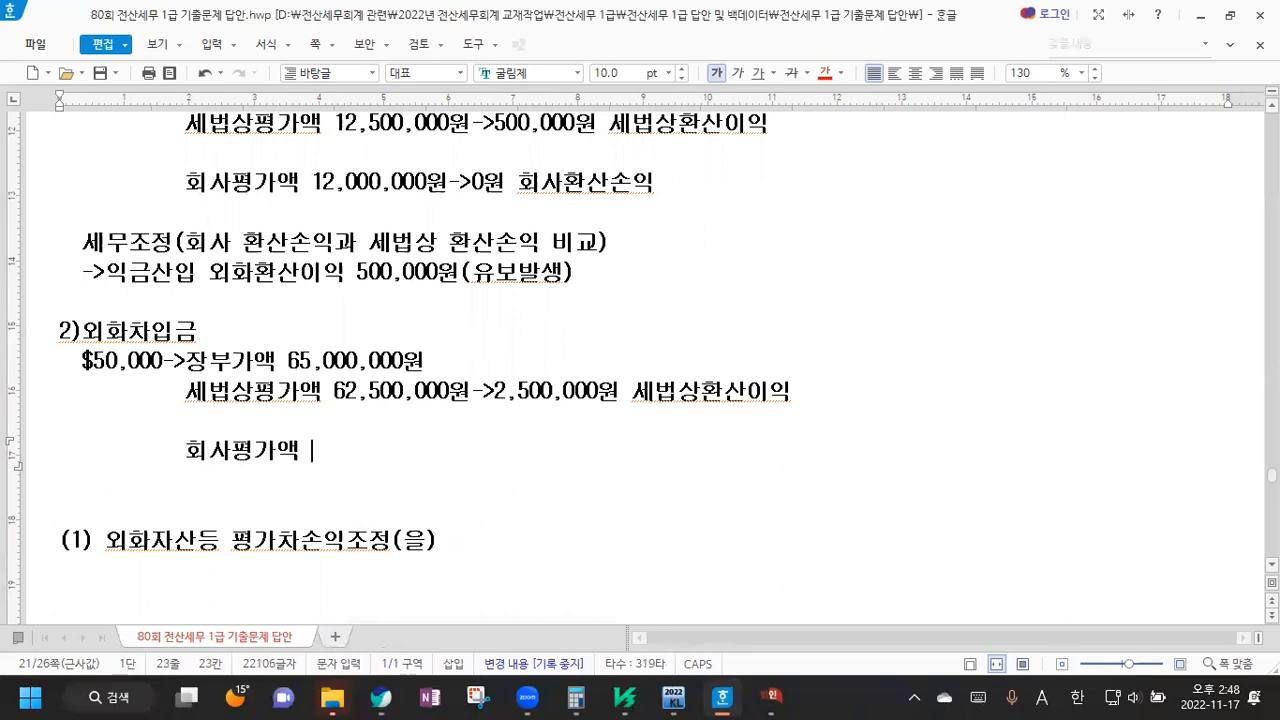
type("65,000,000원->")
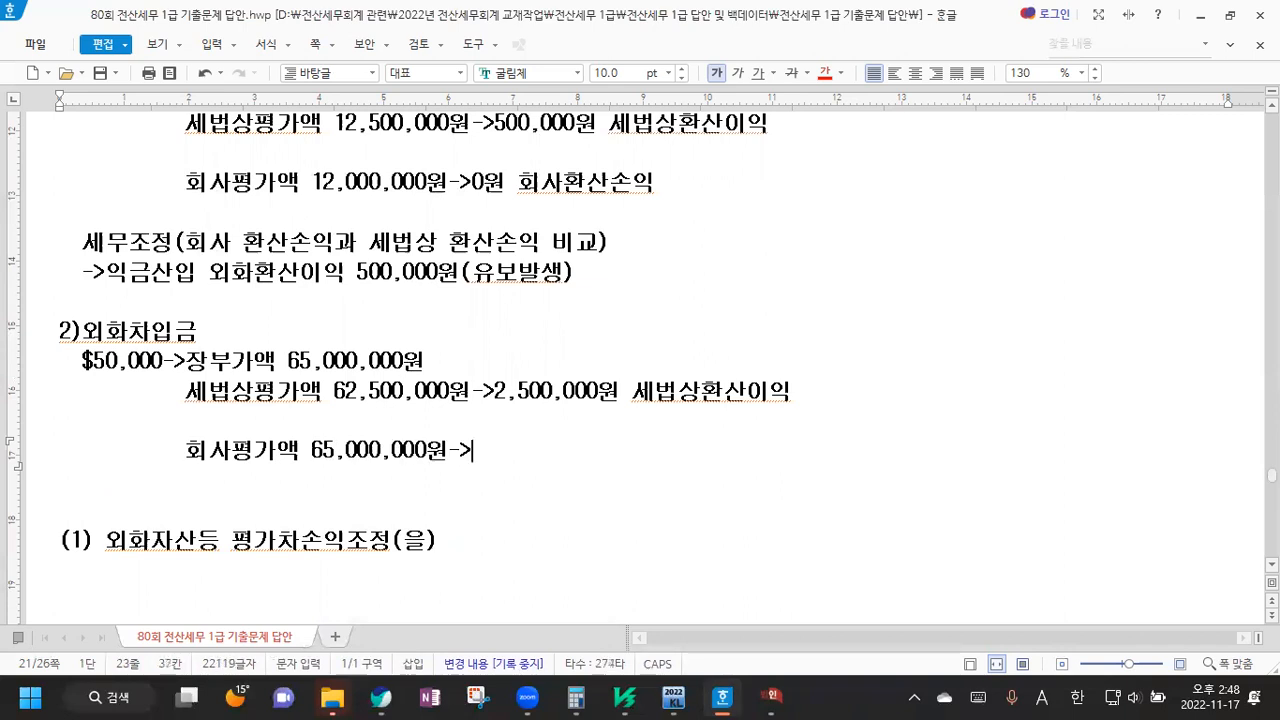
type("0원 ")
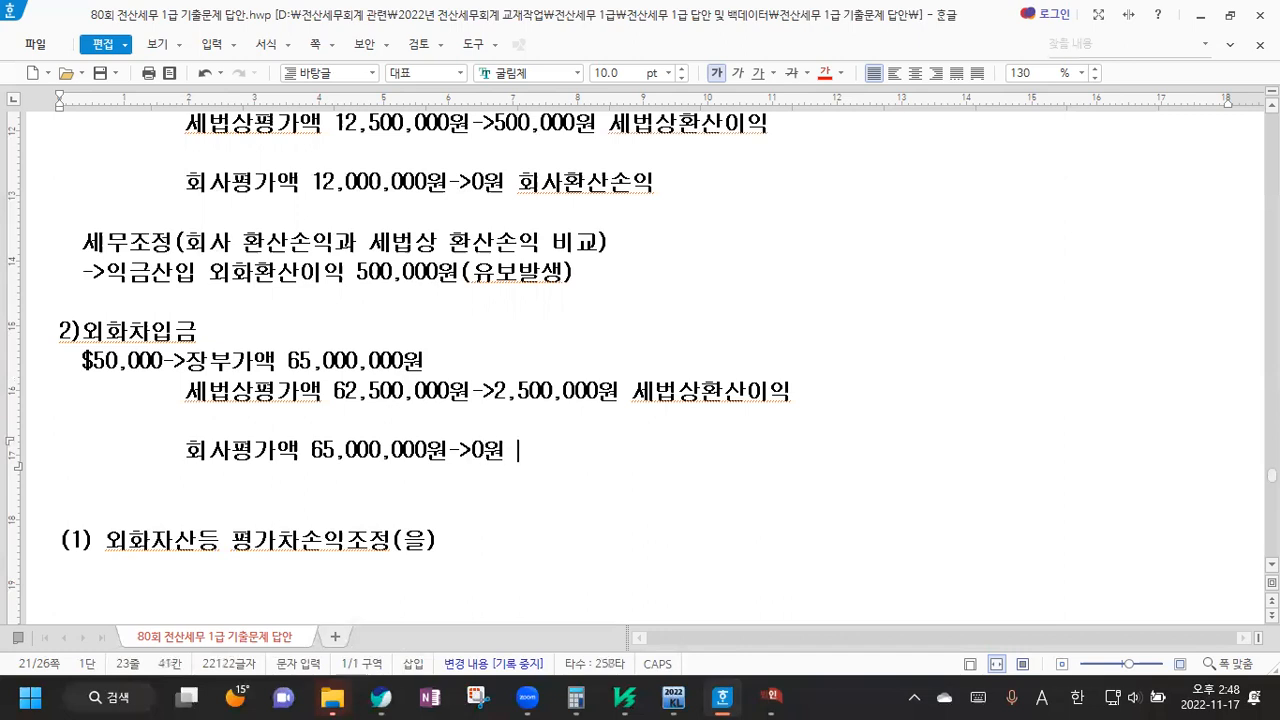
type("회사환")
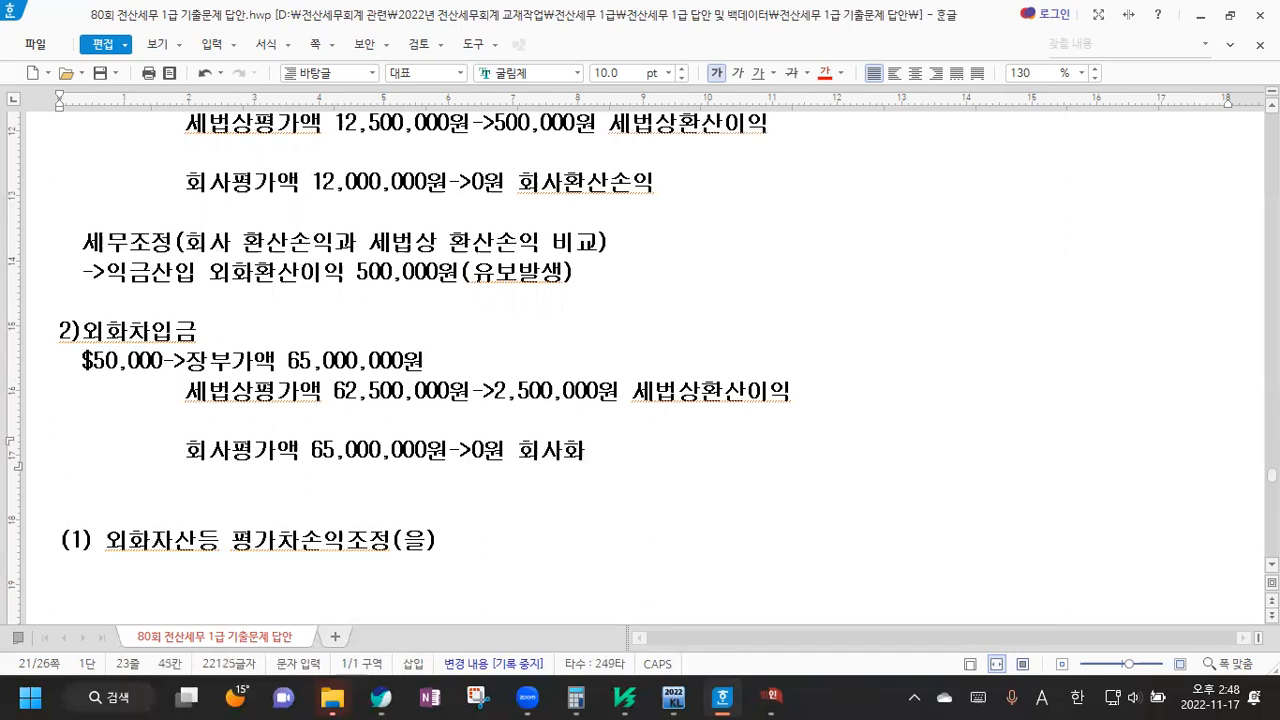
type("산손익")
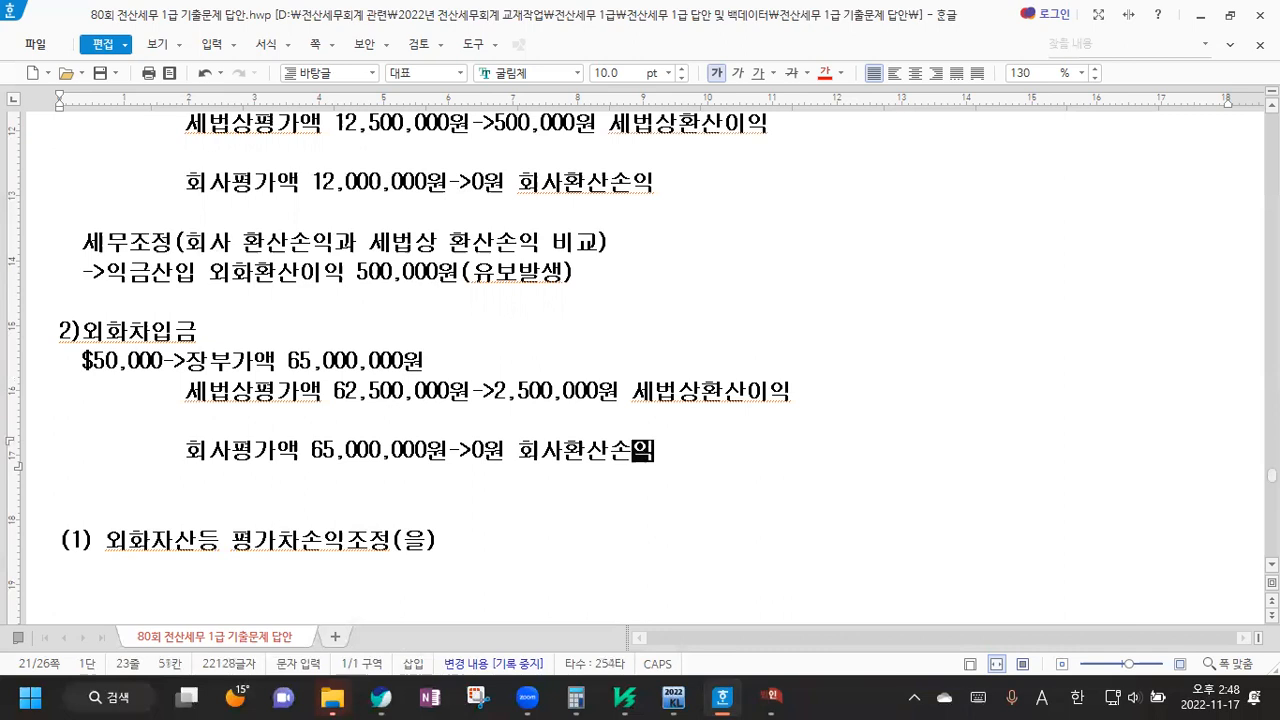
Leave a blank line and add the indented note "세무조정(회사 환산손익과 세법상 환산손익 비교)" under the 외화차입금 item
key("Return")
key("Return")
type("세")
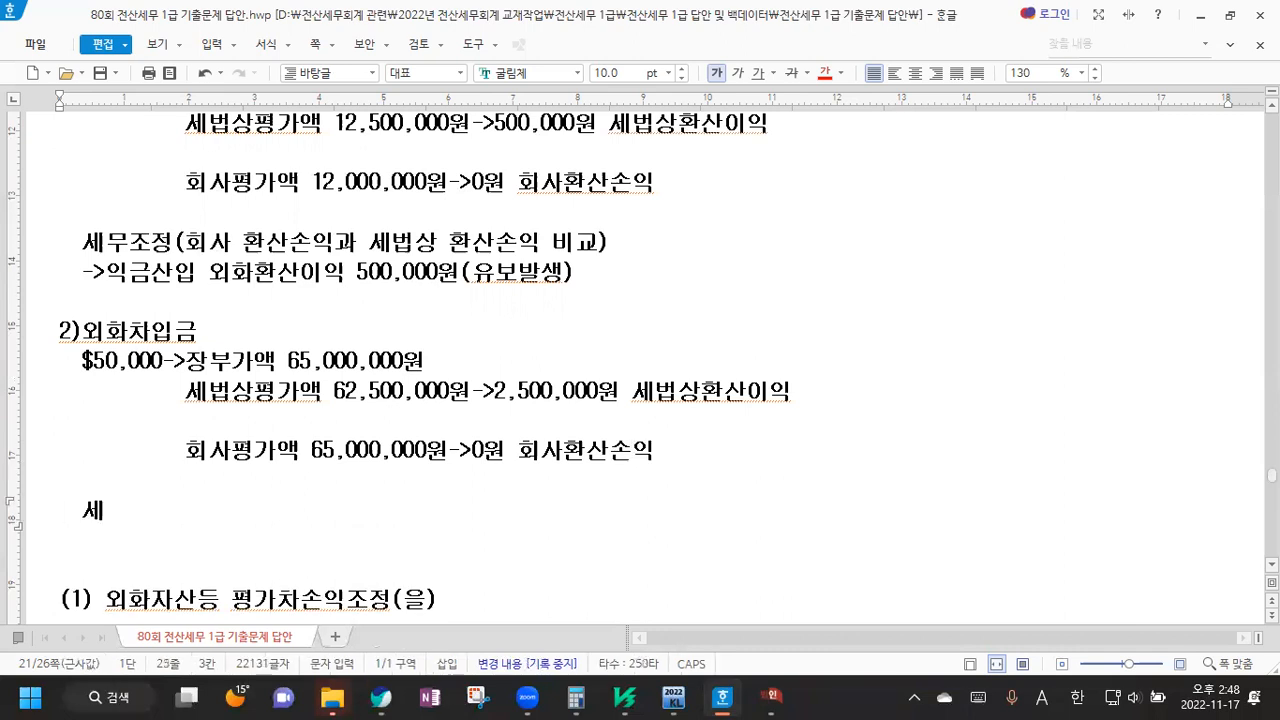
type("무조정(")
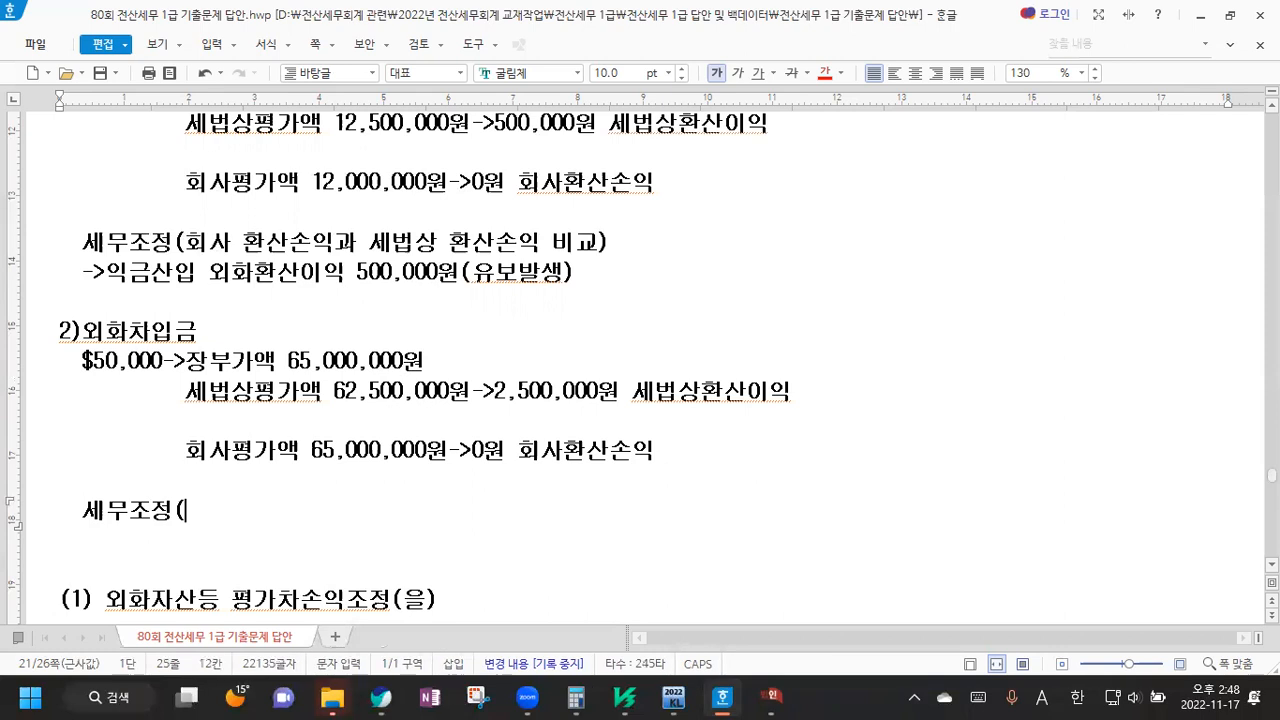
scroll(640, 360, "down", 2)
type("회사환산")
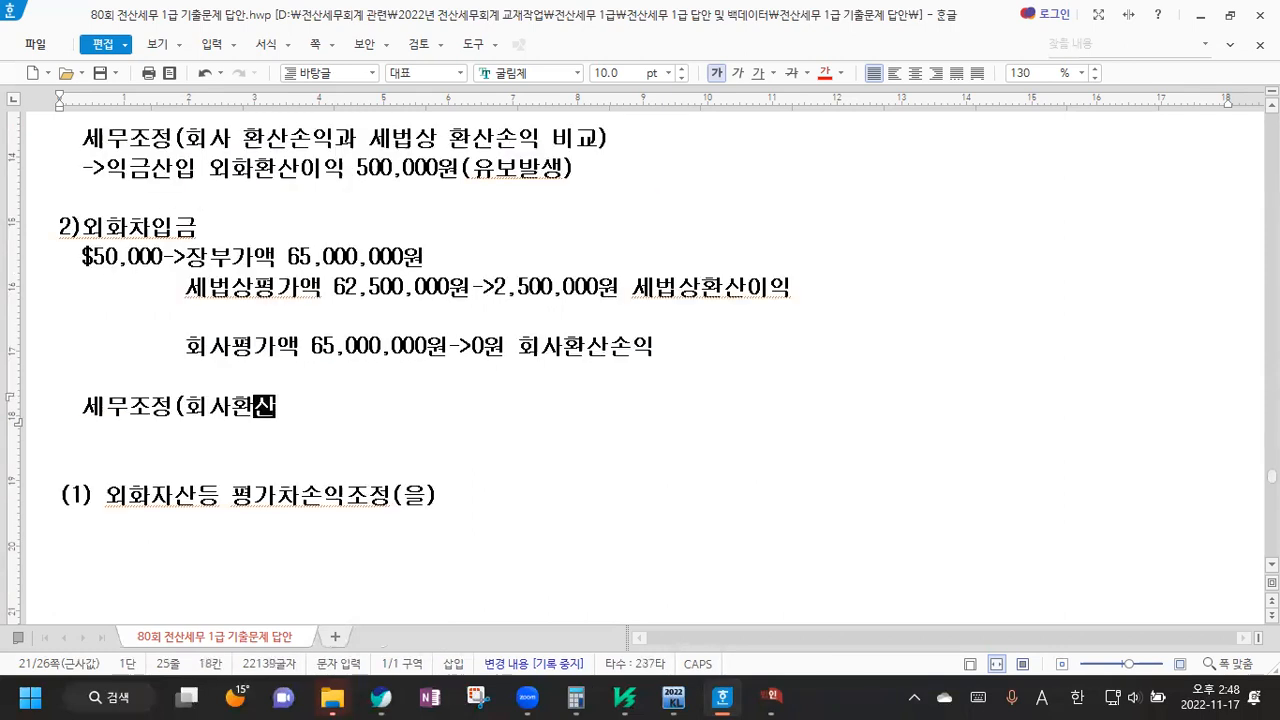
key("BackSpace")
key("BackSpace")
key("BackSpace")
key("BackSpace")
type("환산손익과 세법상 환산손익 비교)")
Begin the adjustment line "->익금산입 외화환산이익 2," beneath the 외화차입금 세무조정 note
key("Return")
type("->")
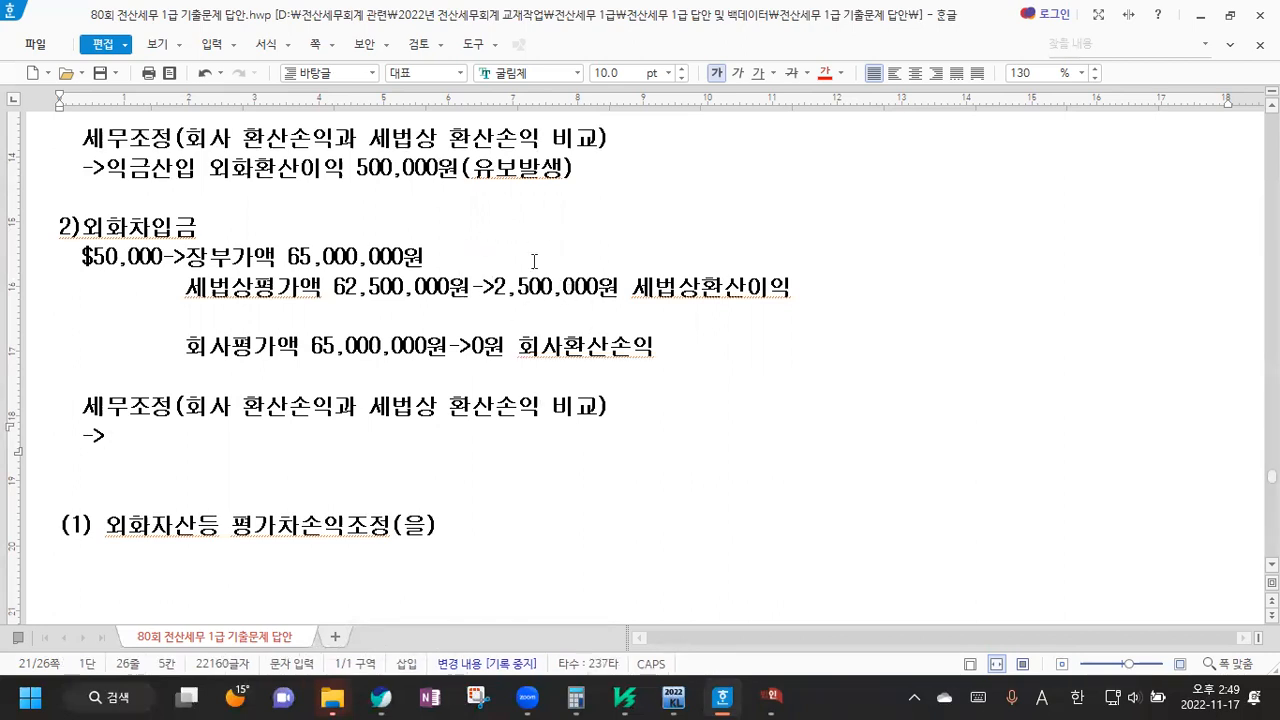
key("Hangul")
type("익금산입 ㅇ")
type("외화")
type("환산이익 ")
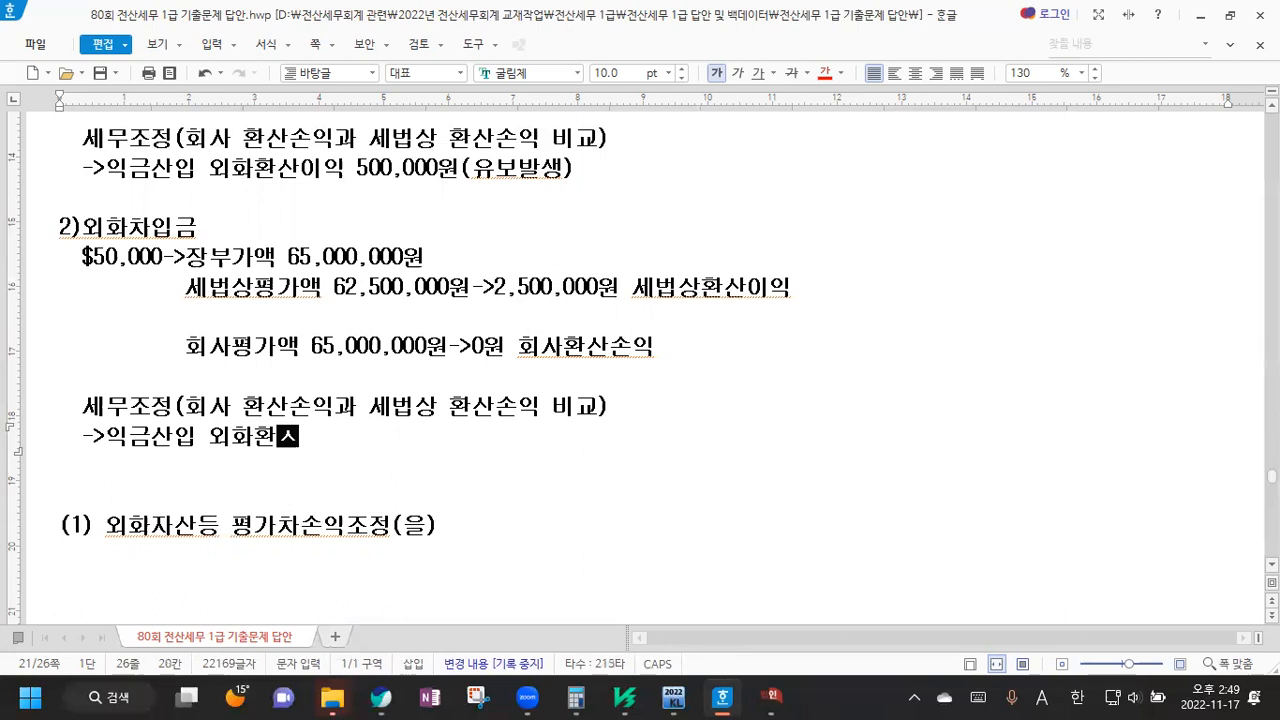
type("2,")
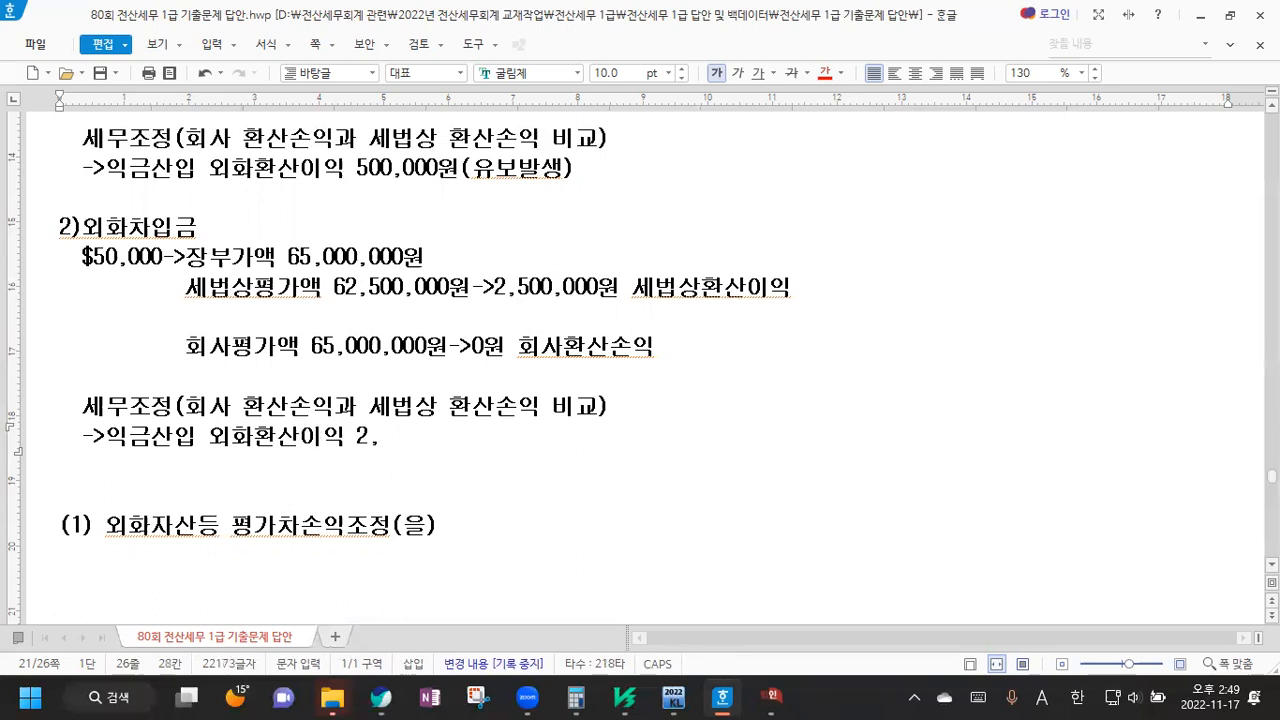
Complete the 외화차입금 tax adjustment line with the amount 2,500,000원 and the disposition (유보발생)
type("500,000ㅇ원")
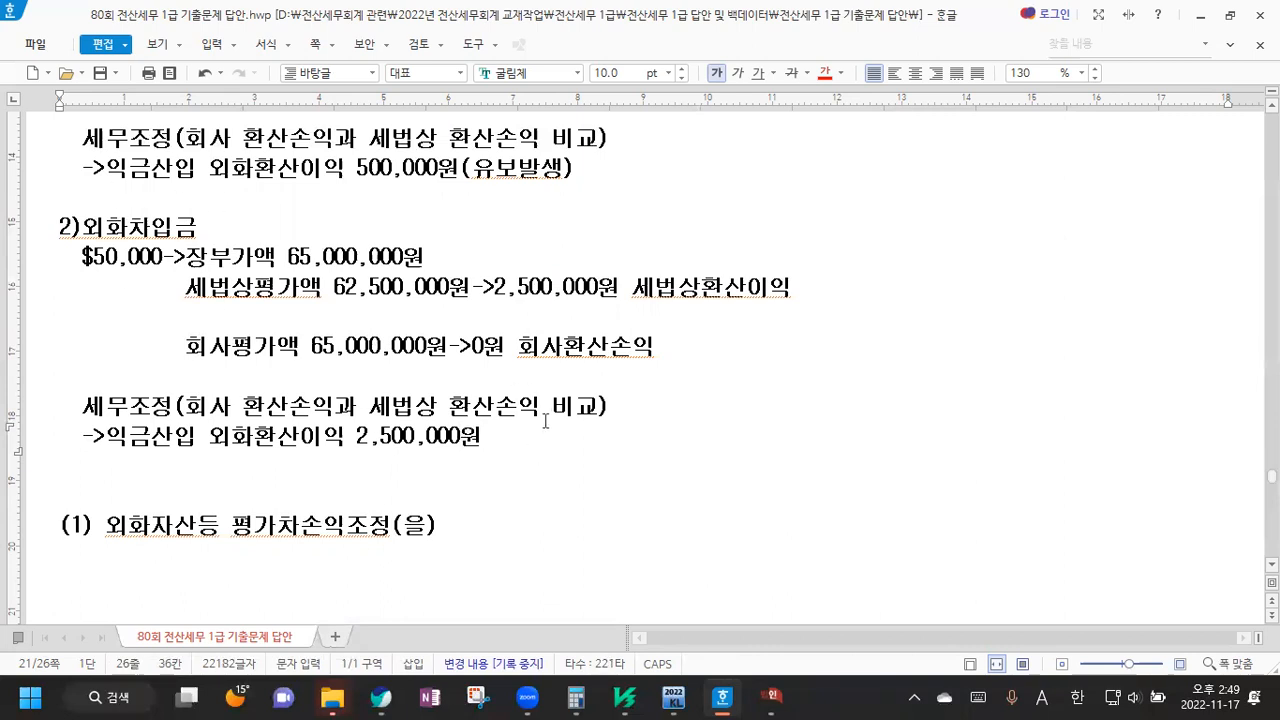
type("(유보발생)")
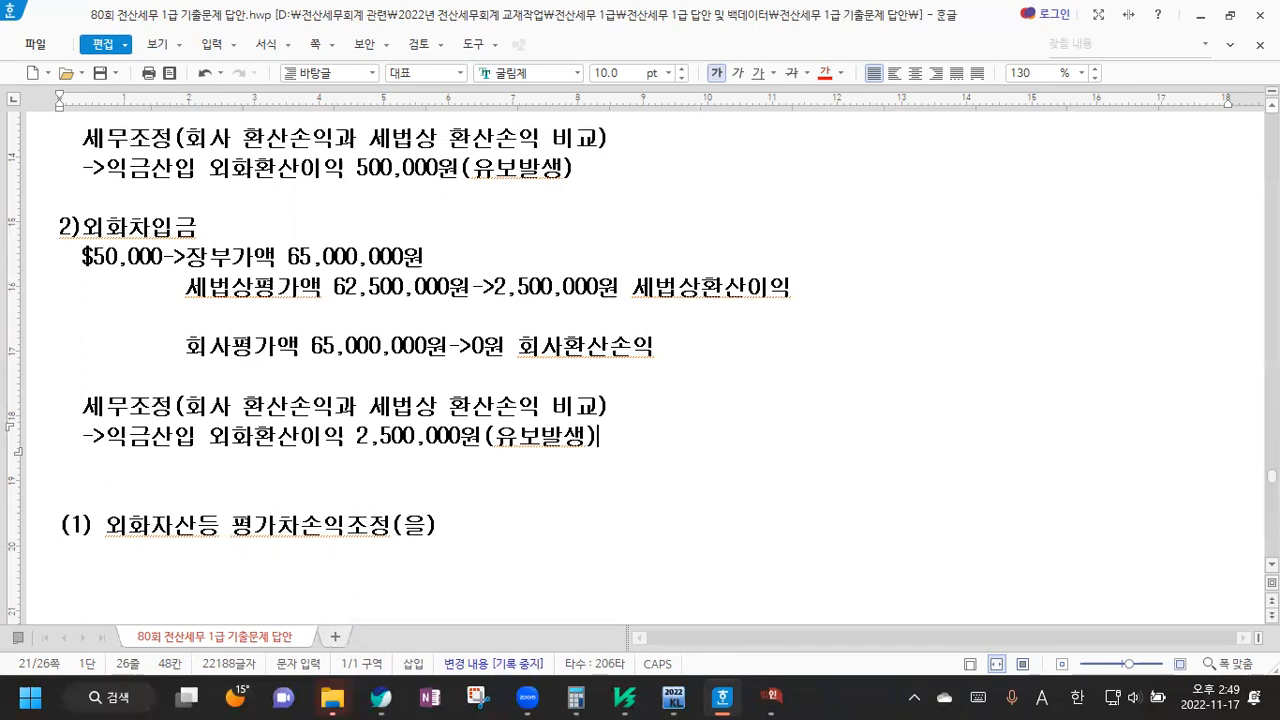
Review the book value, 세법상평가액 and 회사평가액 in the 외화예금 and 외화차입금 calculations
scroll(640, 362, "up", 3)
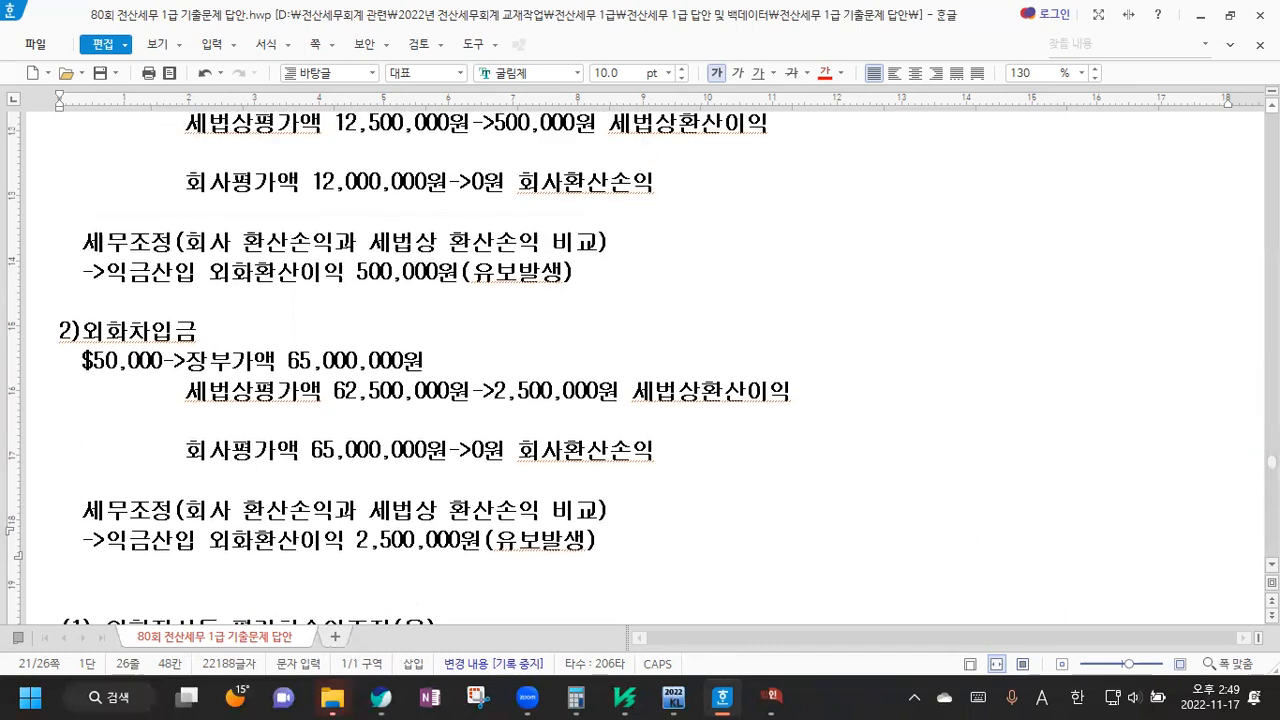
scroll(640, 362, "up", 2)
scroll(640, 362, "up", 1)
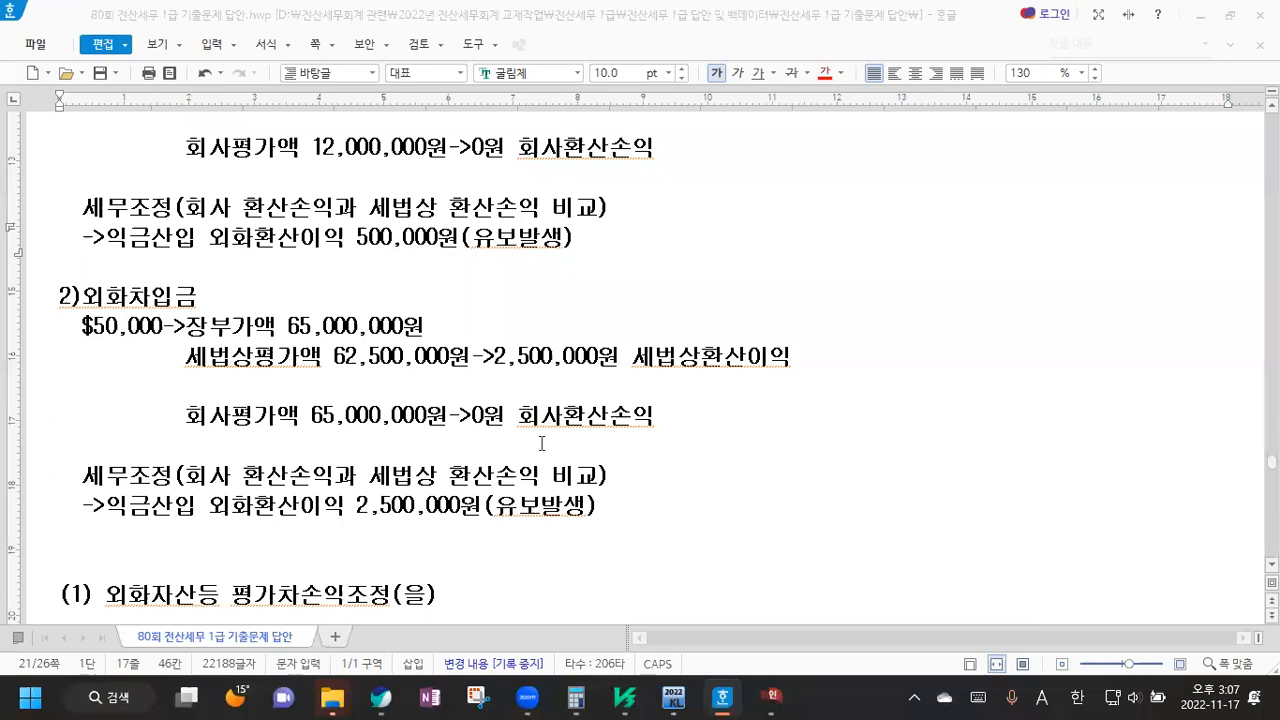
scroll(300, 330, "up", 2)
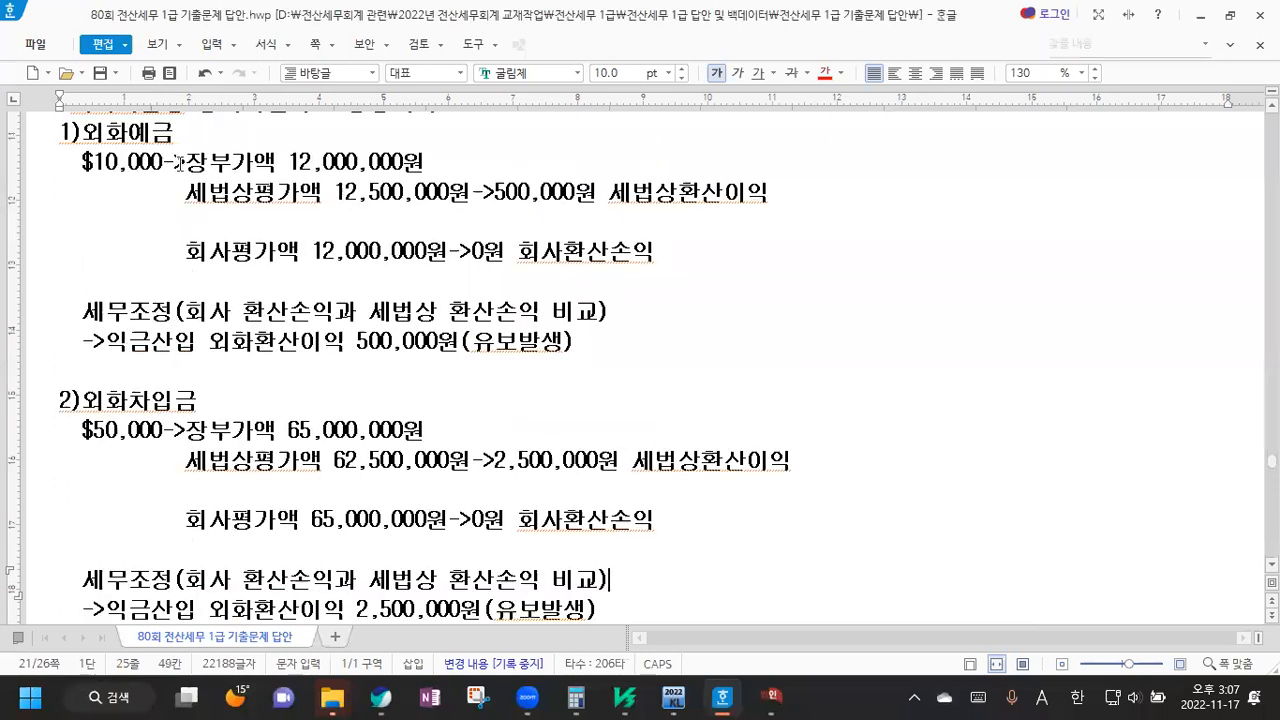
left_click_drag(186, 162, 251, 163)
left_click(148, 202)
left_click_drag(187, 198, 324, 203)
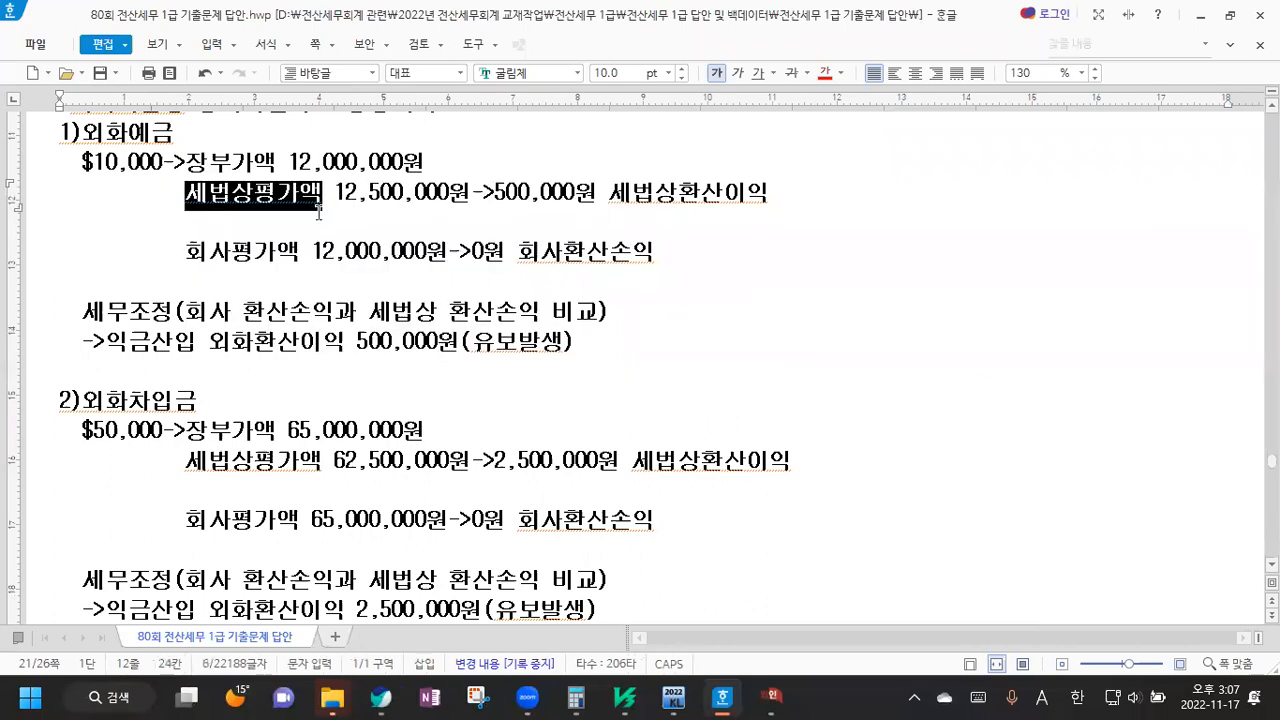
left_click_drag(181, 252, 311, 252)
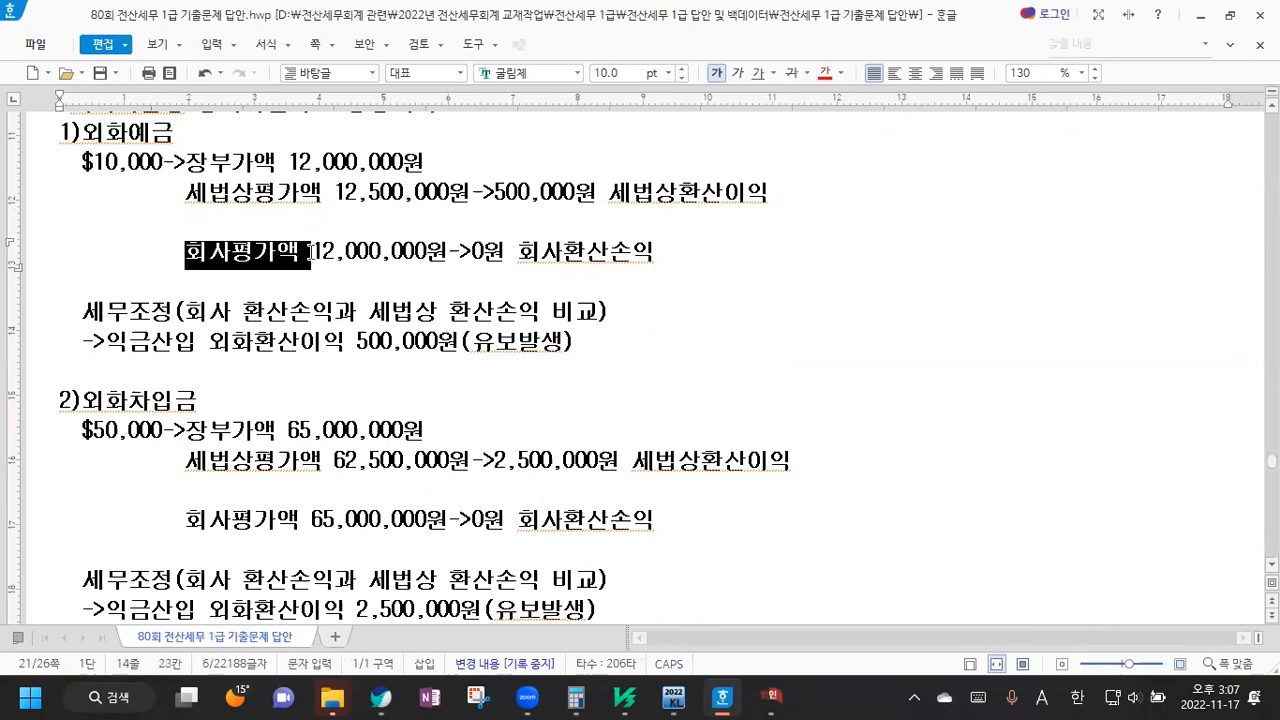
scroll(232, 380, "down", 2)
left_click_drag(186, 415, 312, 415)
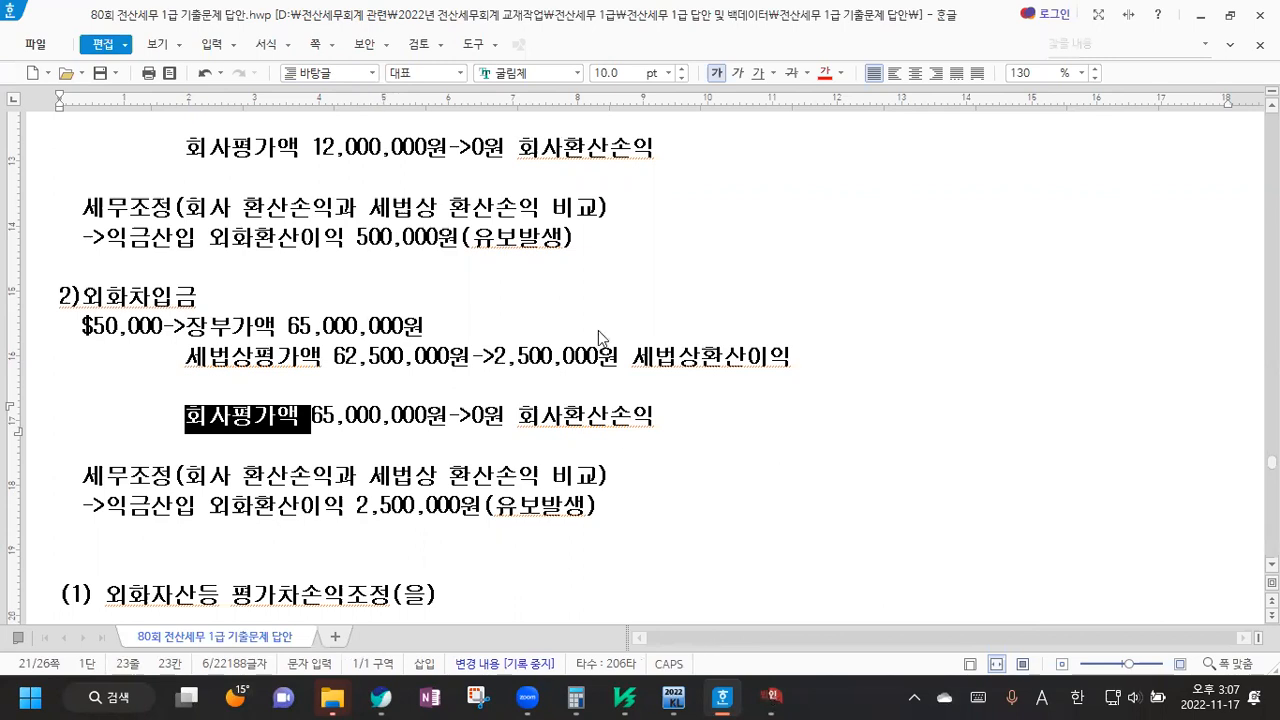
Switch to the 외화자산등평가차손익조정명세서, compare its 을지 and 갑지 pages, save the statement and open 조정 등록
key("alt+Tab")
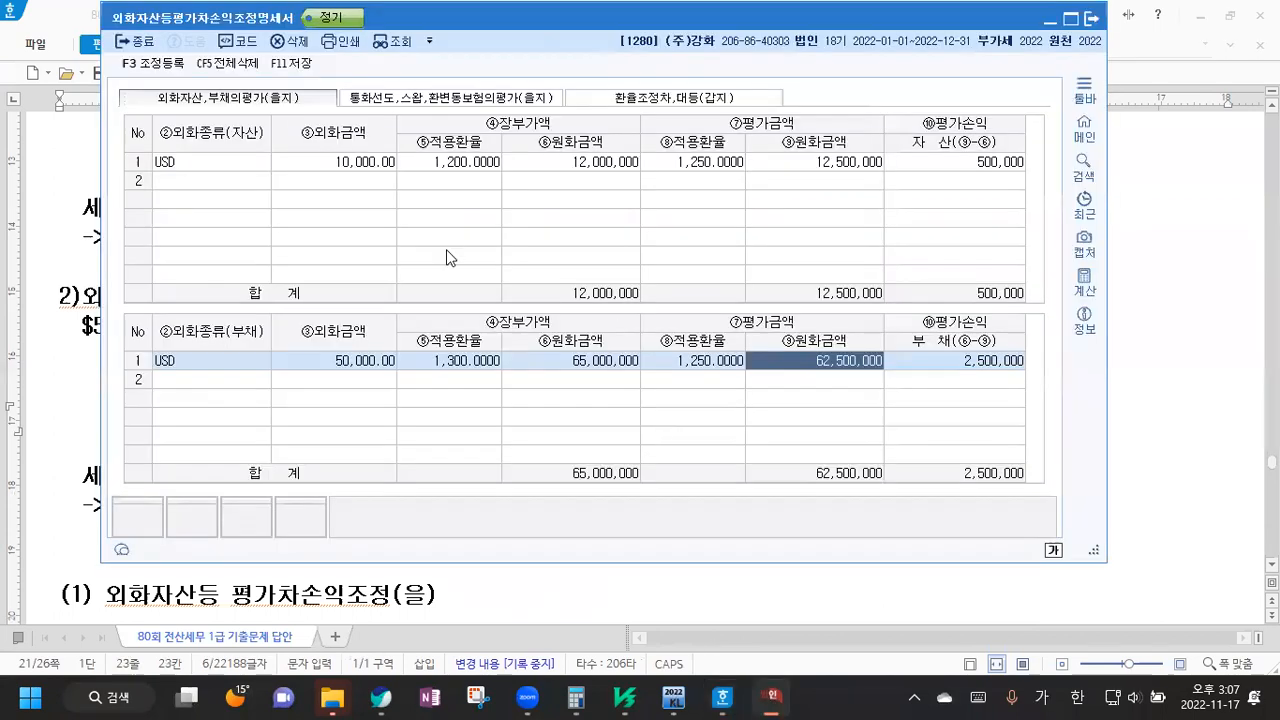
left_click(694, 98)
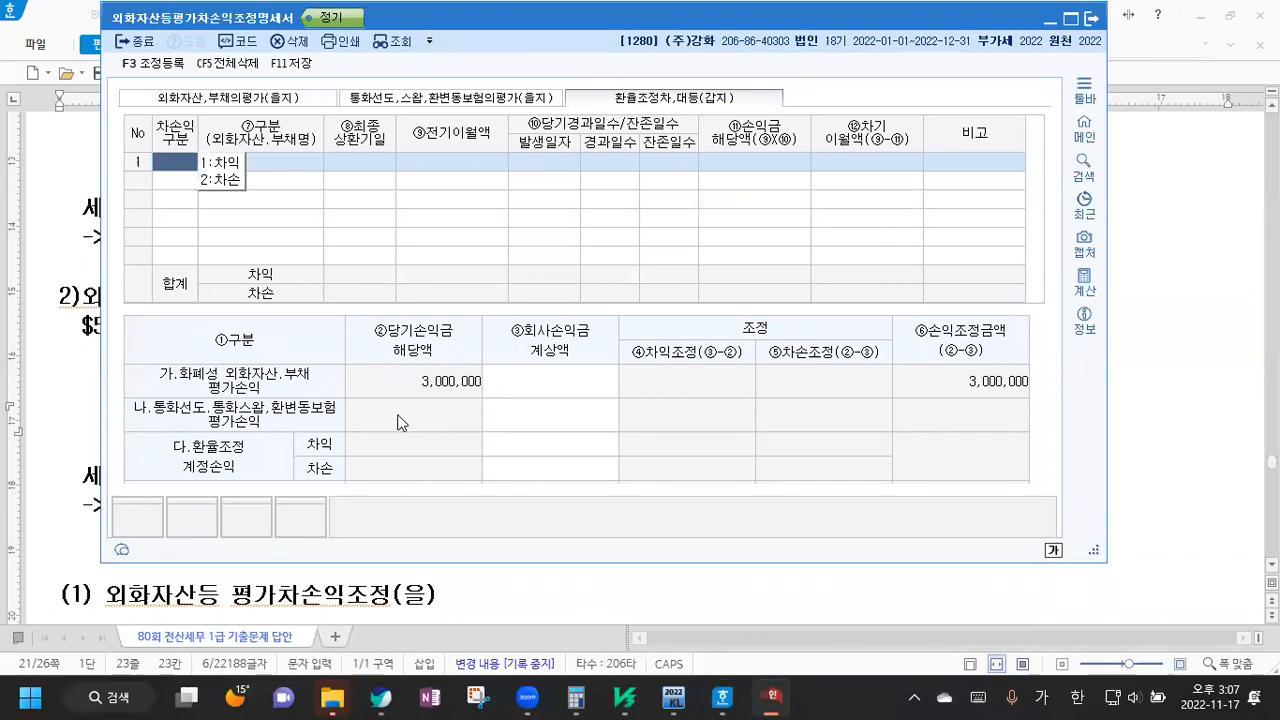
left_click(290, 98)
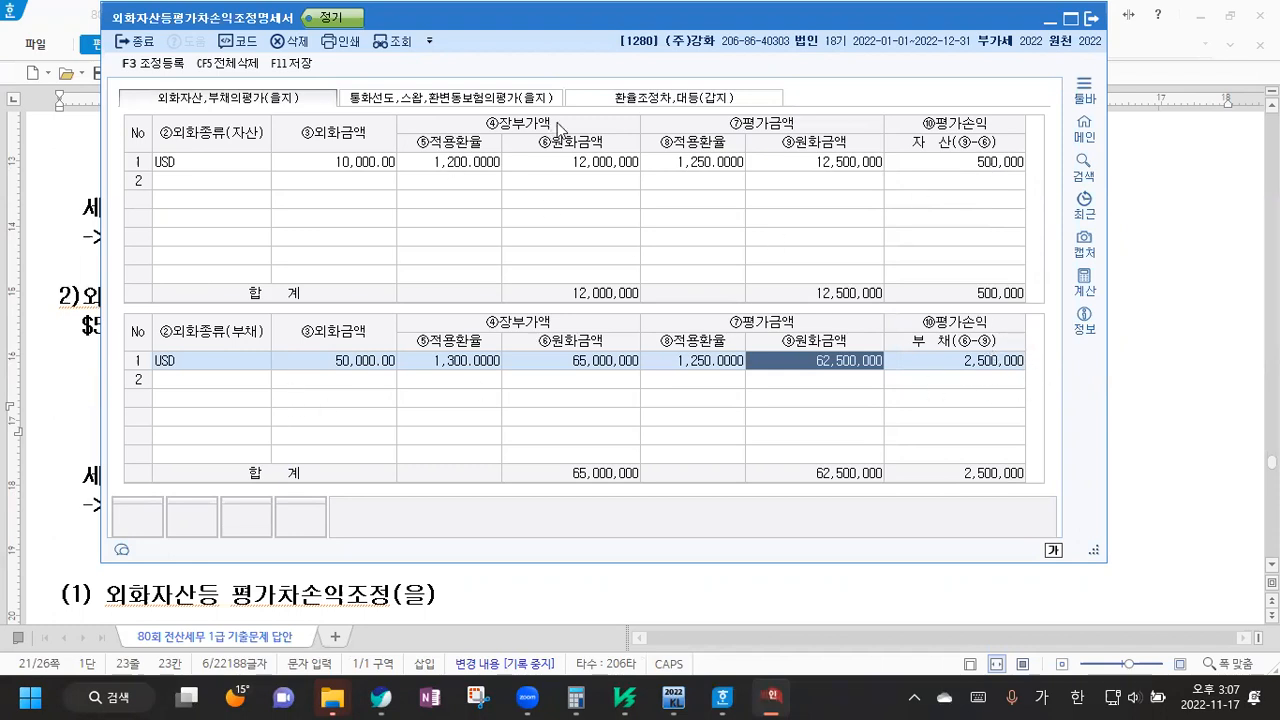
left_click(658, 99)
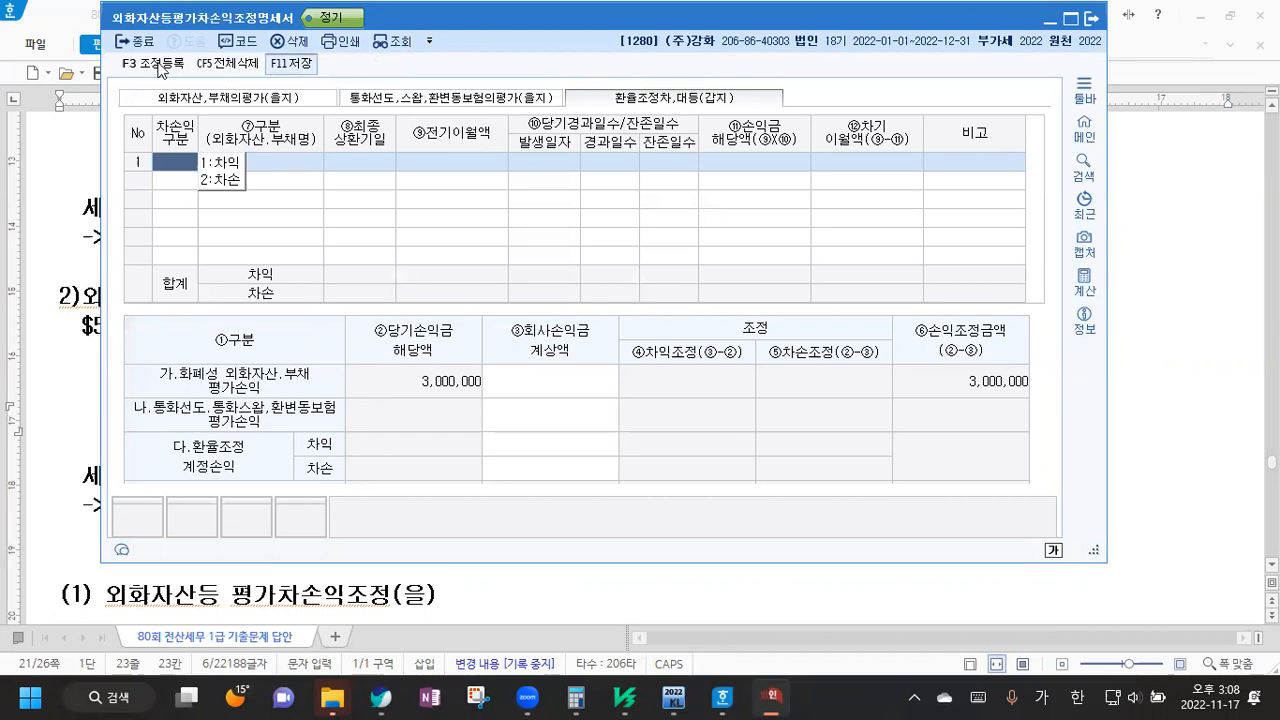
key("F11")
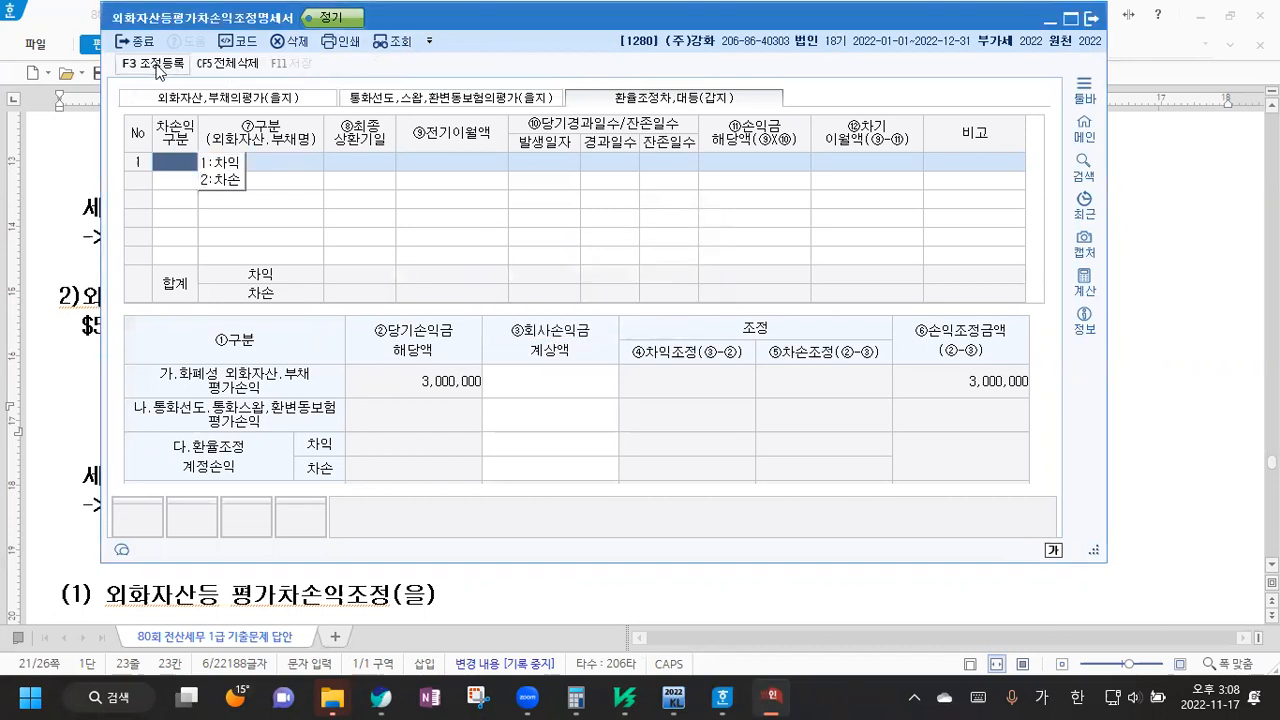
left_click(160, 66)
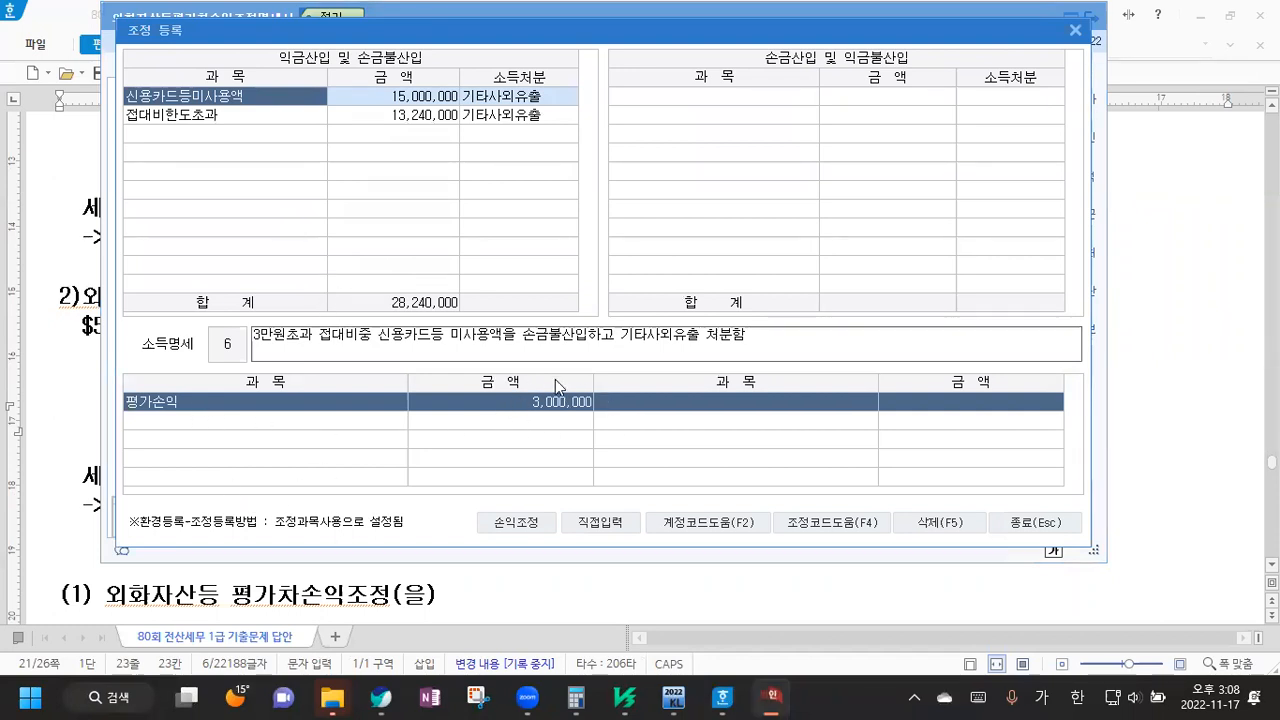
Check the answer document for the per-asset adjustment rule and the 외화예금 and 외화차입금 adjustment amounts
left_click(1163, 308)
scroll(577, 284, "up", 3)
scroll(538, 287, "up", 2)
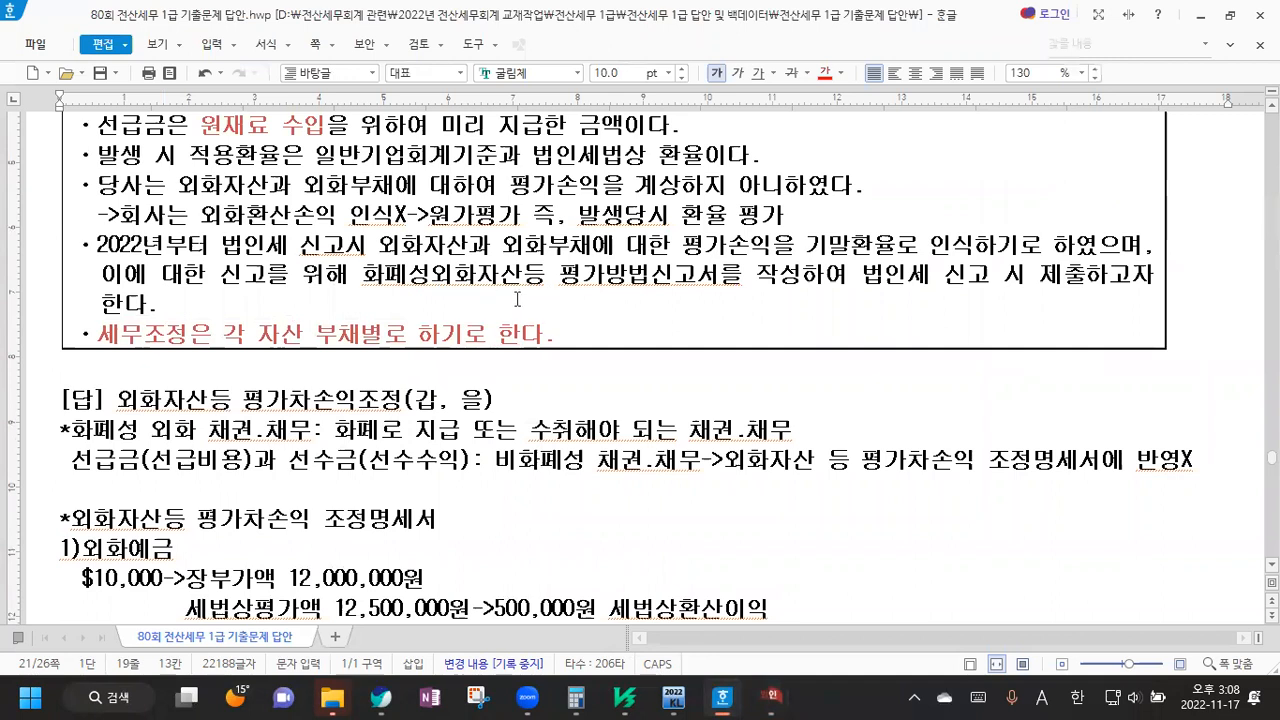
scroll(525, 295, "down", 8)
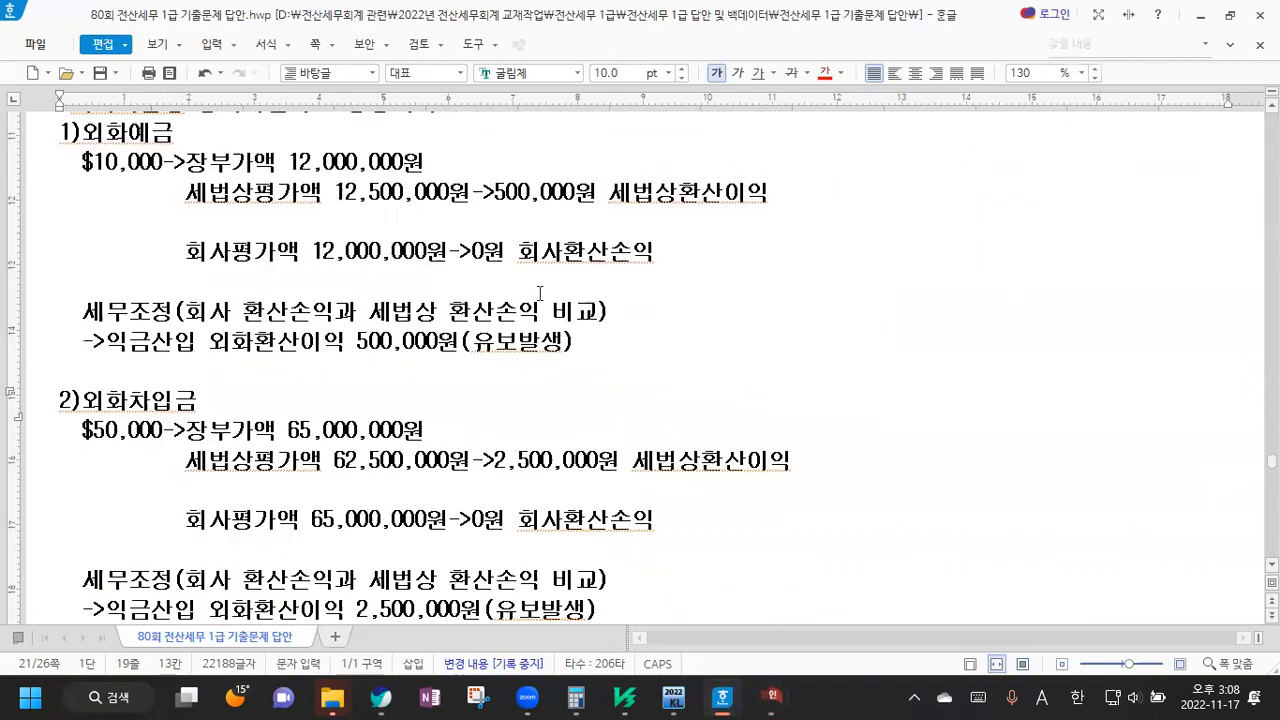
scroll(540, 293, "down", 2)
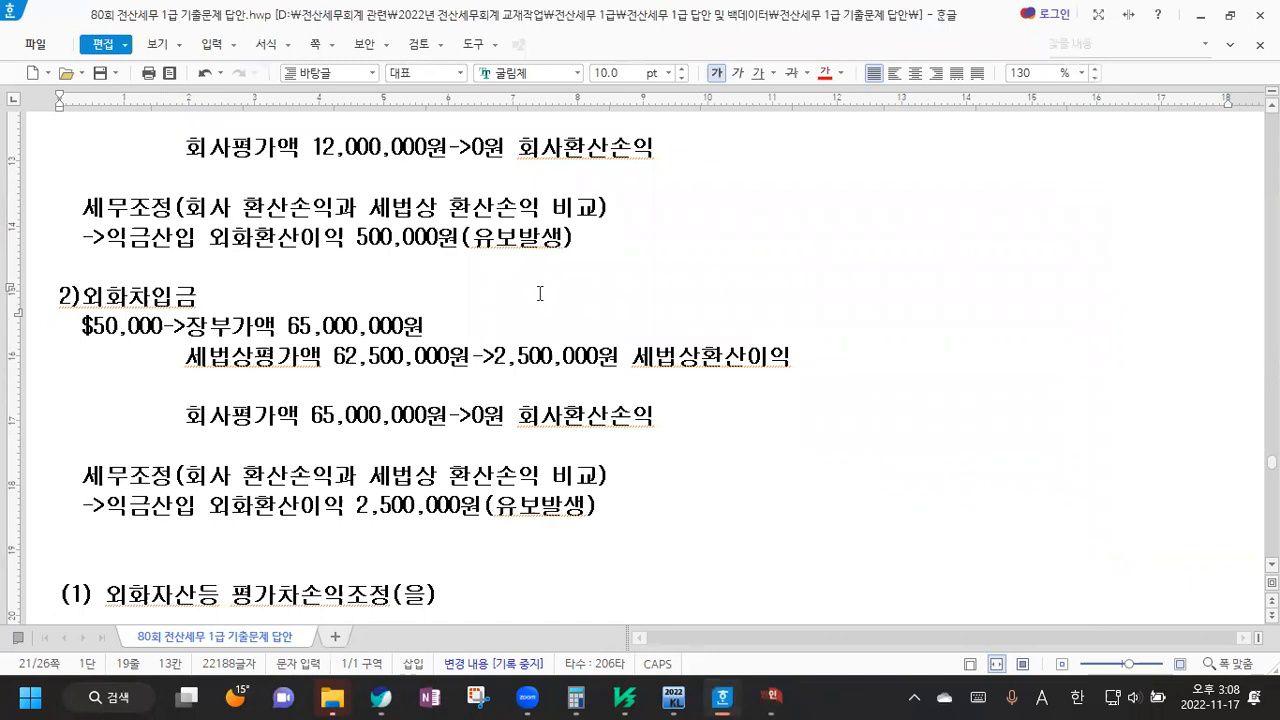
Return to 조정 등록 and manually register 외화예금환산이익 of 500,000 as 유보발생 under 익금산입 및 손금불산입
left_click(780, 697)
left_click(214, 134)
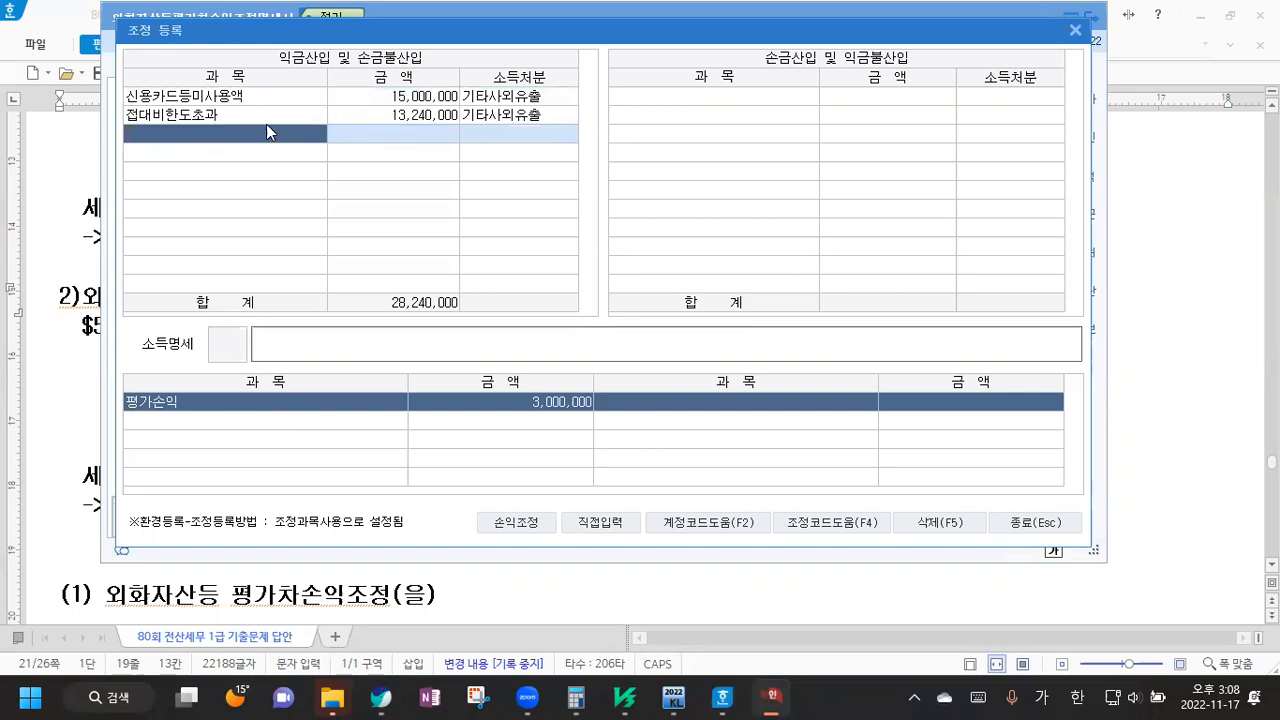
left_click(594, 521)
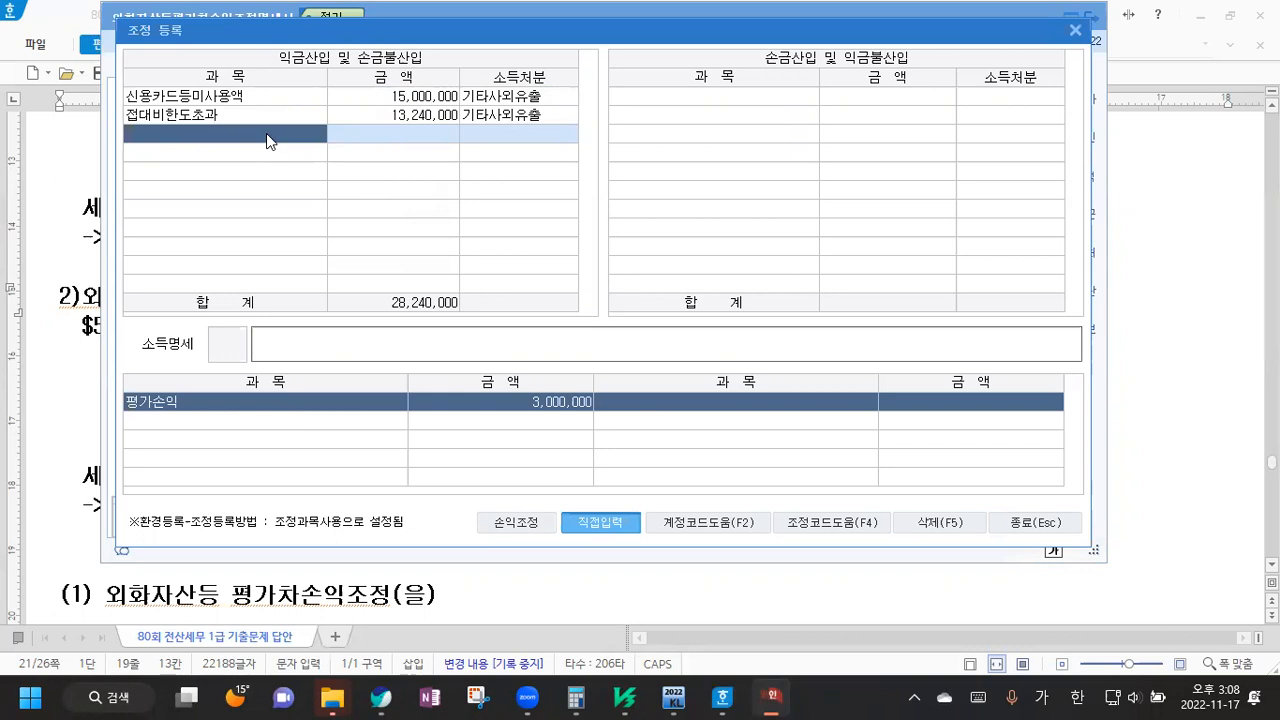
type("외화")
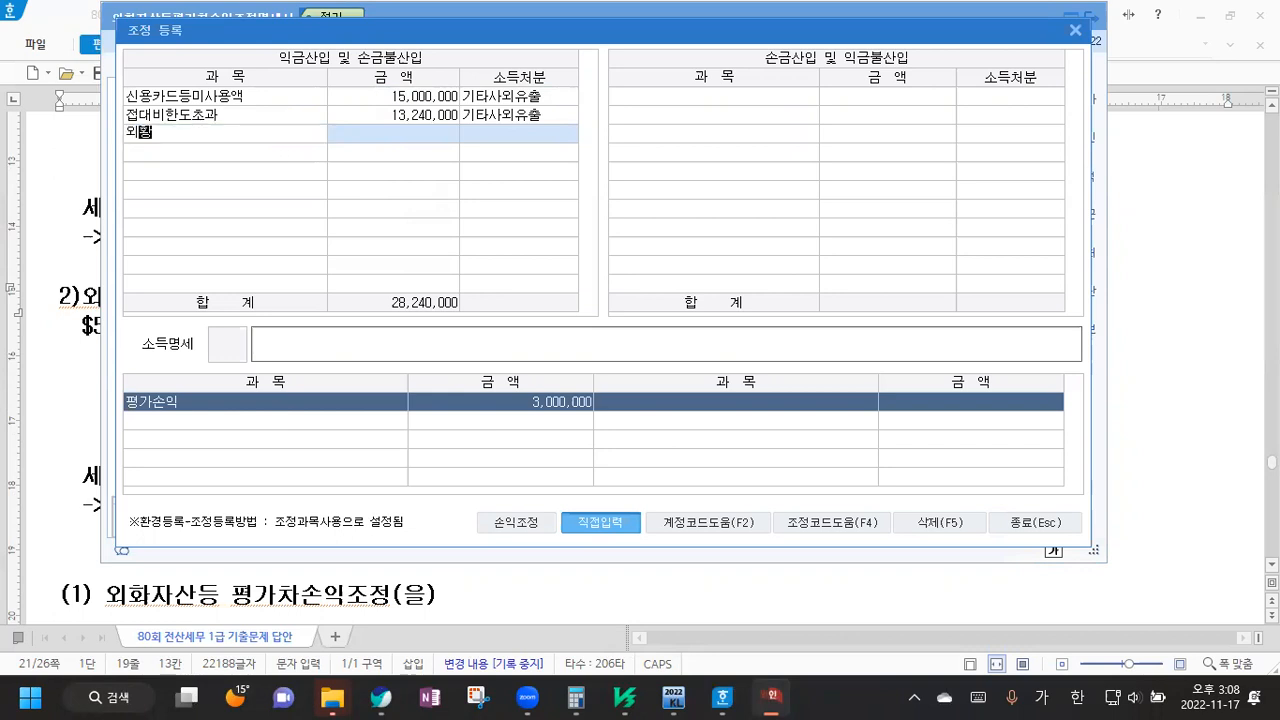
type("예금환산이익")
key("Return")
type("500000")
key("Return")
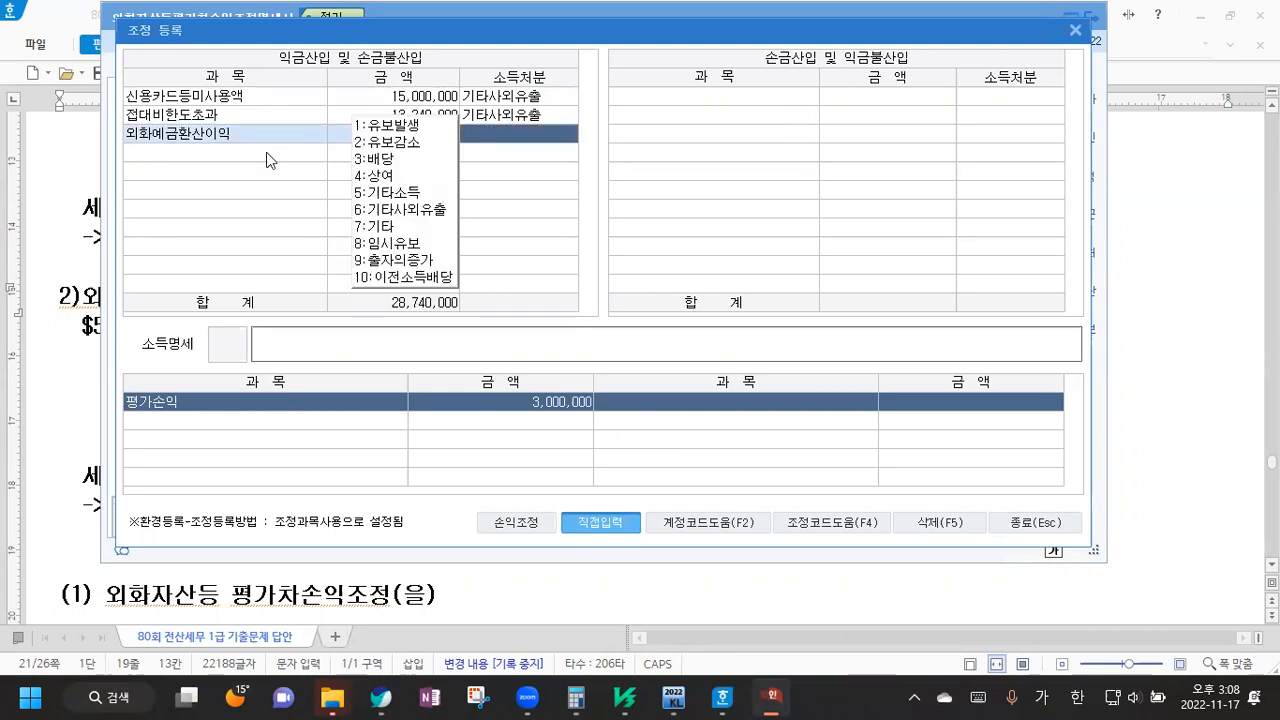
type("1")
key("Return")
key("Return")
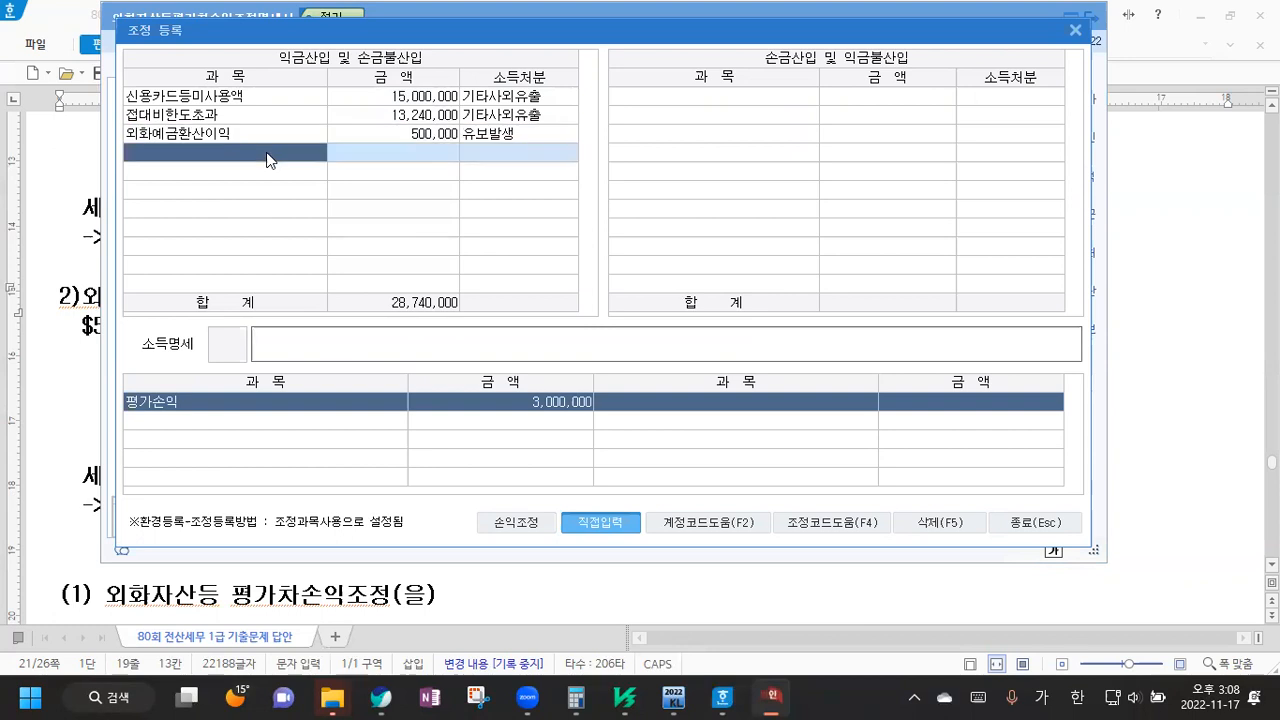
Register 외화차입금환산이익 of 2,500,000 as 유보발생 in the following row and close the adjustment registration
type("외화차입금ㅎ환산이익")
key("Return")
type("2500000")
key("Return")
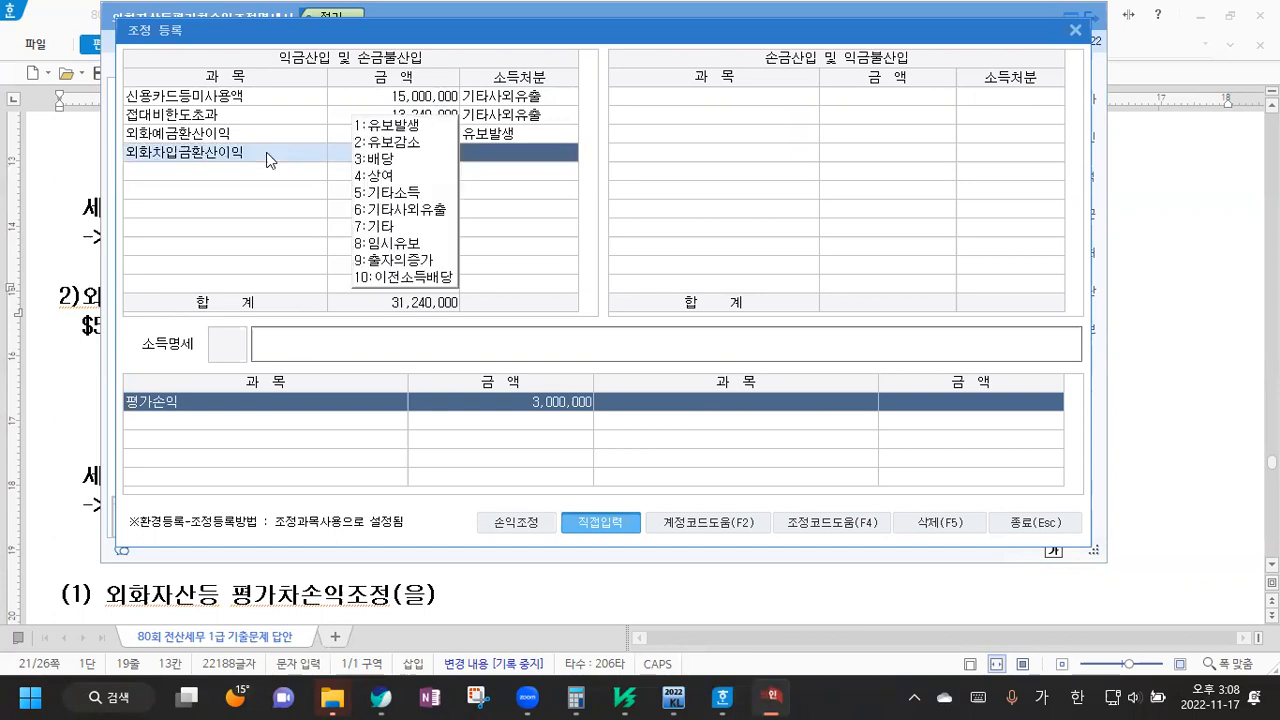
type("1")
key("Return")
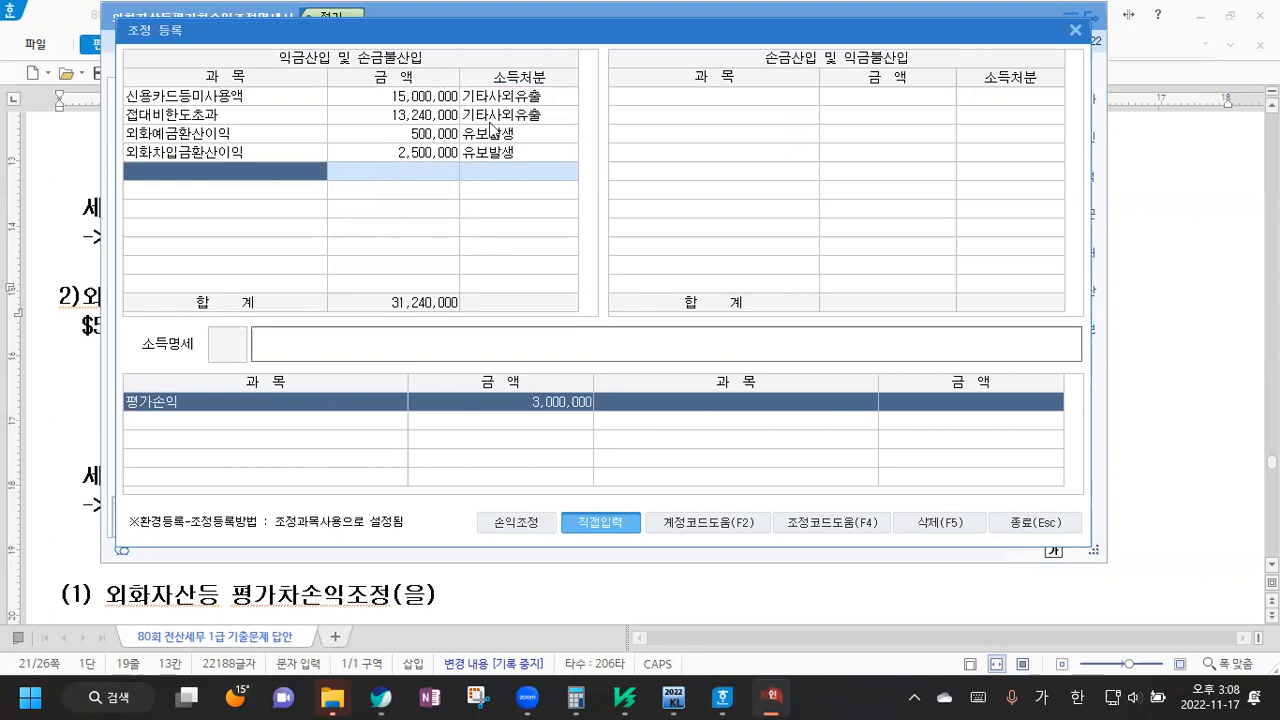
left_click(1030, 520)
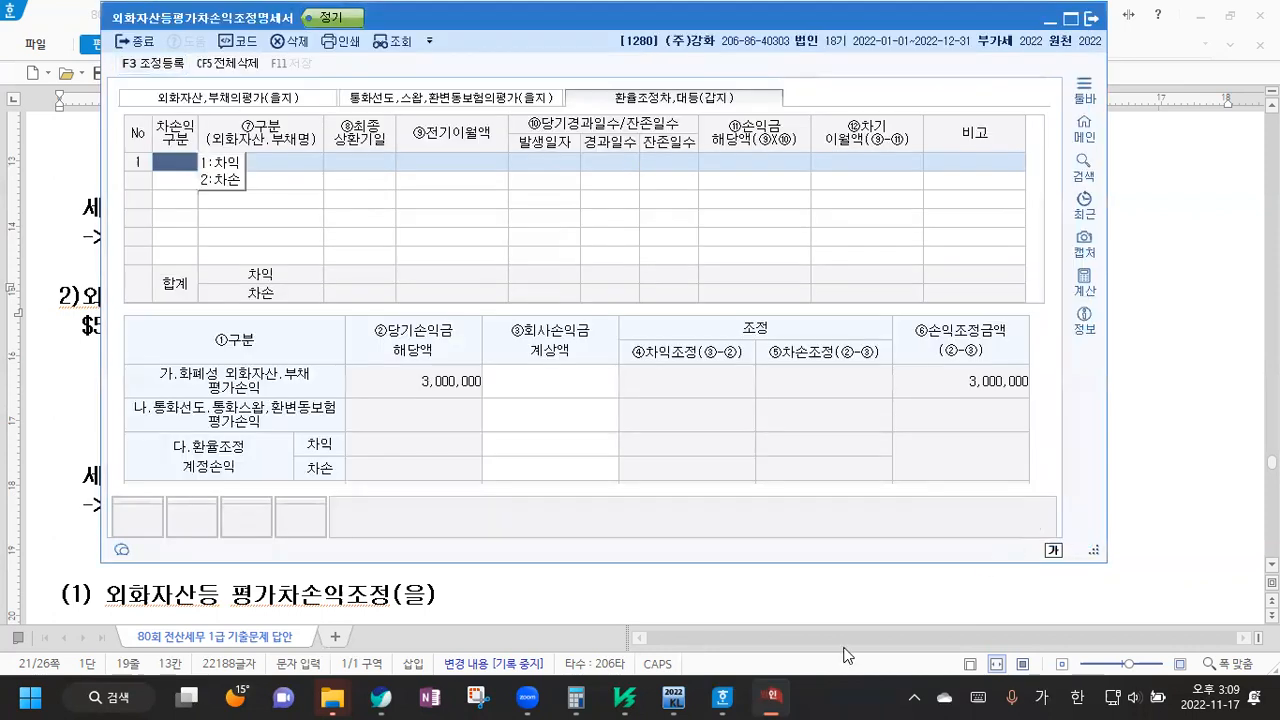
Back in the answer document, append "시 평가액" to question [3]'s "->임의변경" note and insert an empty line below it
key("alt+Tab")
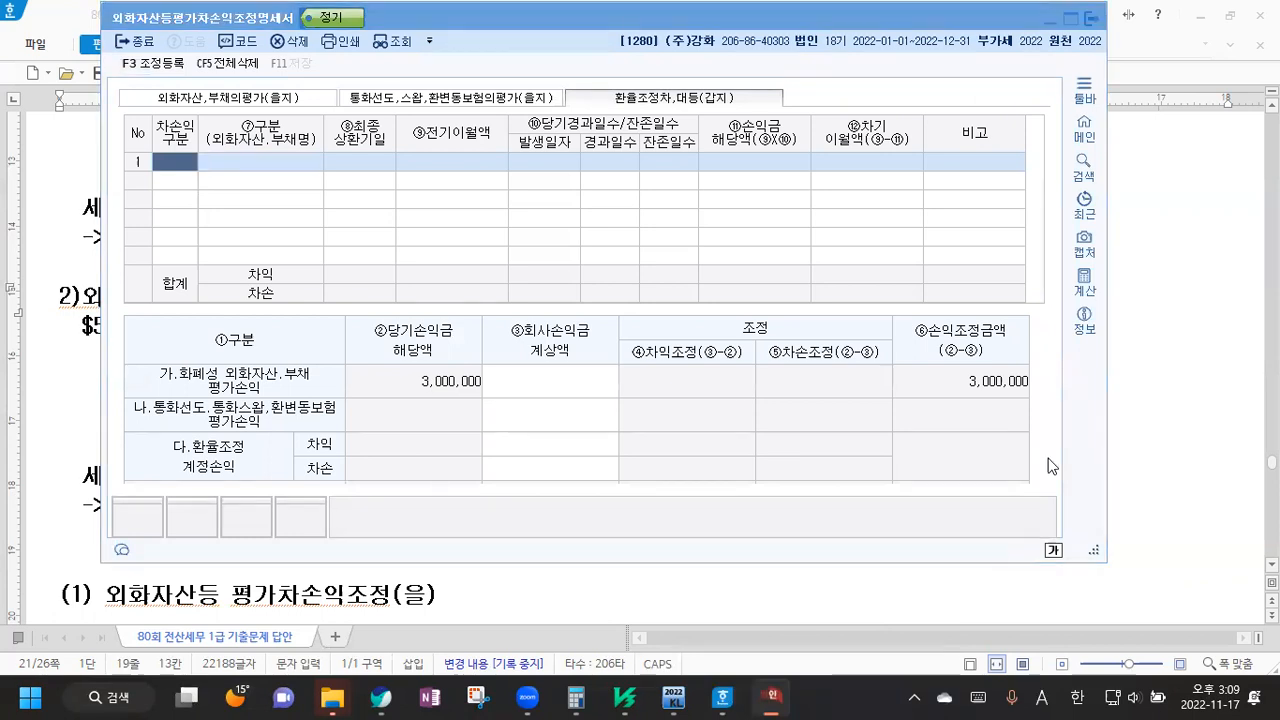
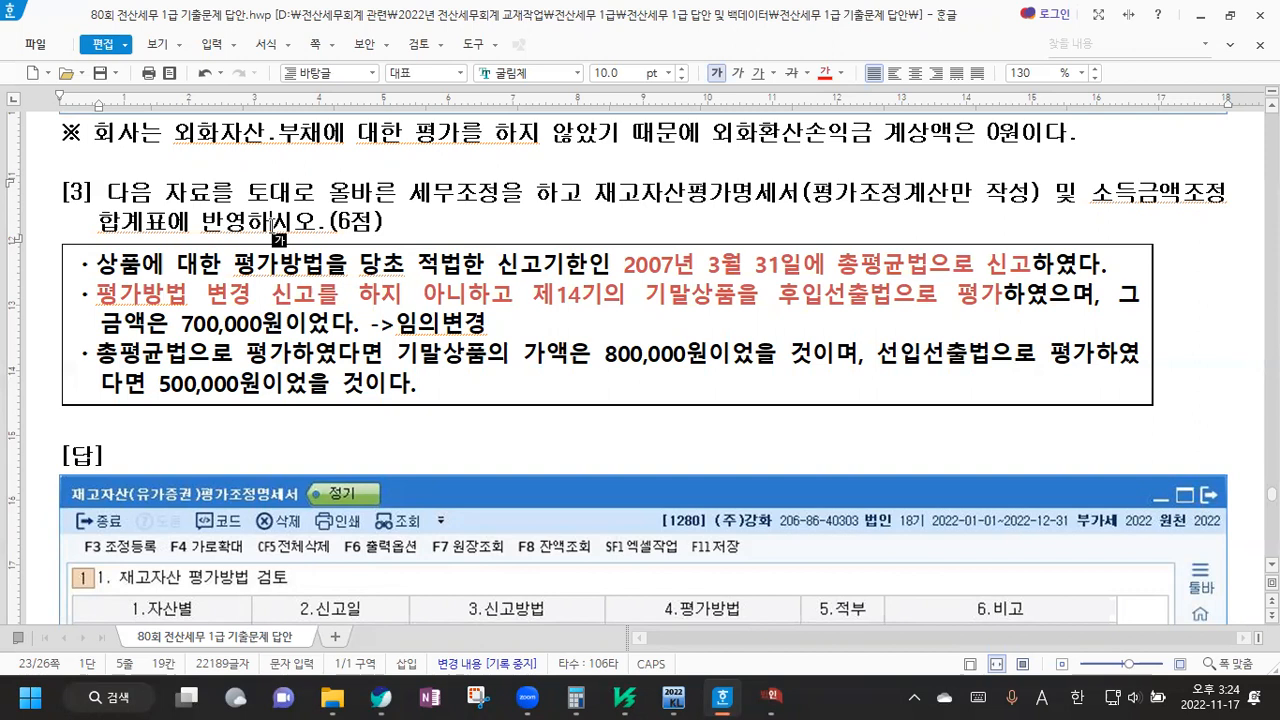
left_click(488, 322)
type("시 평가액")
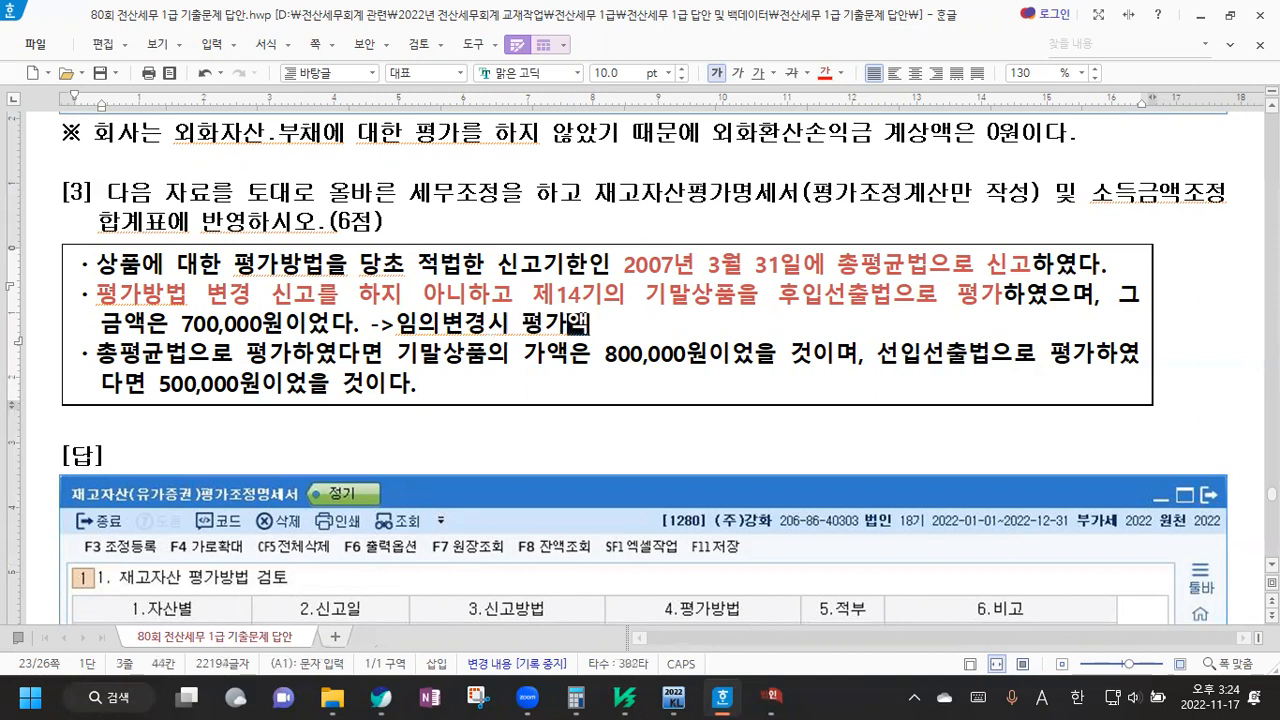
key("Return")
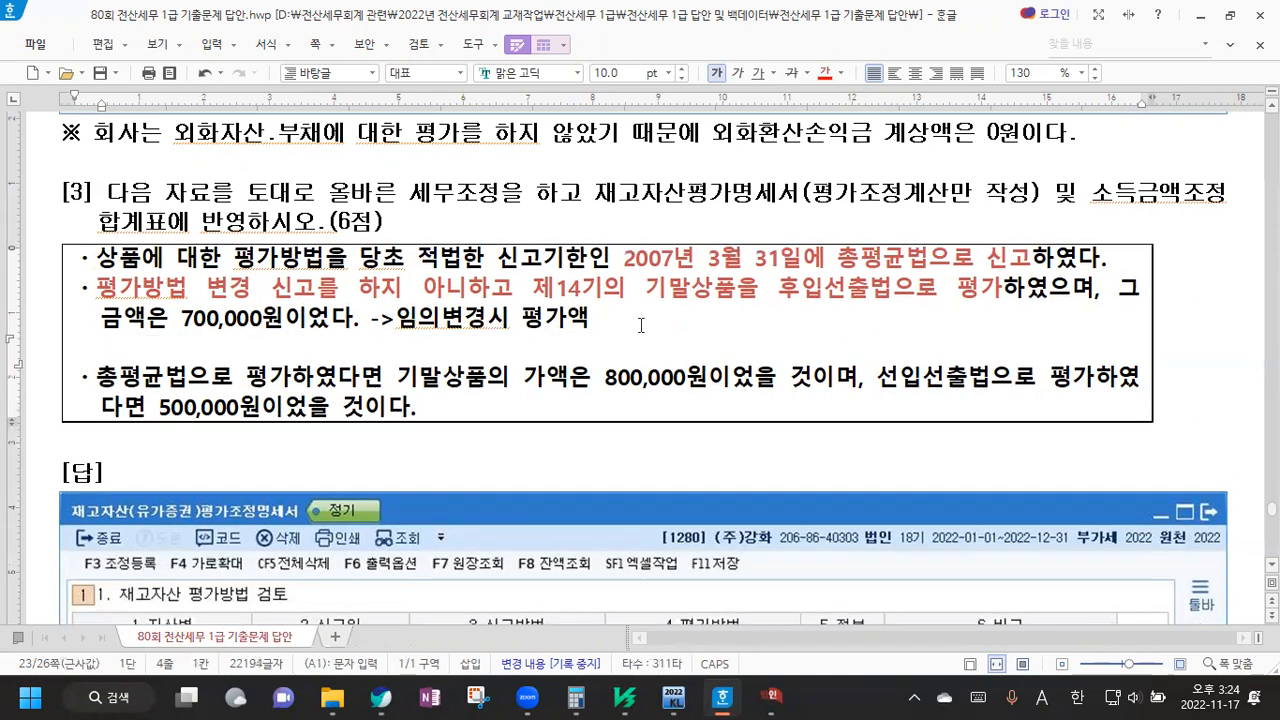
left_click(620, 327)
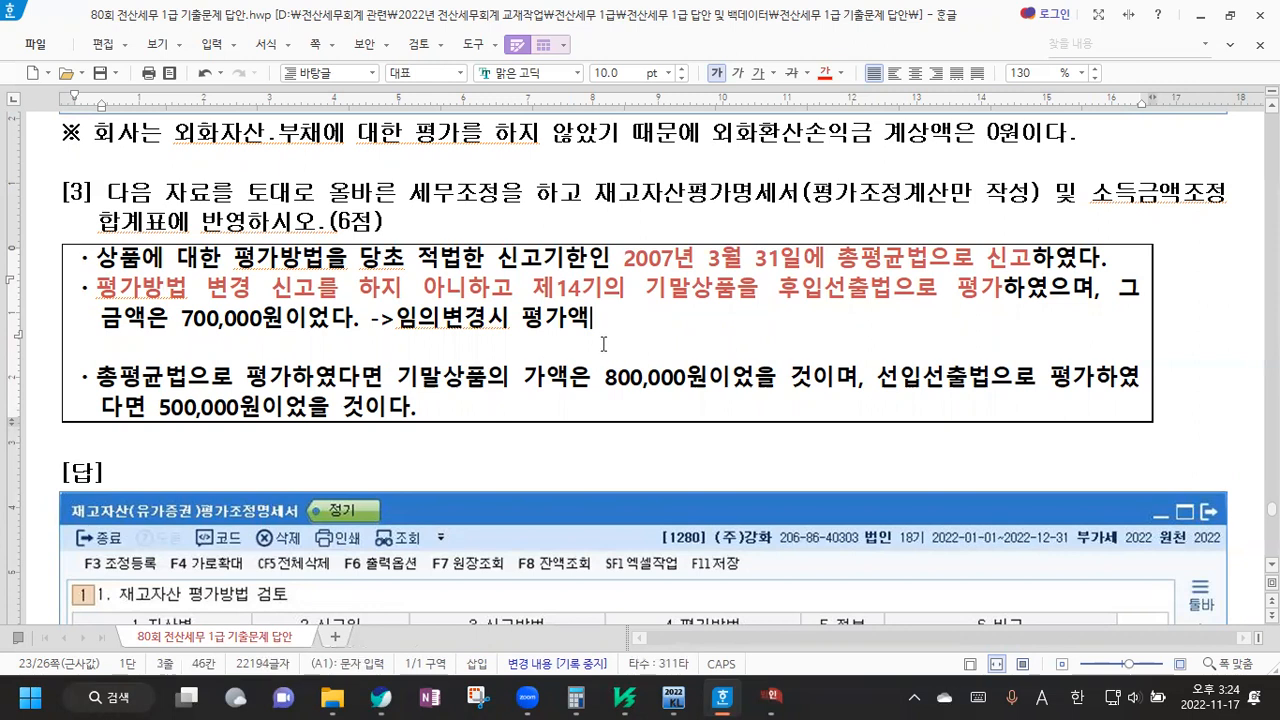
Append " MAX 1)당초적법하게 신고한방법" to the "->임의변경시 평가액" note in question [3]
type("ㅡ")
key("BackSpace")
key("Caps_Lock")
type("MA")
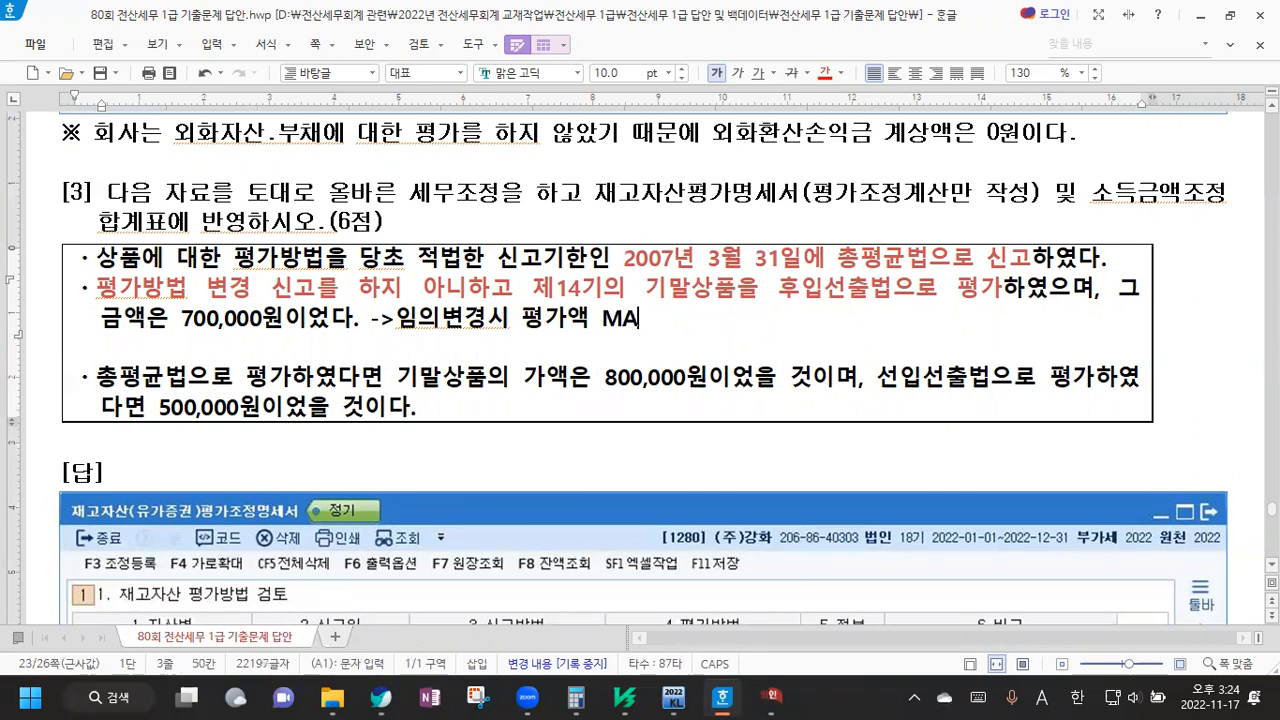
type("X 1)E")
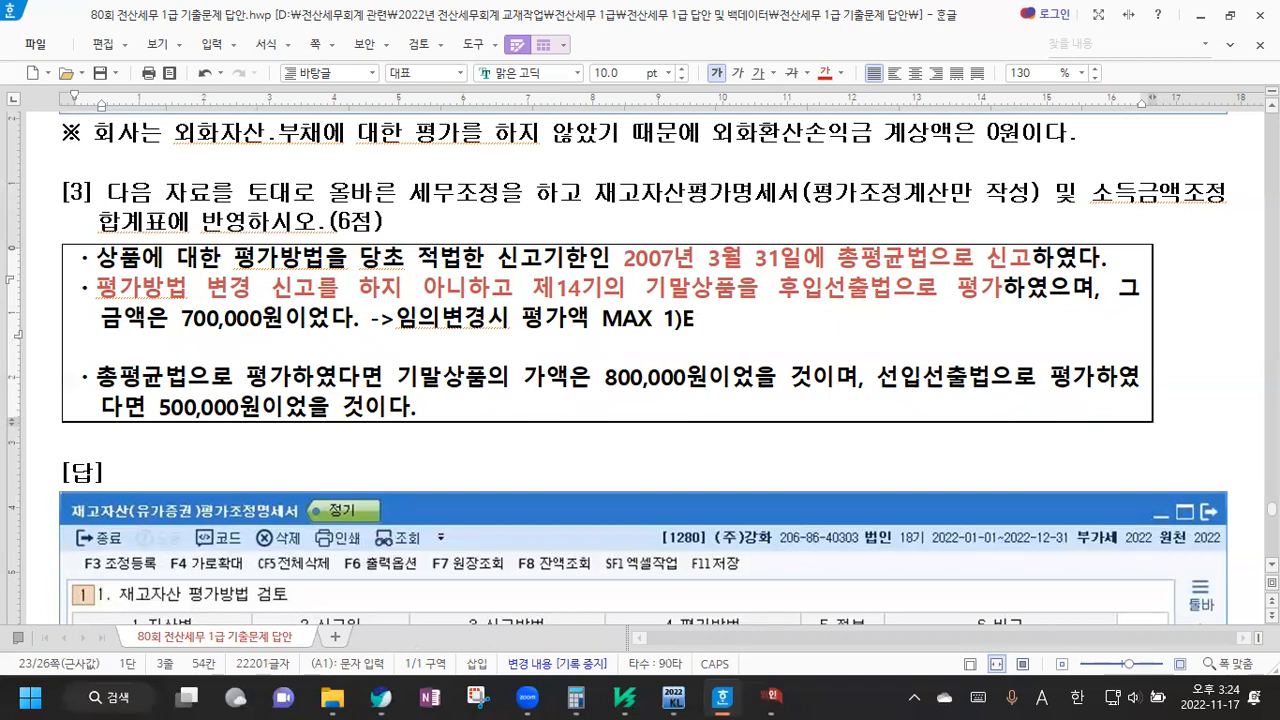
key("BackSpace")
key("Caps_Lock")
type("당ㅊ초적법하게 ㅅ")
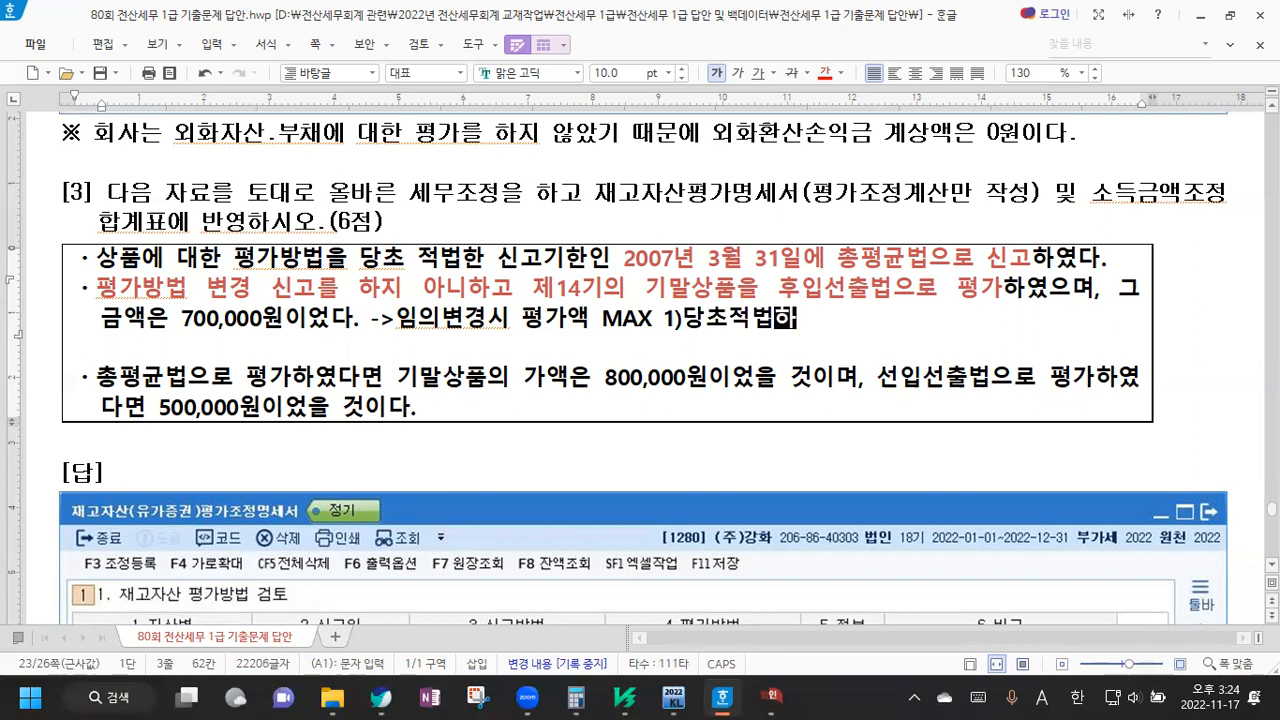
type("신고한")
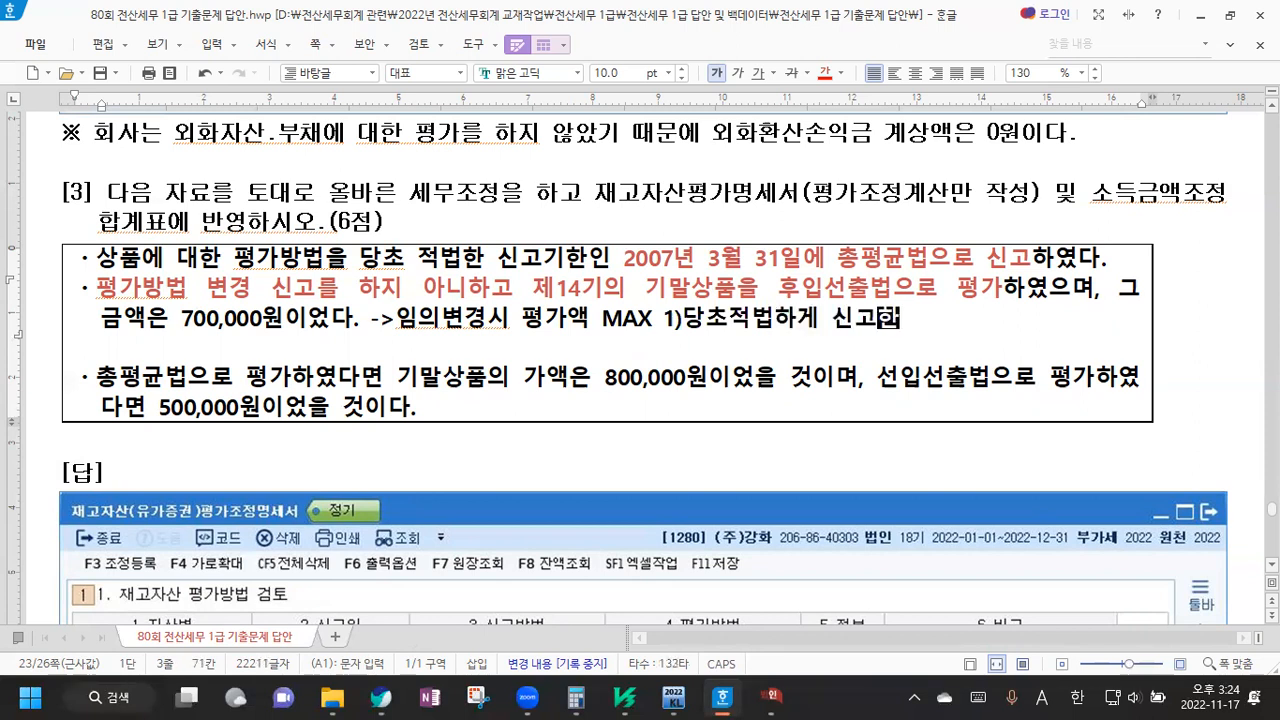
type("방법")
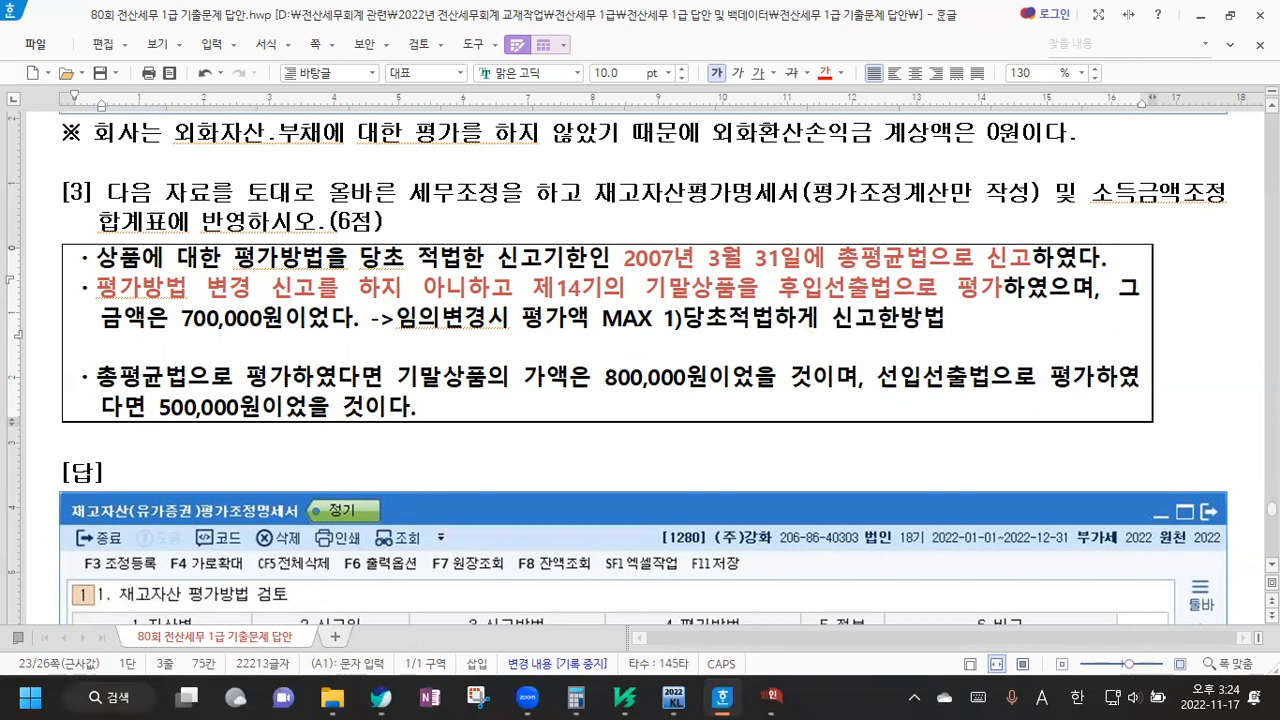
Add "2)무신고시 평가방법인 선입선출법" on the line below, aligned under item 1), and follow it with an empty line
key("Down")
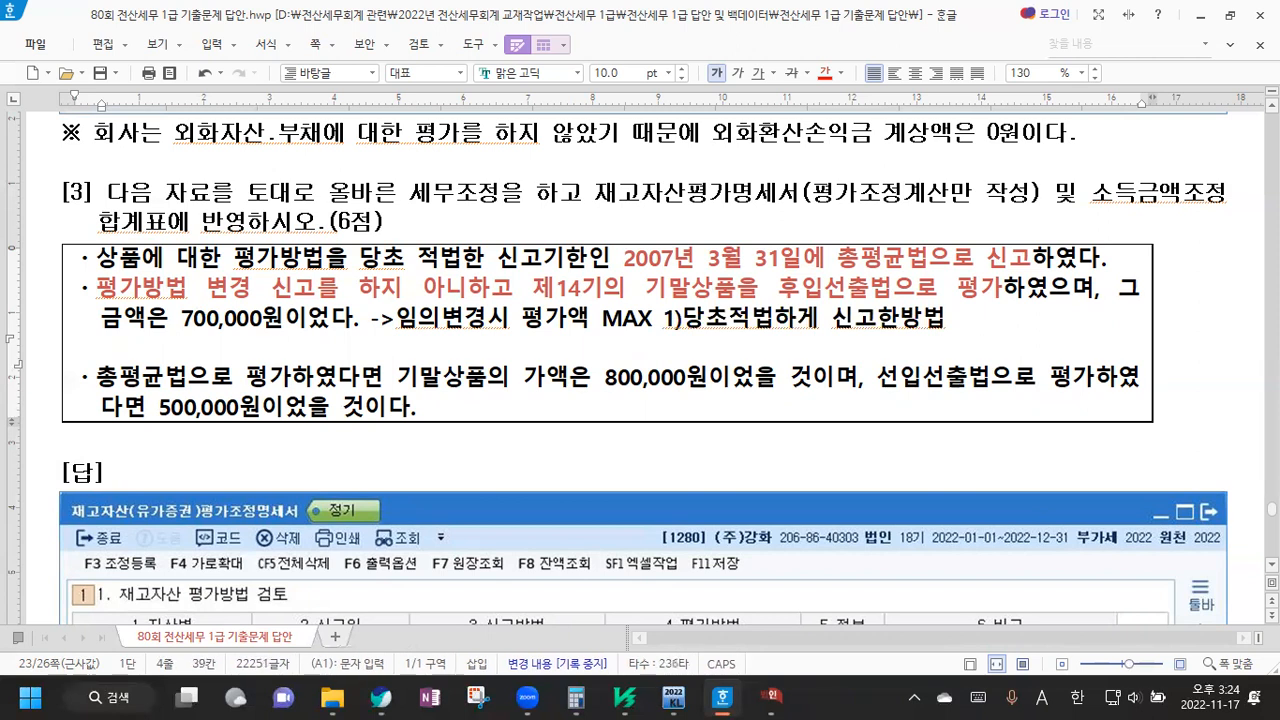
type("2)ㅁㅜ시")
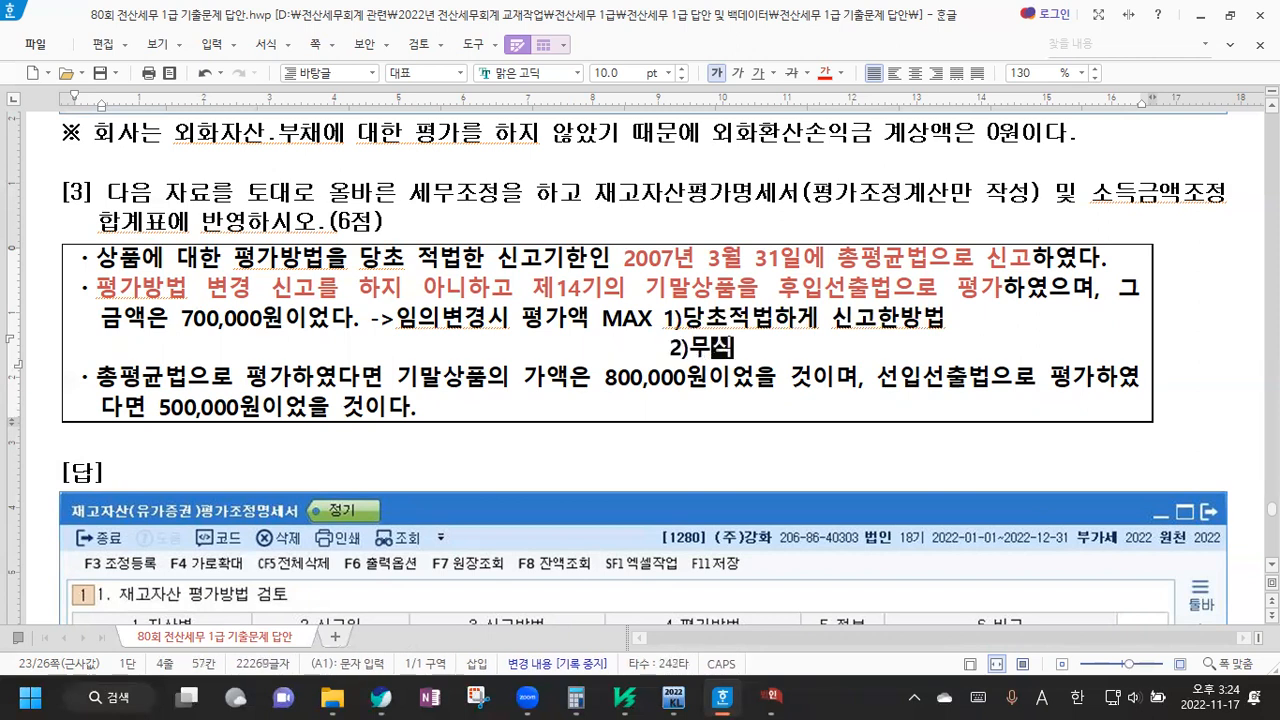
type("ㄴ고시 평")
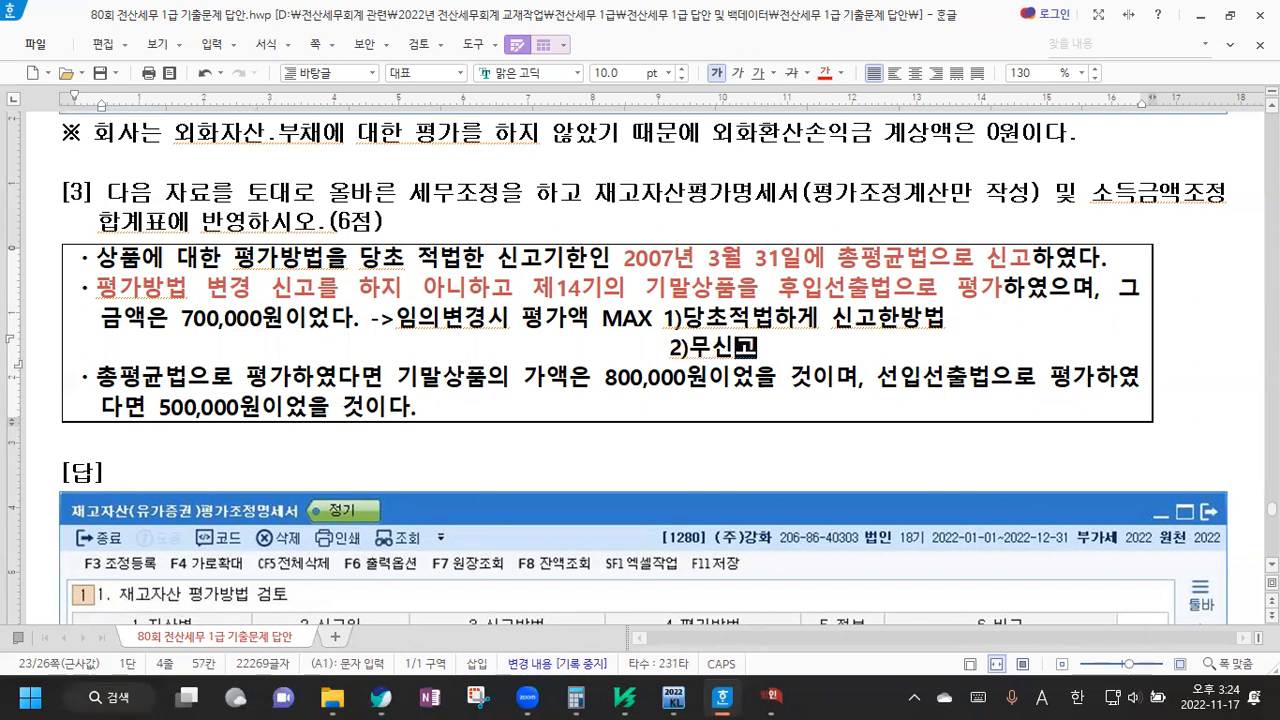
type("가")
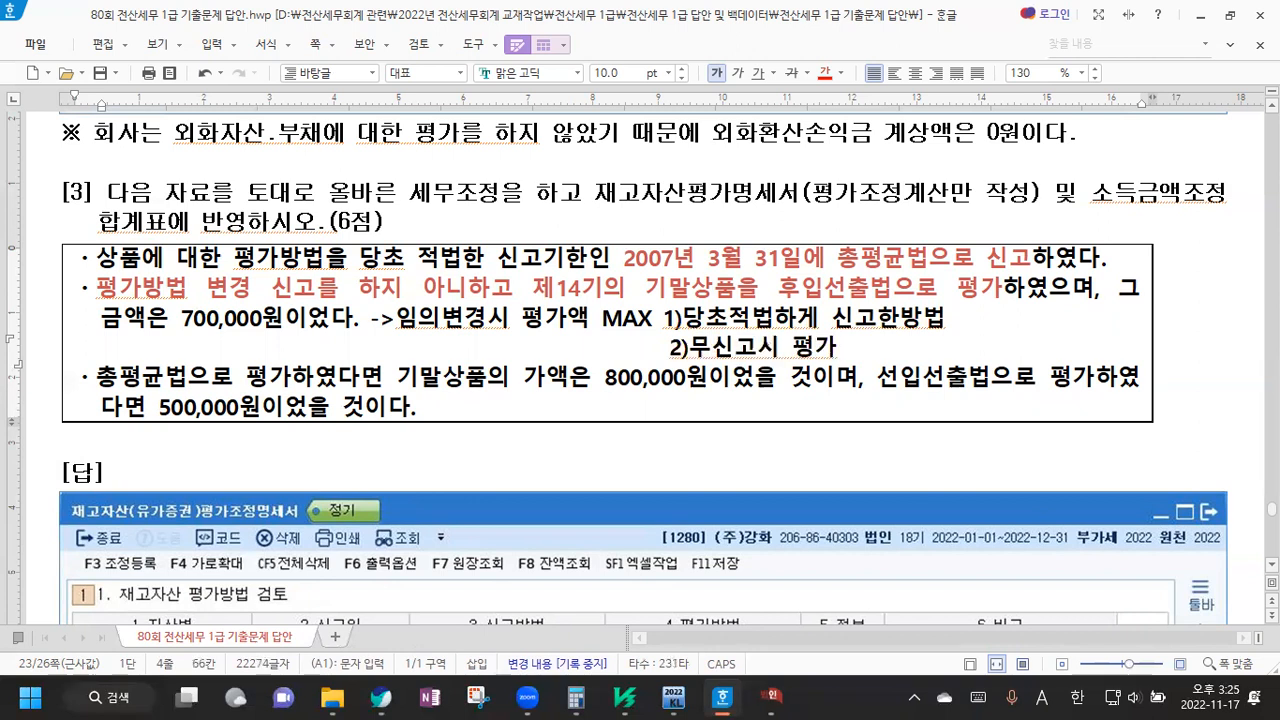
type("방법인")
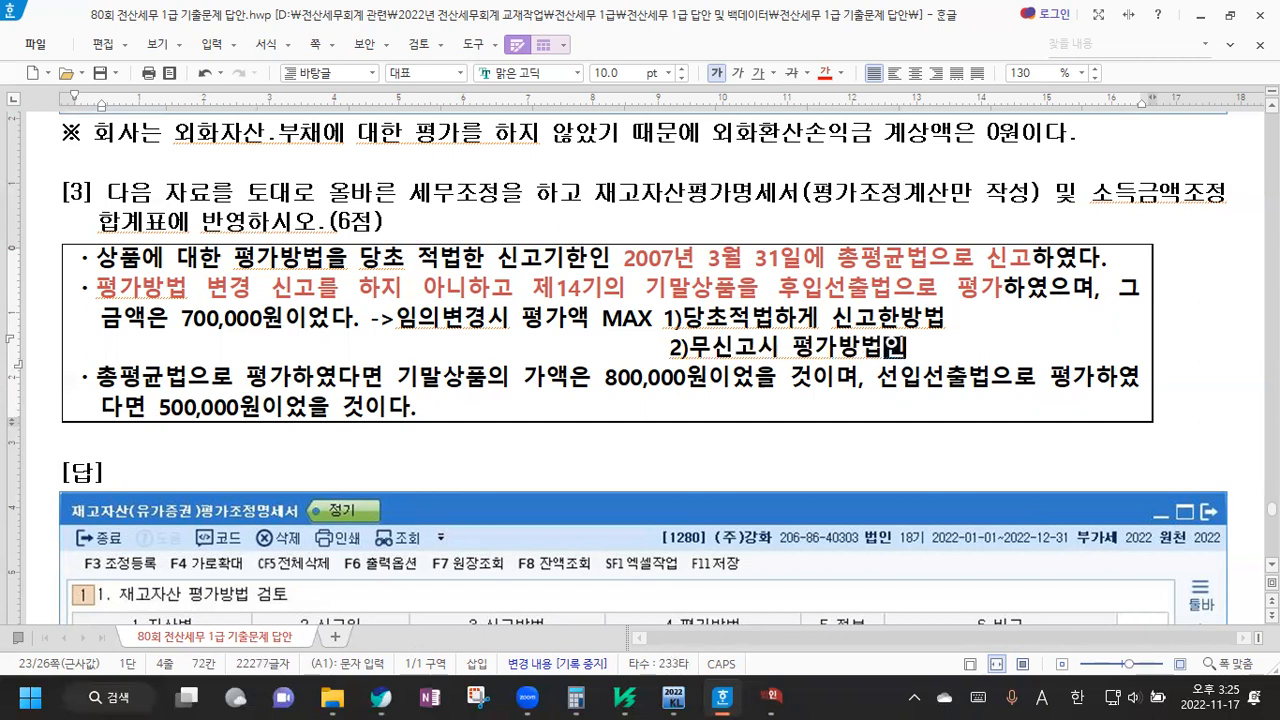
type(" 선입선출법")
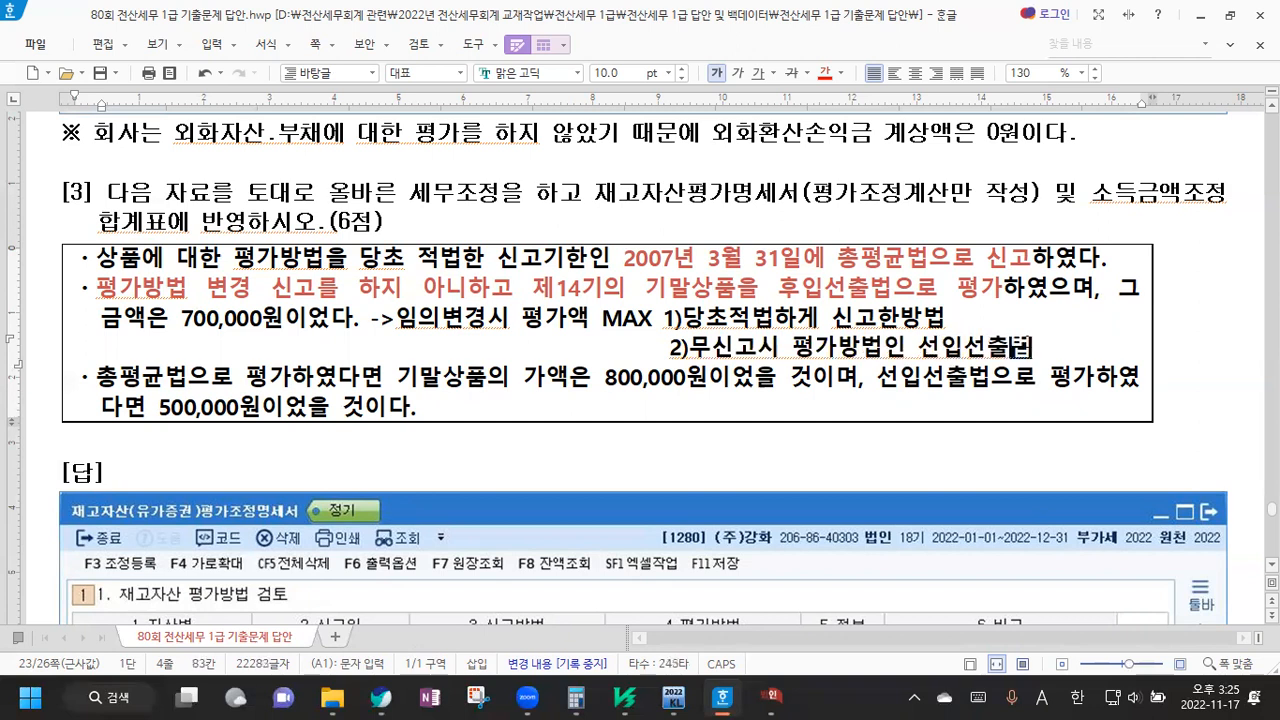
key("Return")
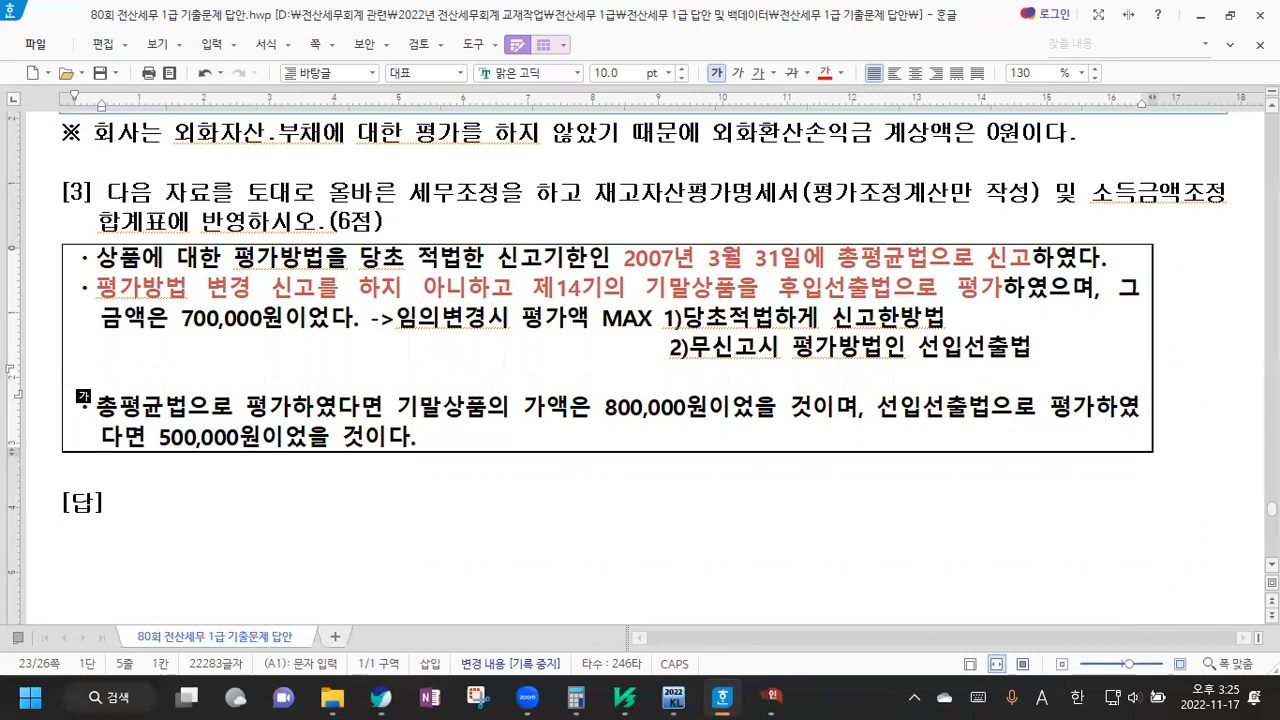
scroll(626, 354, "down", 1)
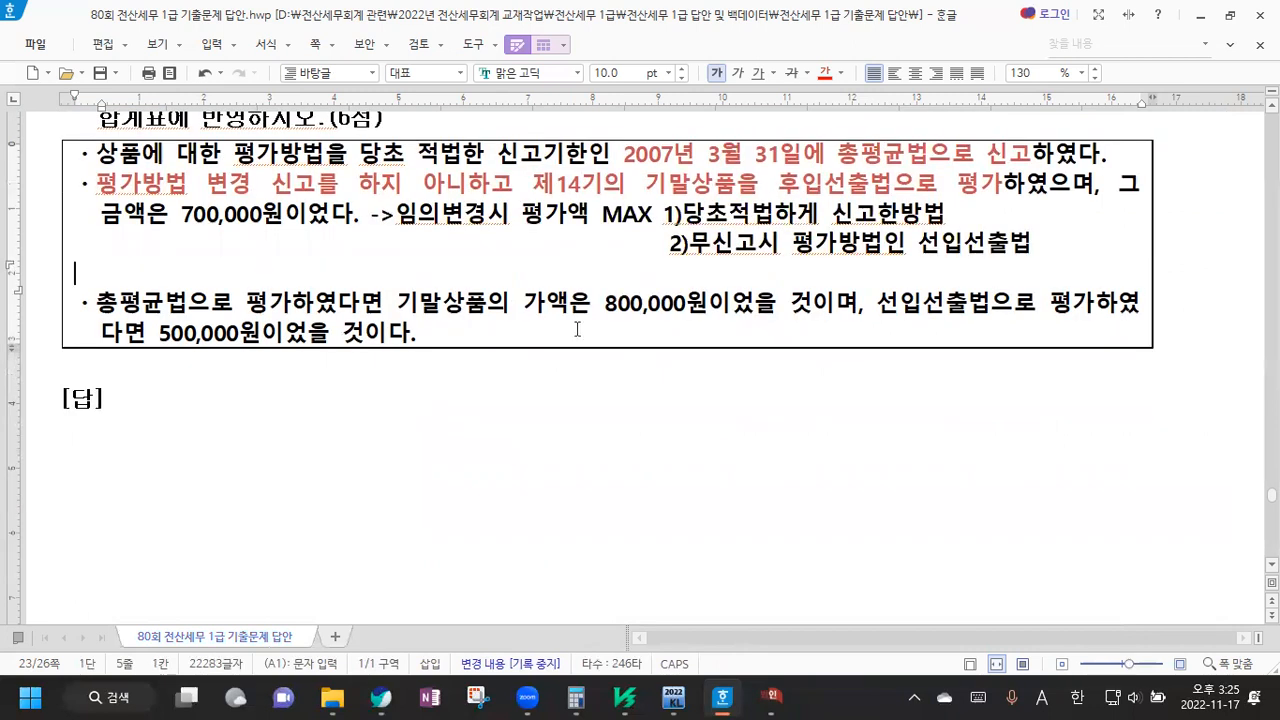
left_click(440, 336)
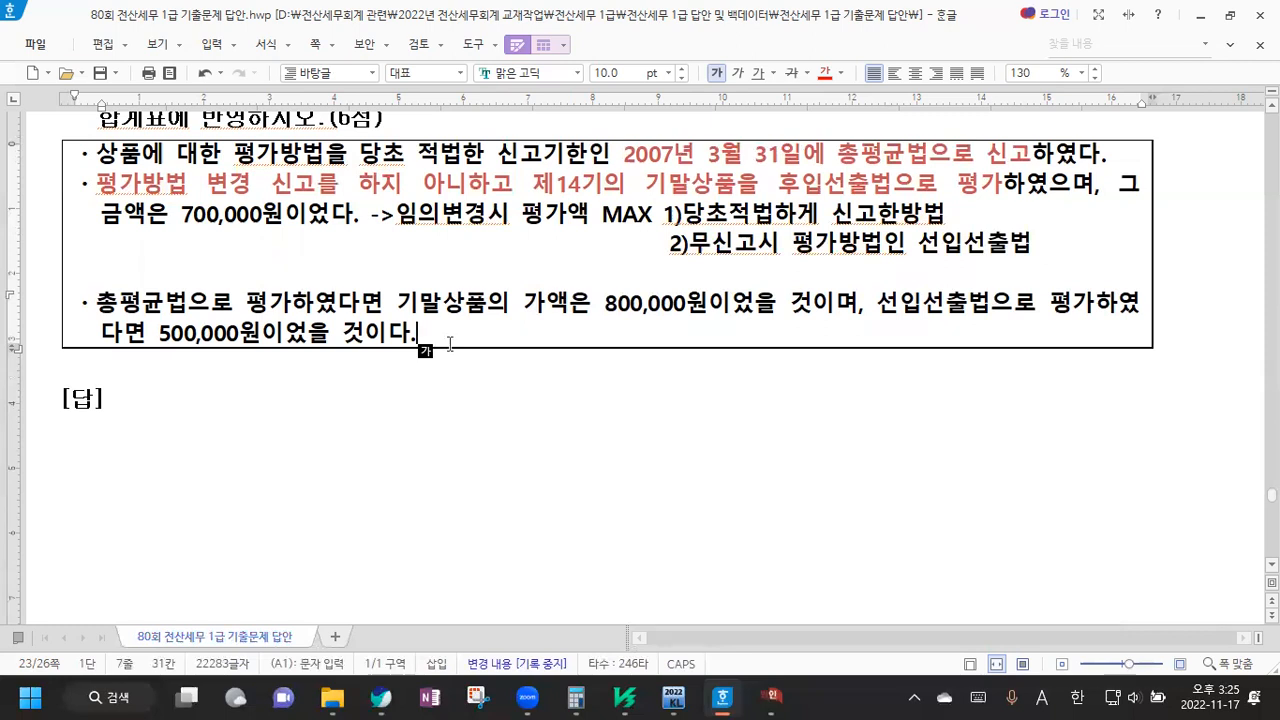
Switch to KcLep, close 외화자산등평가차손익조정명세서, and open 재고자산(유가증권)평가조정명세서 with its window moved fully into view
left_click(776, 697)
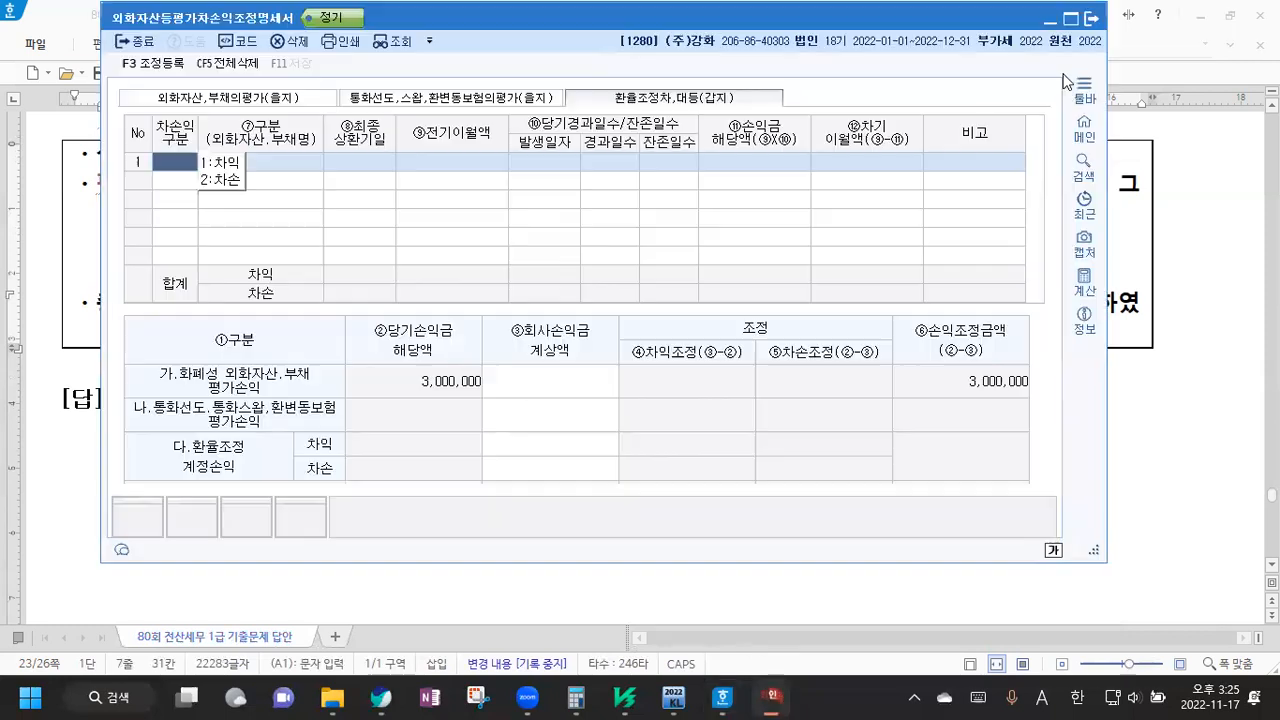
left_click(1091, 18)
left_click(674, 697)
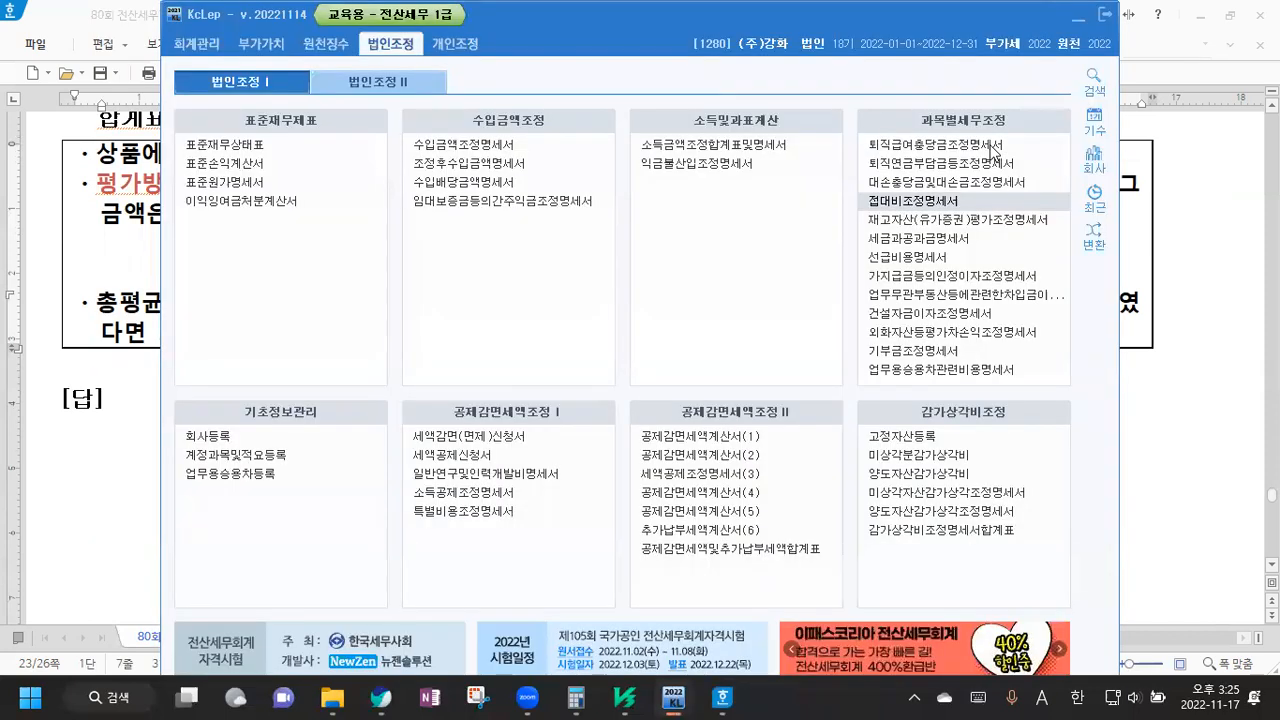
left_click(933, 226)
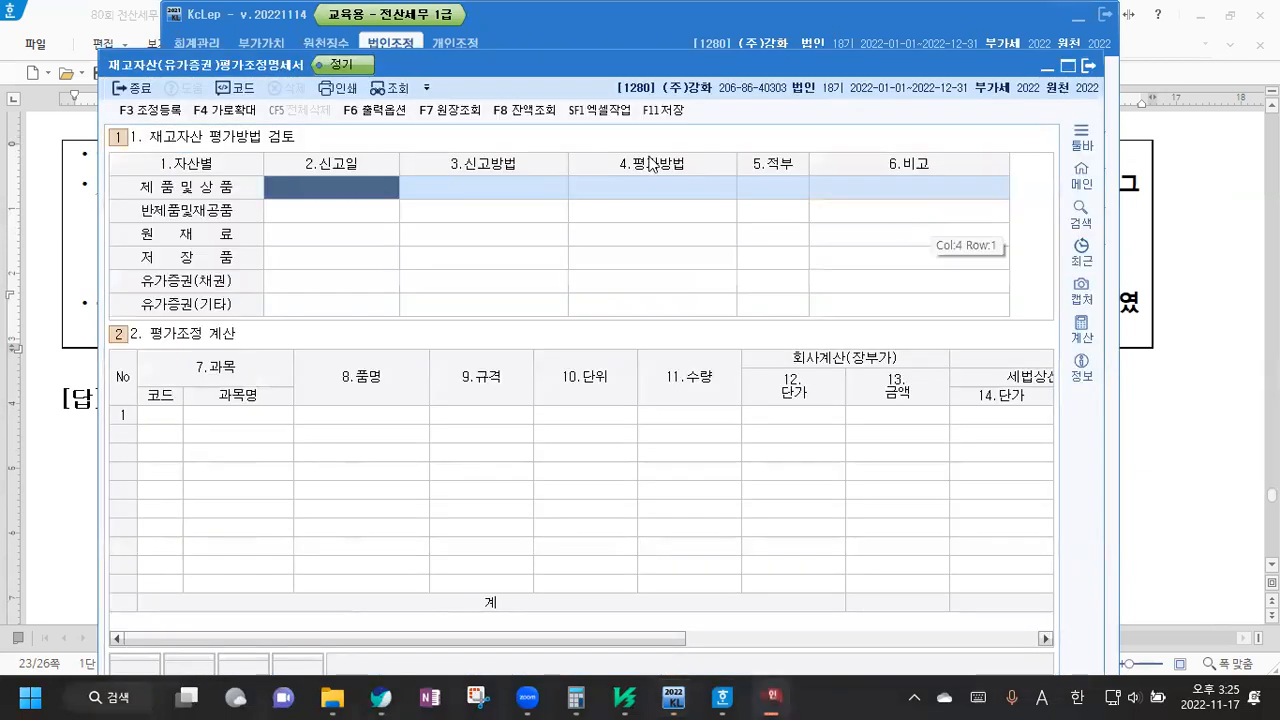
left_click_drag(707, 68, 709, 20)
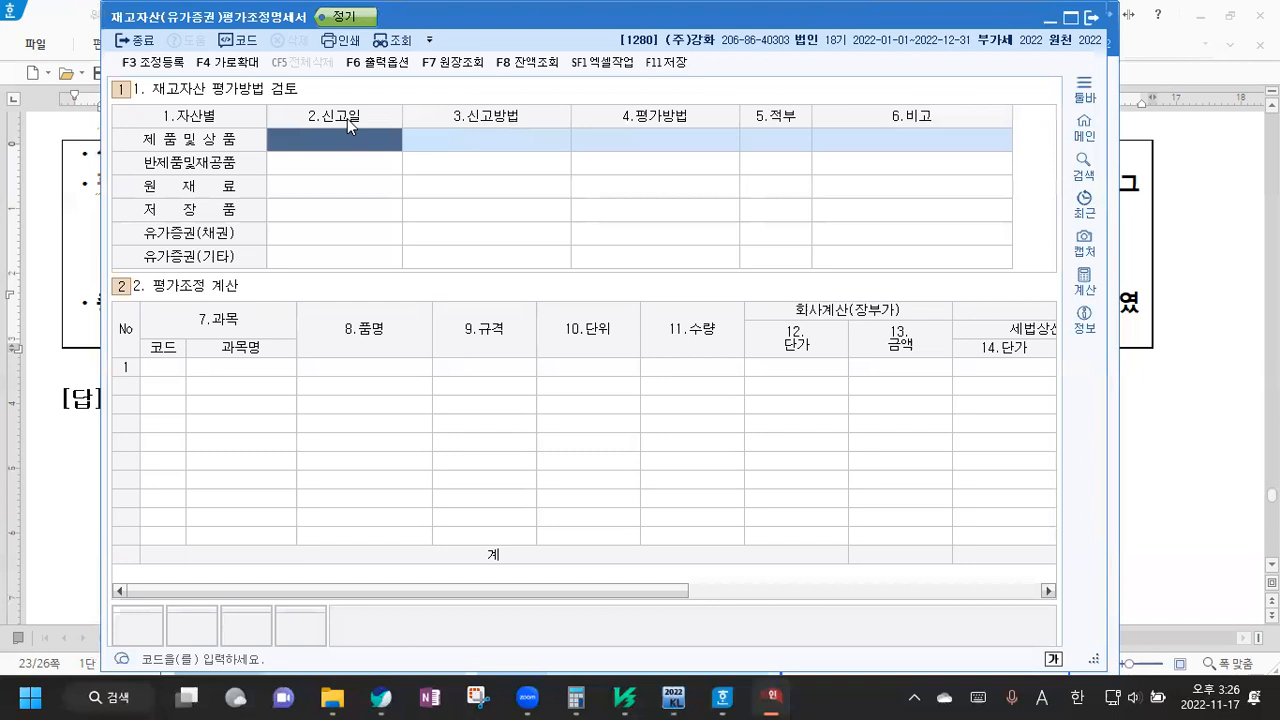
For 제품 및 상품, enter 신고일 2007-03-31, 신고방법 04:총평균법 and 평가방법 03:후입선출법
type("2007-03-")
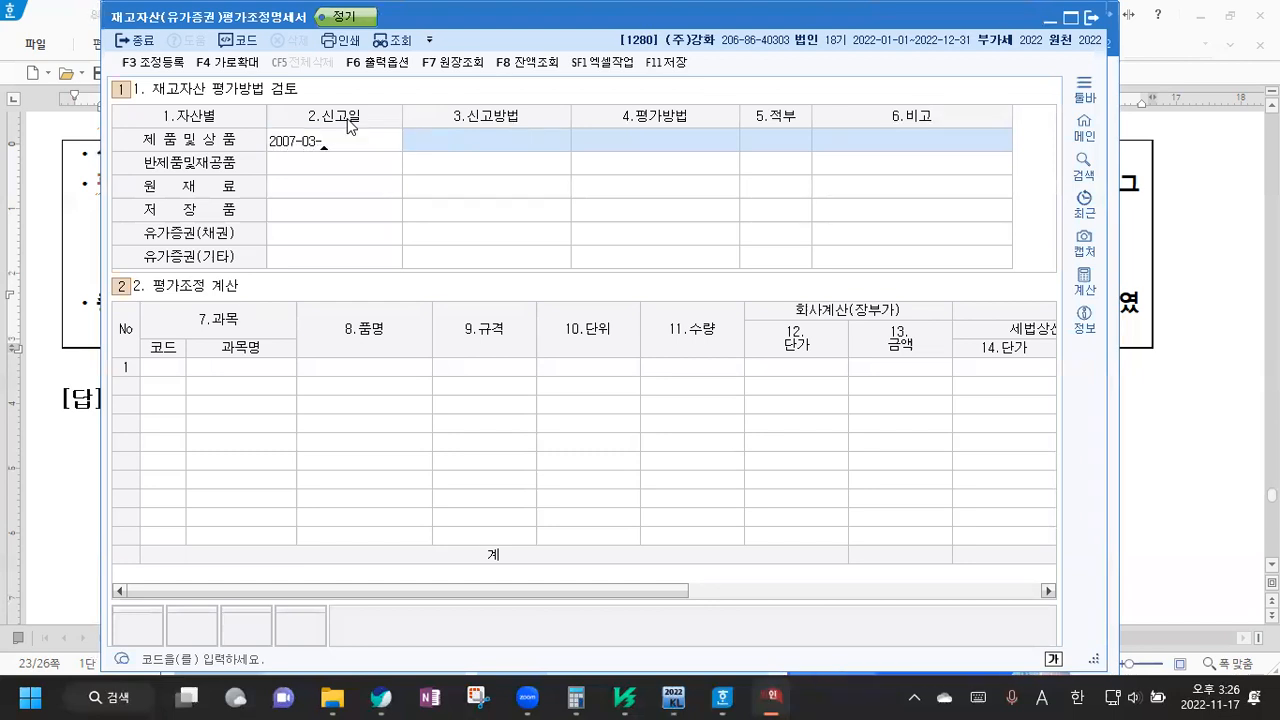
type("31")
key("Return")
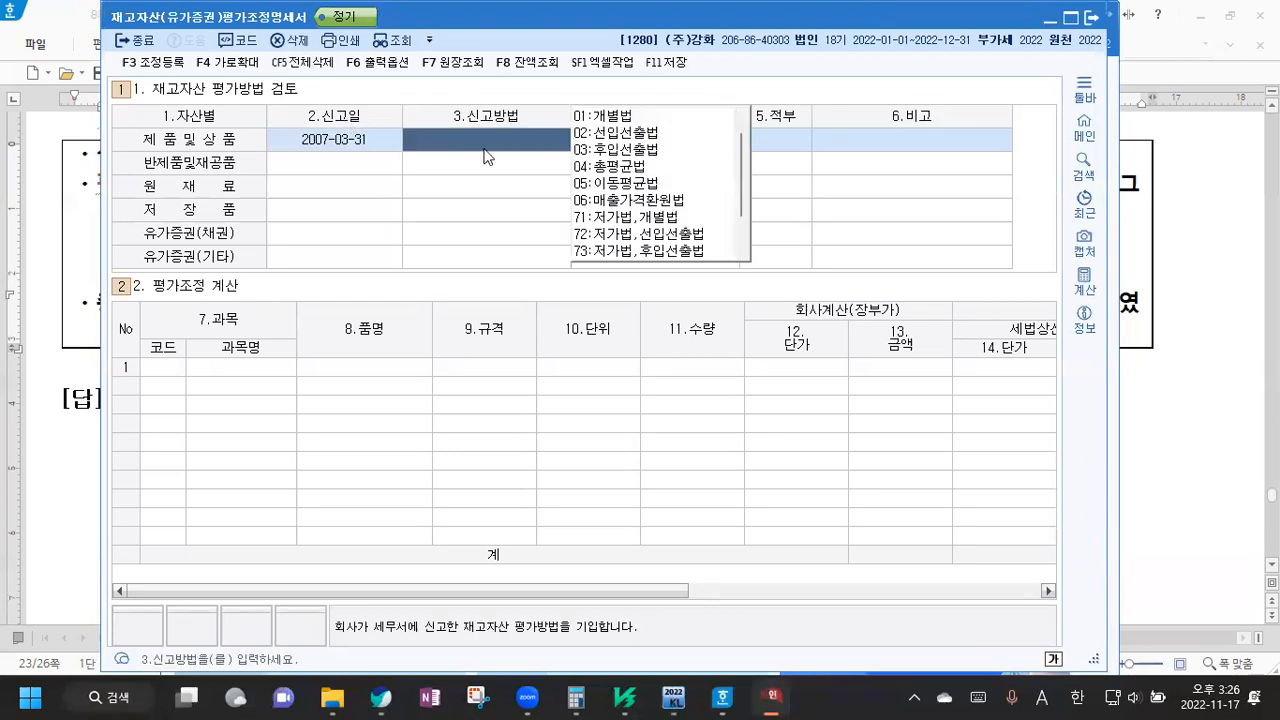
left_click(620, 167)
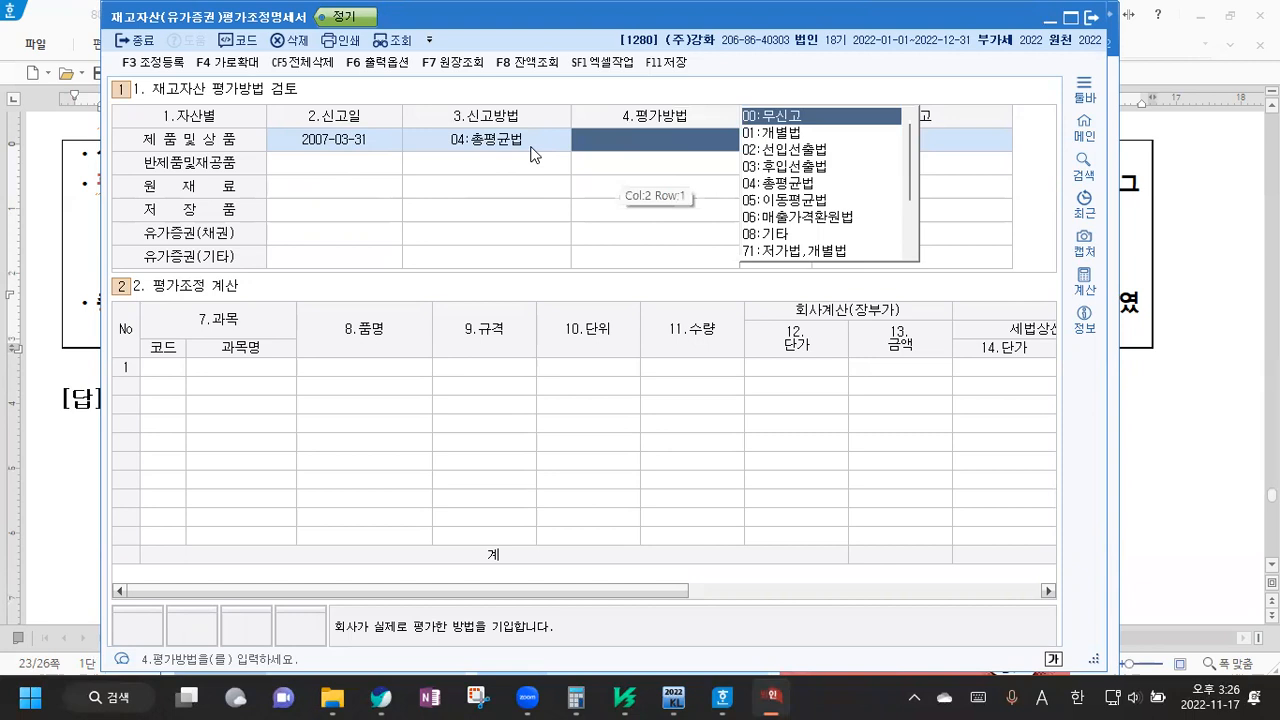
left_click(798, 166)
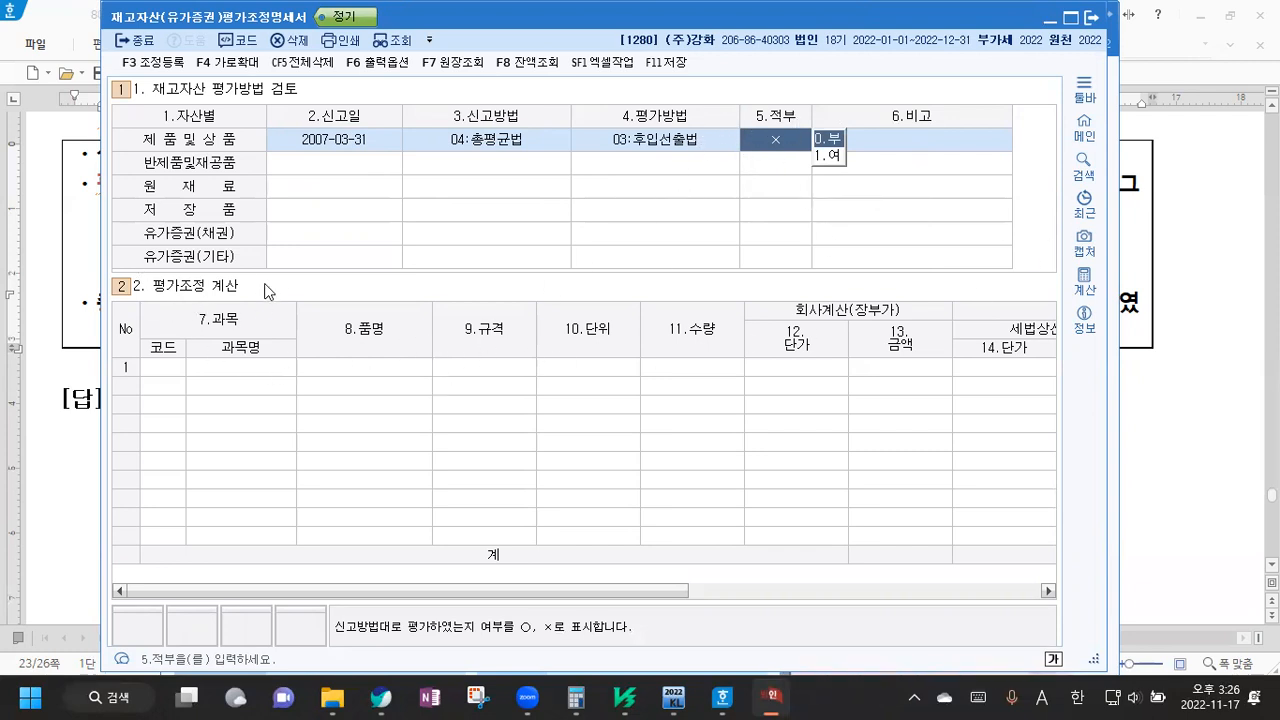
Collapse the 품명, 규격, 단위 and 수량 columns in the 평가조정 계산 table
left_click_drag(430, 327, 298, 327)
left_click_drag(401, 330, 298, 330)
left_click_drag(401, 330, 298, 330)
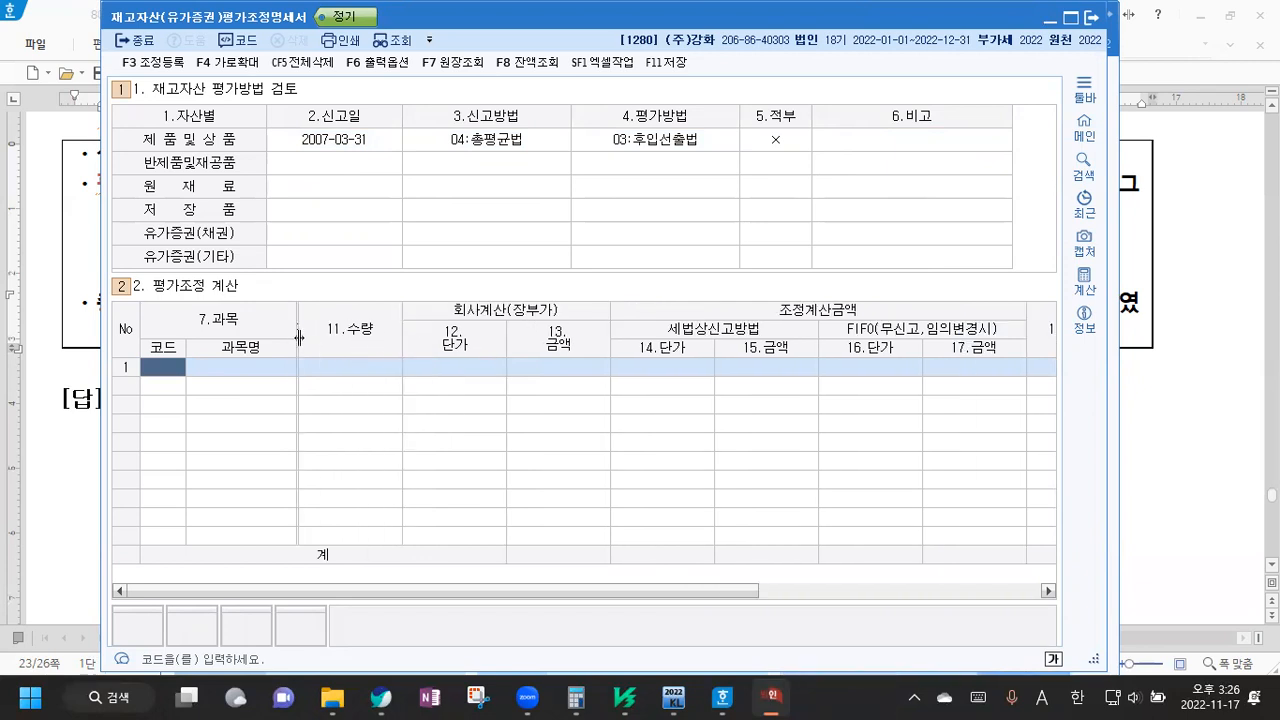
left_click_drag(404, 336, 298, 336)
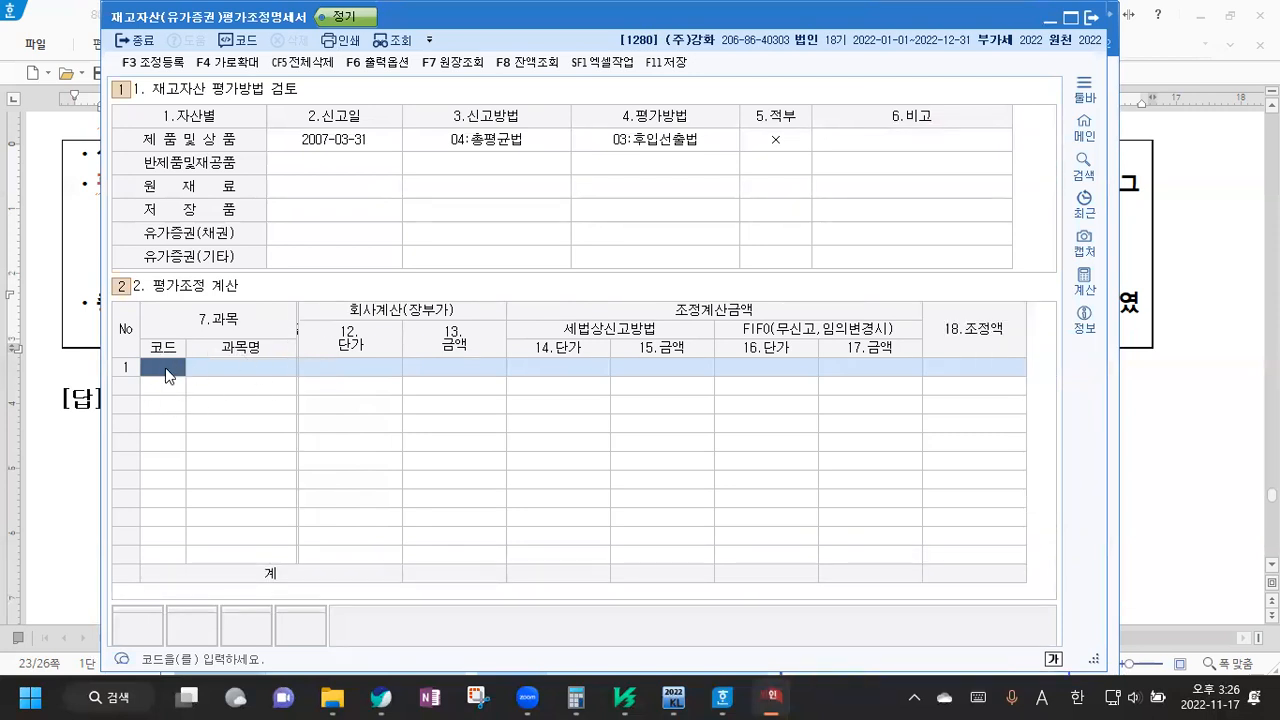
Add account 0146 상품 to the first row of 평가조정 계산 and set its 회사계산(장부가) 금액 to 700,000
key("F2")
type("146 ")
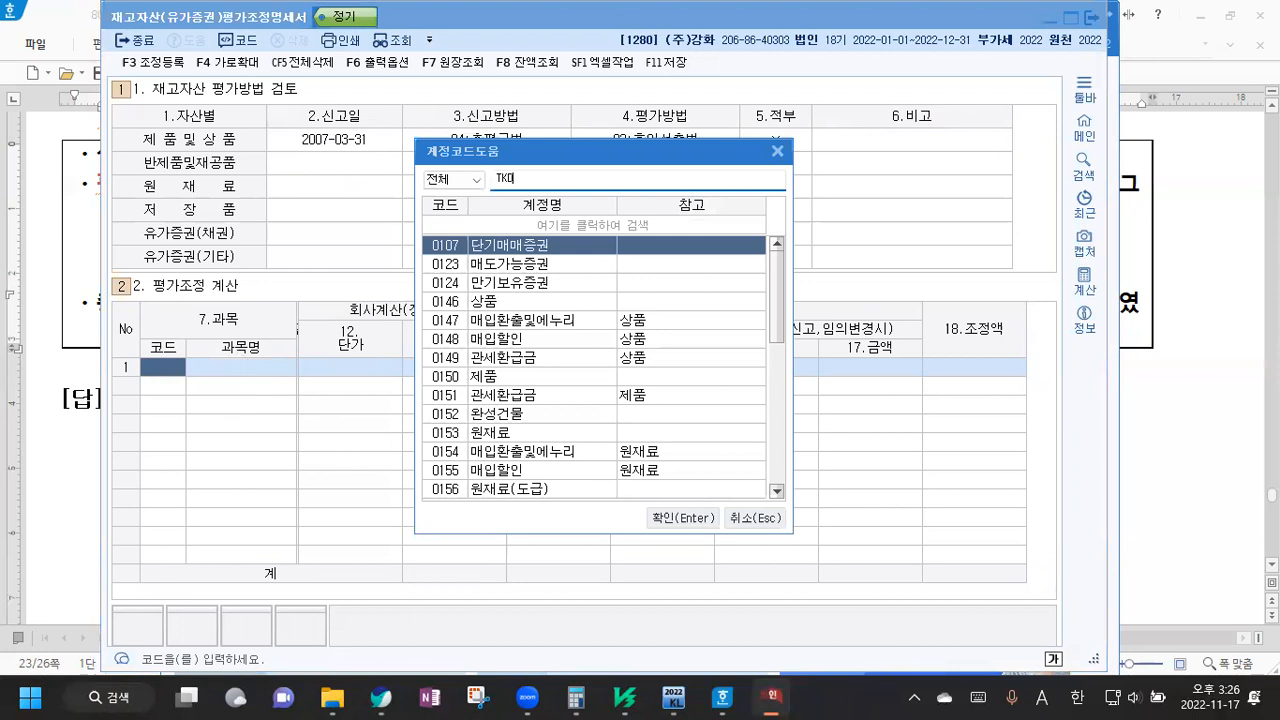
type("상품")
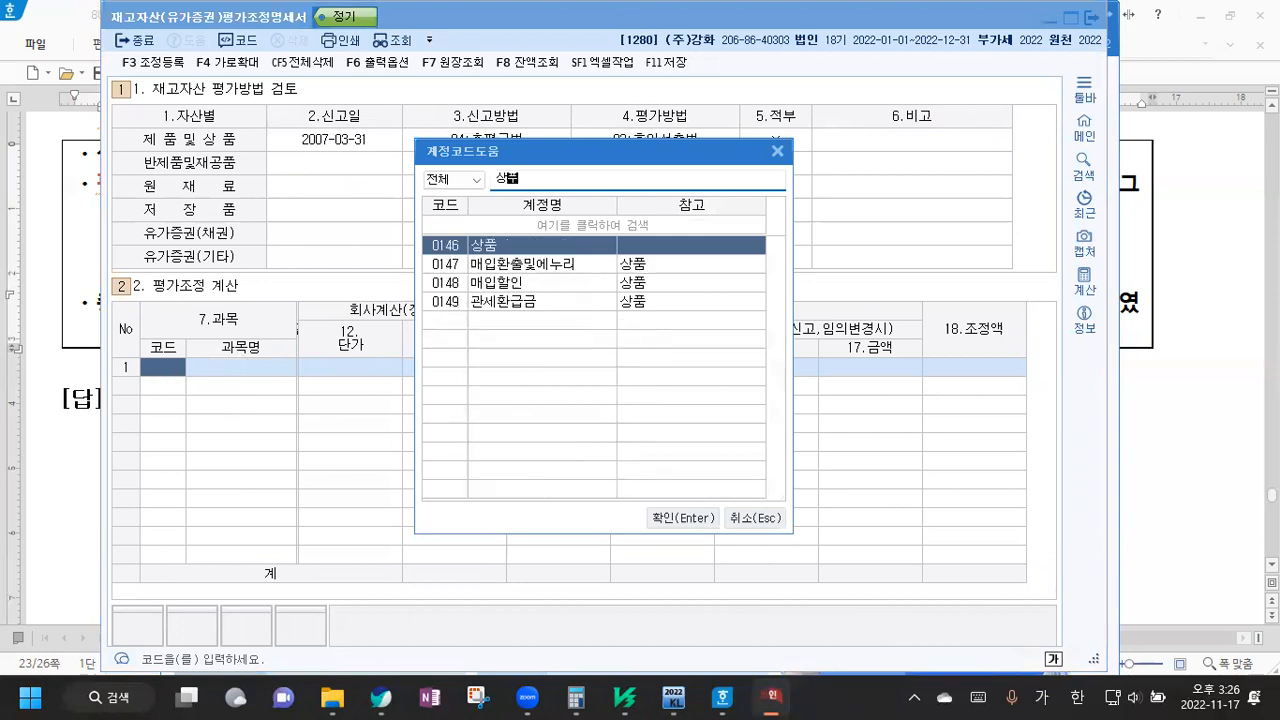
key("Return")
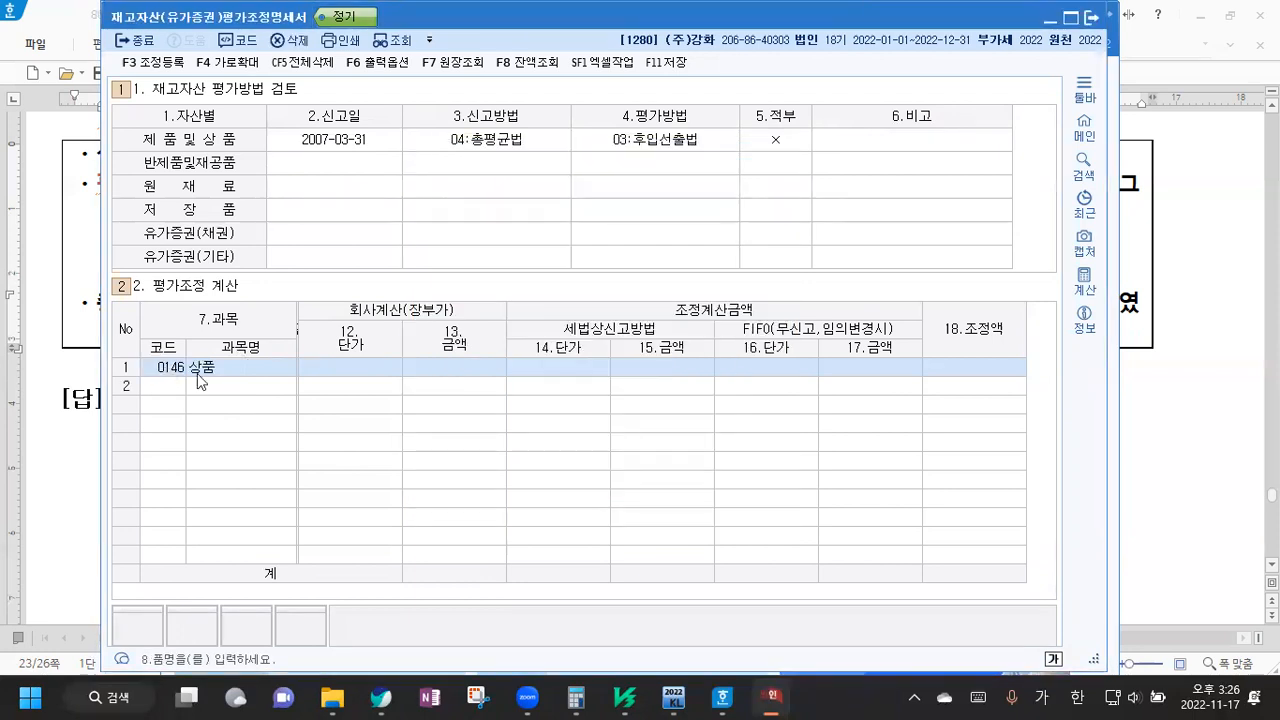
left_click(446, 379)
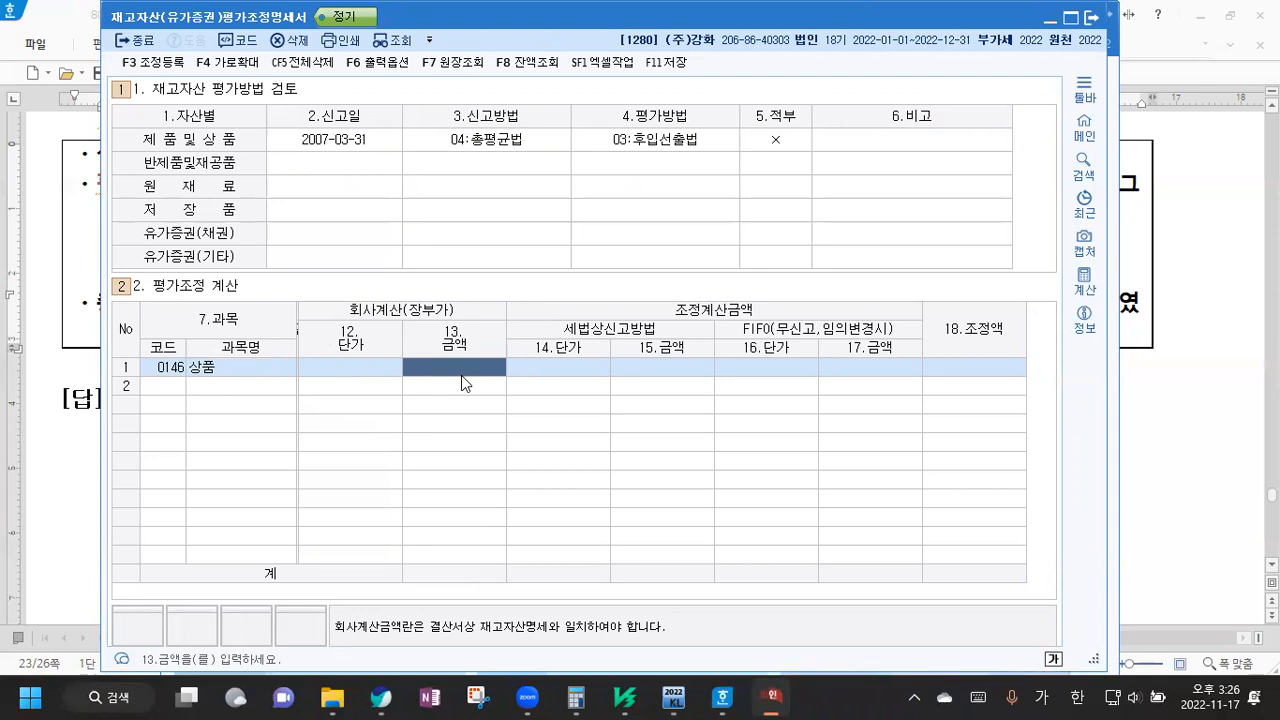
type("7000000")
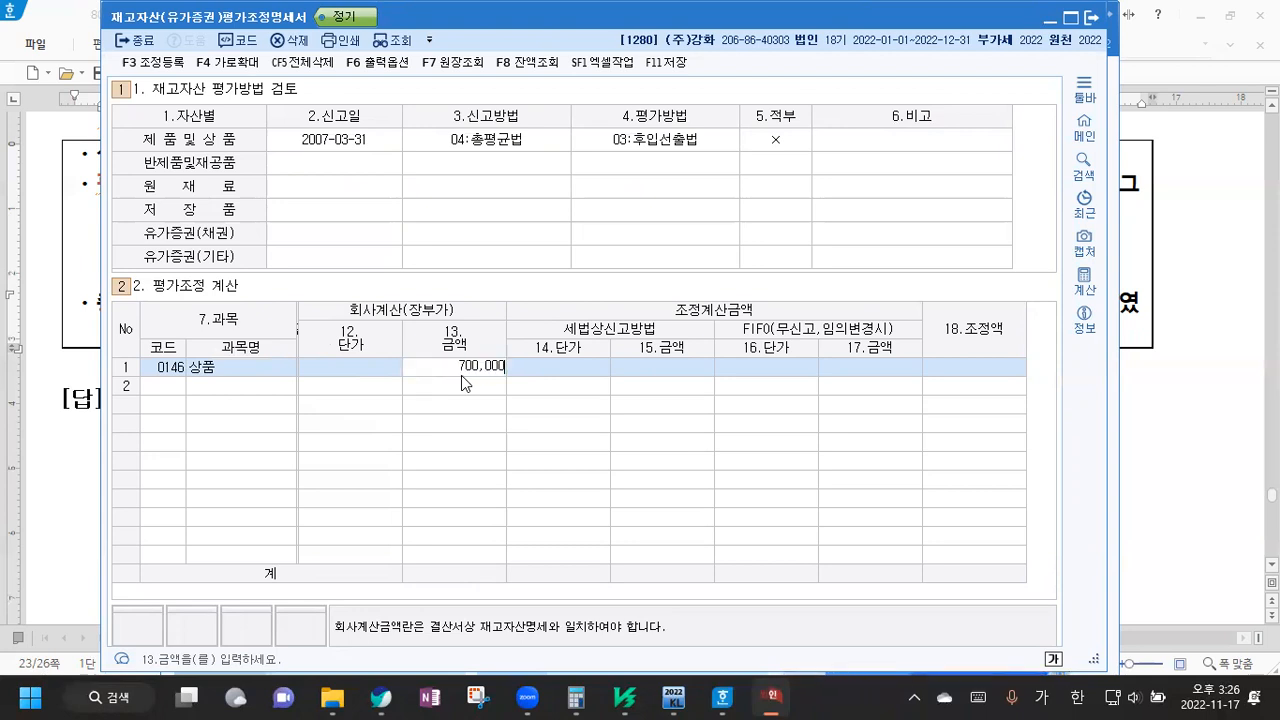
key("Return")
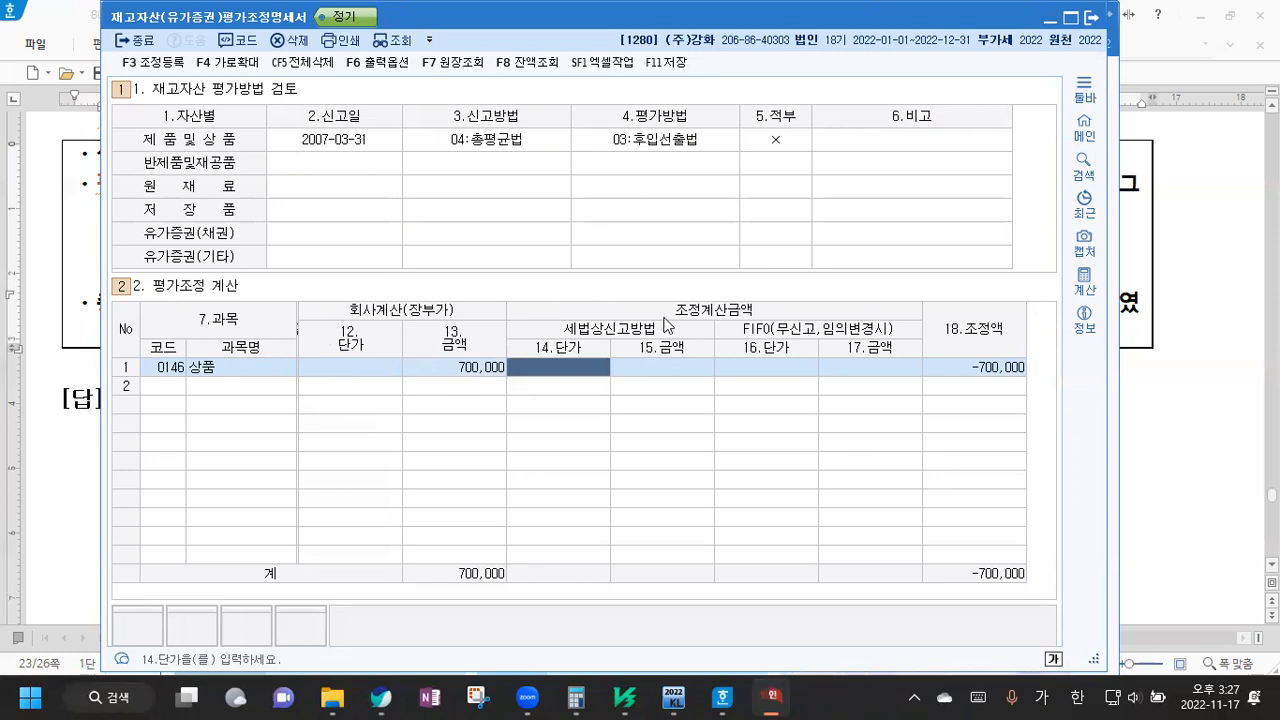
For 상품 in 평가조정 계산, set 세법상신고방법 금액 to 800,000 and FIFO 금액 to 500,000, then save the statement
left_click(669, 364)
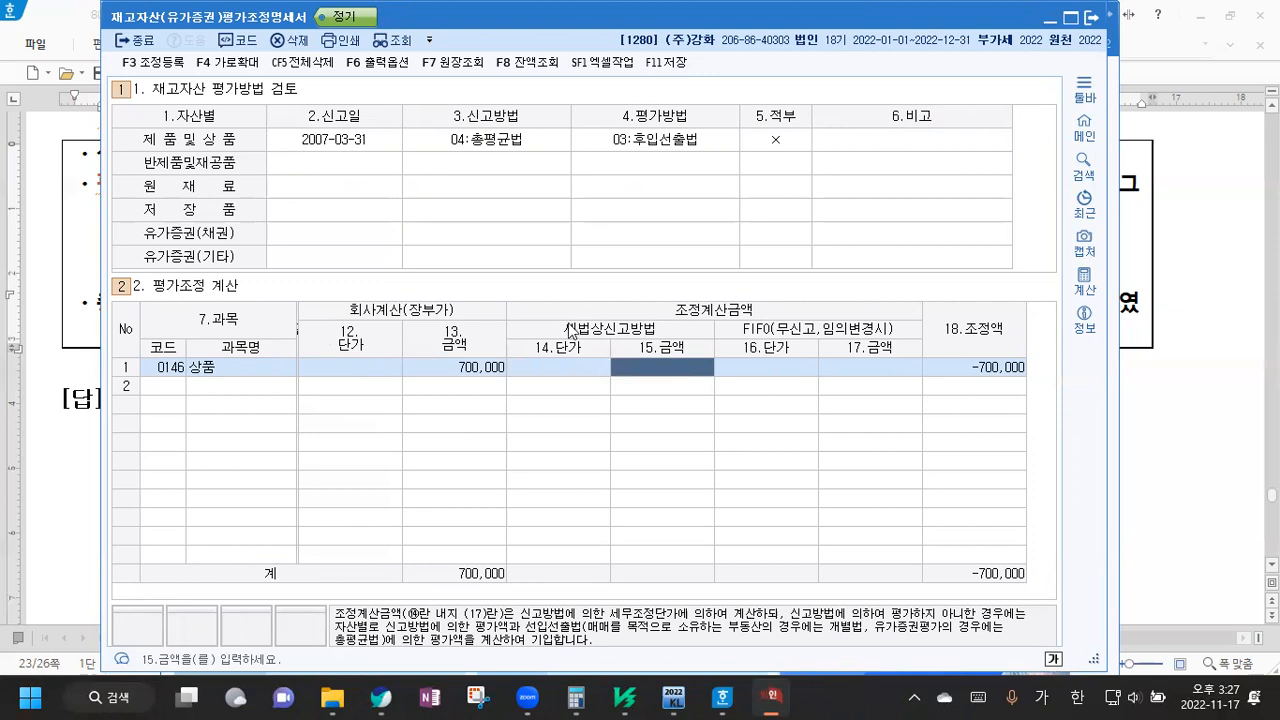
type("800,")
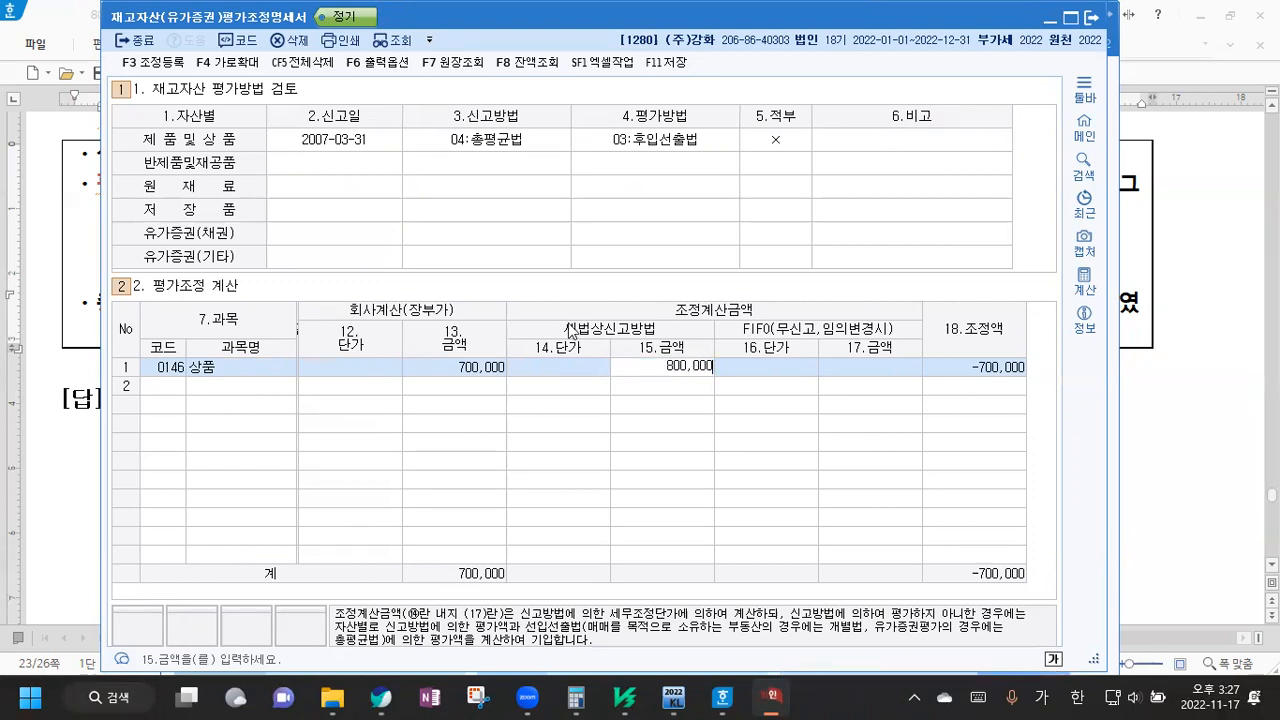
type("000")
key("Return")
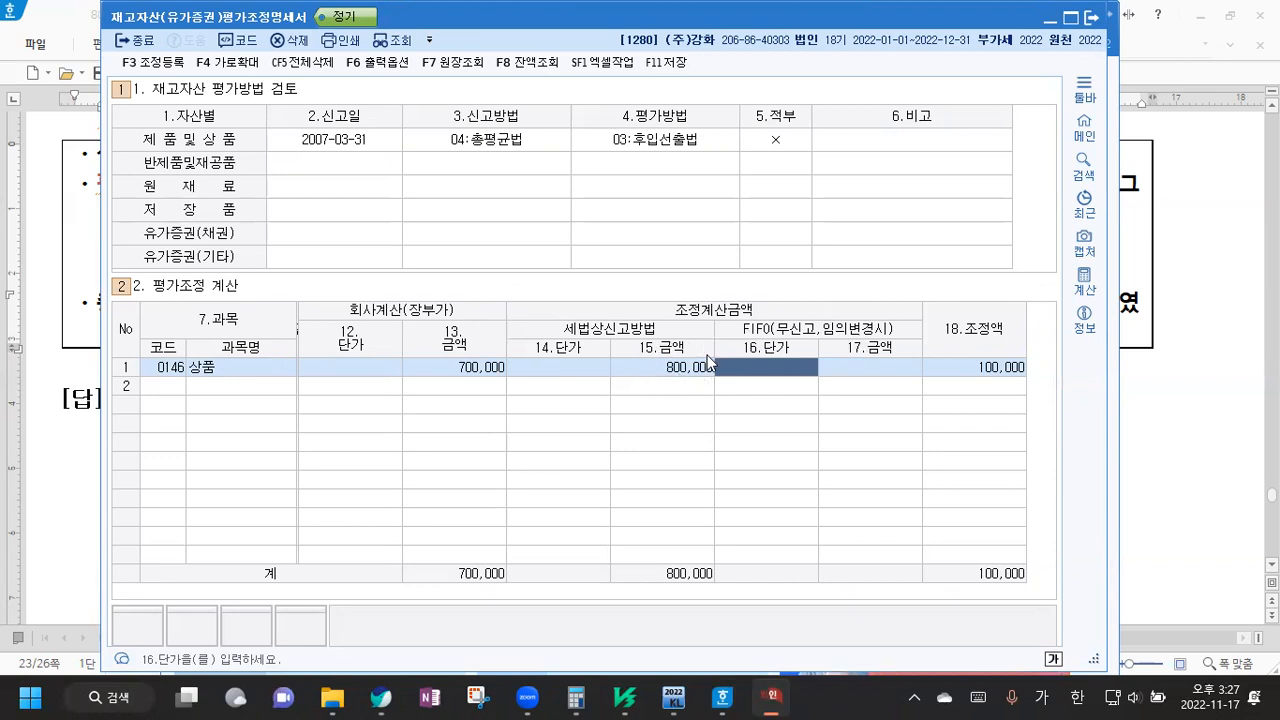
left_click(856, 368)
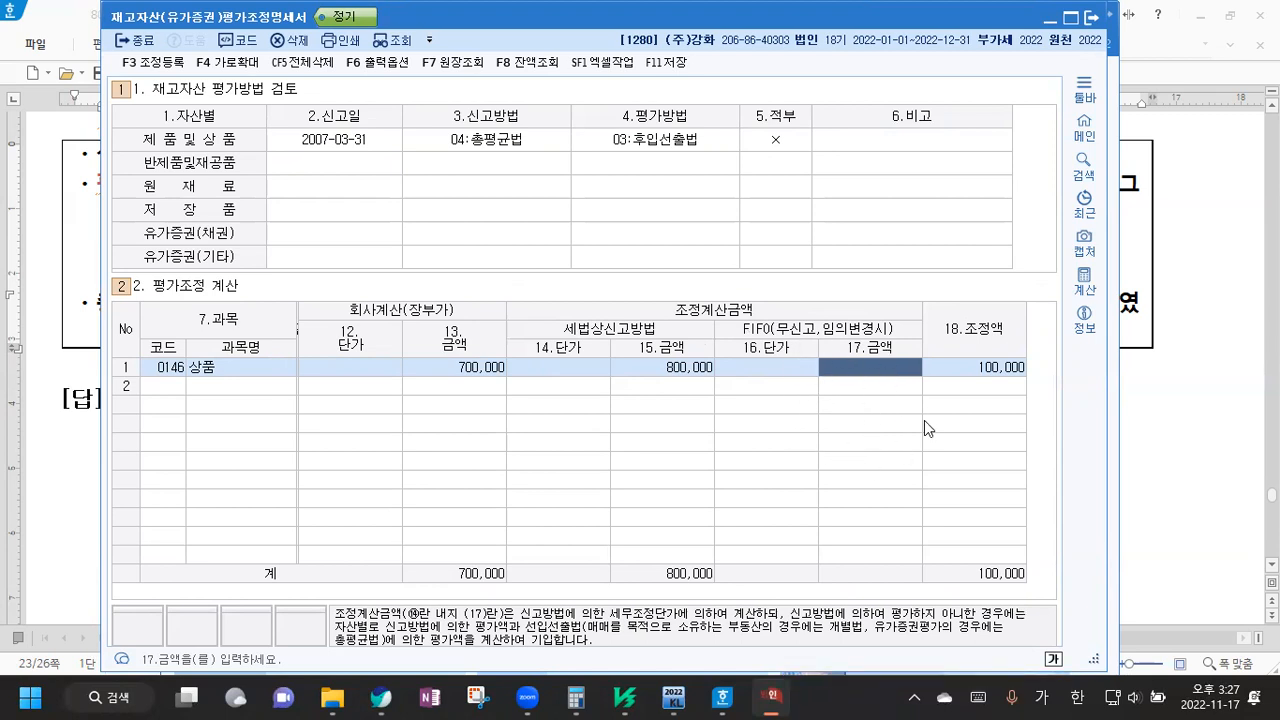
type("5000000")
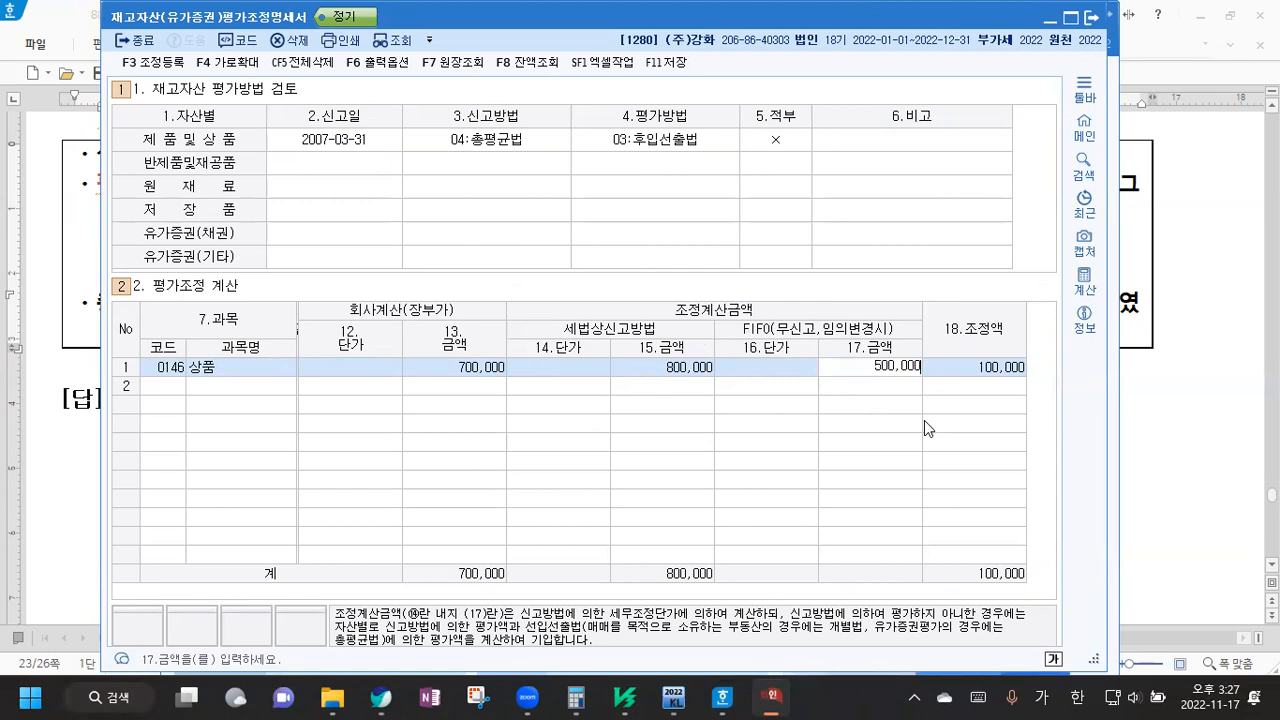
key("Return")
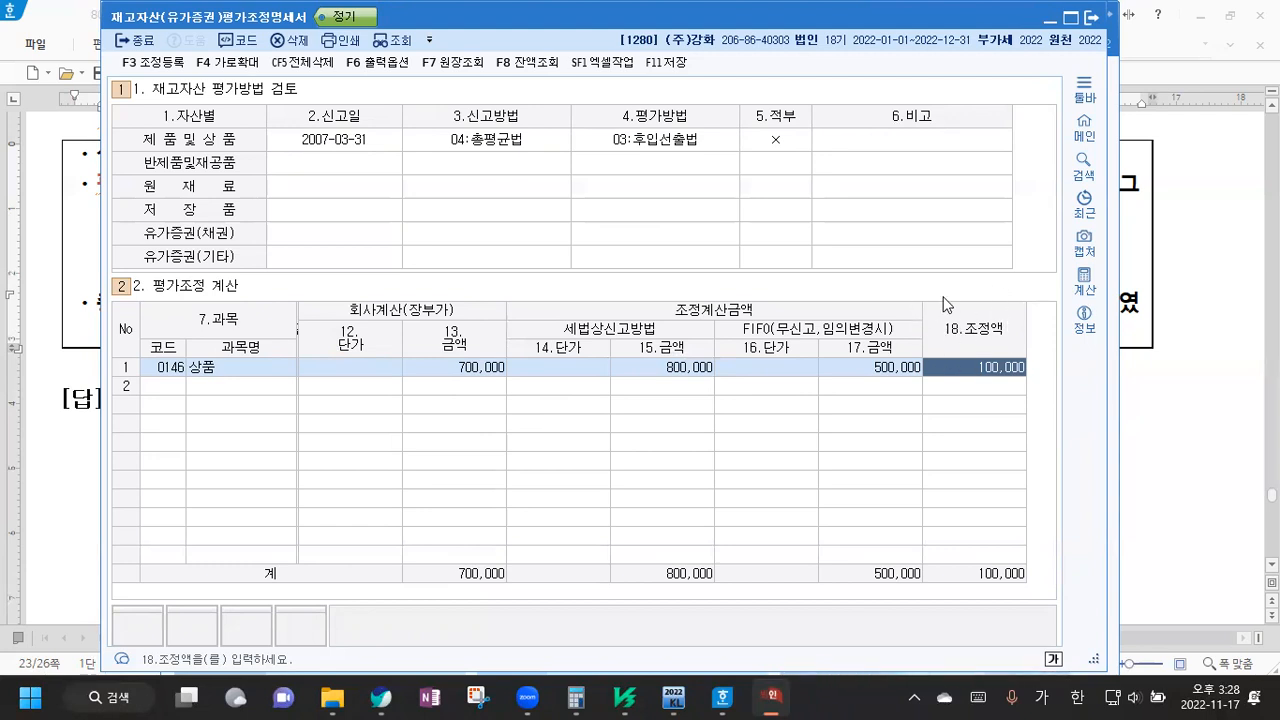
left_click(678, 66)
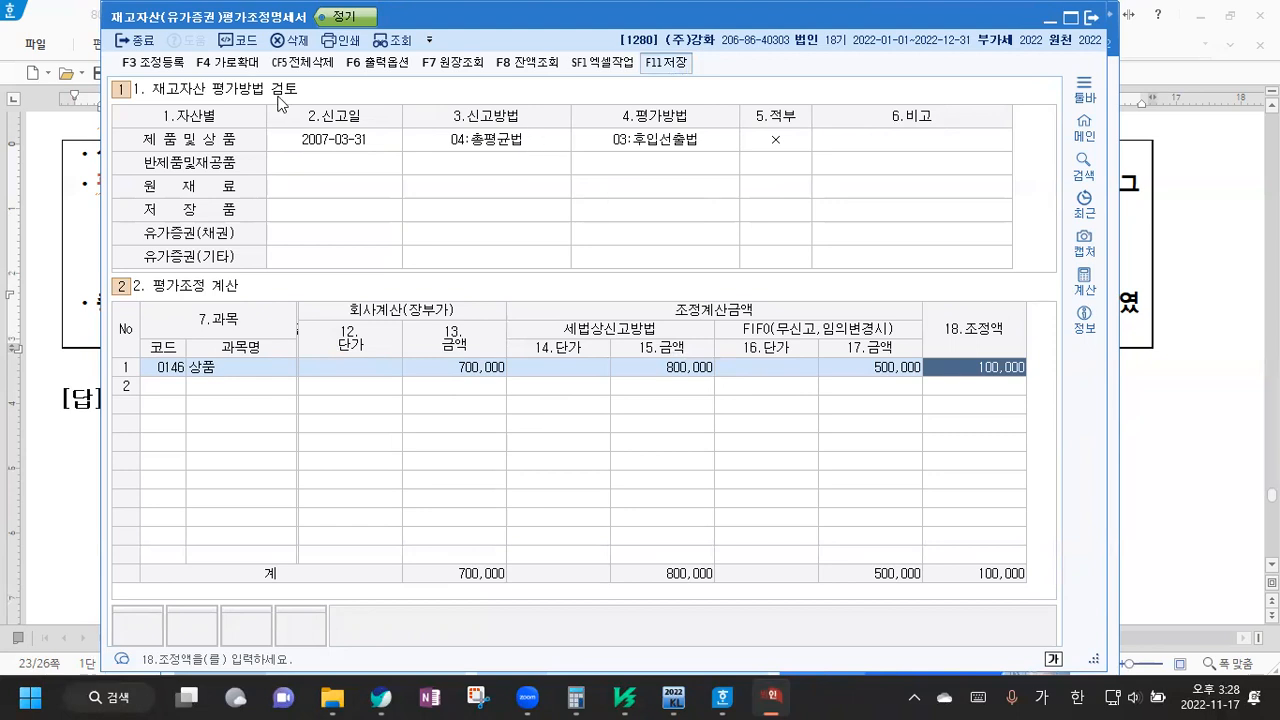
In 조정 등록, add a 재고자산평가감 entry of 100,000 with 유보발생 under 익금산입 및 손금불산입
left_click(162, 68)
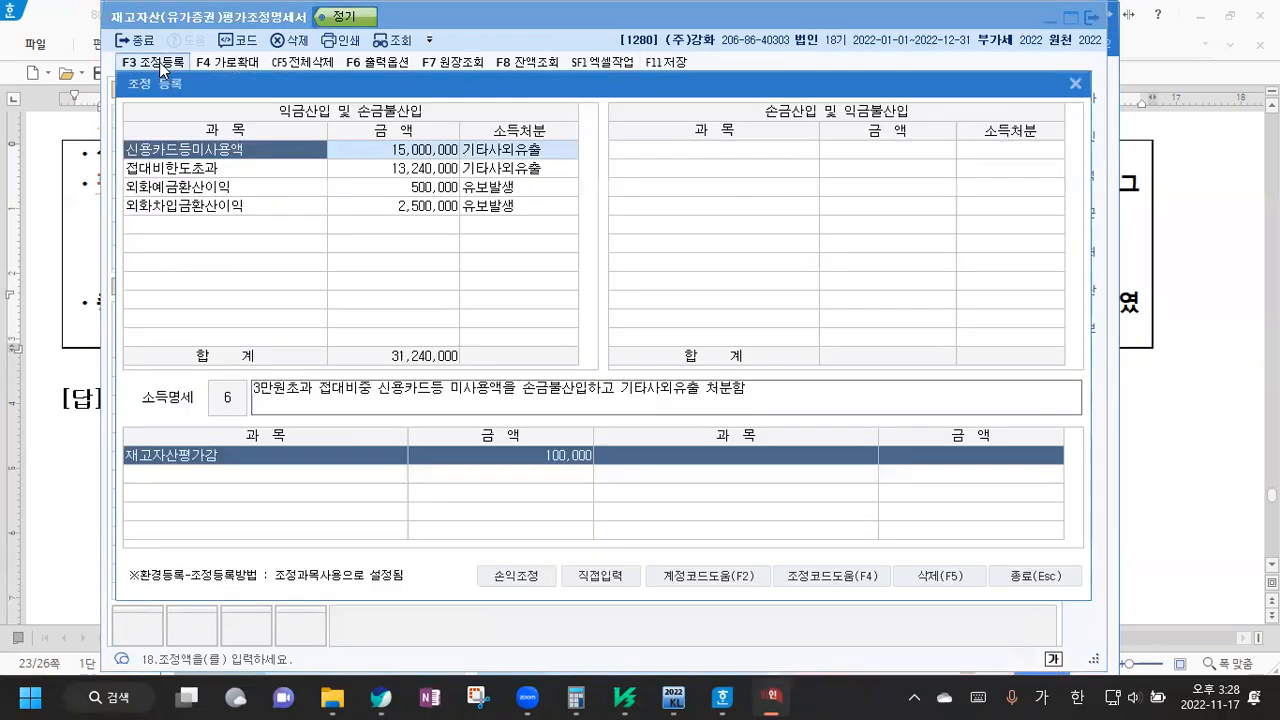
left_click(197, 227)
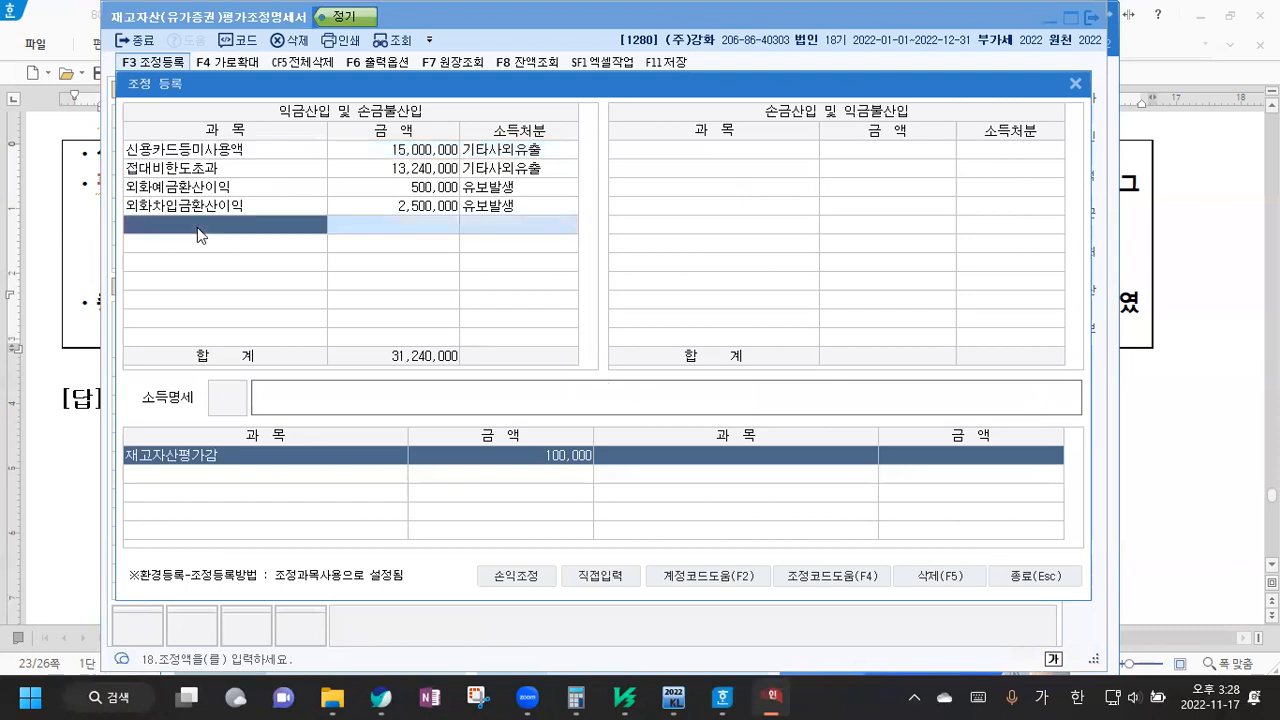
type("재고")
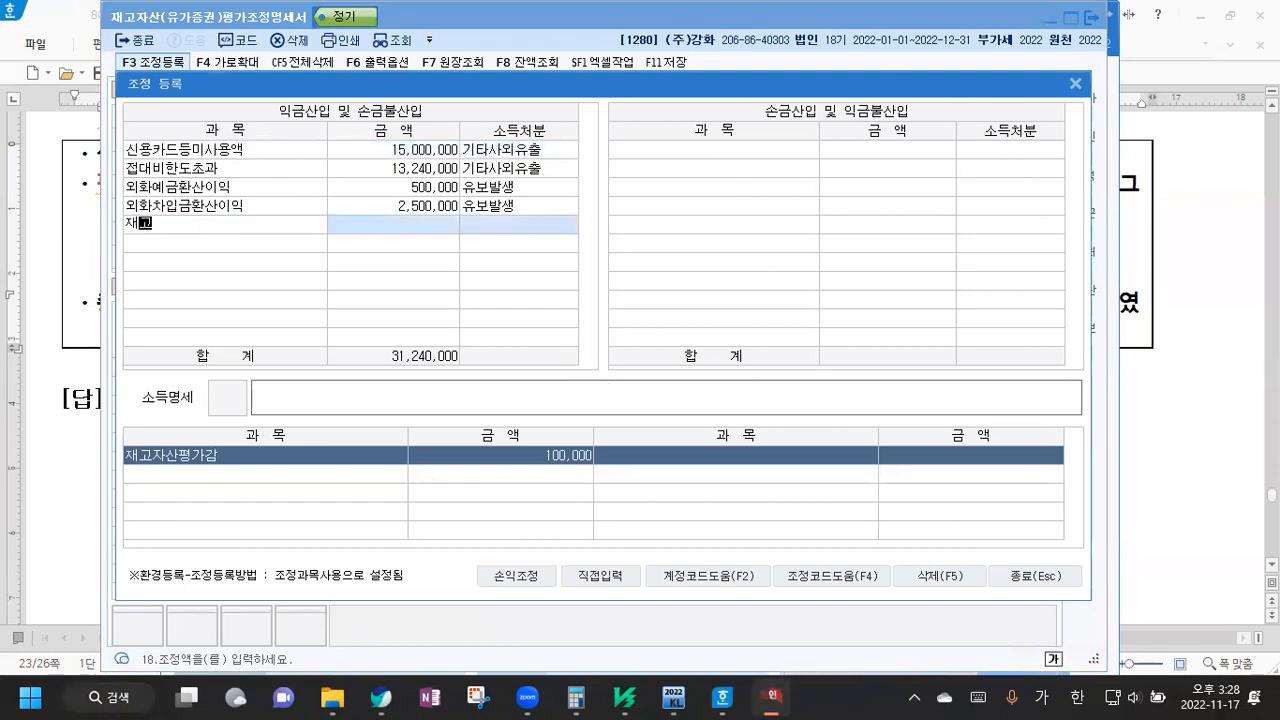
key("Return")
key("Return")
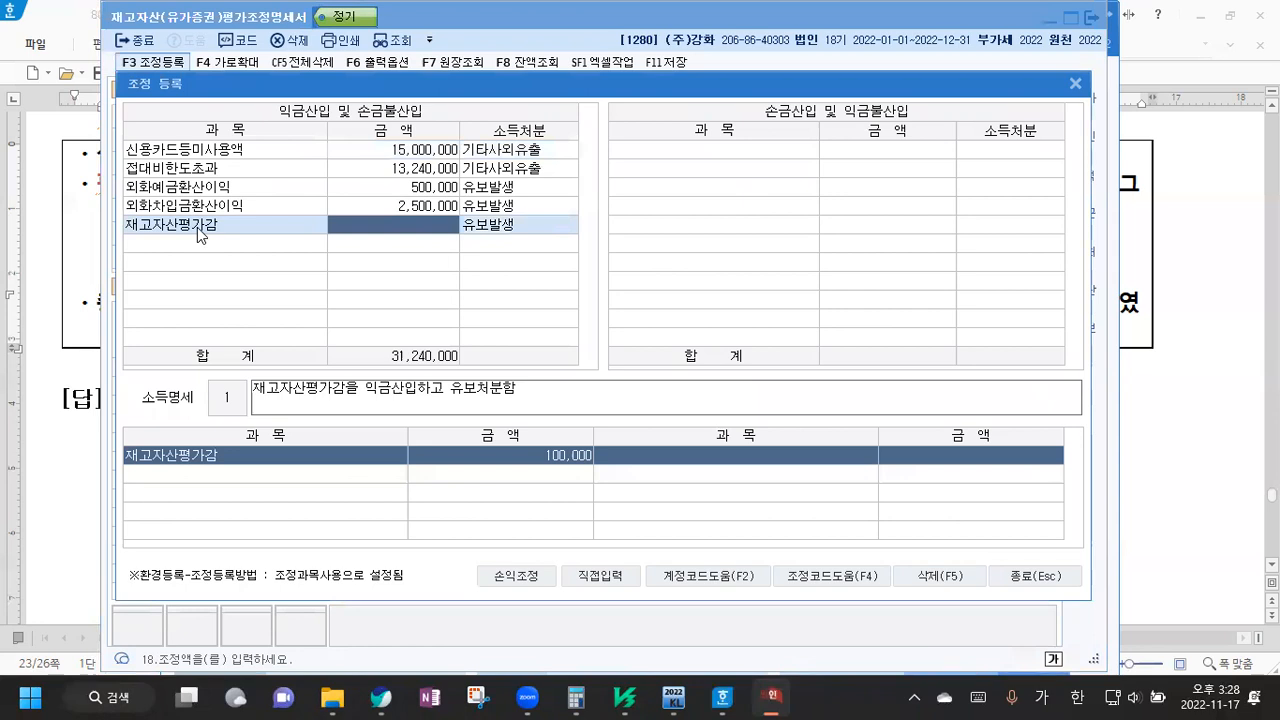
type("100,000")
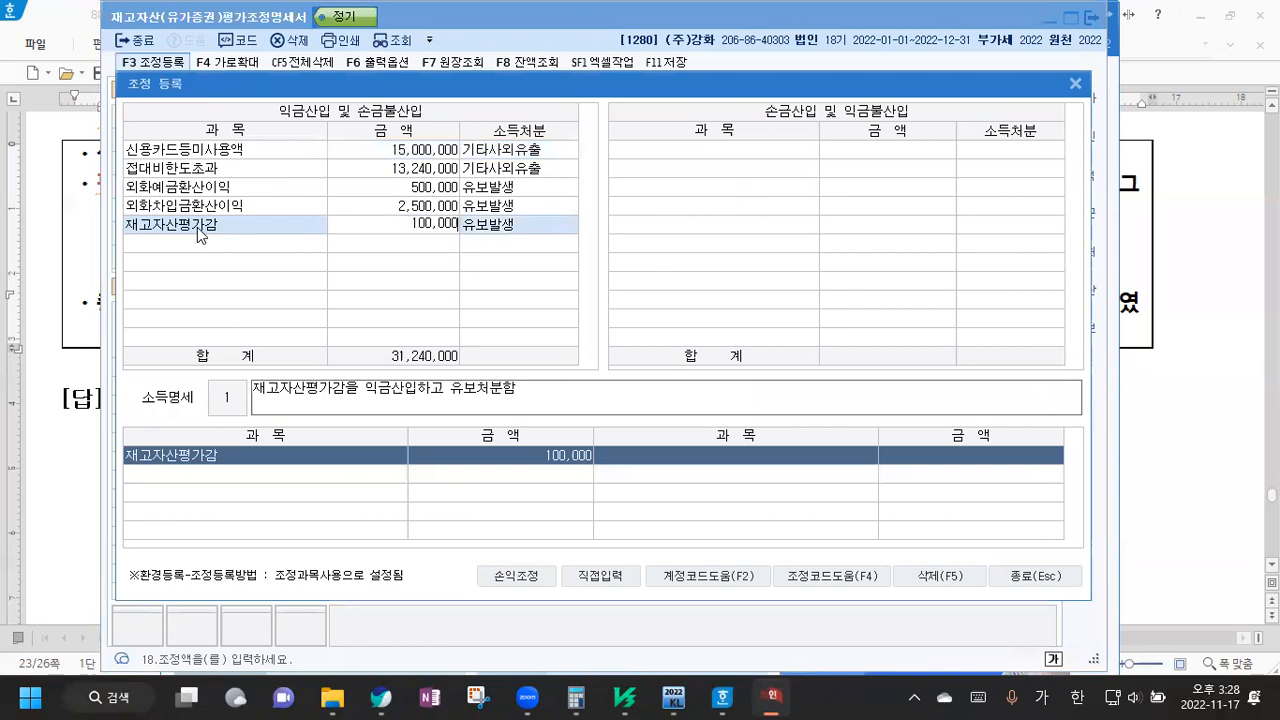
key("Return")
key("Return")
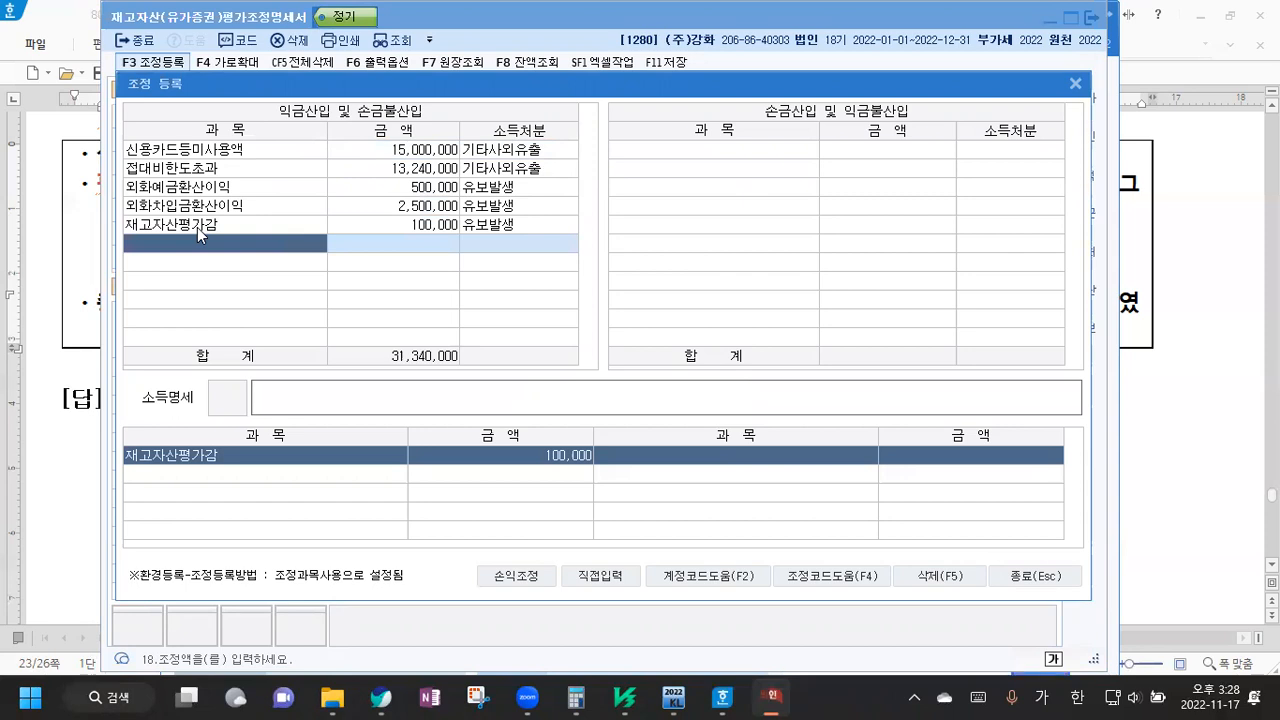
Replace the 재고자산평가감 account of the new adjustment entry with 상품평가감
left_click(202, 230)
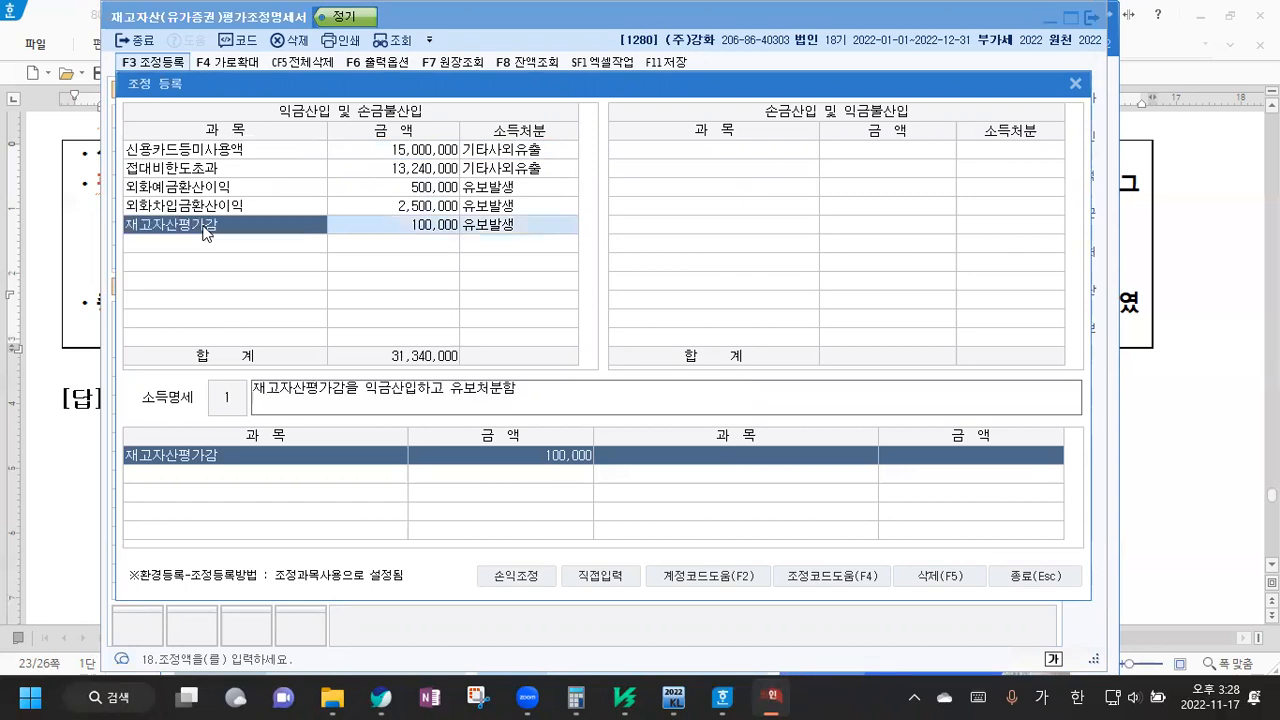
type("상품")
key("Return")
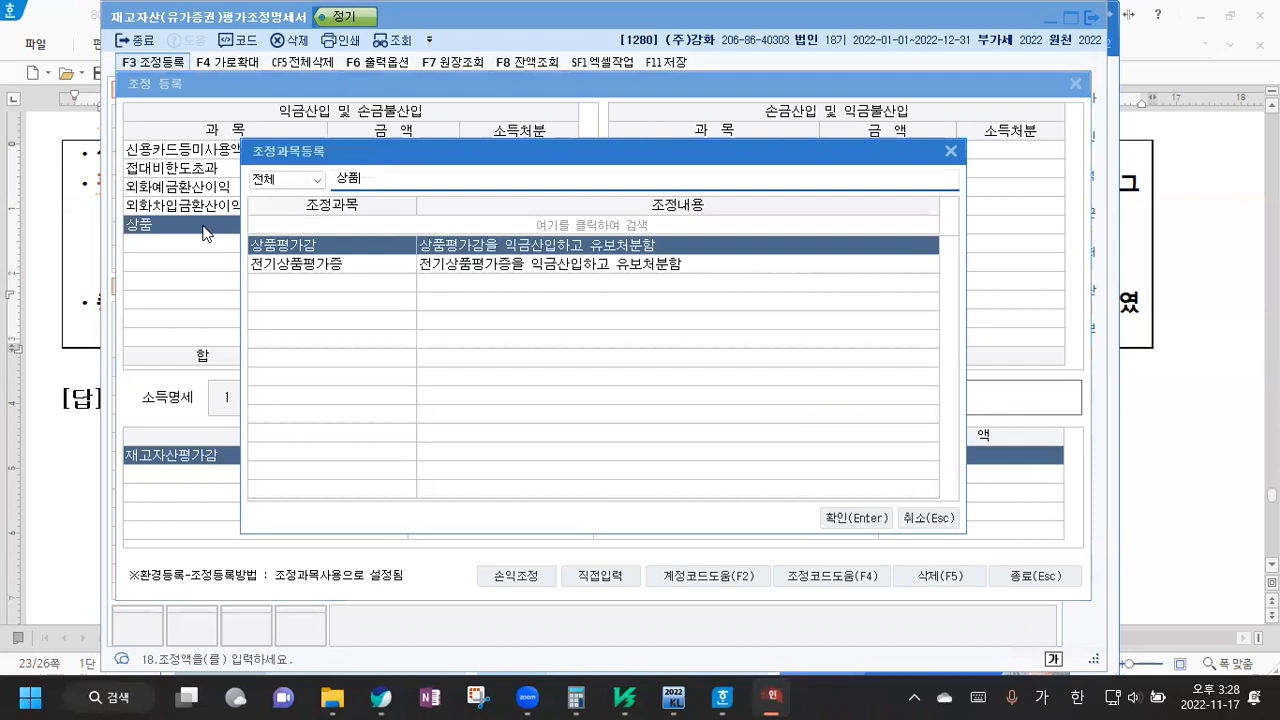
key("Return")
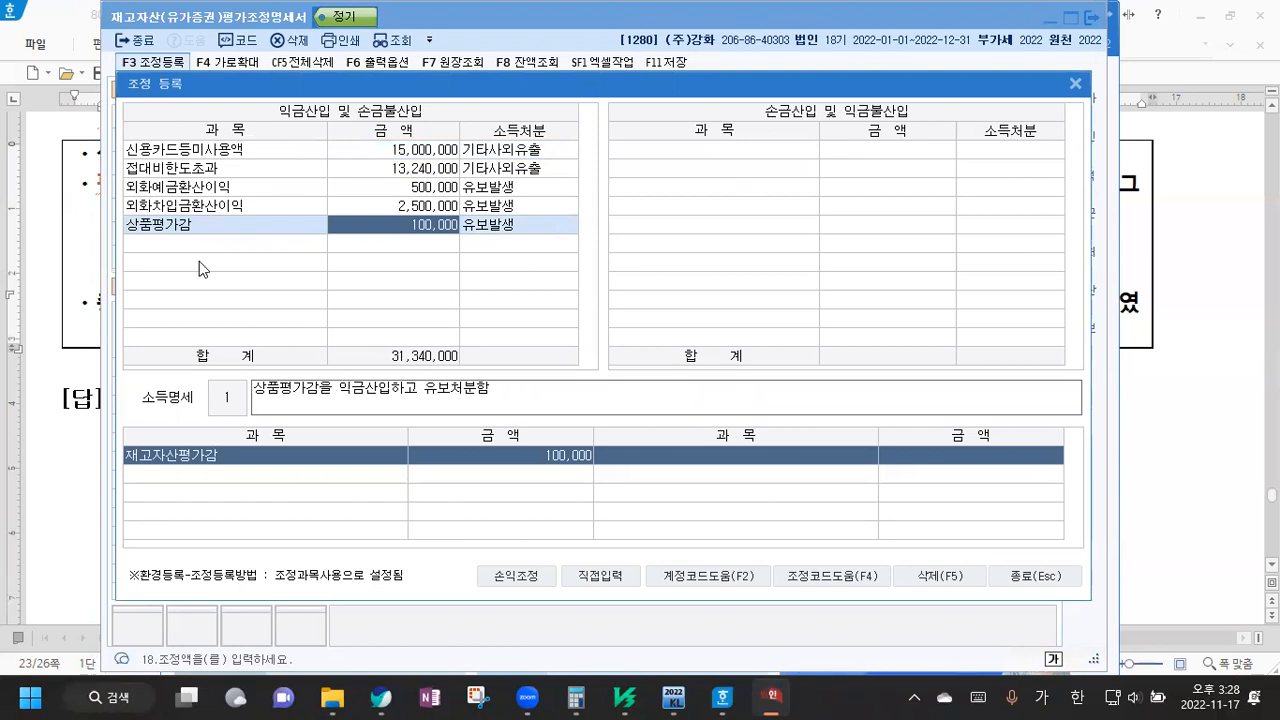
Leave 조정 등록, then save and close 재고자산(유가증권)평가조정명세서
left_click(1038, 581)
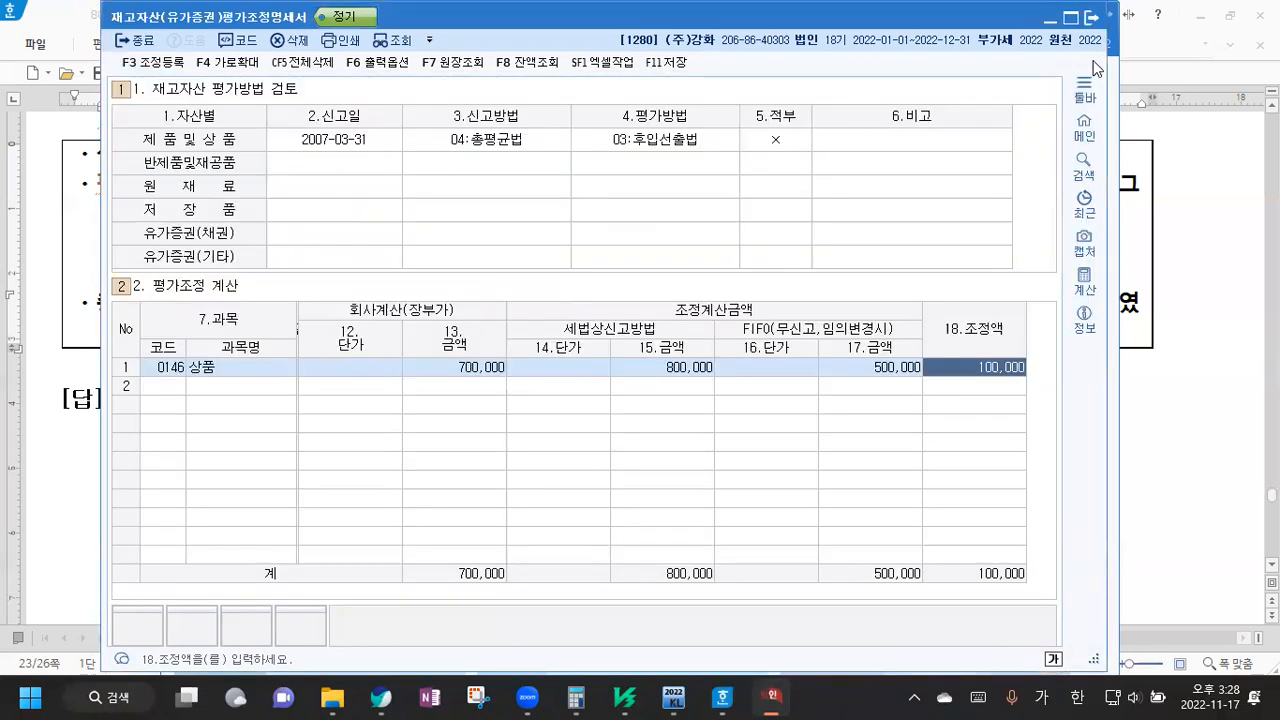
left_click(676, 63)
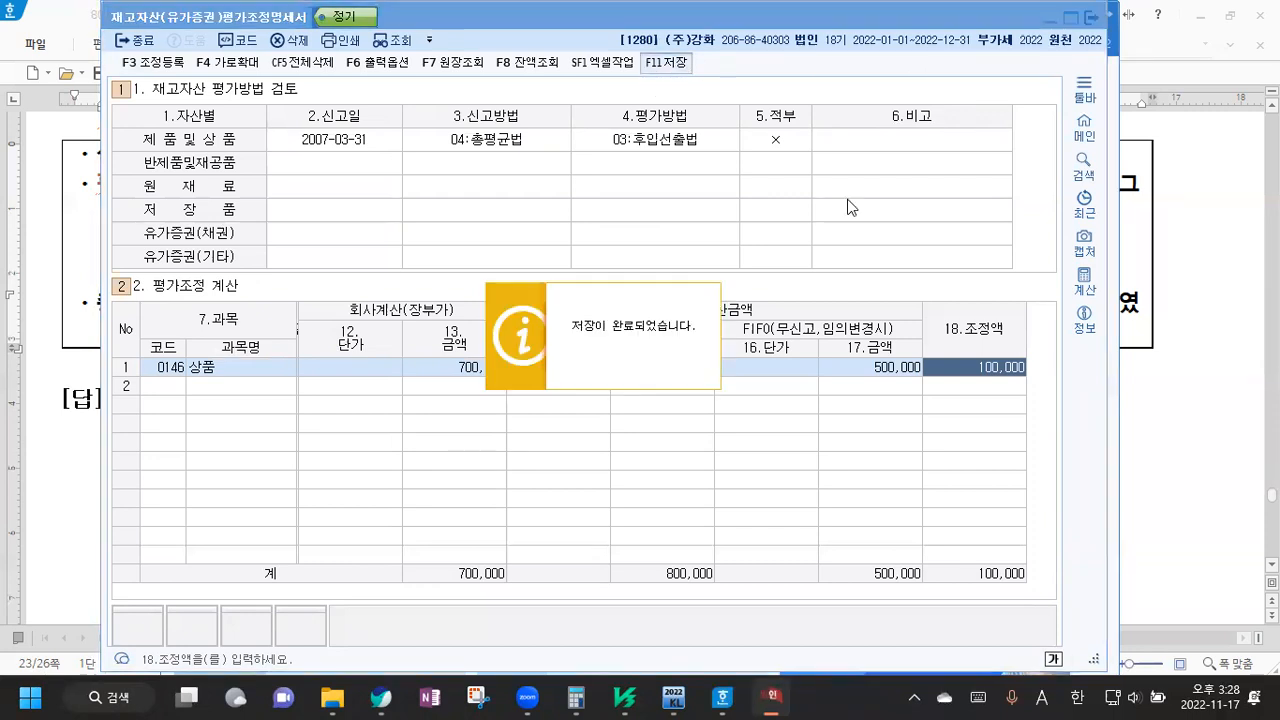
left_click(1089, 20)
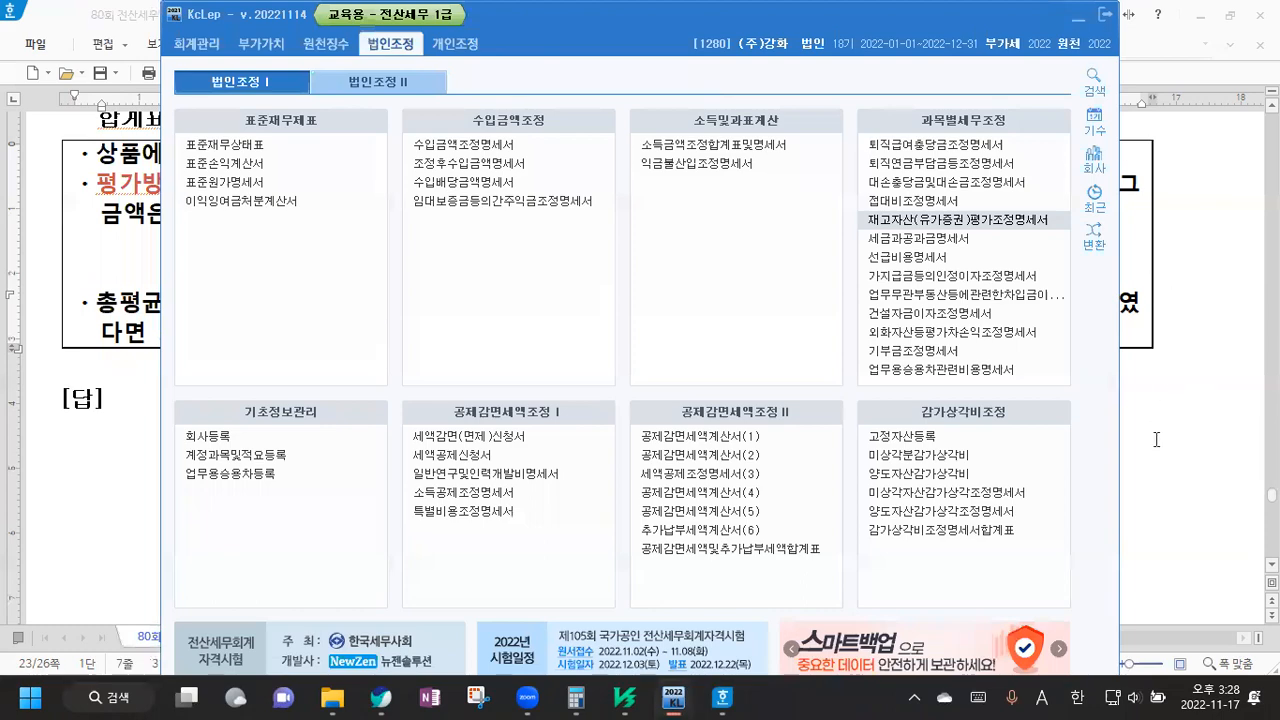
Switch to the Hangul answer document and review the inventory valuation answer through to question [4] on 소득금액조정합계표
left_click(749, 403)
scroll(423, 391, "down", 3)
key("ctrl+v")
scroll(429, 391, "down", 5)
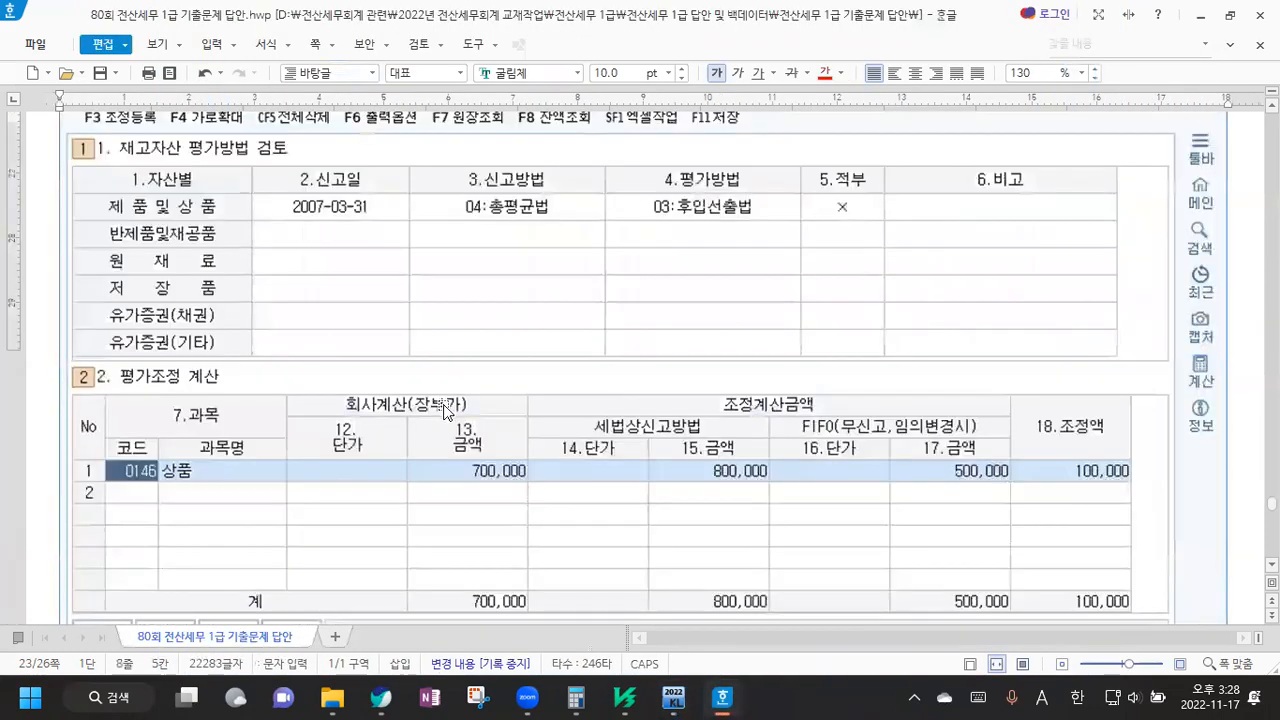
scroll(445, 410, "down", 5)
scroll(450, 400, "up", 3)
scroll(460, 370, "up", 5)
scroll(478, 390, "down", 7)
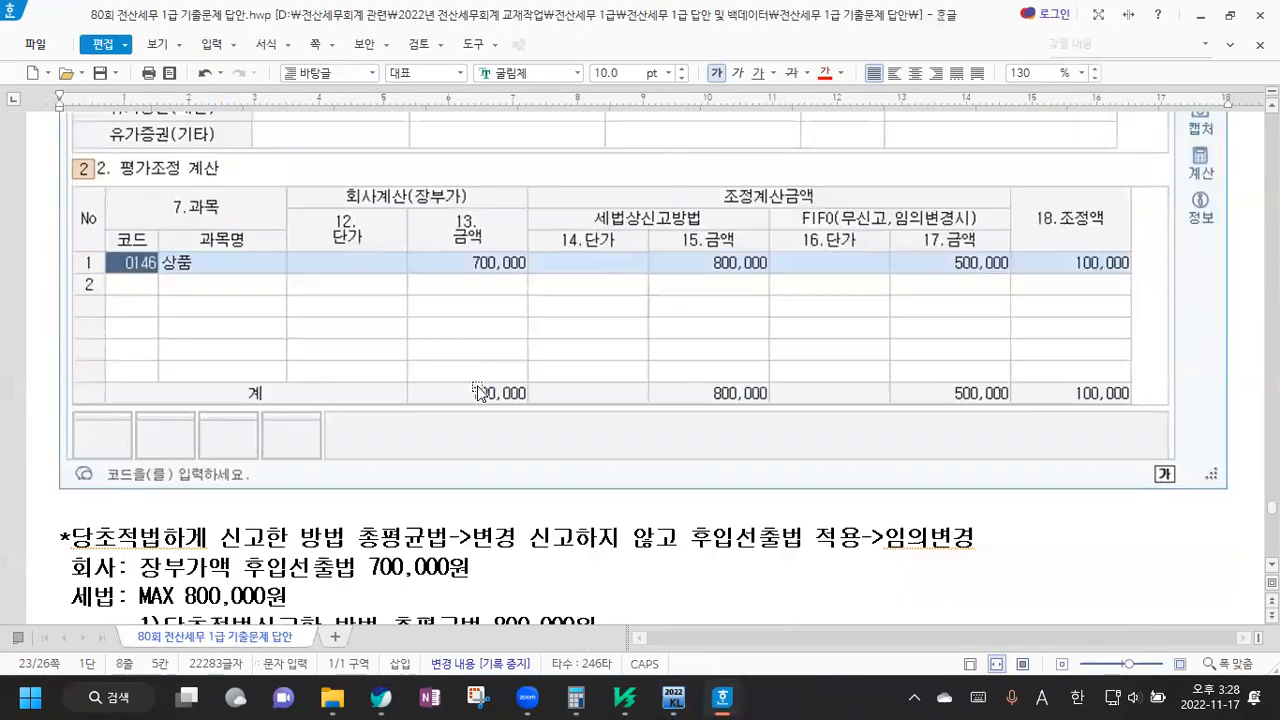
scroll(478, 390, "down", 7)
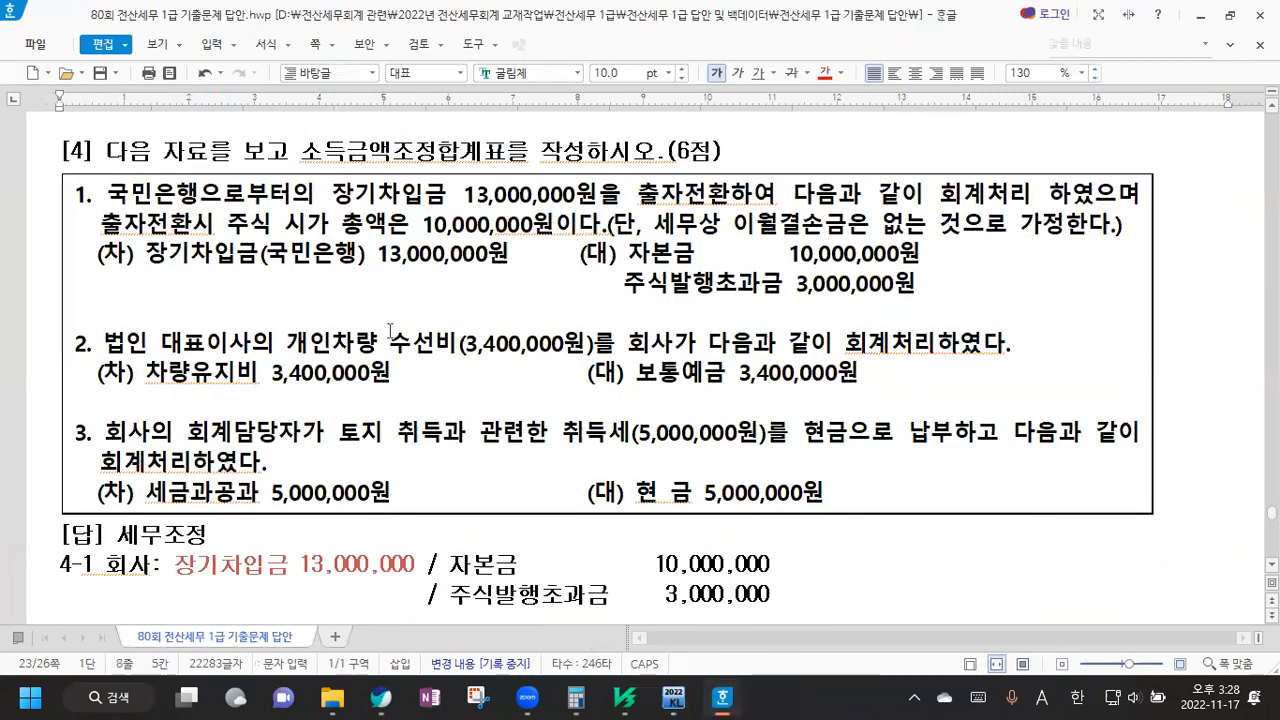
left_click(386, 335)
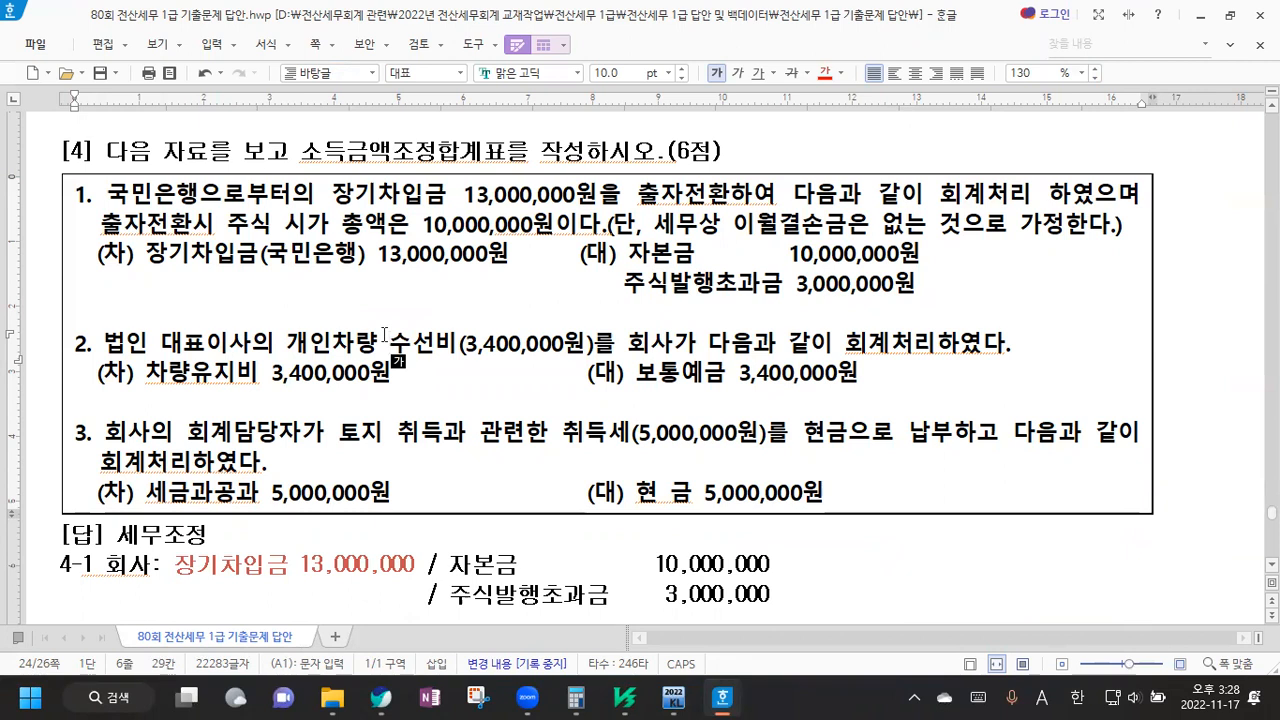
Switch to KcLep, open 소득금액조정합계표및명세서, and move its window up so the whole form is in view
left_click(673, 697)
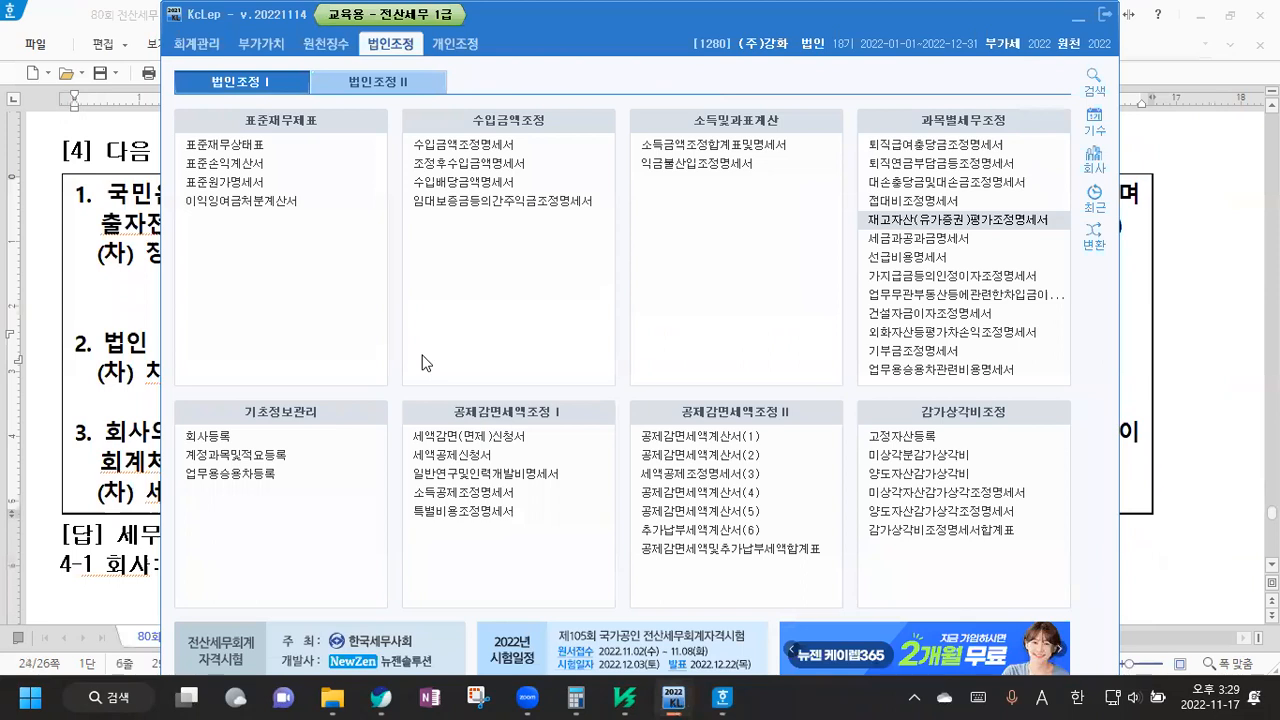
left_click(720, 152)
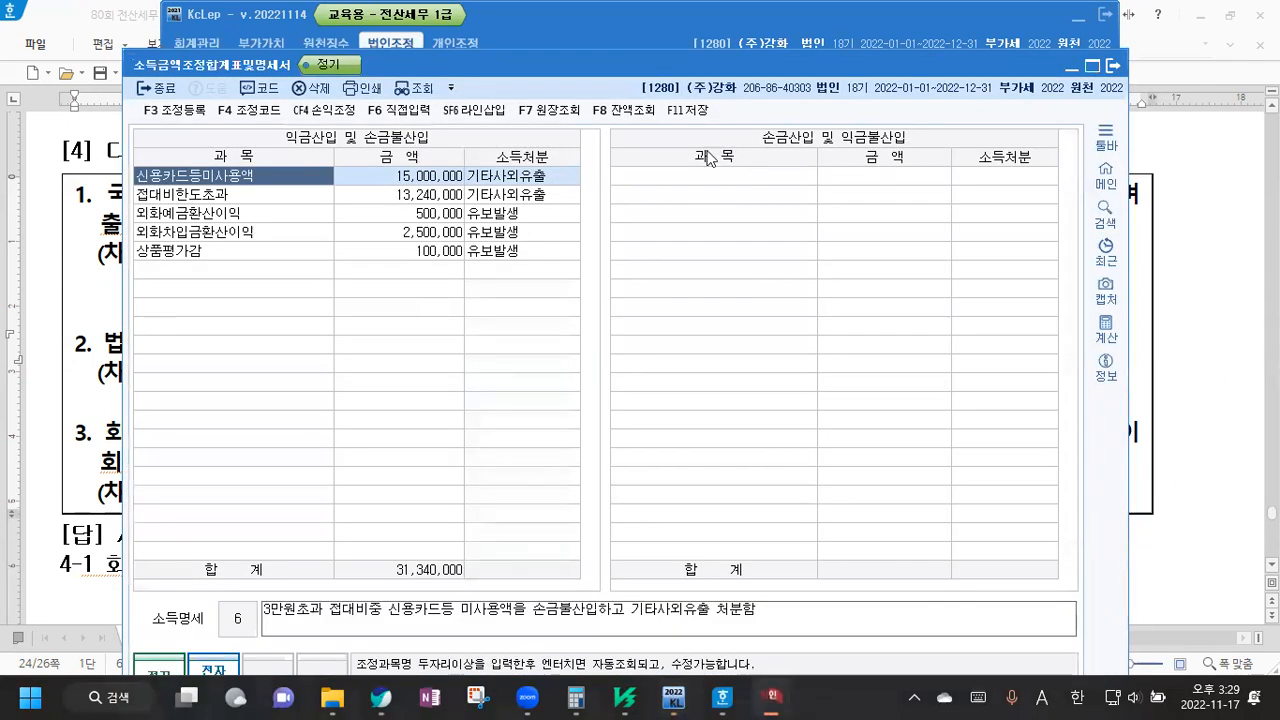
left_click_drag(718, 62, 726, 18)
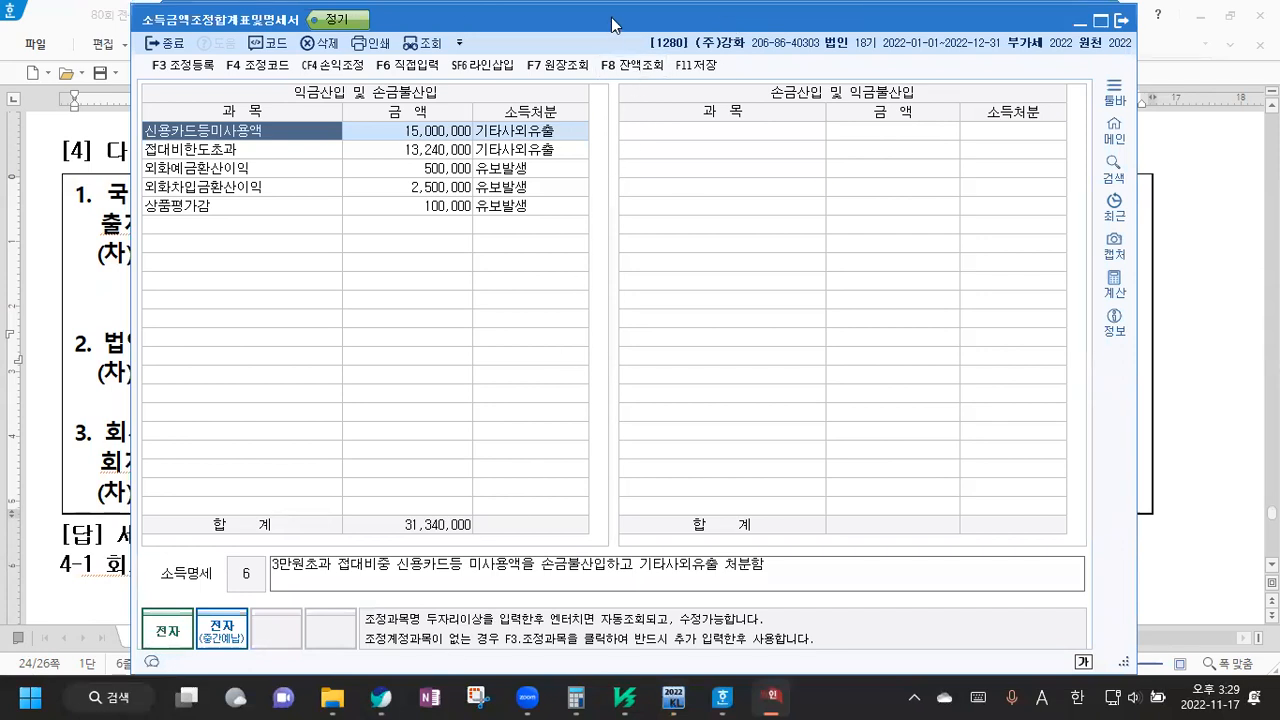
left_click_drag(614, 21, 615, 18)
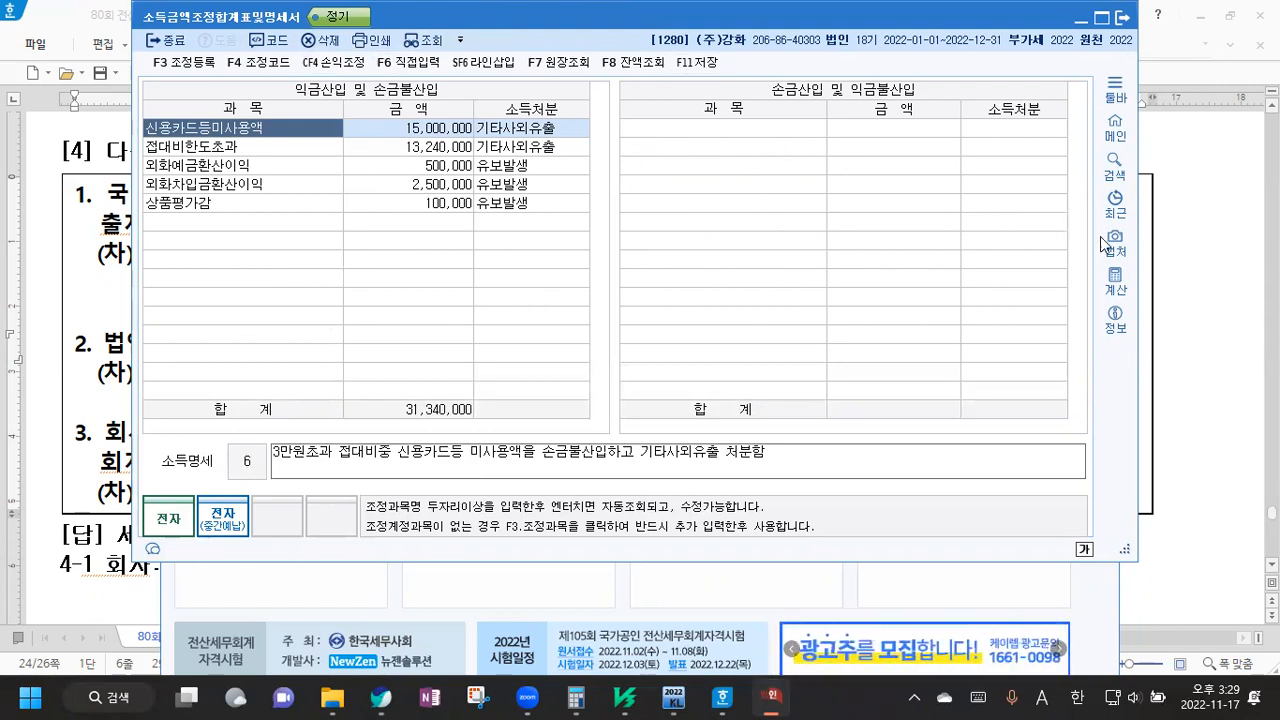
In the Hangul document's question [4] item 1, colour "주식 시가 총액은 10,000,000원" and "장기차입금 13,000,000원" red
left_click(1175, 283)
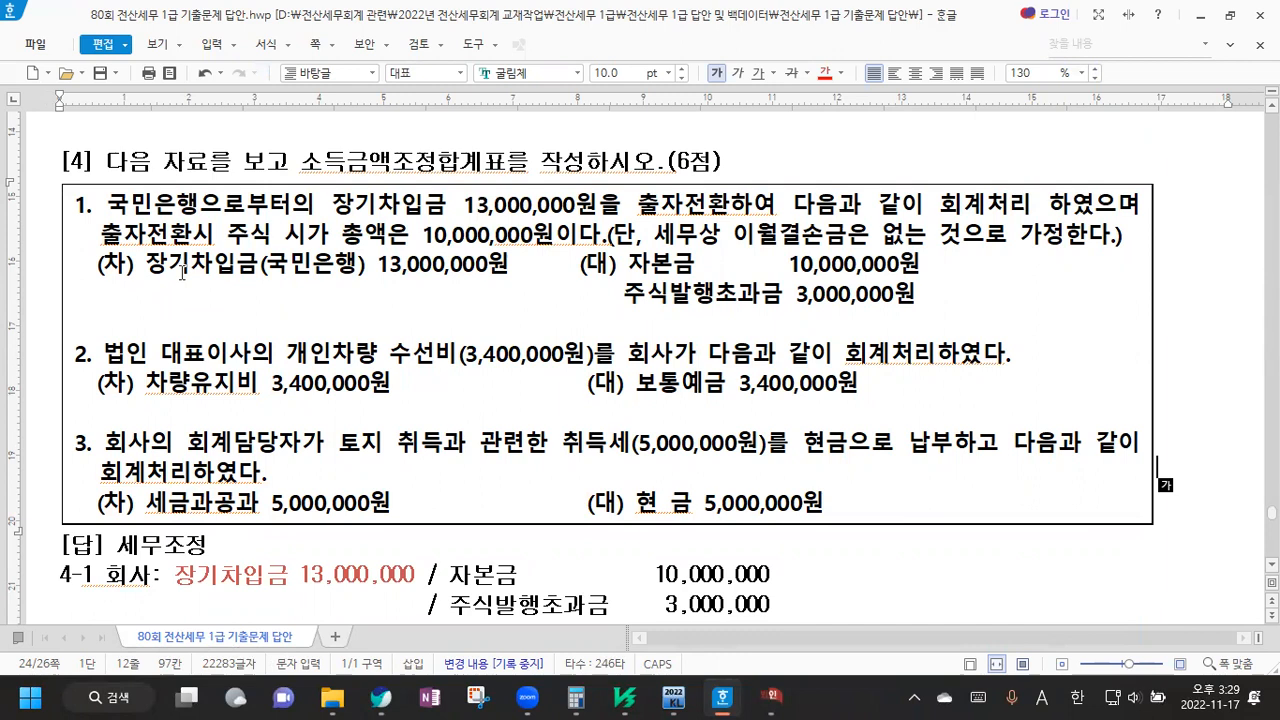
double_click(236, 234)
left_click_drag(301, 234, 553, 238)
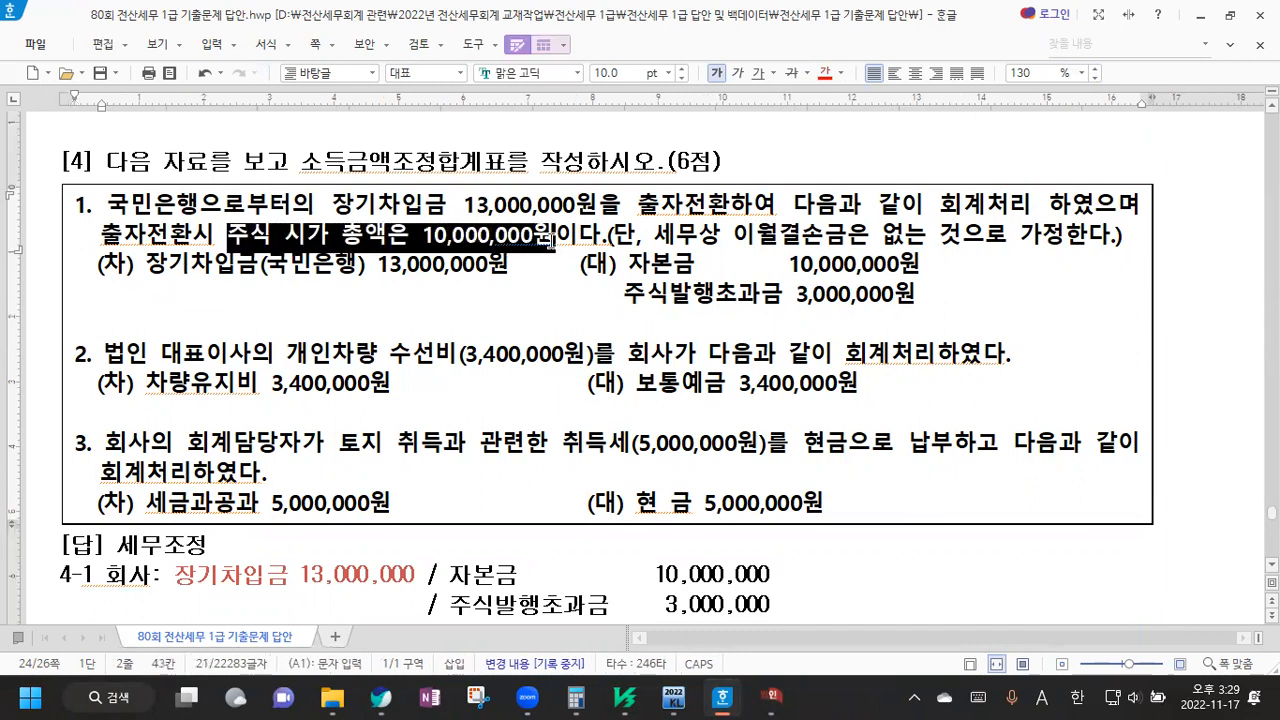
left_click(825, 73)
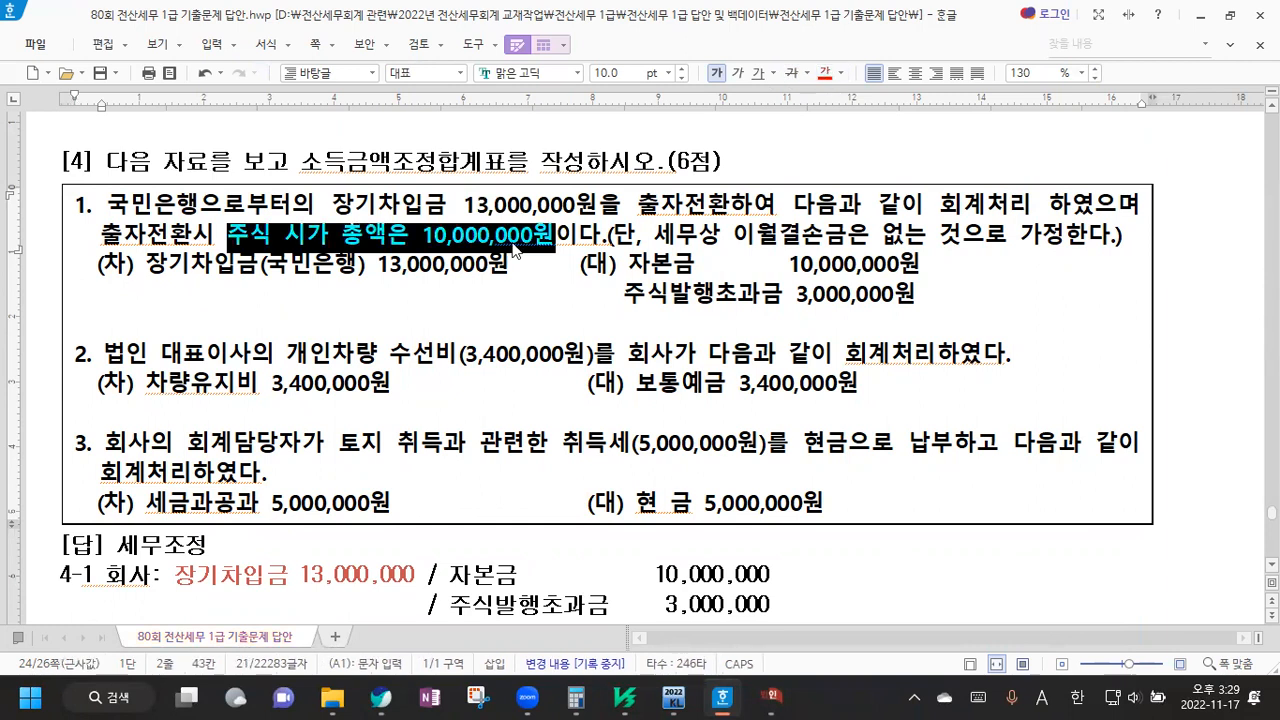
left_click_drag(334, 207, 594, 203)
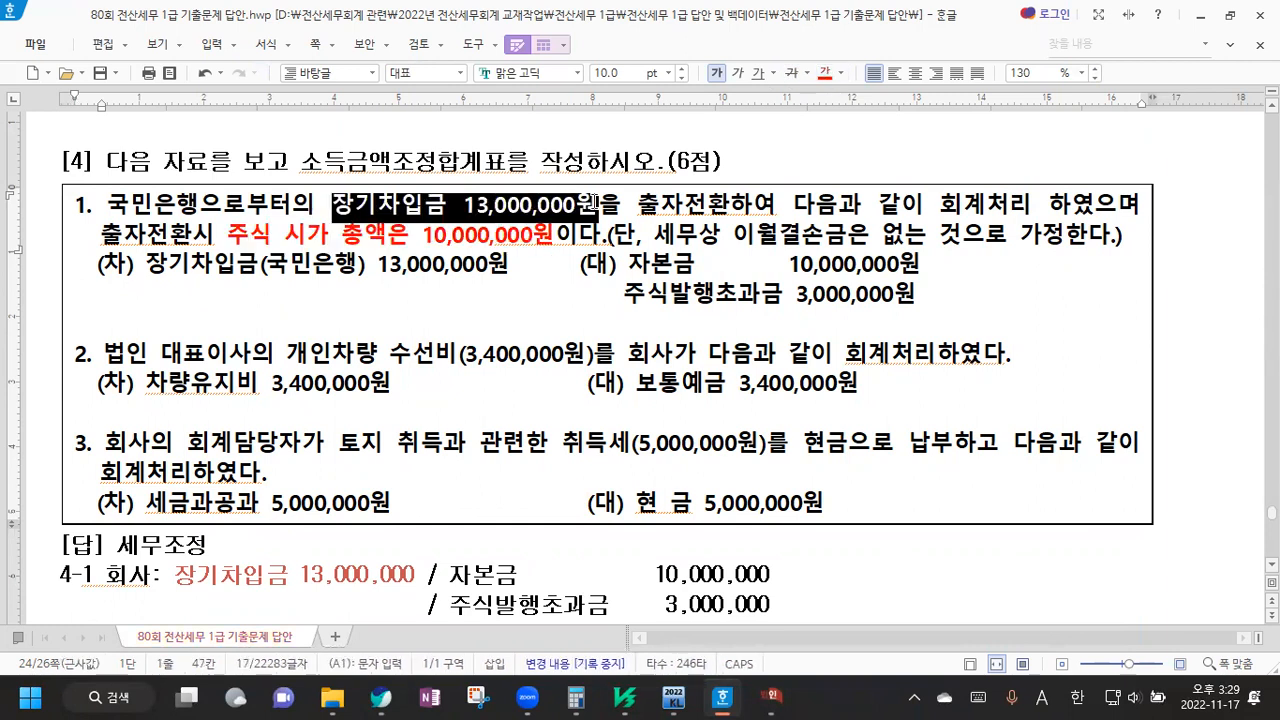
left_click(825, 73)
Examine the 주식발행초과금, 자본금 and 장기차입금 lines of the journal entry in question [4] item 1
left_click_drag(624, 294, 922, 291)
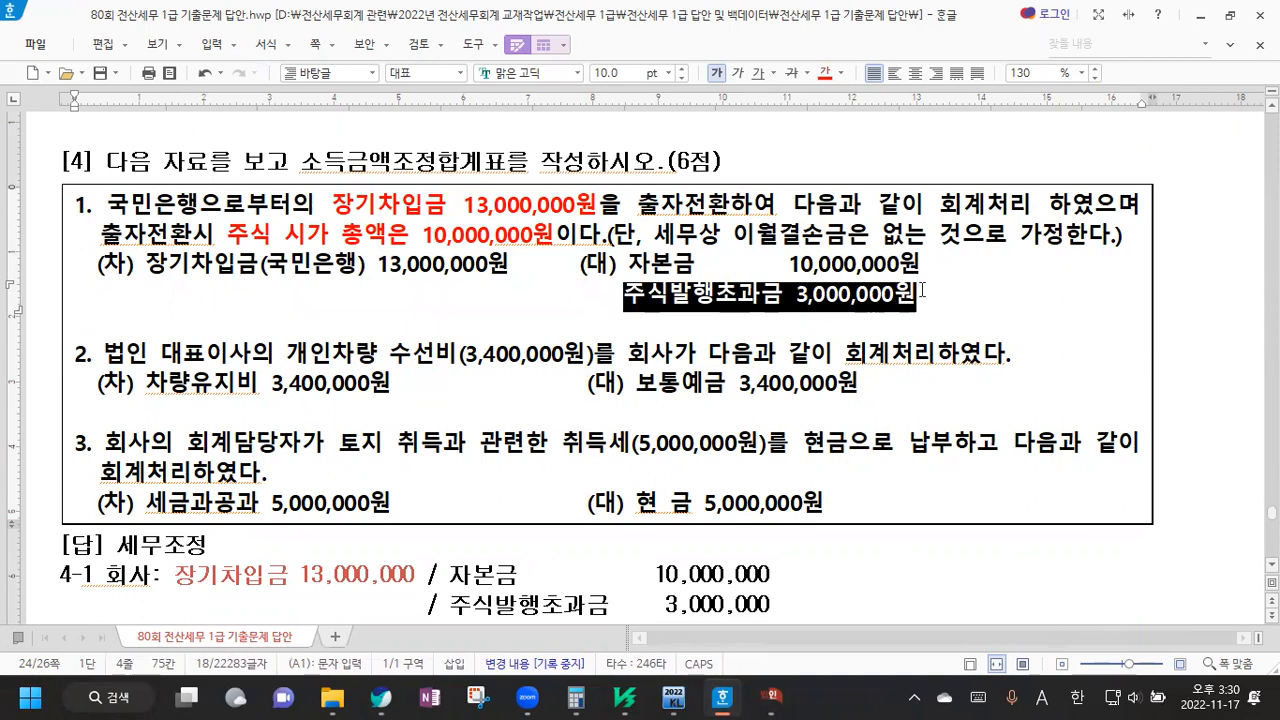
left_click_drag(627, 264, 906, 270)
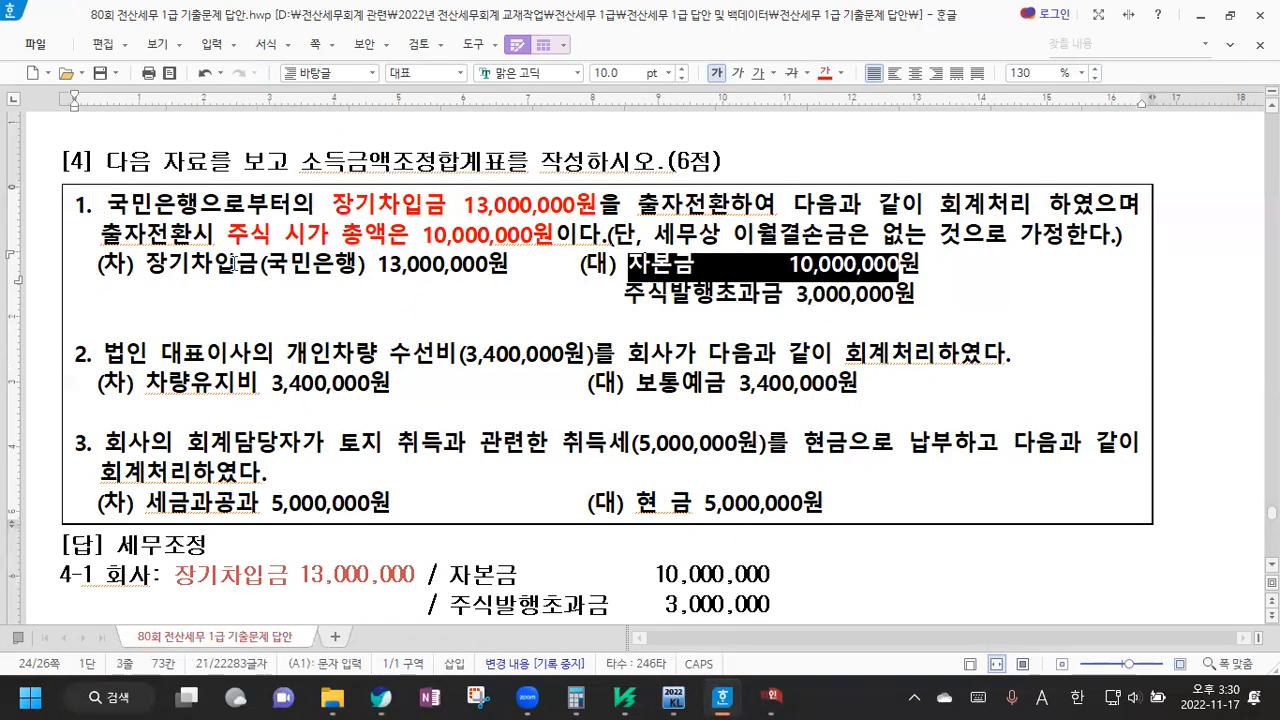
left_click_drag(88, 264, 512, 270)
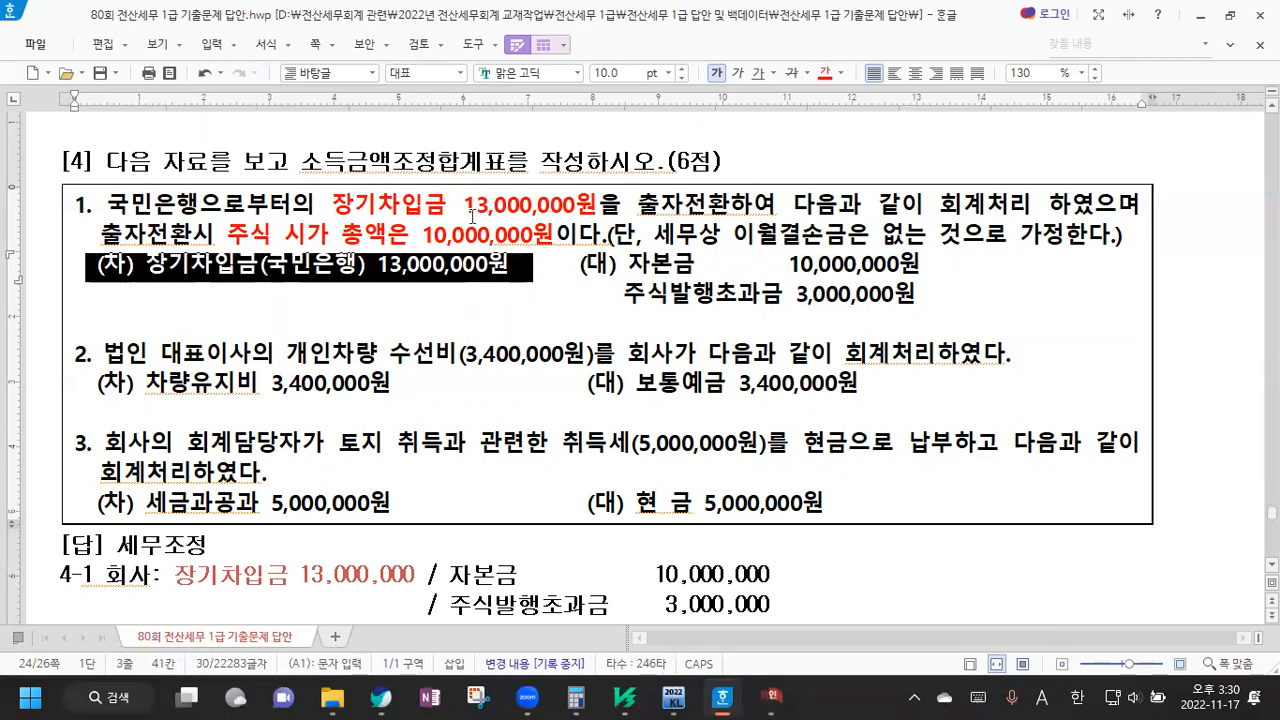
left_click_drag(626, 294, 928, 296)
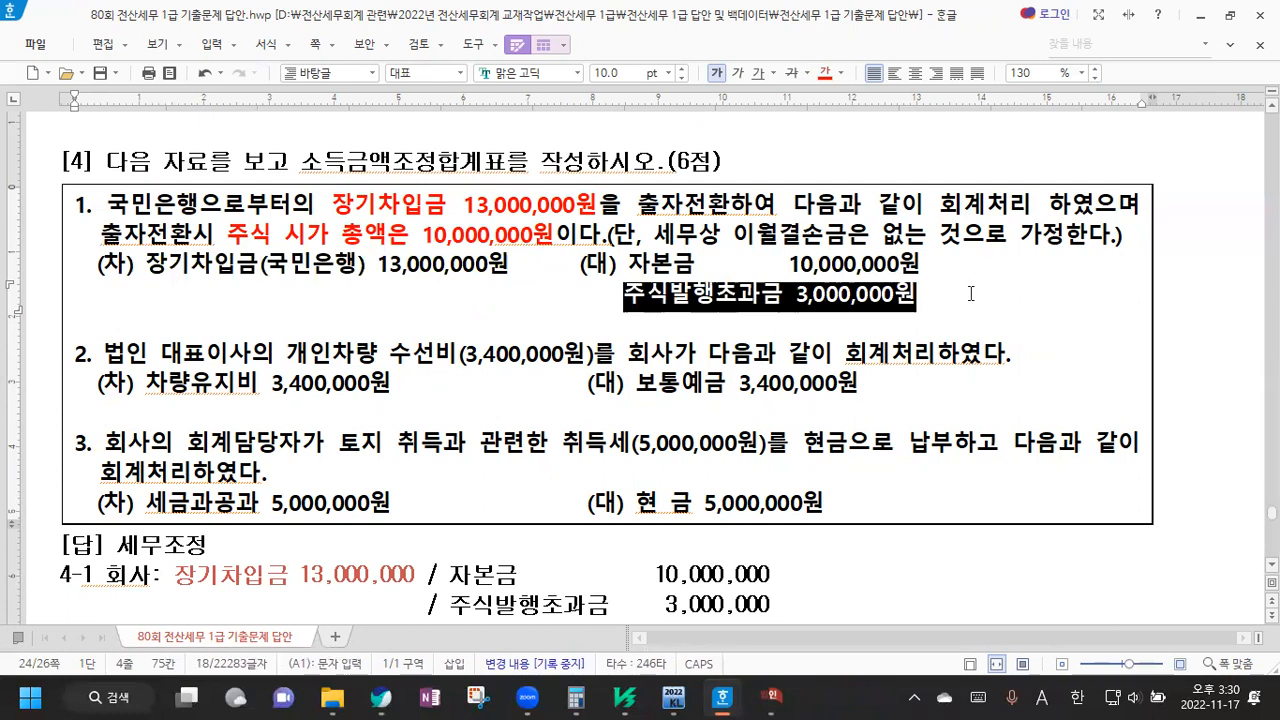
In answer 4-1, colour "장기차입금 13,000,000" red in both the 회사 and 세법 entries
left_click(954, 294)
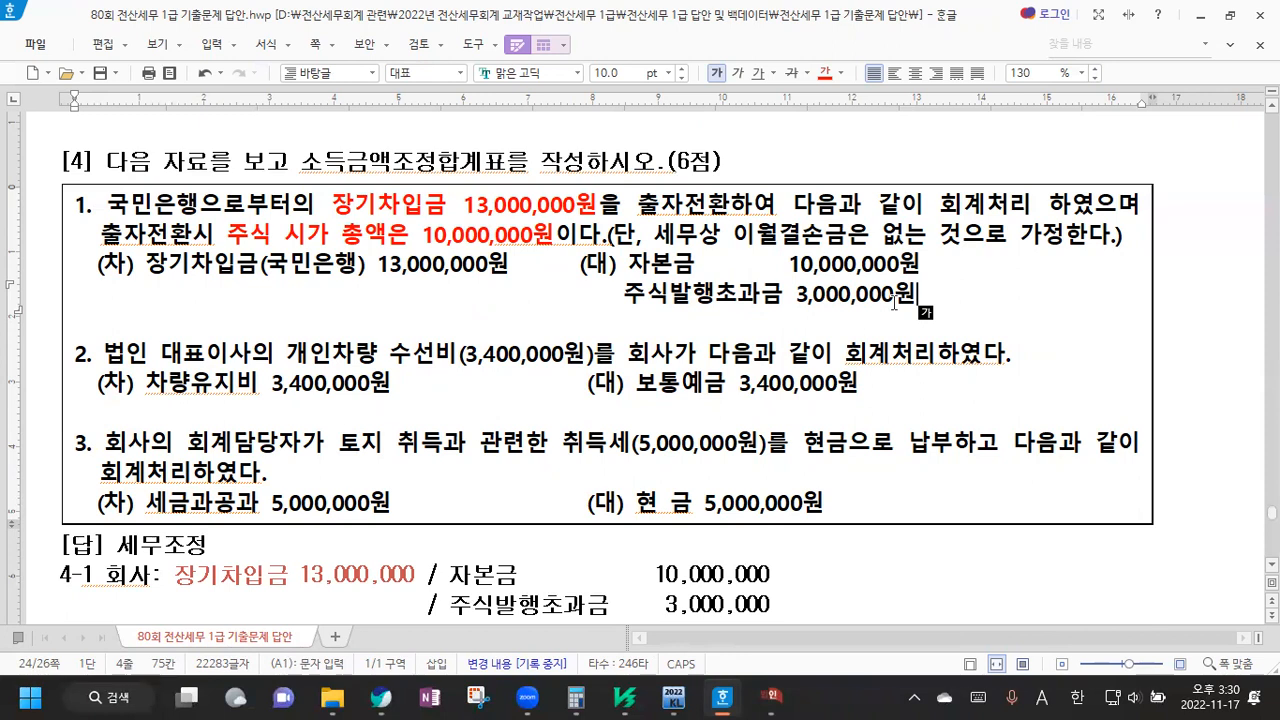
scroll(238, 404, "down", 3)
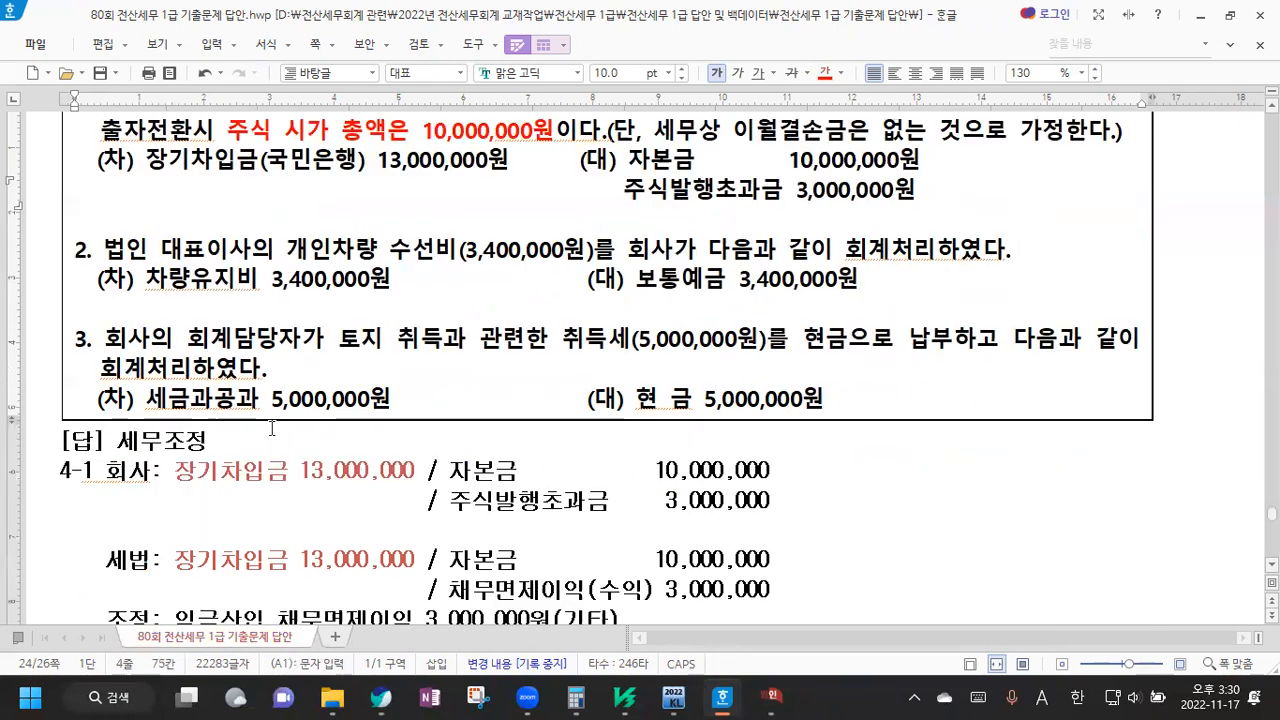
left_click_drag(174, 262, 408, 266)
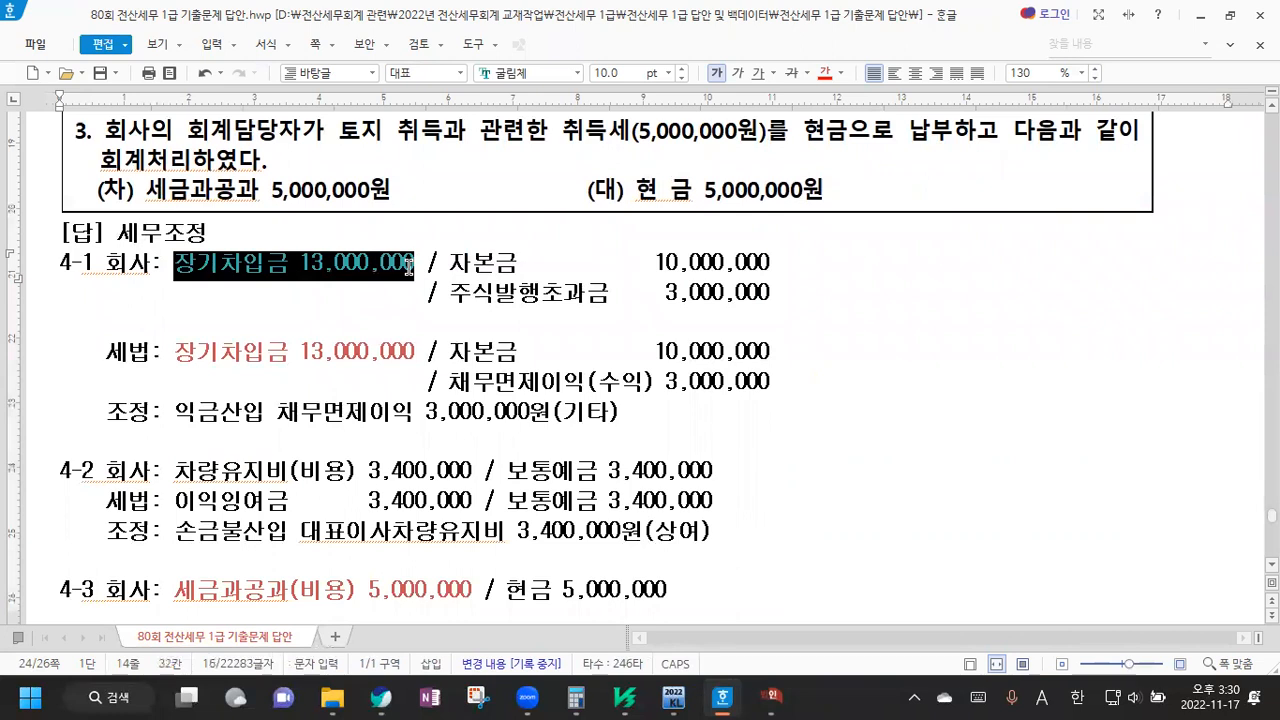
left_click(826, 74)
left_click_drag(176, 352, 414, 356)
left_click(826, 74)
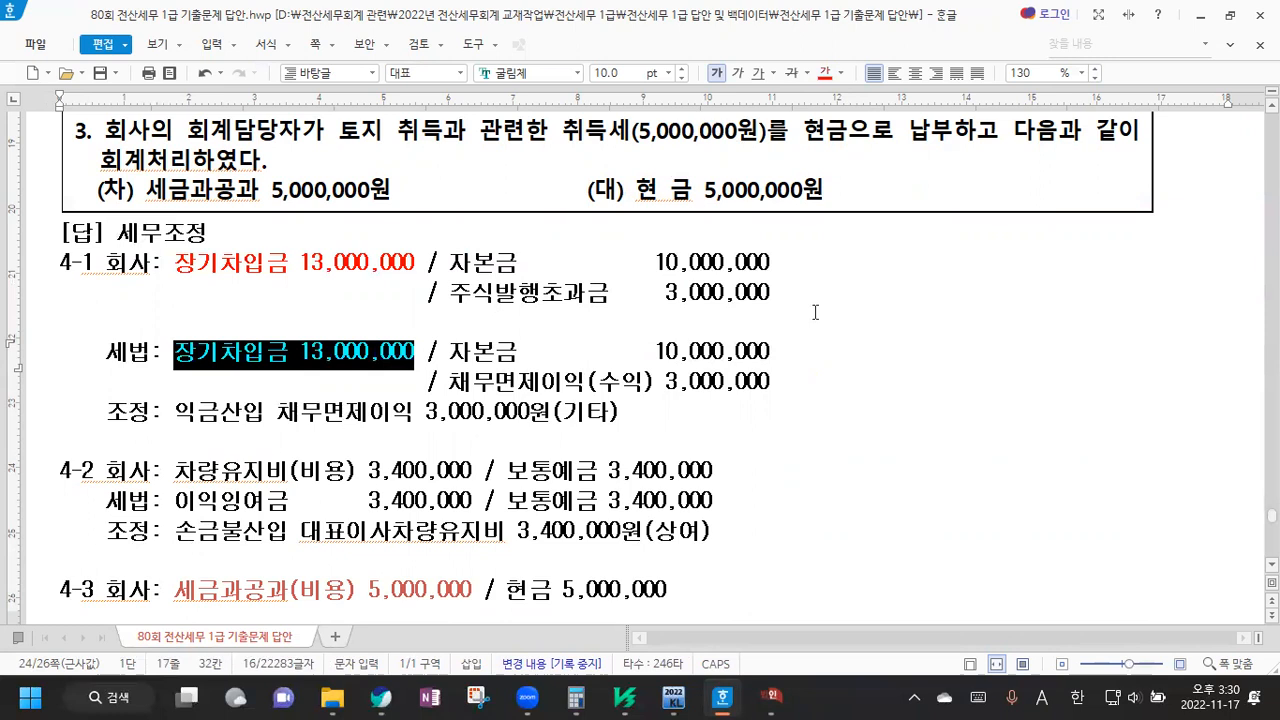
left_click(852, 408)
Insert a blank line between the 채무면제이익(수익) line and the 조정 line of answer 4-1
left_click(792, 376)
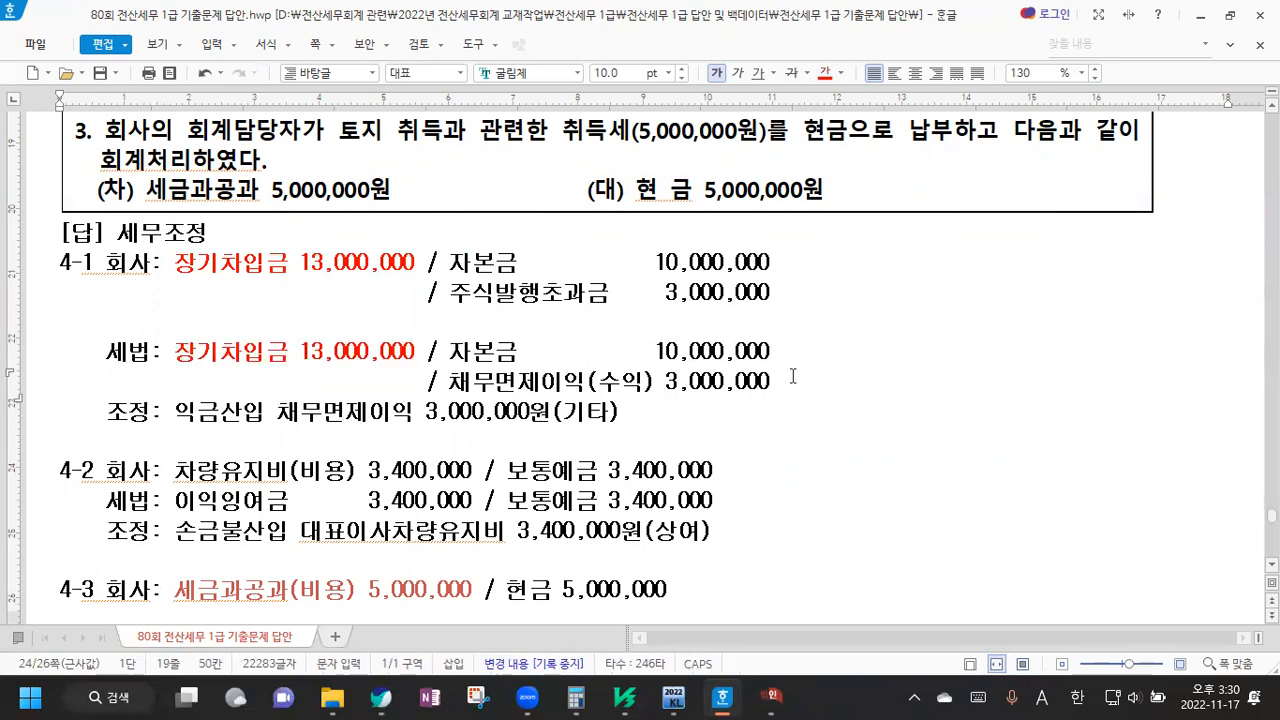
key("Return")
scroll(600, 300, "down", 2)
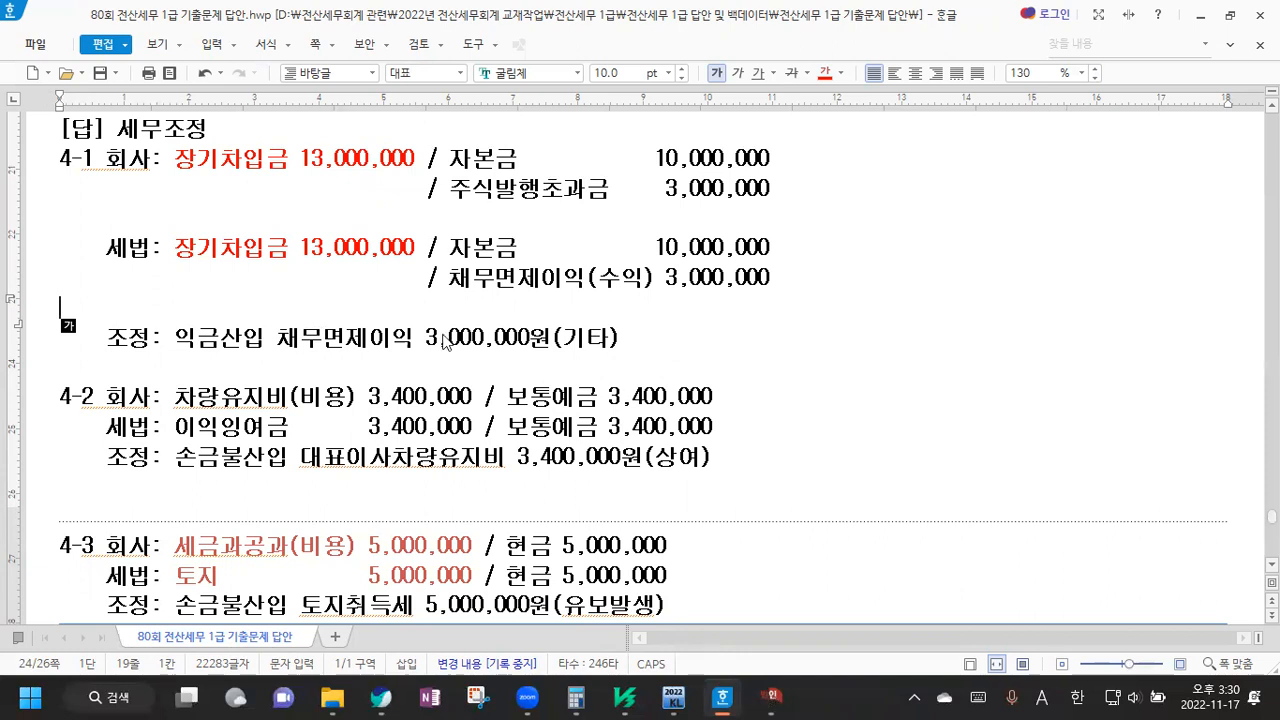
Switch to KcLep and use 직접입력 to add 채무면제이익 as a new 과목 under 익금산입 및 손금불산입
key("alt+Tab")
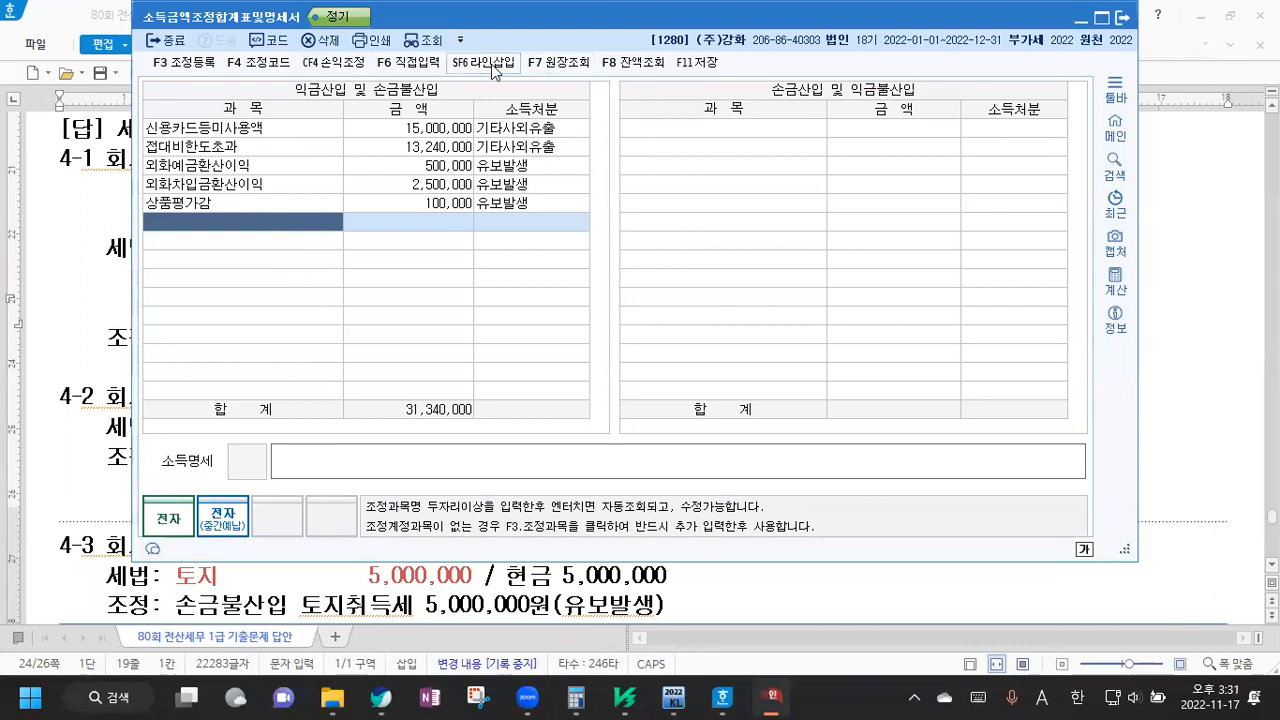
left_click(410, 70)
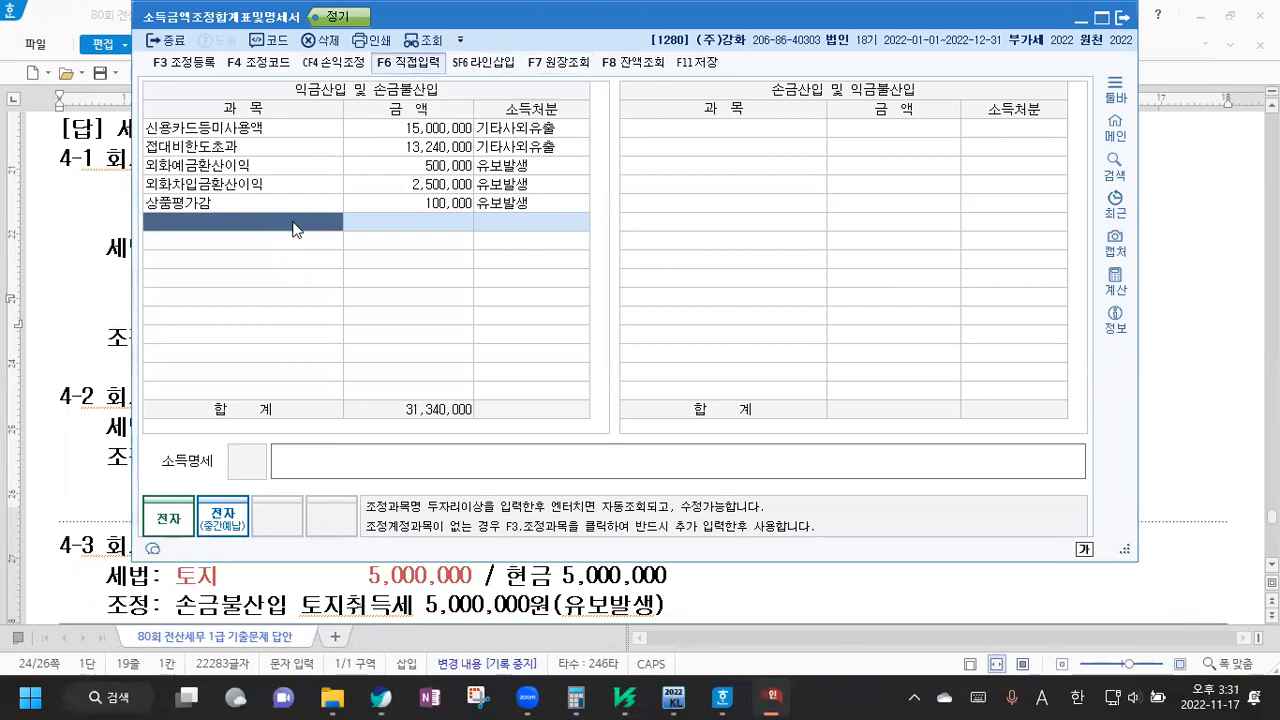
left_click(295, 228)
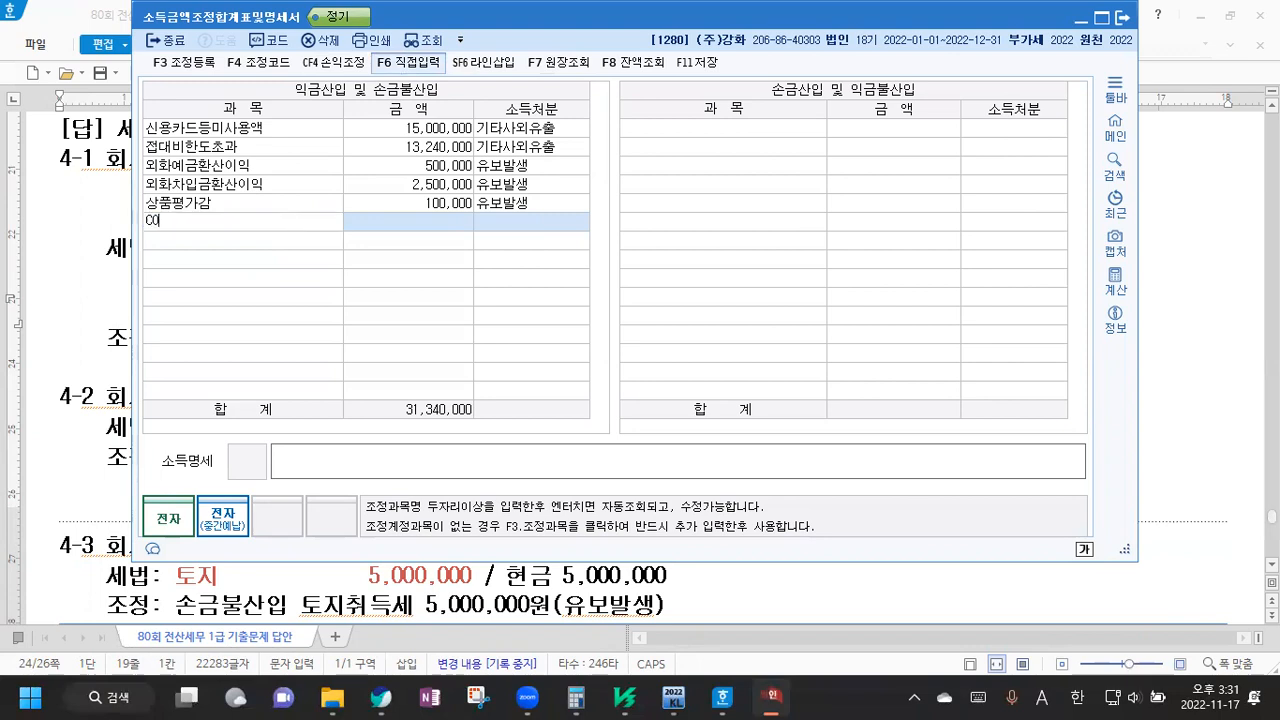
key("Hangul")
type("채무면제익")
type("익")
key("Return")
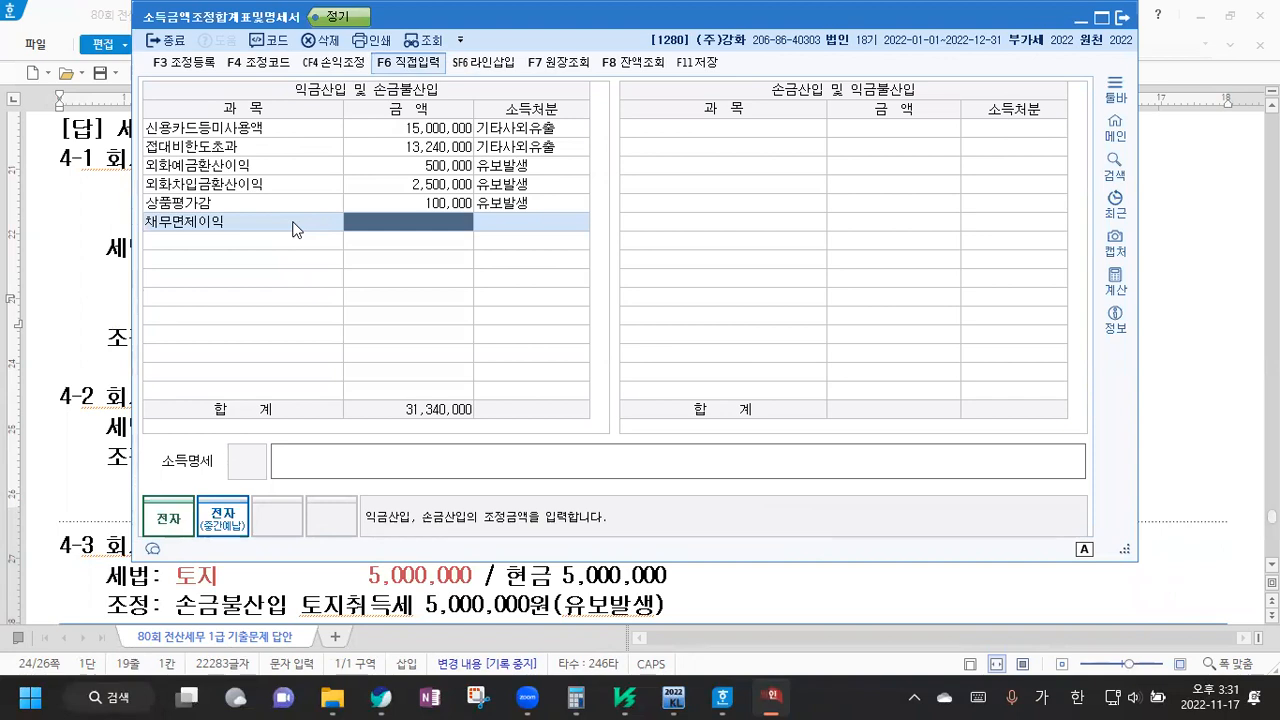
Set the 채무면제이익 amount to 3,000,000 and its 소득처분 to 7:기타
type("3000000")
key("Return")
key("Return")
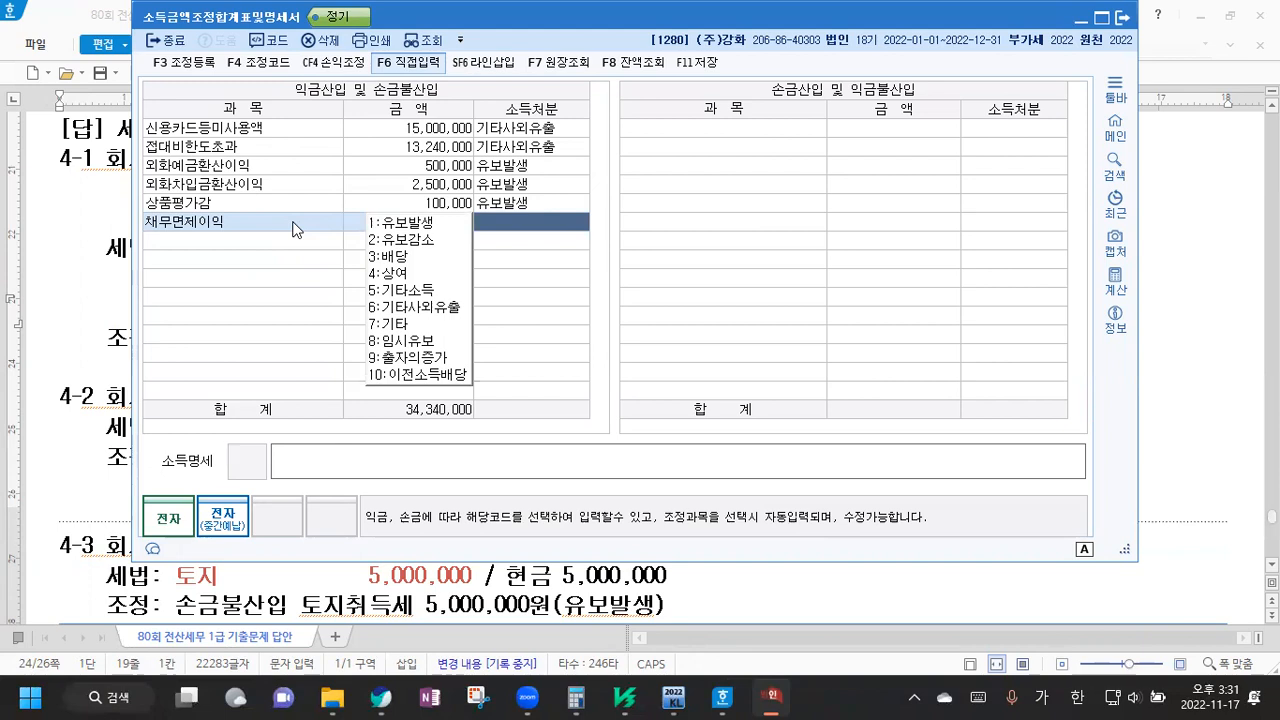
type("7")
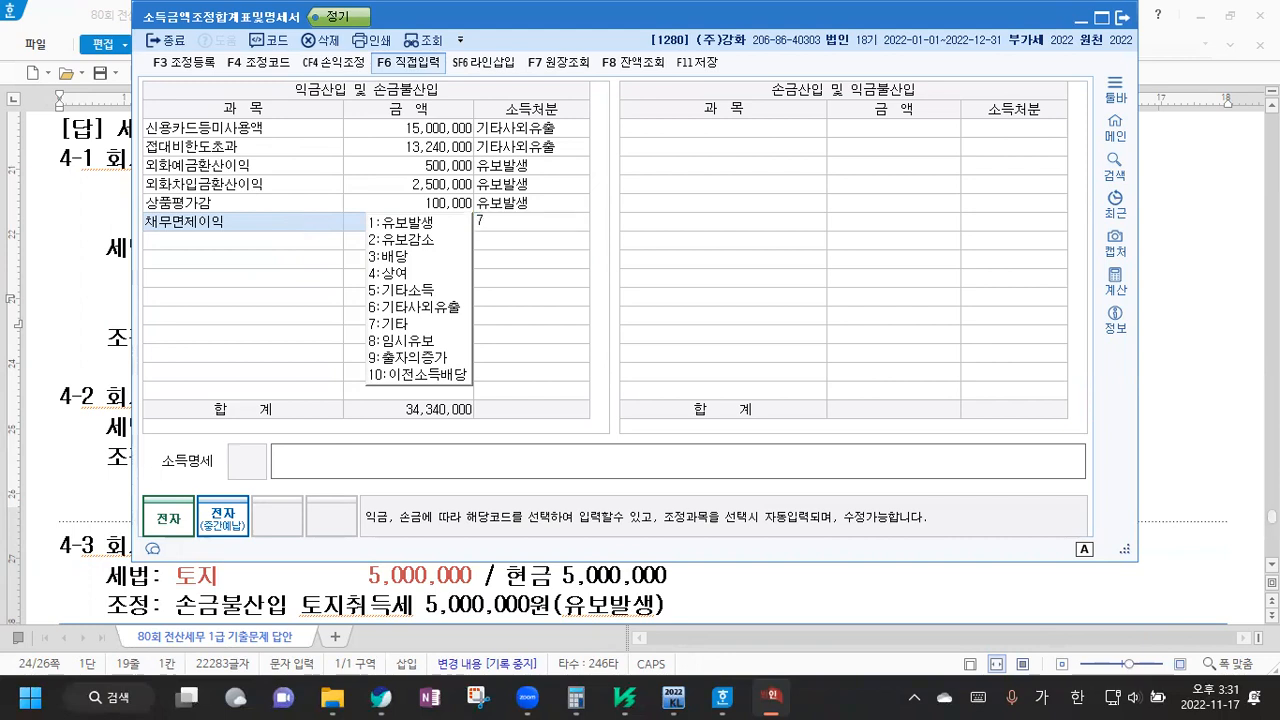
key("Return")
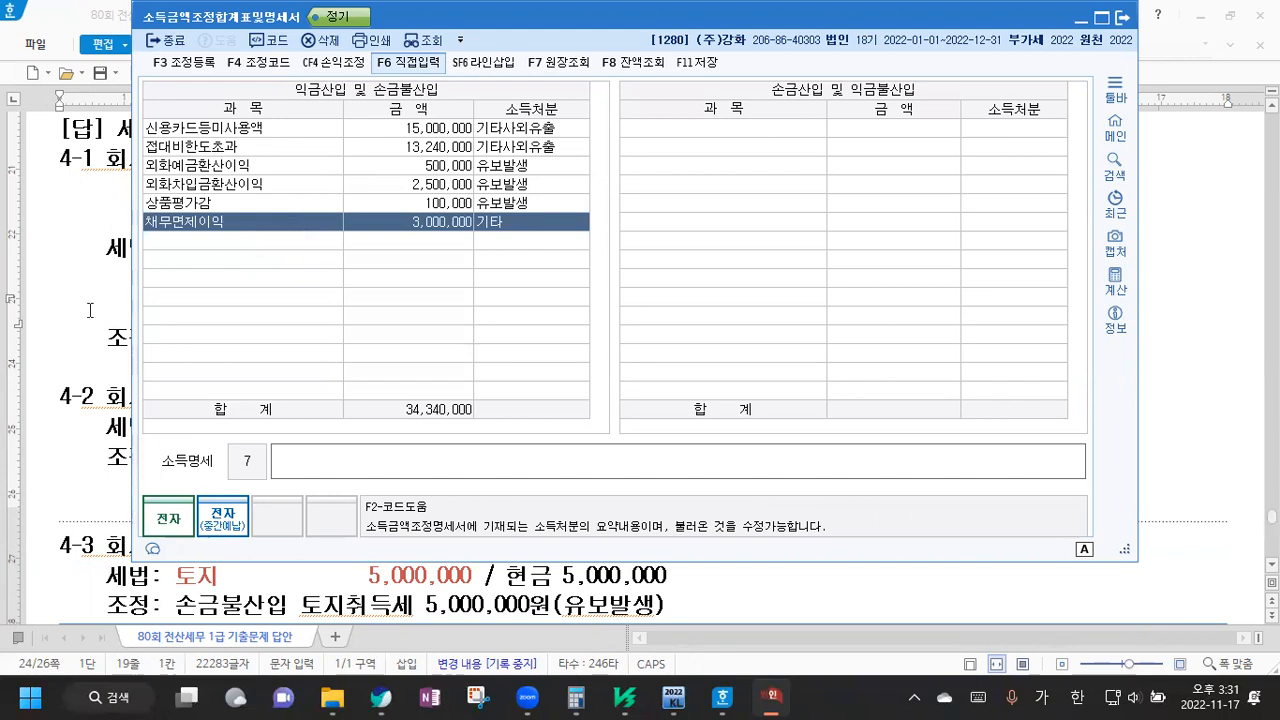
Return to the Hangul document and colour "대표이사의 개인차량 수선비(3,400,000원)" red in question [4] item 2
key("alt+Tab")
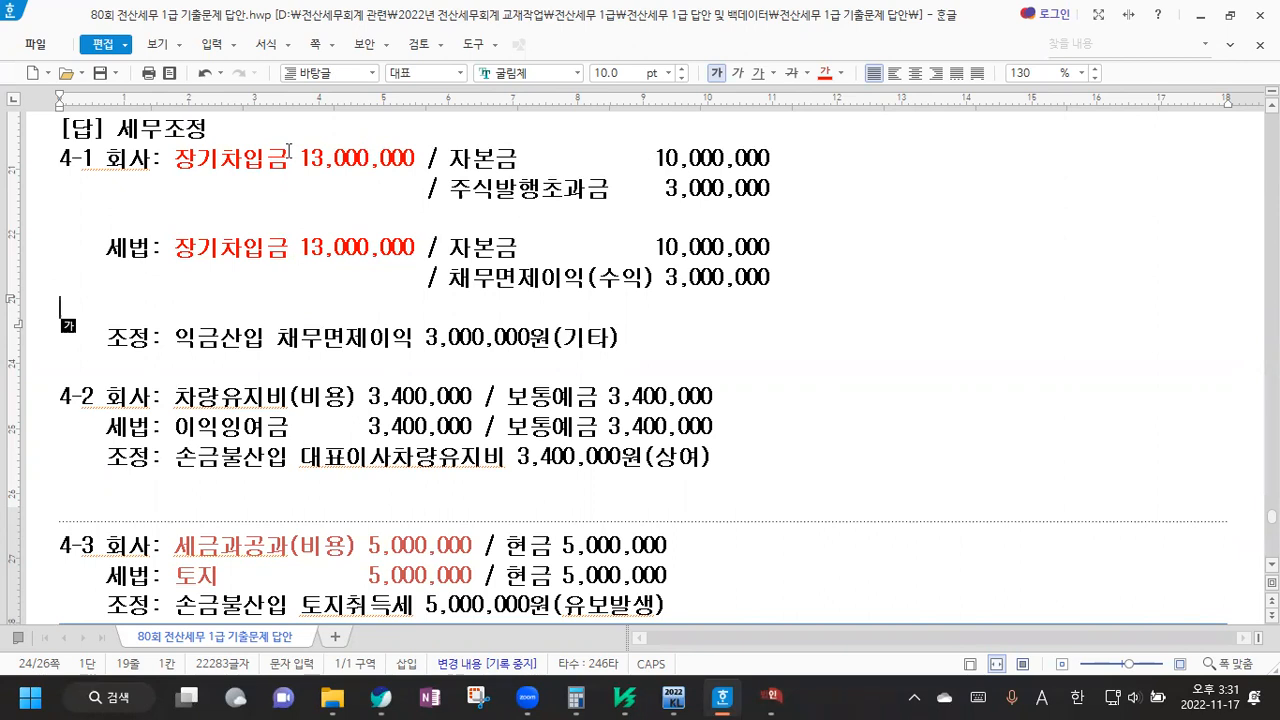
left_click(770, 697)
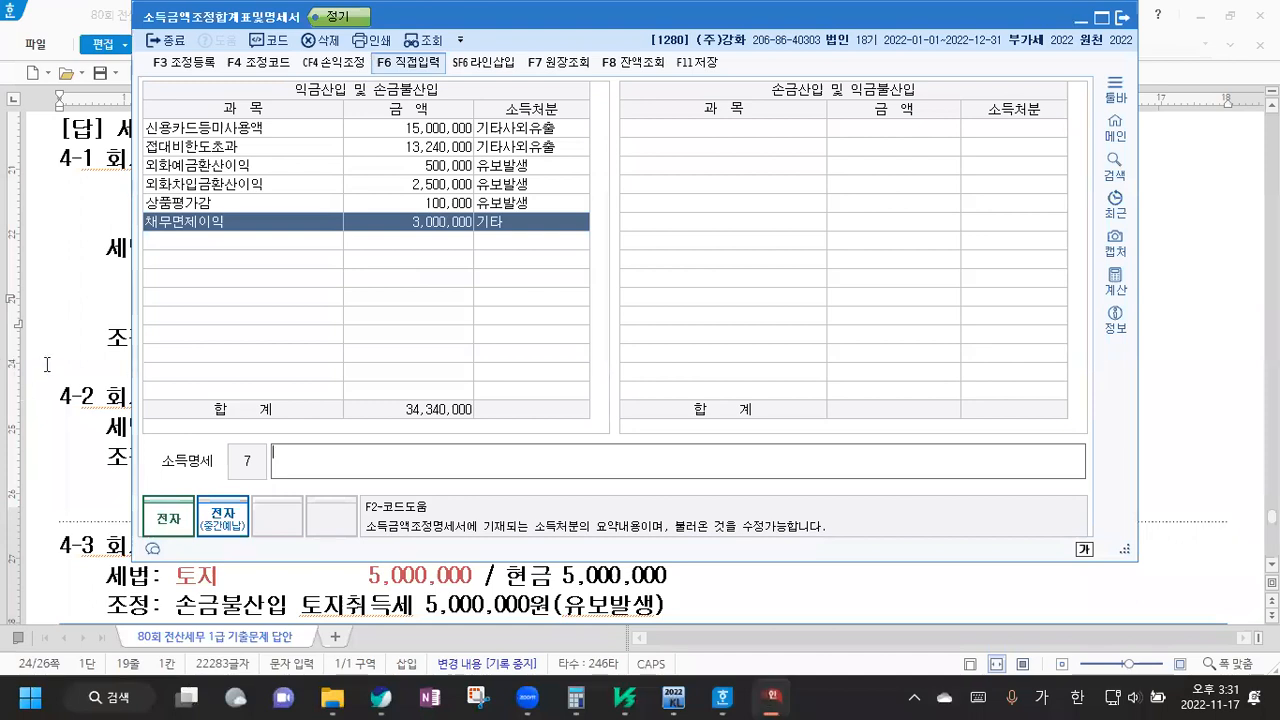
left_click(78, 349)
scroll(90, 347, "up", 4)
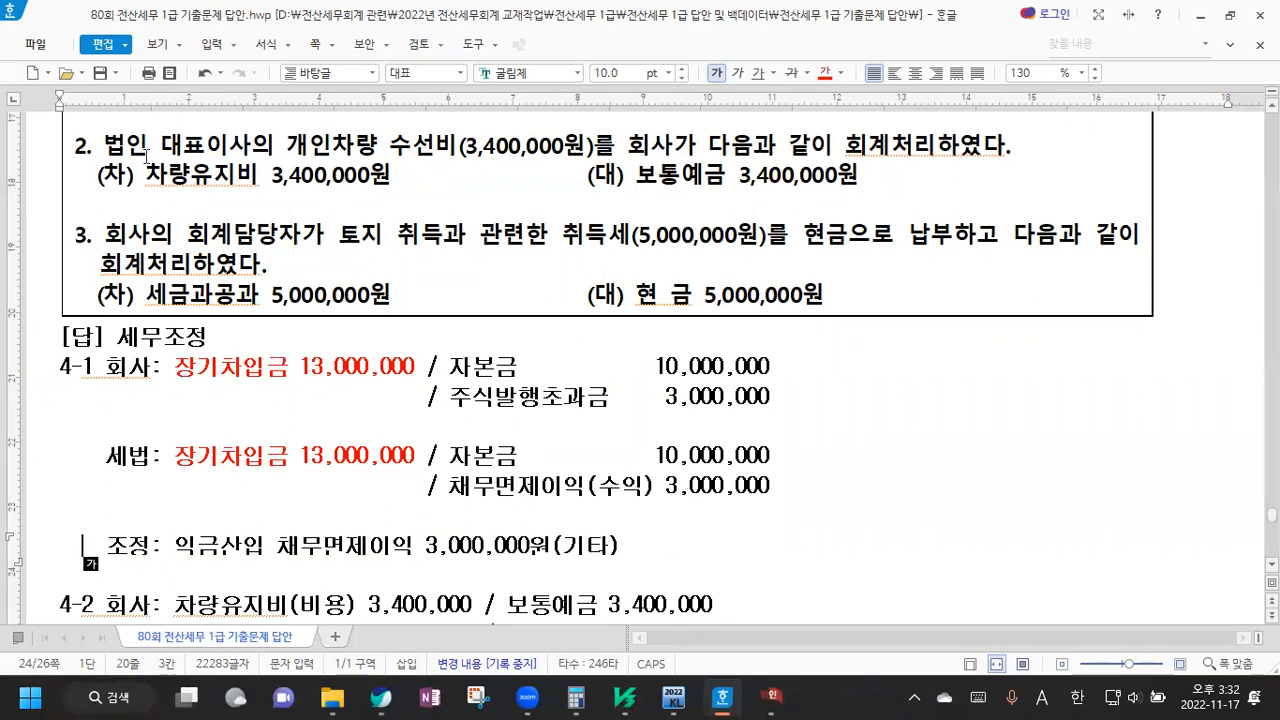
left_click_drag(159, 147, 604, 143)
left_click(825, 72)
scroll(760, 160, "up", 1)
left_click(555, 218)
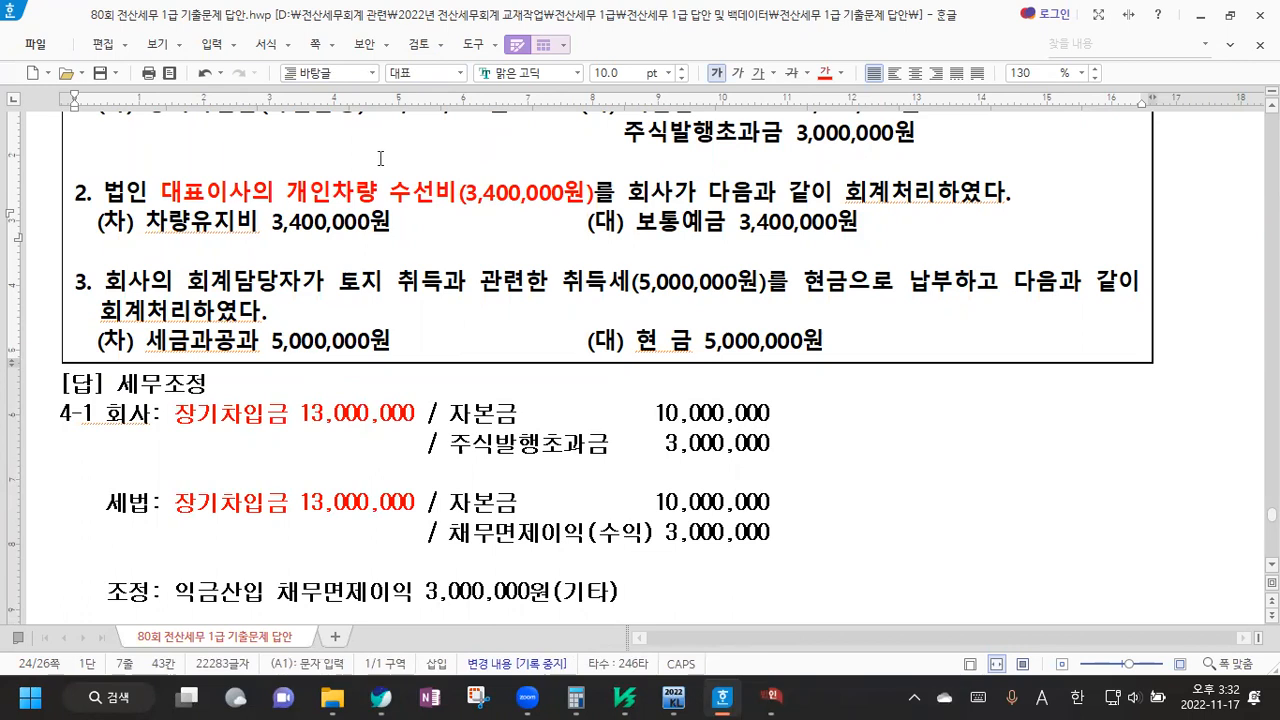
Examine the 차량유지비 entry of 회사 and the 이익잉여금 entry of 세법 in answer 4-2
scroll(365, 370, "down", 4)
scroll(350, 365, "down", 4)
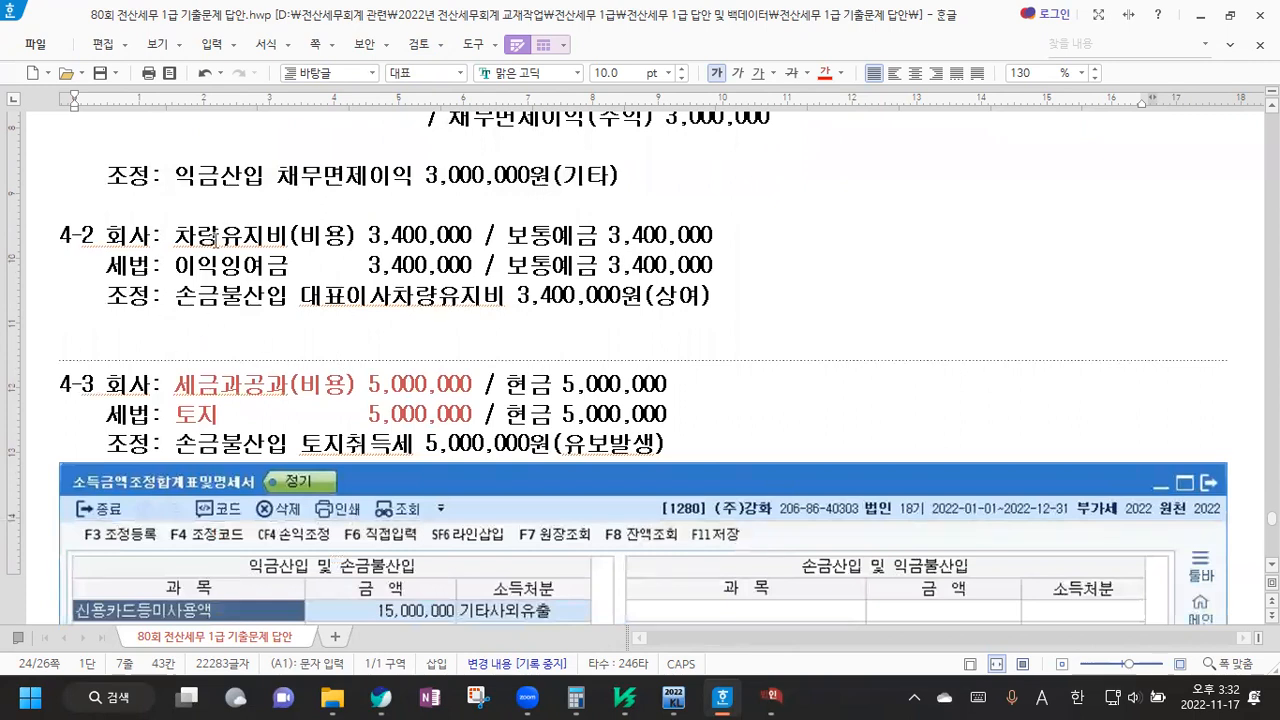
left_click_drag(170, 237, 484, 237)
left_click_drag(167, 266, 474, 265)
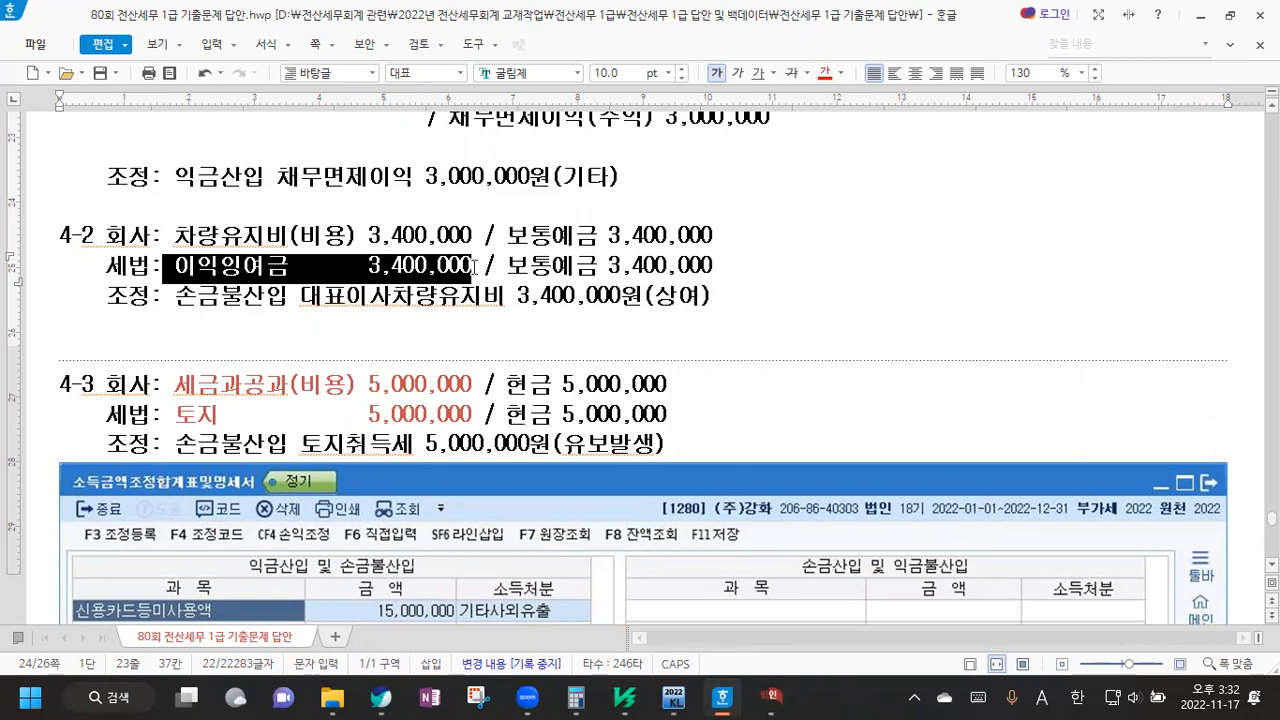
left_click(366, 320)
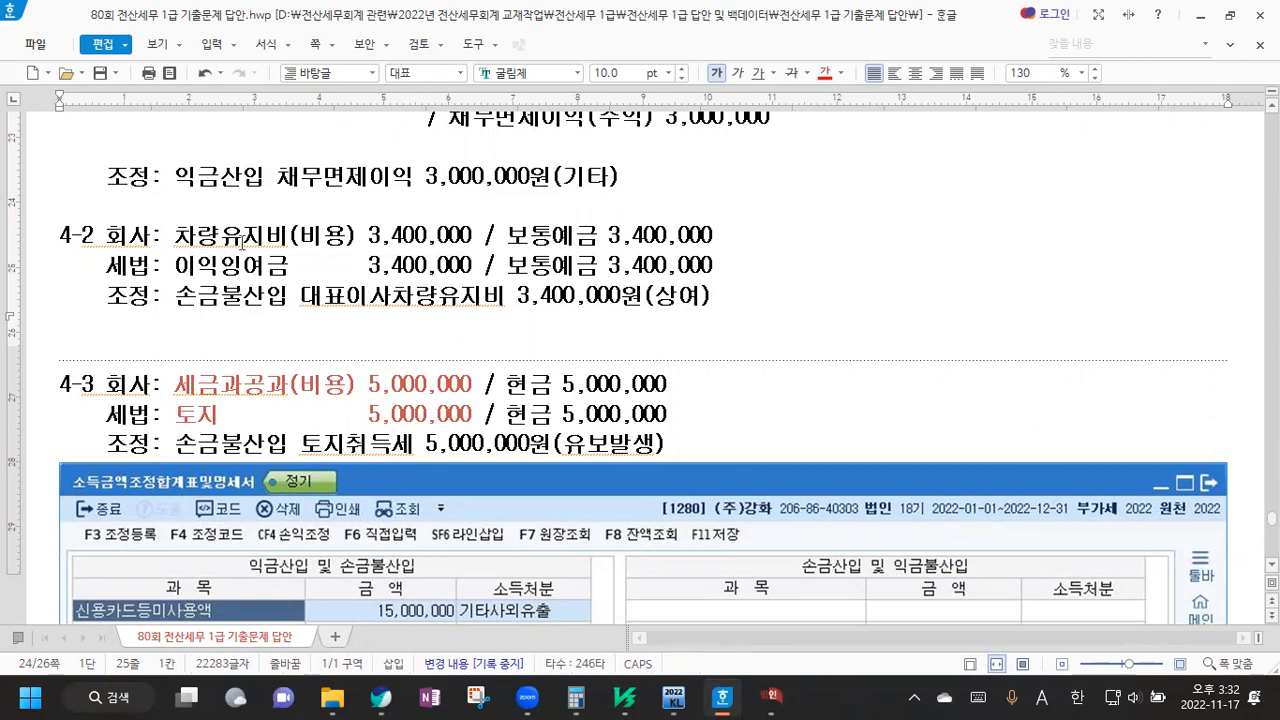
left_click_drag(213, 234, 300, 235)
key("F9")
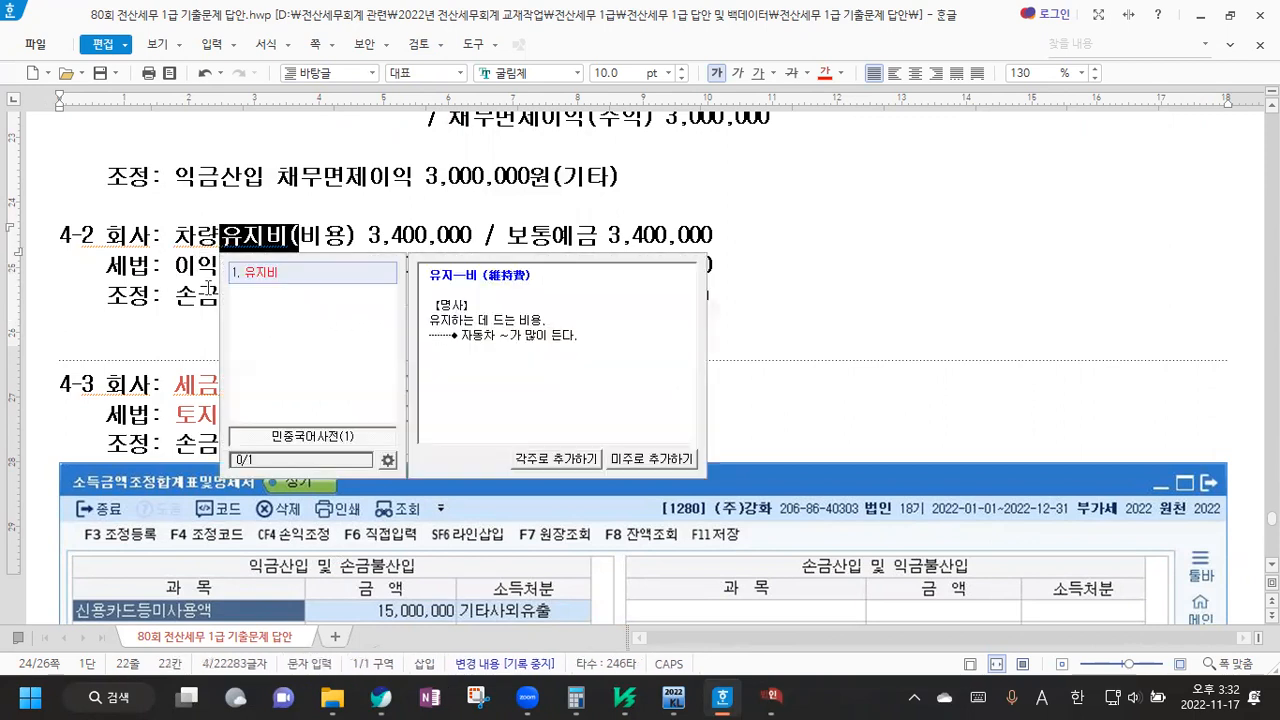
left_click(176, 297)
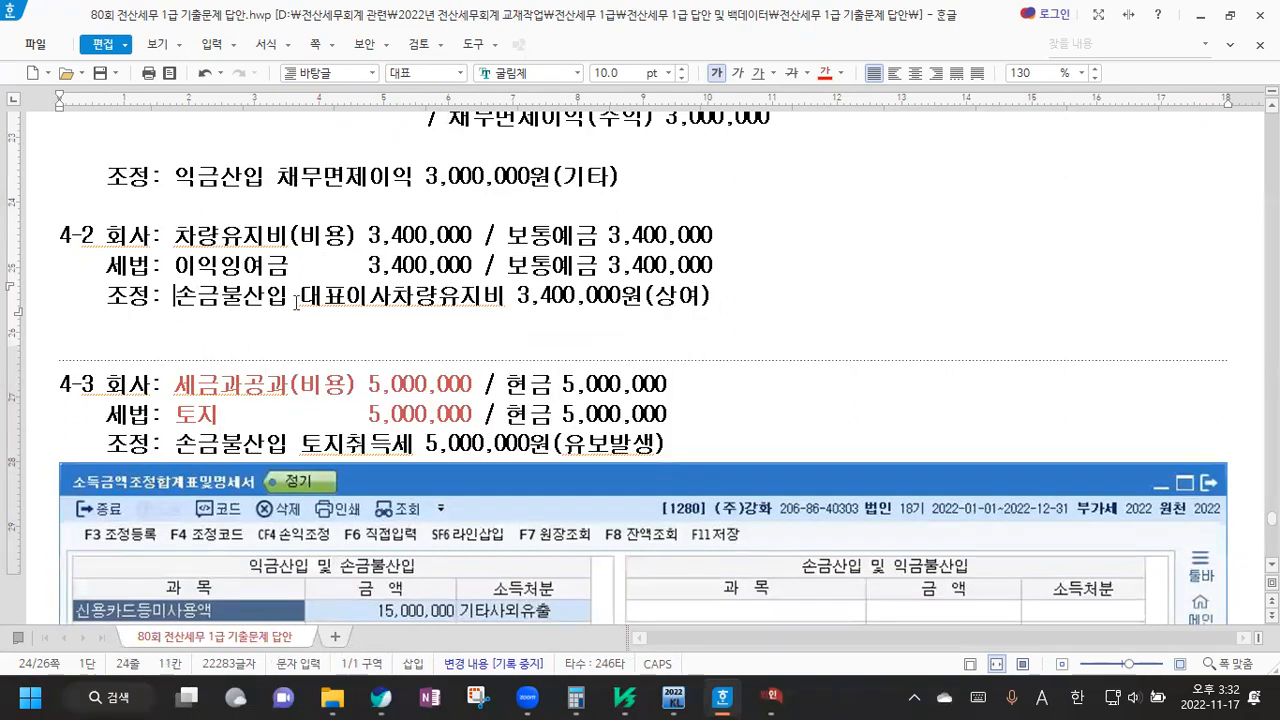
Insert a space between 대표이사 and 차량유지비 in the 조정 line of answer 4-2
left_click(392, 295)
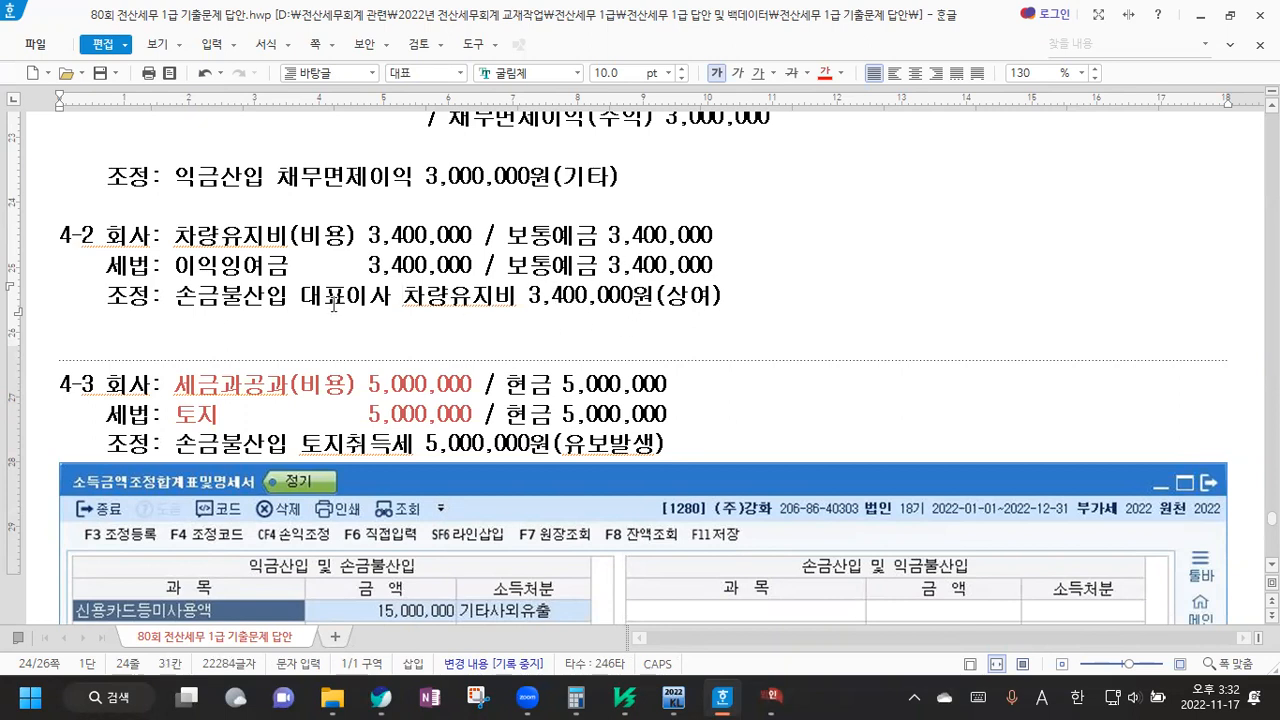
left_click_drag(302, 298, 390, 298)
key("F12")
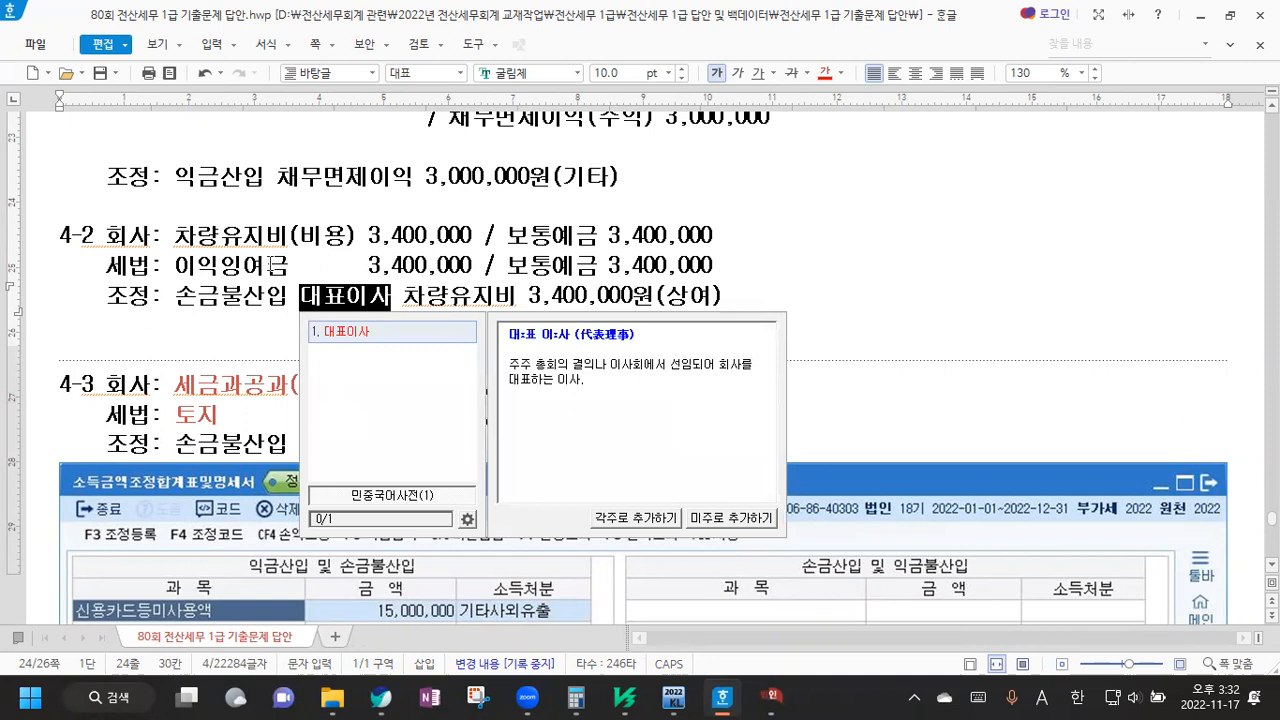
left_click(710, 304)
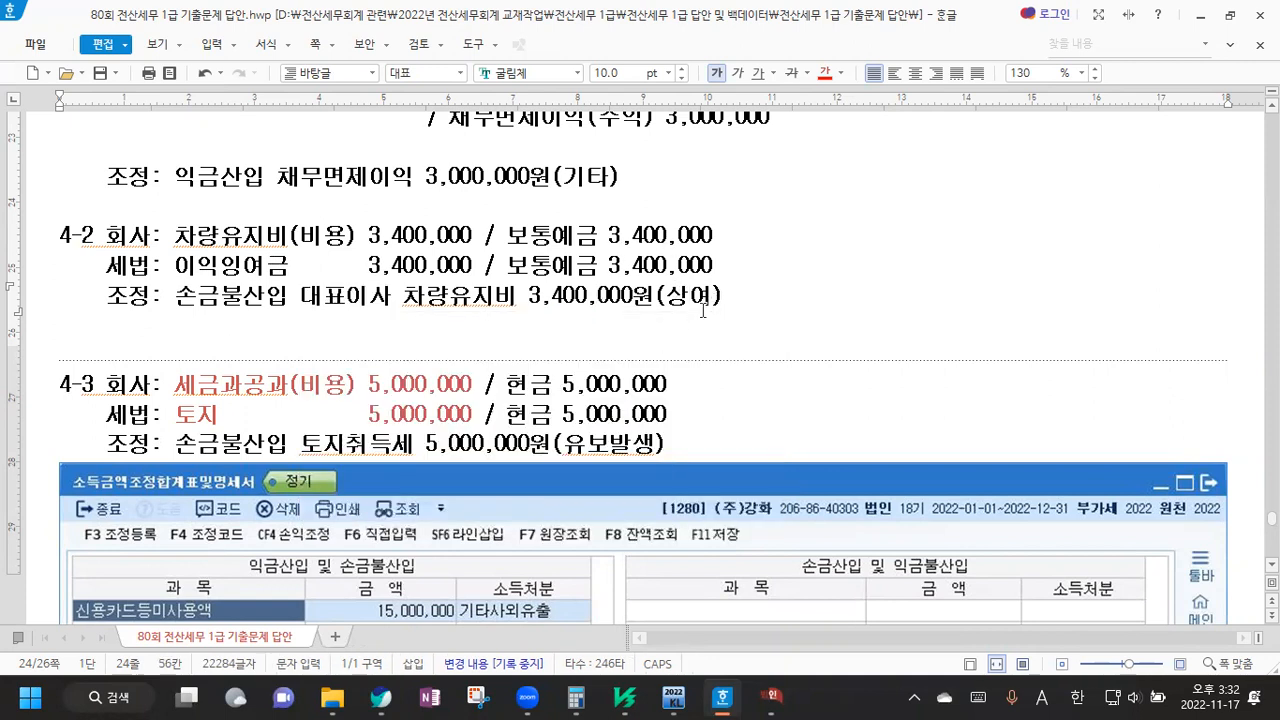
Switch to KcLep and add "대표이사 차량유지비" as a new 과목 below 채무면제이익
left_click(775, 697)
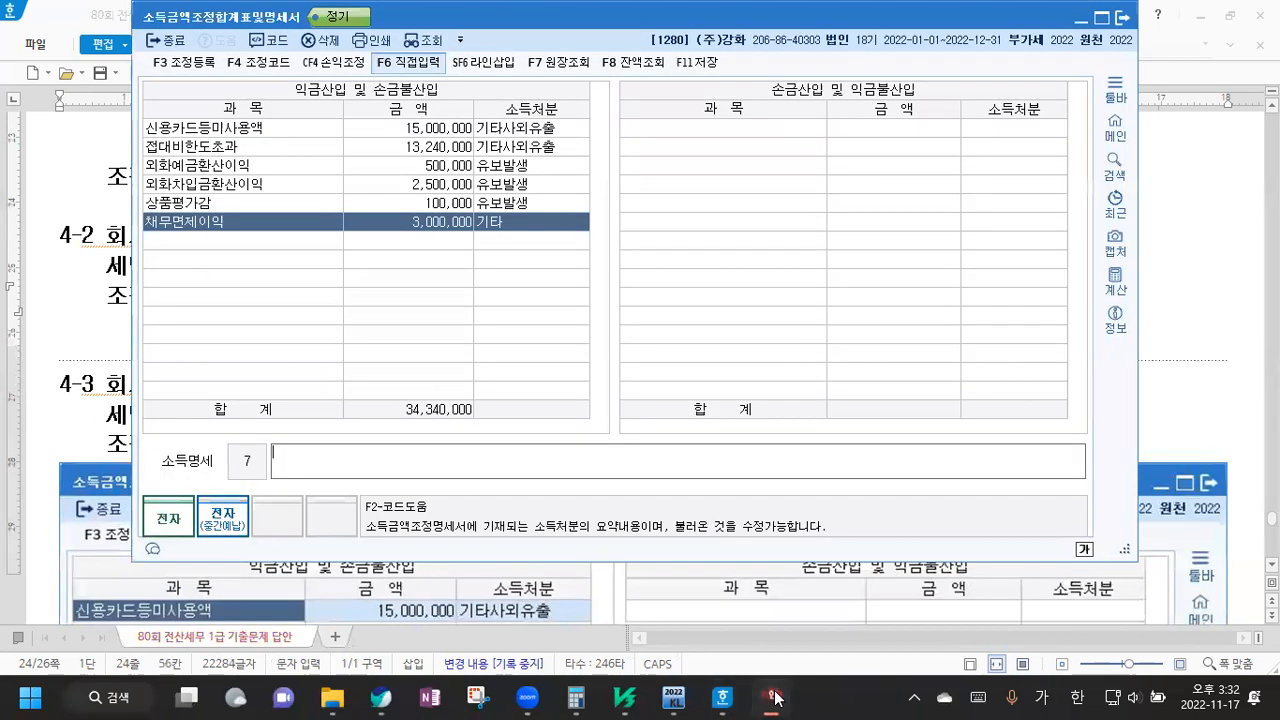
left_click(260, 241)
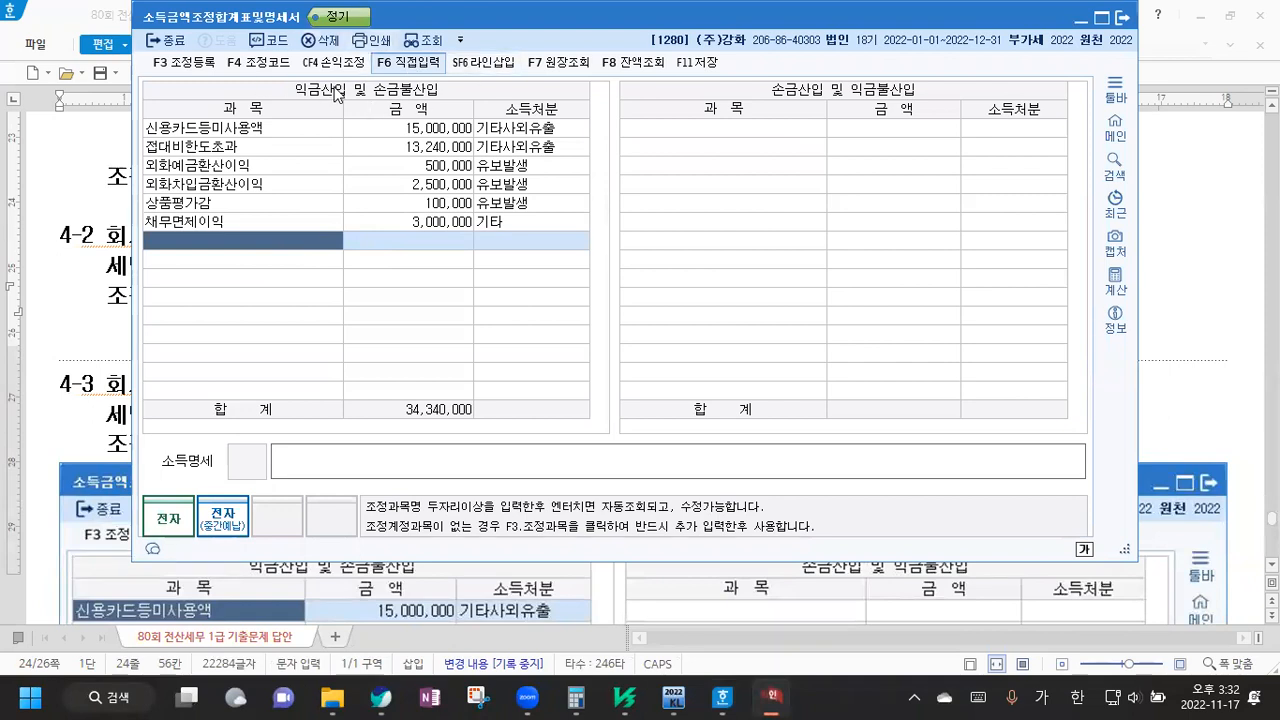
type("대표이사 ")
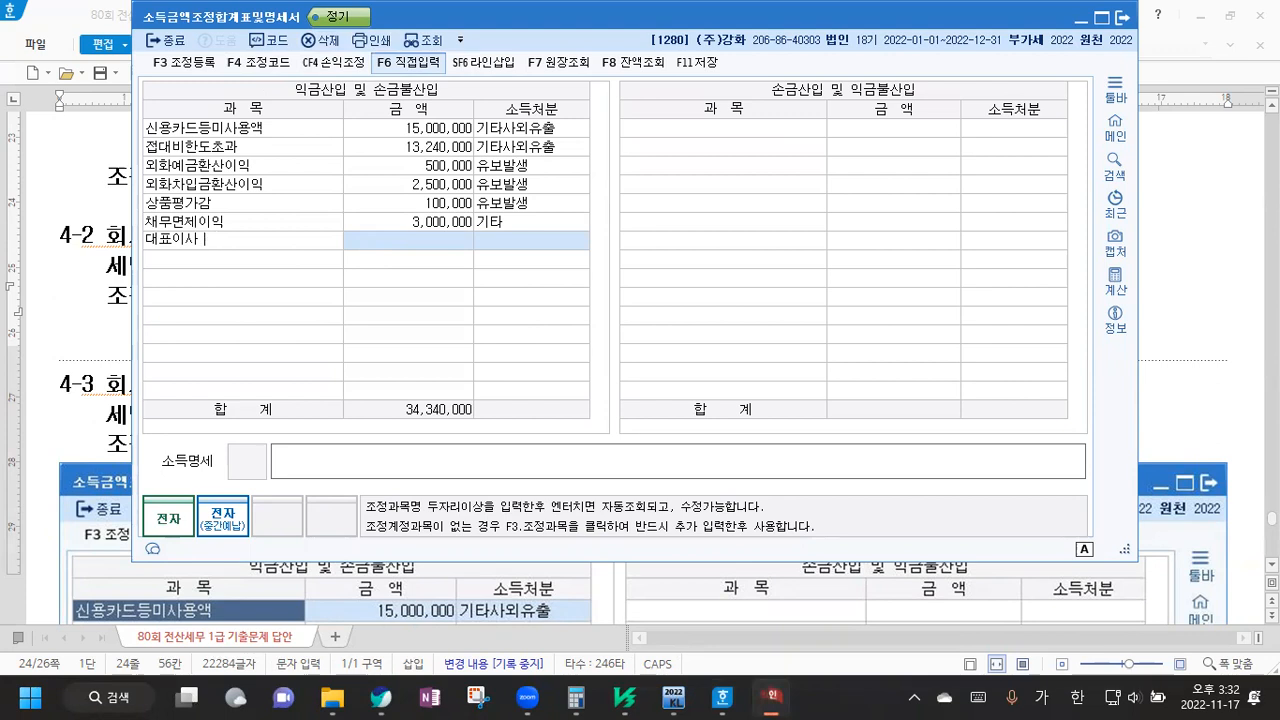
type("퇴량ㅇ")
type("유지비")
key("Return")
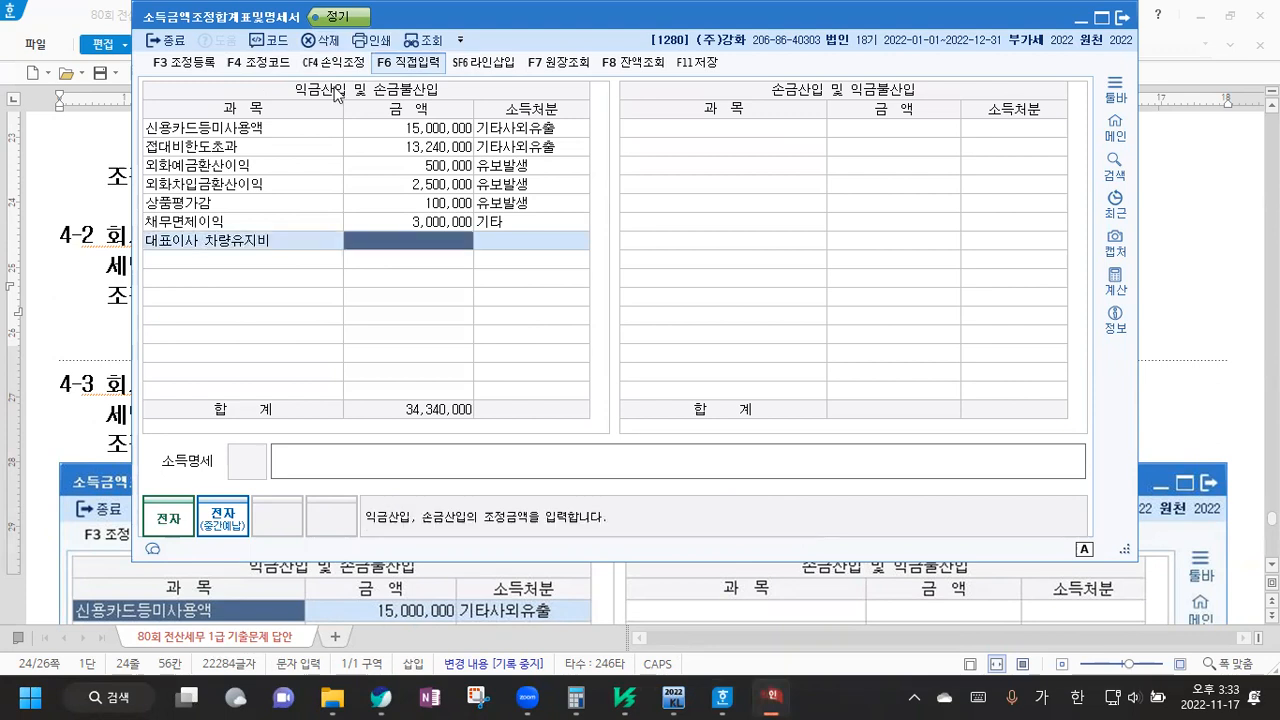
Set the 대표이사 차량유지비 amount to 3,400,000 and its 소득처분 to 4:상여
type("3400000")
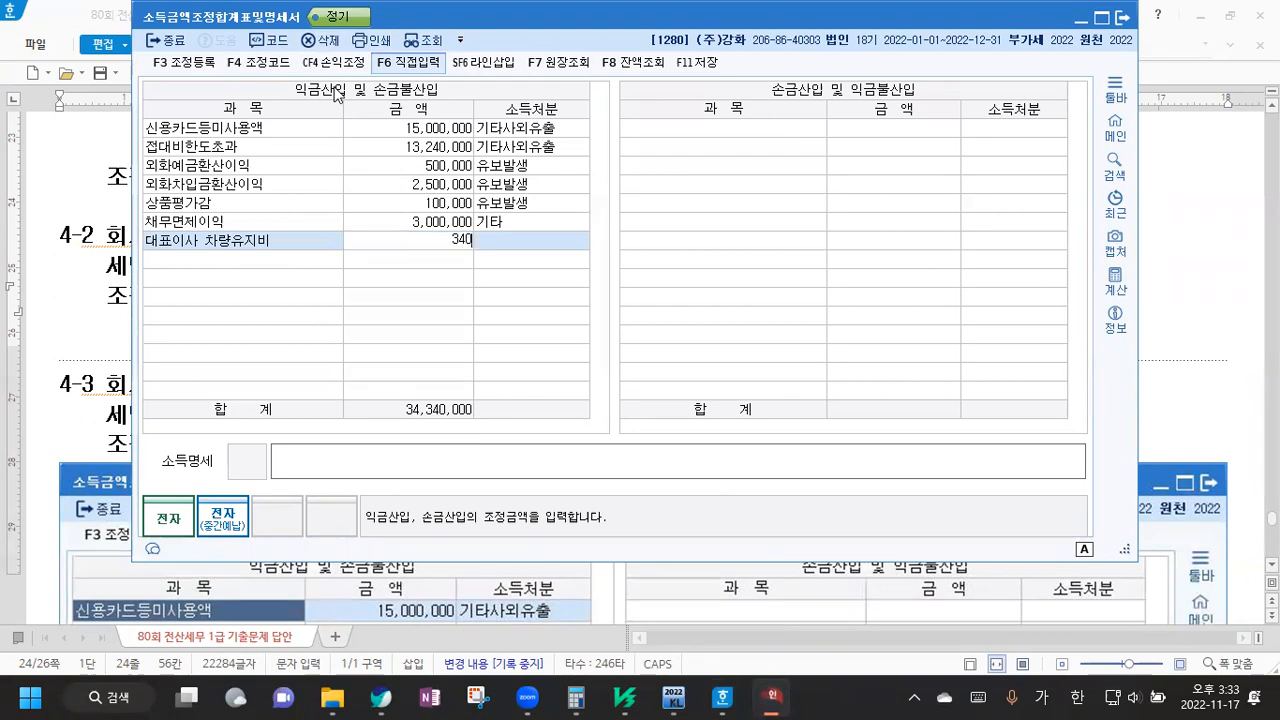
key("Return")
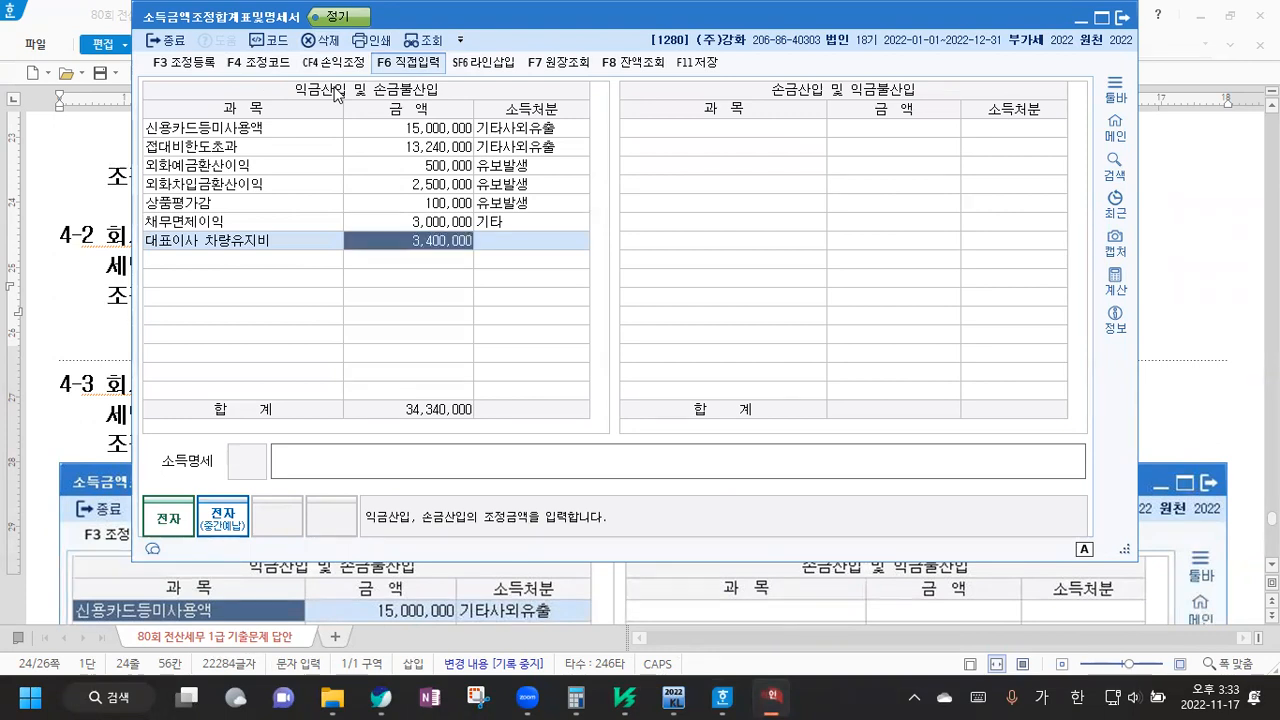
key("Return")
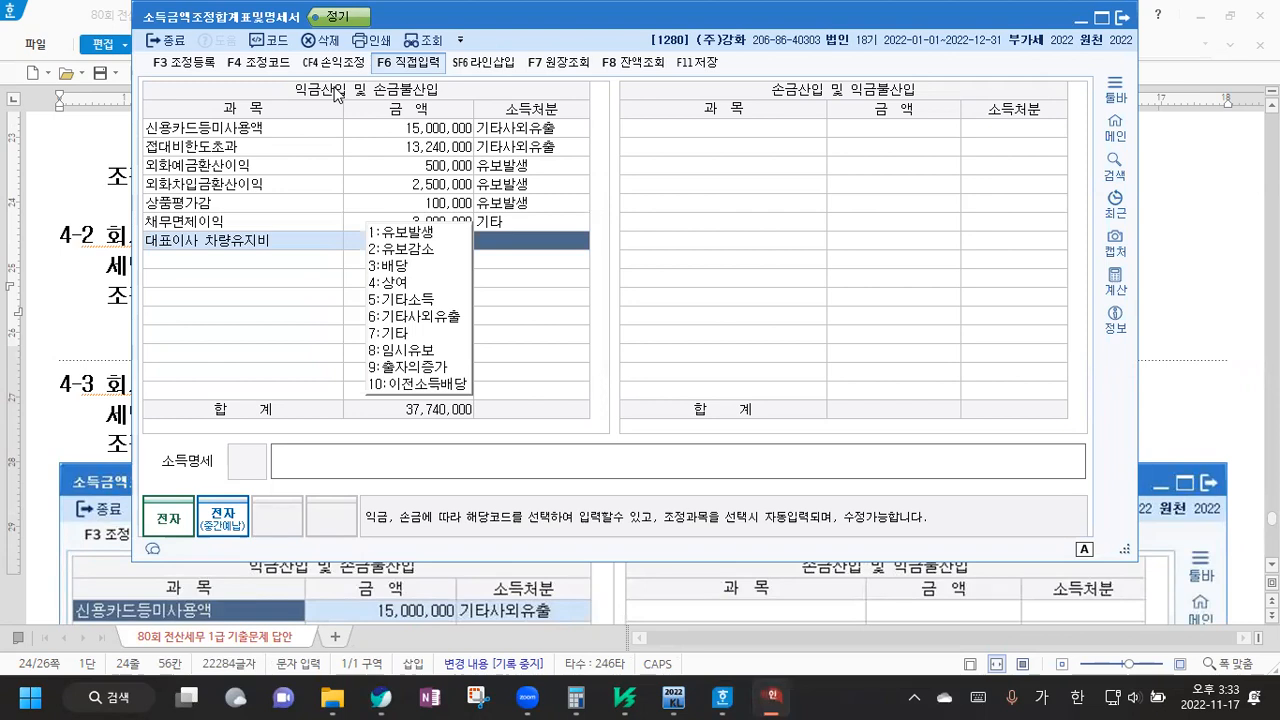
key("4")
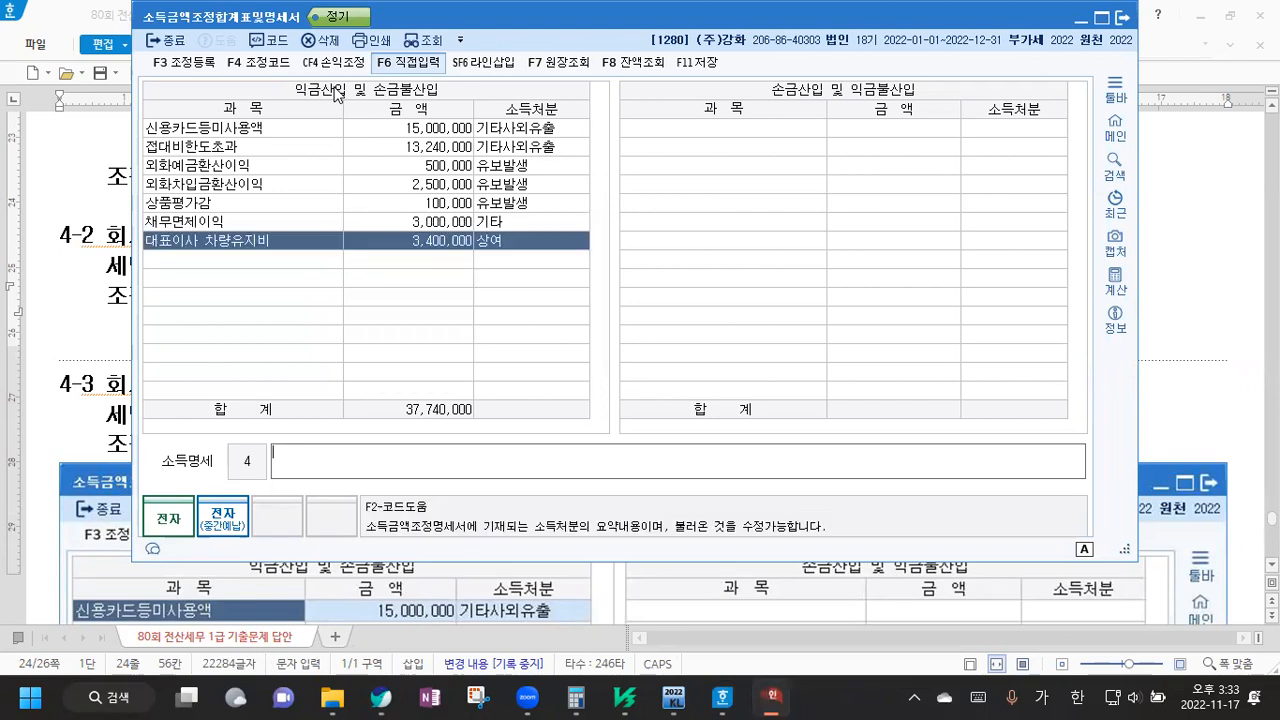
key("Return")
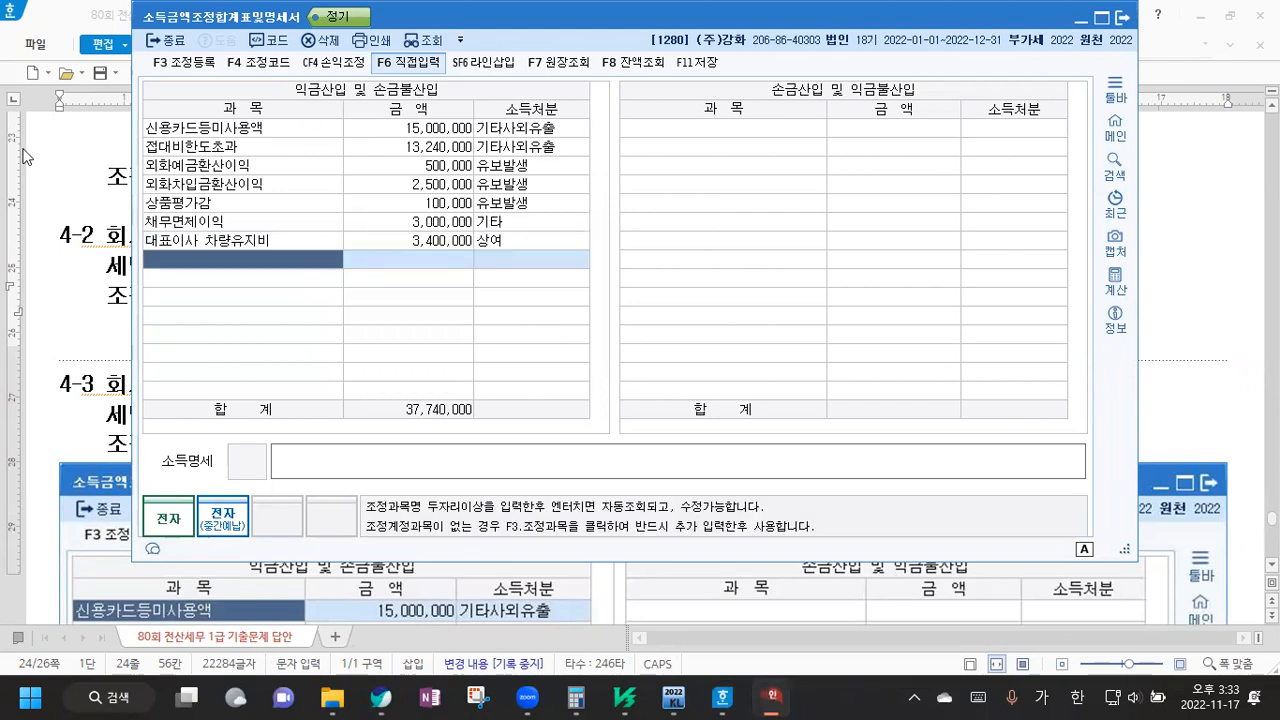
Switch to Hangul and recolour the 세금과공과(비용) 5,000,000 and 토지 5,000,000 entries of answer 4-3 bright red
left_click(73, 372)
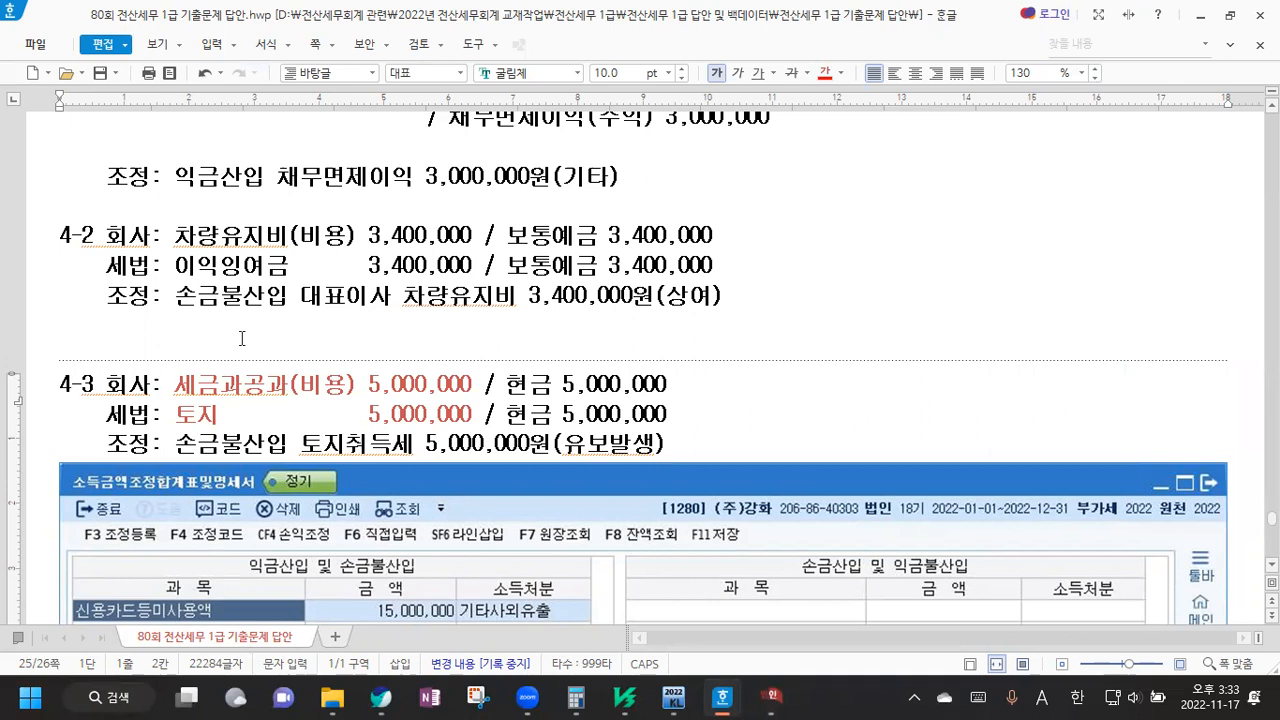
left_click_drag(172, 386, 473, 384)
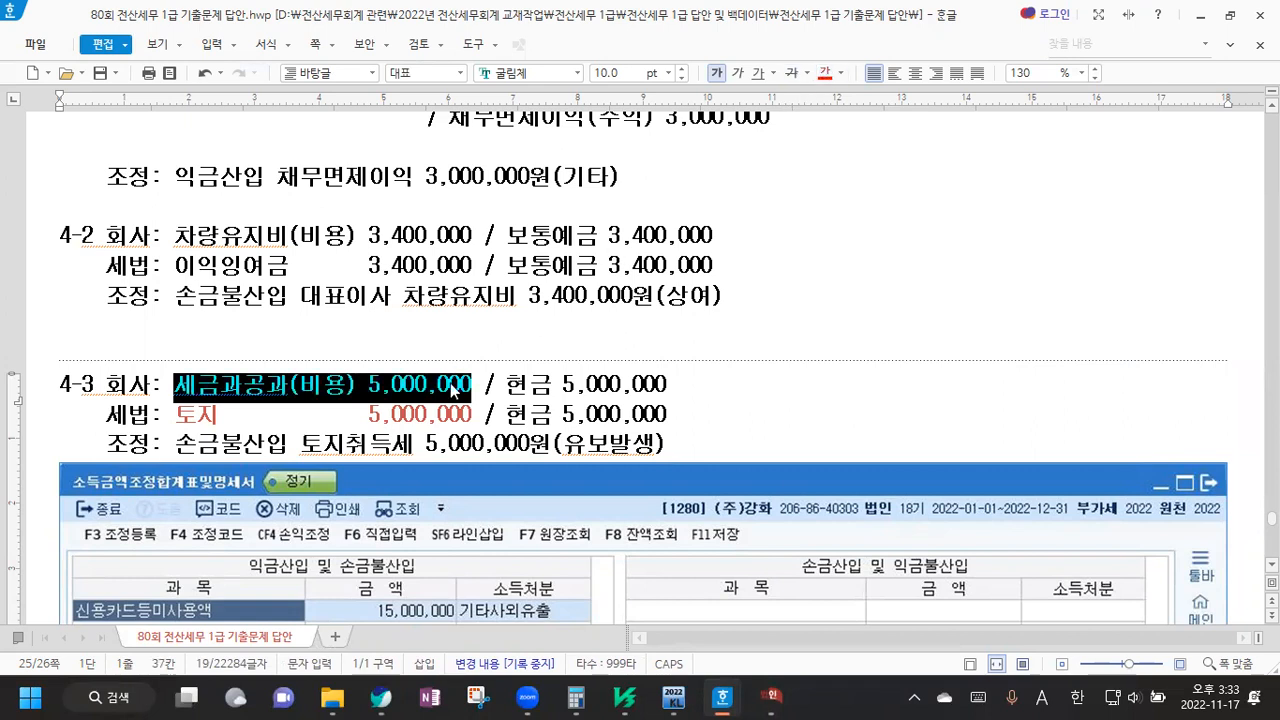
left_click_drag(174, 414, 478, 414)
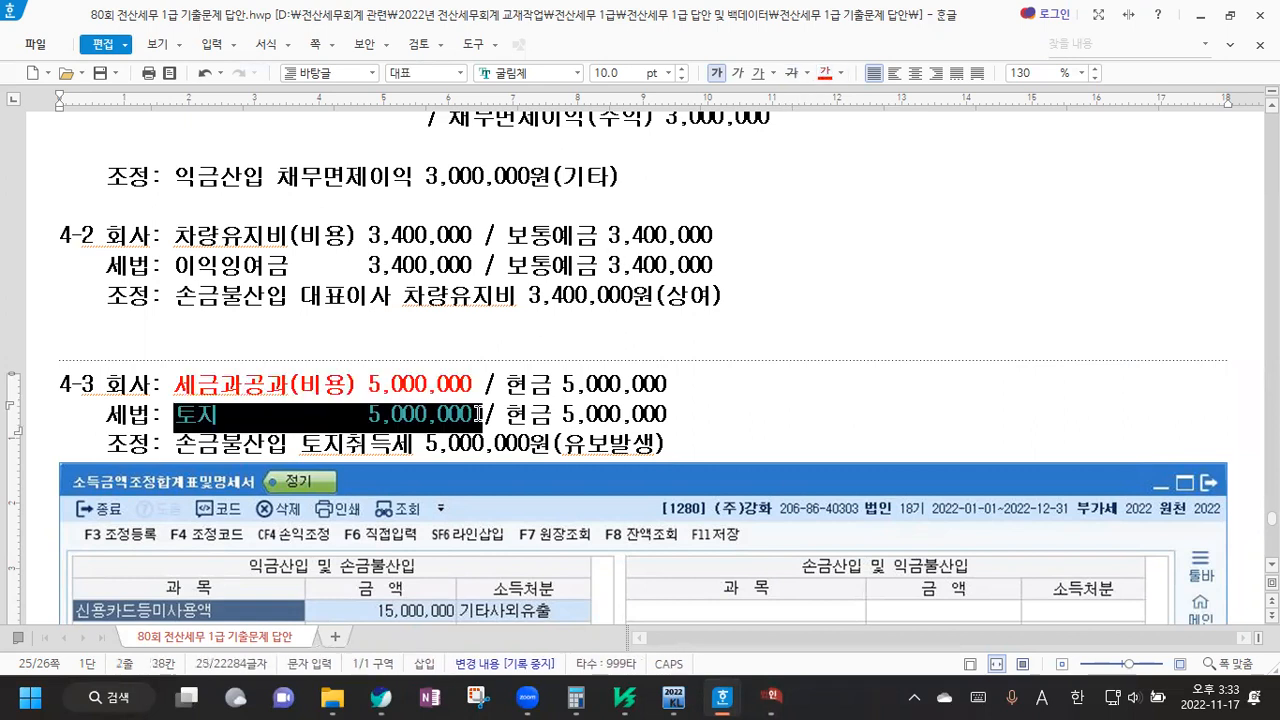
left_click(826, 75)
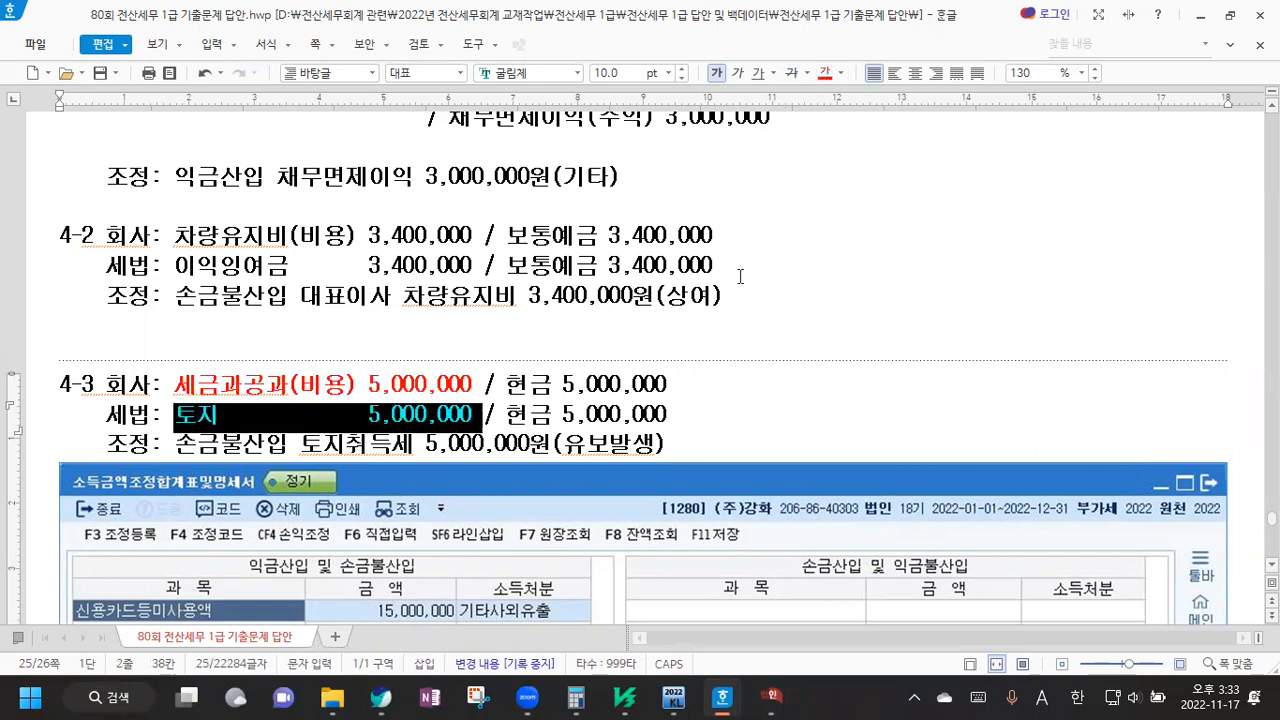
left_click(697, 417)
Colour the phrase "토지 취득과 관련한 취득세(5,000,000원)" in item 3 of question [4] red
scroll(498, 380, "up", 5)
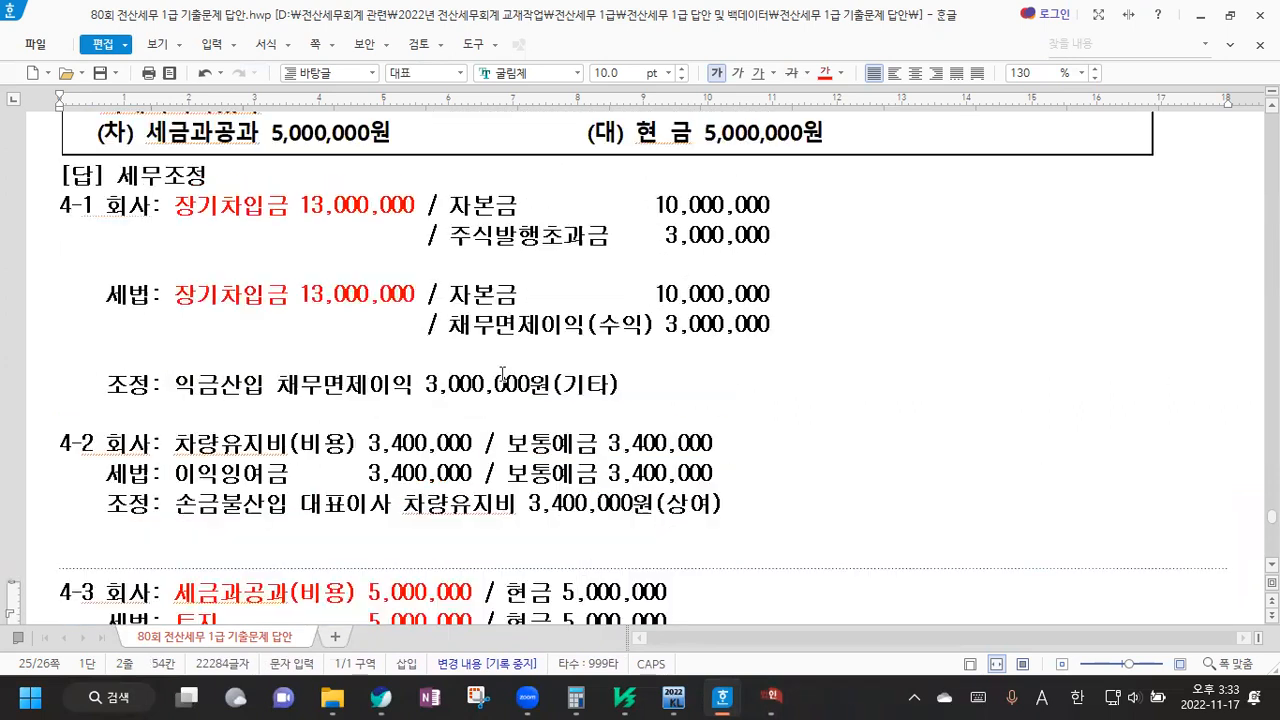
scroll(502, 374, "up", 3)
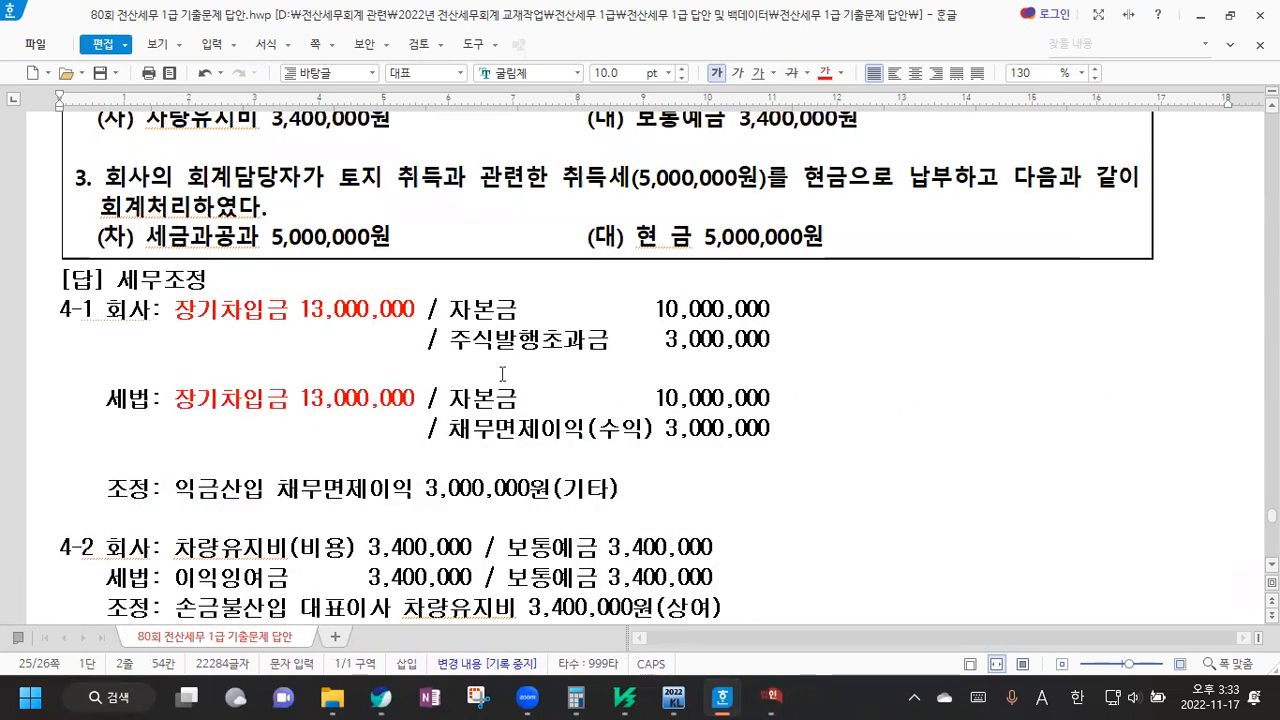
left_click(411, 237)
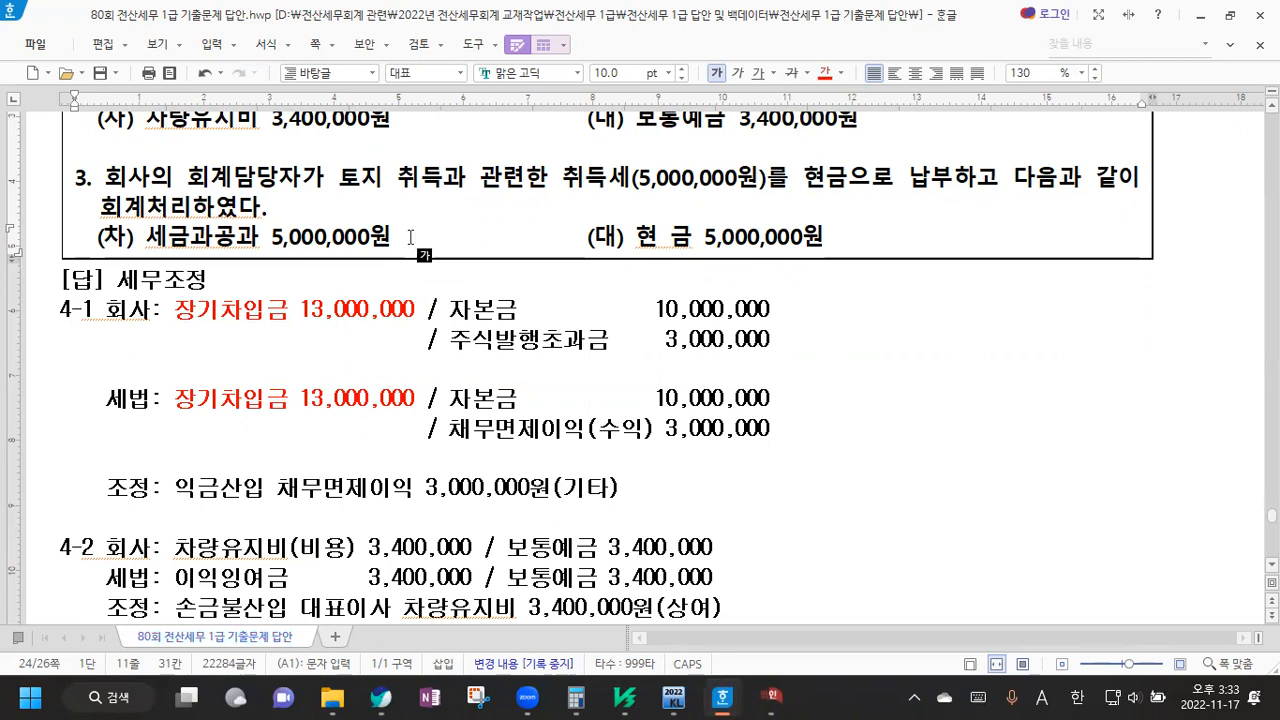
left_click_drag(341, 180, 768, 180)
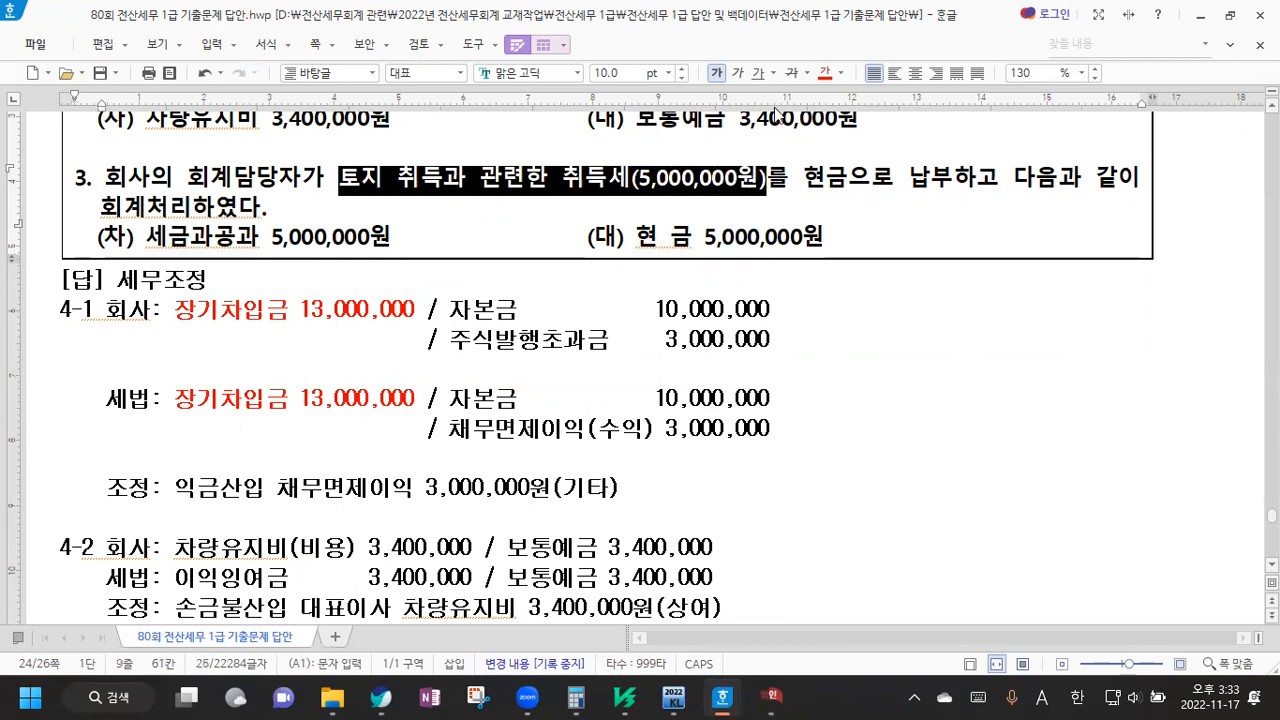
left_click(825, 73)
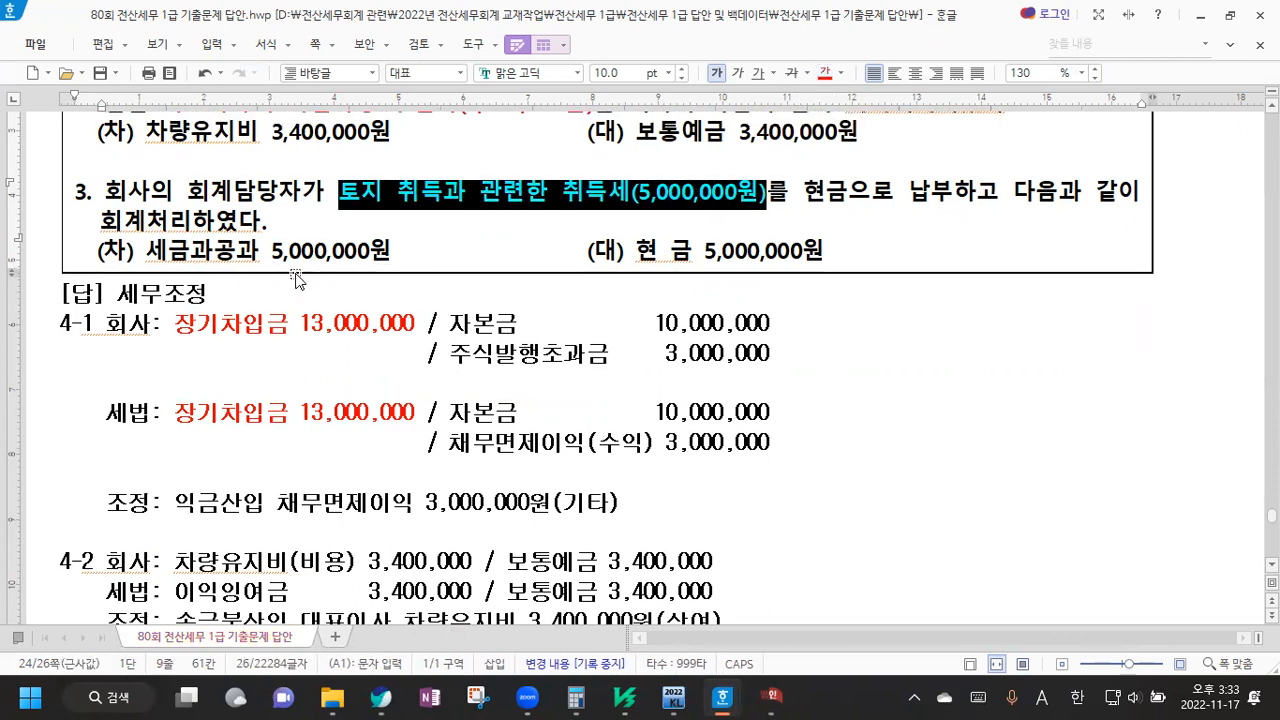
left_click(409, 253)
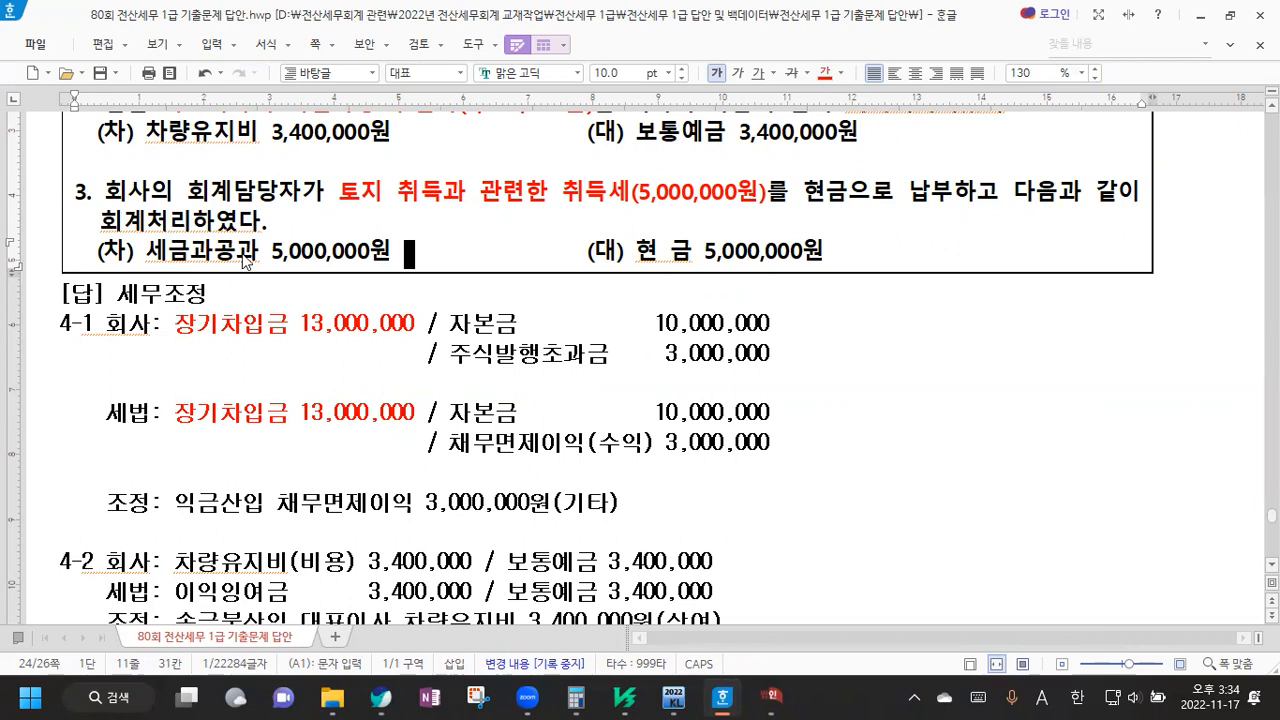
Switch to KcLep and add "토지취득세" as a new 과목 below 대표이사 차량유지비
key("alt+Tab")
type("토지취")
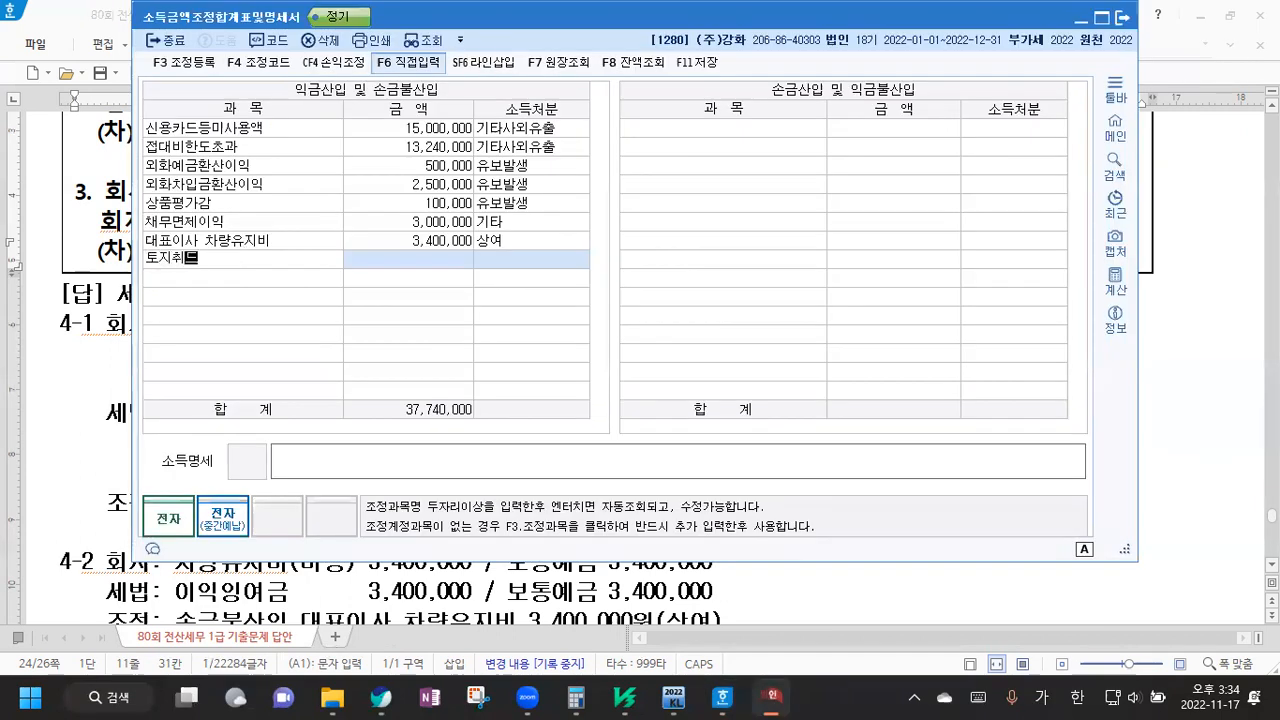
type("득세")
key("Return")
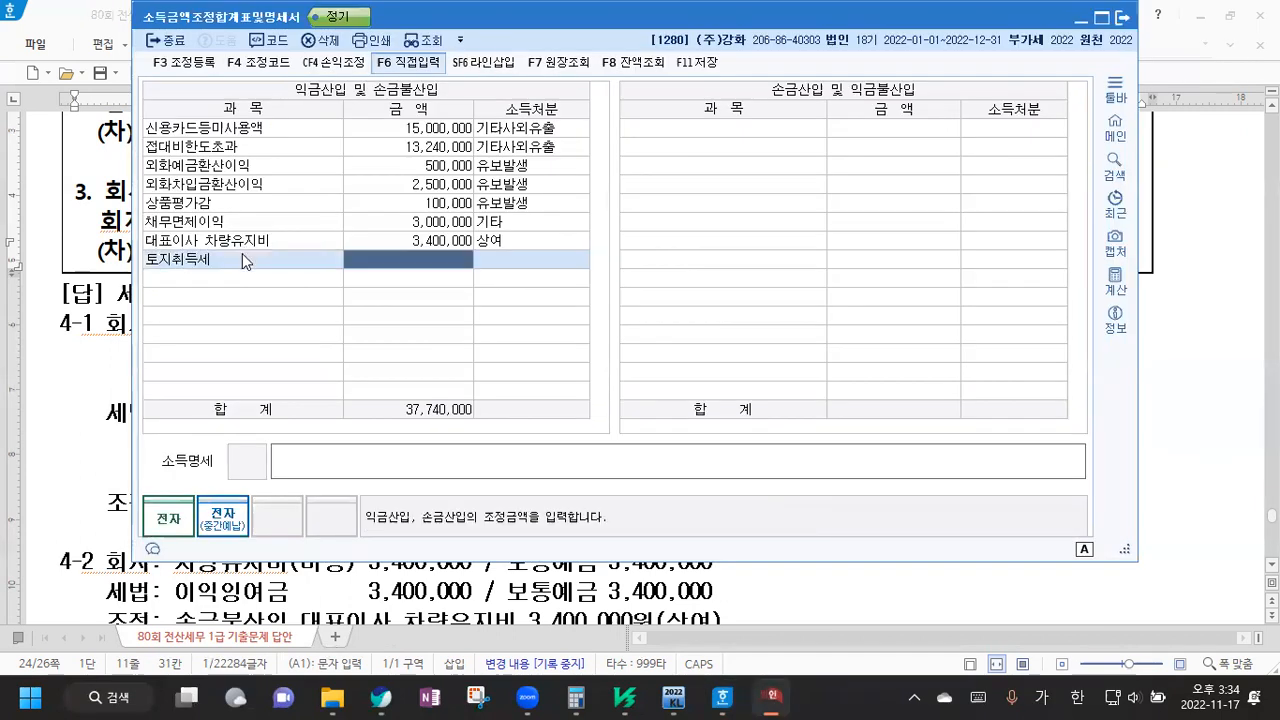
Set the 토지취득세 amount to 5,000,000 and its 소득처분 to 1:유보발생, and save the form
type("5000000")
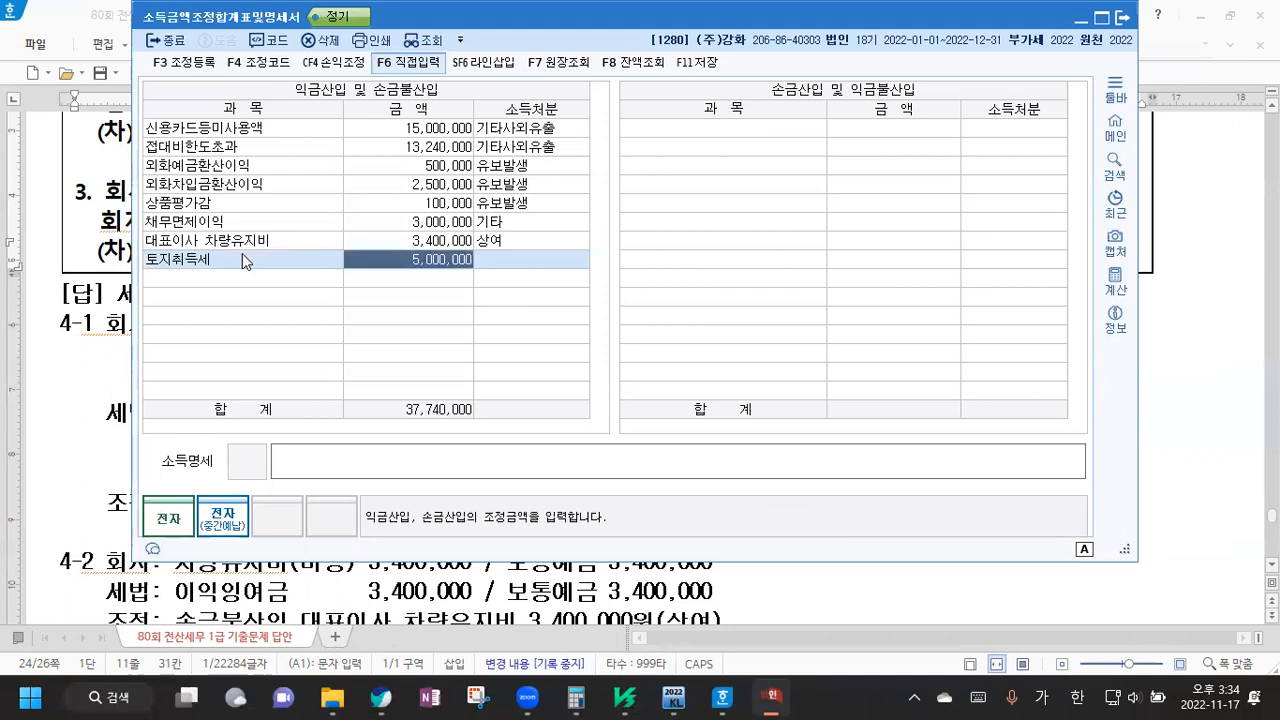
key("Return")
type("1")
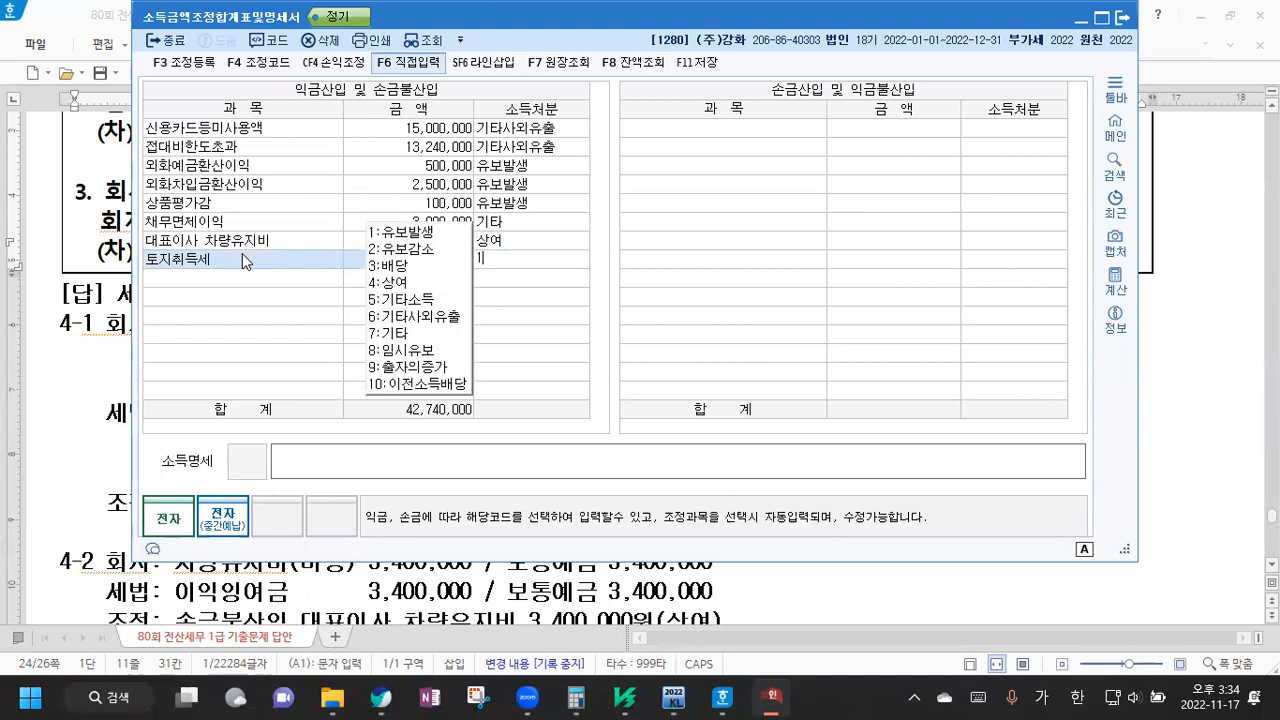
key("Return")
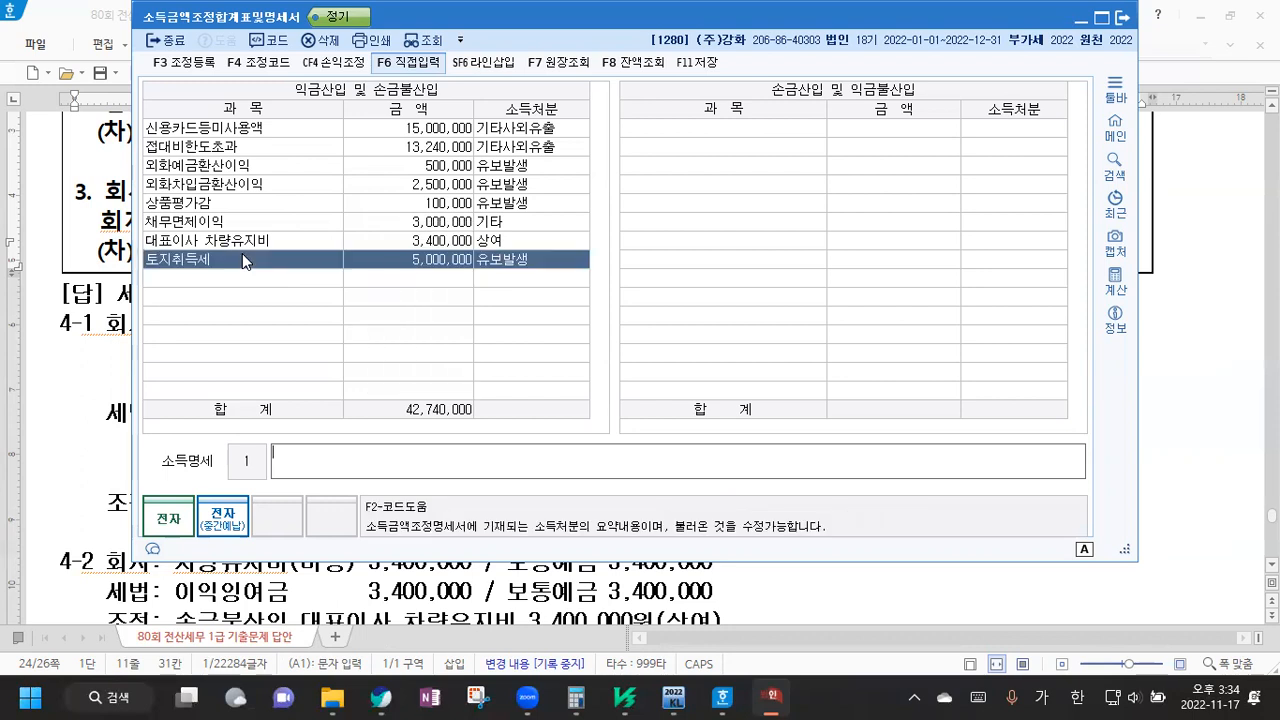
left_click(700, 63)
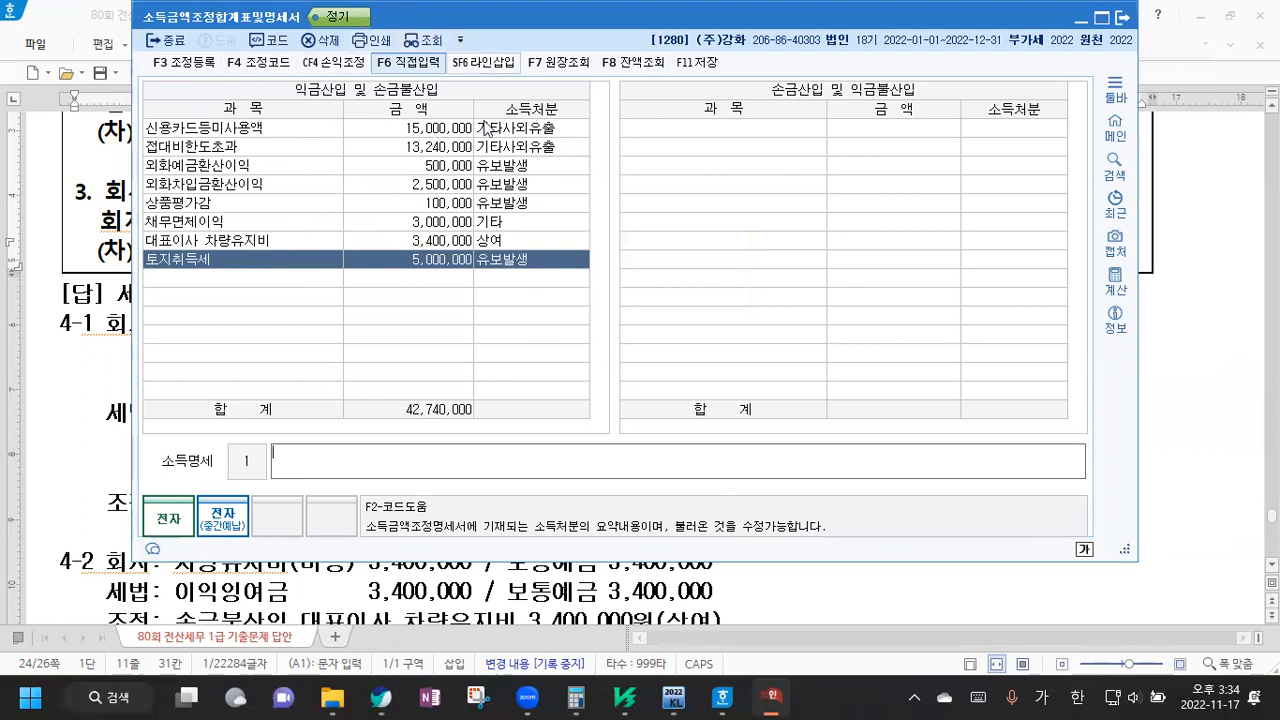
Switch to Hangul and widen the asset amount column of question [5]'s 당기말 요약 재무상태표 so the 비유동자산 figure fits on one line
left_click(1180, 362)
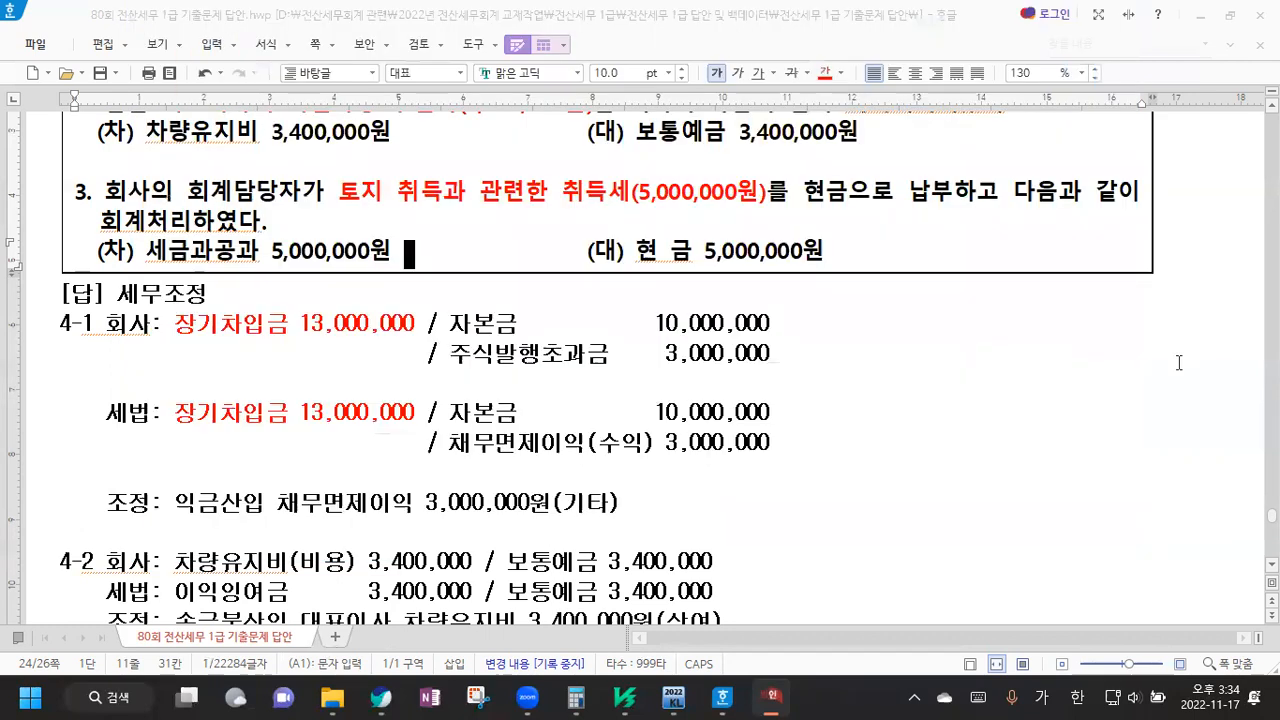
scroll(1012, 345, "down", 1)
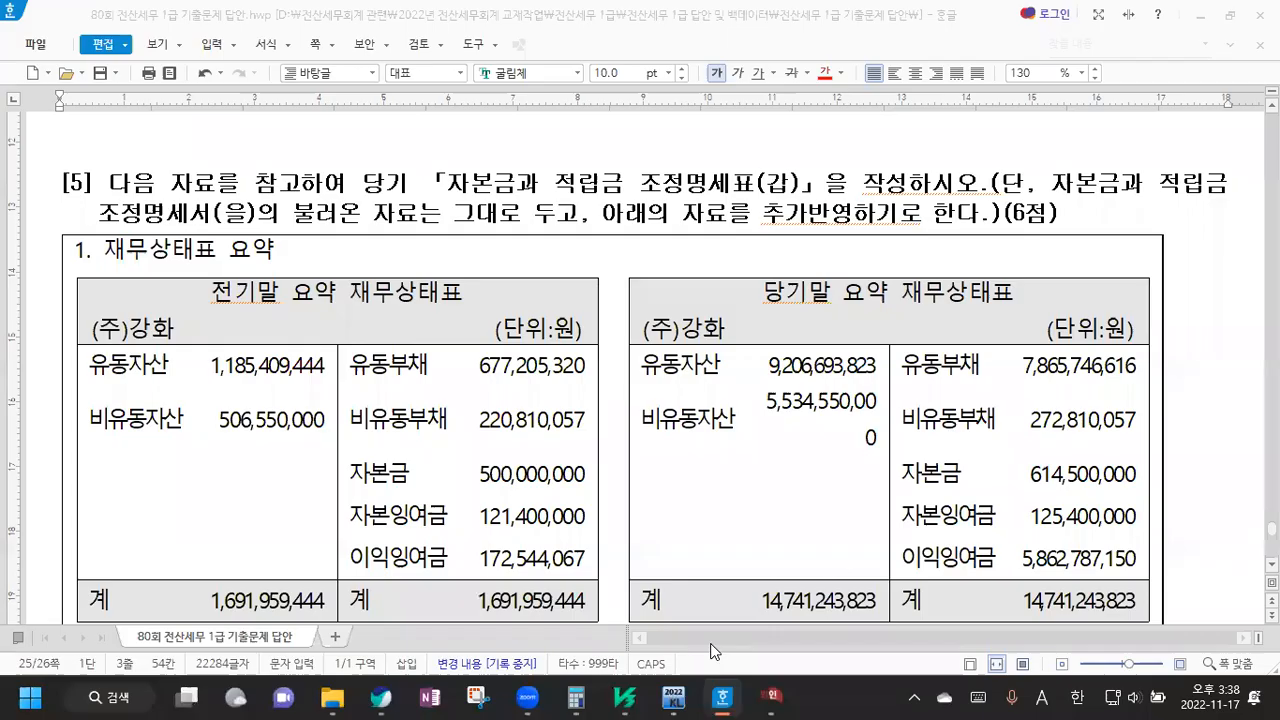
left_click(189, 200)
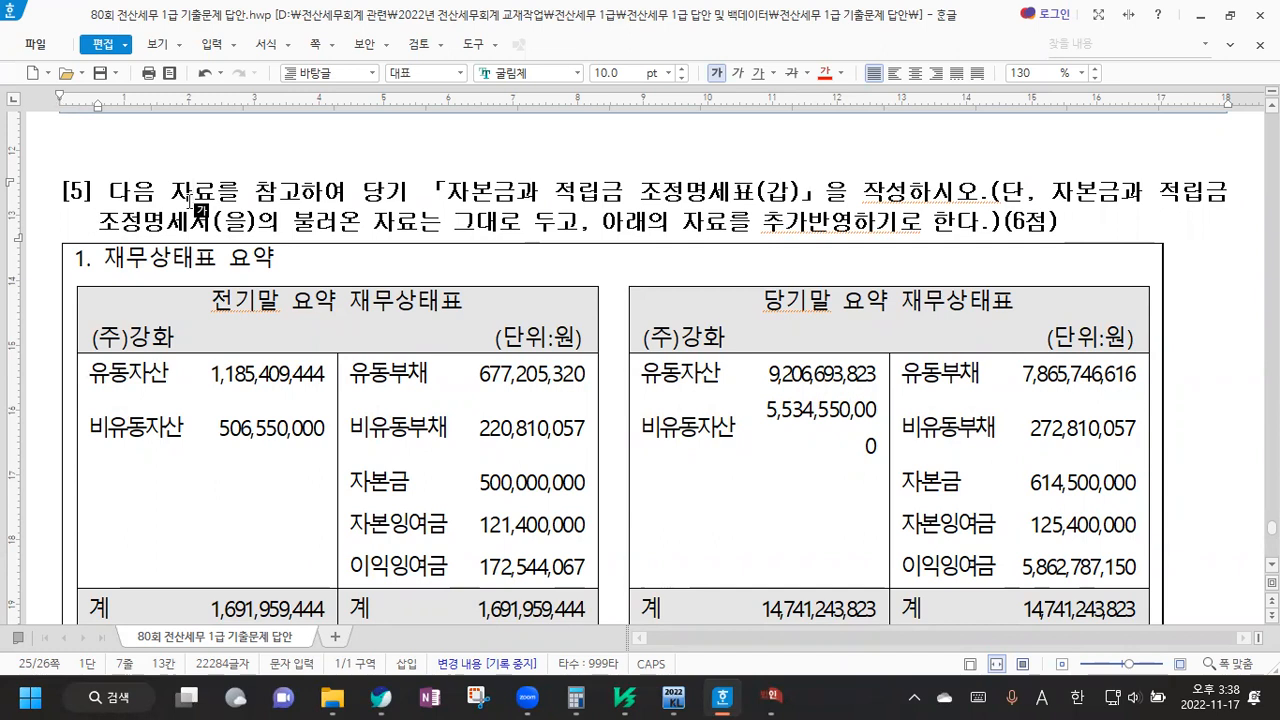
scroll(283, 260, "down", 2)
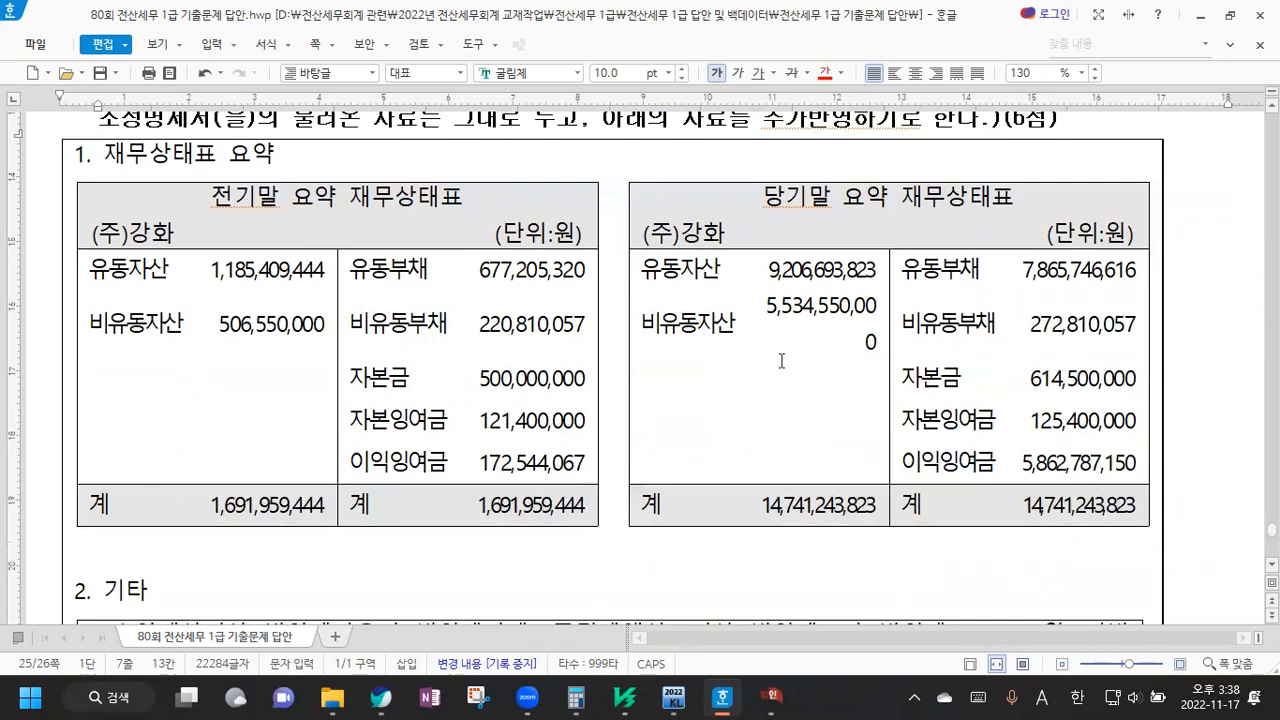
left_click_drag(819, 323, 840, 359)
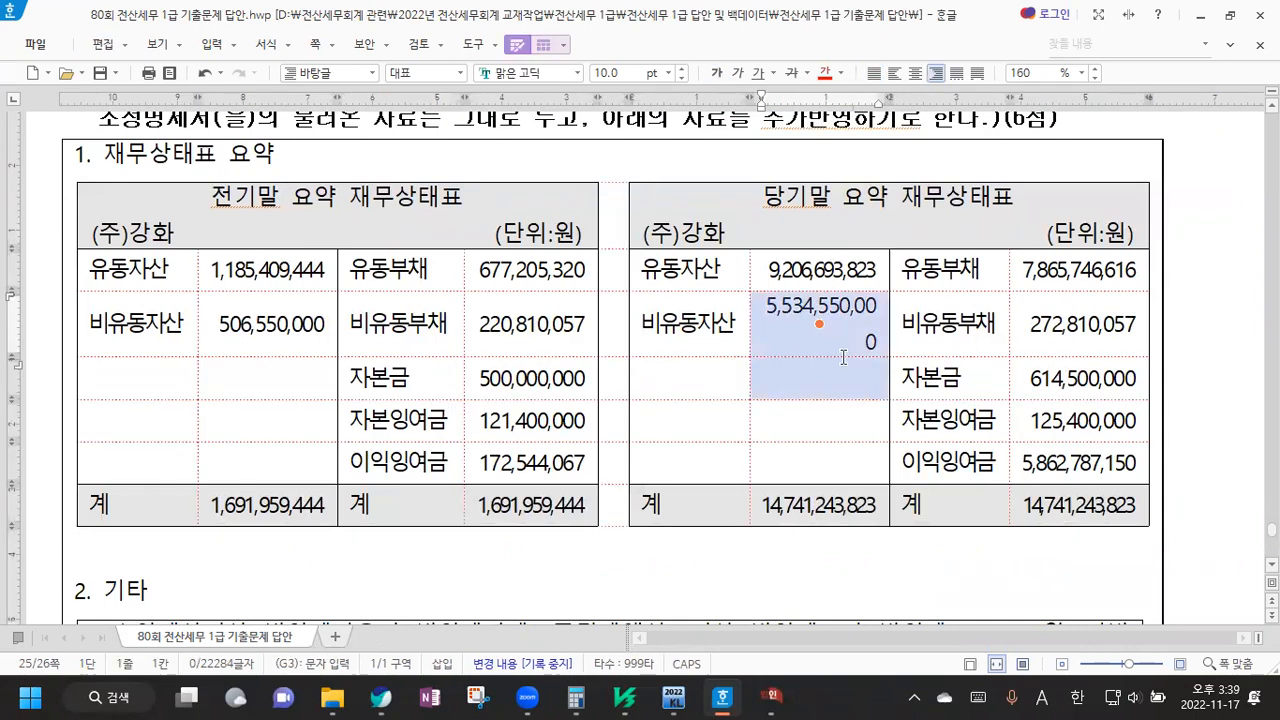
left_click_drag(841, 272, 860, 491)
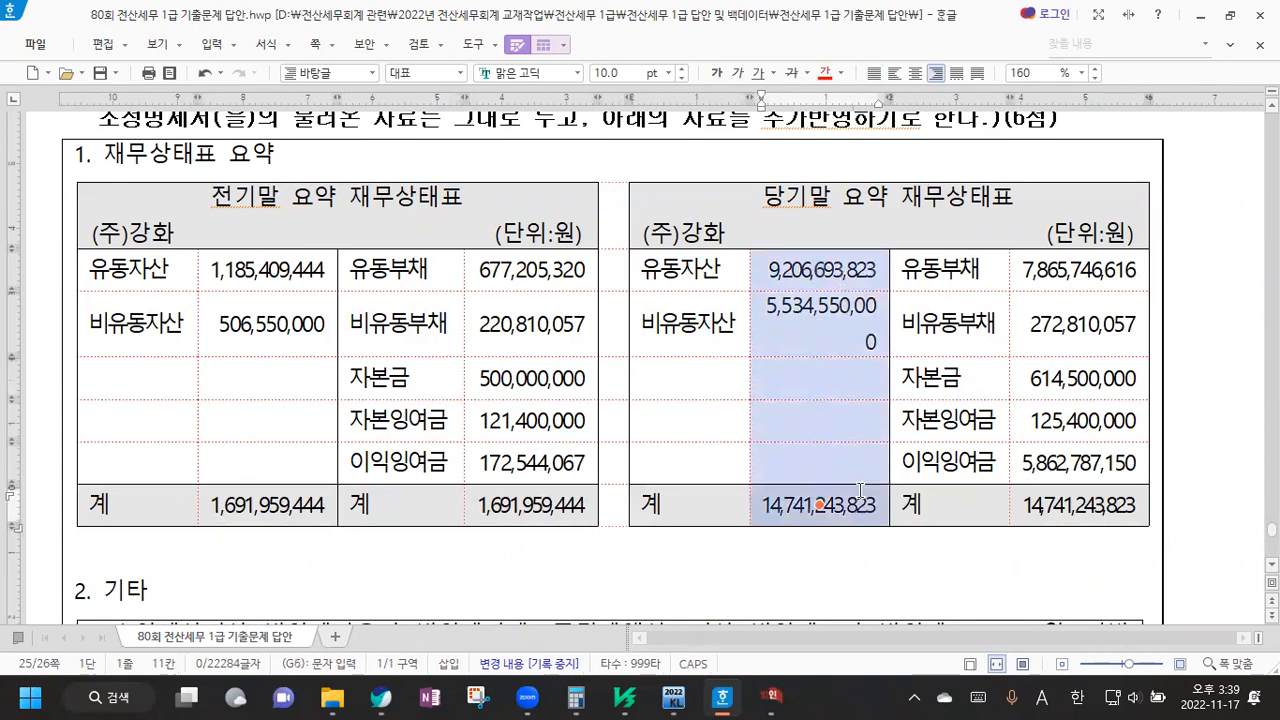
key("ctrl+Right")
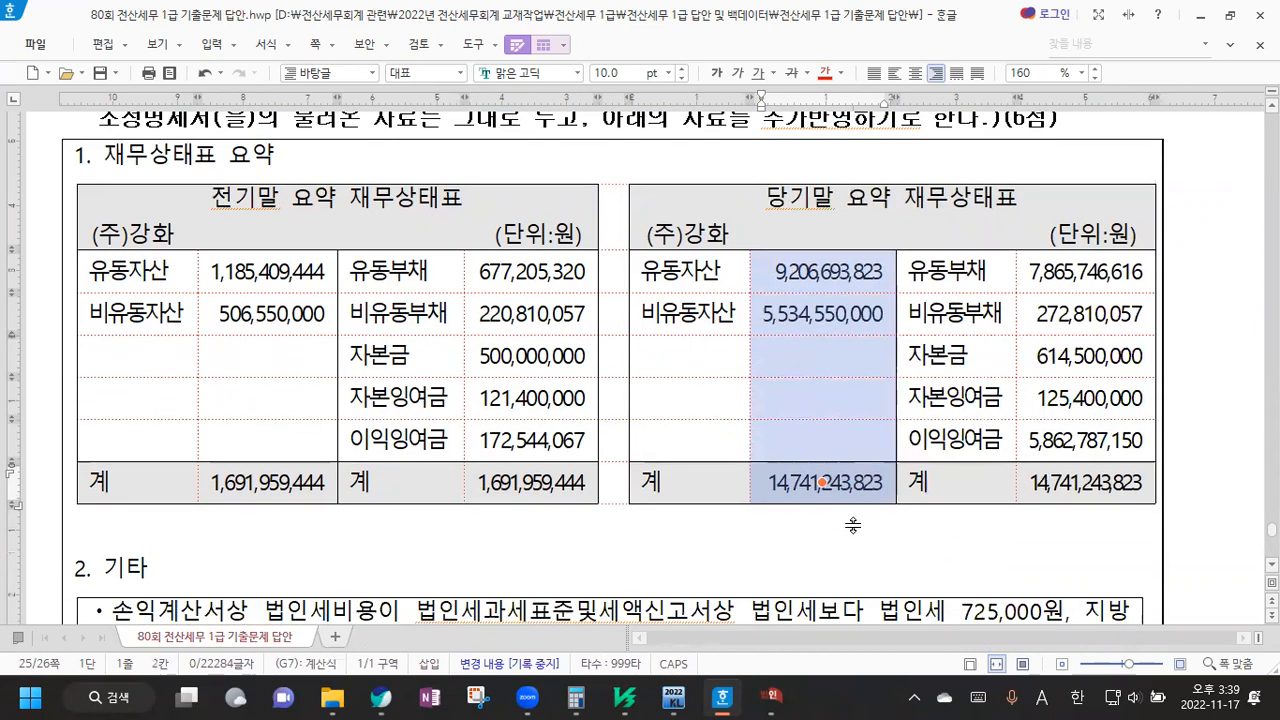
Colour the 자본금, 자본잉여금 and 이익잉여금 rows red in both the 전기말 and 당기말 요약 재무상태표
left_click(458, 568)
scroll(430, 500, "down", 1)
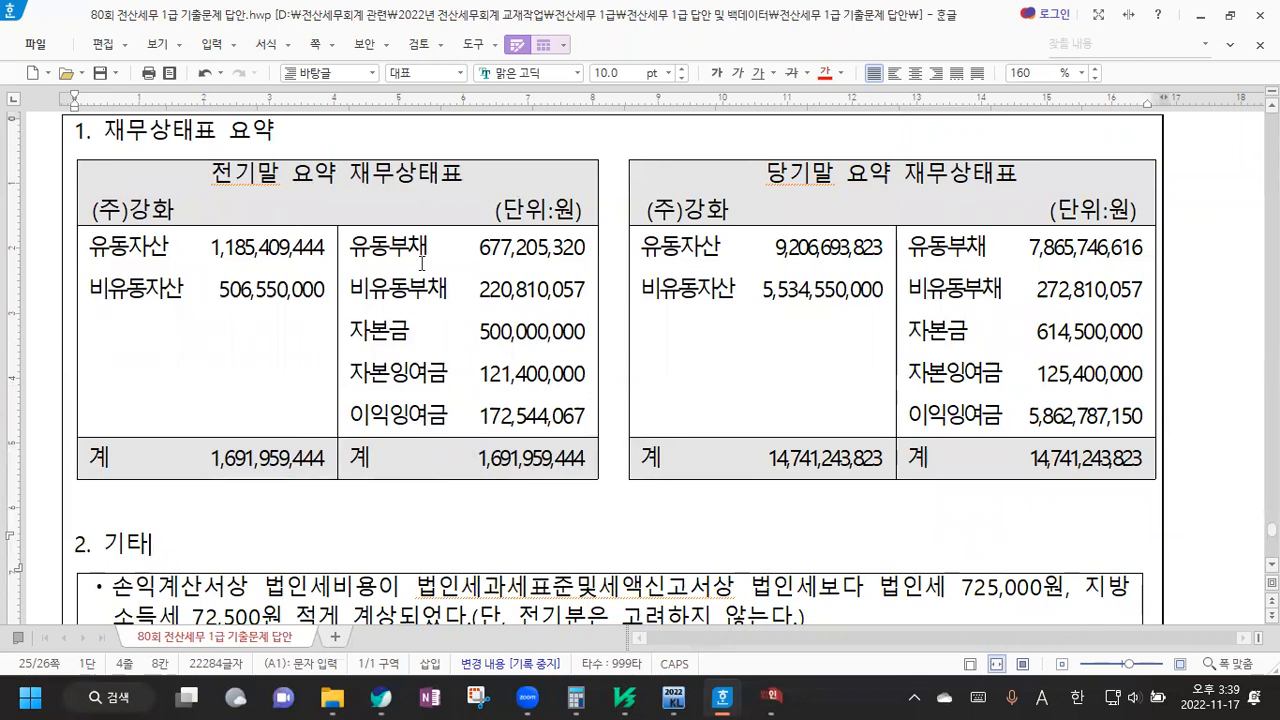
left_click_drag(356, 328, 534, 423)
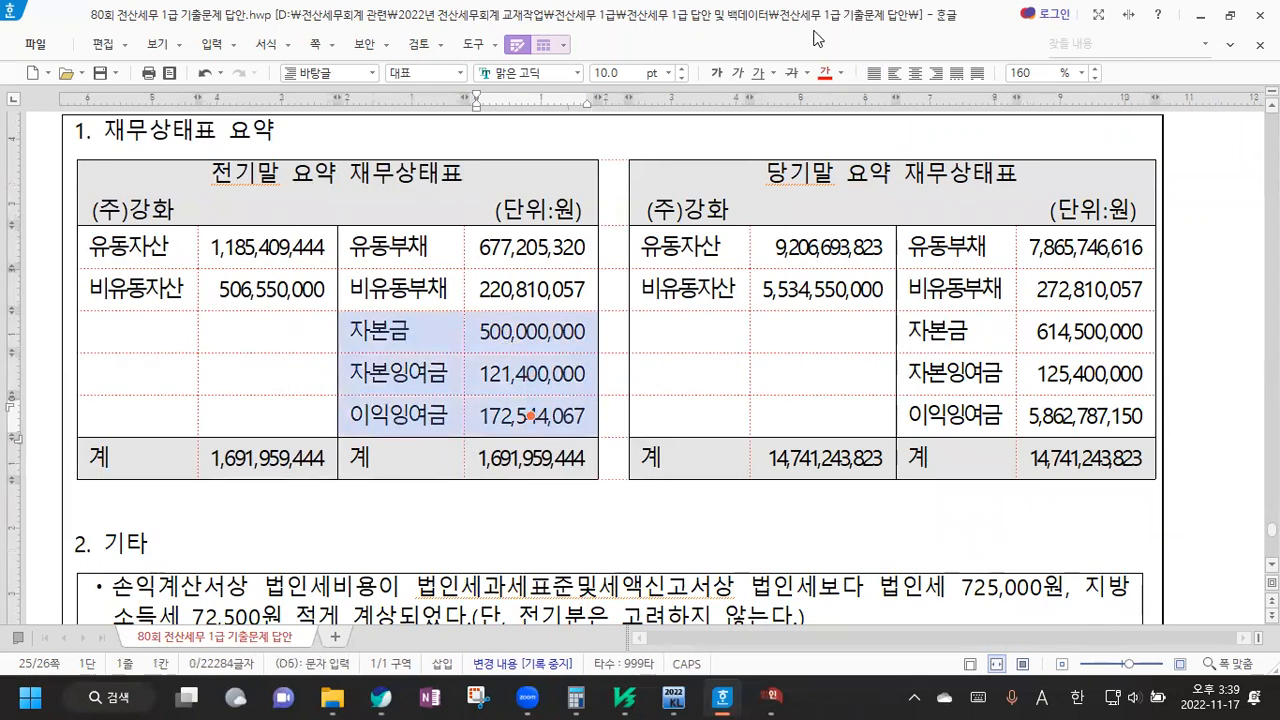
left_click(825, 72)
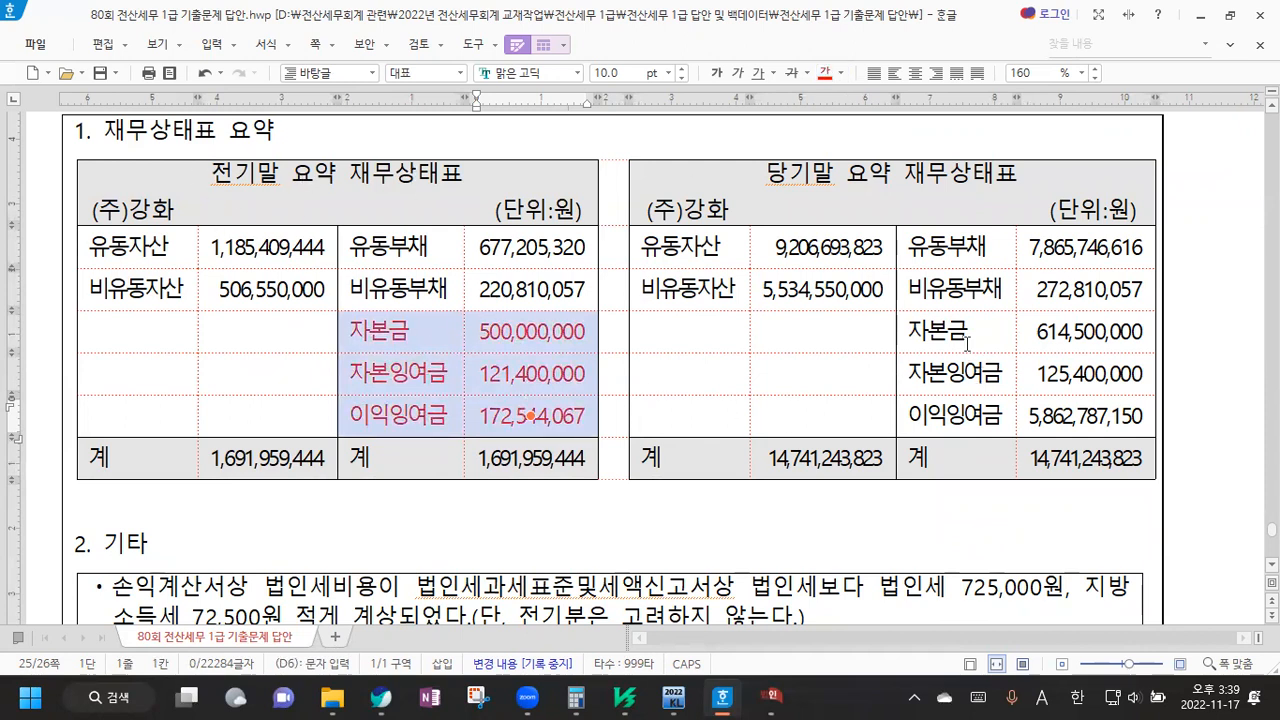
left_click(937, 333)
left_click_drag(937, 333, 1085, 415)
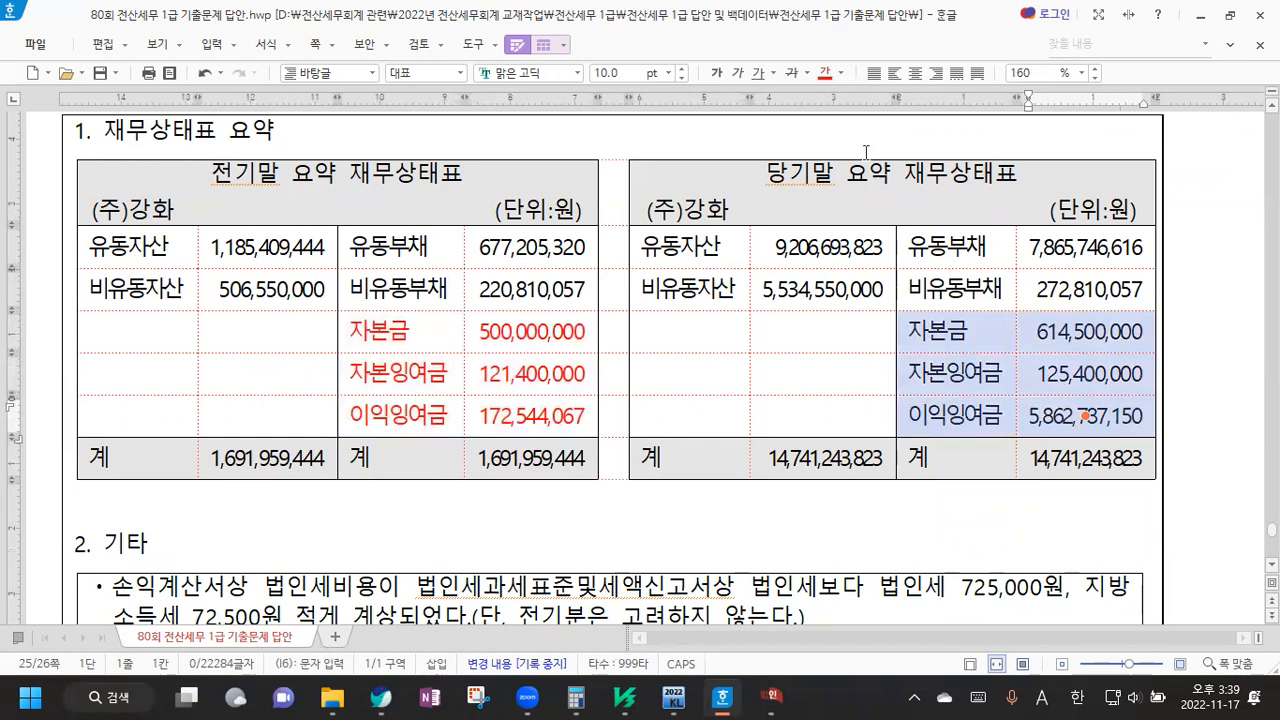
left_click(826, 73)
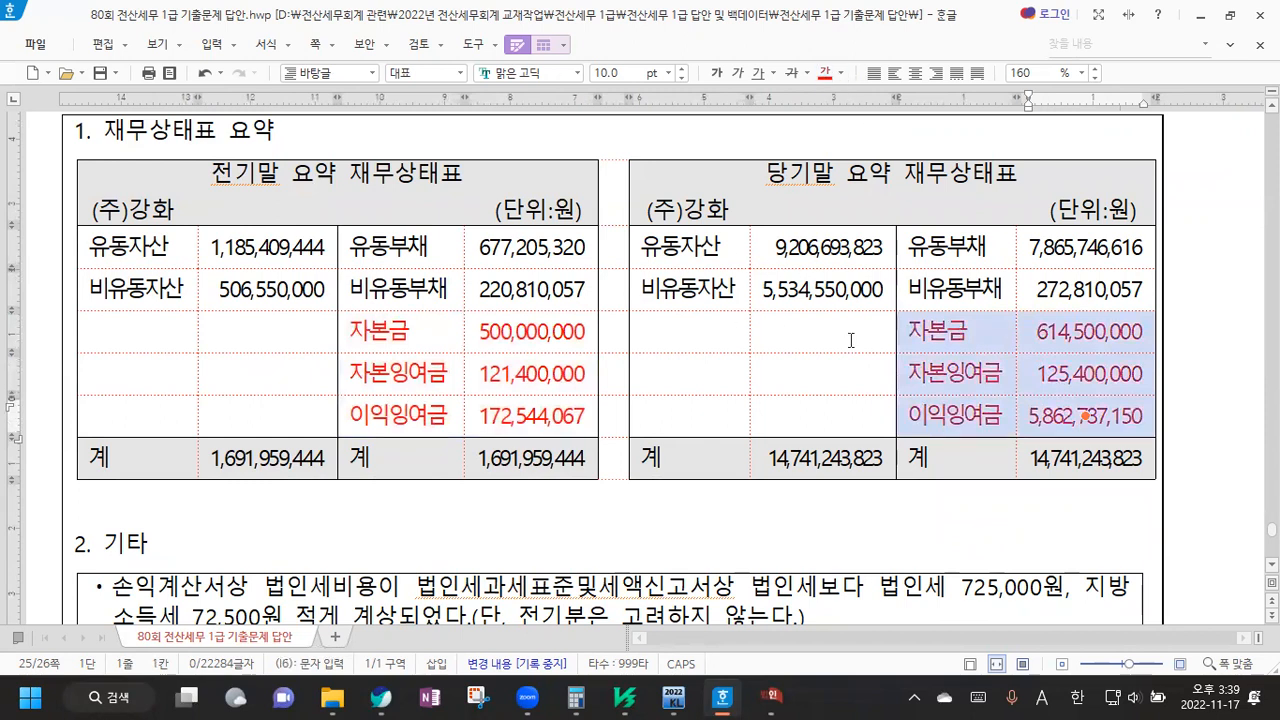
left_click(555, 525)
Examine the 법인세비용 note under 2. 기타 and its comparison of 손익계산서 법인세등 with the 세액신고서상 법인세비용
scroll(470, 520, "down", 3)
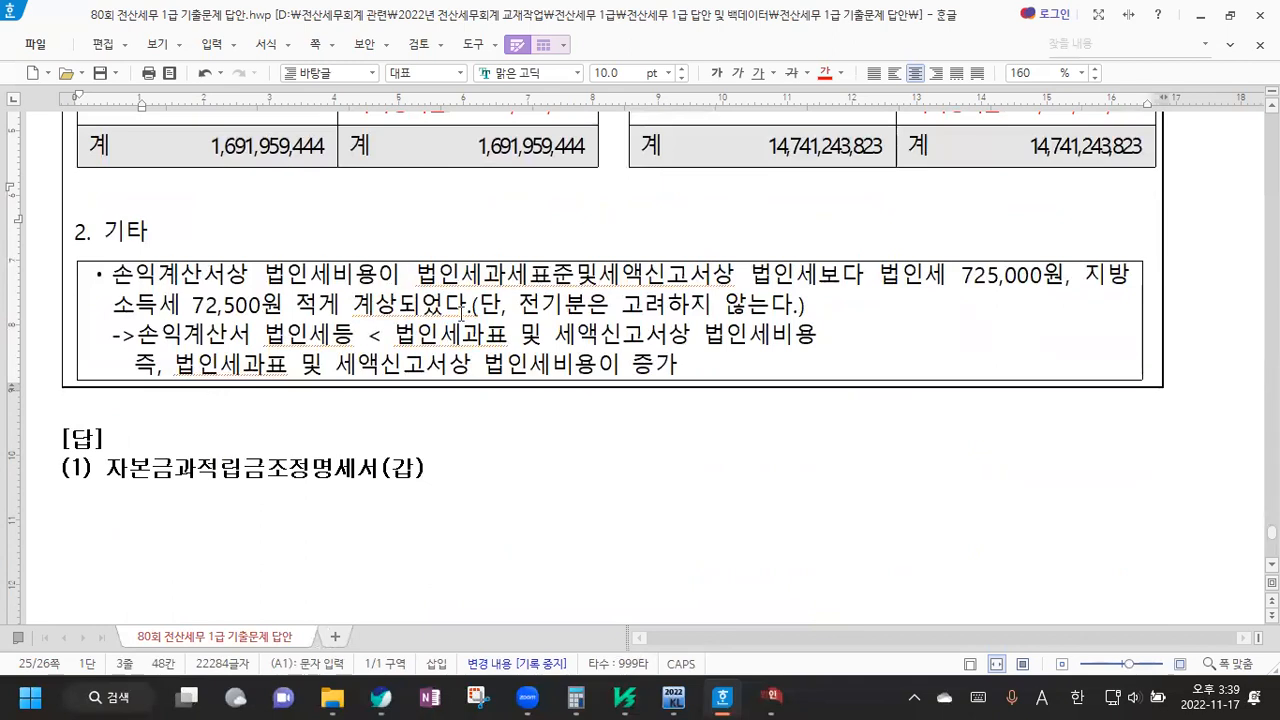
left_click_drag(116, 274, 447, 271)
left_click(447, 272)
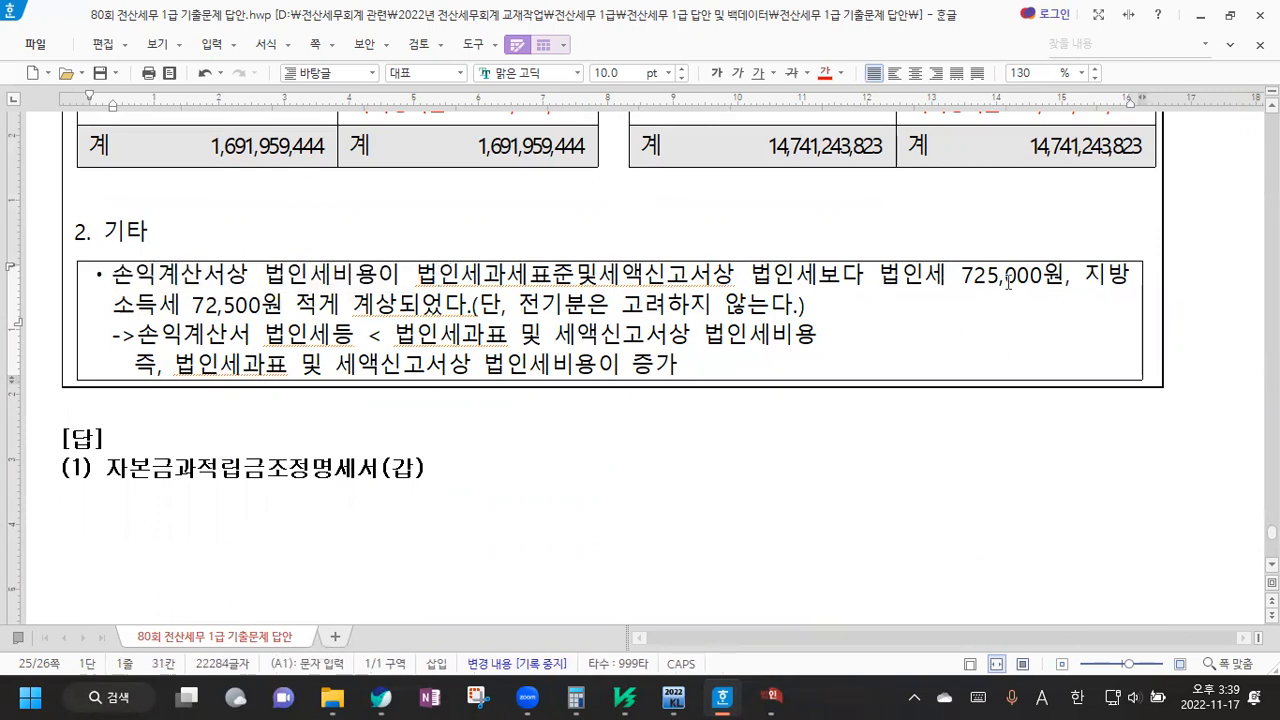
key("Hangul")
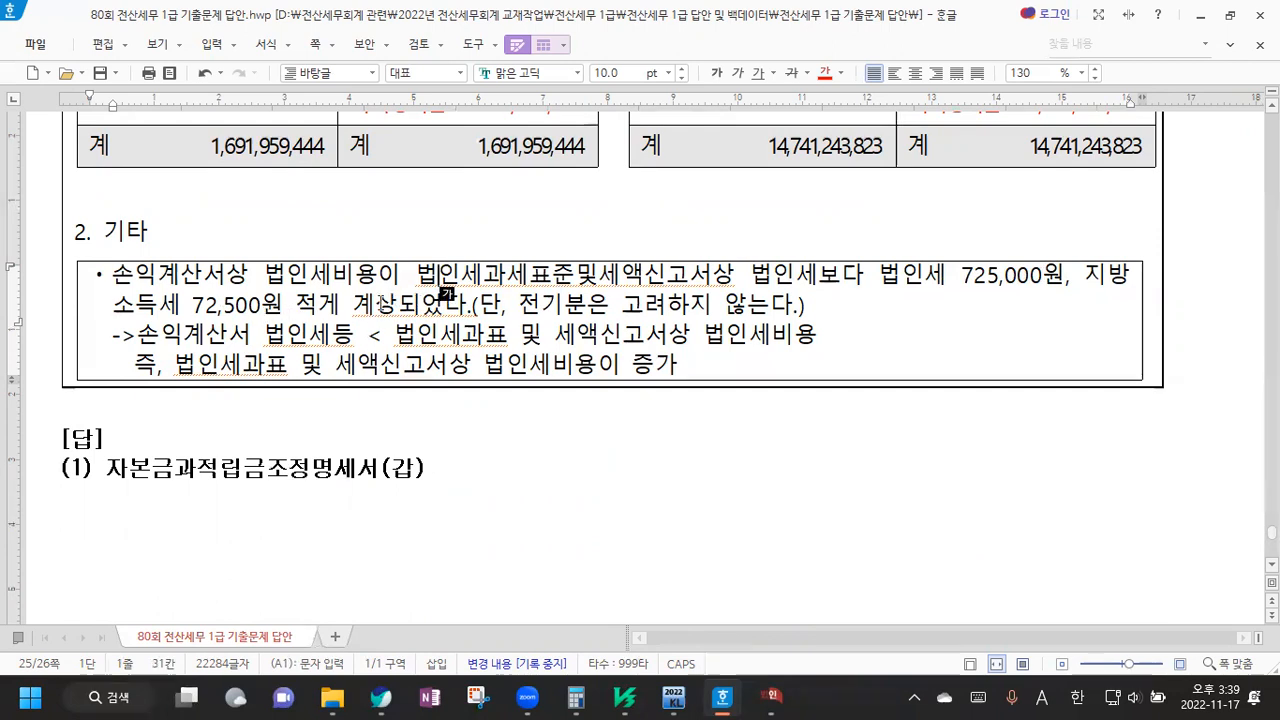
left_click_drag(137, 334, 346, 331)
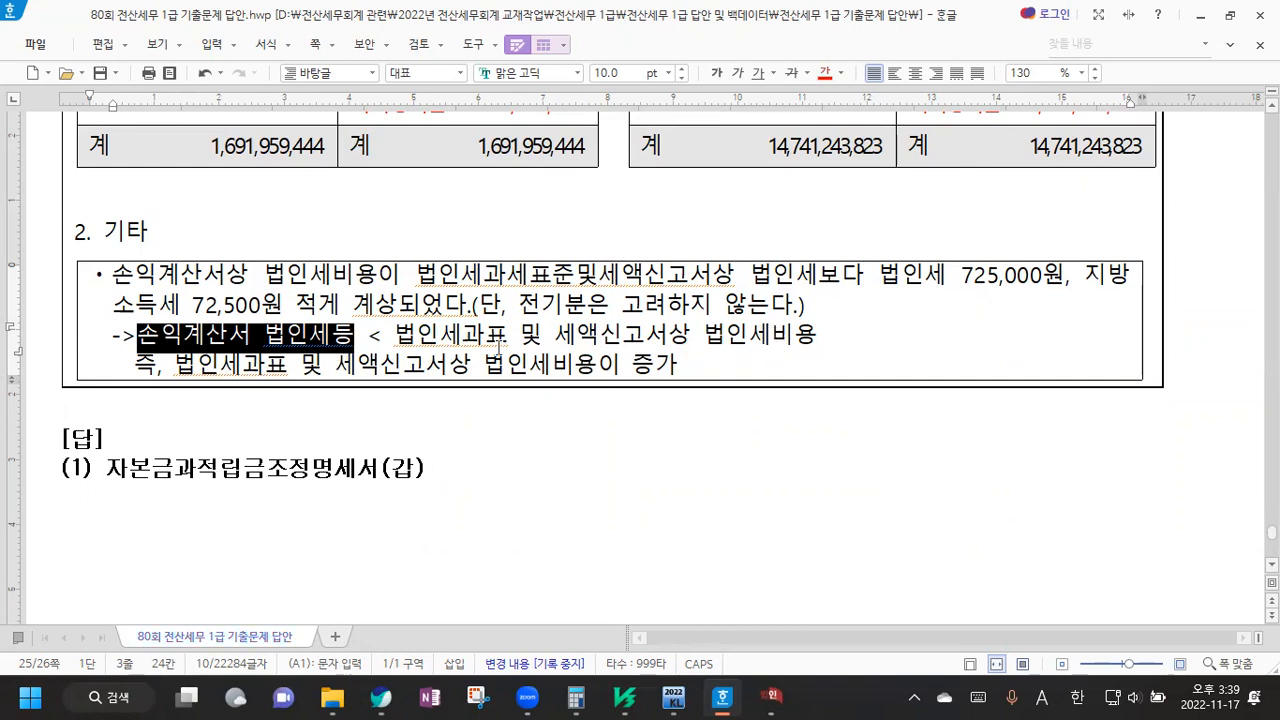
left_click(295, 342)
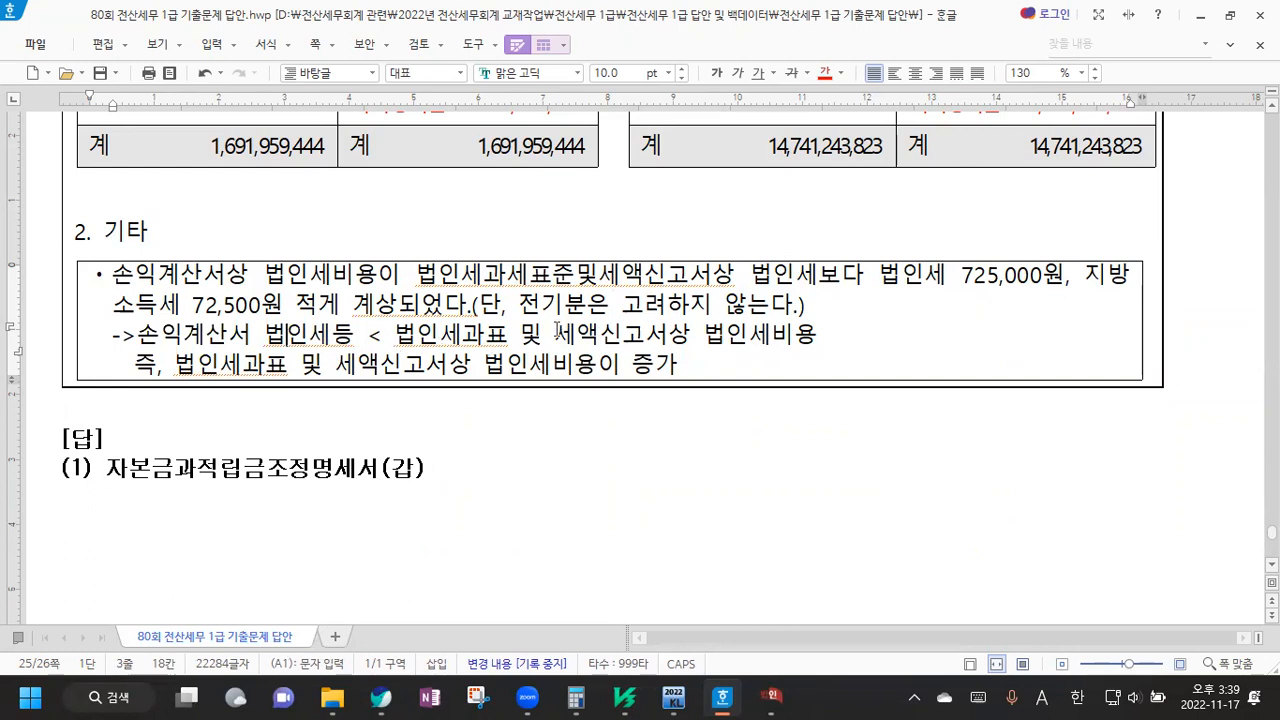
Add the line "*자본금과 적립금 조정명세서(갑)->세법상 자본을 구하는 서식" under [답], with a blank line before heading (1)
scroll(556, 329, "down", 3)
left_click(170, 333)
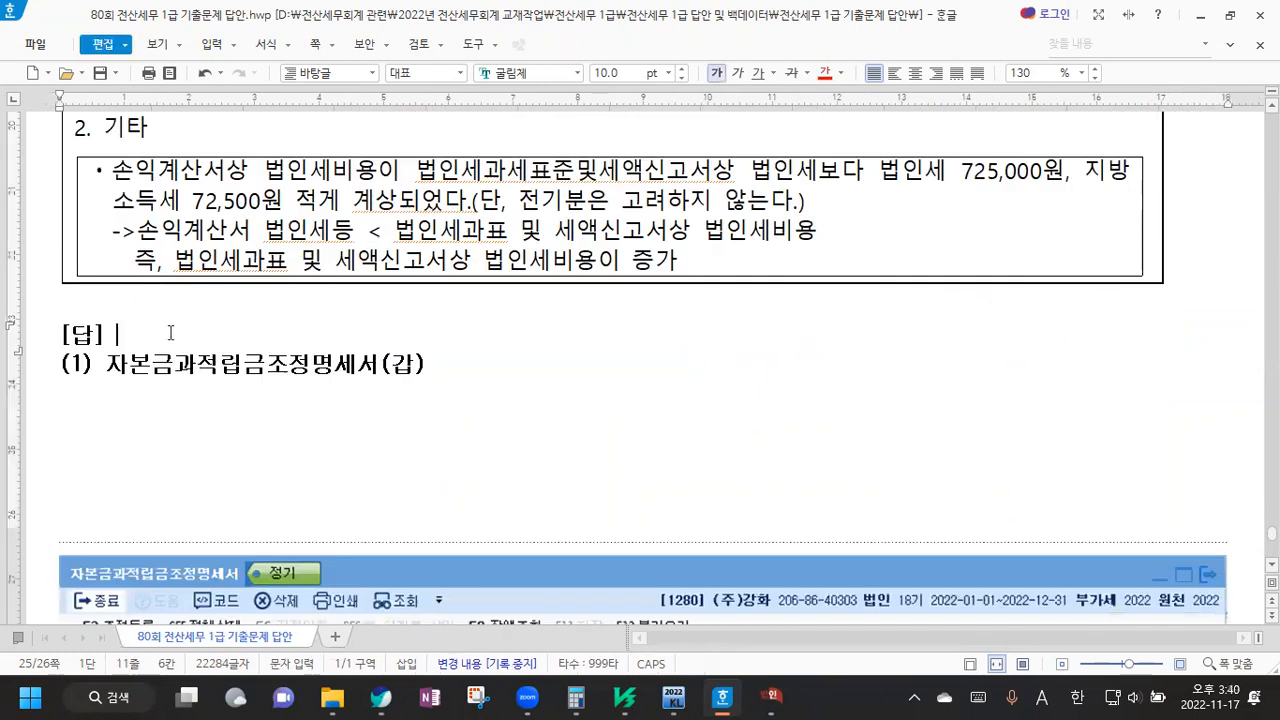
key("Return")
key("Return")
key("Up")
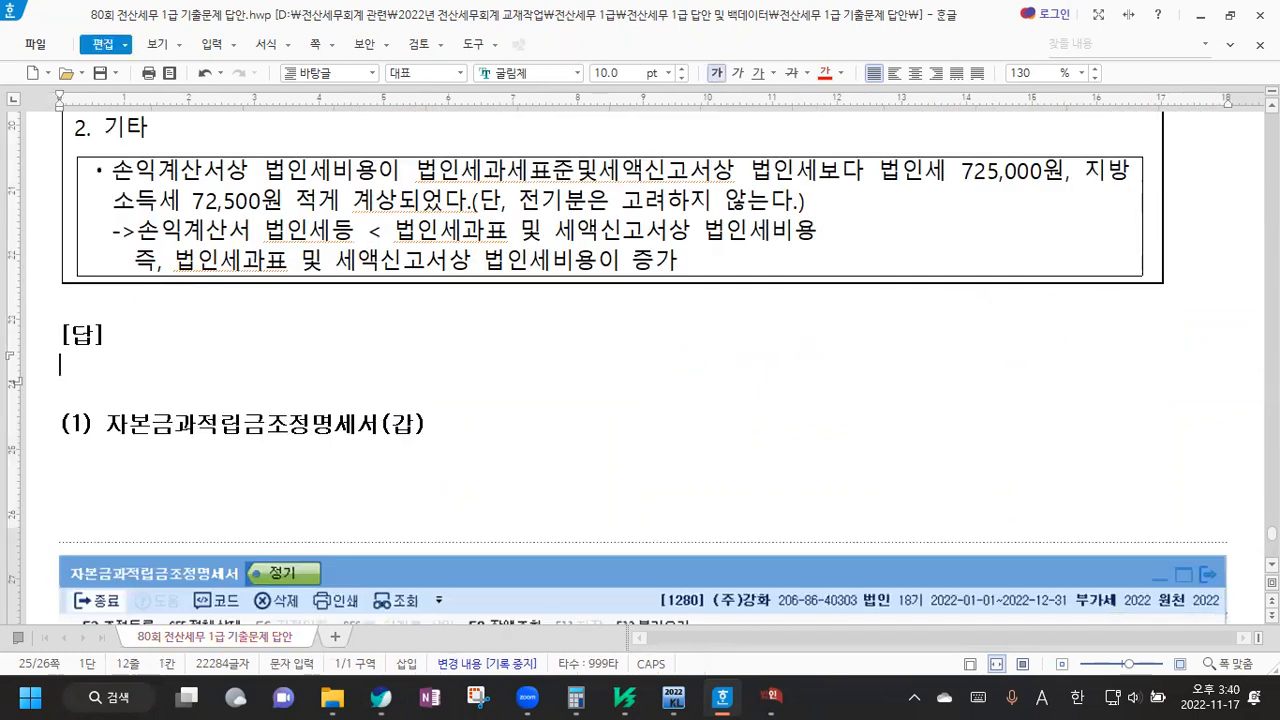
type("*자본")
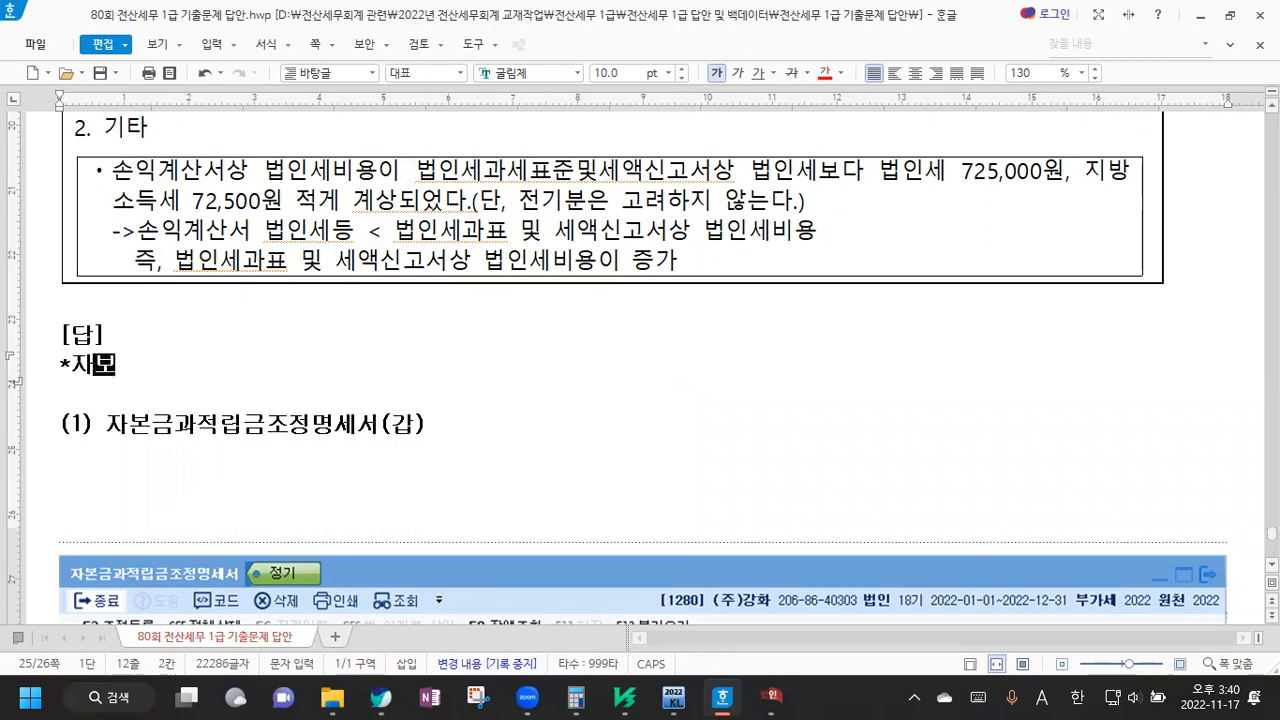
type("금과 적ㄹ립ㄱ")
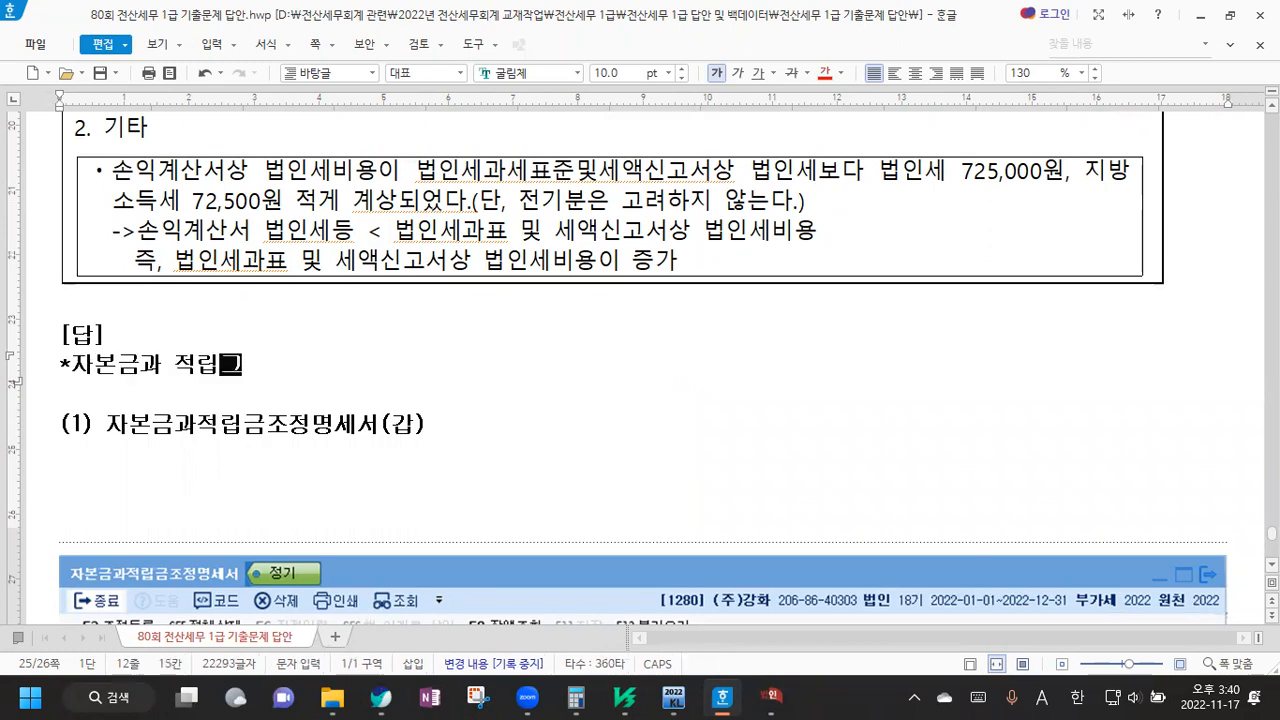
type("조정명ㅅ")
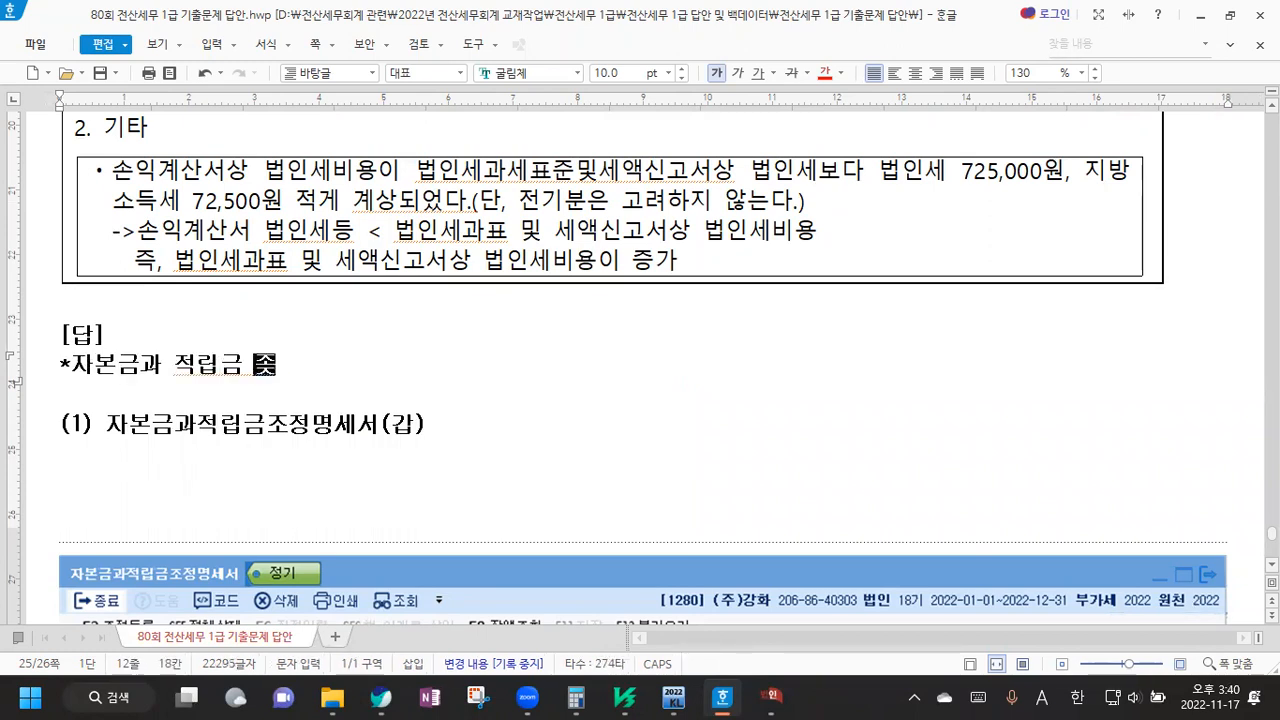
type("ㅔ서(갑")
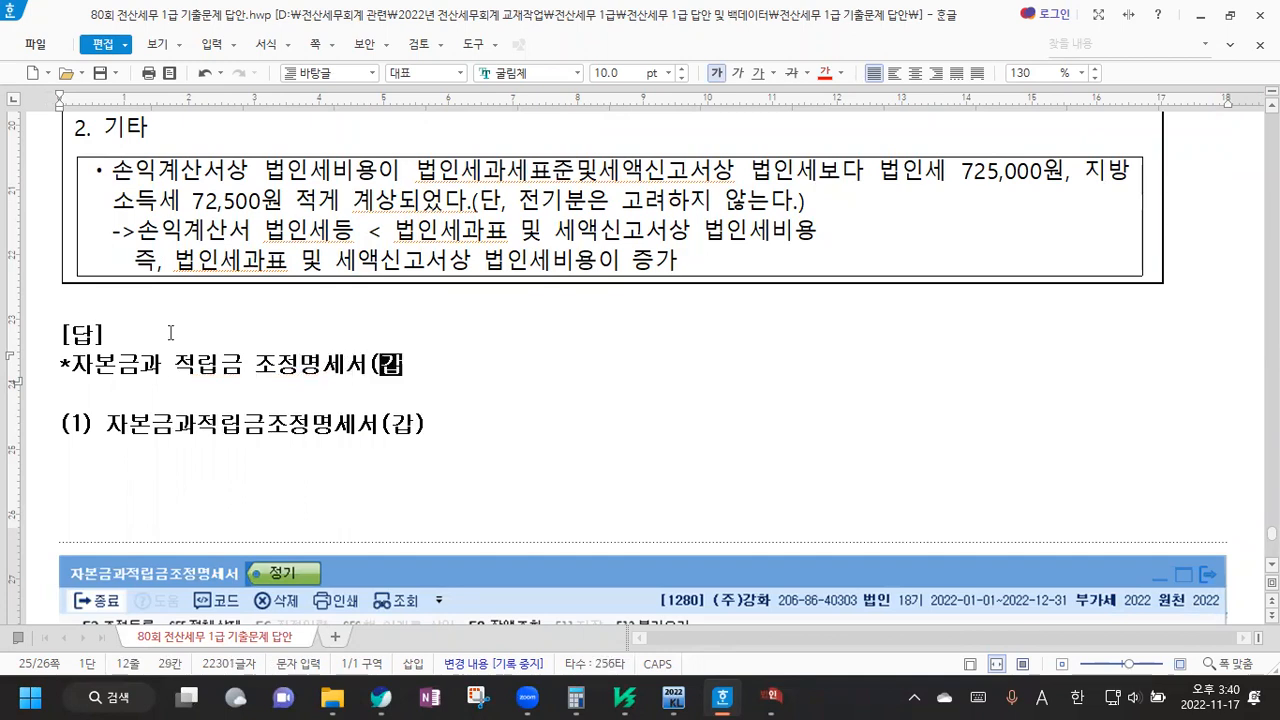
type(")->셀")
type("법상 자본을 ")
type("구하는 서식")
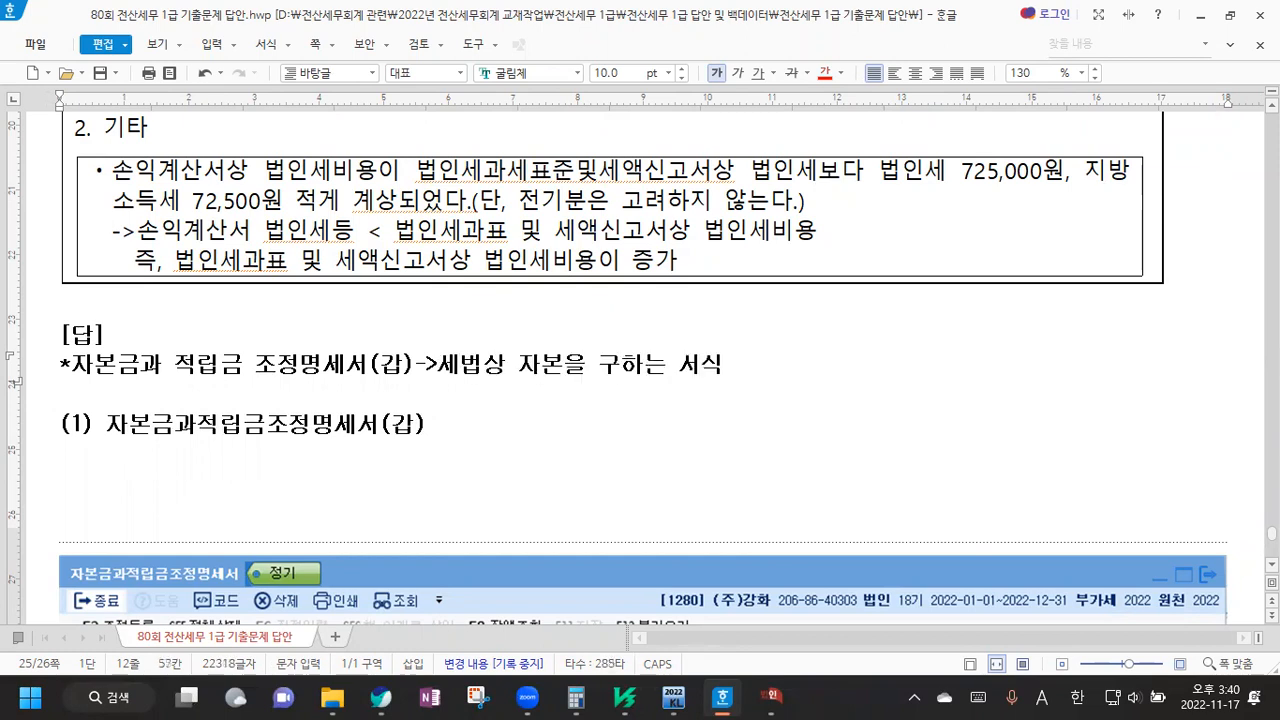
Start the formula on a new line below the note with "기업회계상 자본+(+)유보"
key("Return")
type("기업회계")
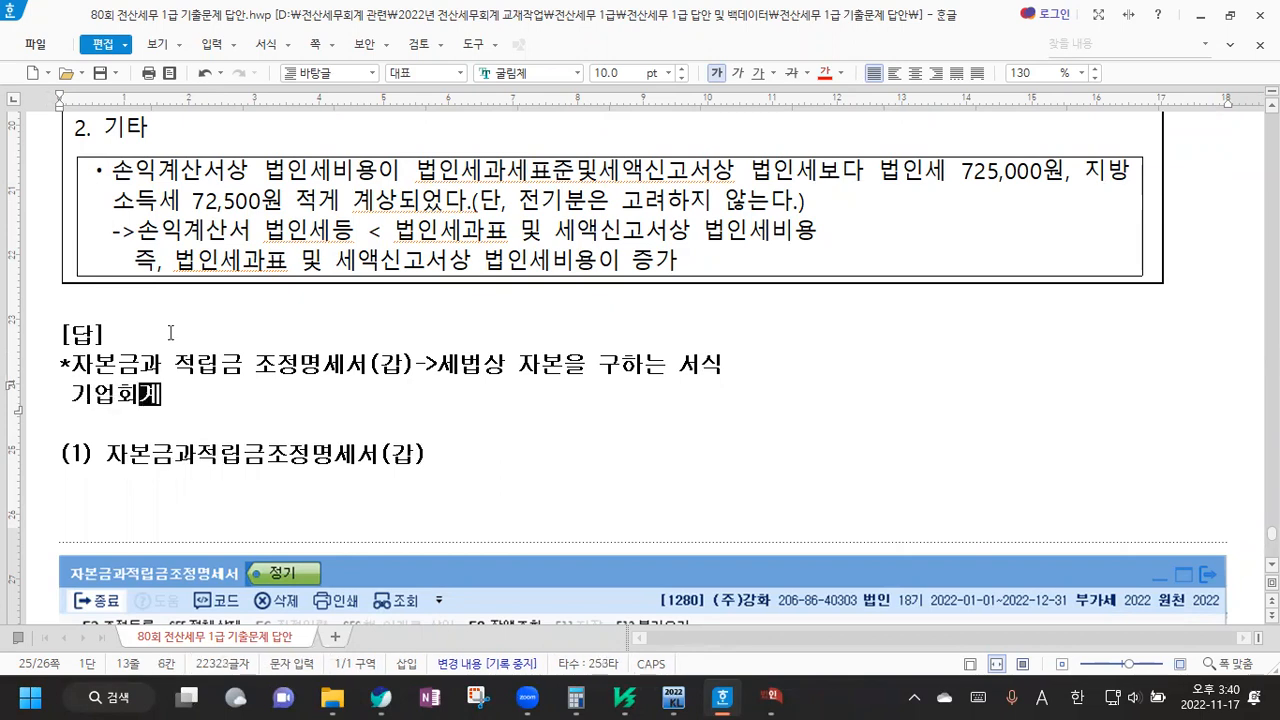
type("상 자본")
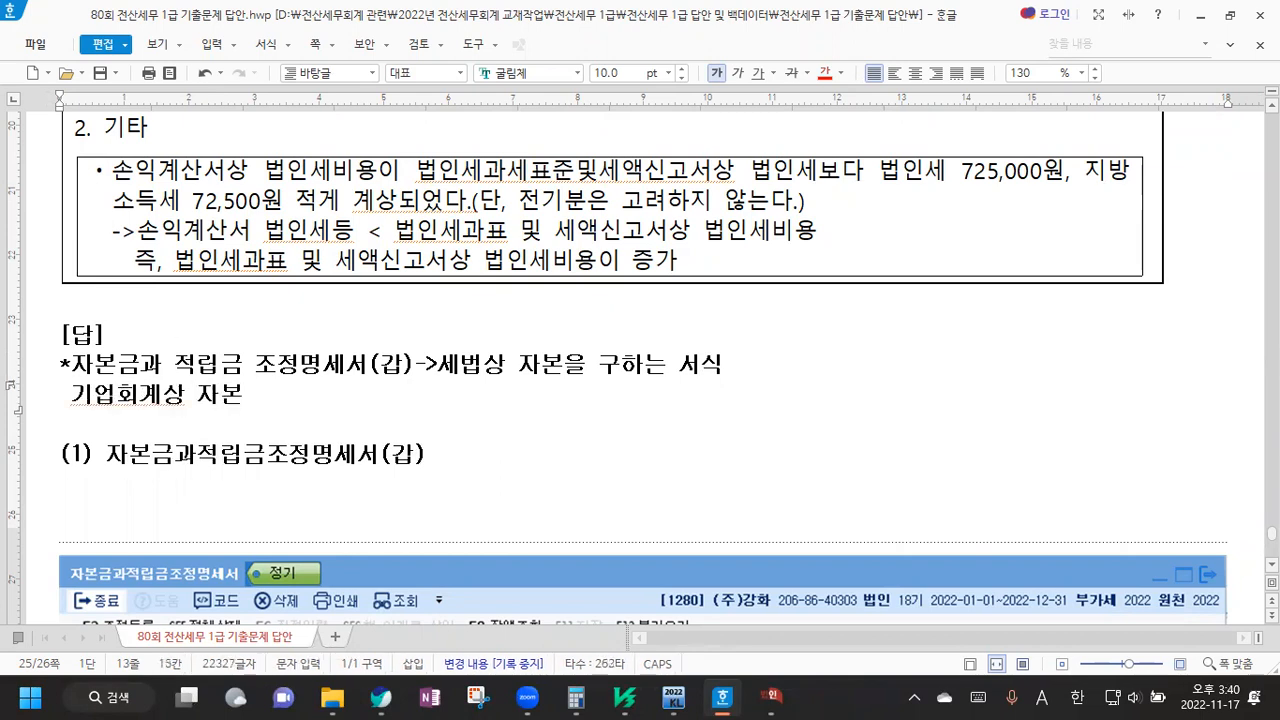
type("+(")
type("버")
type(")유보")
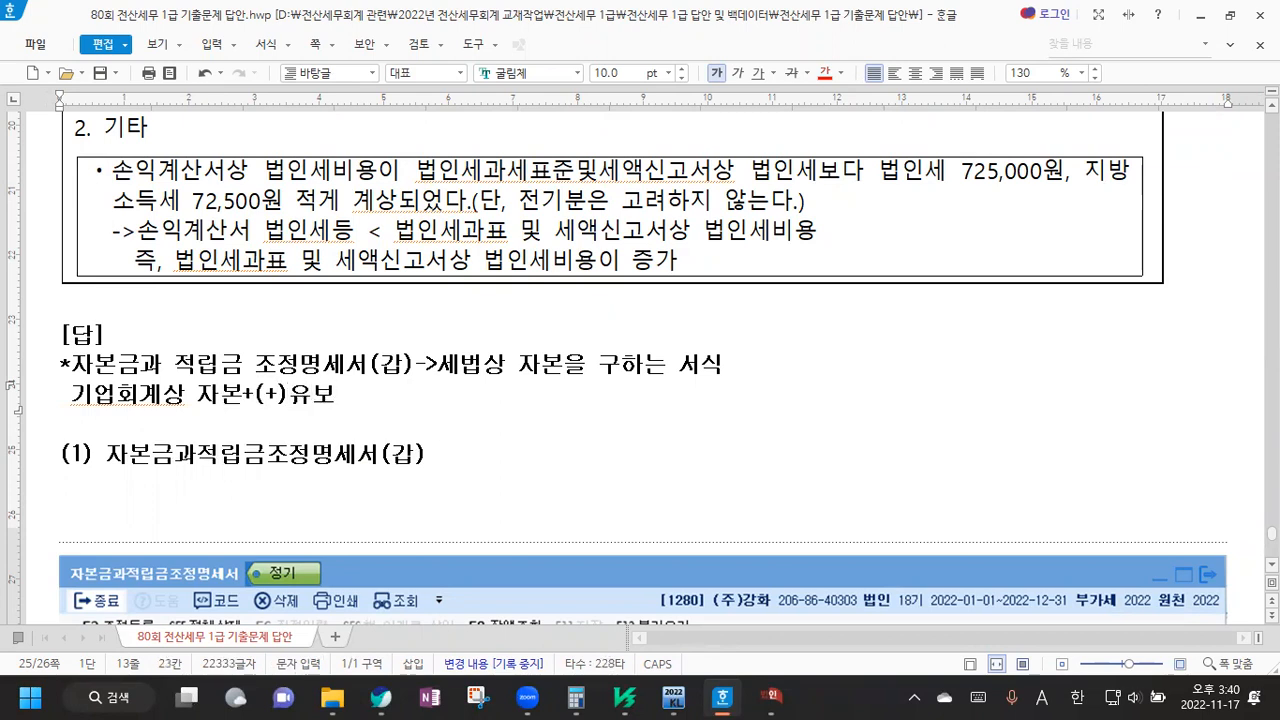
Add a second formula line reading "-(-)유보", aligned beneath "+(+)유보"
key("Return")
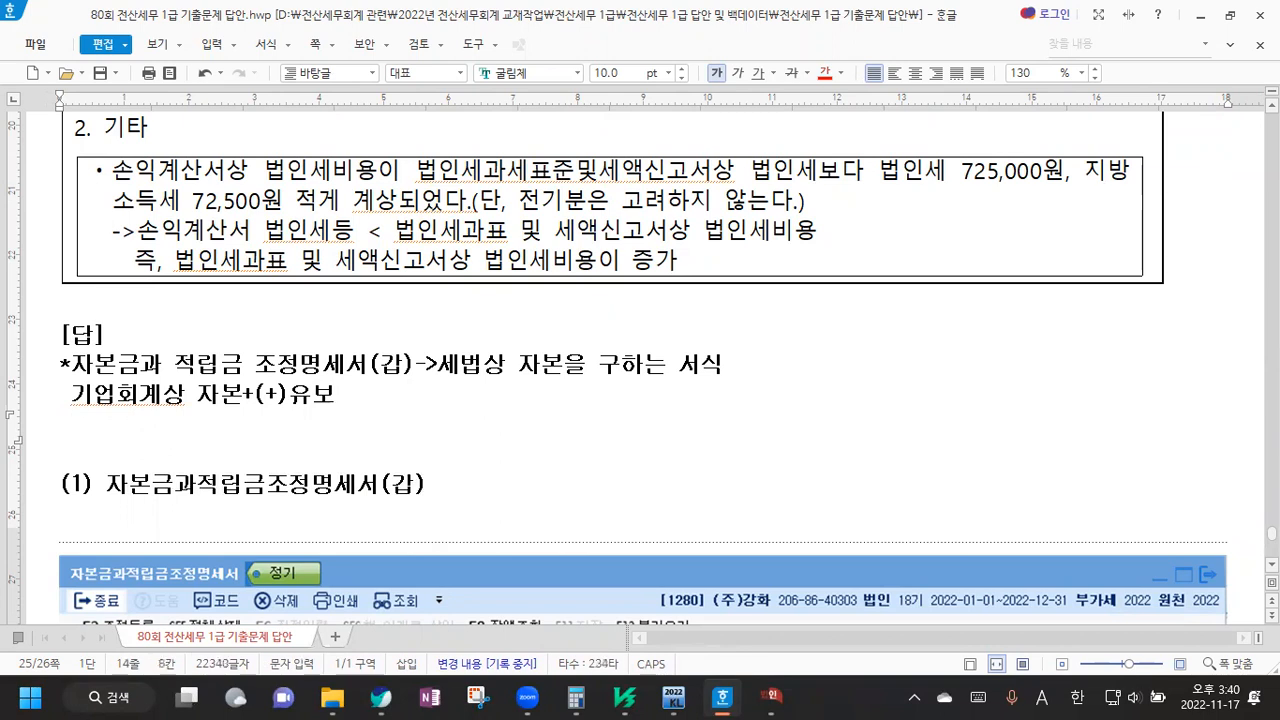
type("+")
type("ㅓ")
type("(")
type("-)유보")
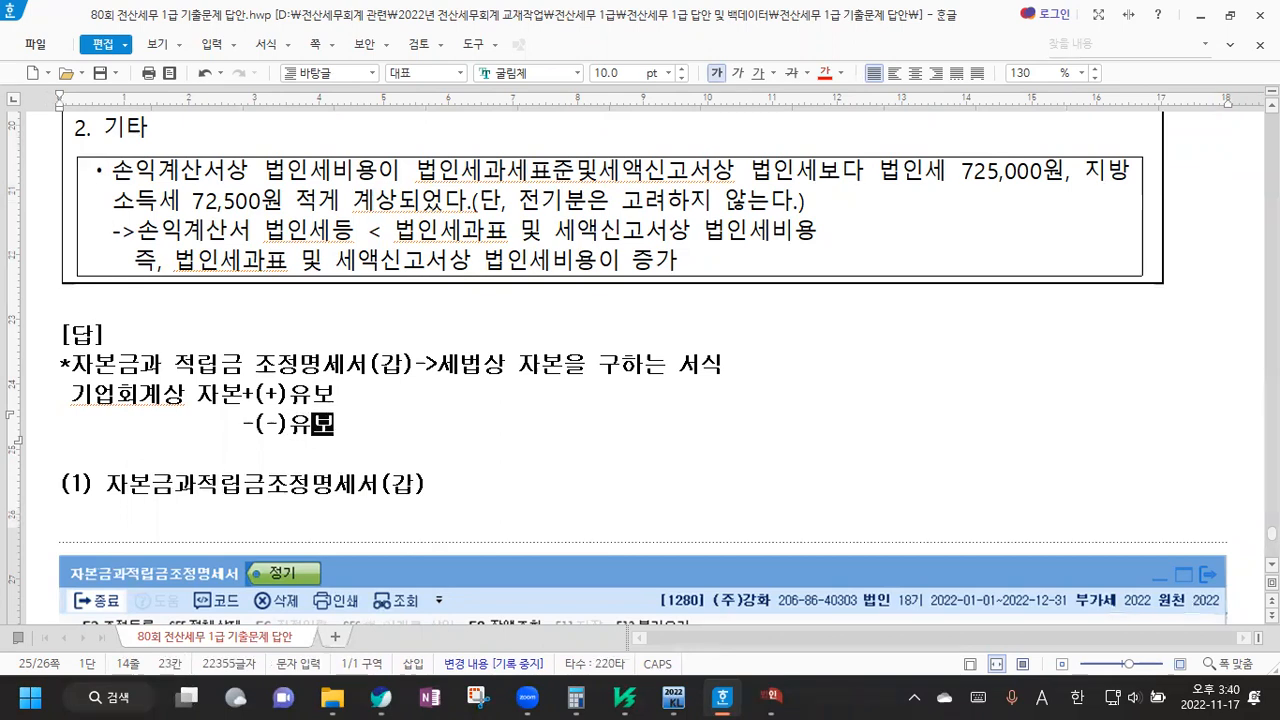
Append "-법인세등 증가액" to the end of the "기업회계상 자본+(+)유보" line
key("Up")
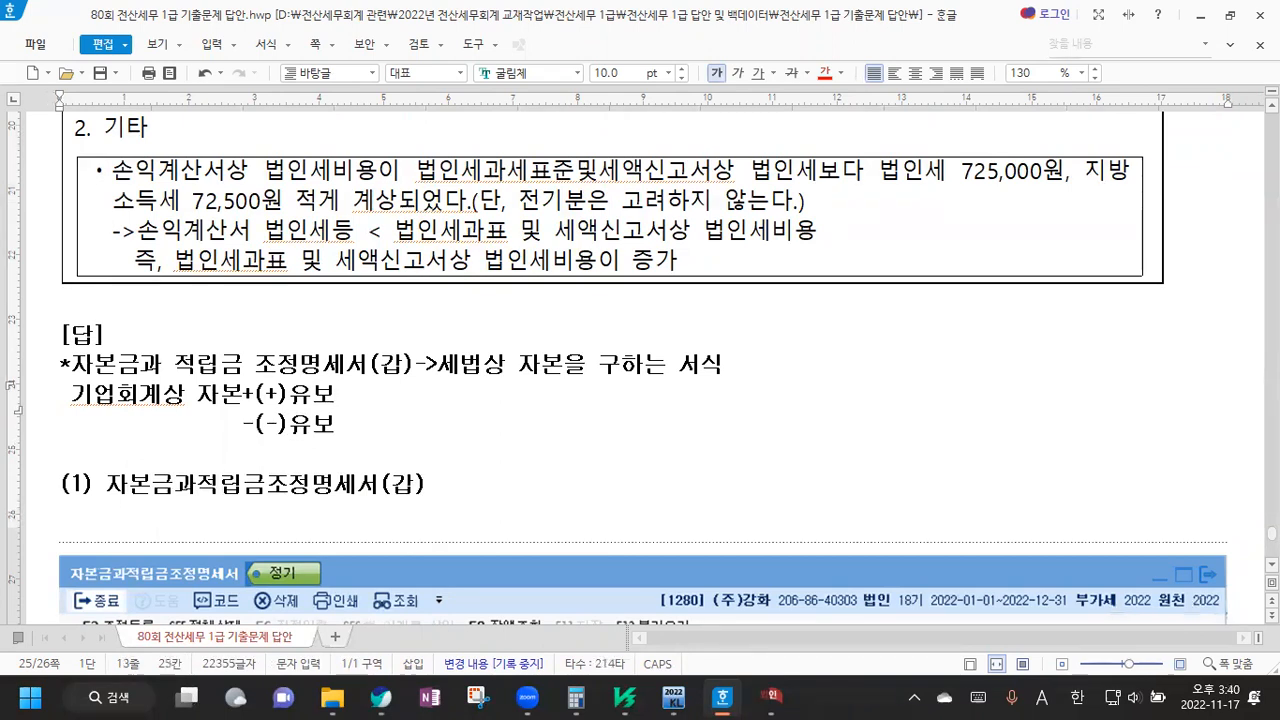
scroll(167, 336, "down", 2)
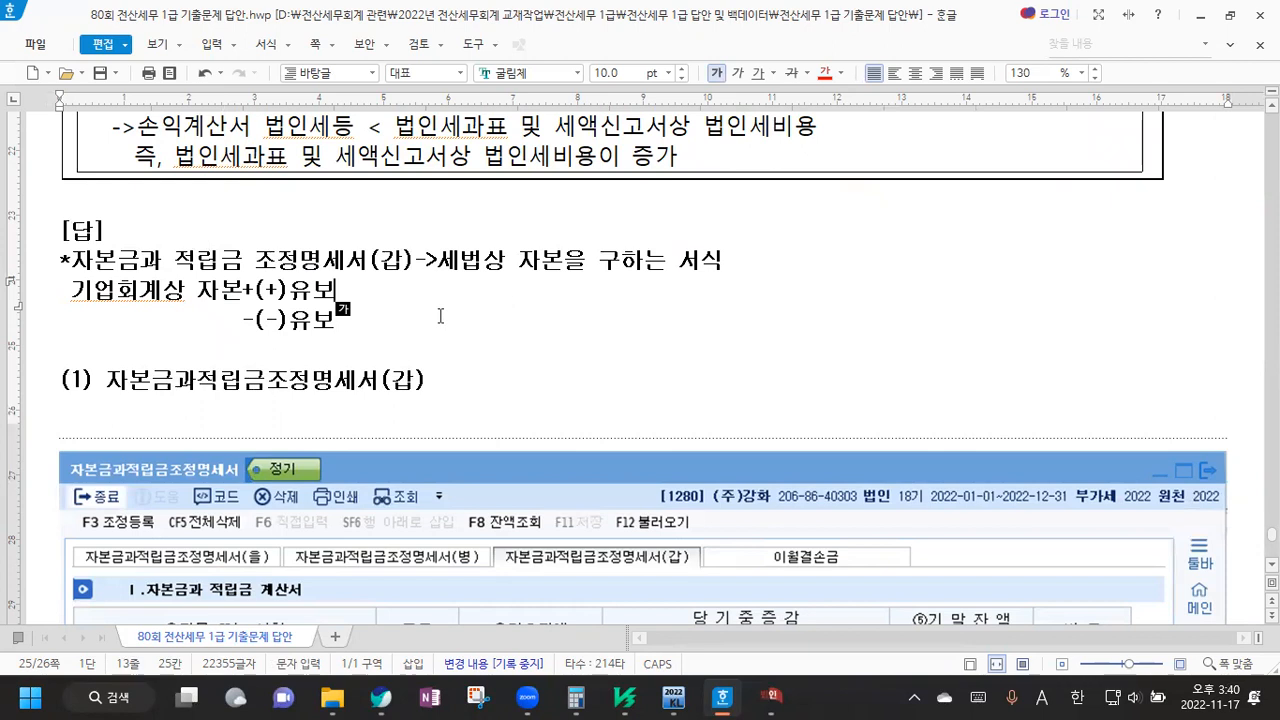
key("Up")
type("-법인세")
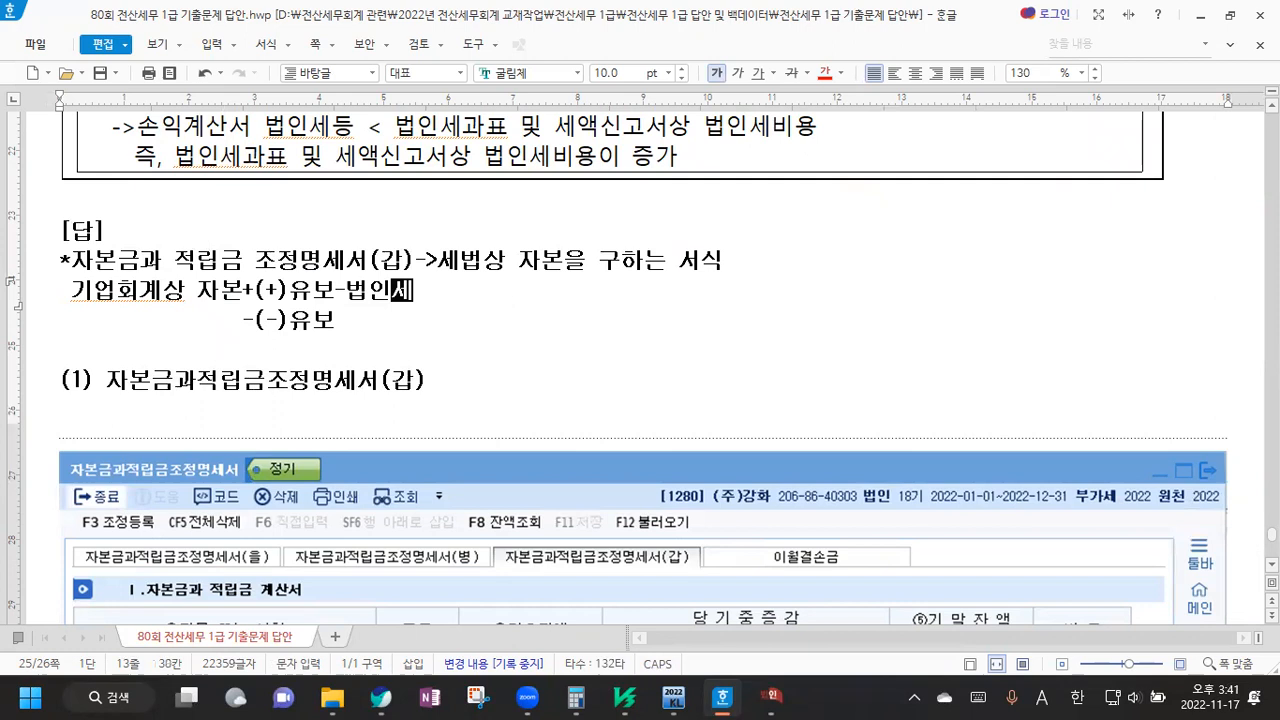
type("등 증가액")
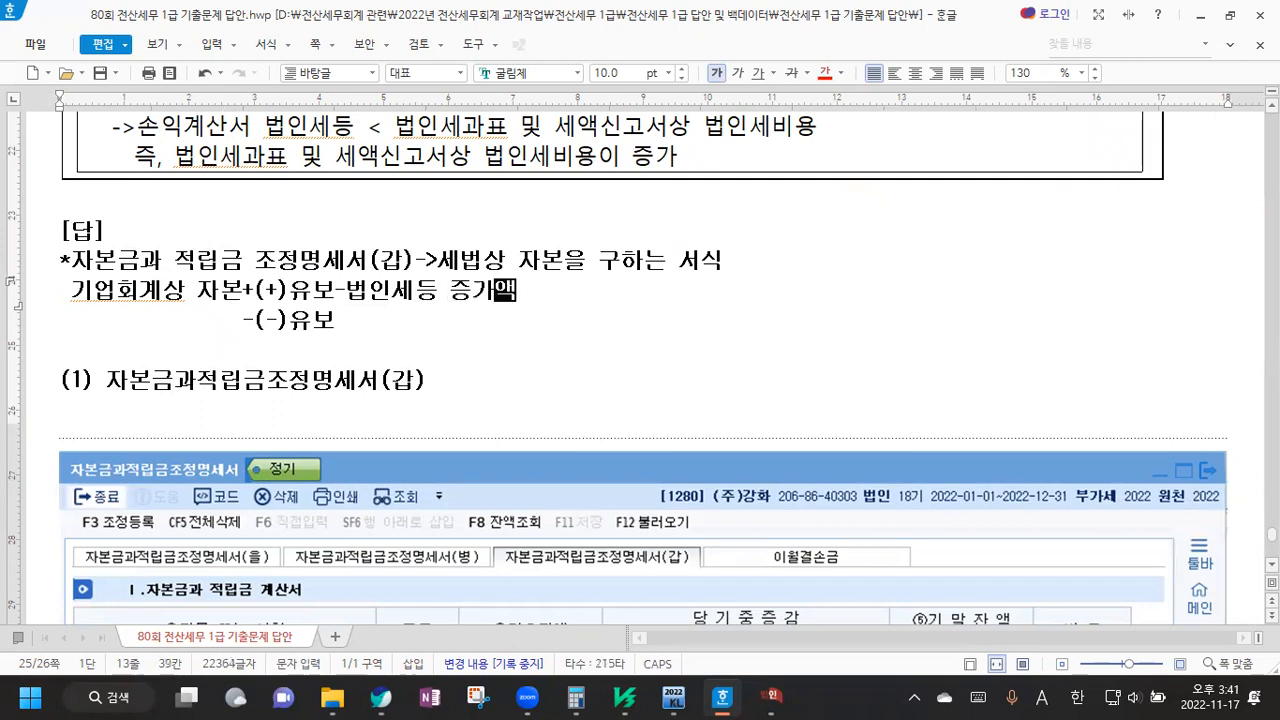
Append "+법인세등 감소액" to the end of the "-(-)유보" line
key("Down")
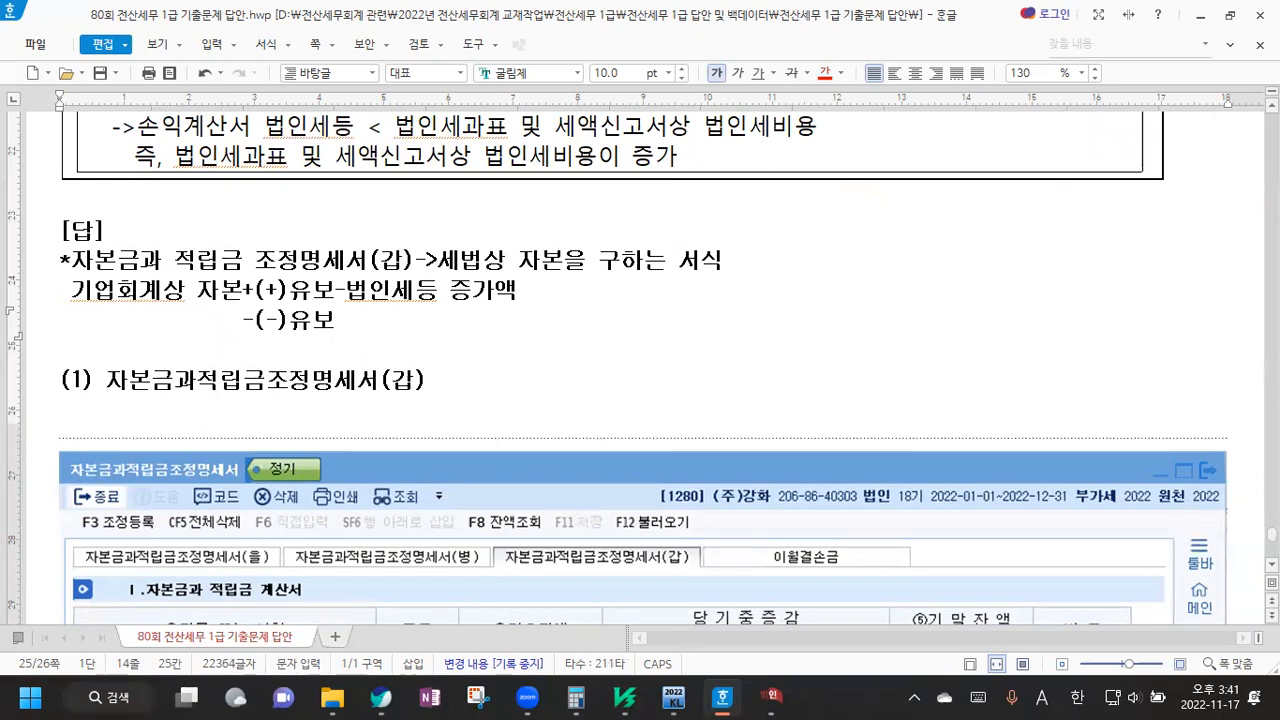
type("+ㅂ")
type("인")
key("BackSpace")
key("BackSpace")
type("법인세")
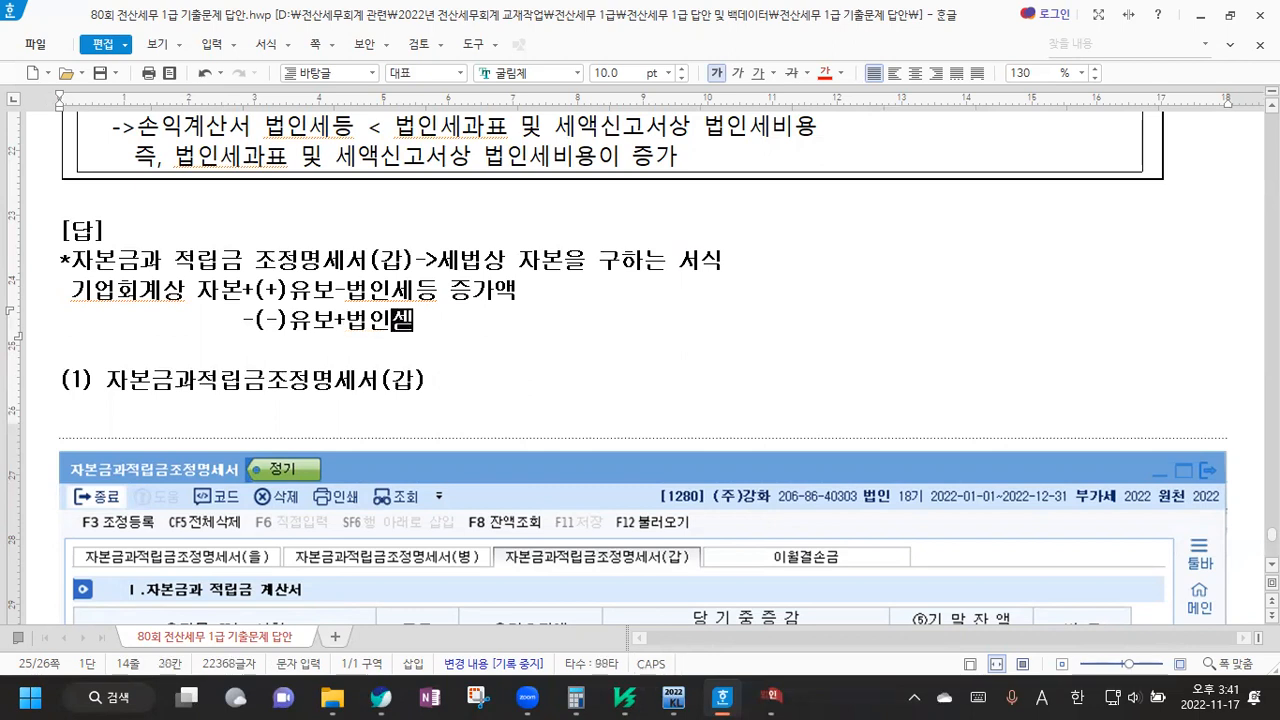
type("등 감소액")
Complete the first formula line by appending "=세법상 자본" after 증가액
key("Up")
type("=세법")
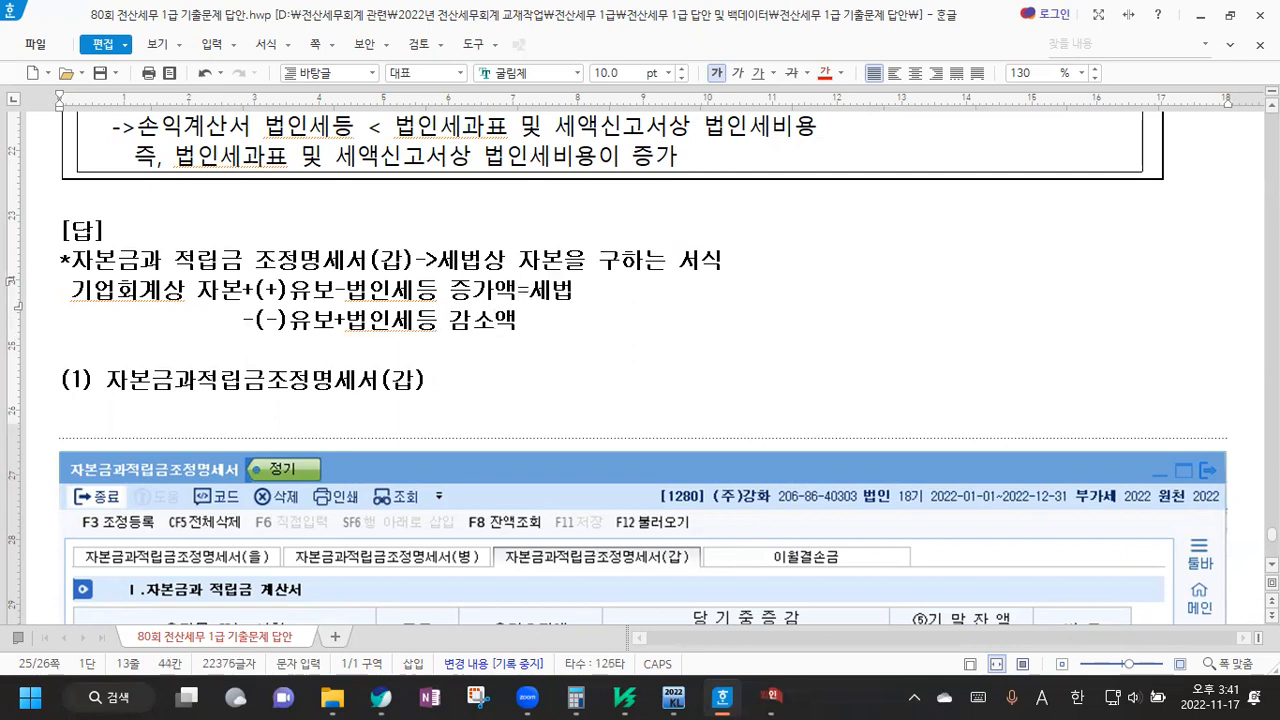
type("상 자본")
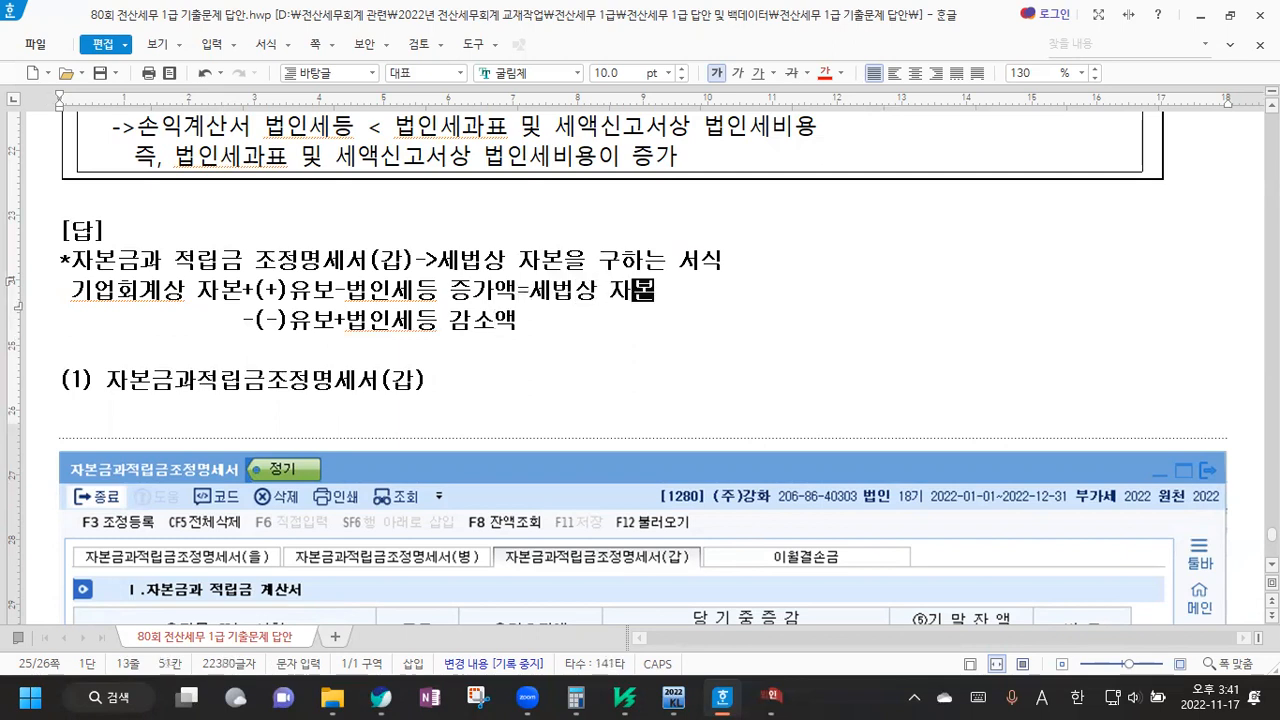
Insert "(당기증가에 양수)" between 증가액 and "=세법상 자본" in the first formula line
key("Left")
key("Left")
key("Left")
key("Left")
key("Left")
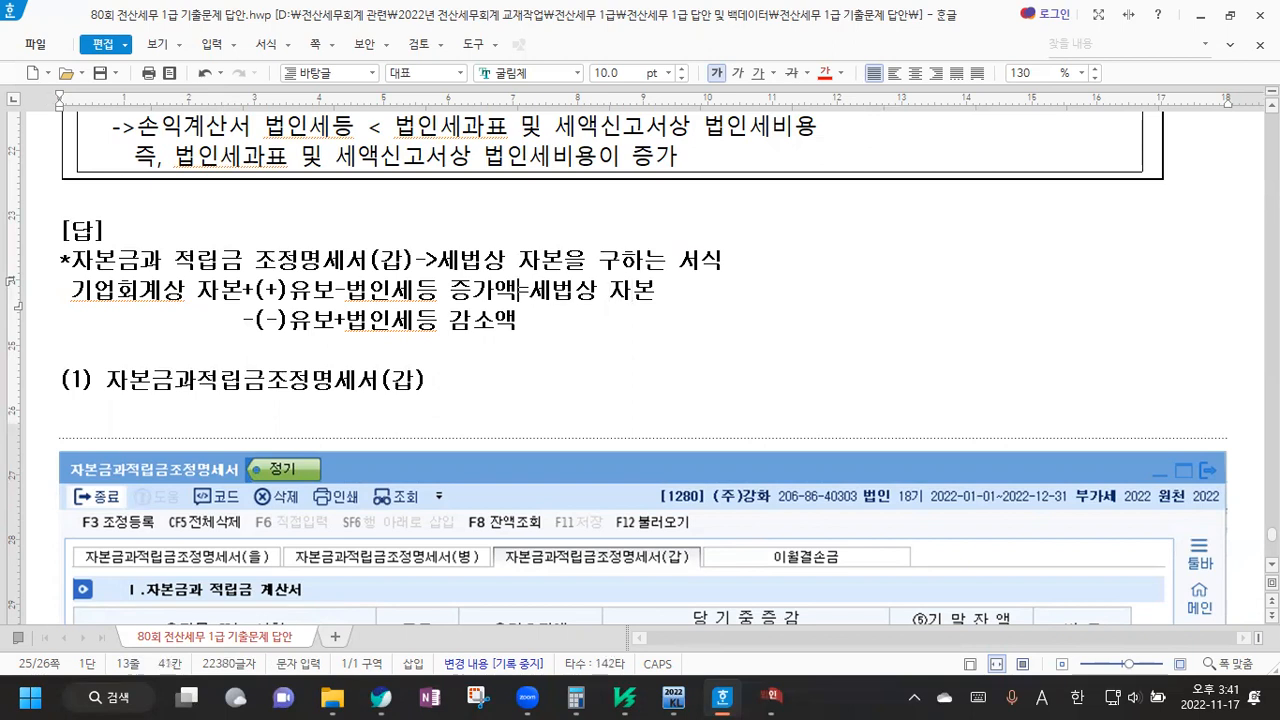
type("(")
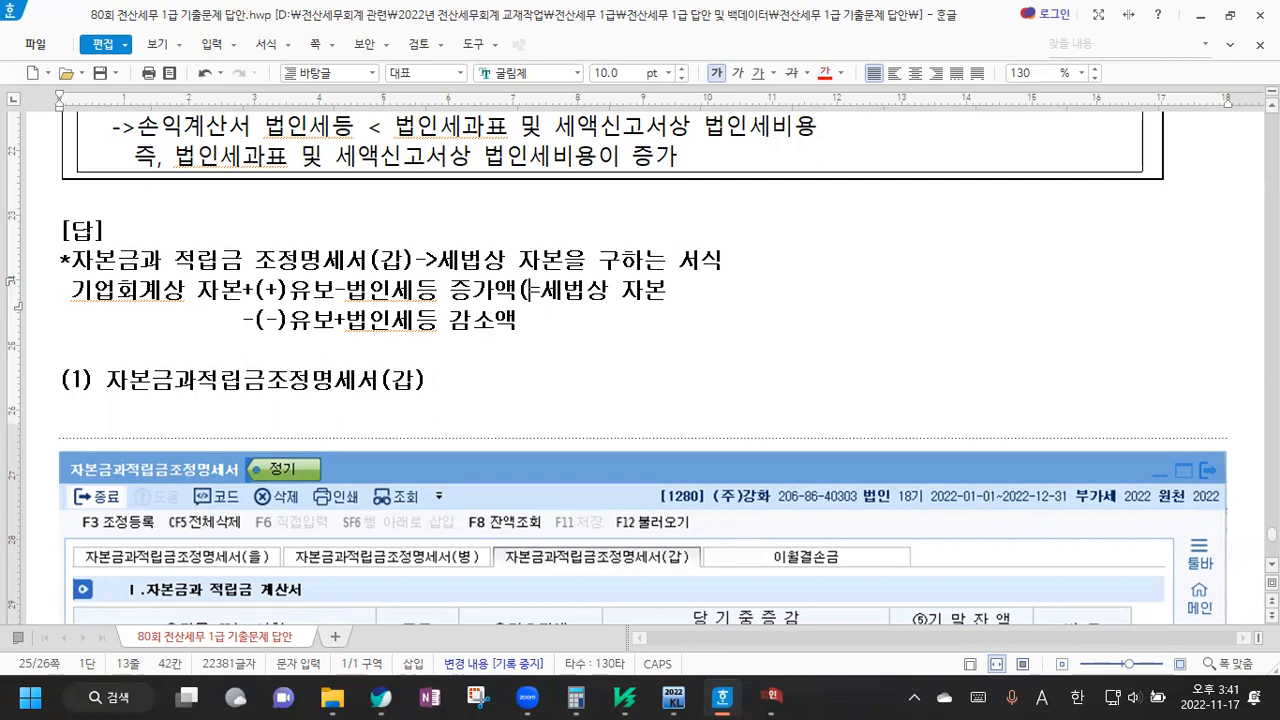
type("당기")
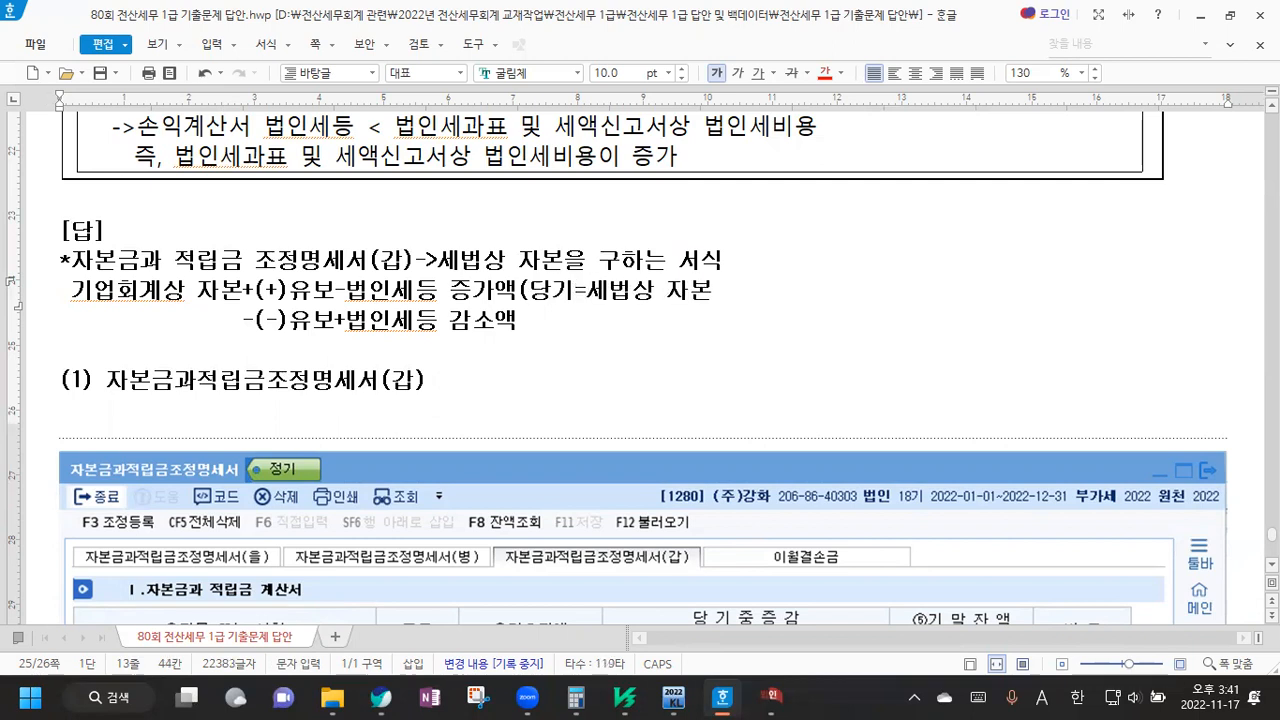
type("증가")
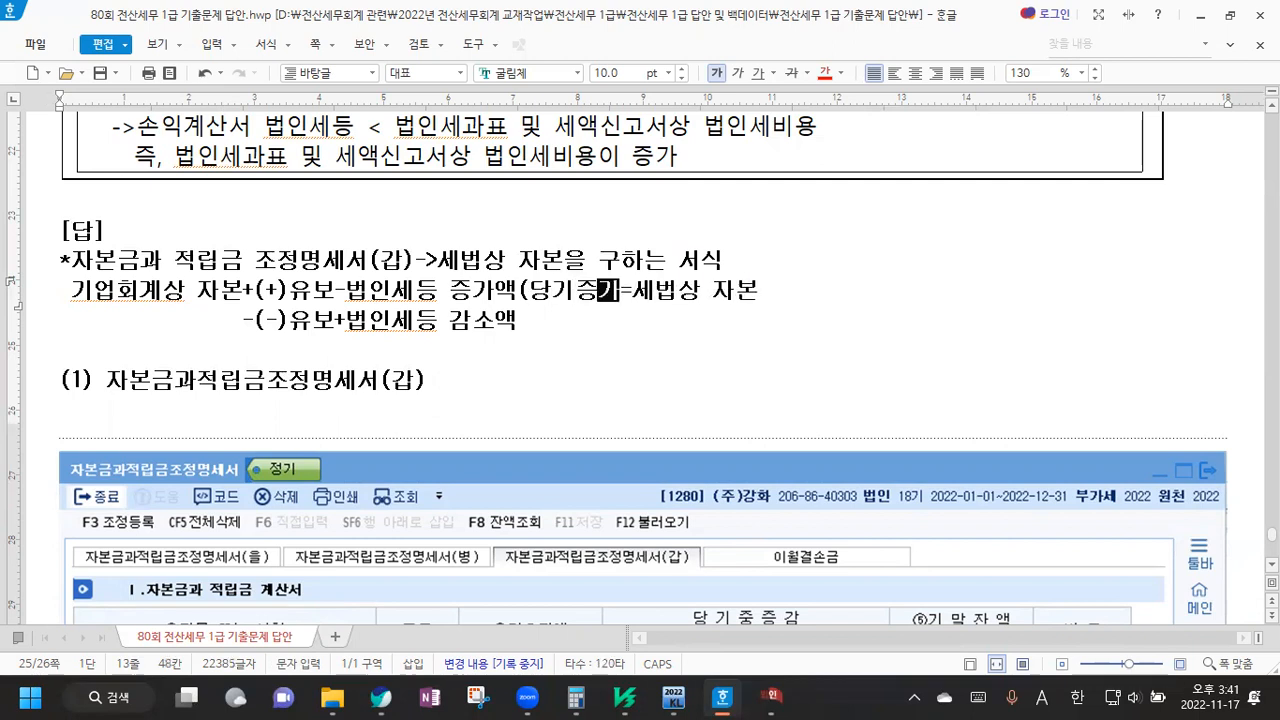
type("에 이양수")
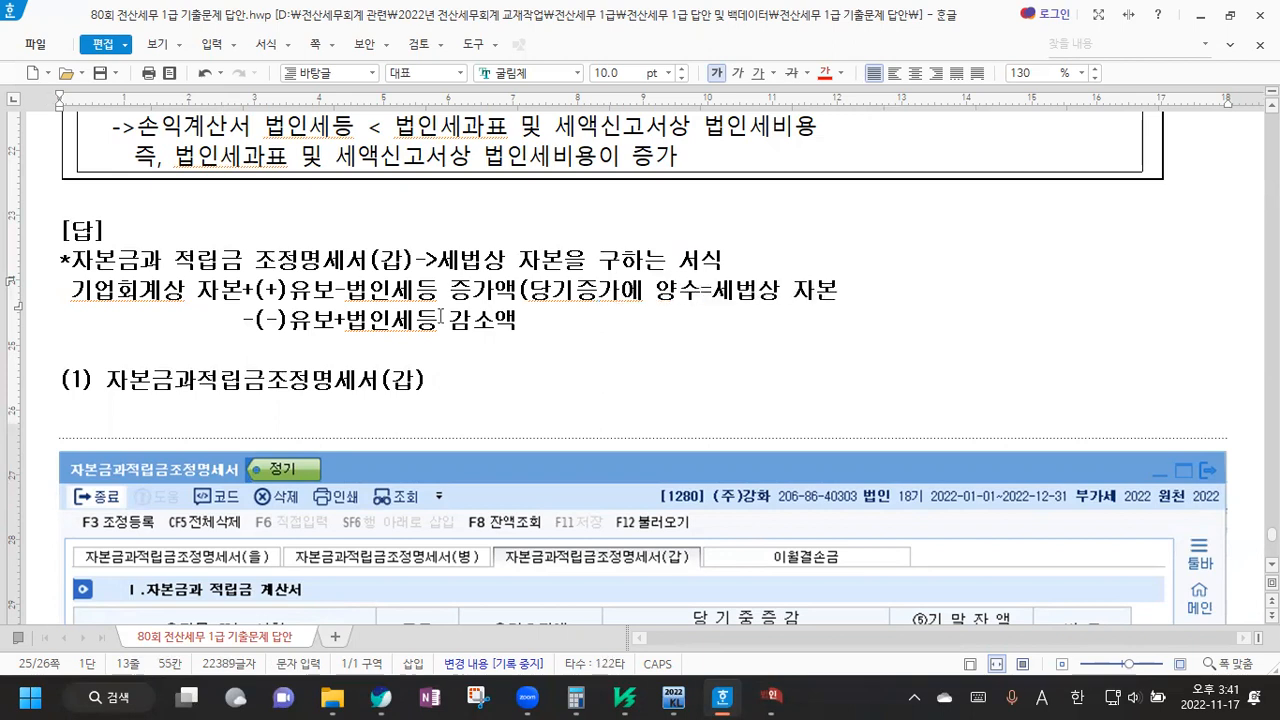
type(")")
Add "(당기증가에 음수)" after 감소액 at the end of the second formula line
left_click(520, 320)
type("(ㄷ당기증가에 음ㅅ수)")
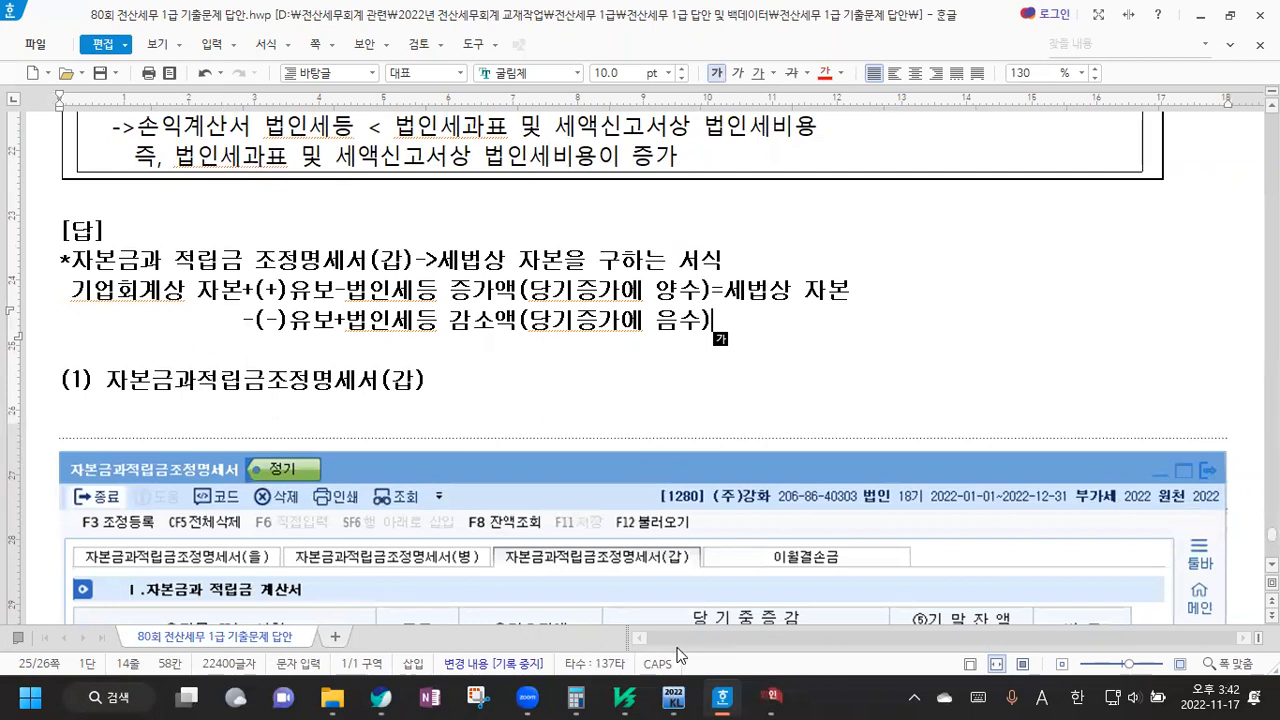
left_click(948, 628)
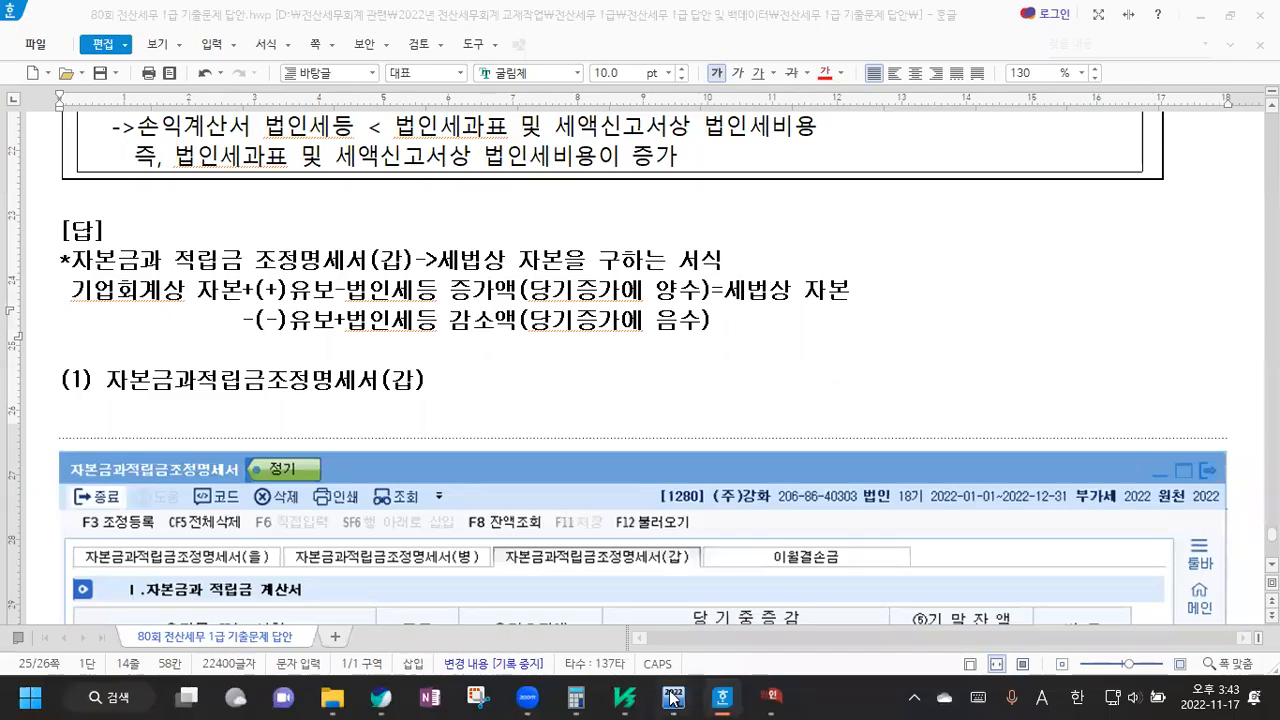
Switch to KcLep and open 자본금과적립금조정명세서 from the 신고부속서류 of 법인조정 II
left_click(672, 697)
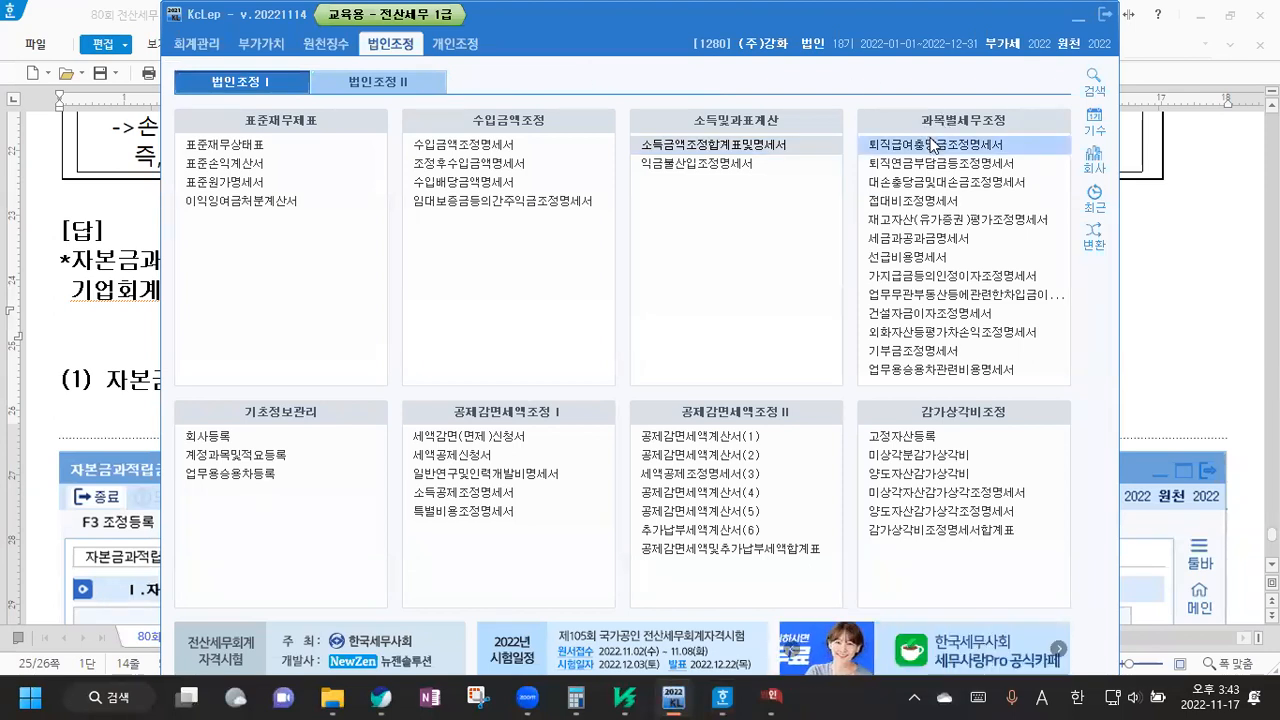
left_click(400, 88)
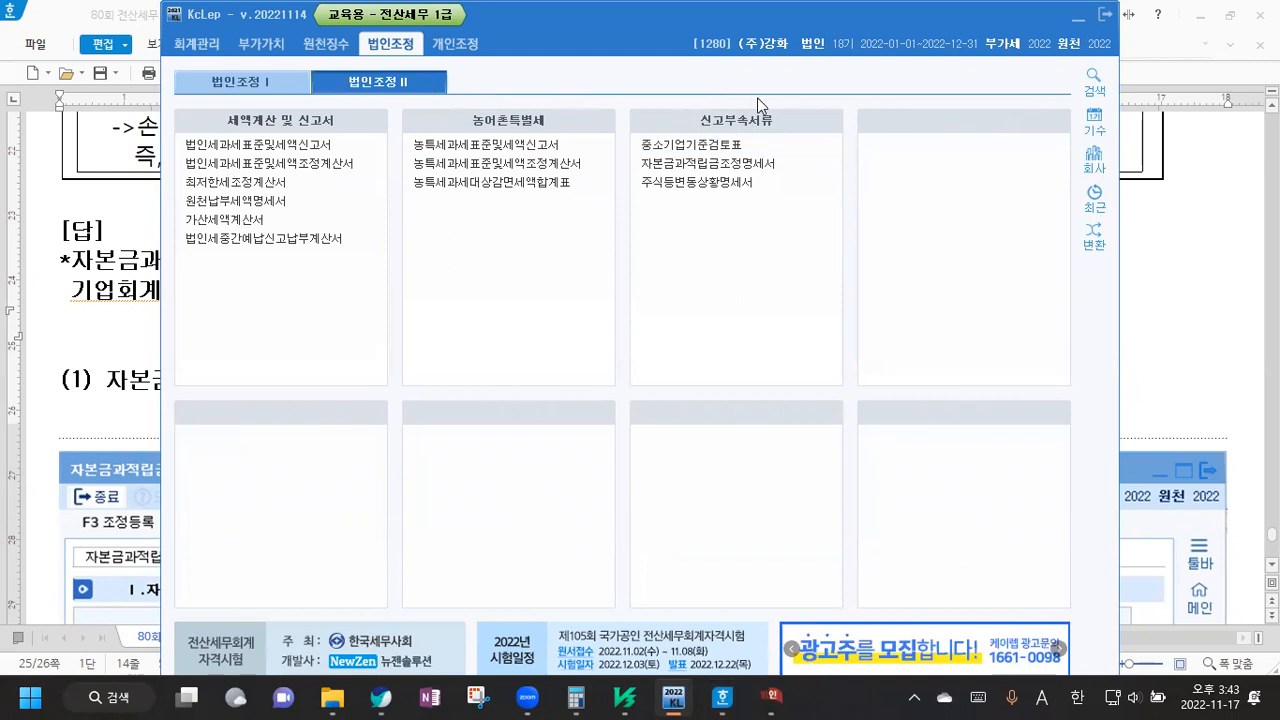
left_click(697, 172)
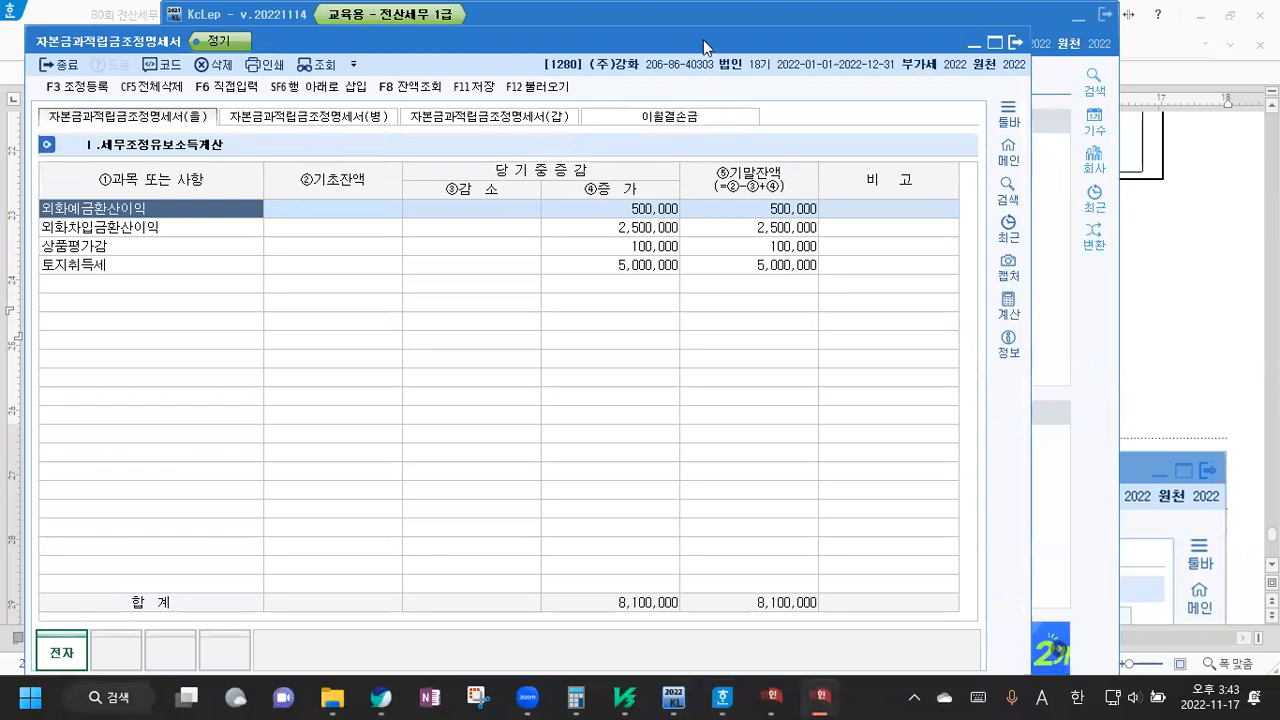
left_click_drag(714, 41, 745, 32)
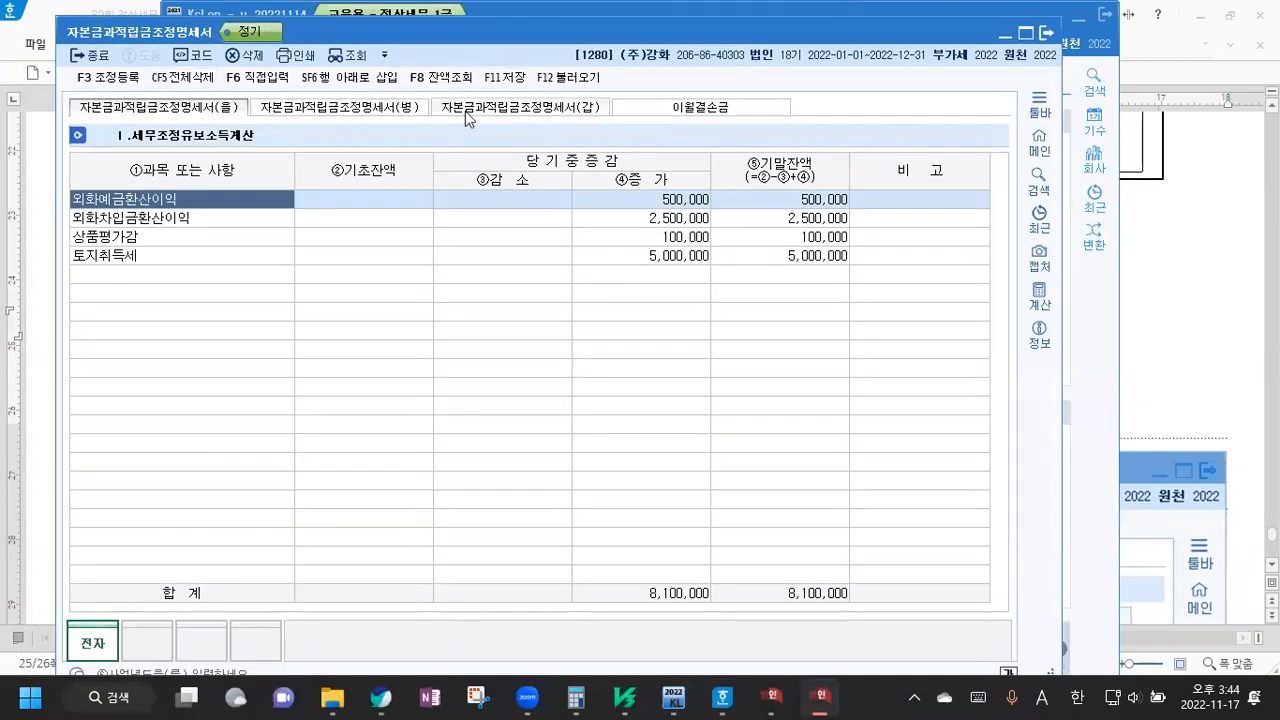
Look over the 자본금과적립금조정명세서(갑) and 이월결손금 sheets, and return to the (을) sheet
left_click(505, 108)
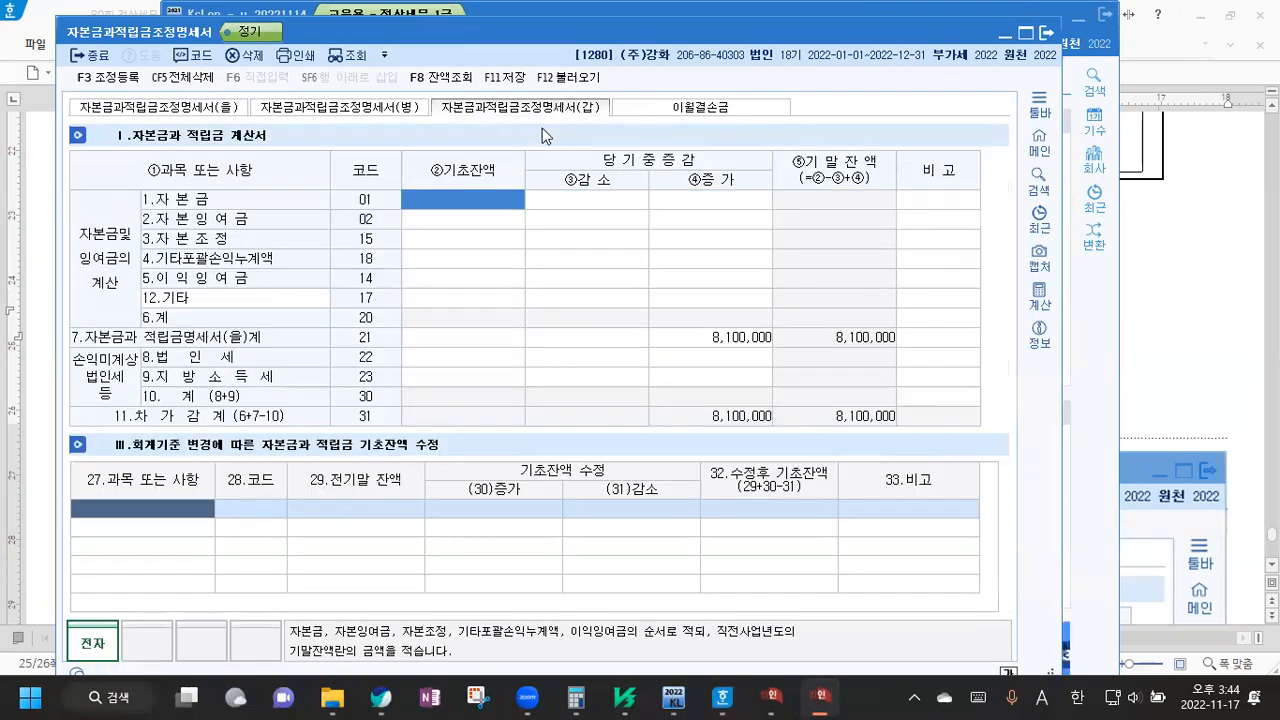
left_click(698, 108)
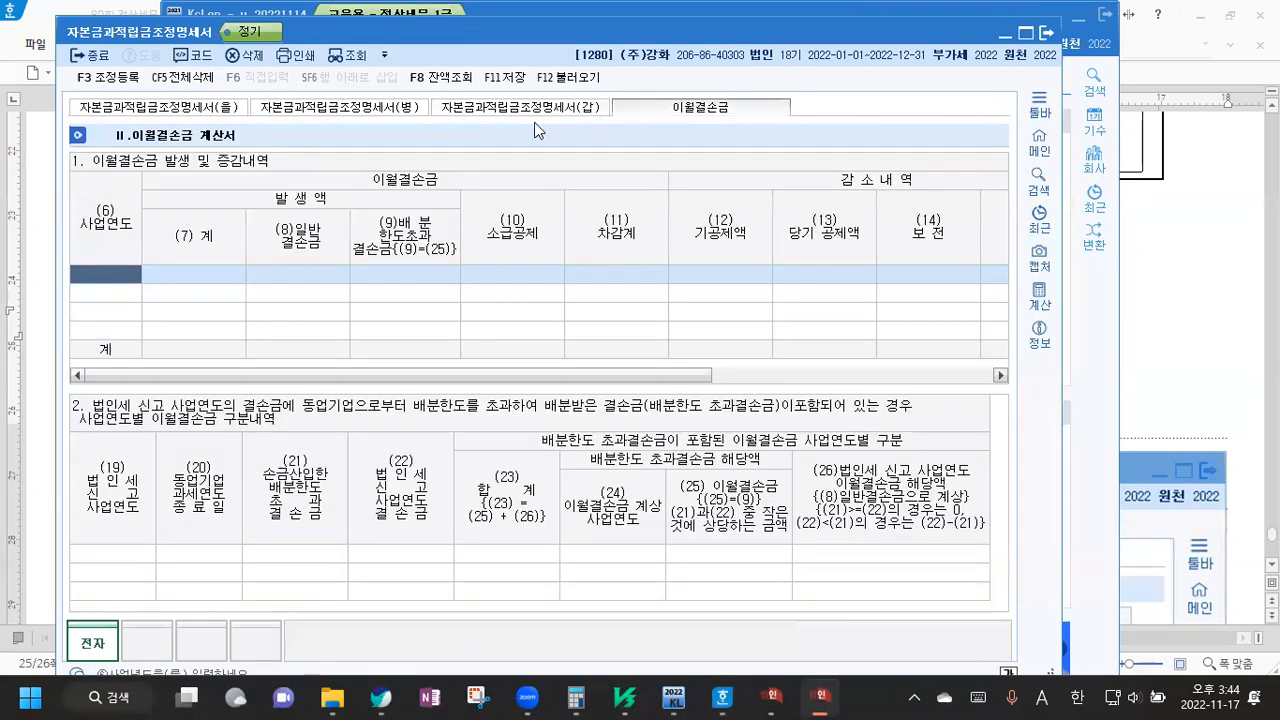
left_click(213, 109)
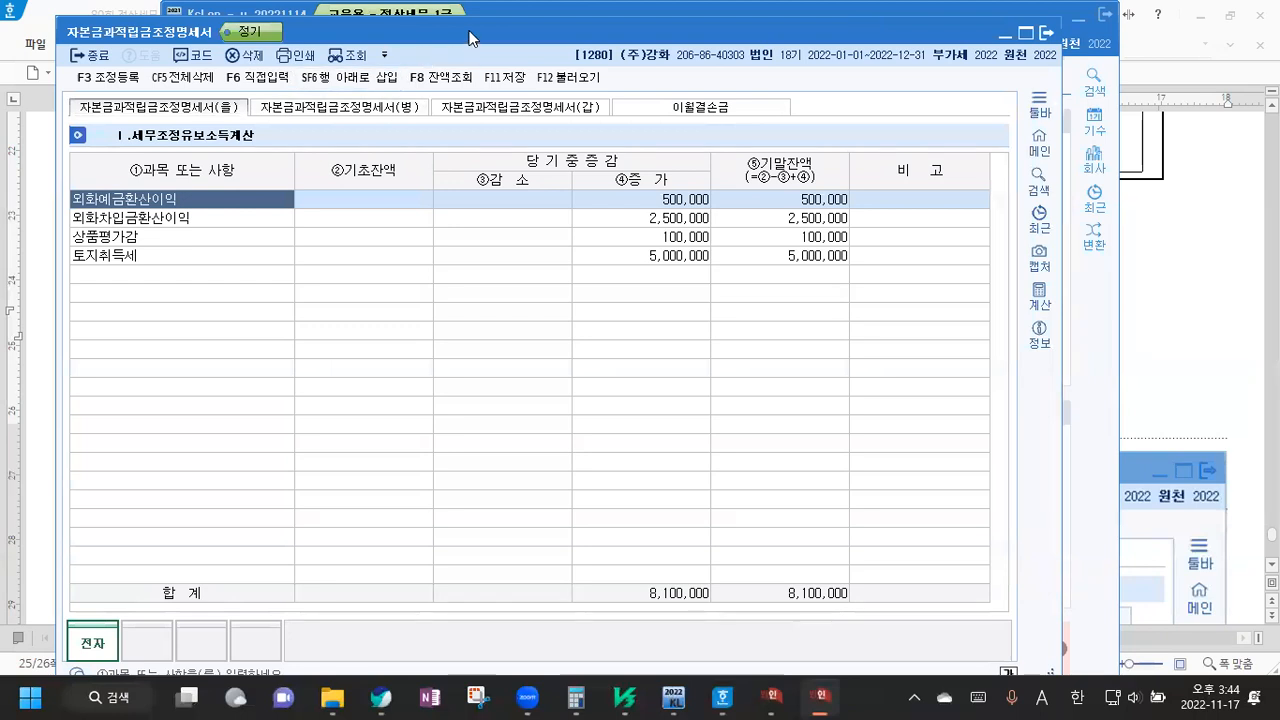
left_click_drag(469, 37, 481, 23)
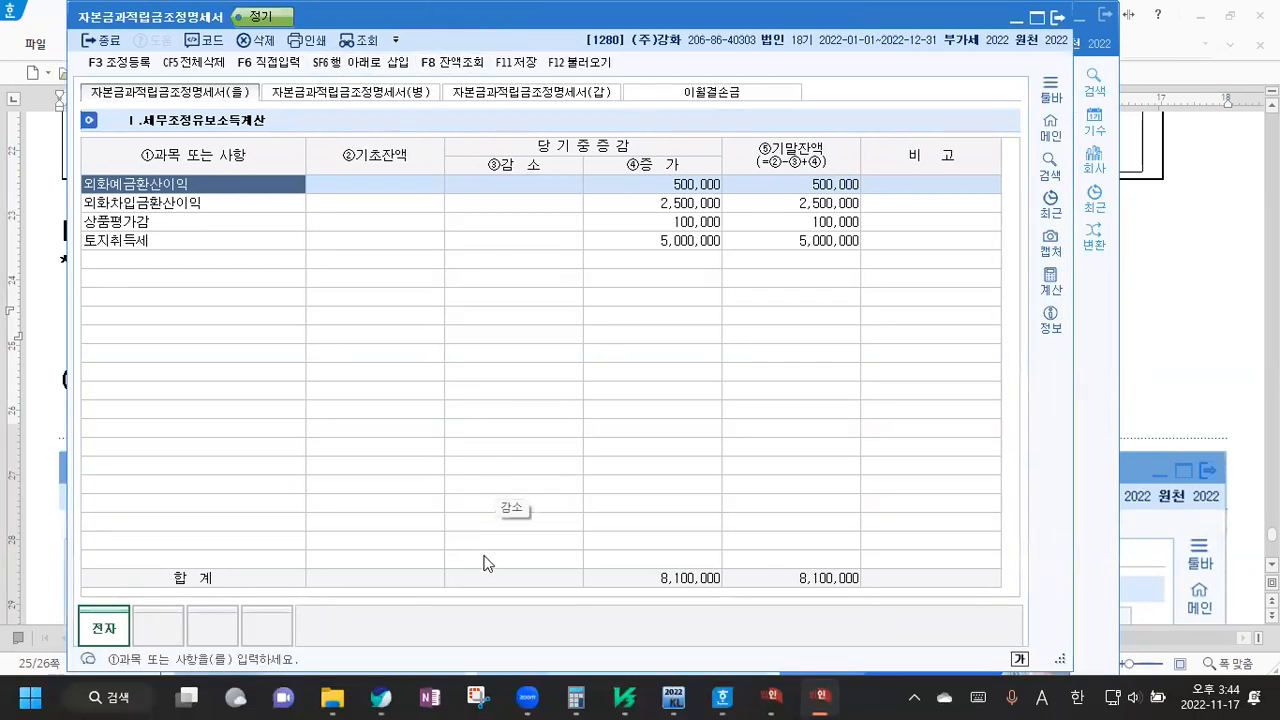
Open the 자본금과적립금조정명세서(갑) sheet, then switch to Hangul and review the 재무상태표 요약 of question [5]
left_click_drag(461, 671, 458, 561)
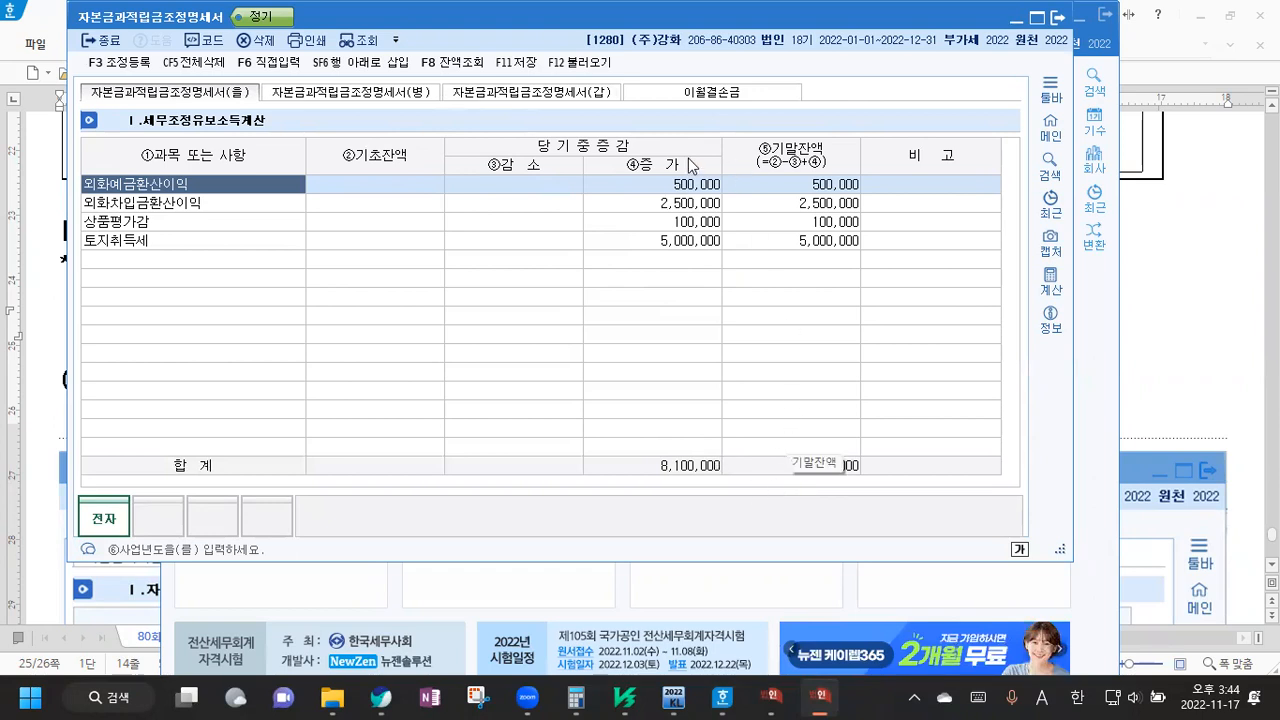
left_click(592, 94)
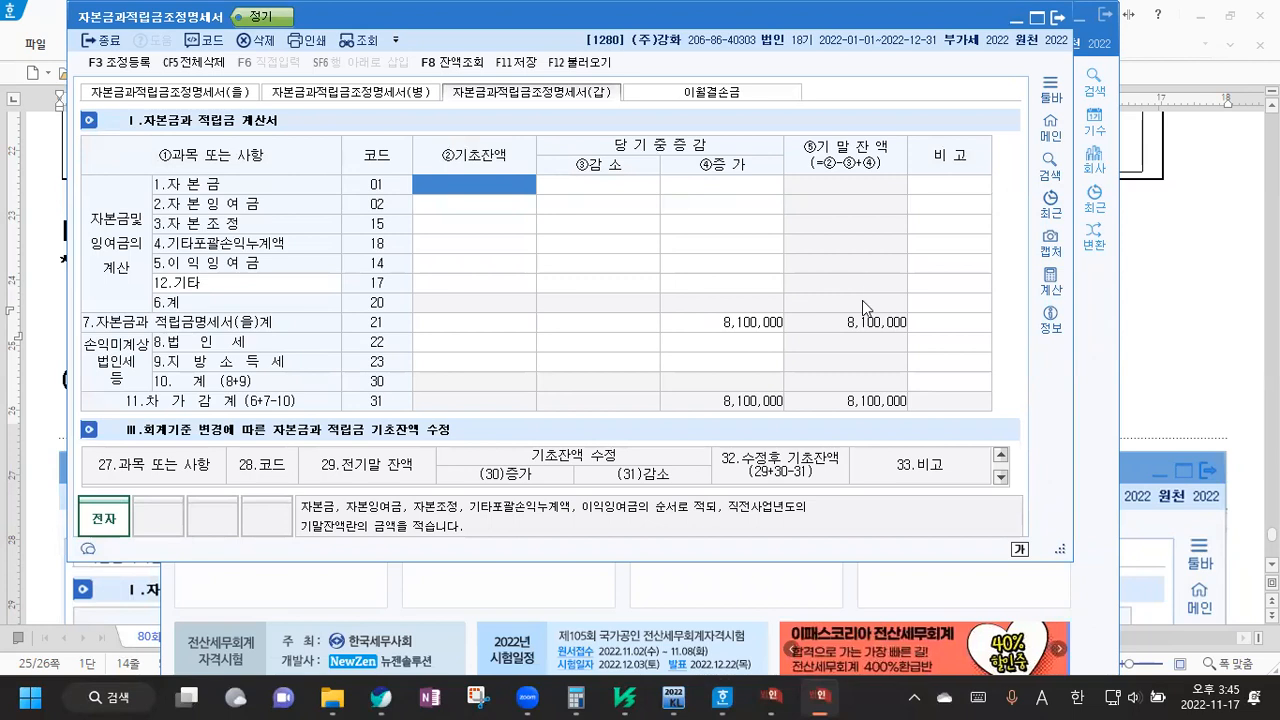
left_click(1154, 295)
scroll(336, 304, "up", 5)
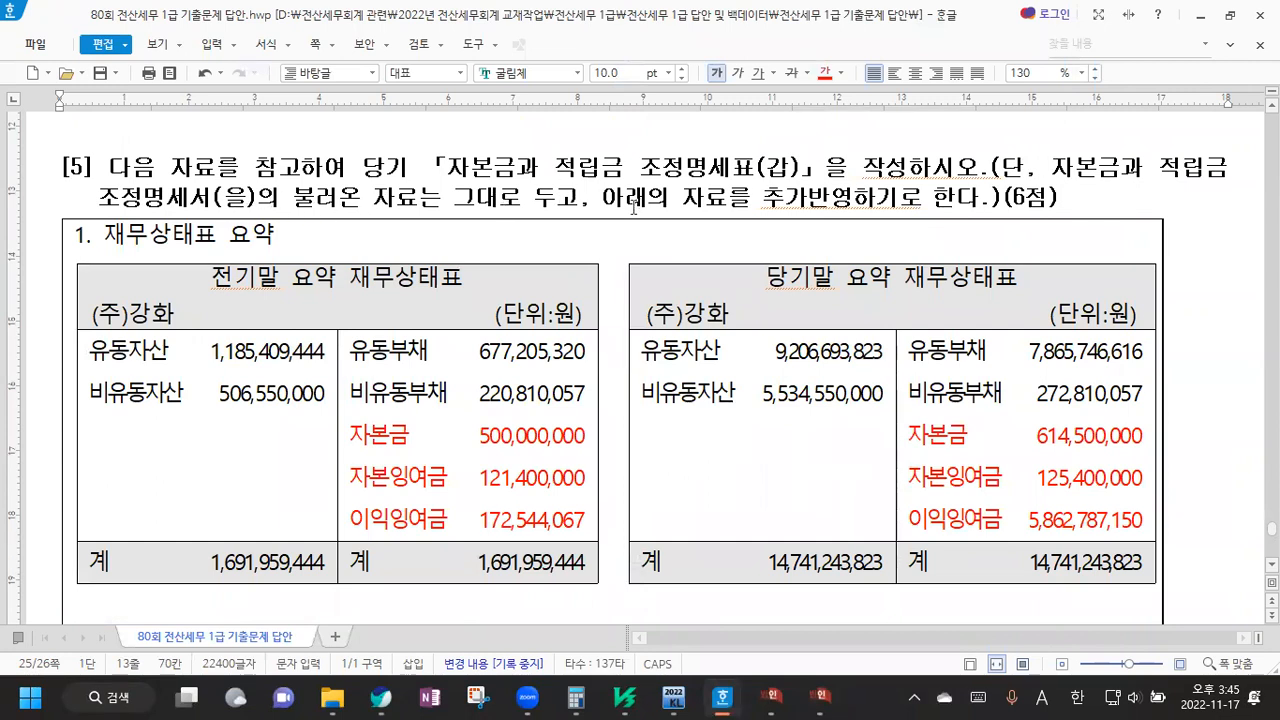
scroll(708, 205, "up", 1)
scroll(712, 248, "down", 1)
scroll(712, 248, "down", 1)
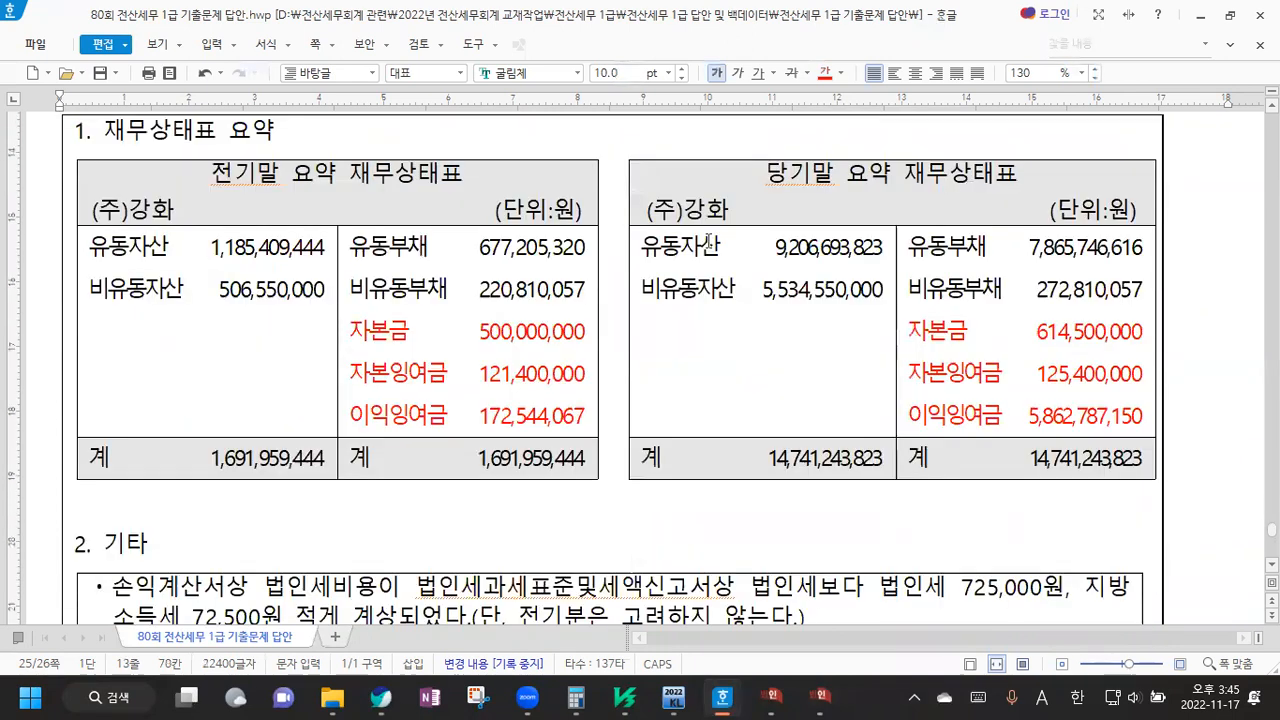
Back in KcLep, set the 기초잔액 of 자본금 to 500,000,000 and of 자본잉여금 to 121,400,000
left_click(820, 695)
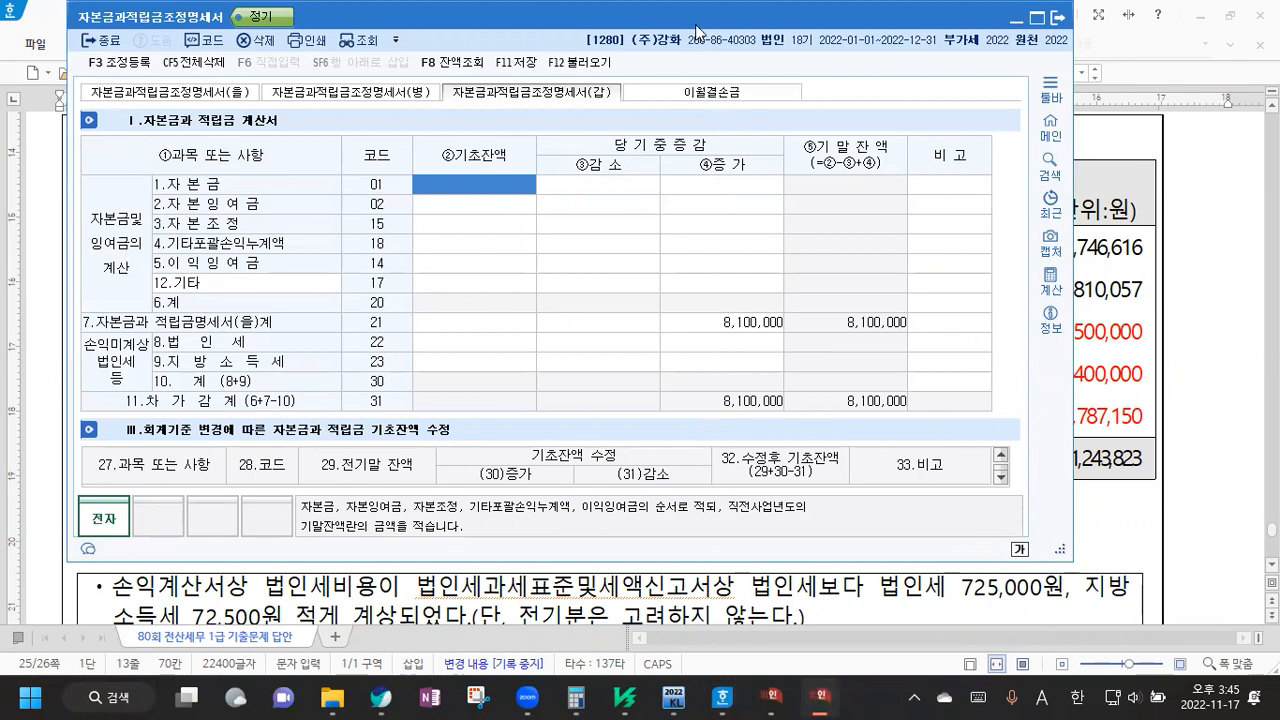
left_click_drag(697, 31, 753, 471)
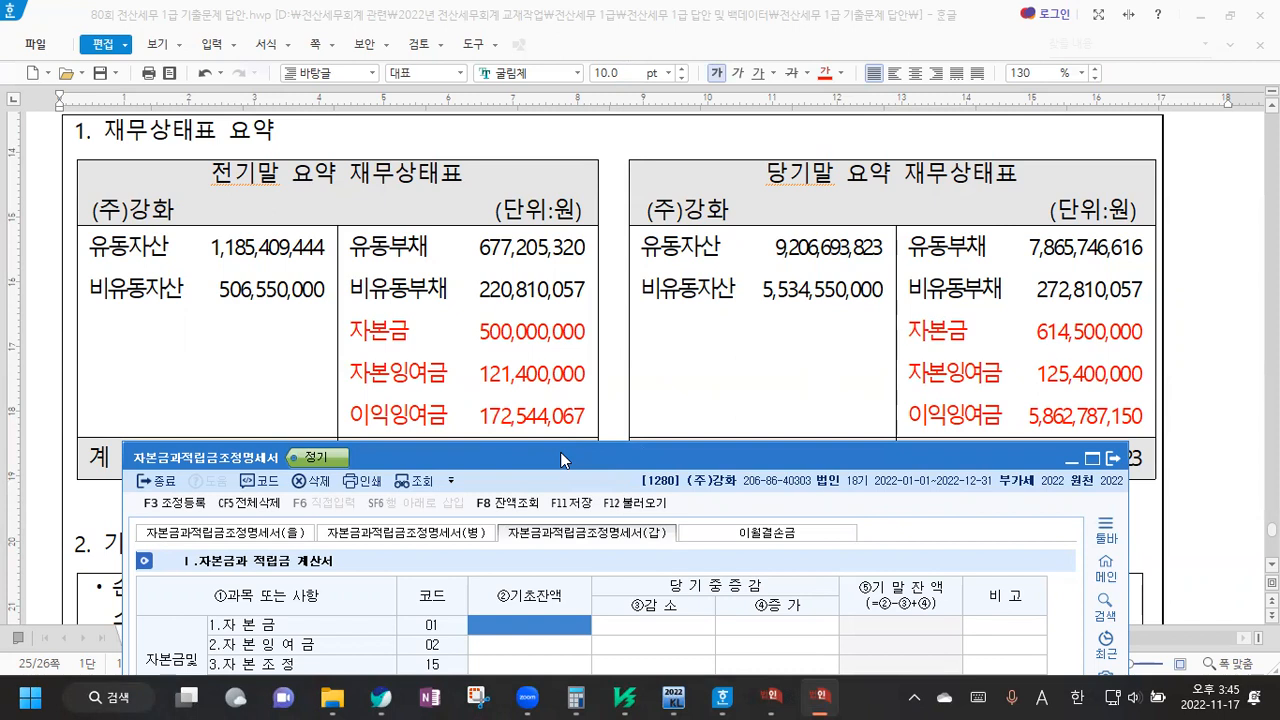
left_click_drag(560, 460, 532, 48)
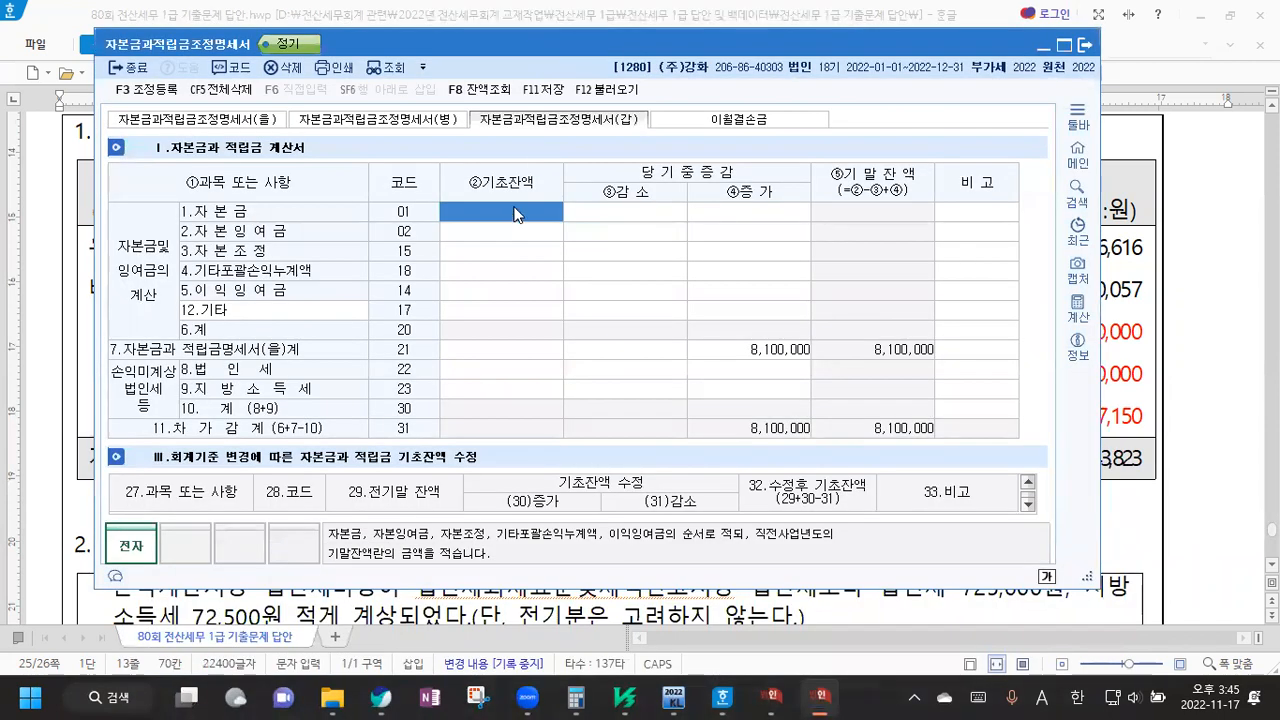
type("500000000")
key("Return")
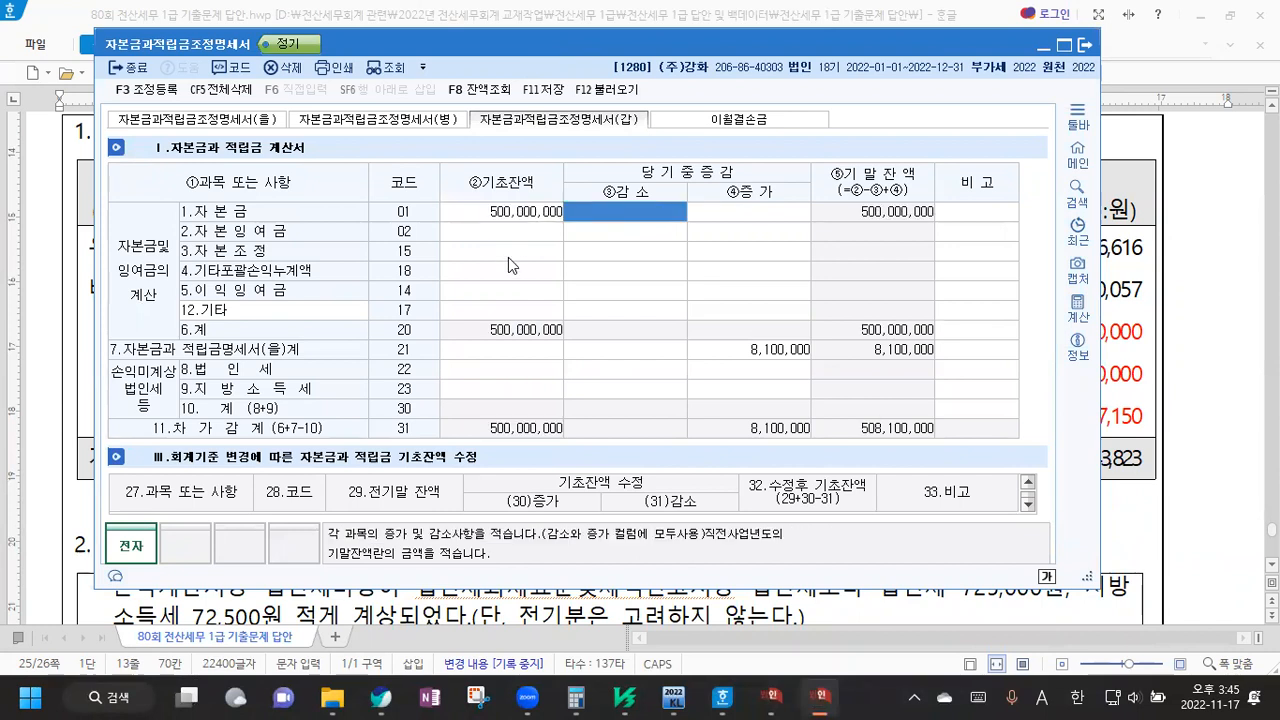
left_click(503, 234)
type("121")
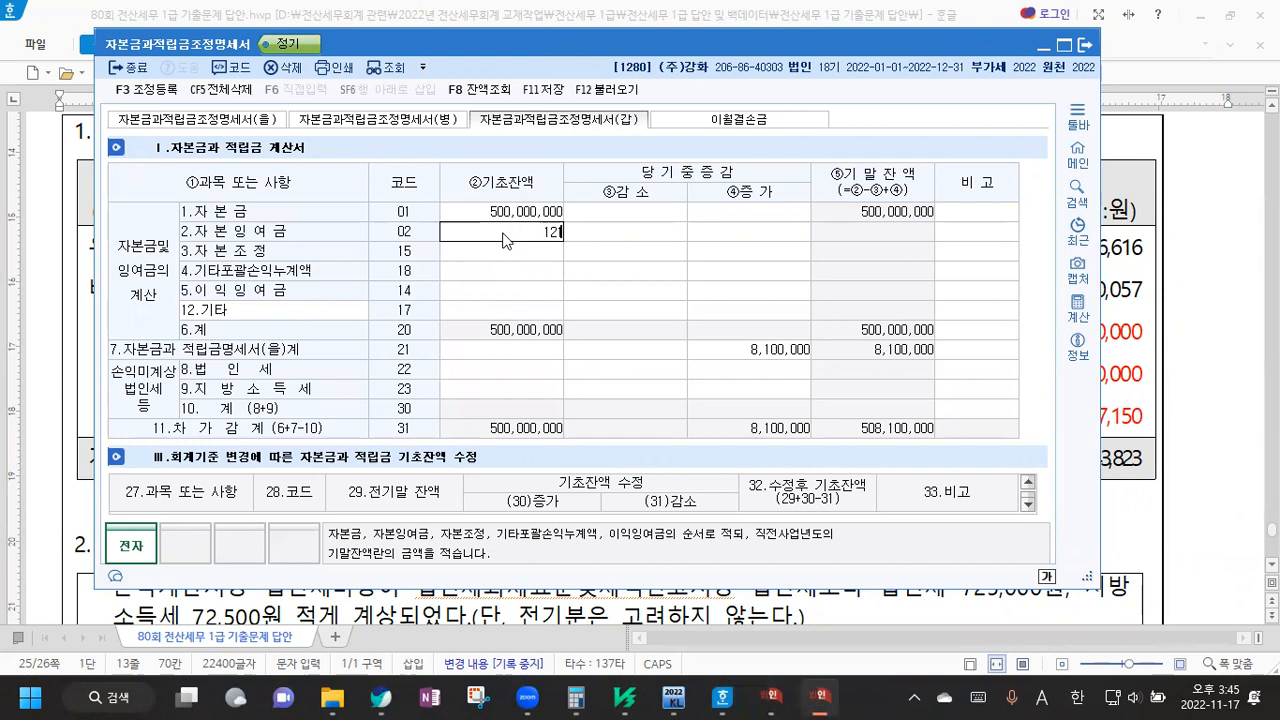
type(",400,000")
key("Return")
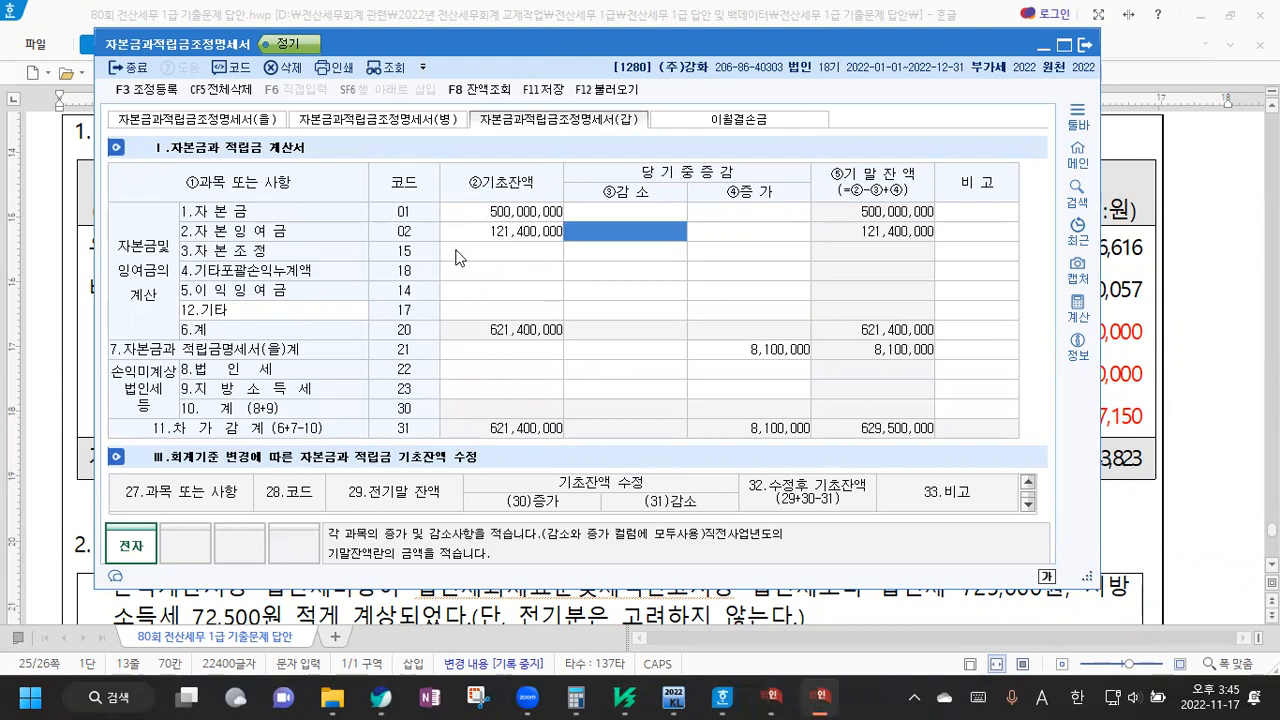
Enter 172,544,057 as the 기초잔액 of 이익잉여금
left_click(491, 300)
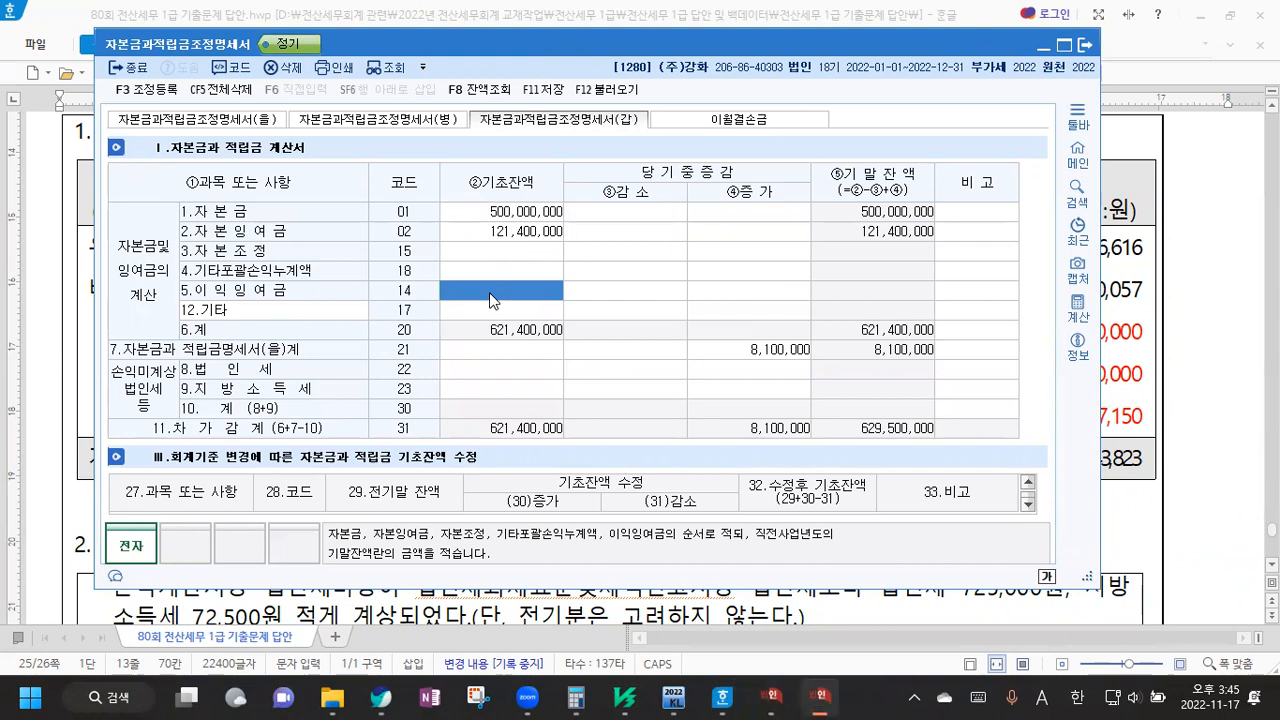
type("172,544,0")
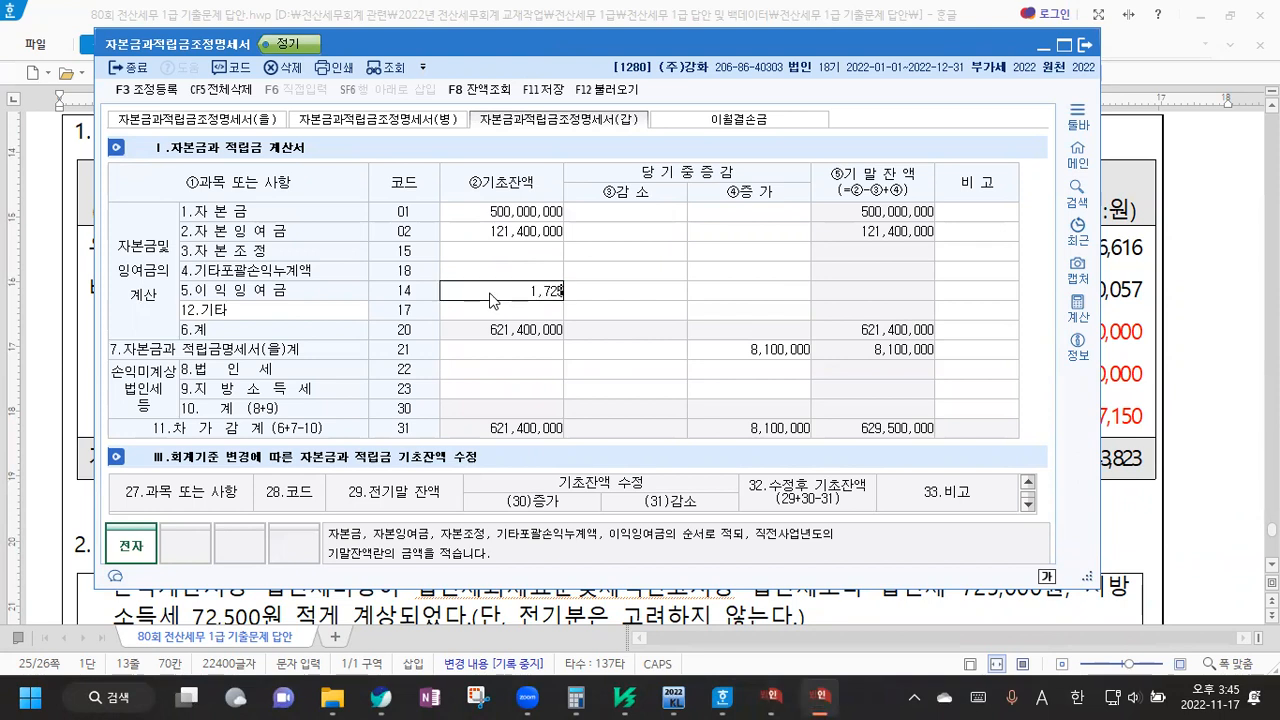
type("57")
key("Return")
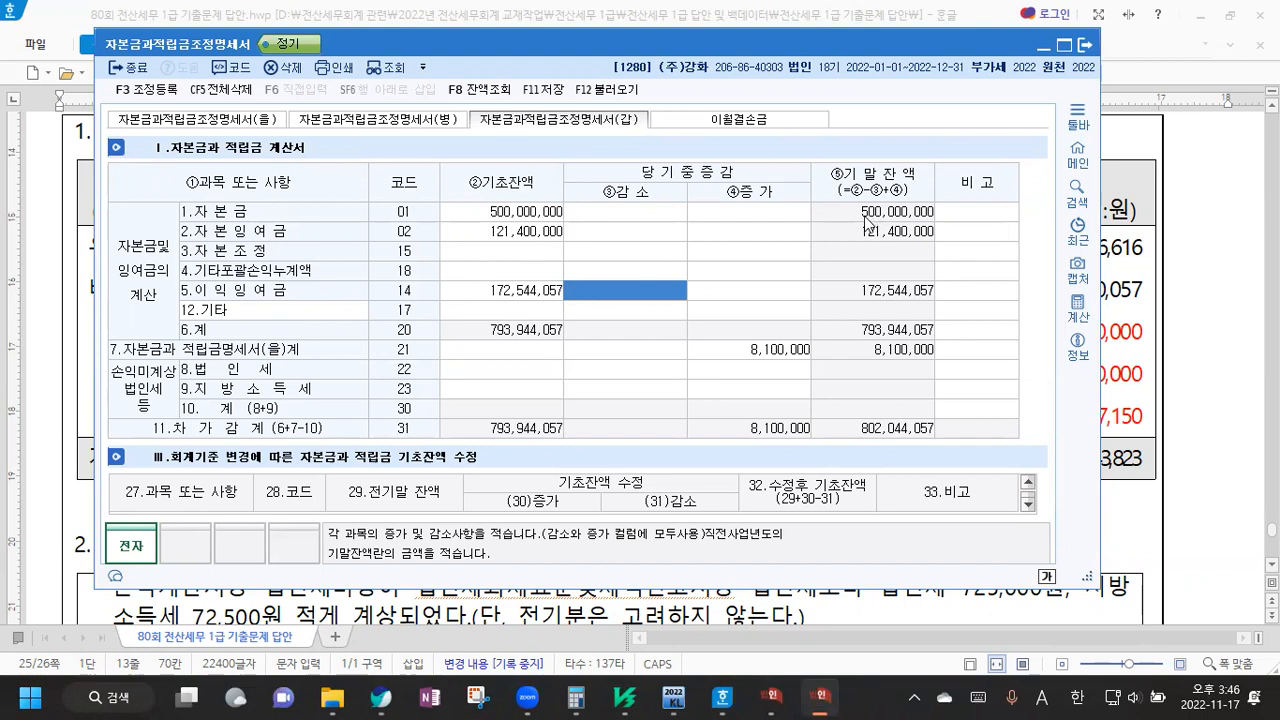
Enter the 당기 증가 amounts: 114,500,000 for 자본금 and 4,000,000 for 자본잉여금
left_click(777, 220)
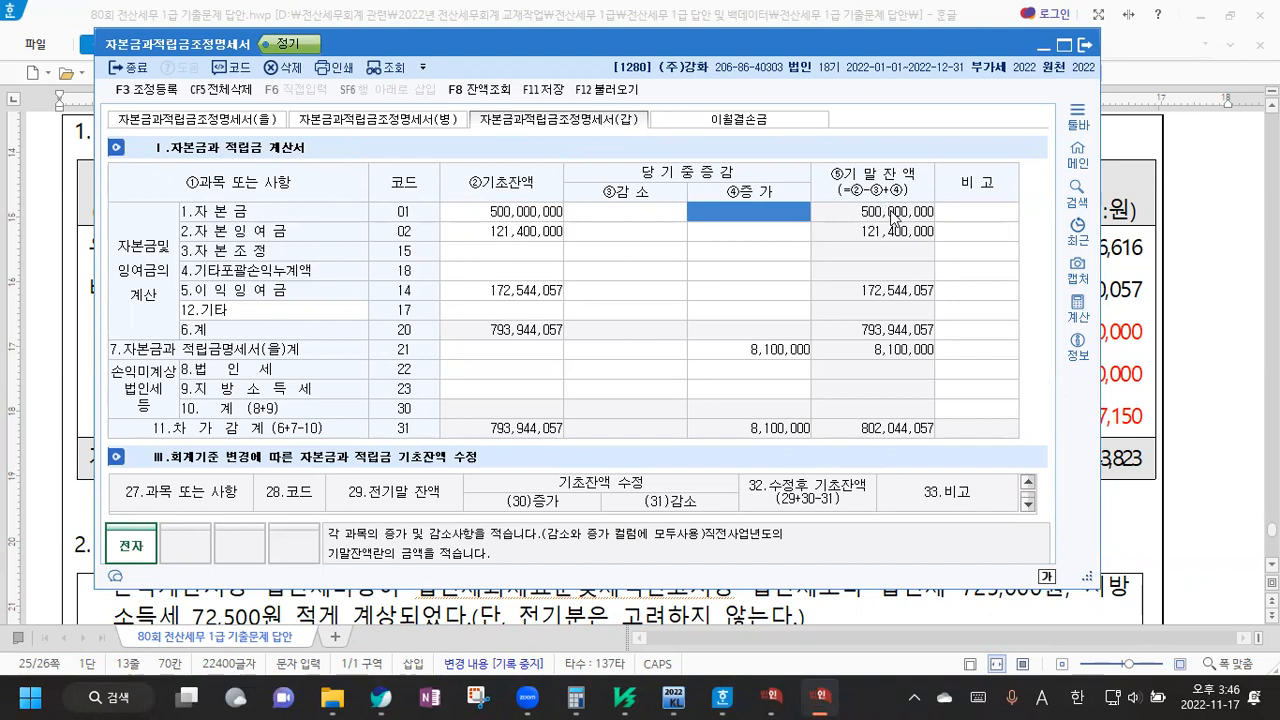
type("114,500,000")
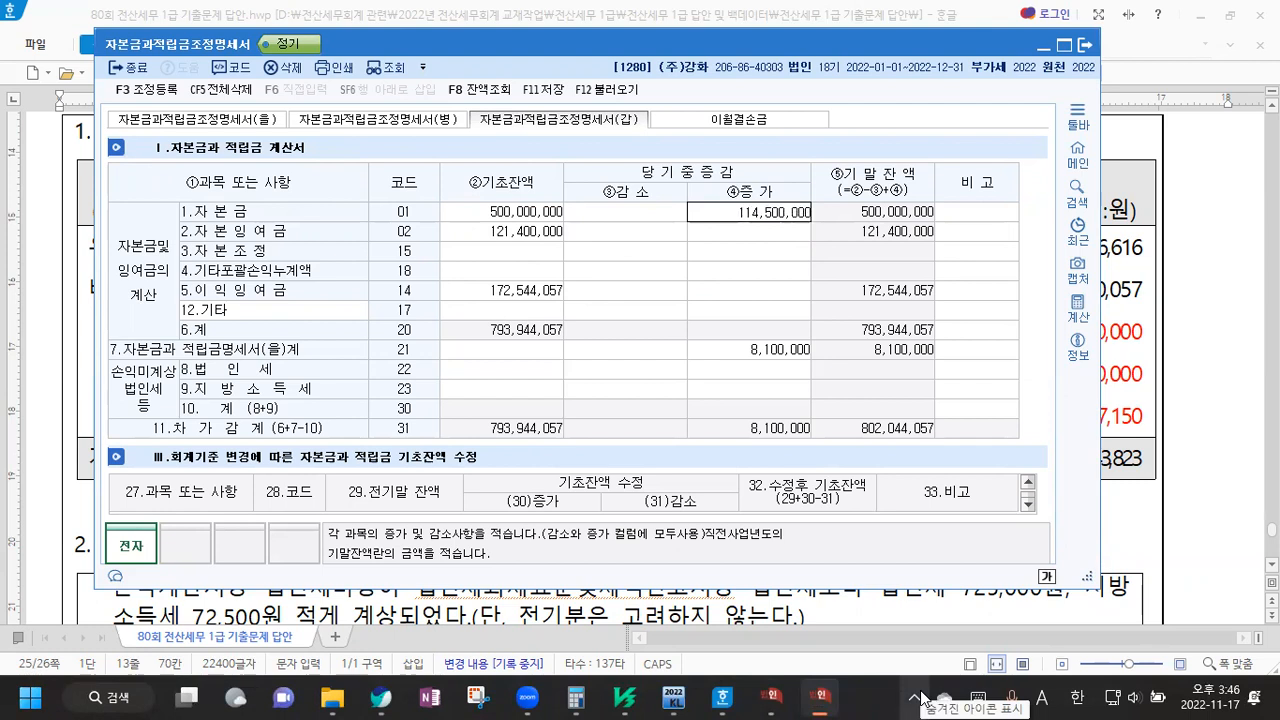
key("Return")
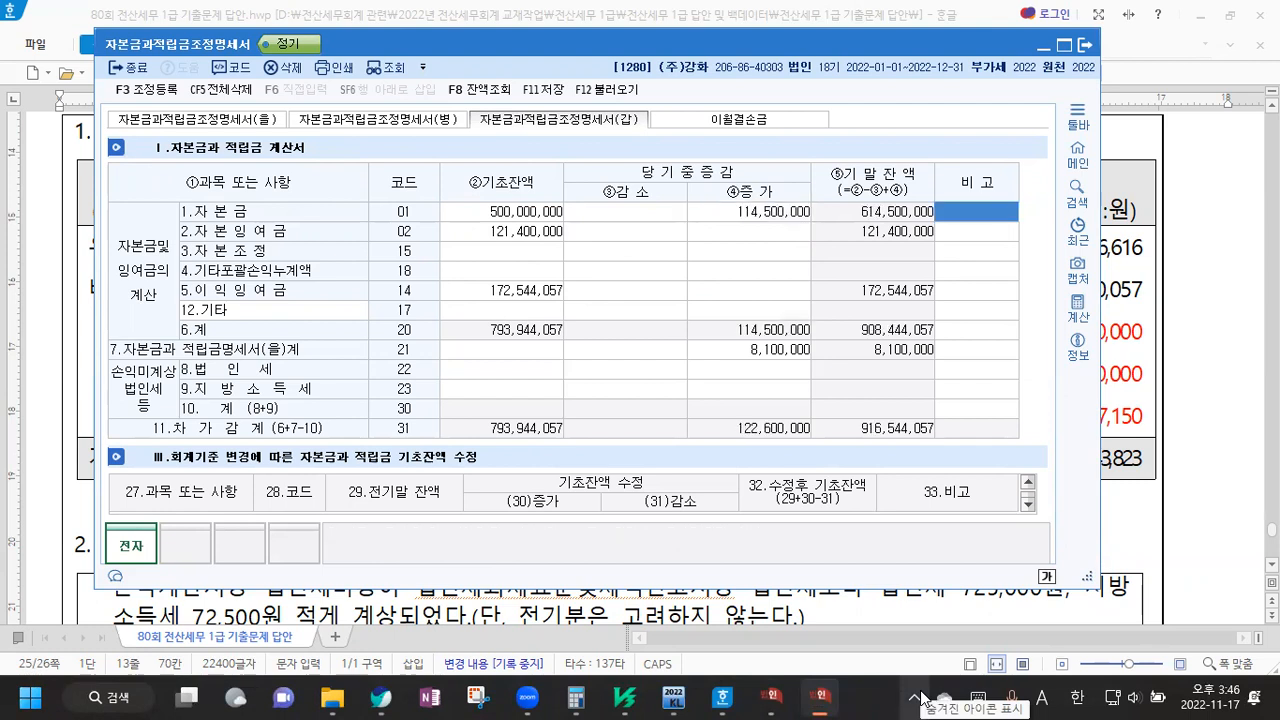
left_click(750, 228)
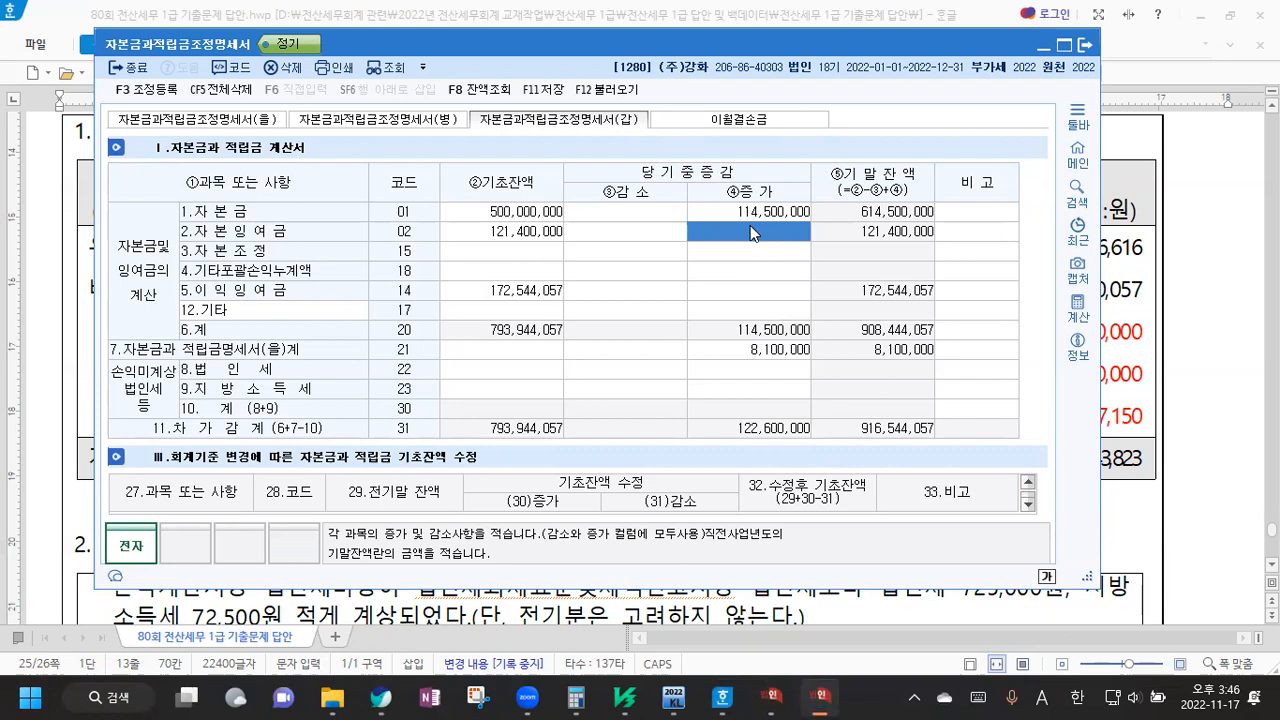
type("4000000")
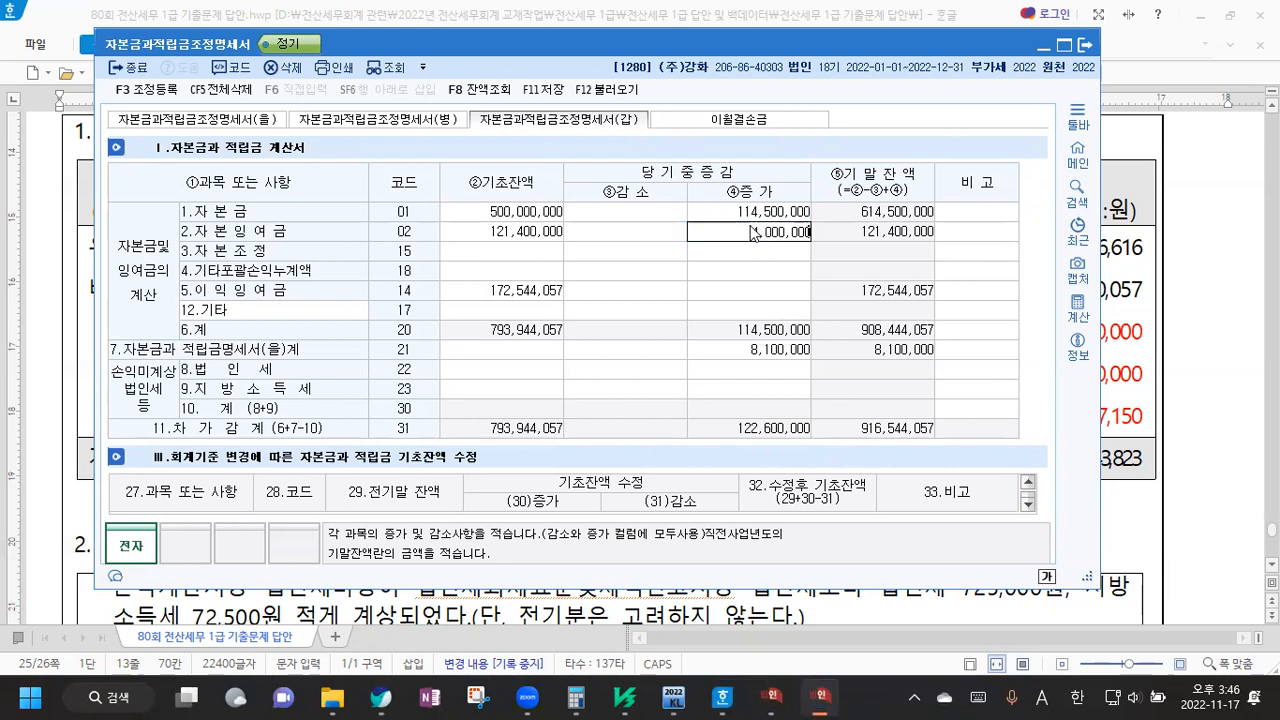
key("Return")
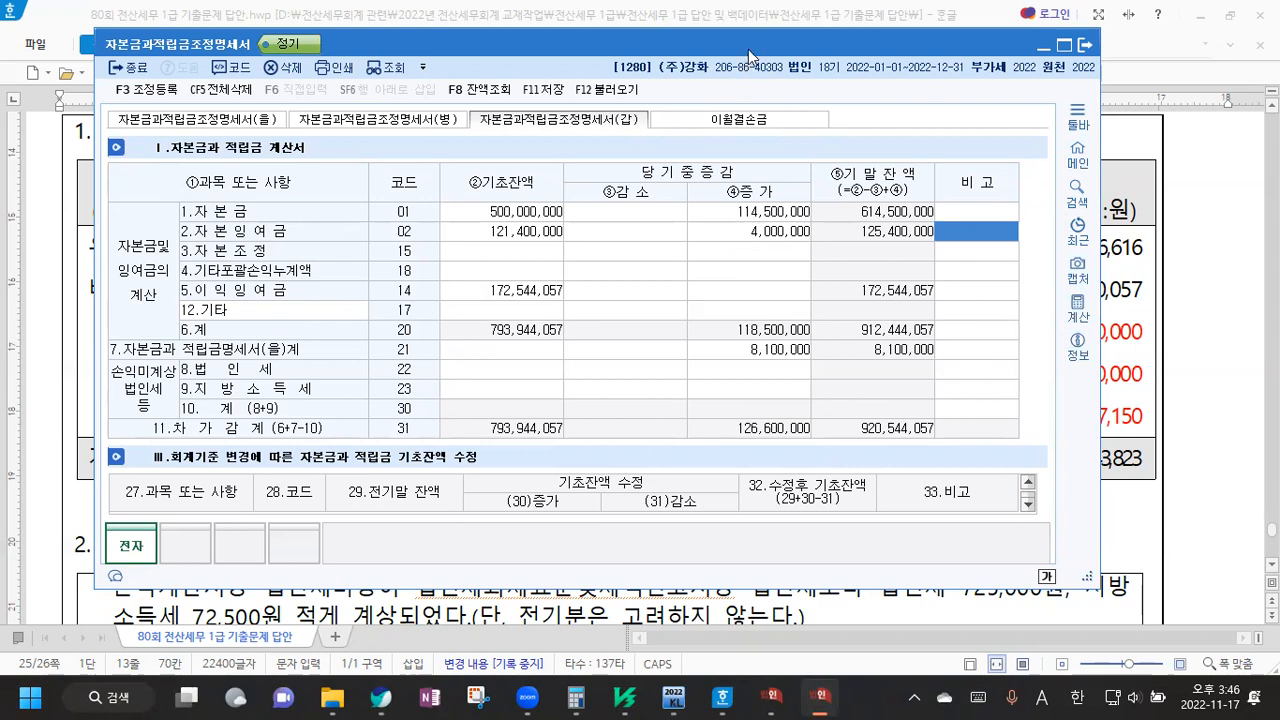
Calculate 5,862,787,150 minus 172,544,067 in KcLep's built-in calculator to get the 이익잉여금 increase
left_click_drag(763, 45, 811, 23)
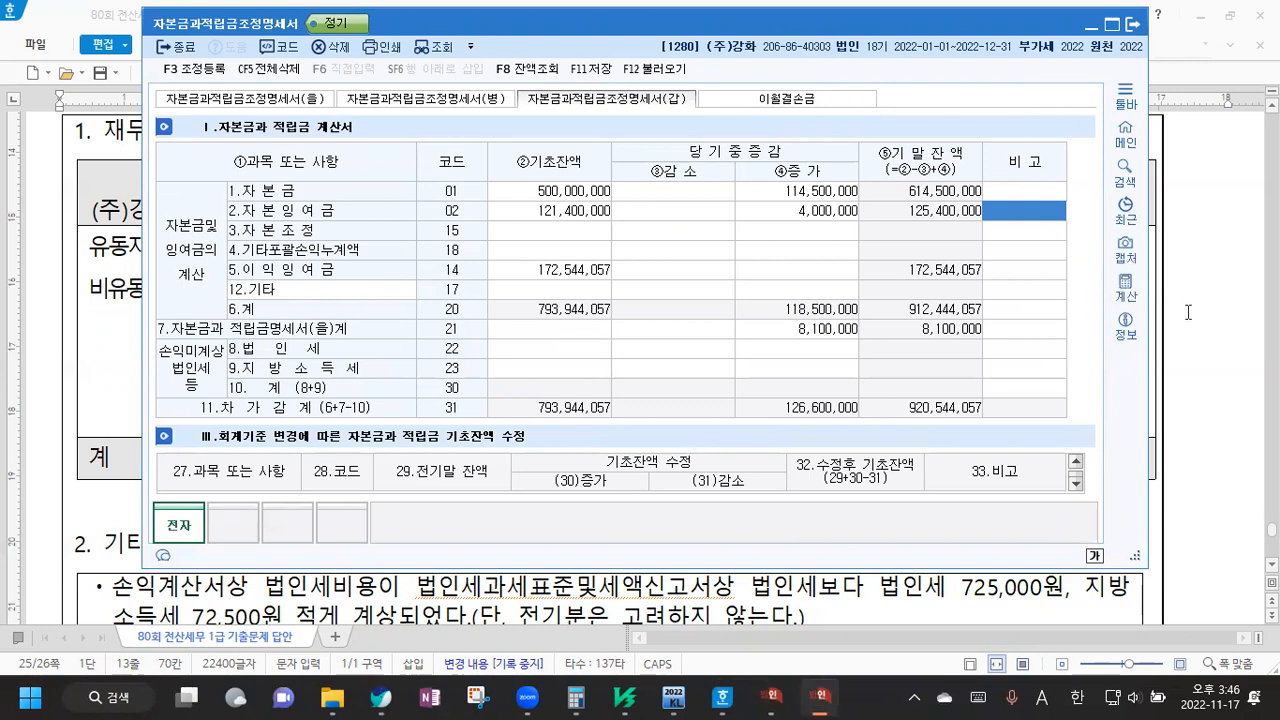
left_click(1126, 288)
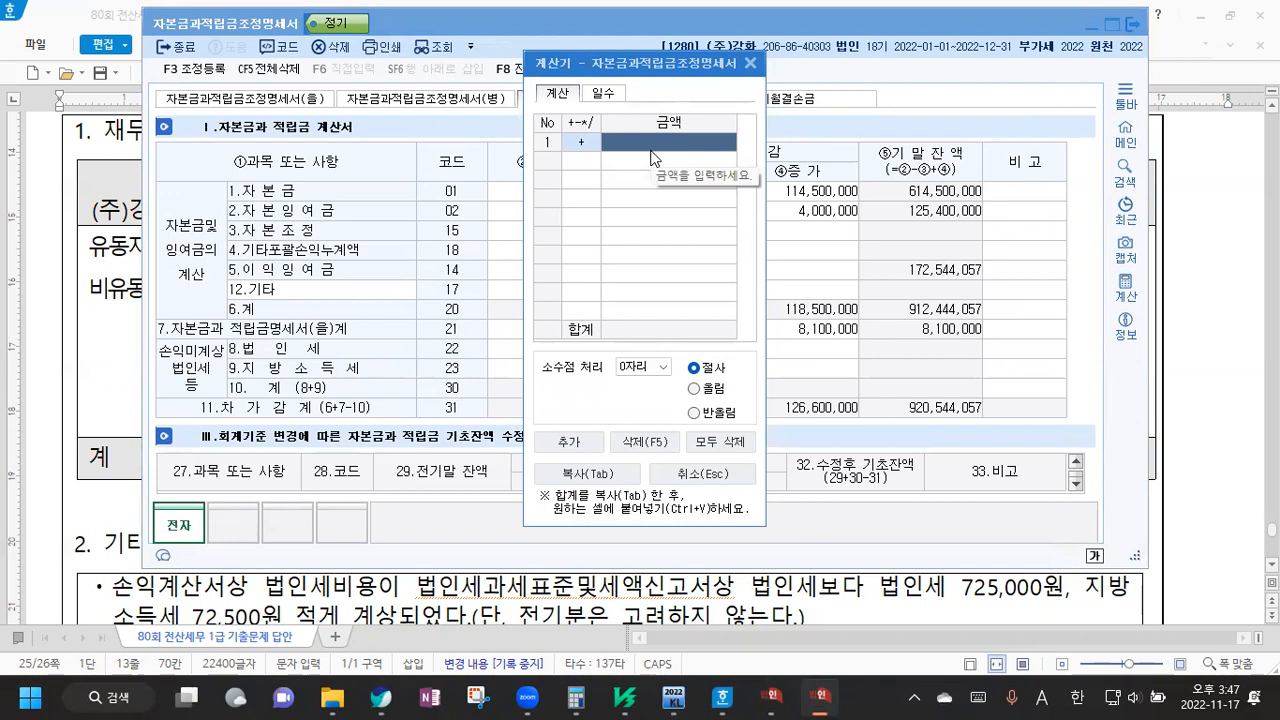
type("5")
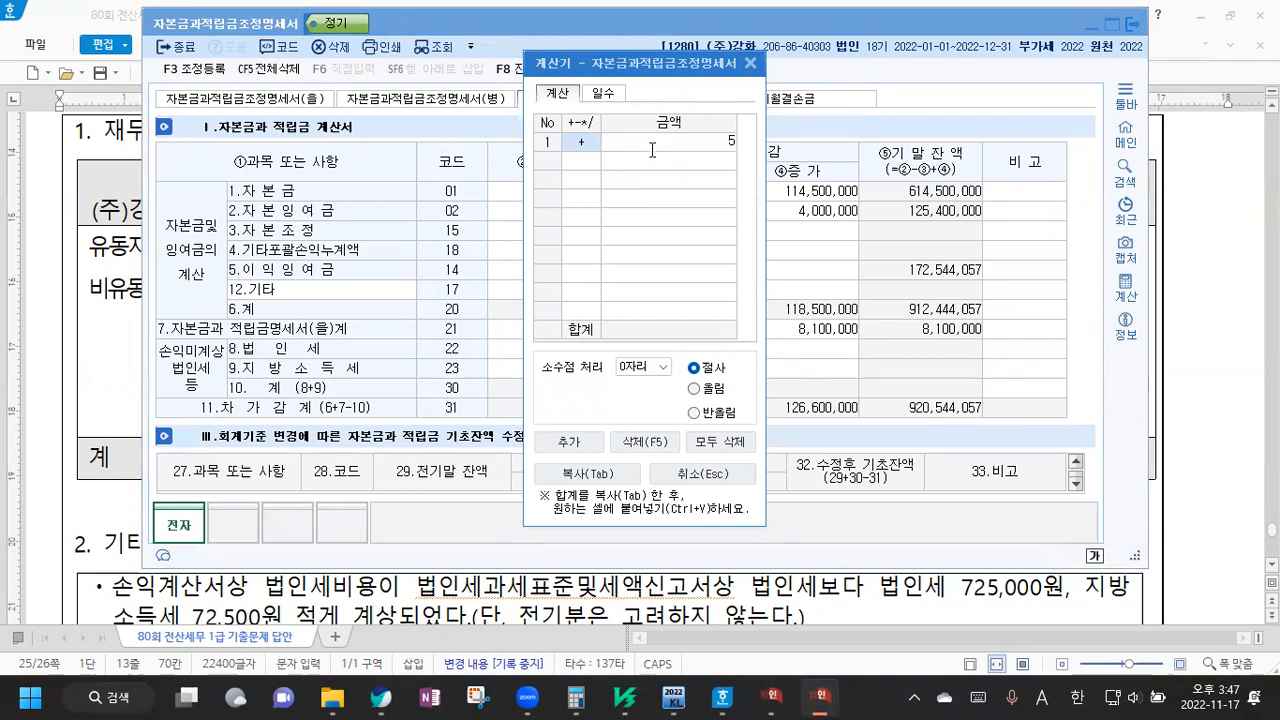
type(",862,787,150")
key("Return")
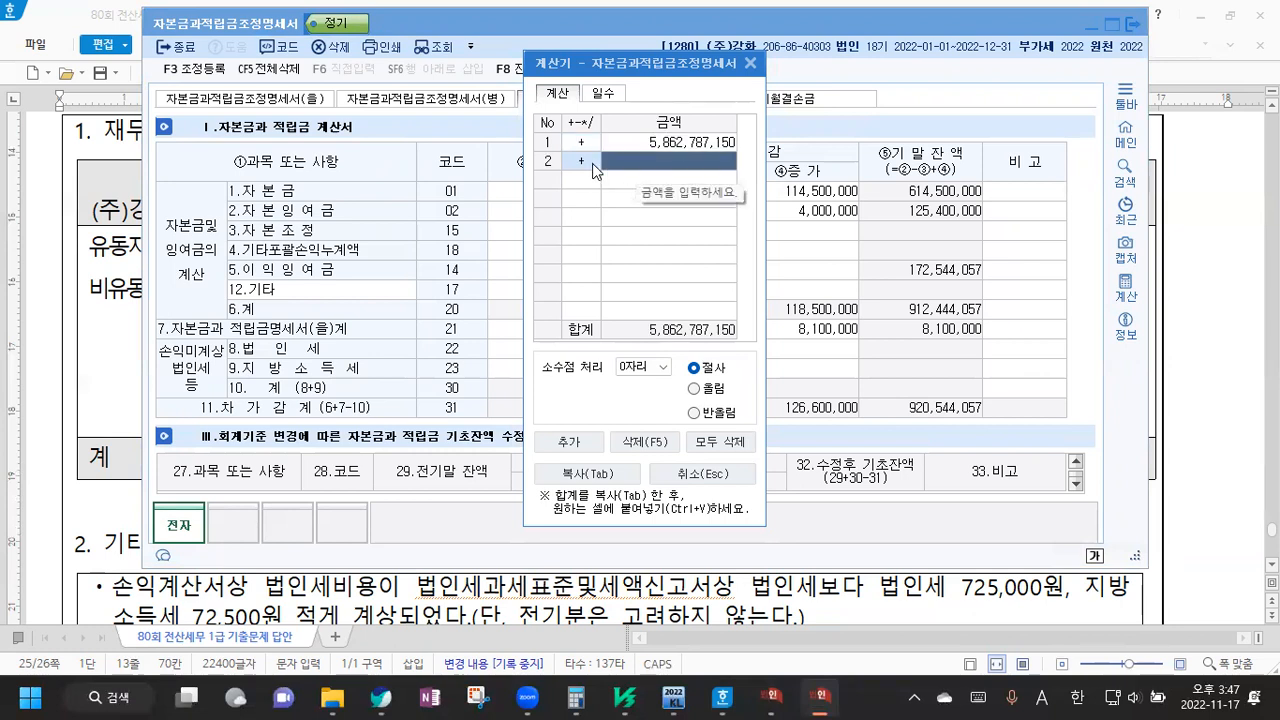
left_click(579, 163)
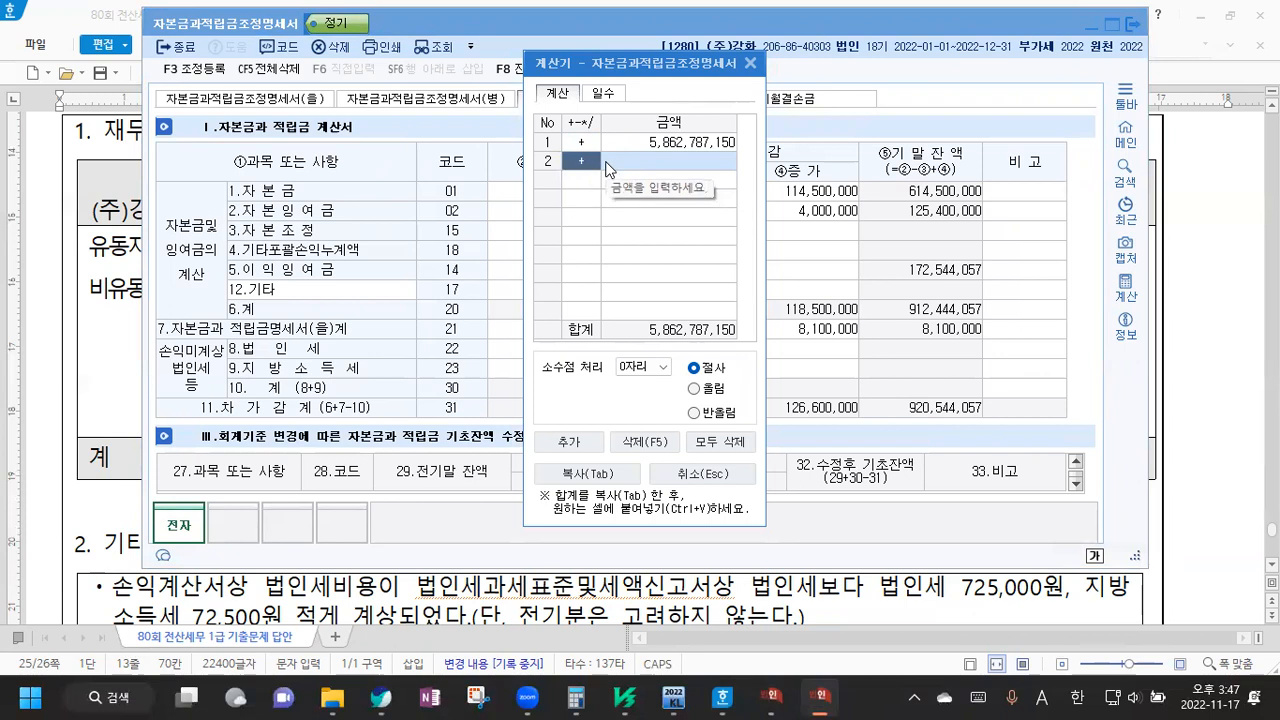
type("-")
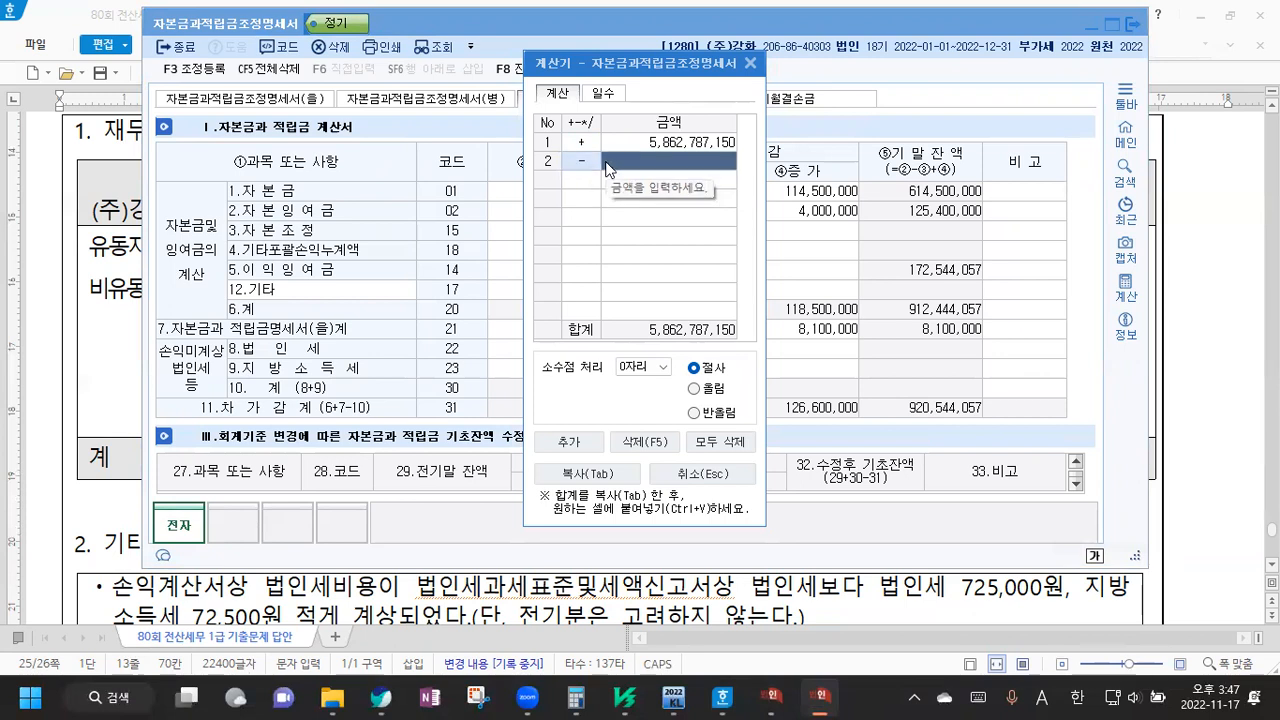
type("17254")
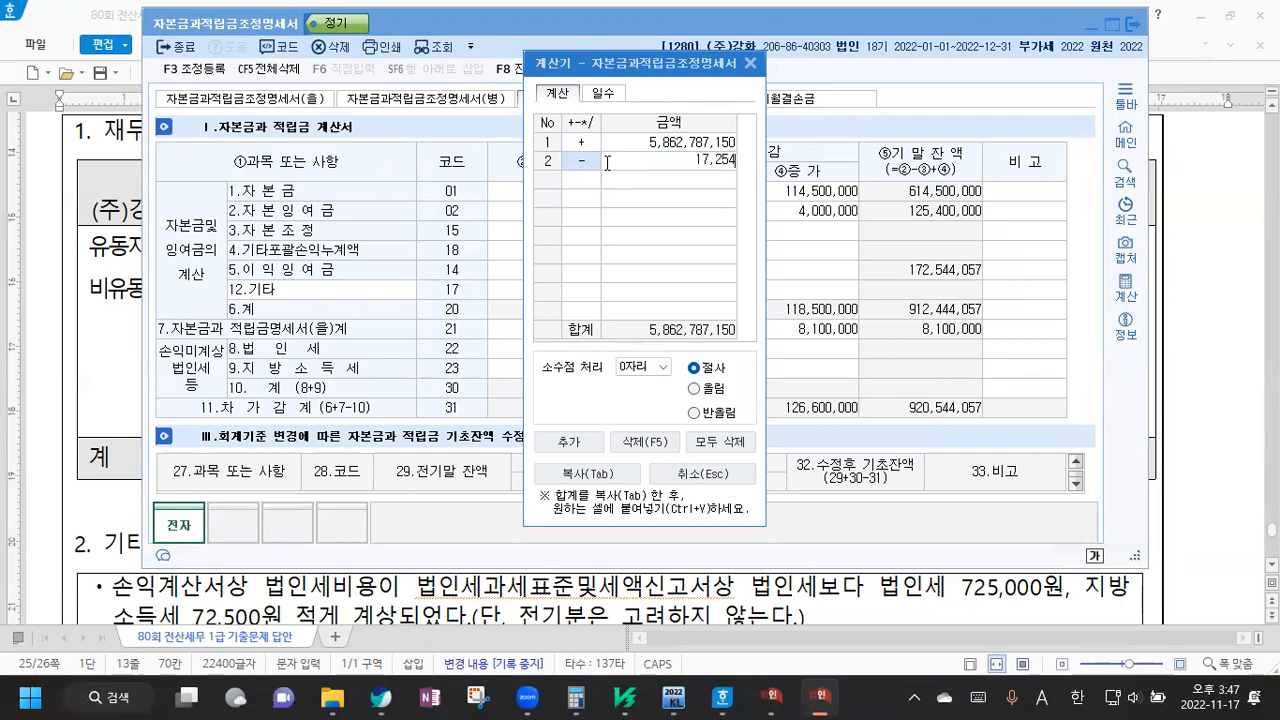
type("4067")
key("Return")
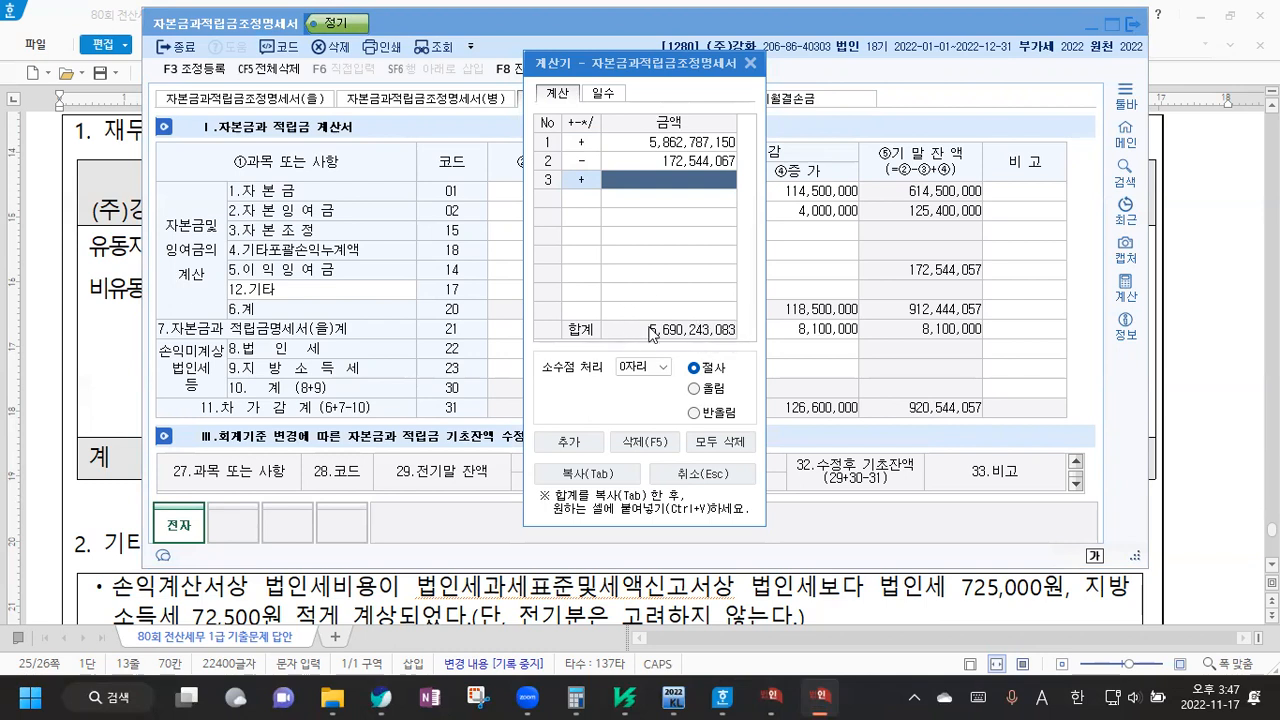
Copy the calculator total into the 증가 cell of 이익잉여금 as 5,690,243,083
left_click(596, 476)
left_click_drag(666, 75, 722, 432)
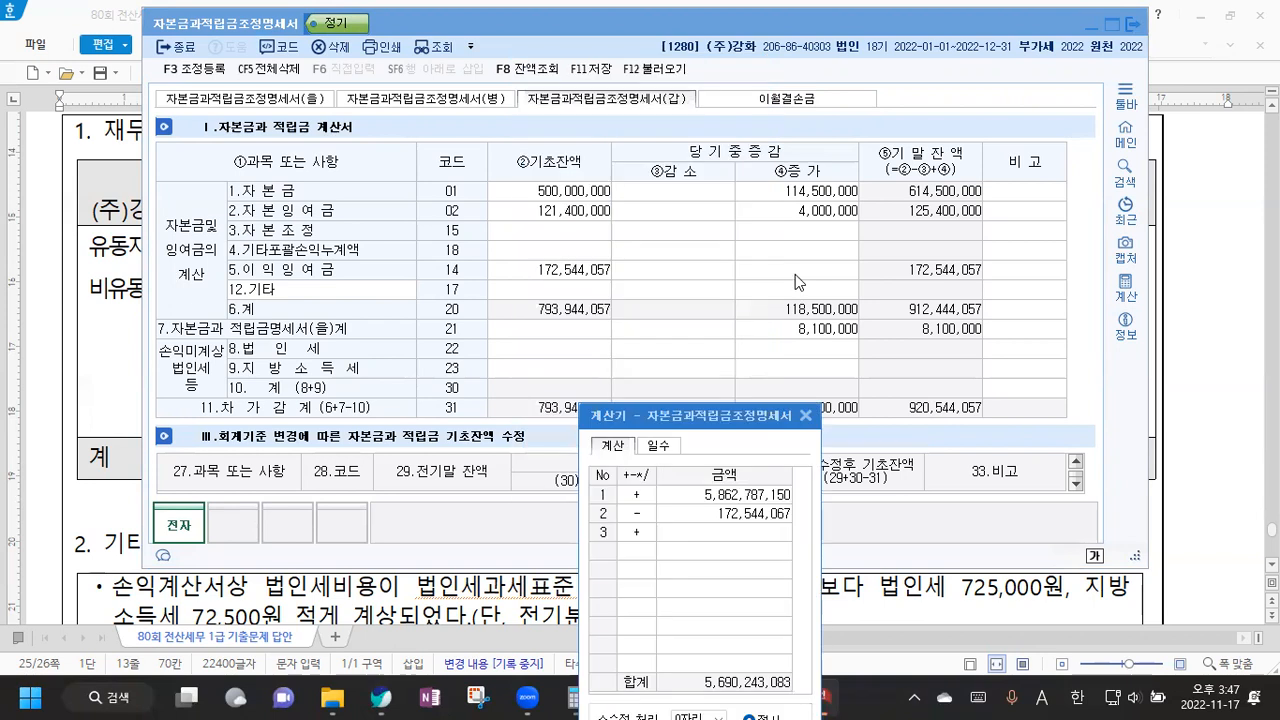
left_click(795, 274)
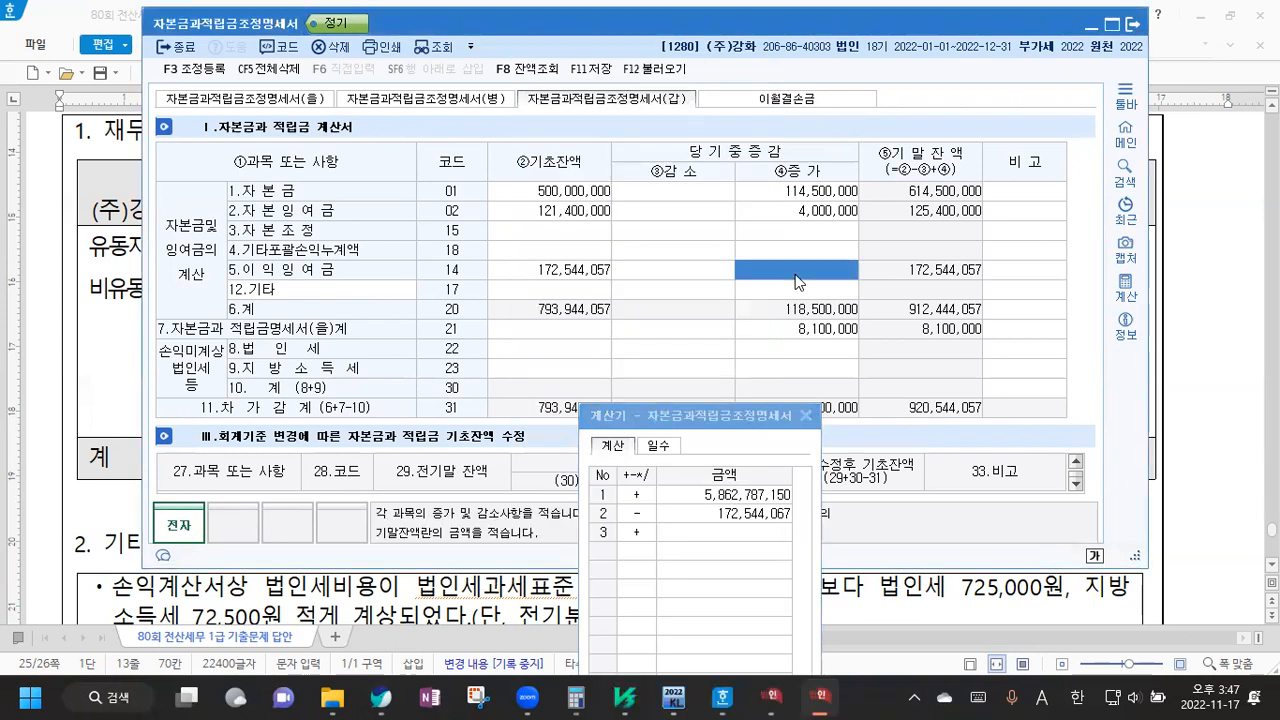
type("5,690,243,083")
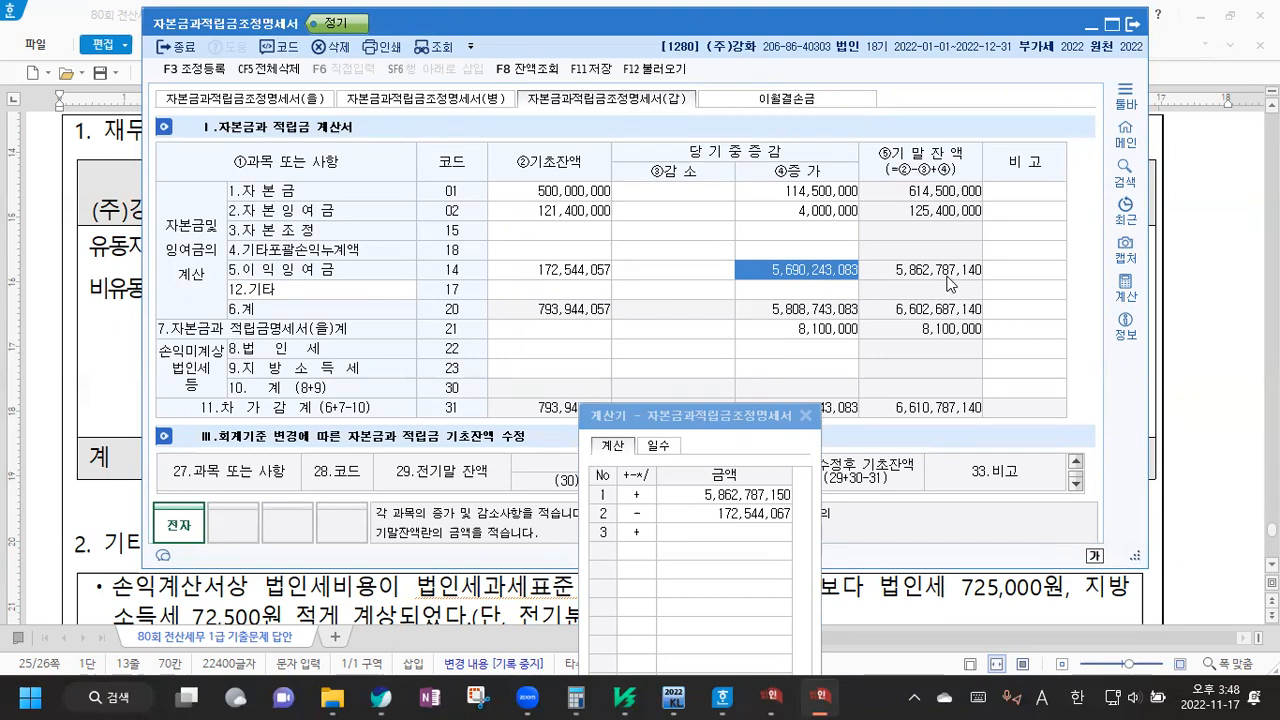
Correct the 기초잔액 of 이익잉여금 to 172,544,067
left_click(573, 278)
type("172,")
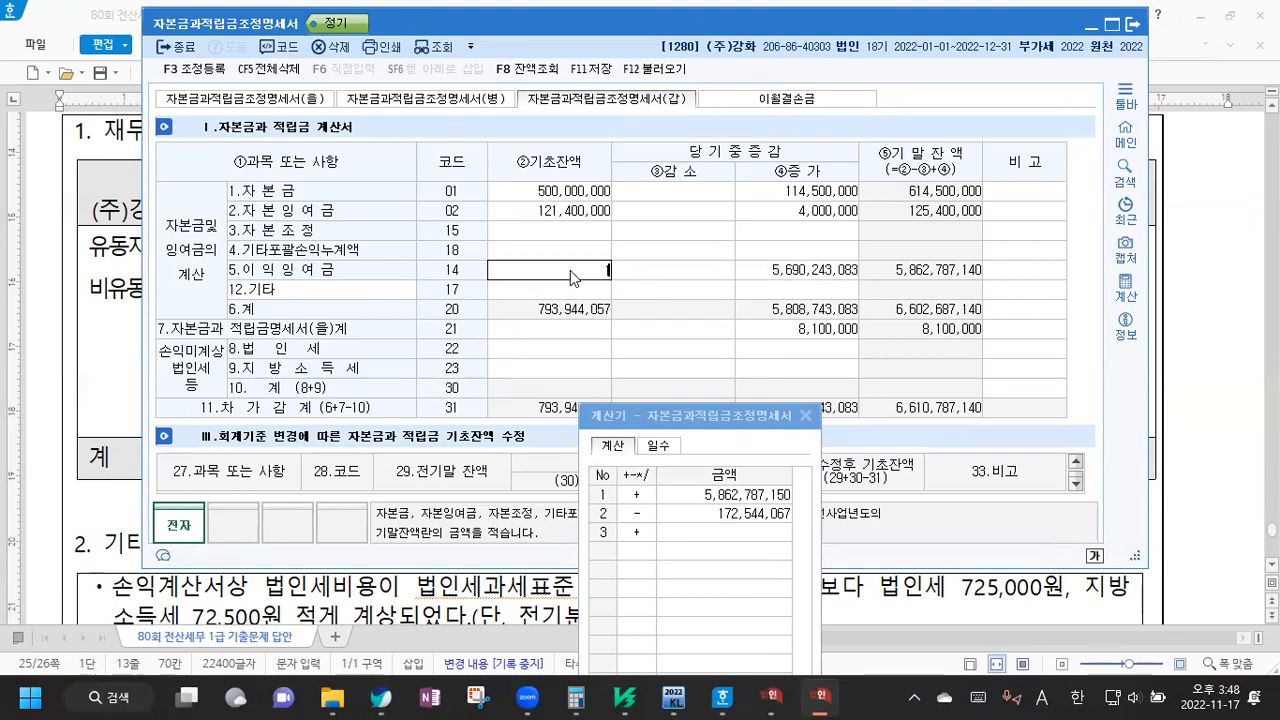
type("544,067")
key("Return")
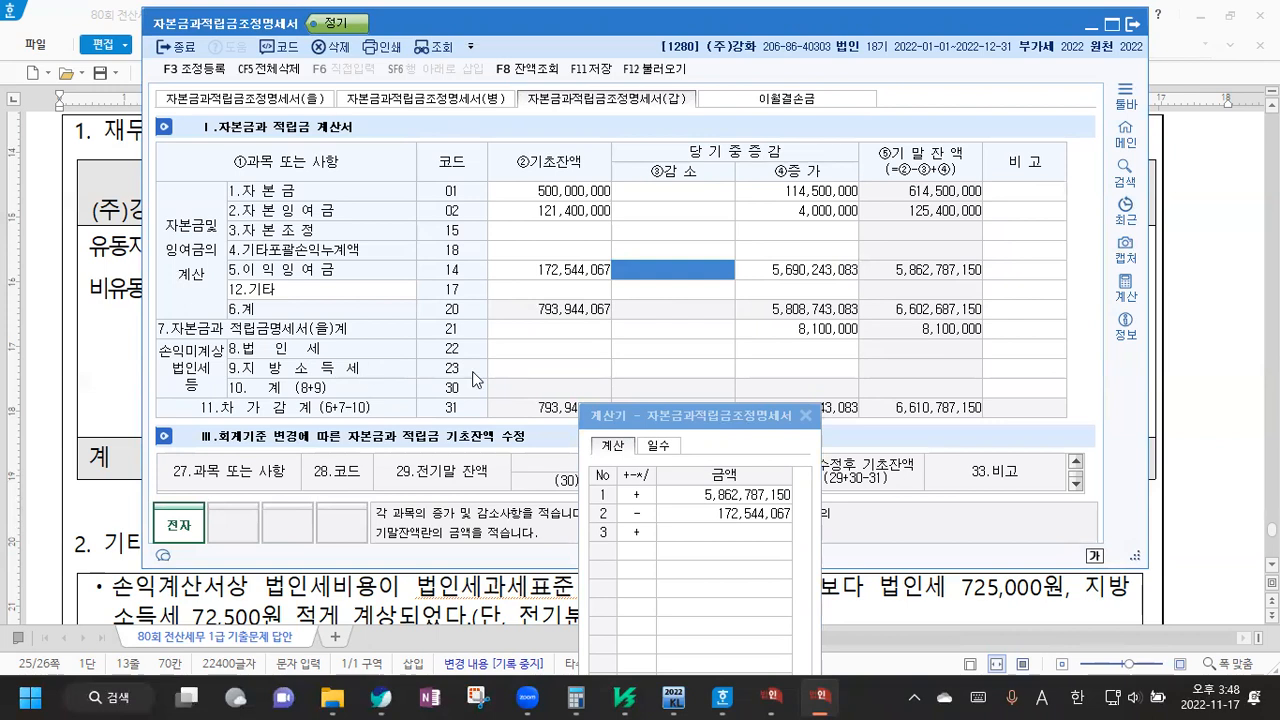
Select the 증가 cell of 손익미계상 법인세, then switch to Hangul and read the 기타 note on 법인세 and 지방소득세
left_click(830, 350)
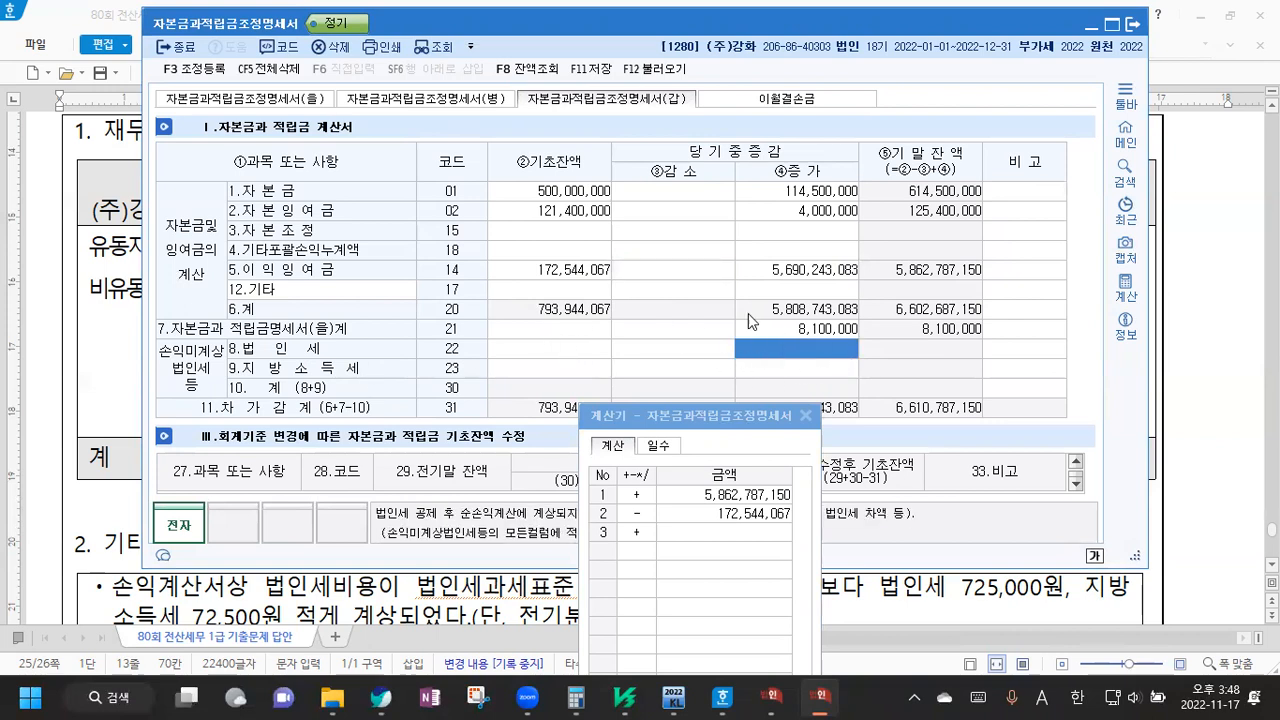
left_click(1204, 282)
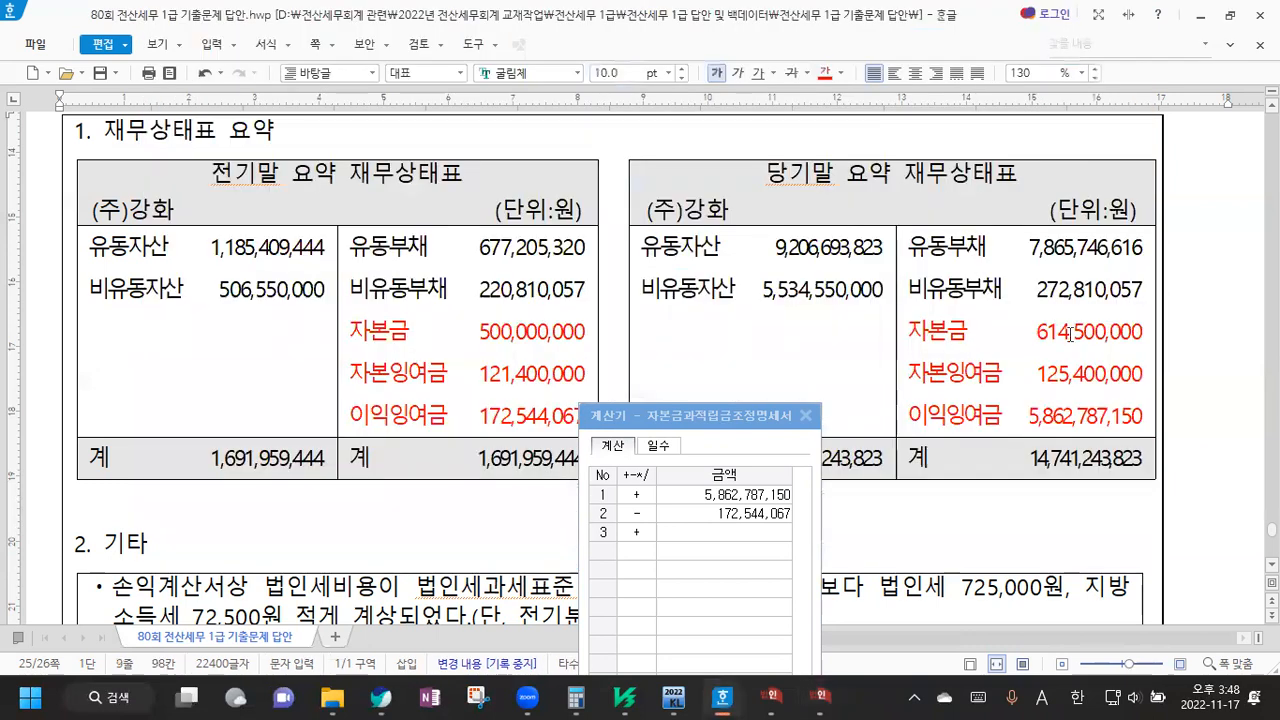
scroll(924, 361, "down", 5)
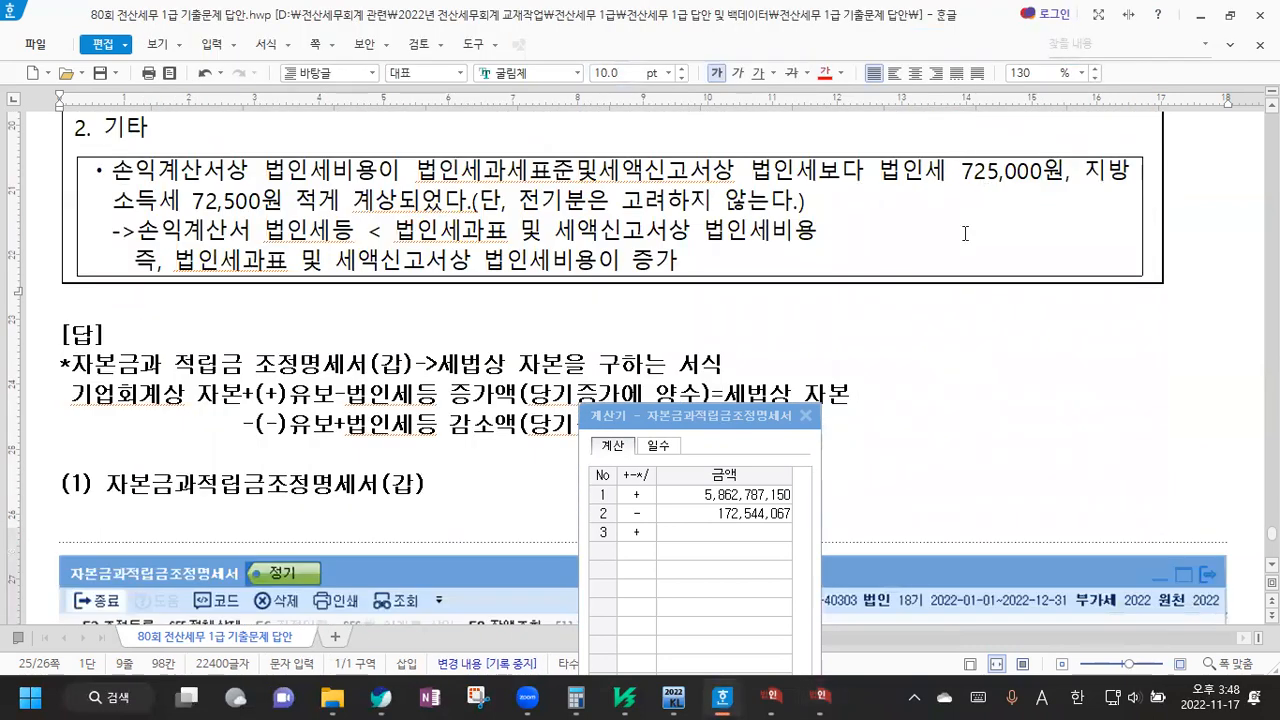
Return to KcLep and enter 725,000 as the 증가 amount of 손익미계상 법인세
left_click(820, 696)
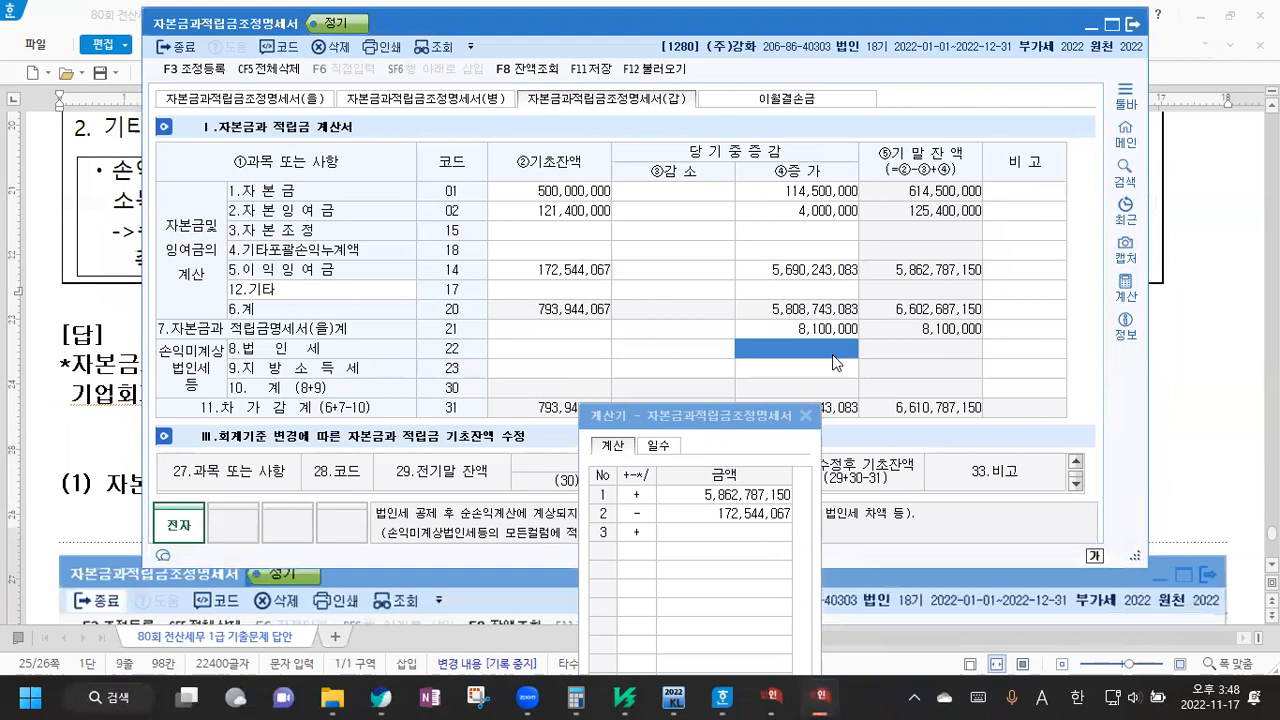
type("725,000")
key("Return")
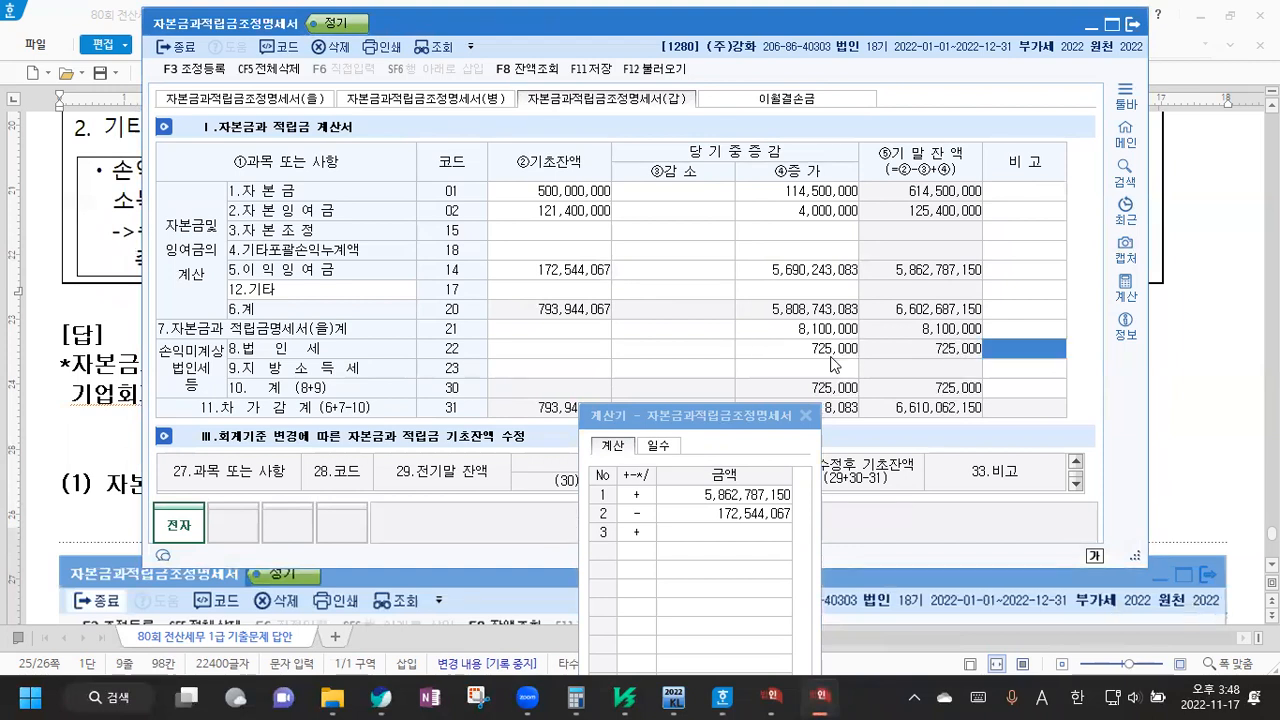
Enter 72,500 as the 증가 amount of 지방소득세, save the statement and close the built-in calculator
left_click(797, 370)
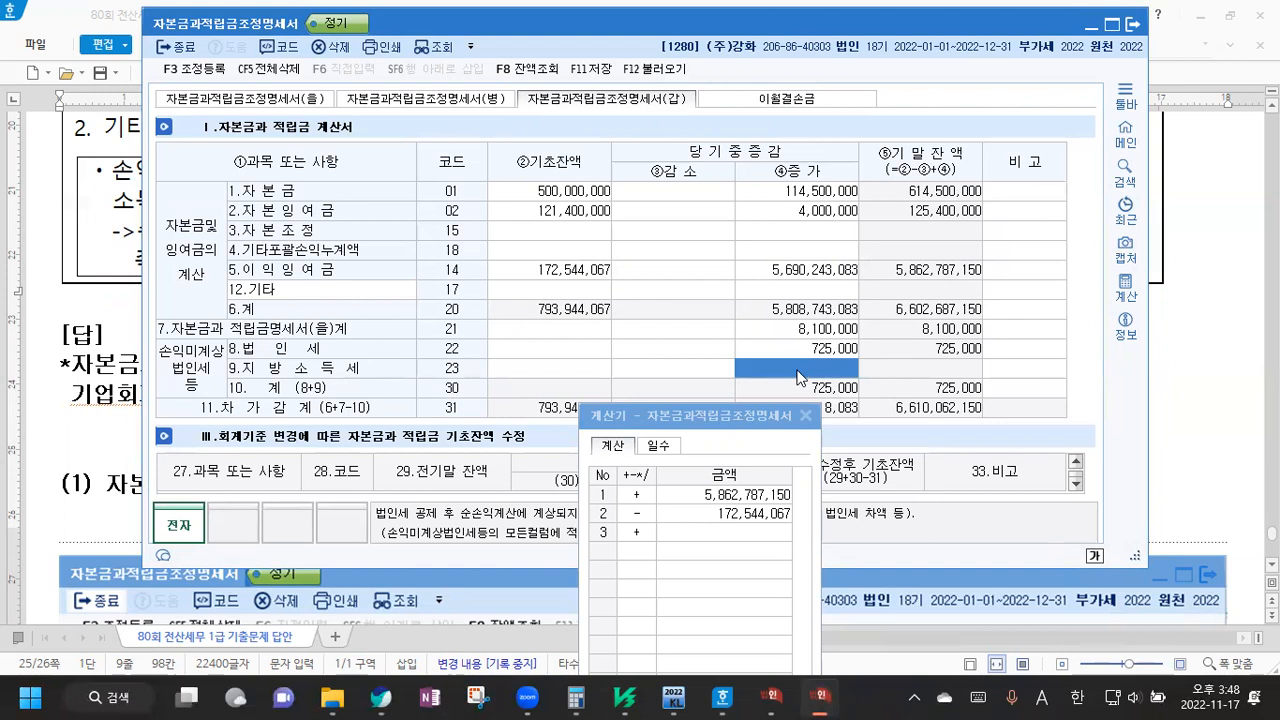
type("72500")
key("Return")
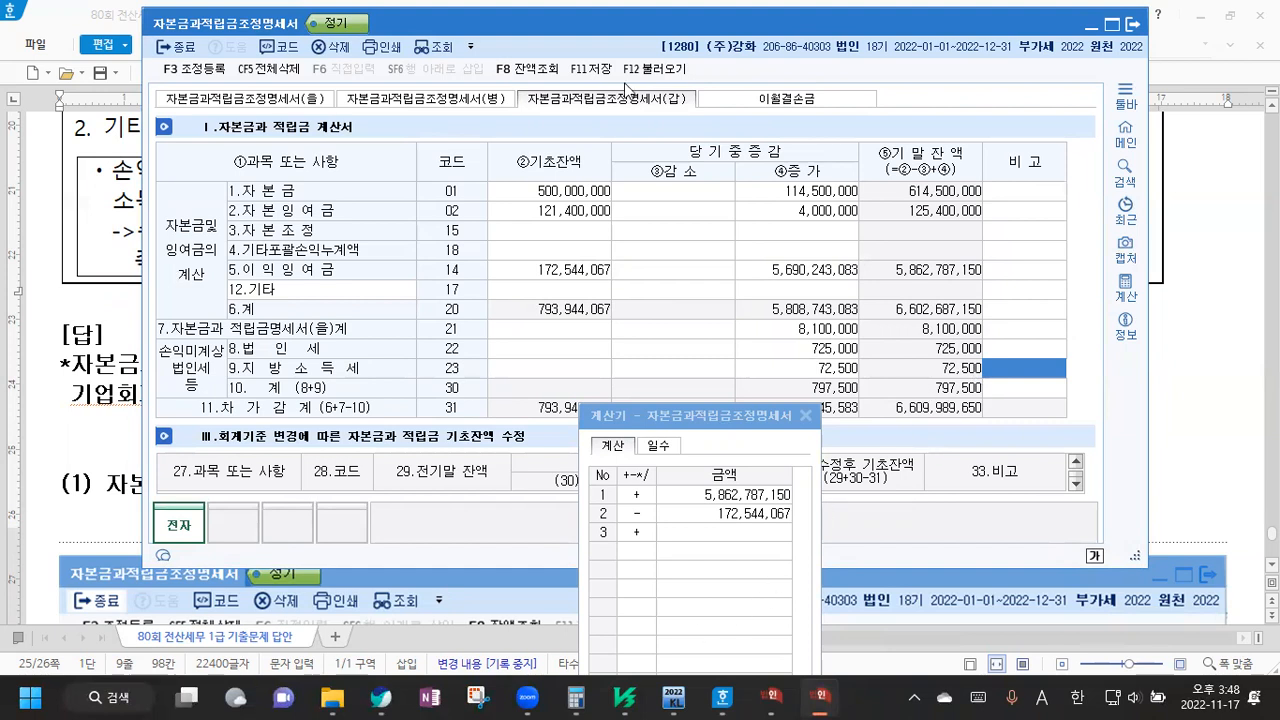
left_click(591, 69)
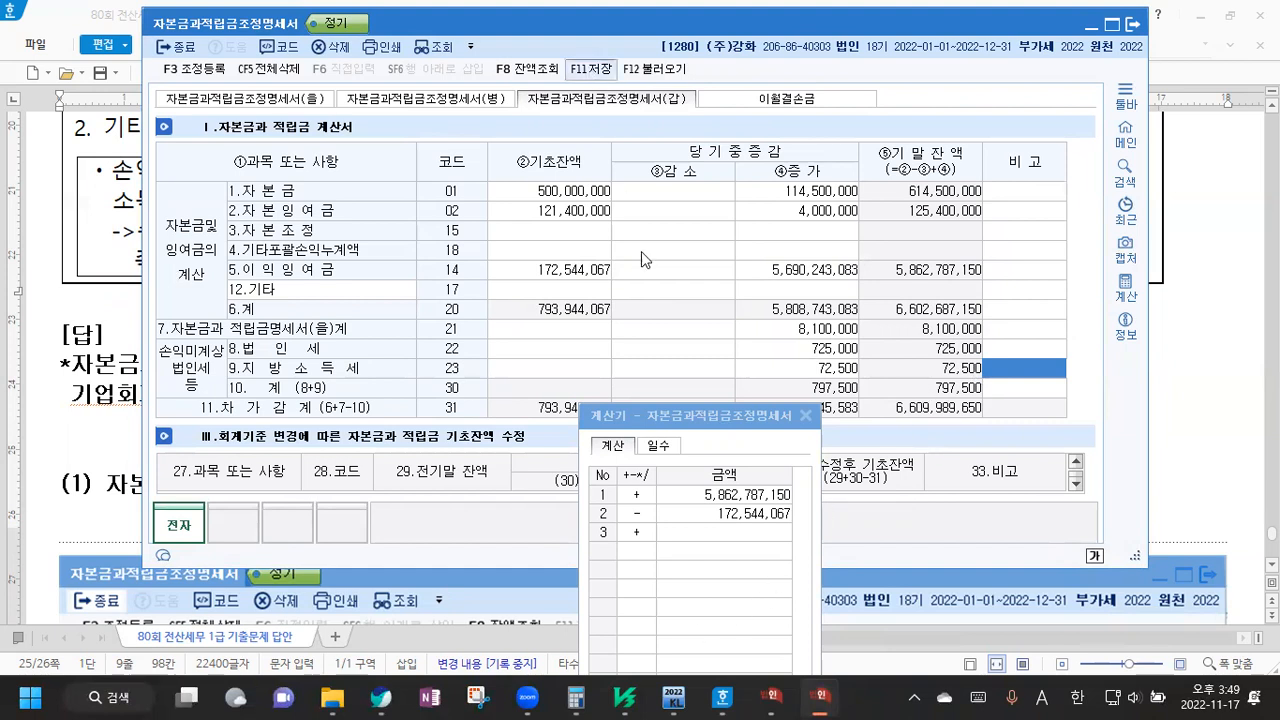
left_click(806, 416)
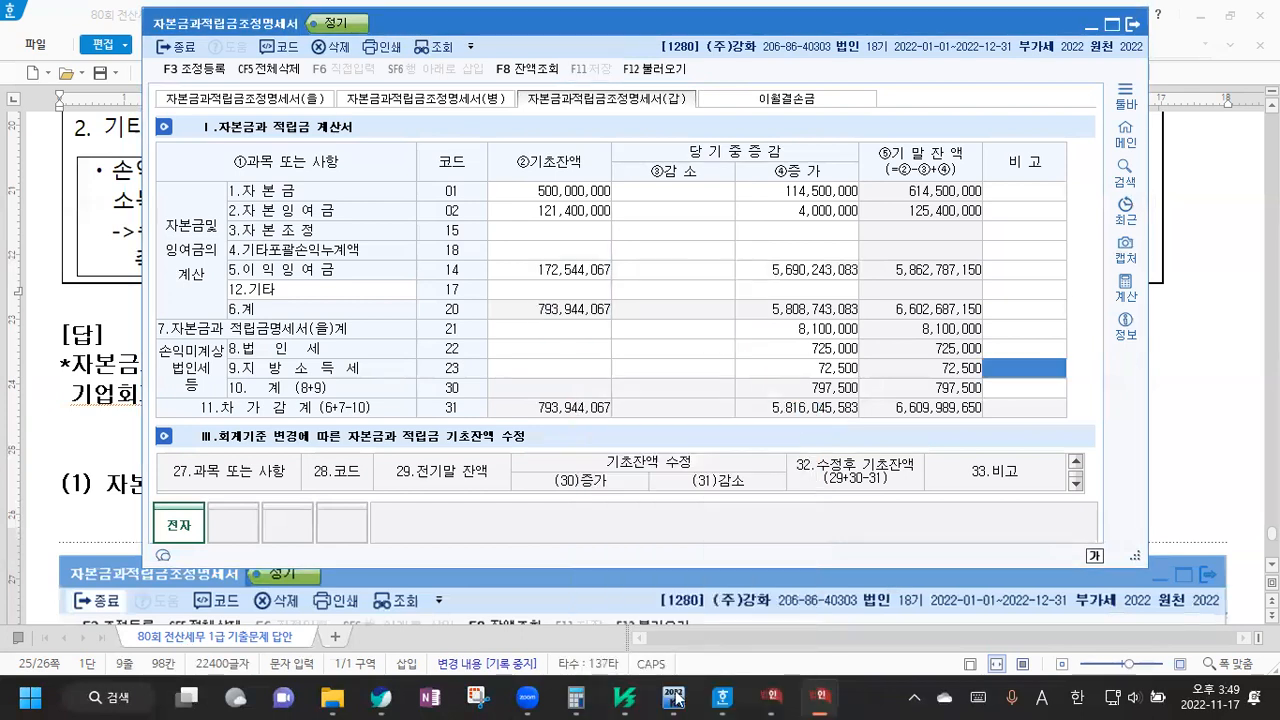
Switch to the Windows calculator and add 8,100,000 to 6,602,687,150 to check the 차가감계 기말잔액
left_click(582, 697)
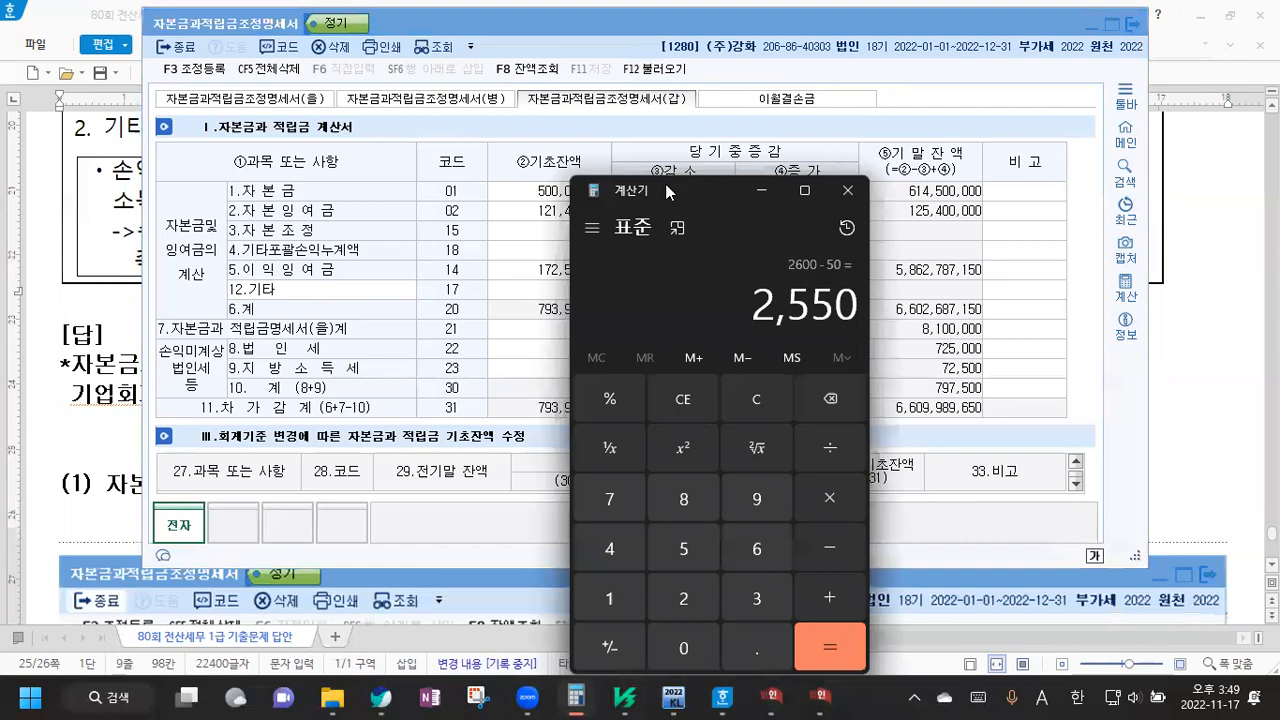
left_click_drag(665, 183, 446, 111)
left_click(545, 320)
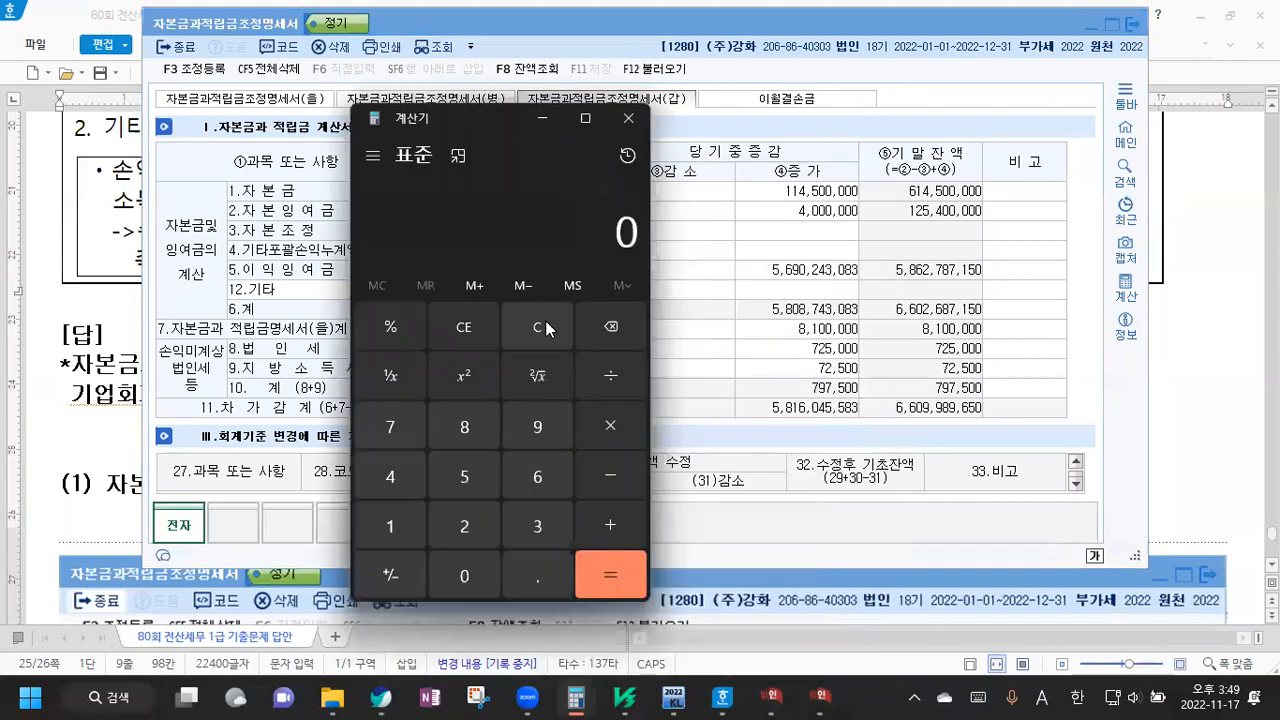
type("6,602")
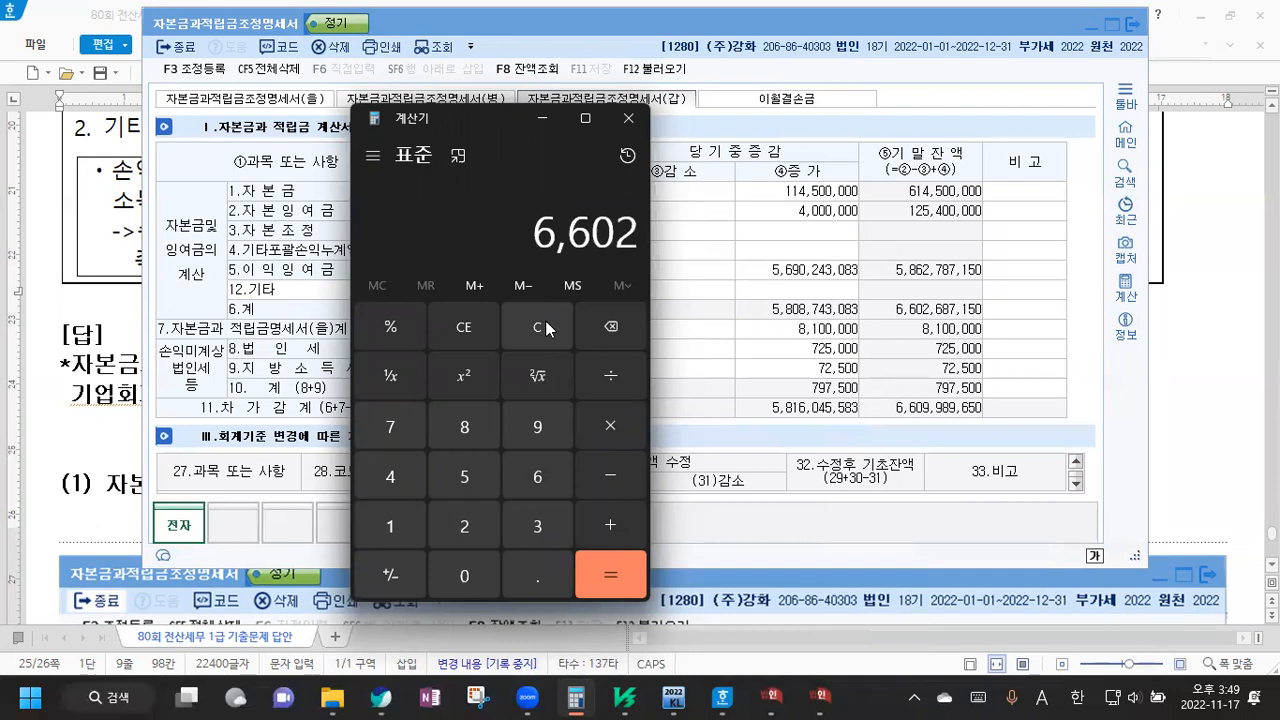
type(",687,1")
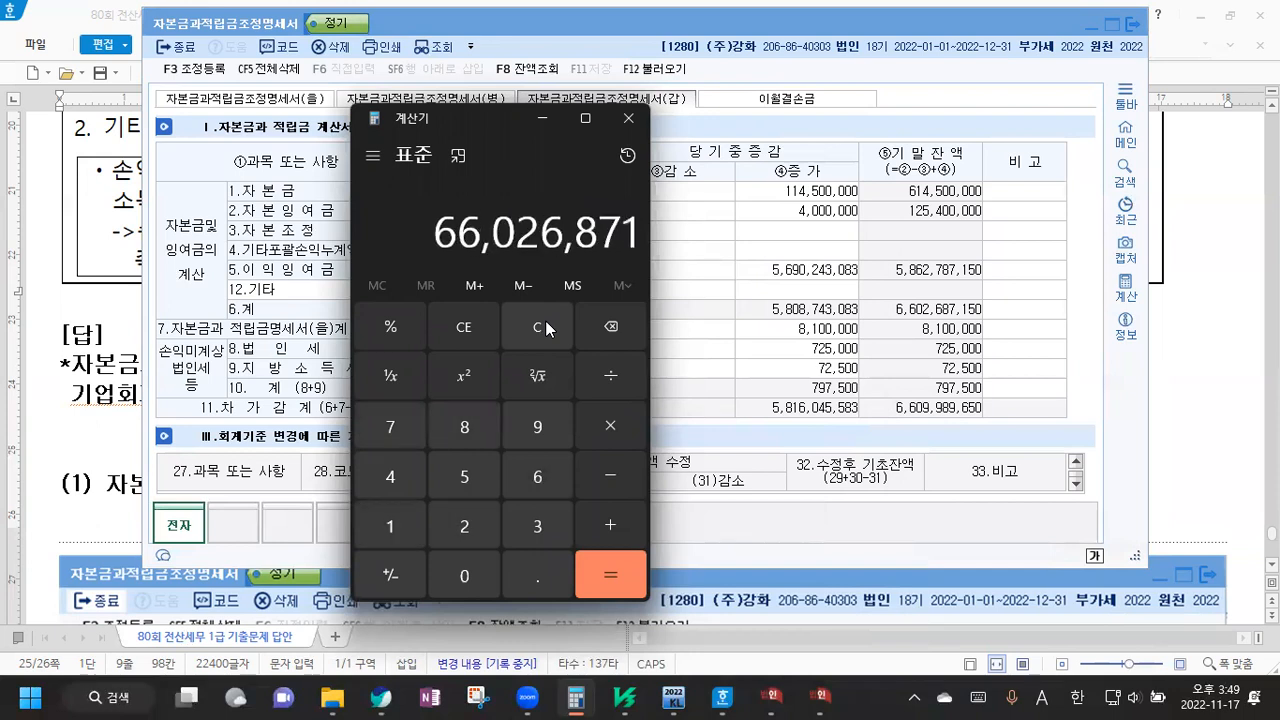
type("50")
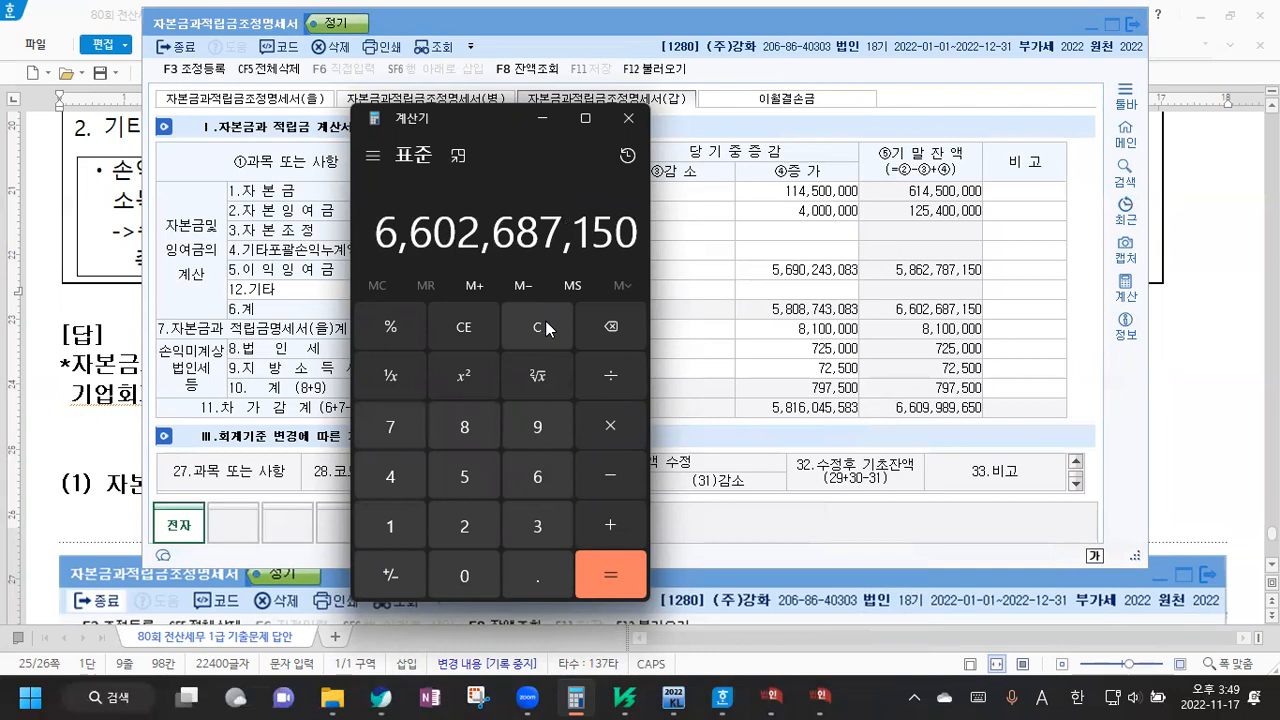
key("plus")
type("8100000")
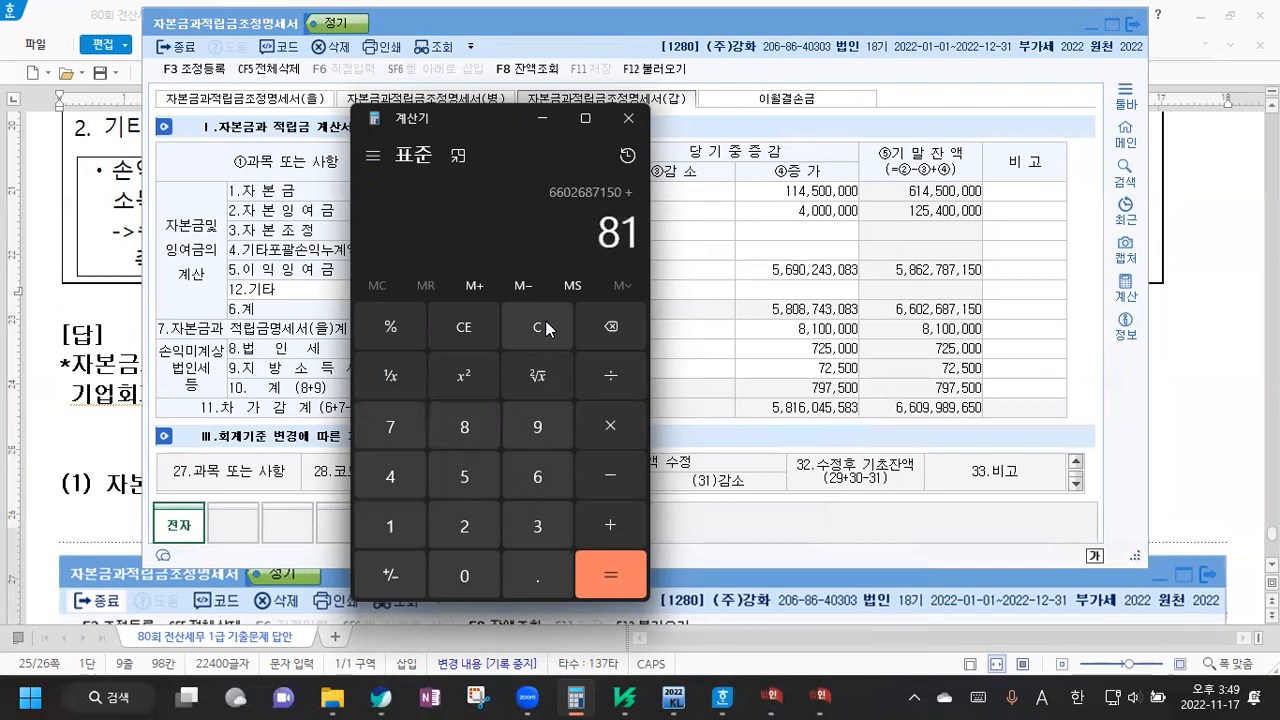
key("Return")
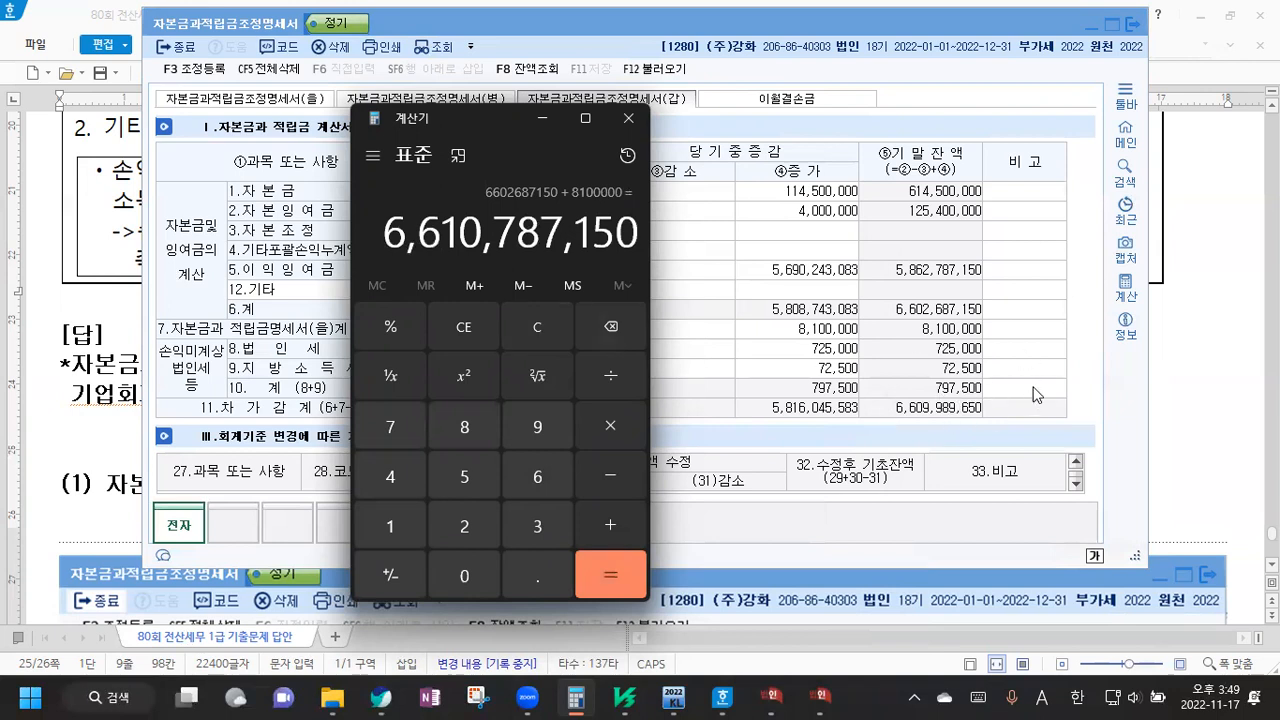
Subtract 797,500 from the calculated sum, clear the result and minimize the calculator
type("-797500")
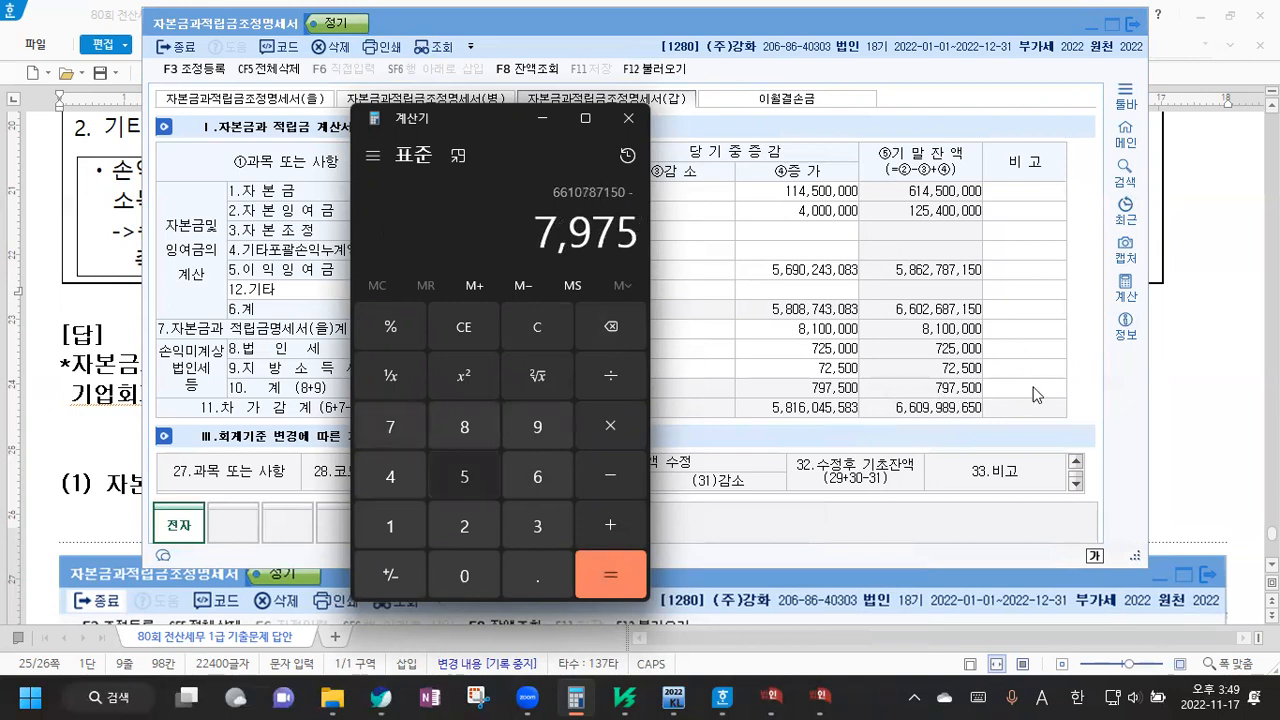
key("Return")
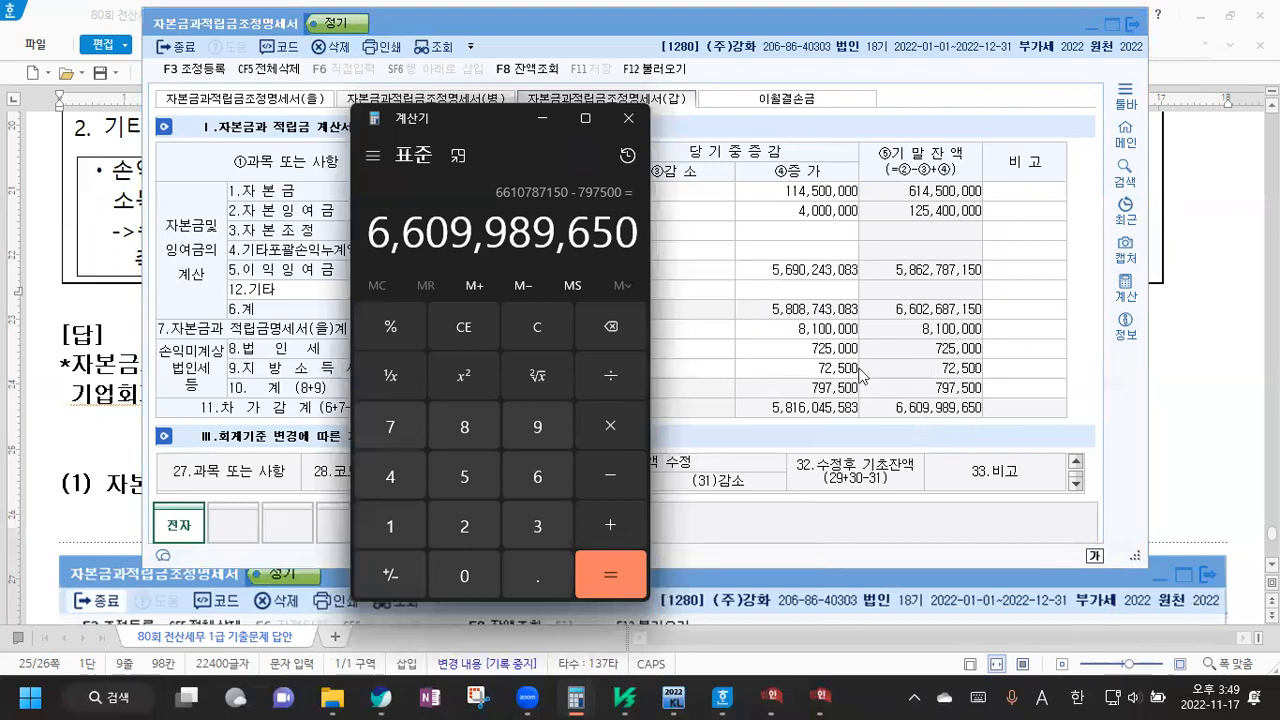
left_click(537, 327)
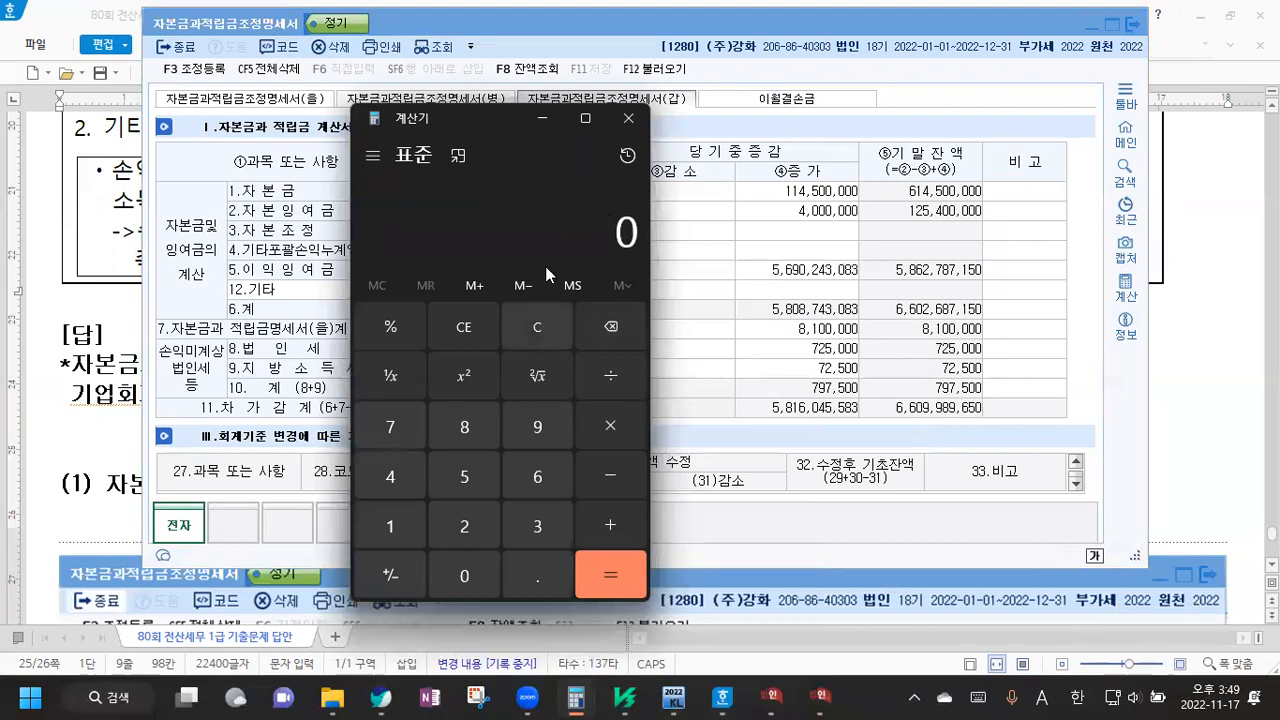
left_click(542, 119)
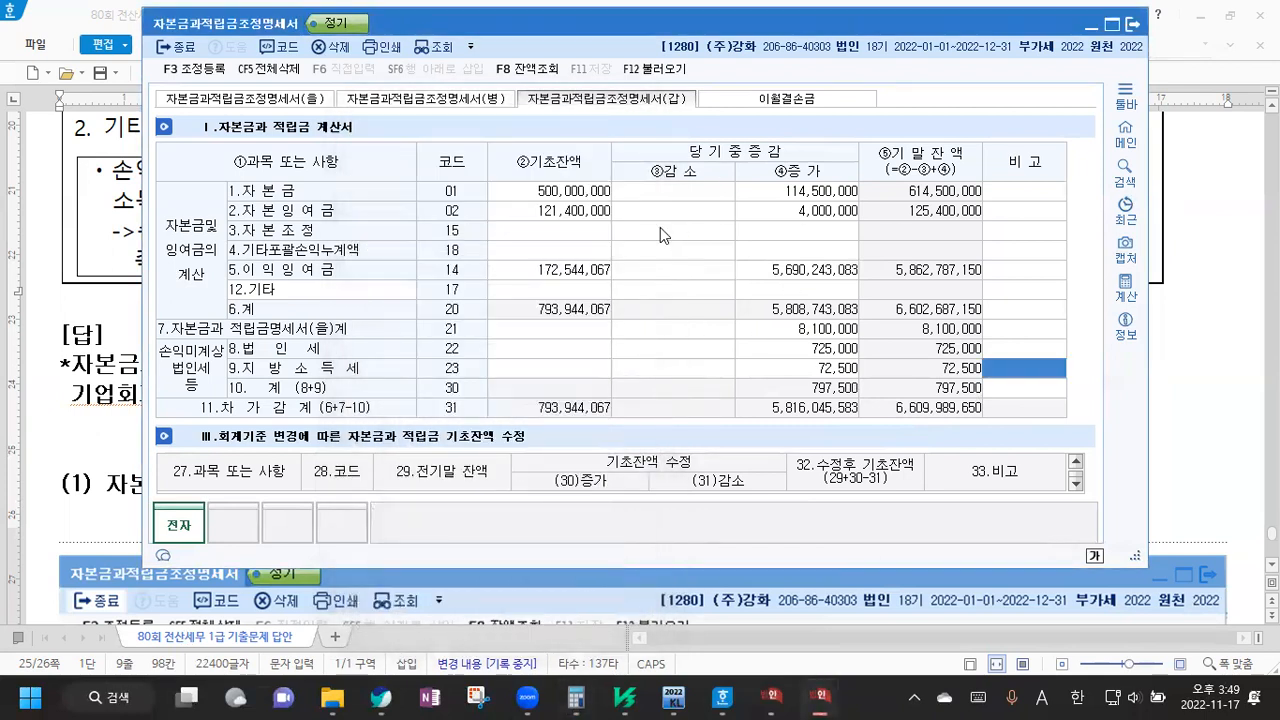